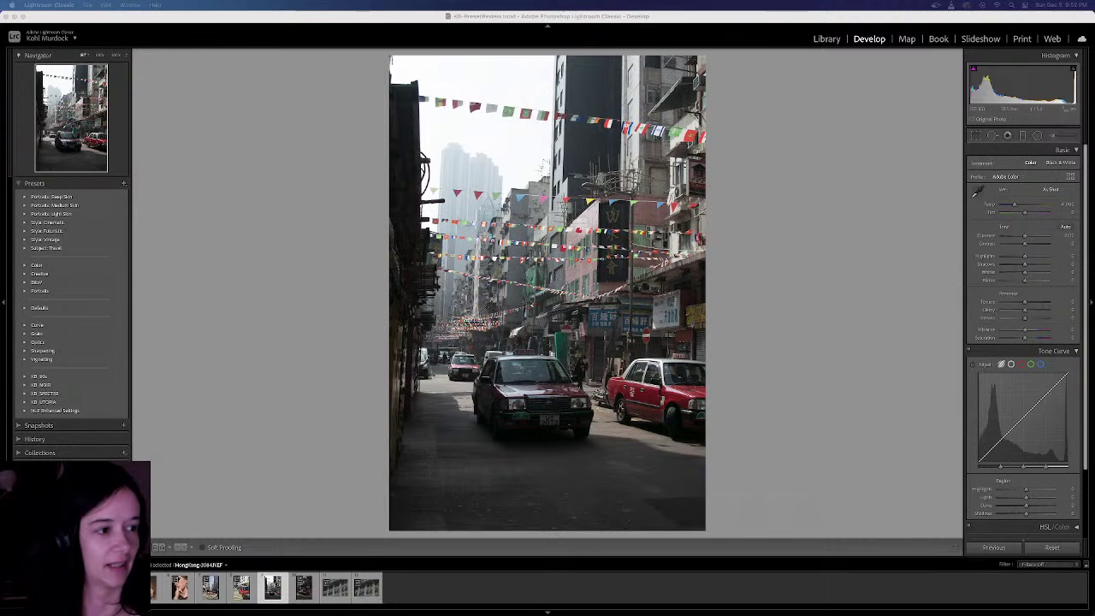
{"action": "key", "text": "XF86AudioLowerVolume"}
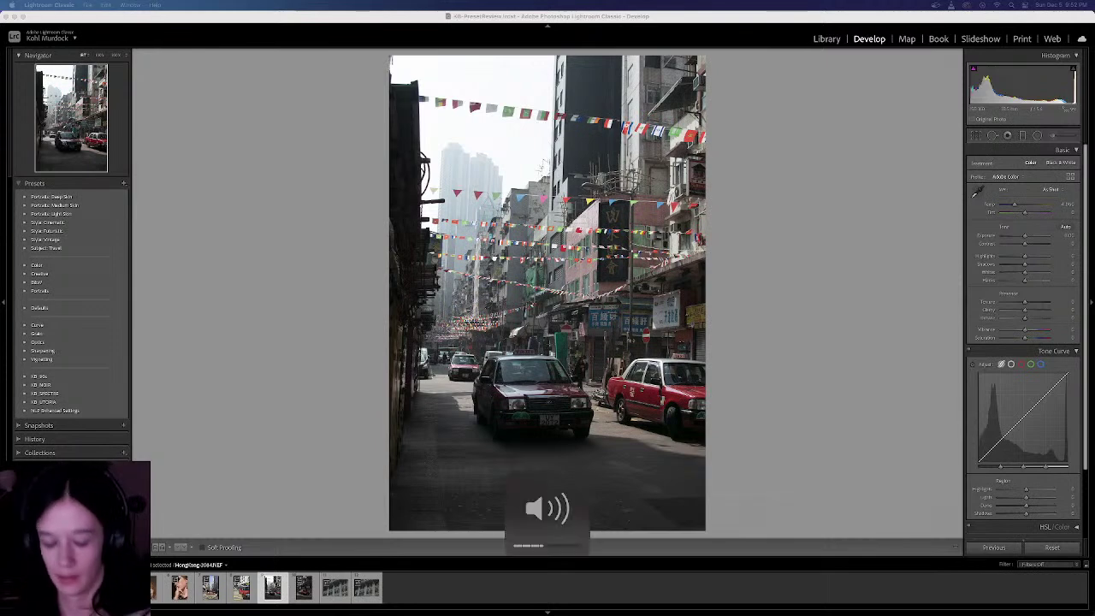
{"action": "key", "text": "XF86AudioMute"}
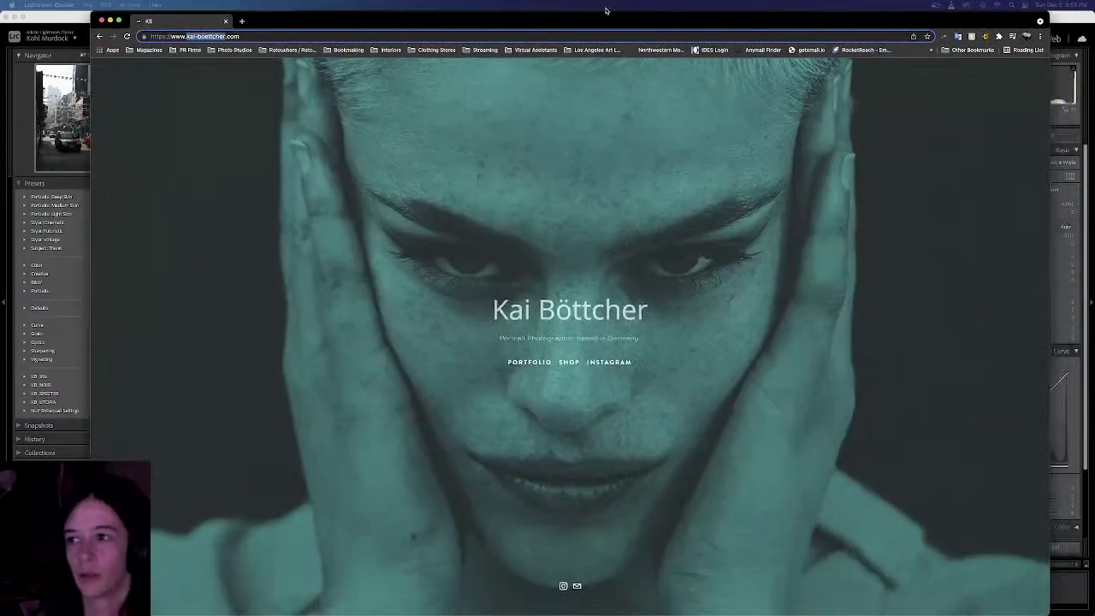
Open the portfolio on the photographer's website and look through the whole Editorial gallery
{"action": "left_click", "coordinate": [256, 36]}
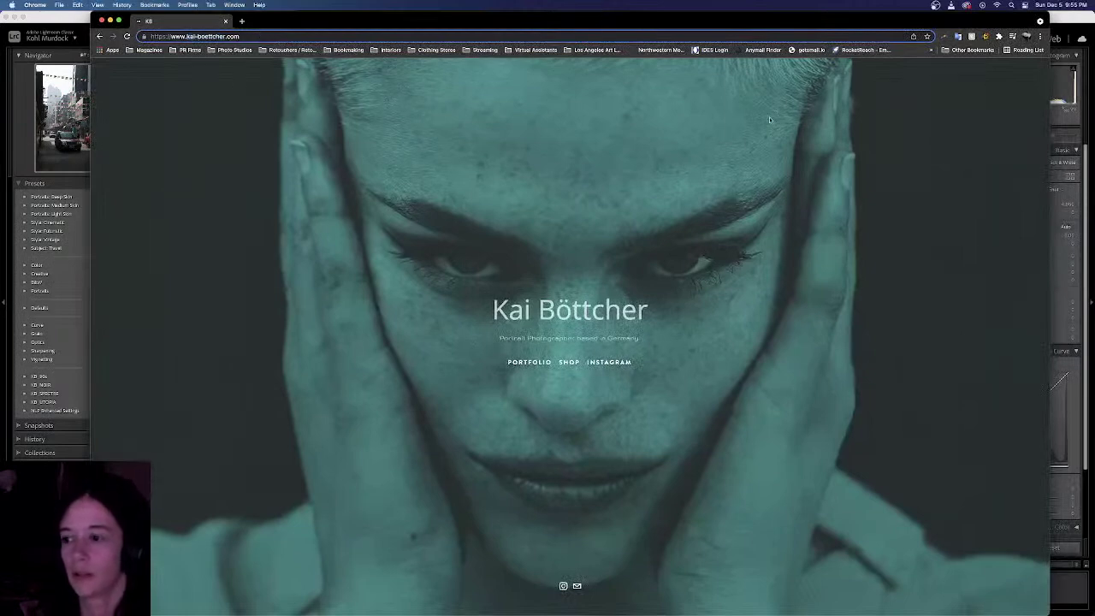
{"action": "left_click", "coordinate": [537, 362]}
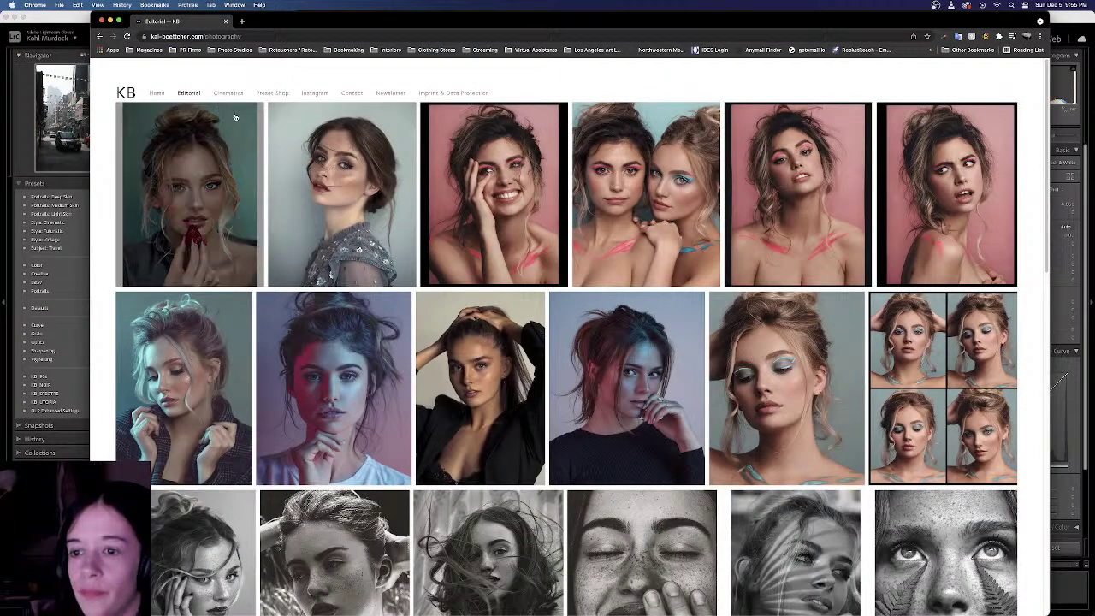
{"action": "scroll", "coordinate": [325, 248], "scroll_direction": "down", "scroll_amount": 5}
{"action": "scroll", "coordinate": [323, 253], "scroll_direction": "down", "scroll_amount": 5}
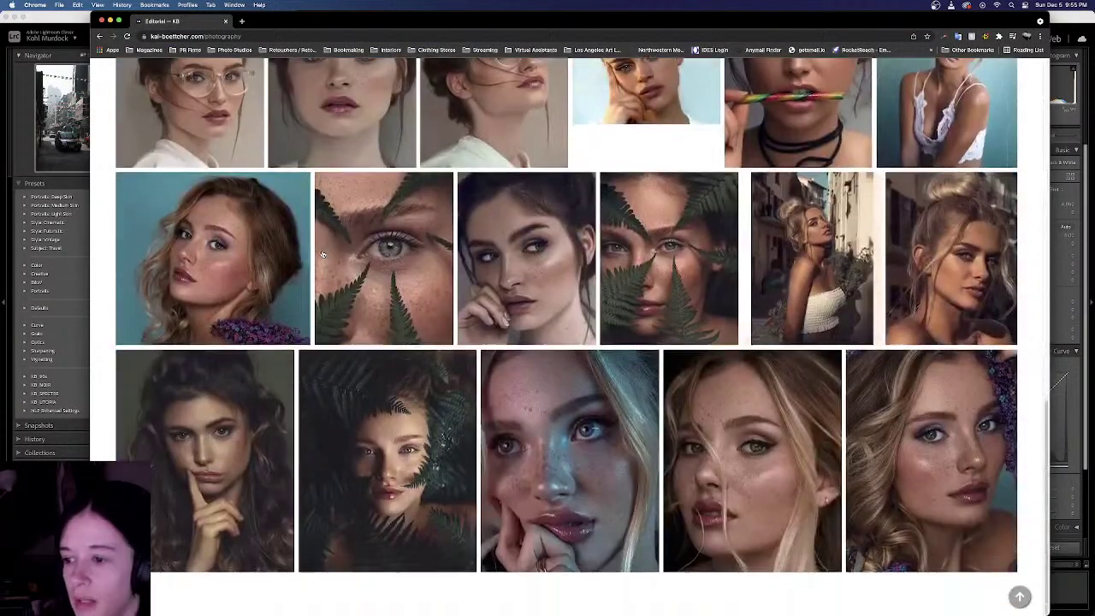
{"action": "scroll", "coordinate": [569, 446], "scroll_direction": "up", "scroll_amount": 10}
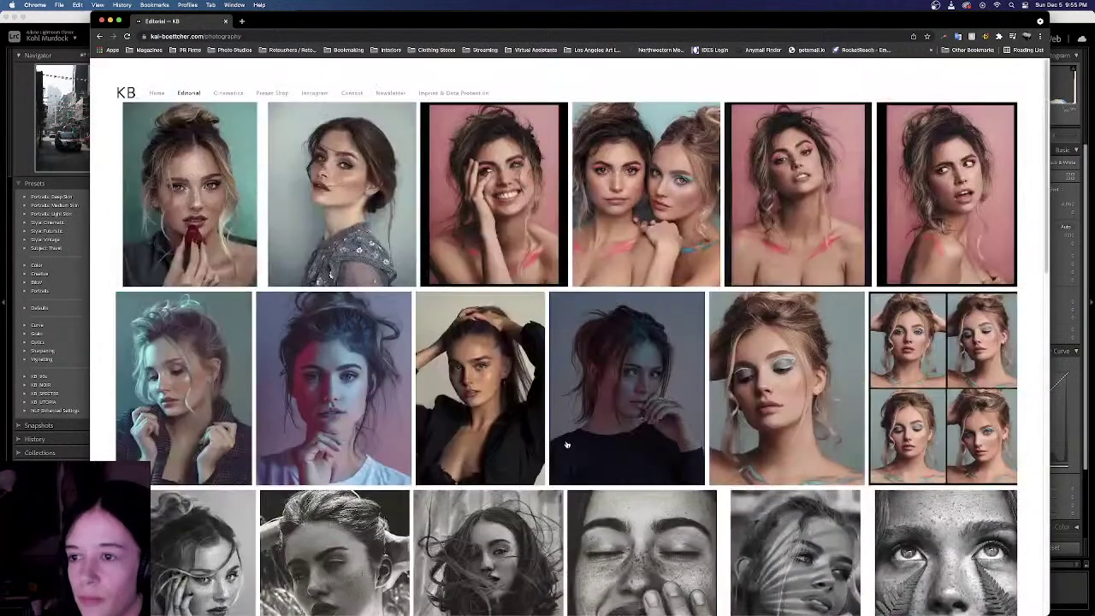
Open the Cinematics gallery and look through its images down to the end of the page
{"action": "left_click", "coordinate": [228, 92]}
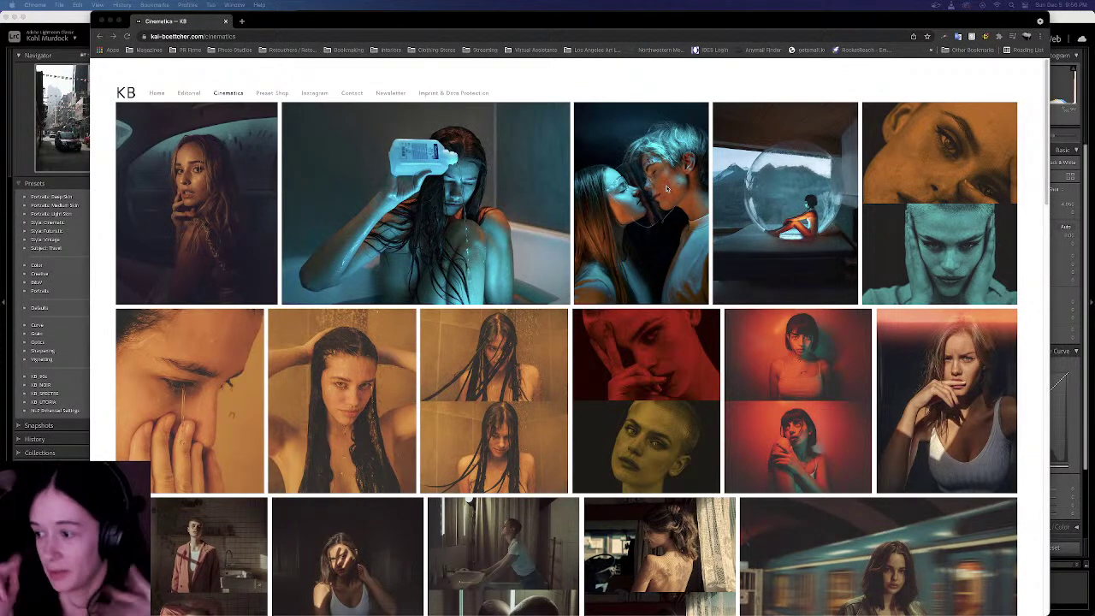
{"action": "scroll", "coordinate": [747, 135], "scroll_direction": "down", "scroll_amount": 3}
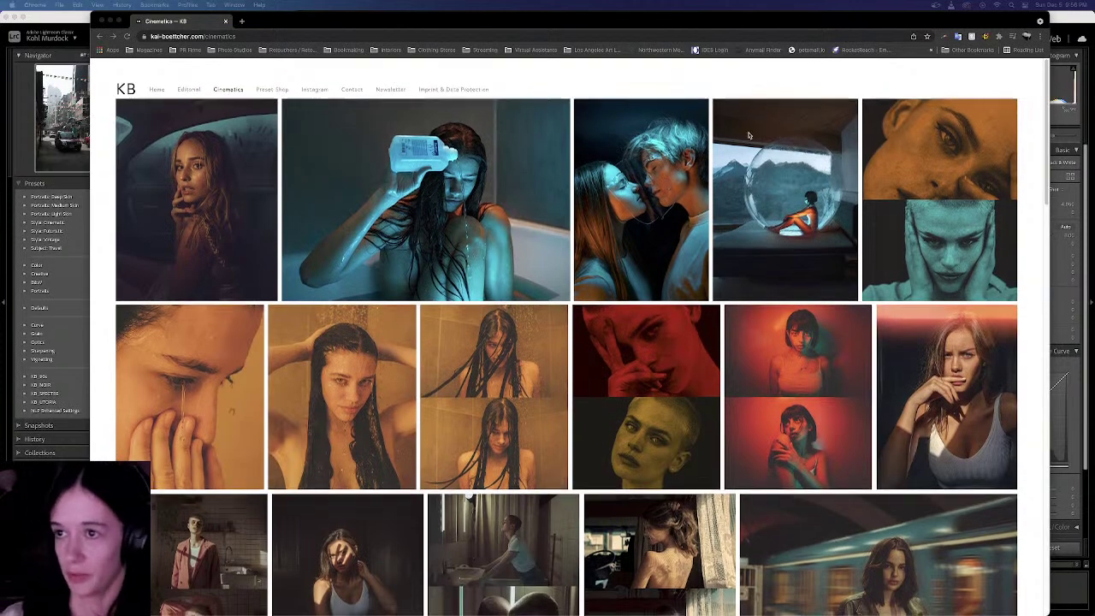
{"action": "scroll", "coordinate": [747, 135], "scroll_direction": "down", "scroll_amount": 10}
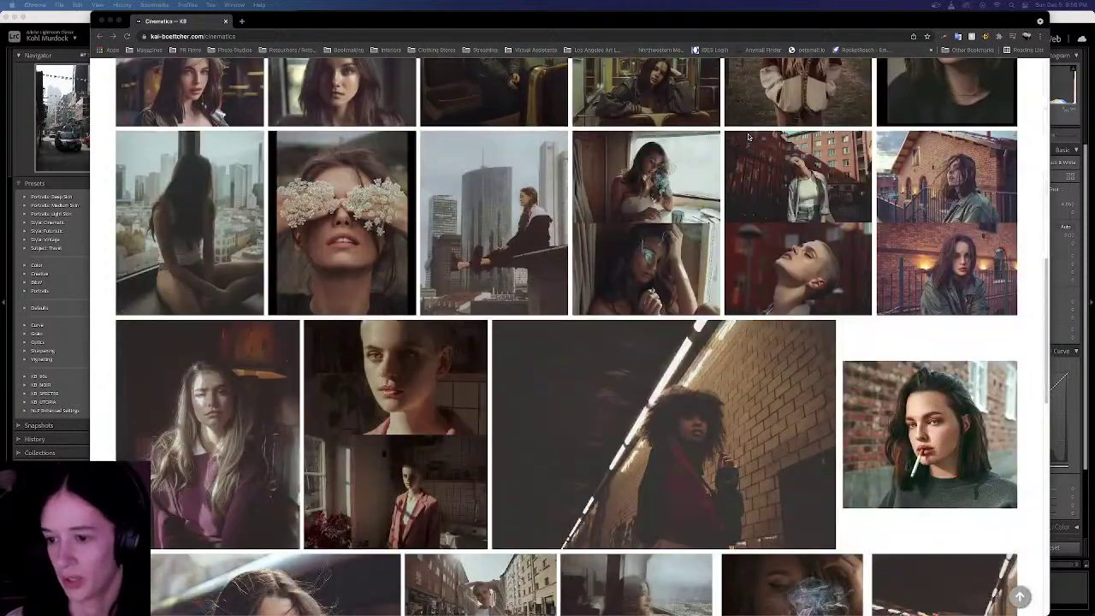
{"action": "scroll", "coordinate": [748, 135], "scroll_direction": "down", "scroll_amount": 10}
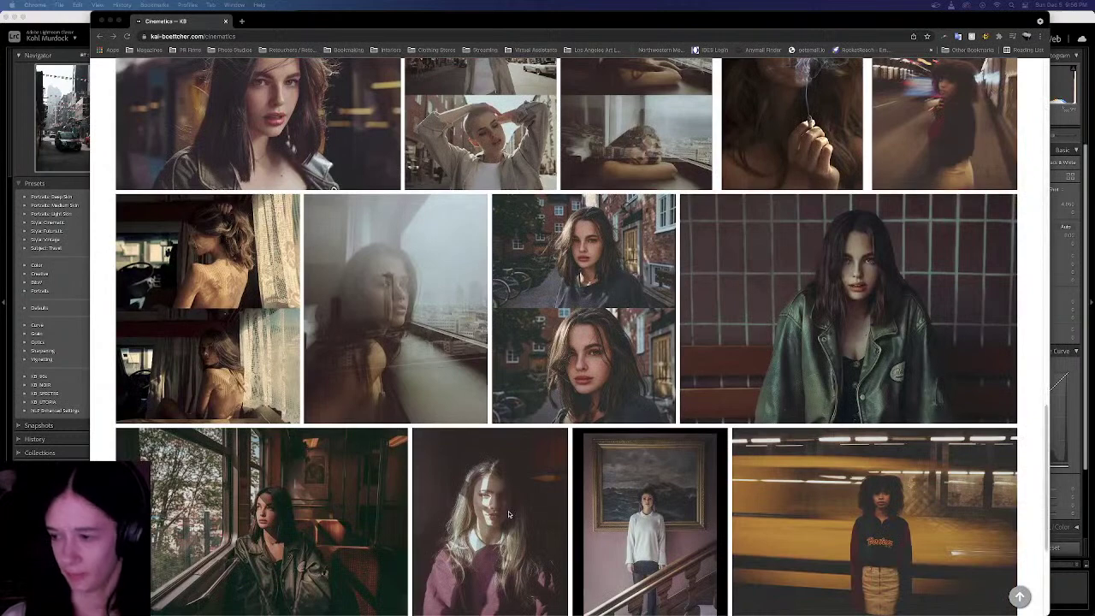
{"action": "scroll", "coordinate": [509, 513], "scroll_direction": "down", "scroll_amount": 3}
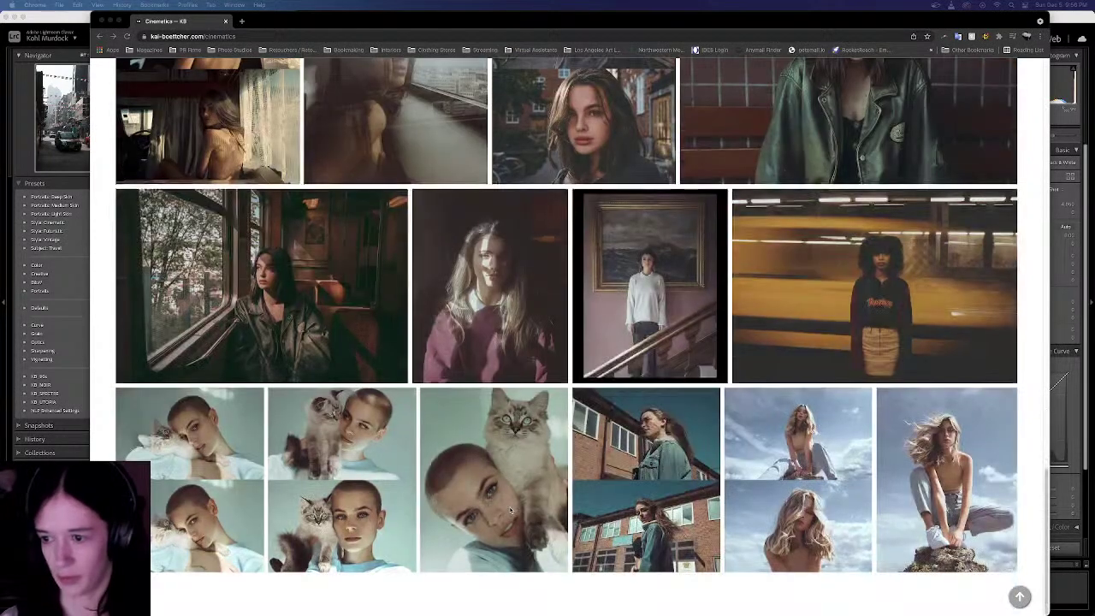
{"action": "scroll", "coordinate": [513, 511], "scroll_direction": "up", "scroll_amount": 20}
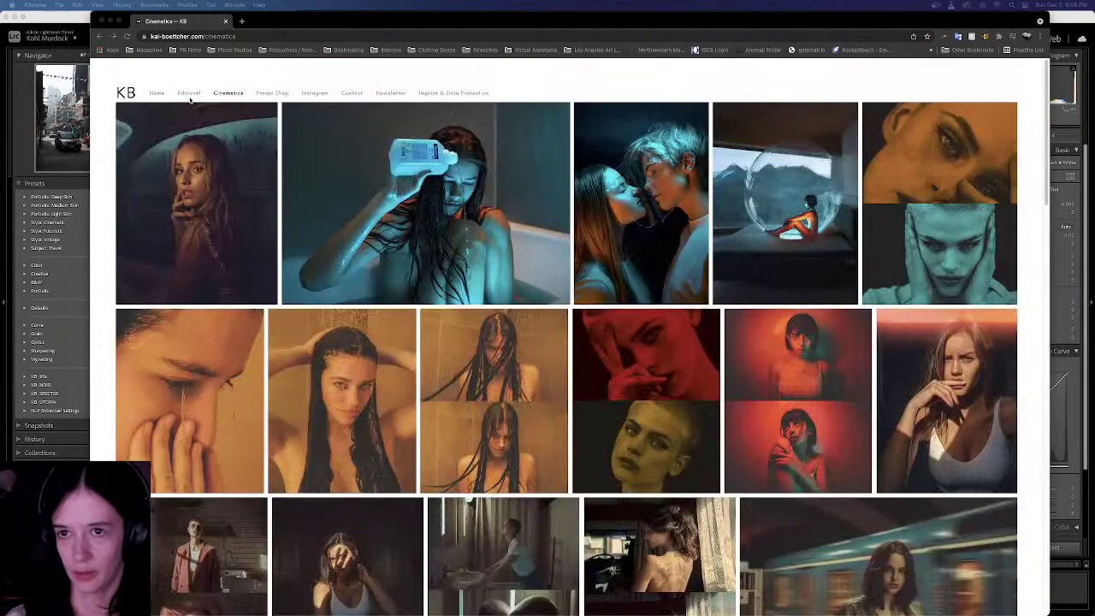
Return to the Editorial gallery and skim its portraits again for comparison with the Cinematics images
{"action": "left_click", "coordinate": [190, 91]}
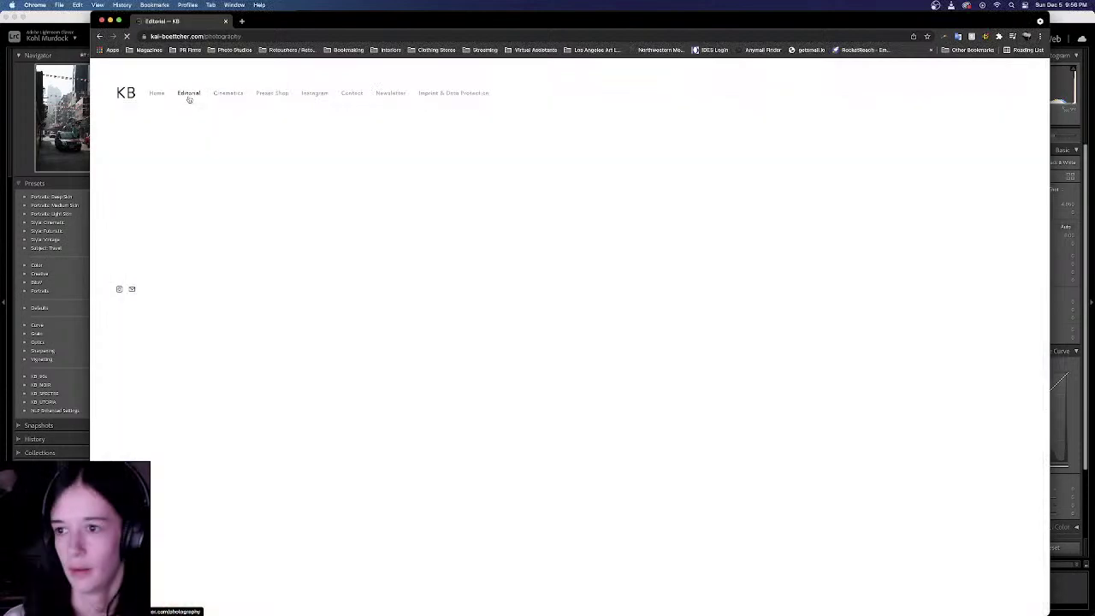
{"action": "scroll", "coordinate": [474, 263], "scroll_direction": "down", "scroll_amount": 10}
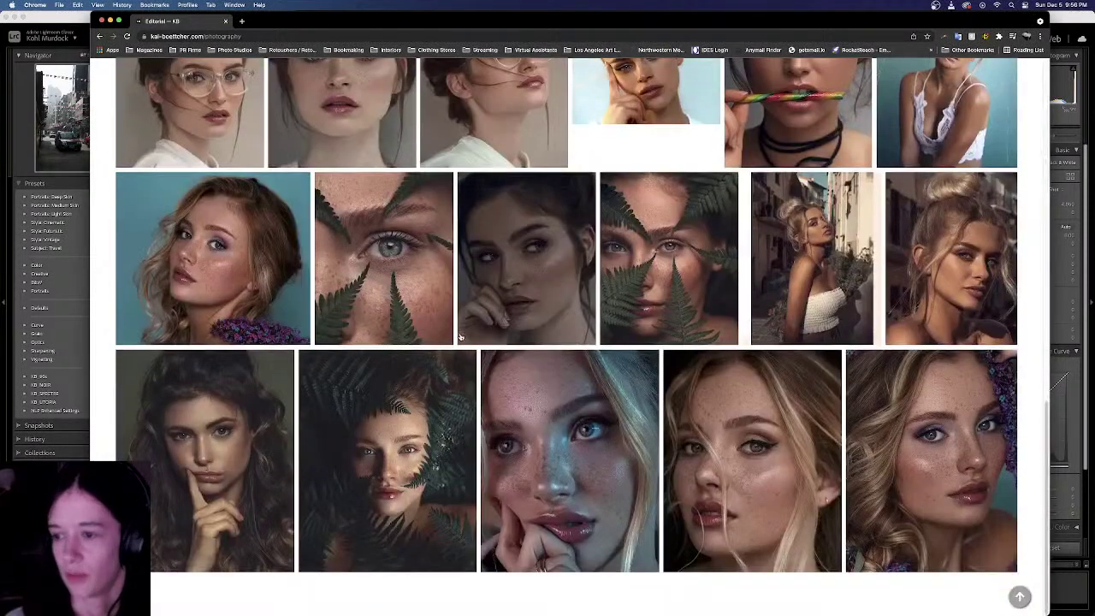
{"action": "scroll", "coordinate": [459, 333], "scroll_direction": "up", "scroll_amount": 15}
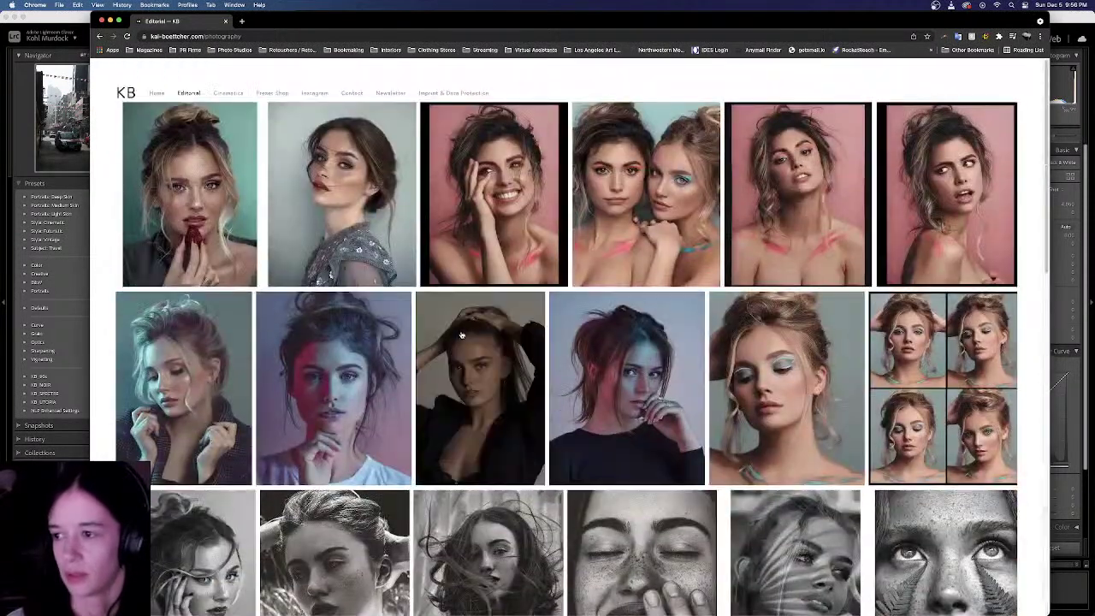
Reopen the Cinematics gallery and skim through all its images again
{"action": "left_click", "coordinate": [226, 92]}
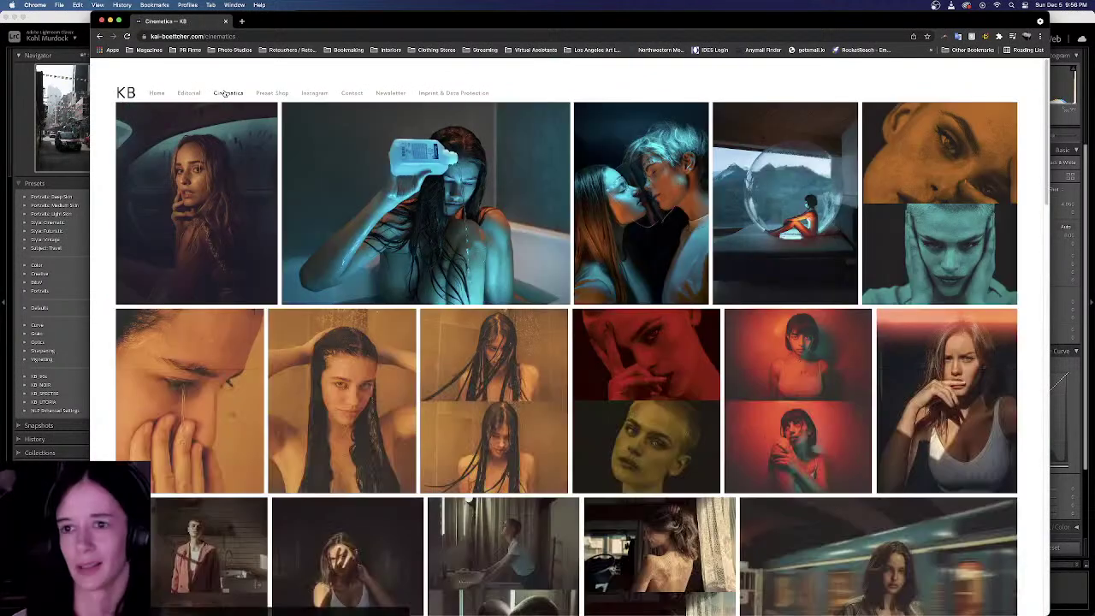
{"action": "scroll", "coordinate": [689, 273], "scroll_direction": "down", "scroll_amount": 10}
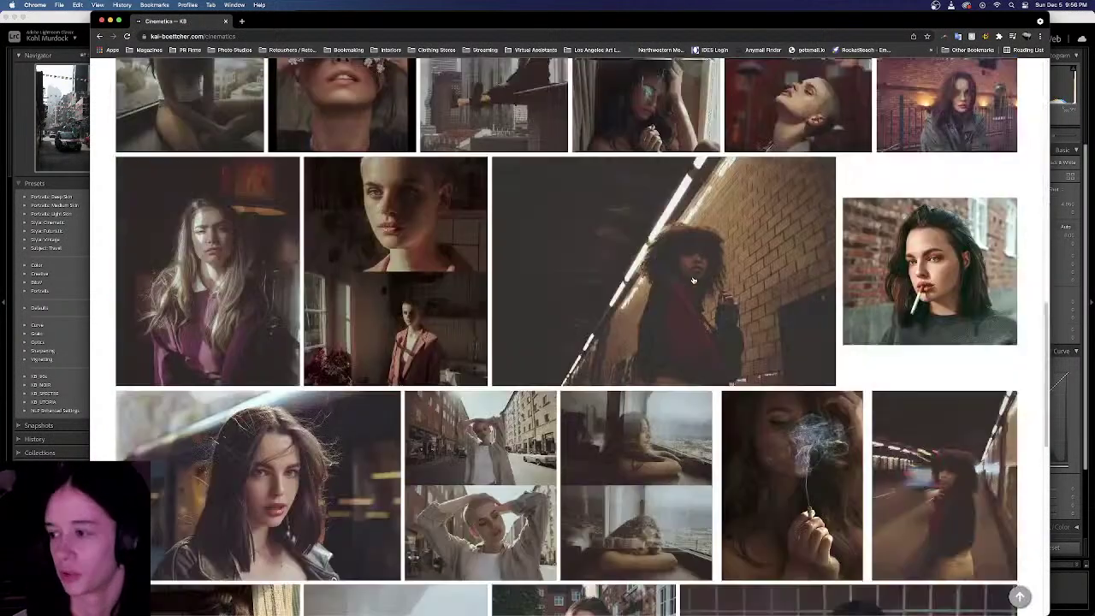
{"action": "scroll", "coordinate": [692, 307], "scroll_direction": "down", "scroll_amount": 3}
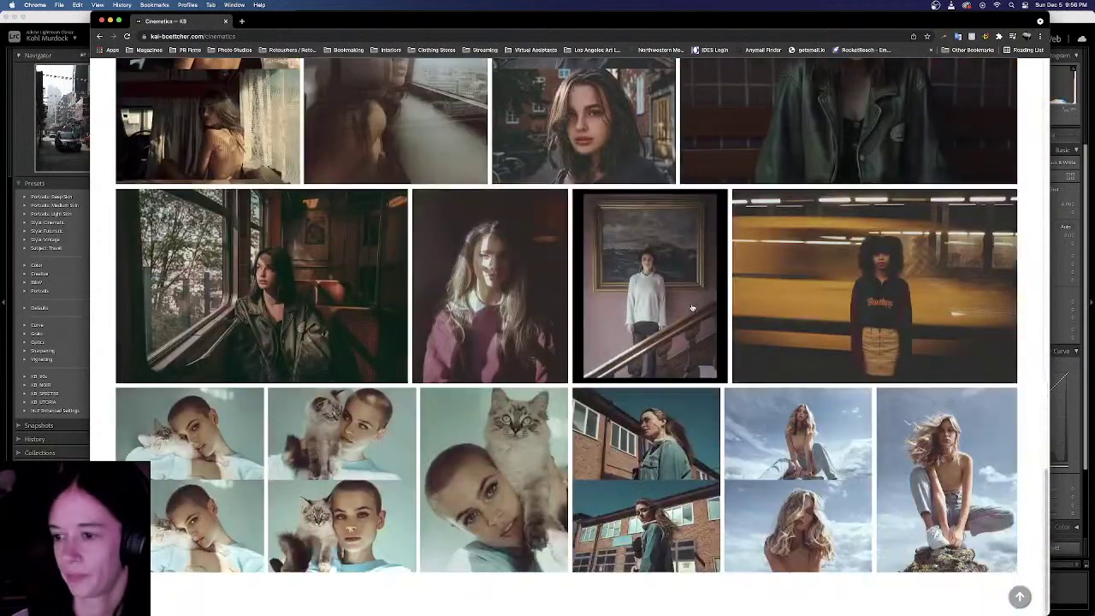
{"action": "scroll", "coordinate": [684, 300], "scroll_direction": "up", "scroll_amount": 12}
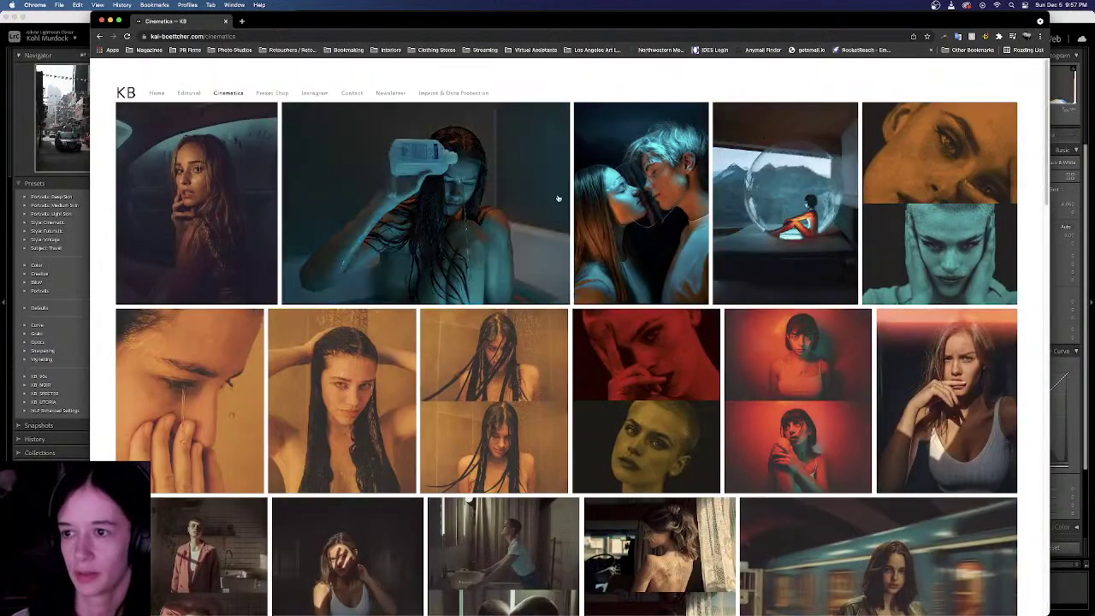
{"action": "scroll", "coordinate": [441, 445], "scroll_direction": "down", "scroll_amount": 10}
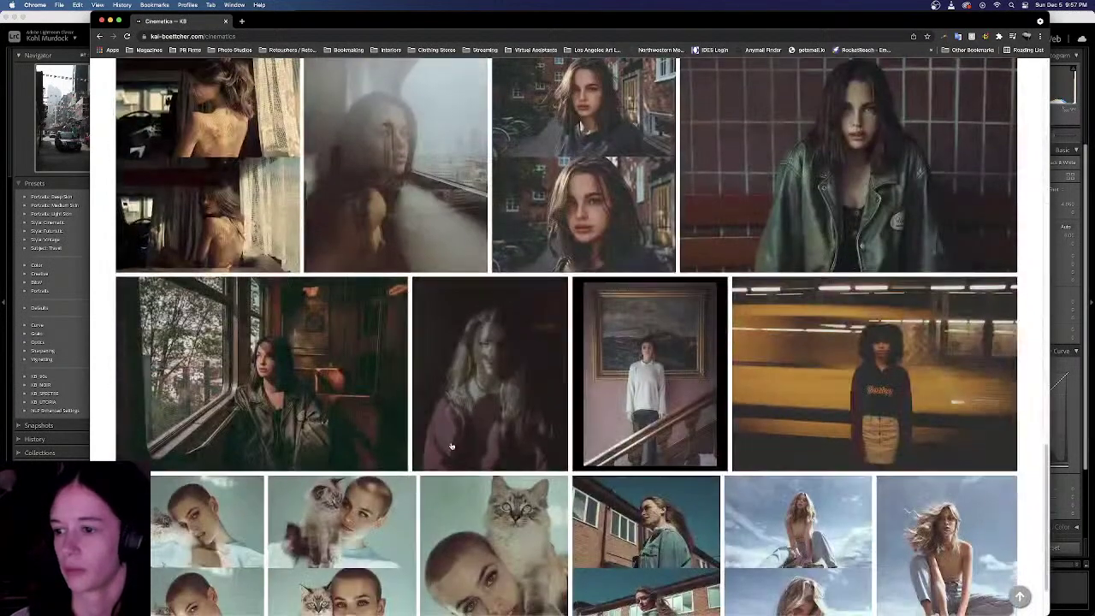
{"action": "scroll", "coordinate": [452, 449], "scroll_direction": "up", "scroll_amount": 12}
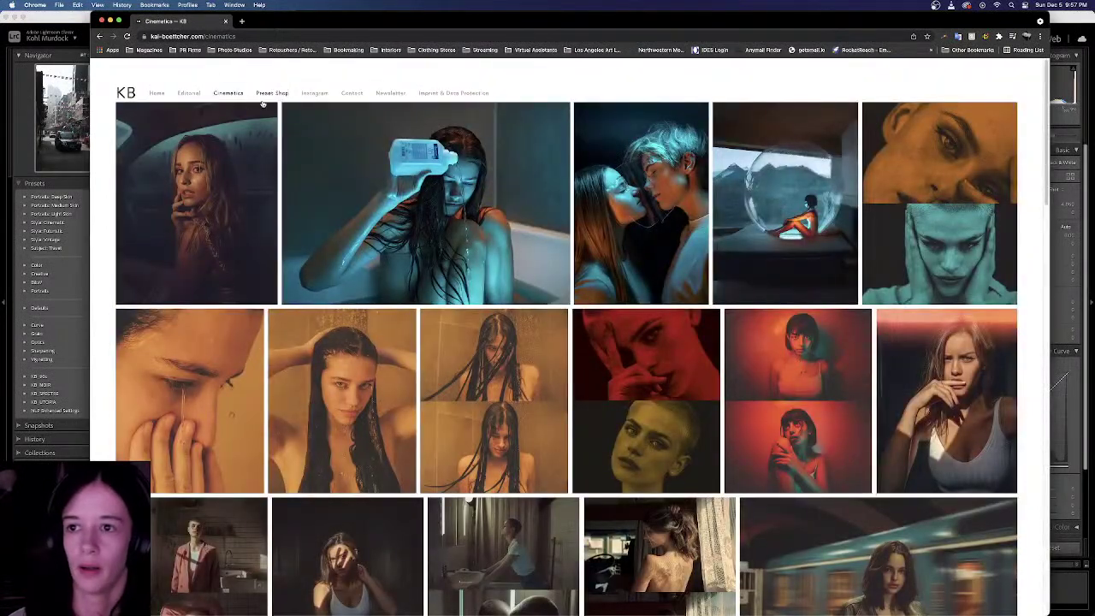
View the preset packs in the site's Preset Shop, and switch back to Lightroom Classic
{"action": "left_click", "coordinate": [273, 95]}
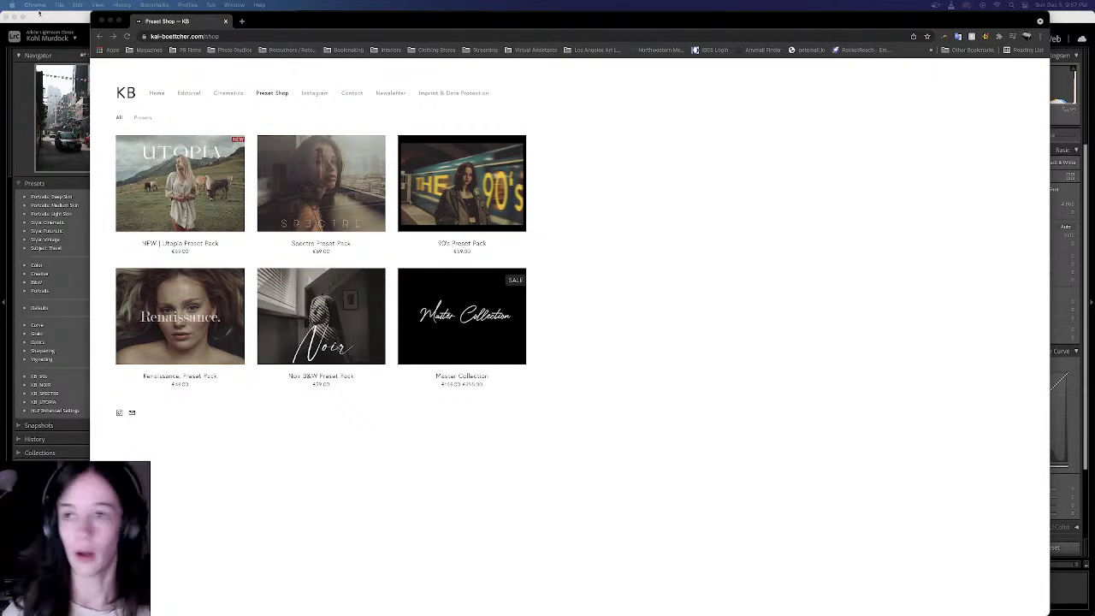
{"action": "left_click", "coordinate": [111, 20]}
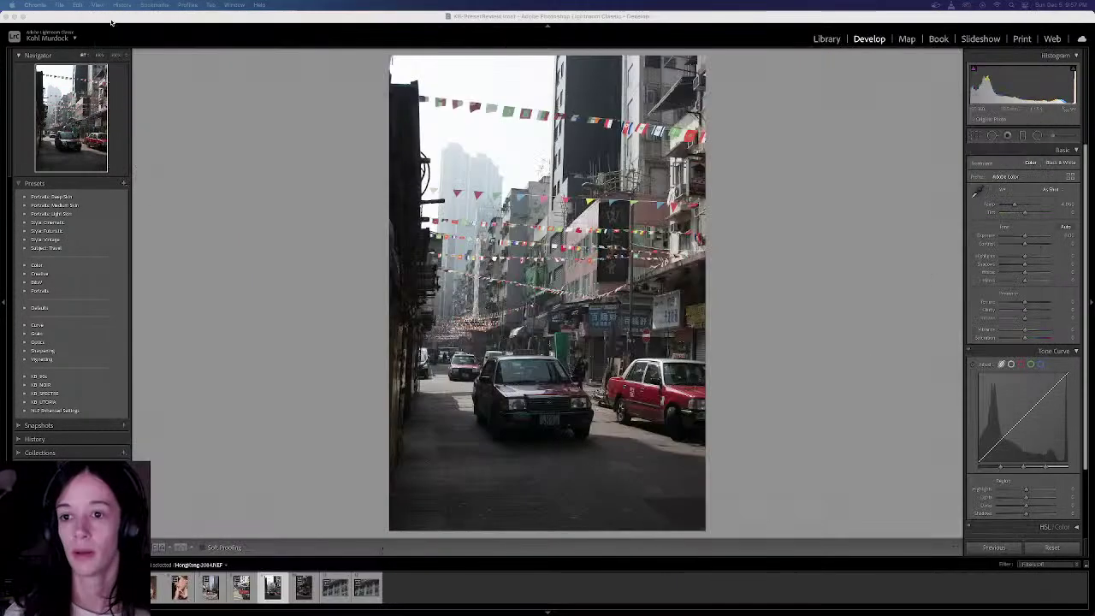
Review the unedited Hong Kong taxi and street photos and the first Singapore building photo one by one
{"action": "left_click", "coordinate": [430, 584]}
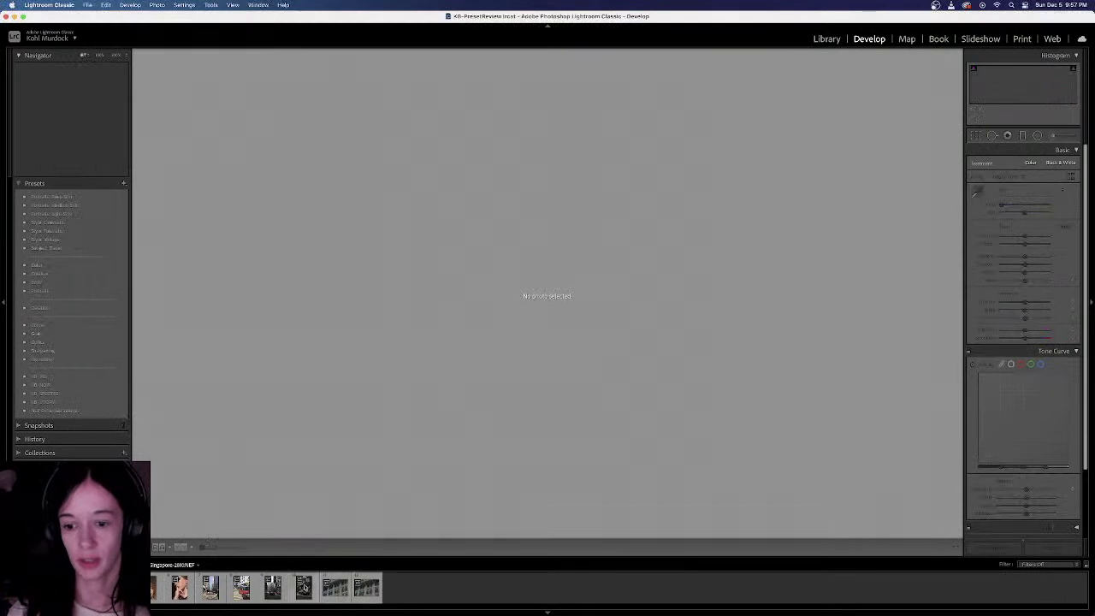
{"action": "left_click", "coordinate": [220, 591]}
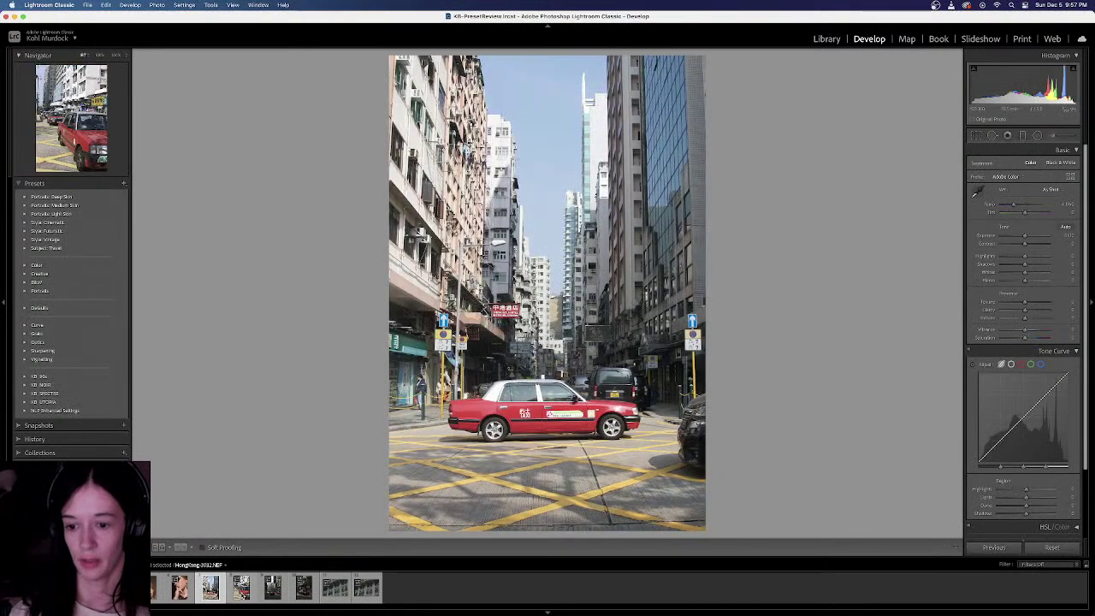
{"action": "left_click", "coordinate": [242, 590]}
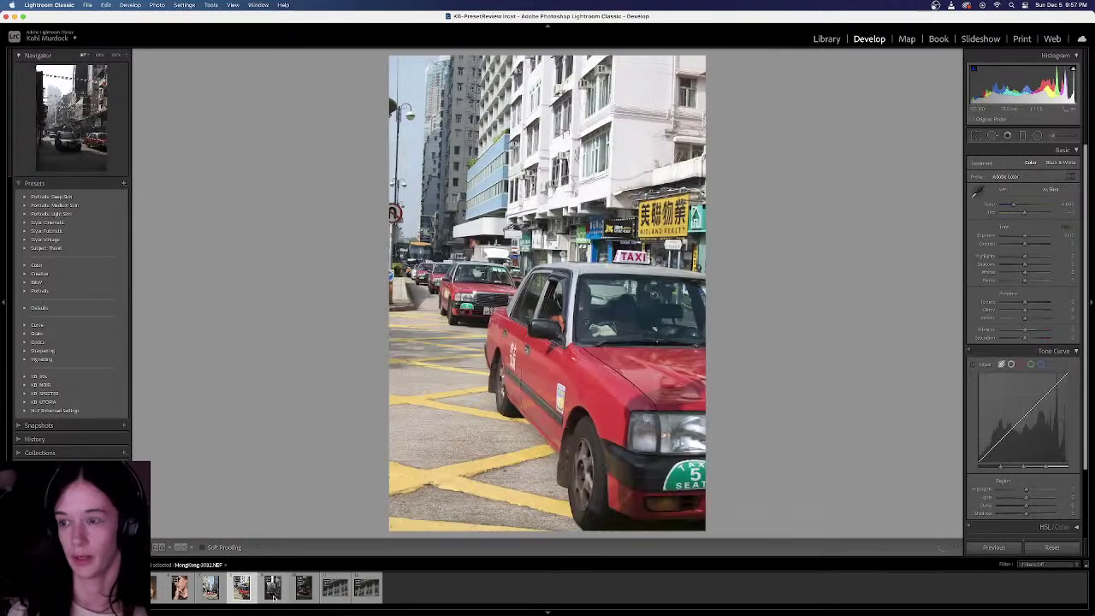
{"action": "left_click", "coordinate": [272, 593]}
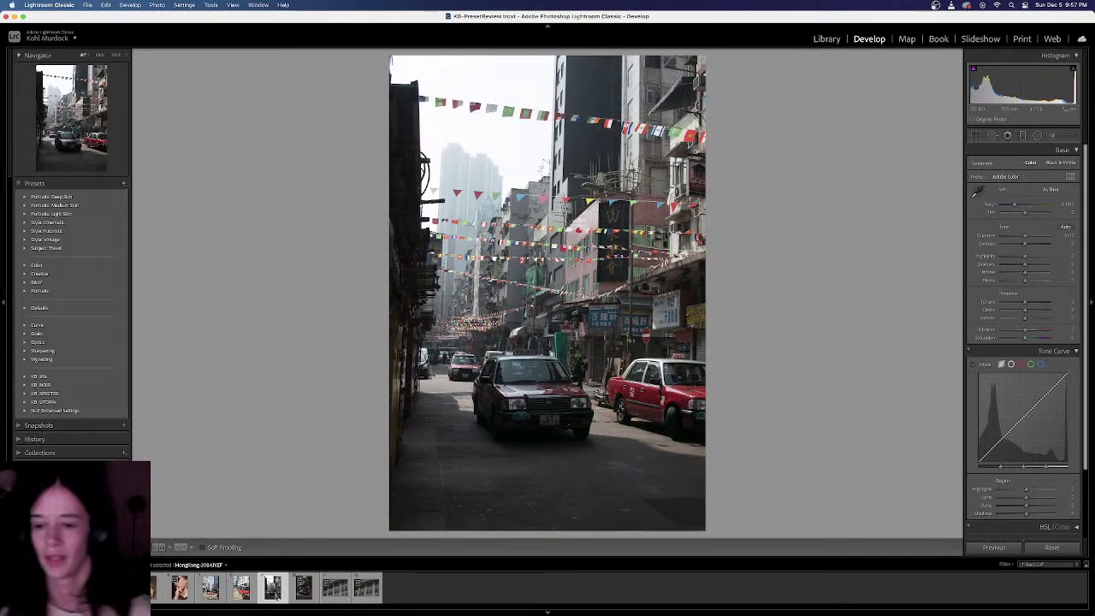
{"action": "left_click", "coordinate": [210, 589]}
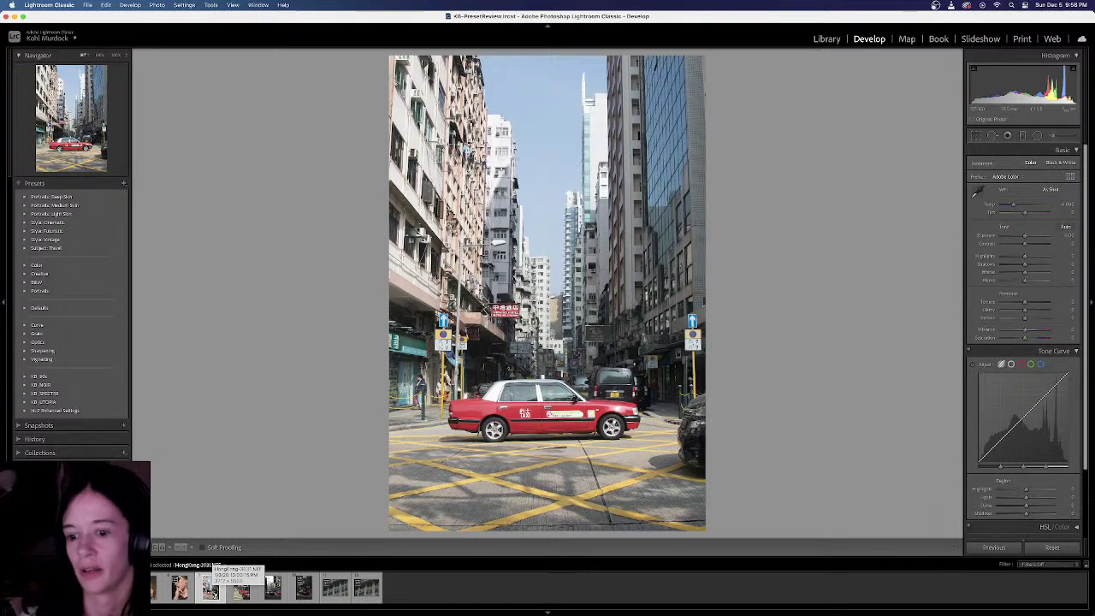
{"action": "left_click", "coordinate": [242, 589]}
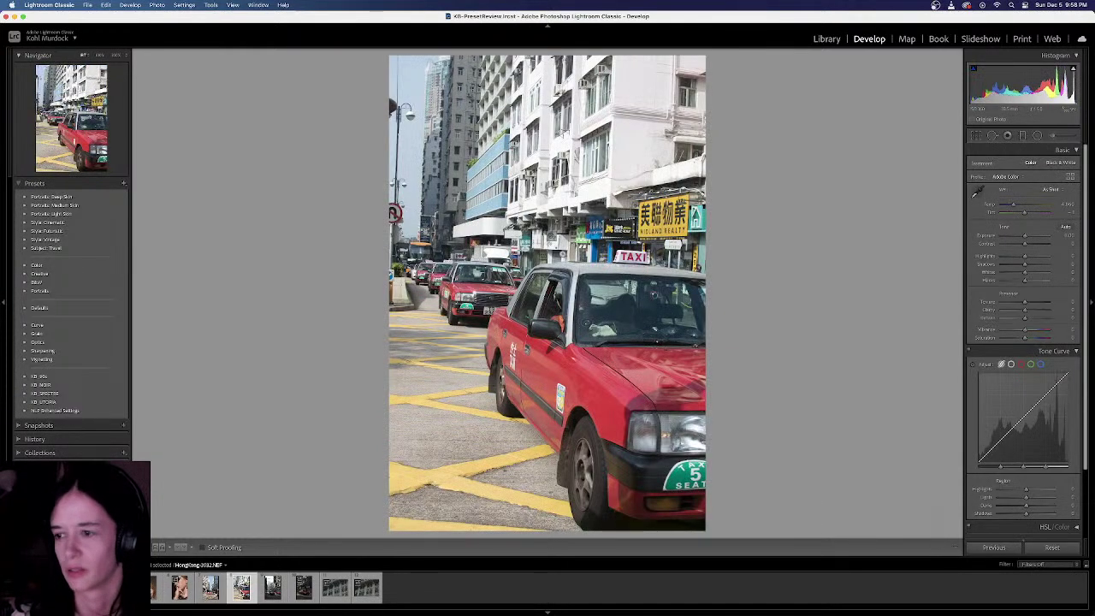
{"action": "left_click", "coordinate": [272, 588]}
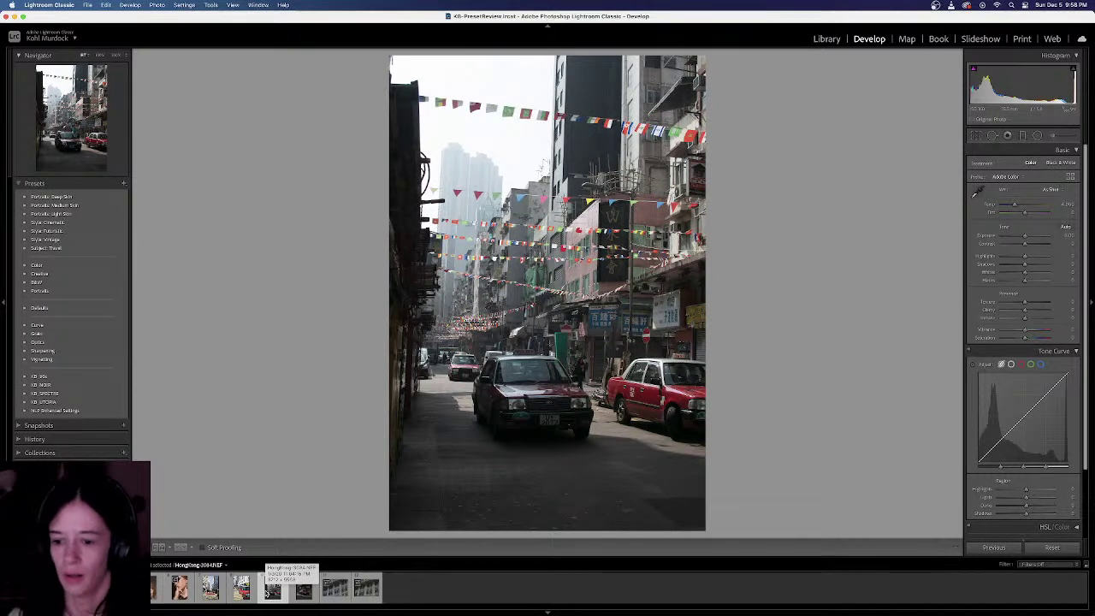
{"action": "left_click", "coordinate": [304, 589]}
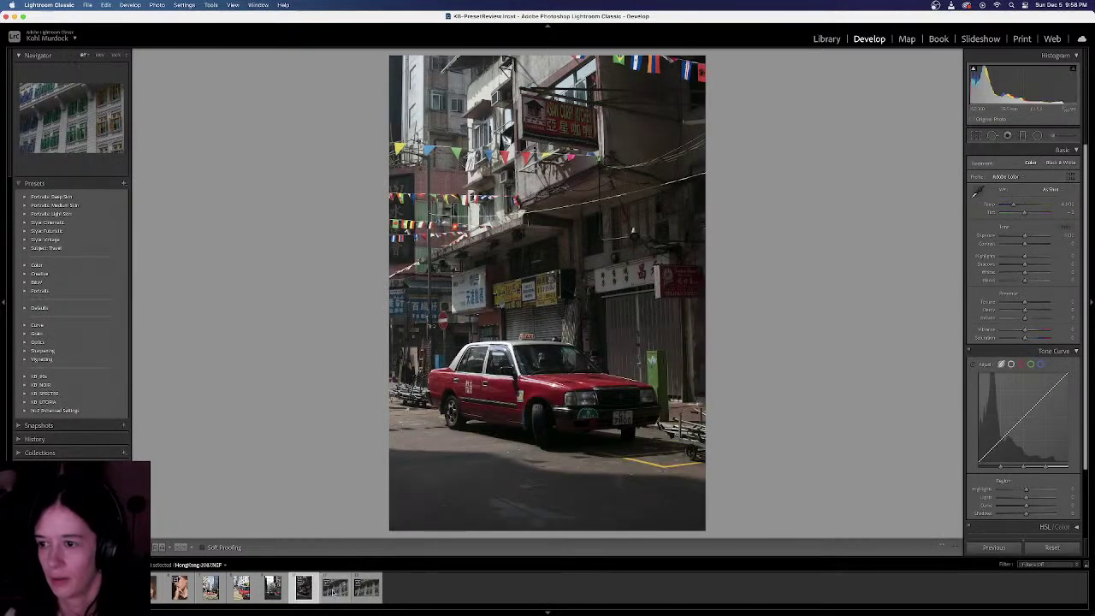
{"action": "left_click", "coordinate": [334, 589]}
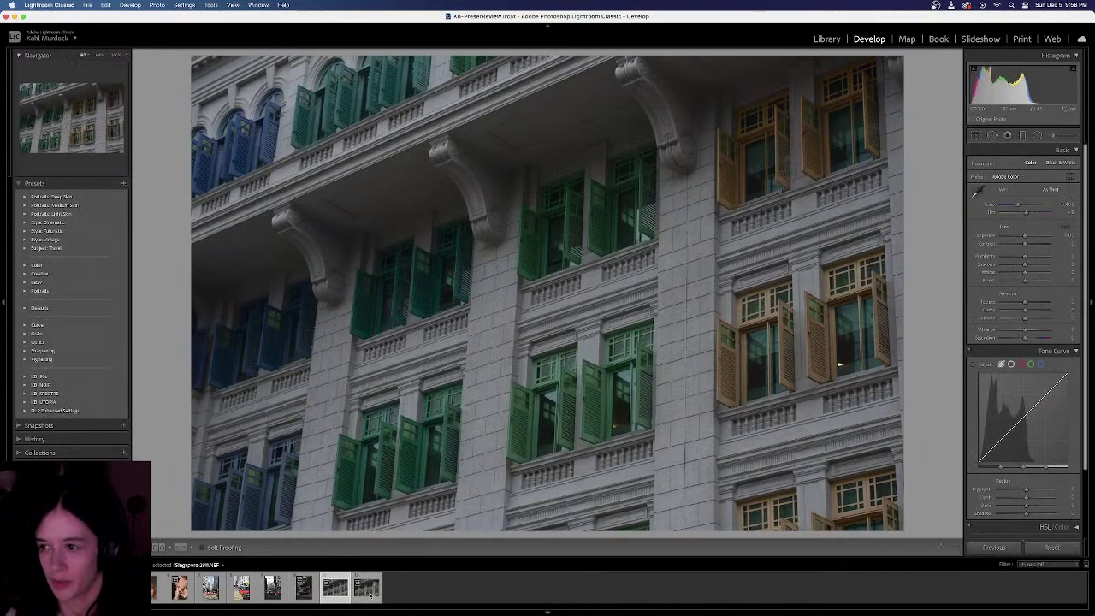
Raise the last Singapore shutter photo's exposure to about +1.30 and its saturation to +60
{"action": "left_click", "coordinate": [369, 594]}
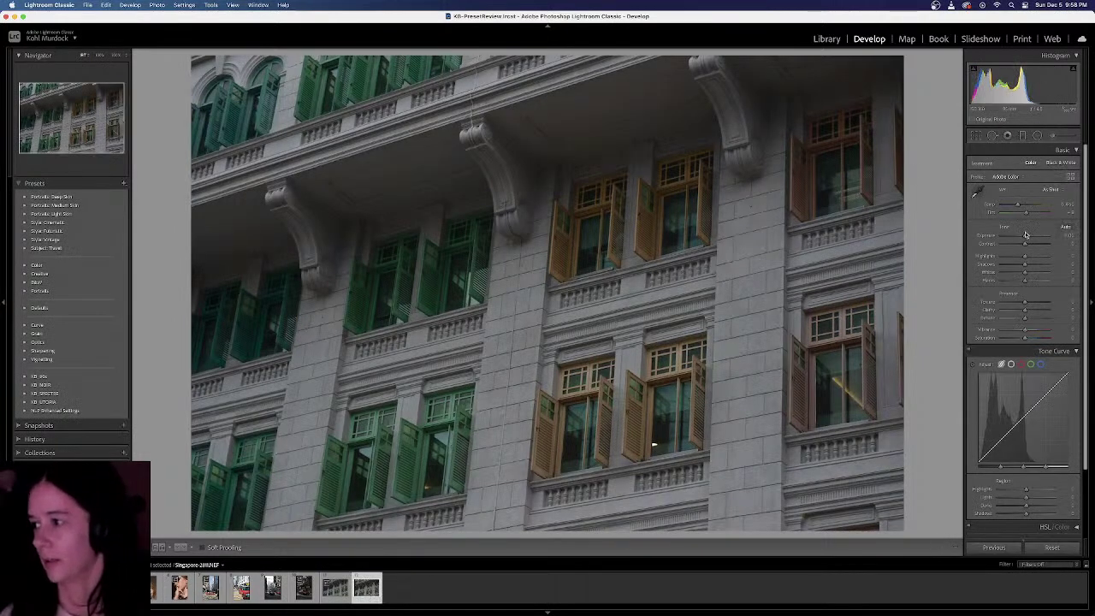
{"action": "left_click_drag", "start_coordinate": [1026, 236], "coordinate": [1032, 236]}
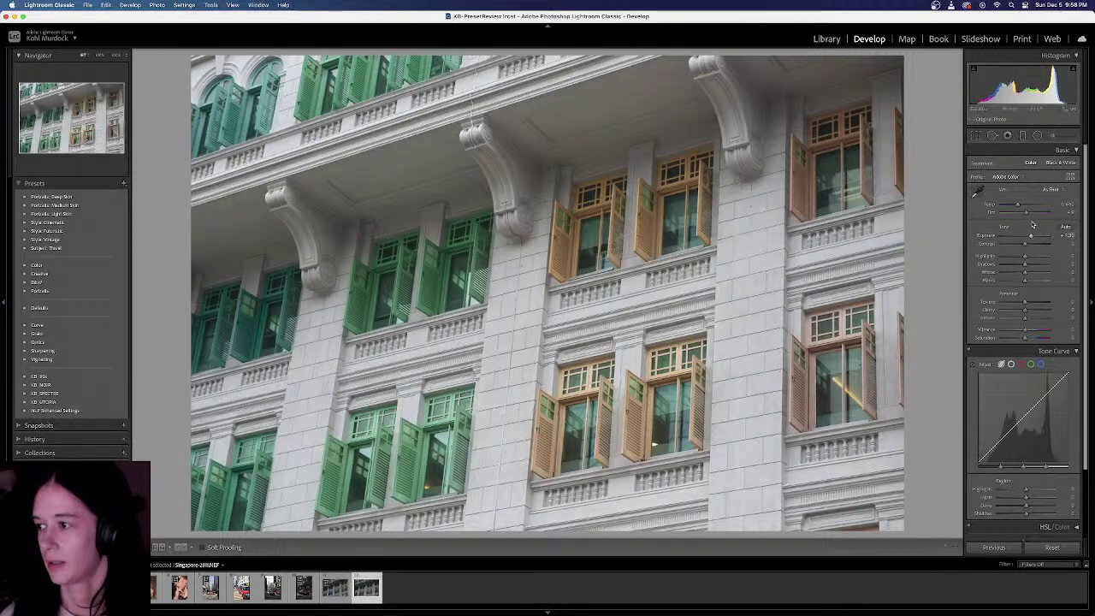
{"action": "left_click_drag", "start_coordinate": [1026, 339], "coordinate": [1037, 339]}
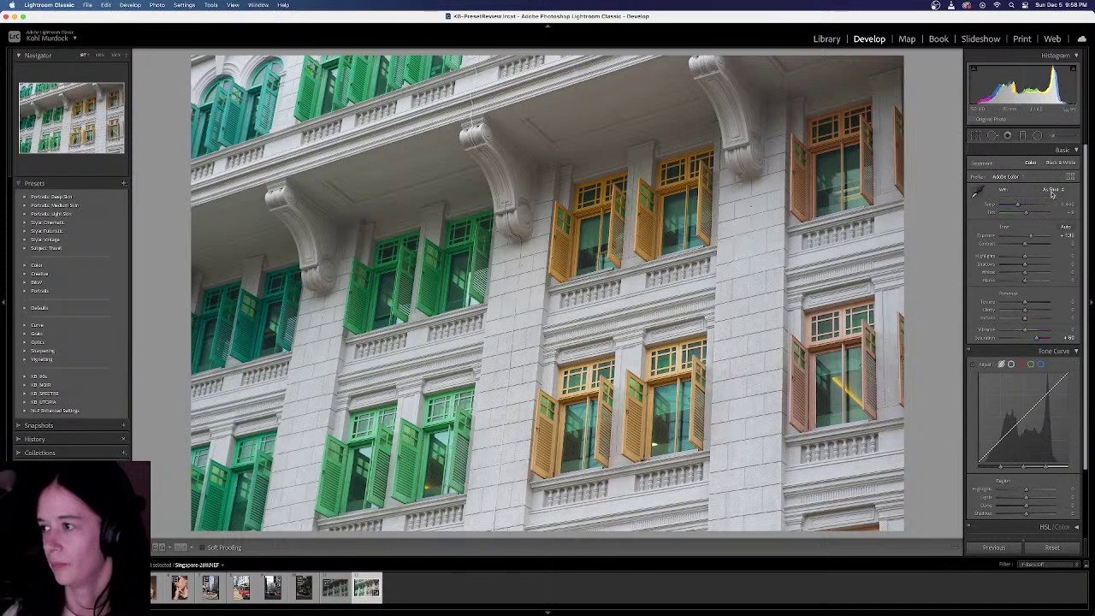
Set the Singapore shutter photo's white balance from its white wall and compare the edit with the original
{"action": "left_click", "coordinate": [976, 192]}
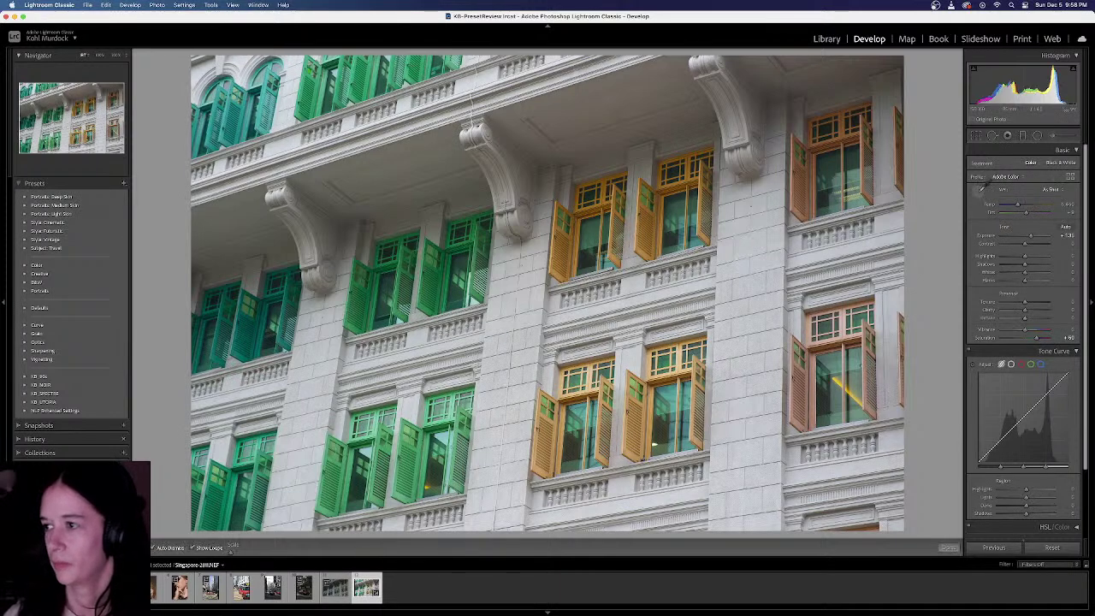
{"action": "left_click", "coordinate": [764, 203]}
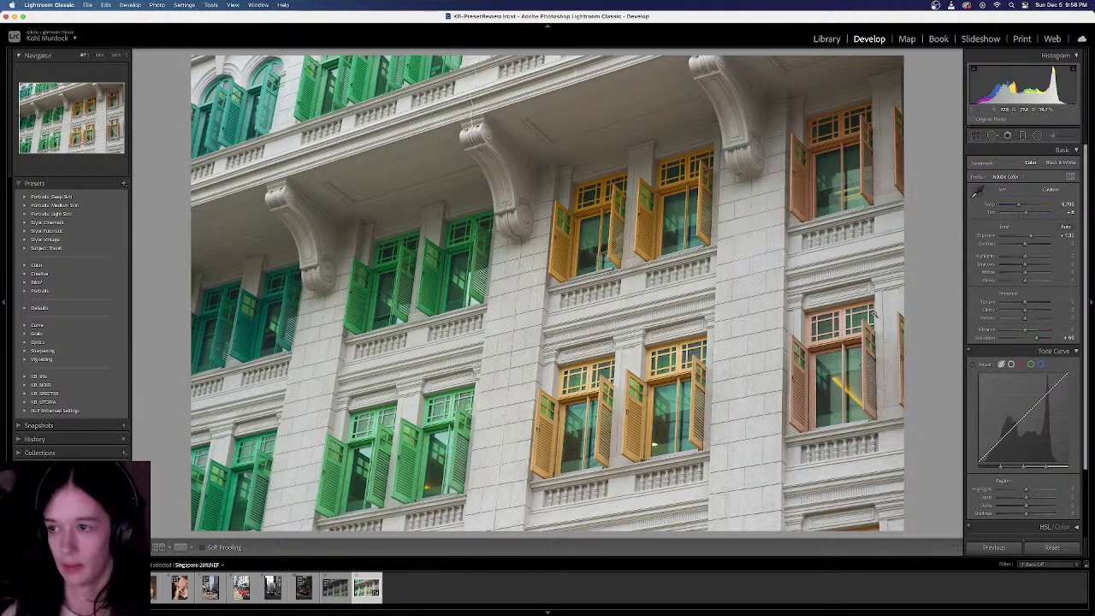
{"action": "key", "text": "backslash"}
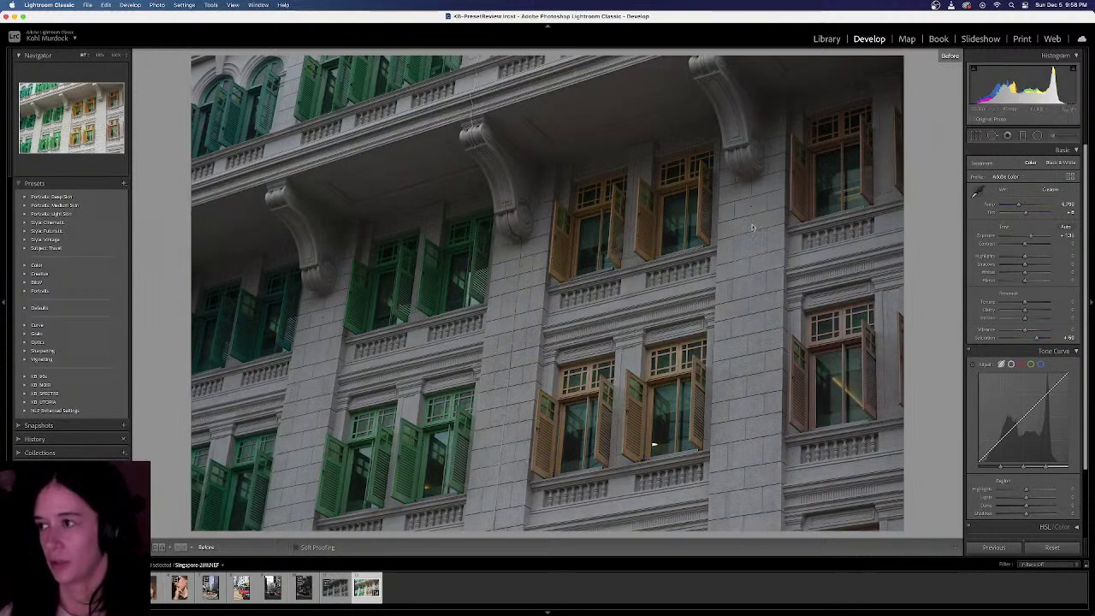
{"action": "key", "text": "backslash"}
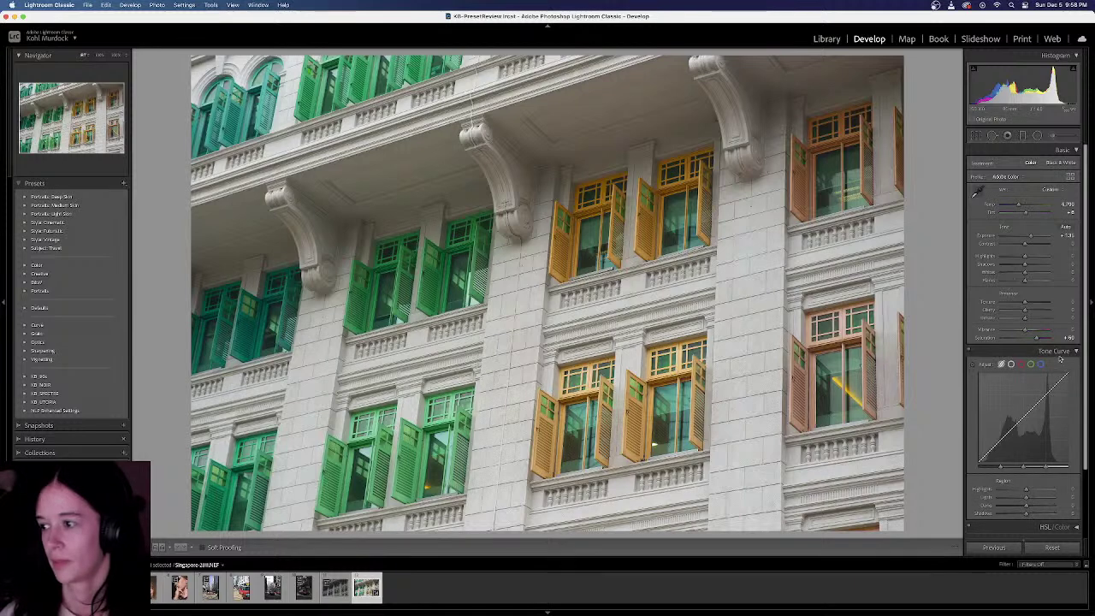
Reset all develop adjustments on the Singapore shutter photo
{"action": "left_click", "coordinate": [1035, 548]}
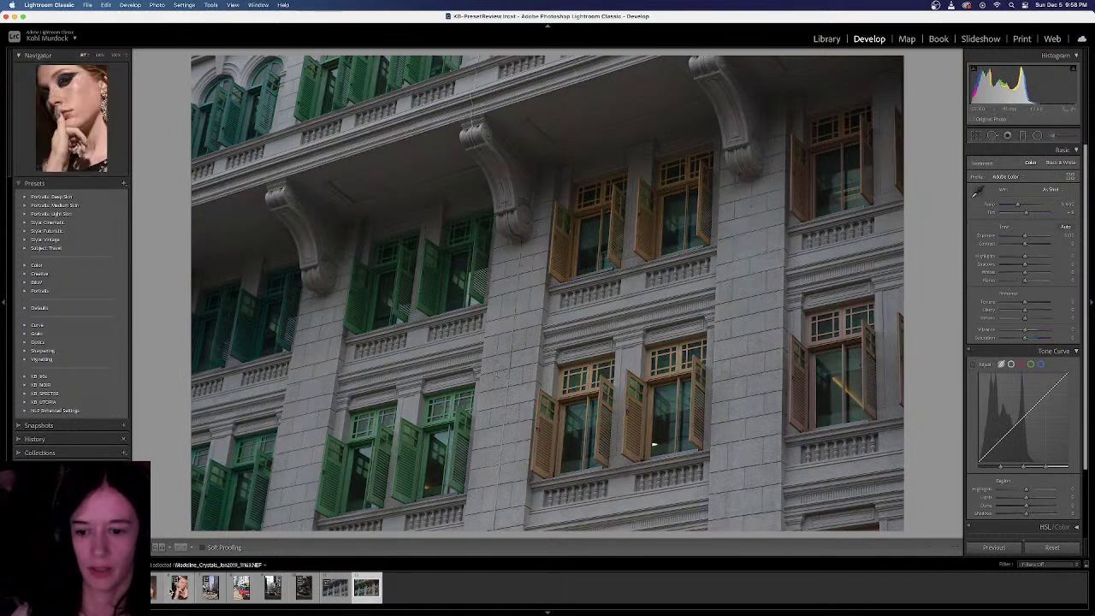
Review the unedited studio and headband portraits one by one, examining the redhead's face and jewelry up close
{"action": "left_click", "coordinate": [178, 587]}
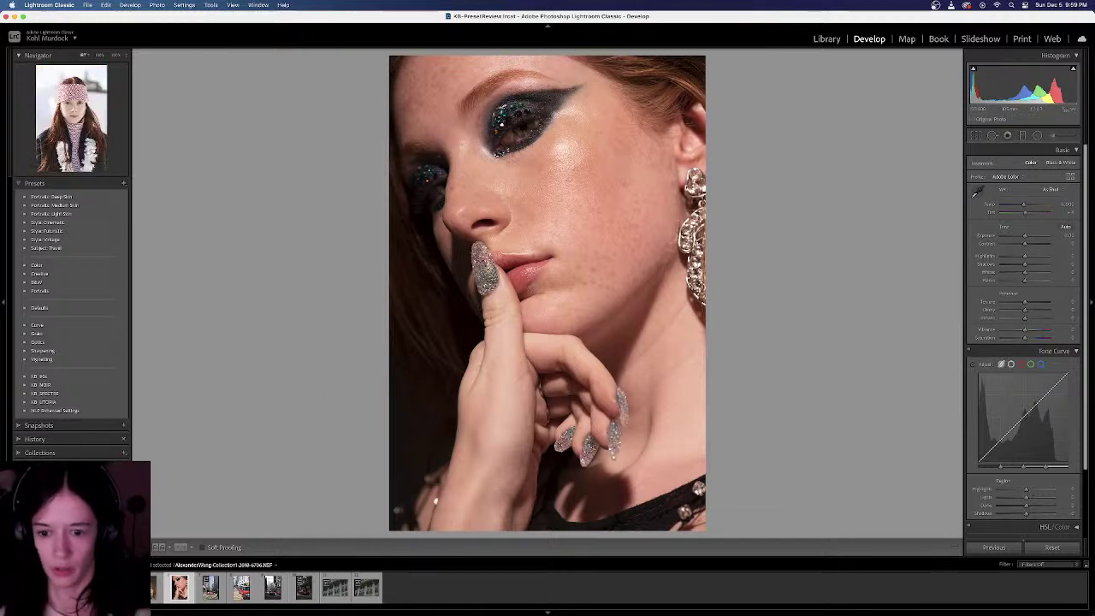
{"action": "key", "text": "Left"}
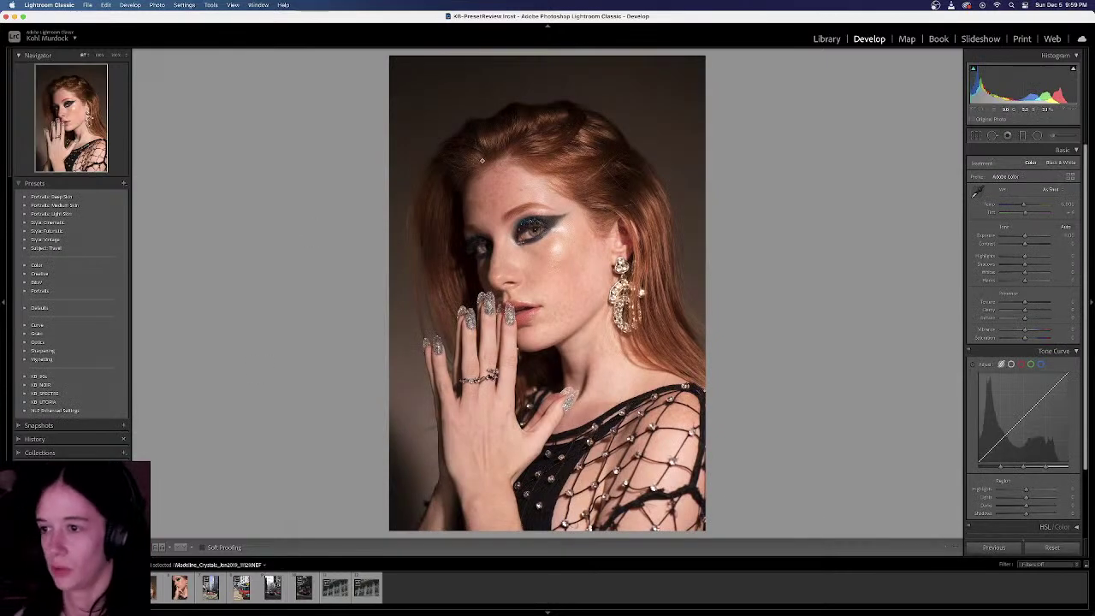
{"action": "left_click", "coordinate": [545, 260]}
{"action": "left_click_drag", "start_coordinate": [542, 250], "coordinate": [533, 74]}
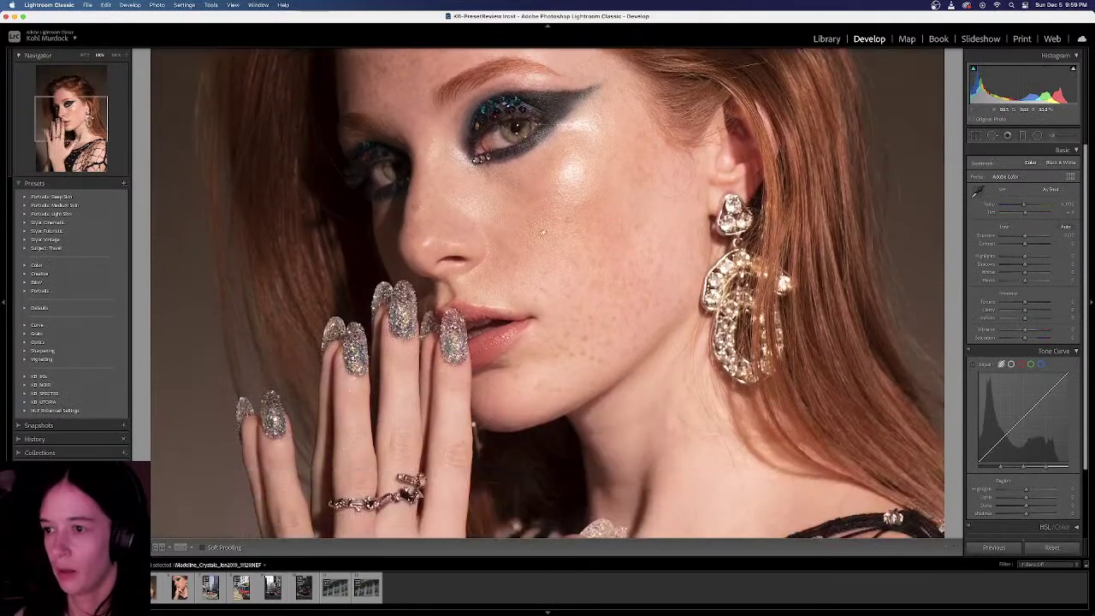
{"action": "left_click", "coordinate": [294, 507]}
{"action": "key", "text": "Right"}
{"action": "key", "text": "Right"}
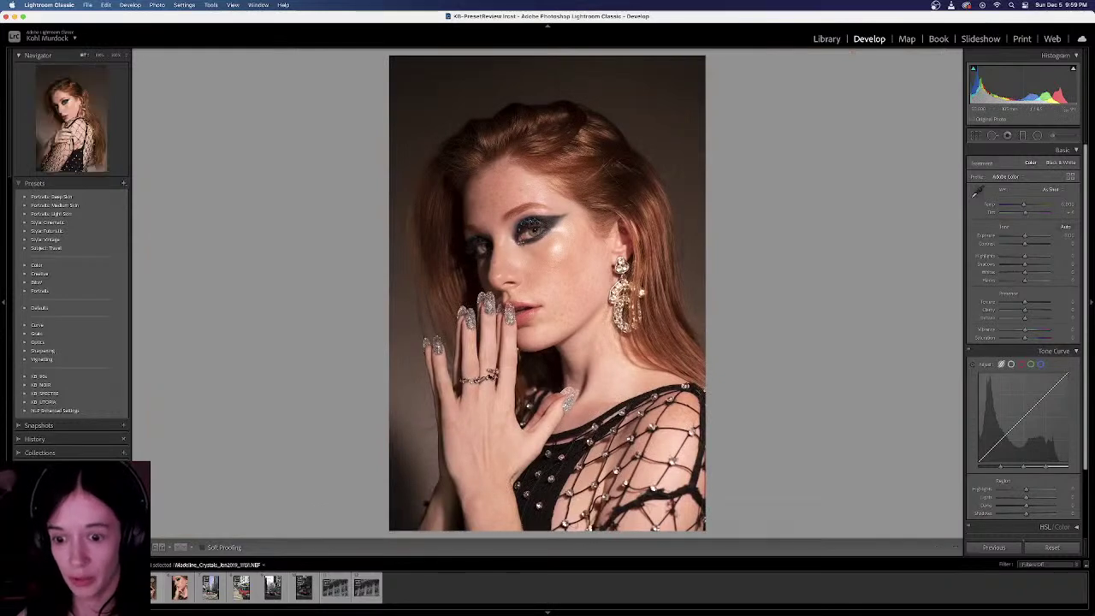
{"action": "key", "text": "Right"}
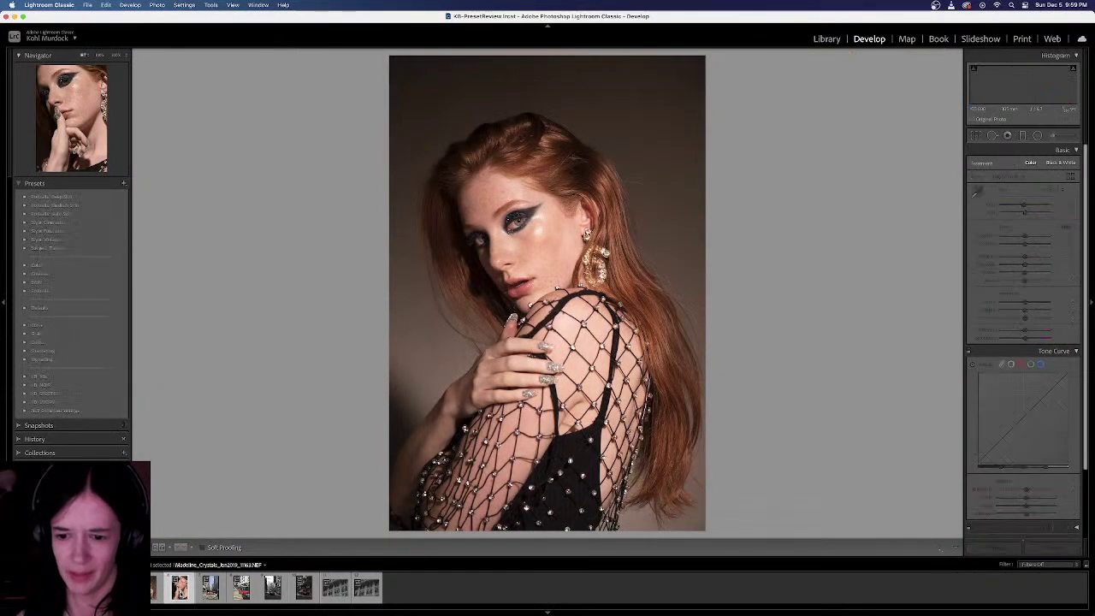
{"action": "key", "text": "Right"}
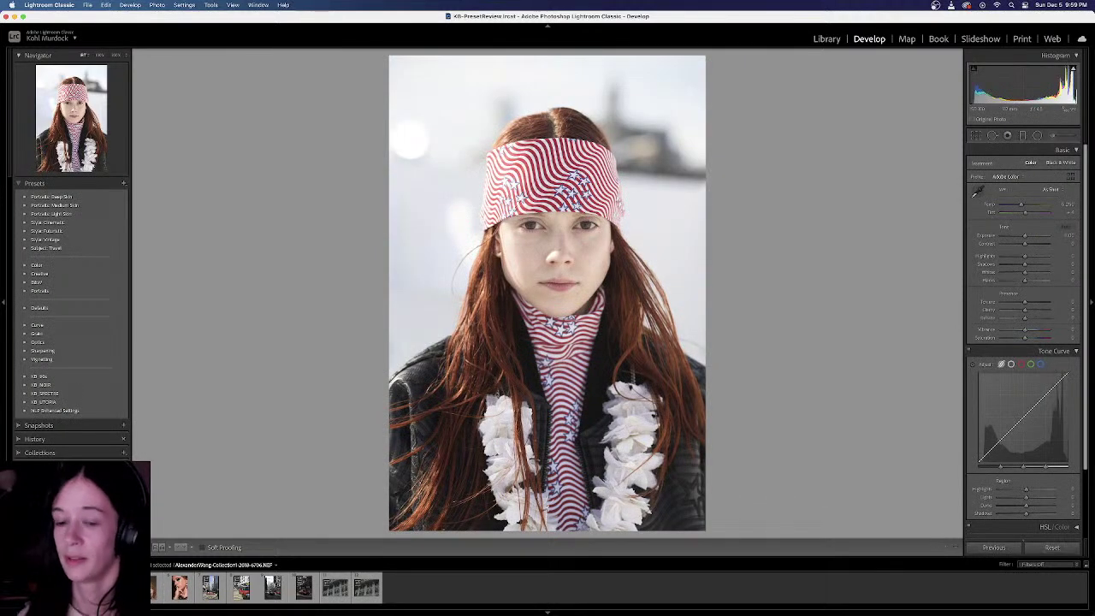
{"action": "key", "text": "Right"}
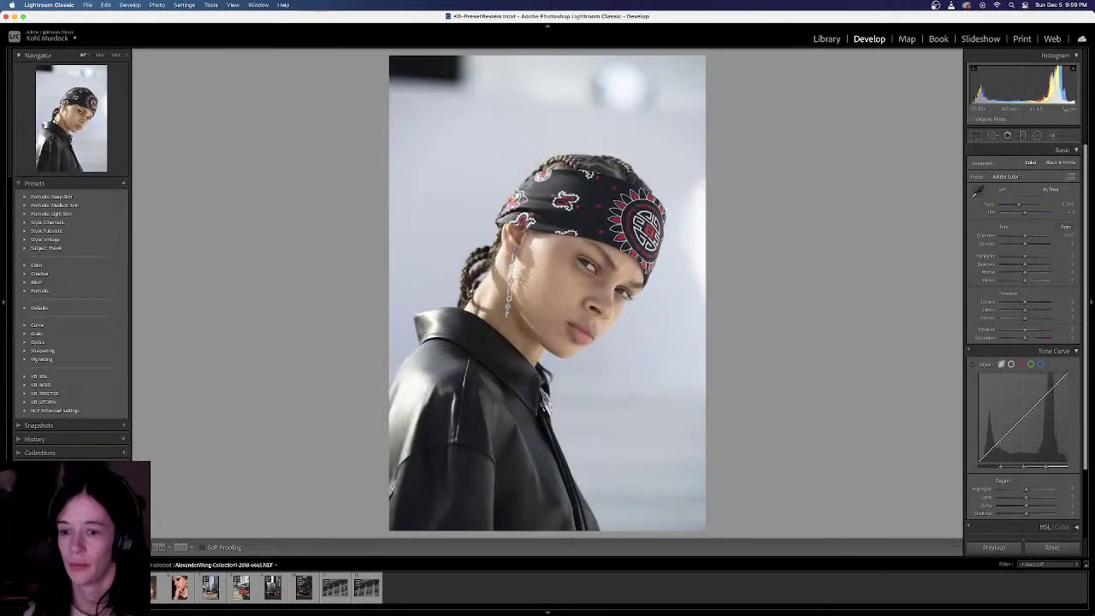
{"action": "key", "text": "Left"}
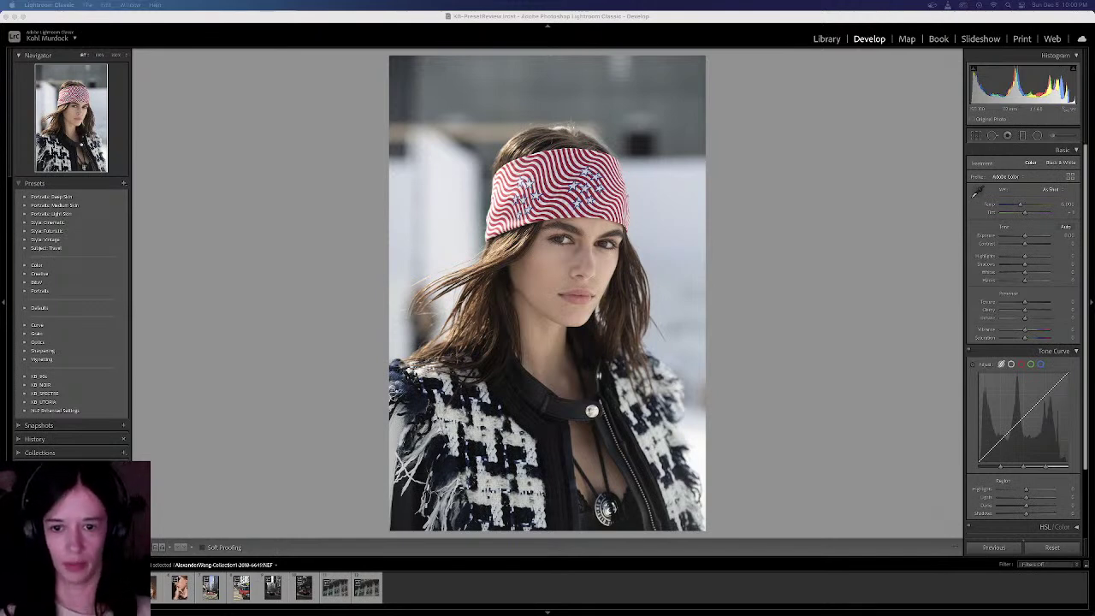
Expand the KB_90s preset group and crop the striped-headband portrait with the tweed jacket to 4 x 5 / 8 x 10
{"action": "left_click", "coordinate": [26, 377]}
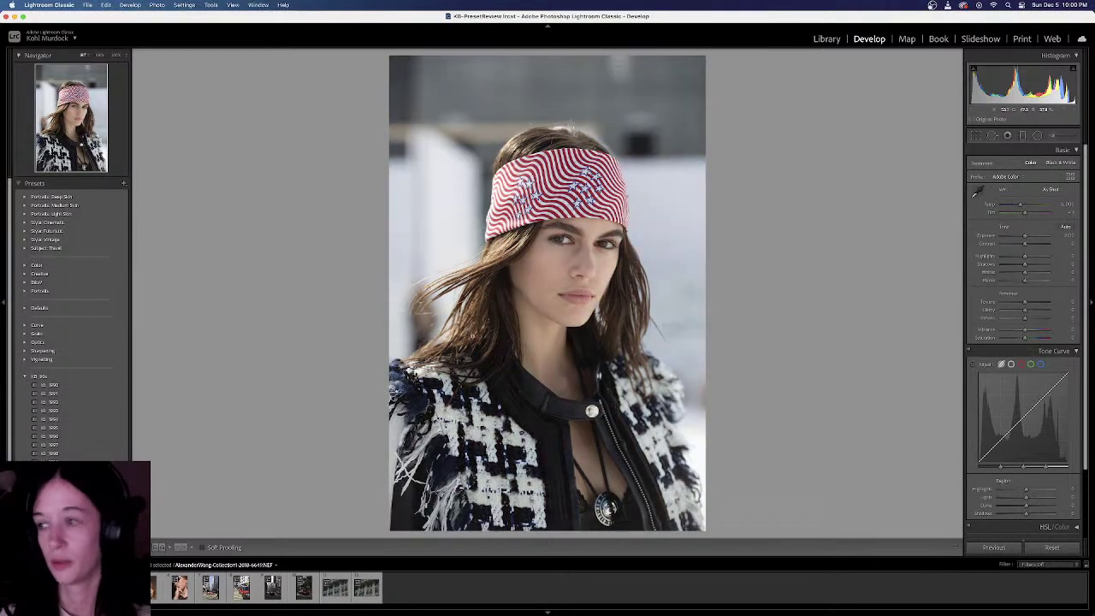
{"action": "left_click", "coordinate": [977, 135]}
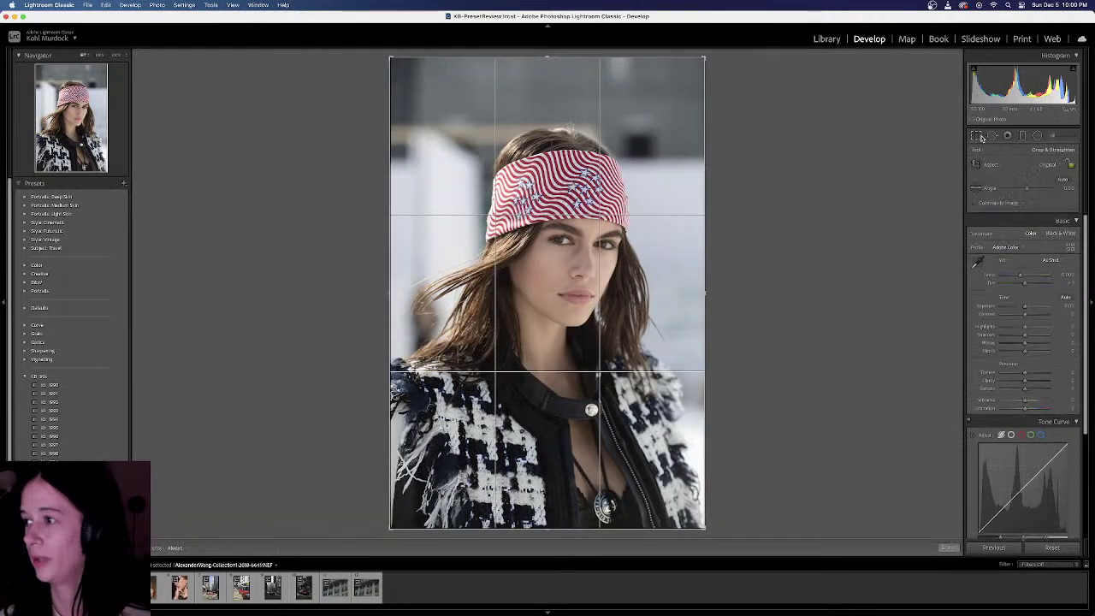
{"action": "left_click", "coordinate": [1050, 165]}
{"action": "left_click", "coordinate": [1042, 197]}
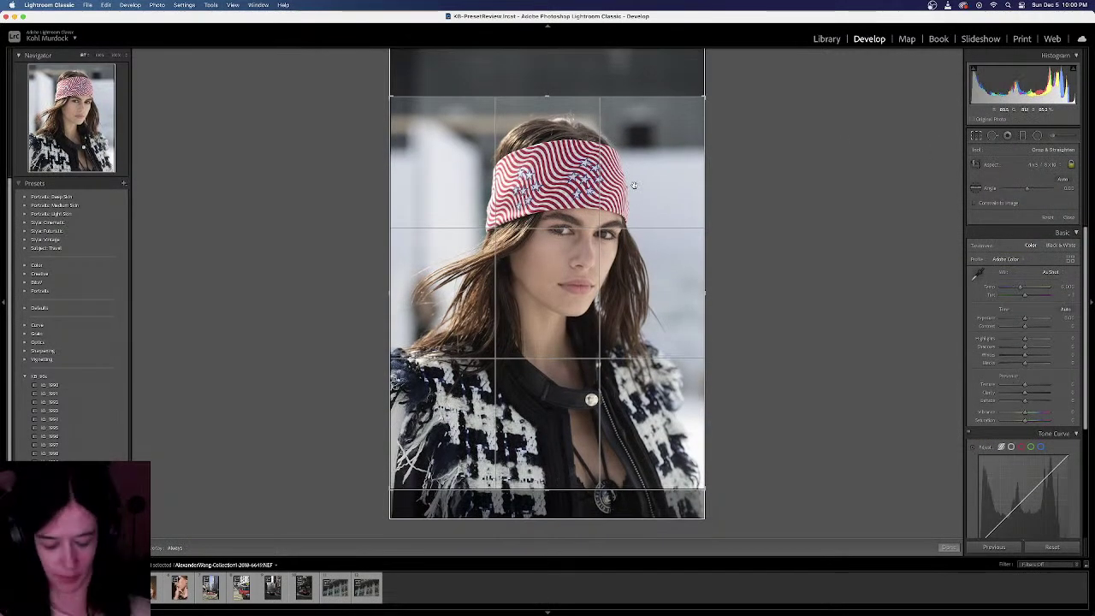
{"action": "key", "text": "Return"}
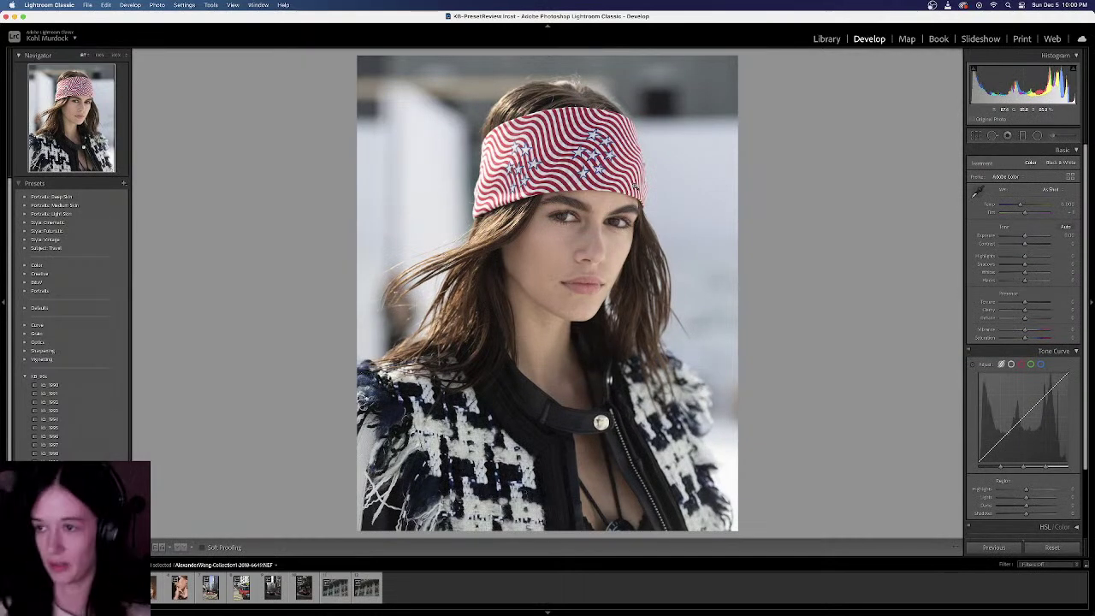
Crop the portrait with the black bandana and leather jacket to 4 x 5 / 8 x 10, reframing it around the subject
{"action": "key", "text": "Right"}
{"action": "left_click", "coordinate": [976, 136]}
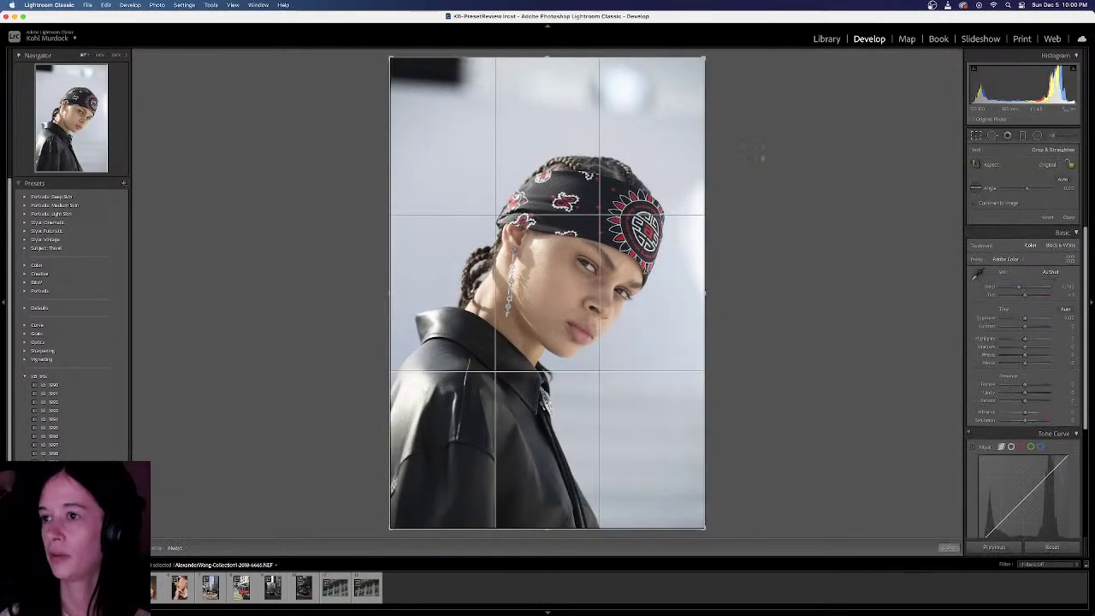
{"action": "left_click", "coordinate": [1068, 165]}
{"action": "left_click", "coordinate": [1051, 197]}
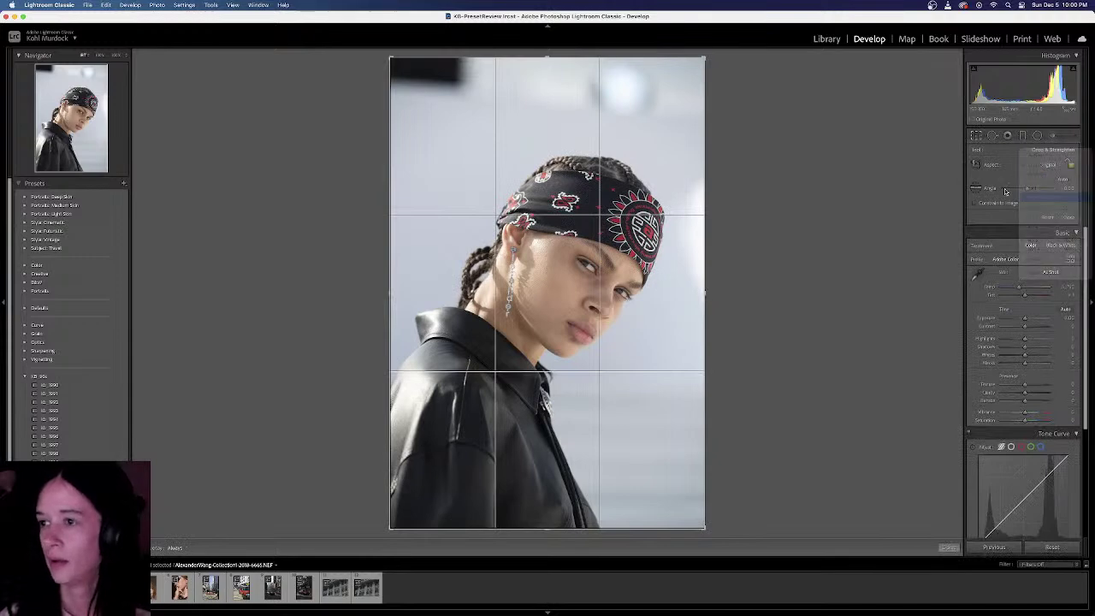
{"action": "left_click_drag", "start_coordinate": [612, 192], "coordinate": [662, 153]}
{"action": "key", "text": "Return"}
Crop the red-haired striped-headband portrait slightly tighter at 4 x 5 / 8 x 10 and rotate it slightly to straighten it
{"action": "key", "text": "Right"}
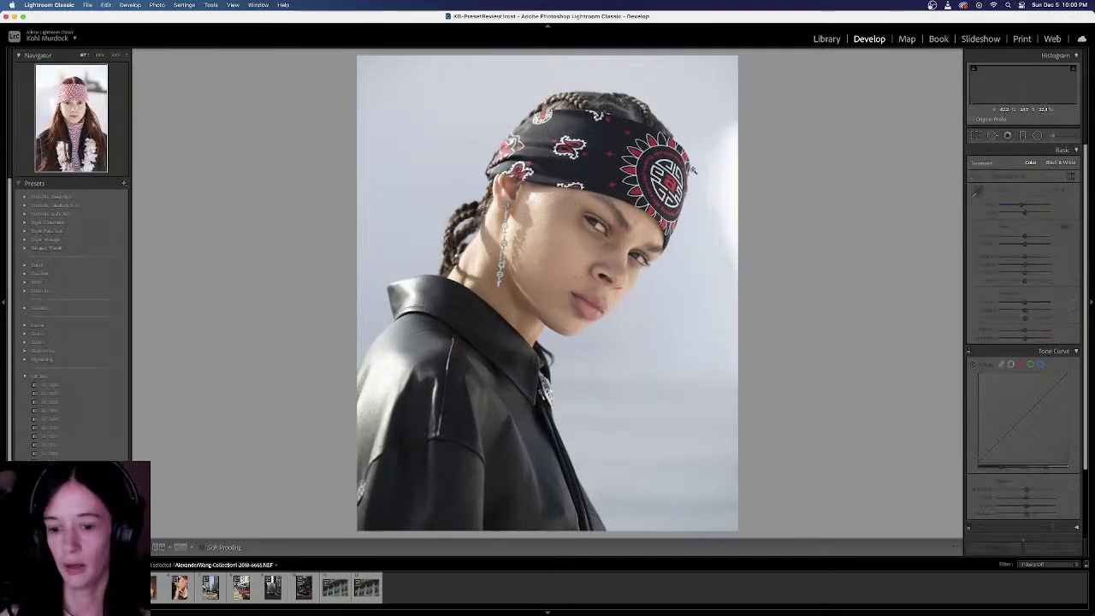
{"action": "left_click", "coordinate": [975, 135]}
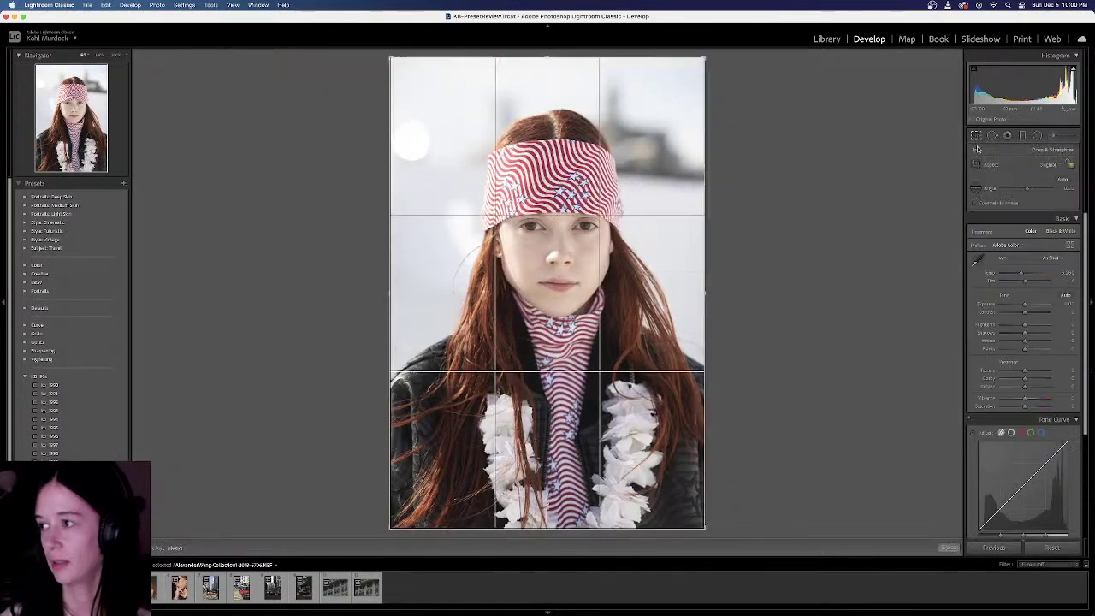
{"action": "left_click", "coordinate": [1048, 163]}
{"action": "left_click", "coordinate": [1052, 196]}
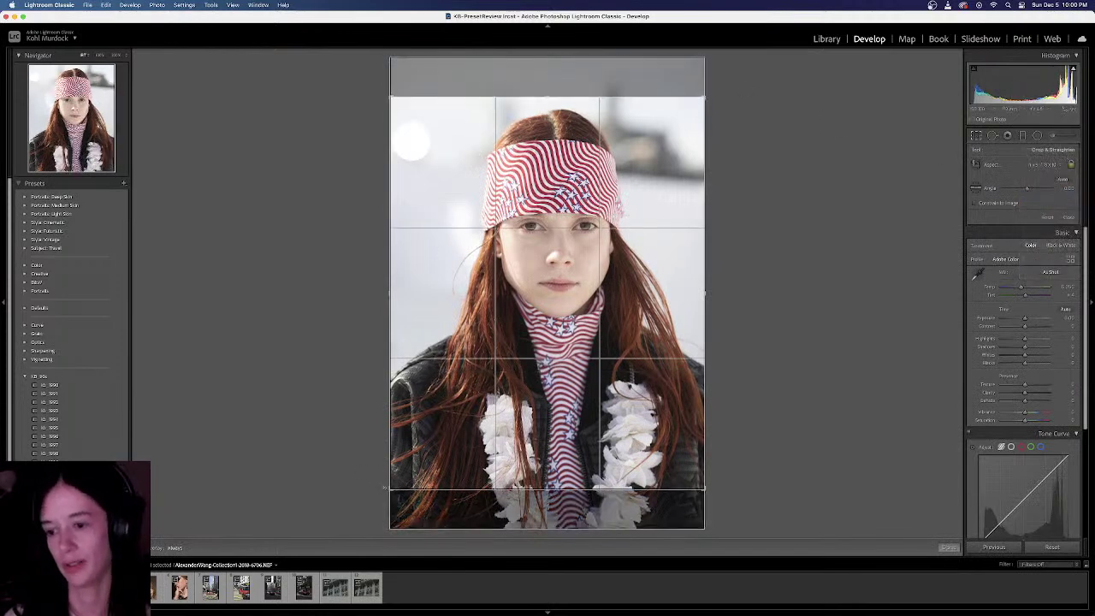
{"action": "left_click_drag", "start_coordinate": [389, 488], "coordinate": [402, 474]}
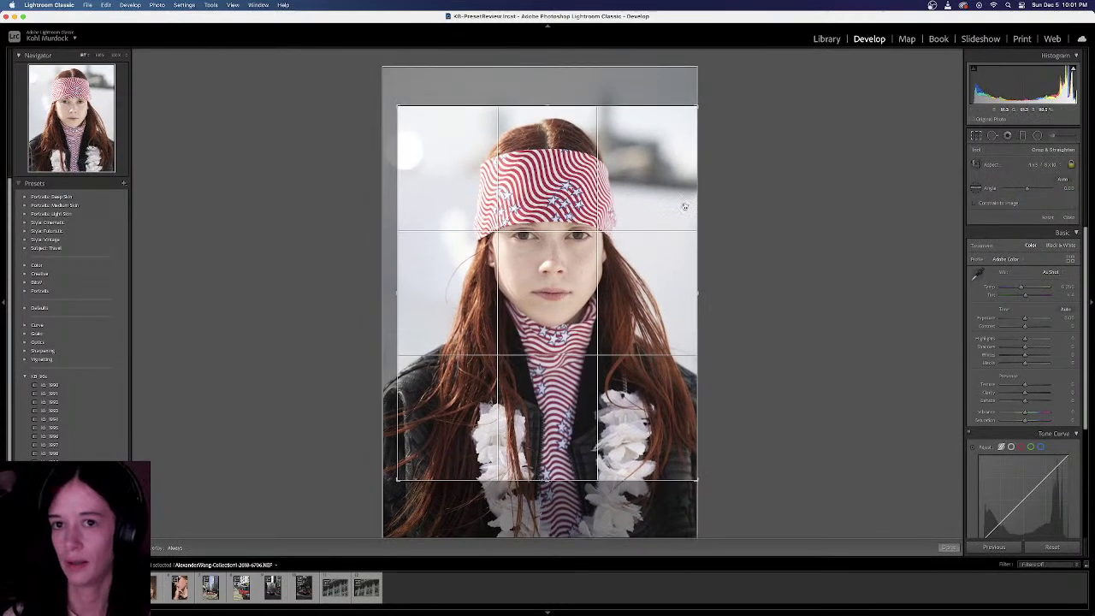
{"action": "left_click_drag", "start_coordinate": [701, 80], "coordinate": [713, 86]}
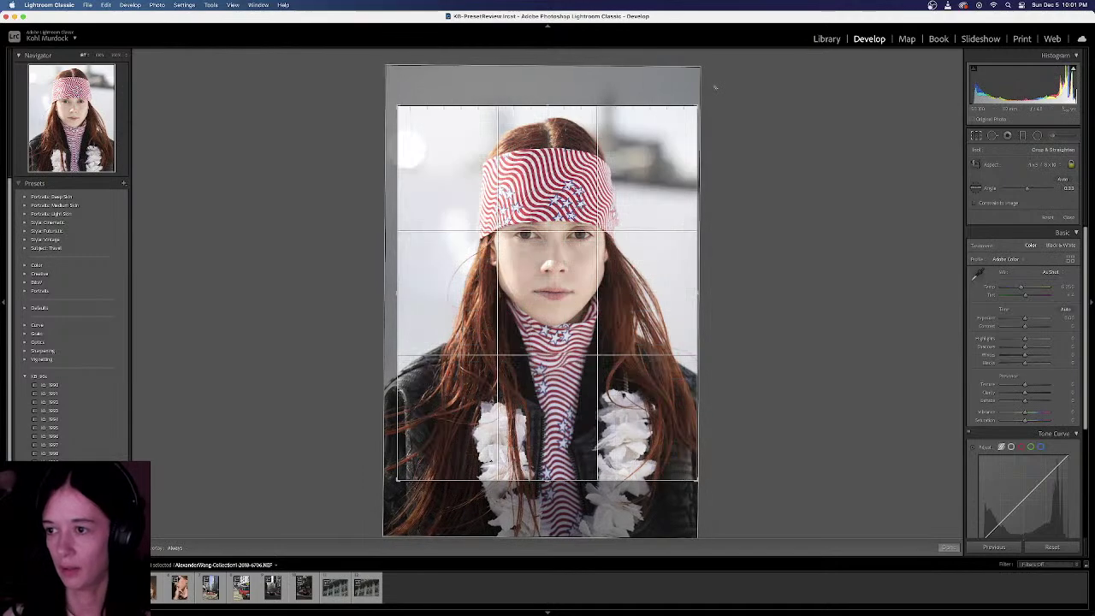
{"action": "key", "text": "Return"}
Crop the studio portrait with the hands held near the mouth to 4 x 5 / 8 x 10, including slightly more space above the head
{"action": "key", "text": "Right"}
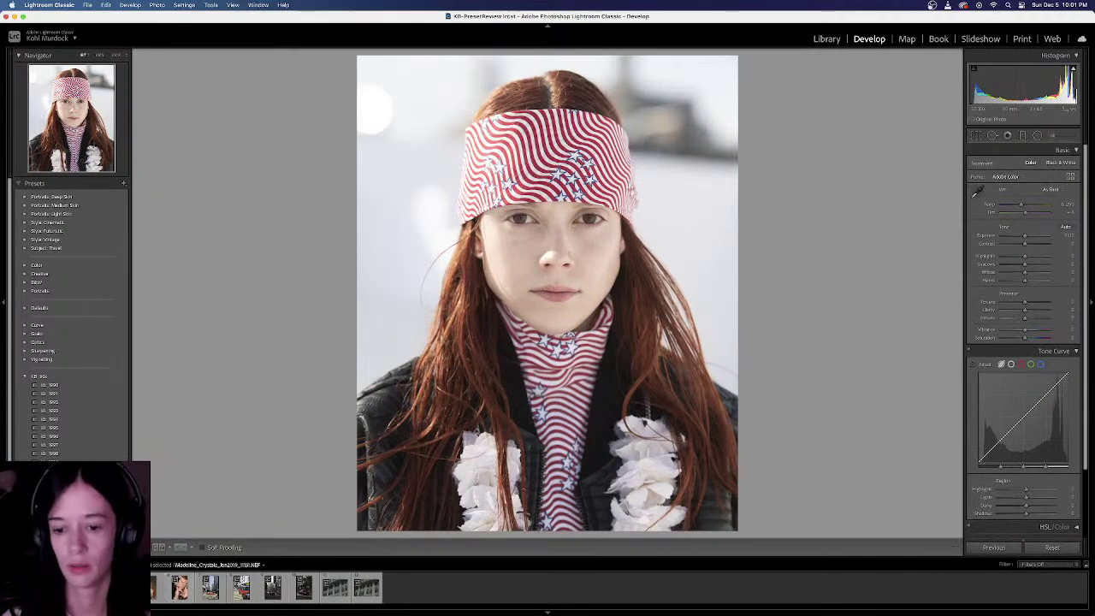
{"action": "key", "text": "r"}
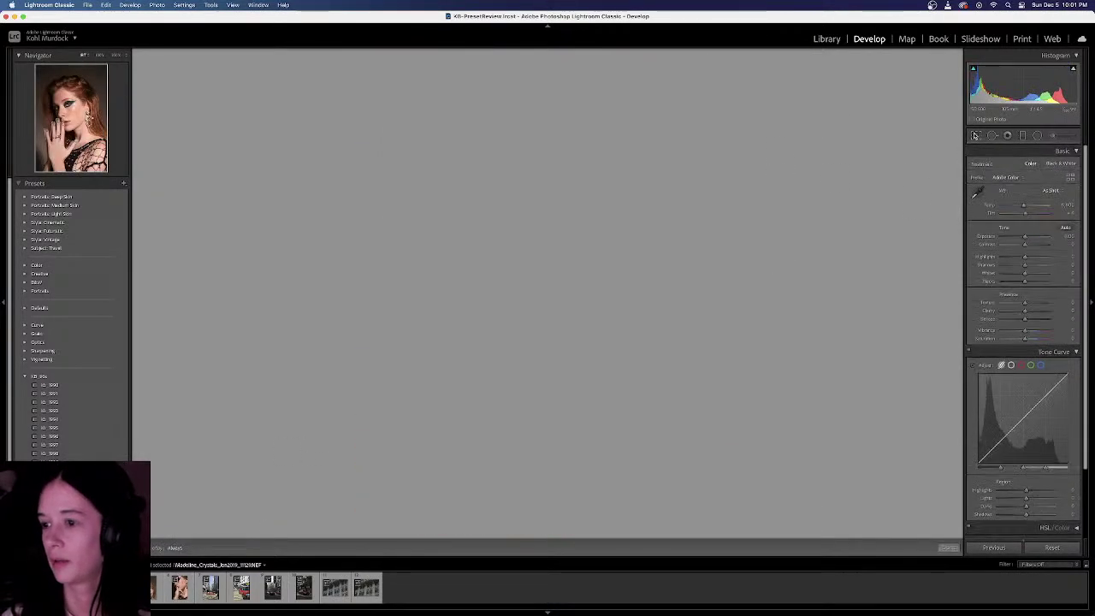
{"action": "left_click", "coordinate": [1044, 170]}
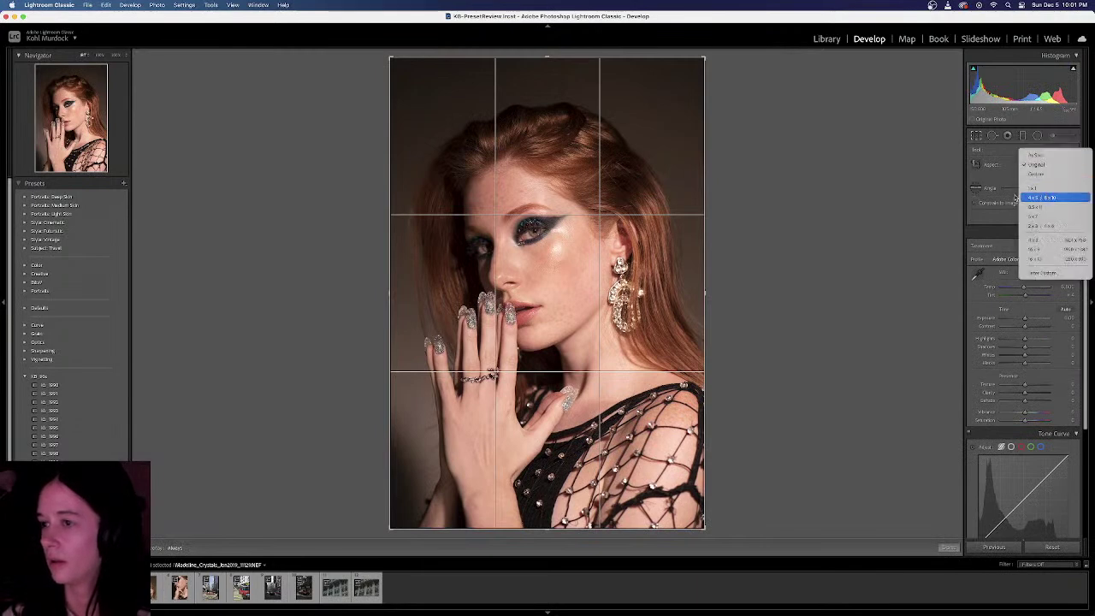
{"action": "left_click", "coordinate": [1048, 197]}
{"action": "left_click_drag", "start_coordinate": [630, 214], "coordinate": [627, 232]}
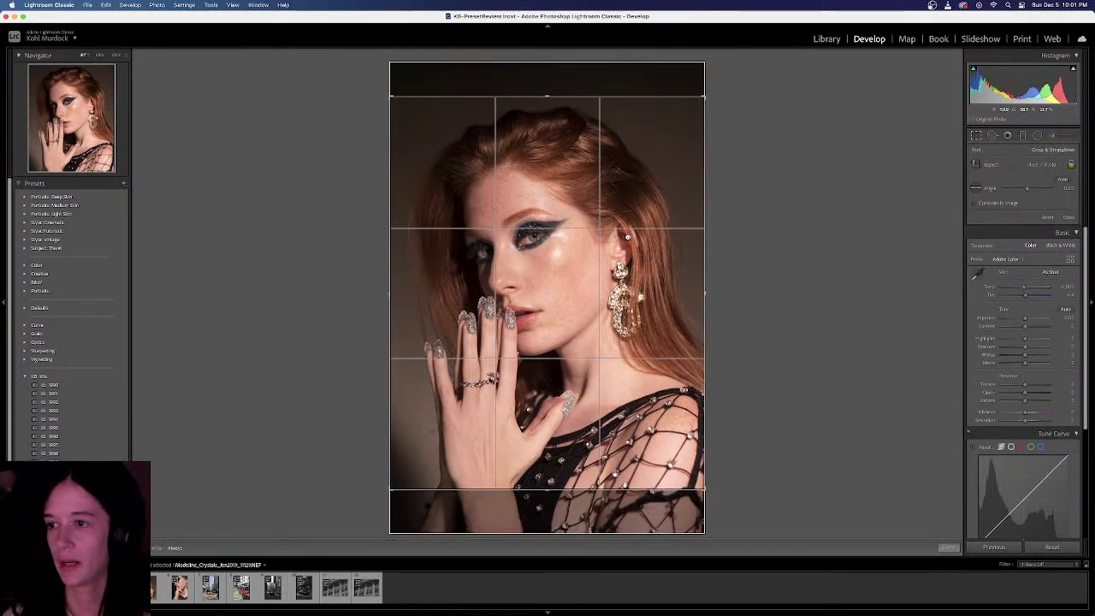
{"action": "key", "text": "Return"}
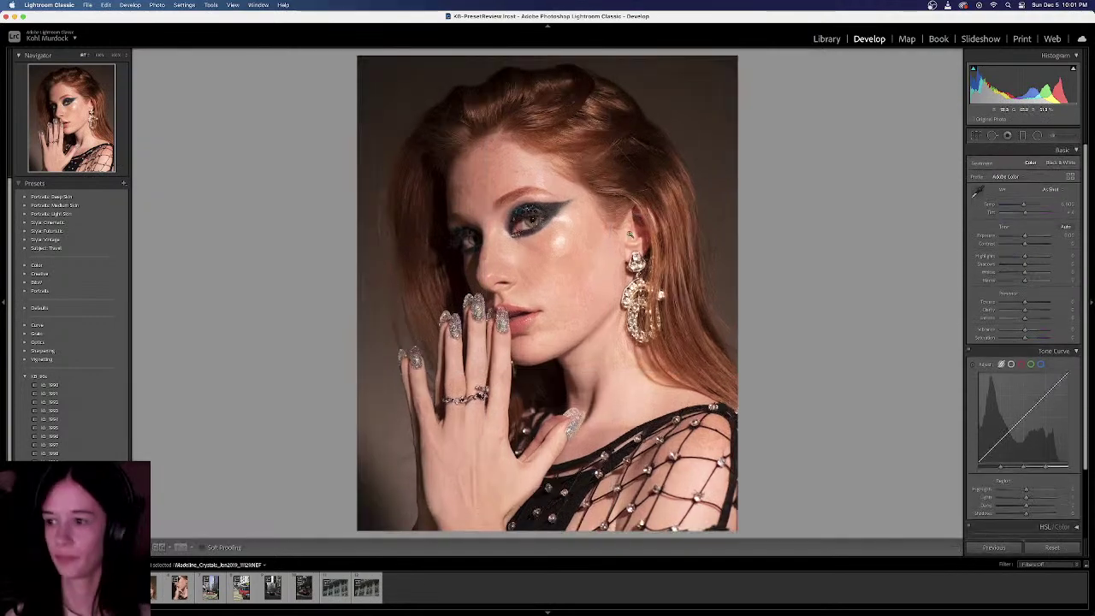
Crop the over-the-shoulder studio portrait in the fishnet top to 4 x 5 / 8 x 10 and adjust its framing
{"action": "key", "text": "Right"}
{"action": "left_click", "coordinate": [978, 136]}
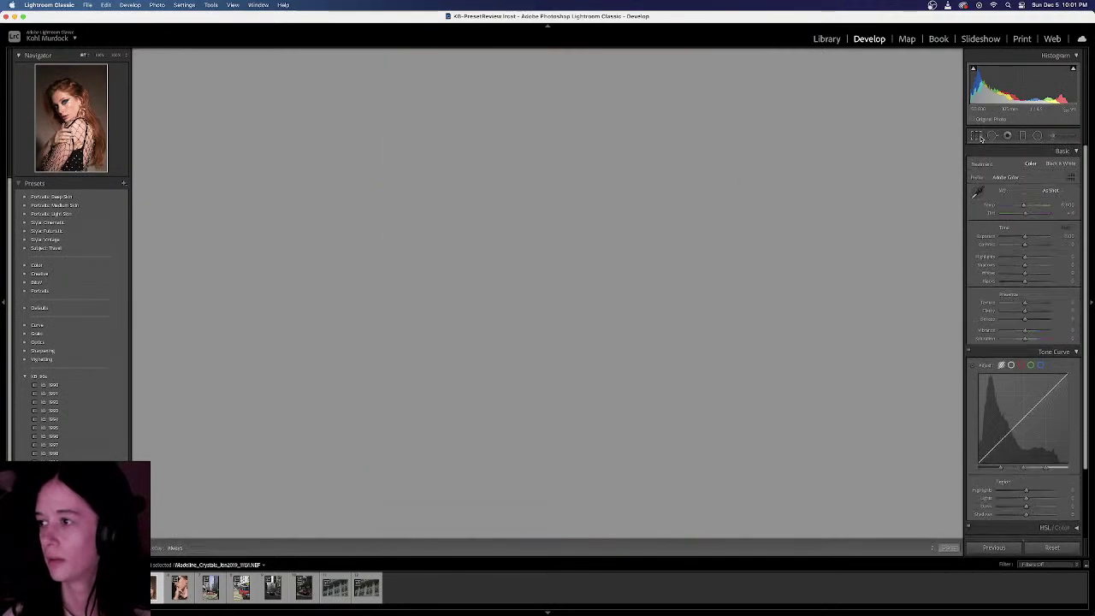
{"action": "left_click", "coordinate": [1045, 164]}
{"action": "left_click", "coordinate": [1043, 197]}
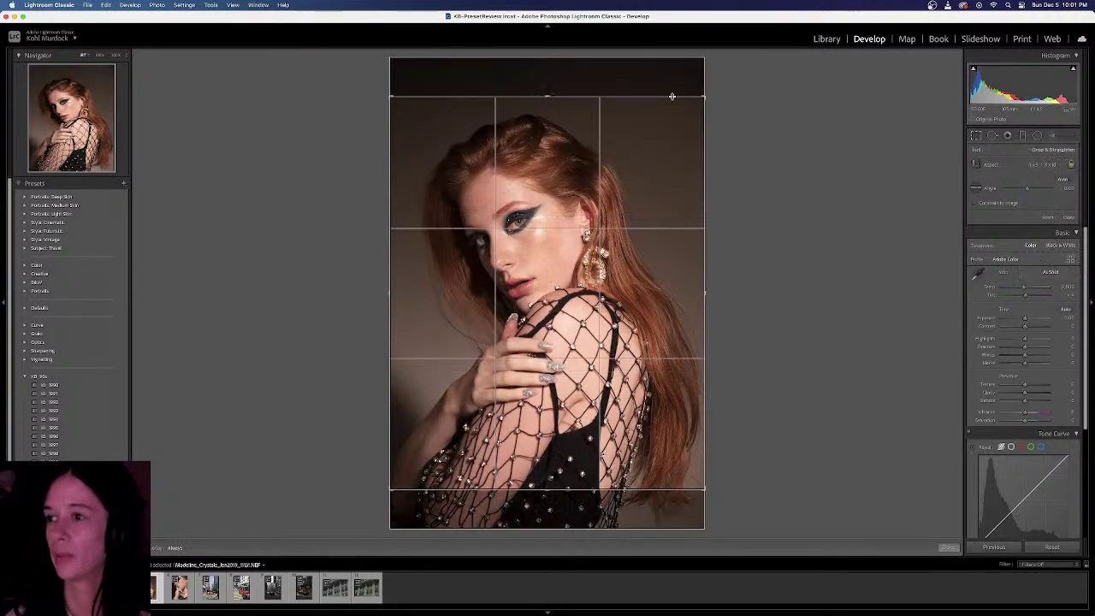
{"action": "left_click_drag", "start_coordinate": [626, 151], "coordinate": [624, 144]}
{"action": "key", "text": "Return"}
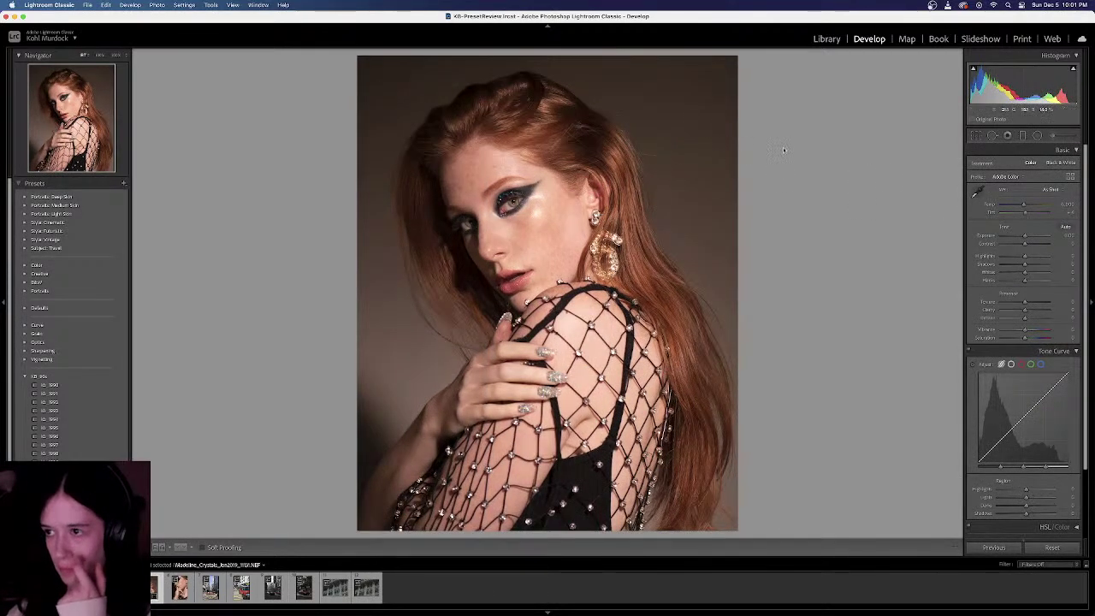
White-balance the over-the-shoulder portrait from its plain backdrop, and fine-tune it with a slightly warmer temperature and a tint of -10
{"action": "key", "text": "w"}
{"action": "left_click", "coordinate": [668, 111]}
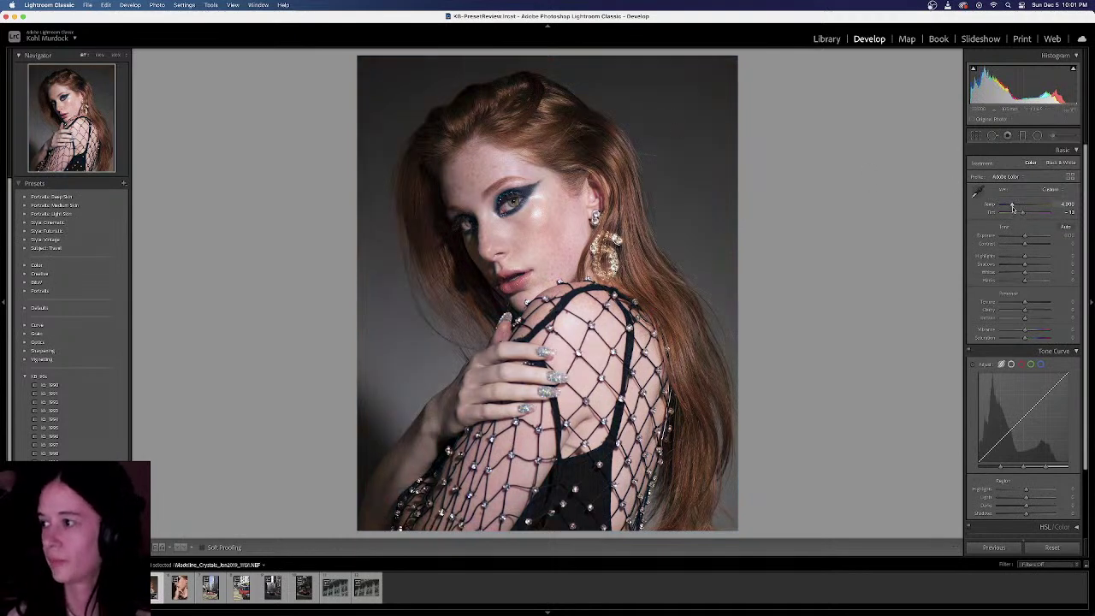
{"action": "left_click_drag", "start_coordinate": [1012, 205], "coordinate": [1021, 215]}
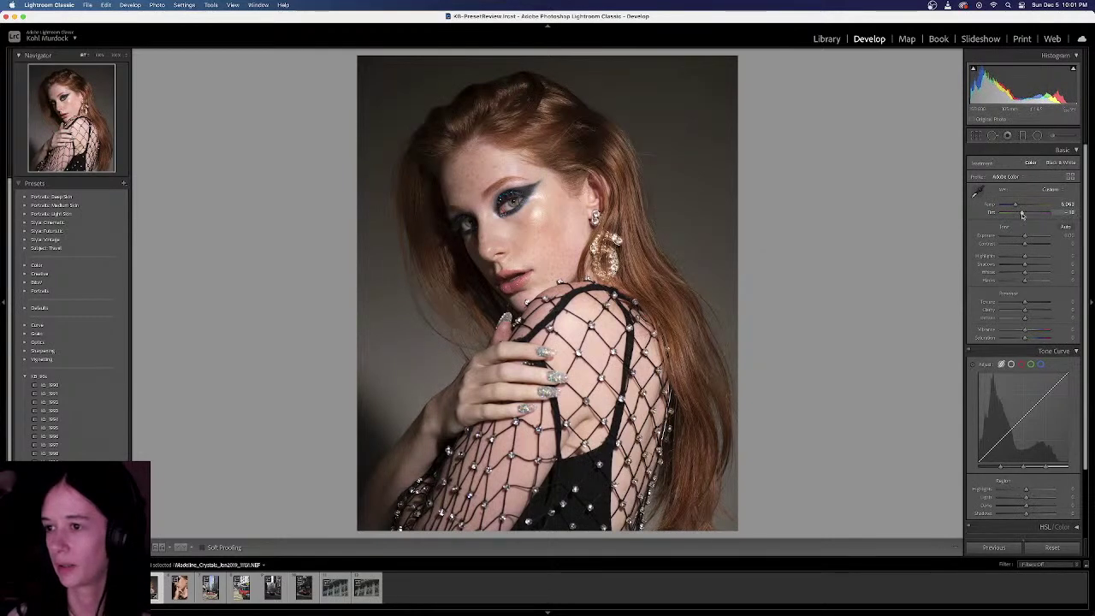
{"action": "left_click_drag", "start_coordinate": [1016, 208], "coordinate": [1018, 209]}
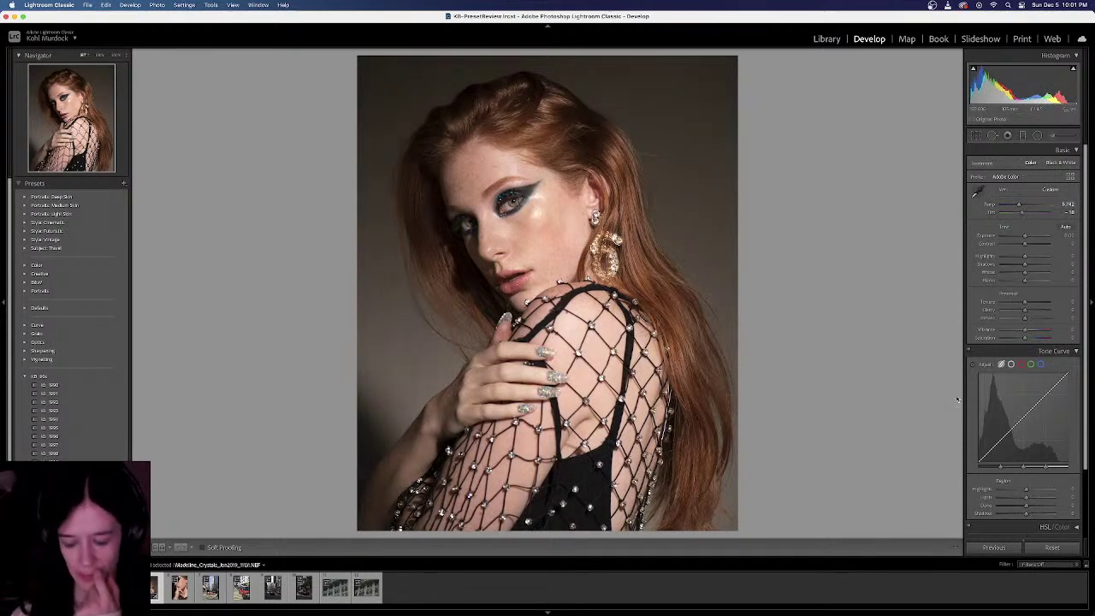
Apply the over-the-shoulder portrait's settings to the studio portrait with the hand near the mouth, and check its crop framing
{"action": "key", "text": "Right"}
{"action": "key", "text": "Right"}
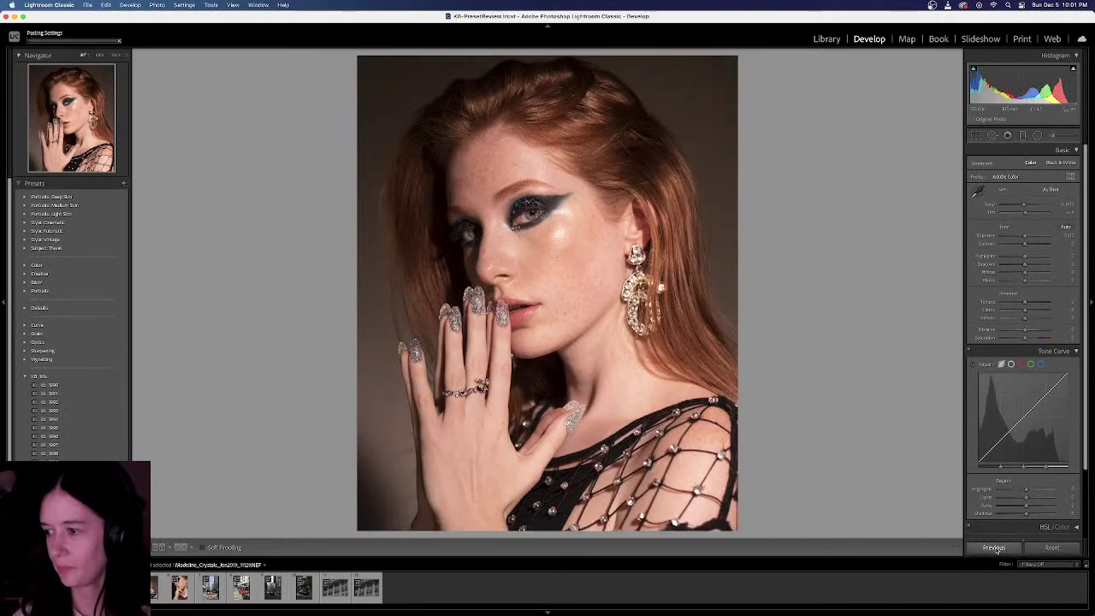
{"action": "left_click", "coordinate": [976, 136]}
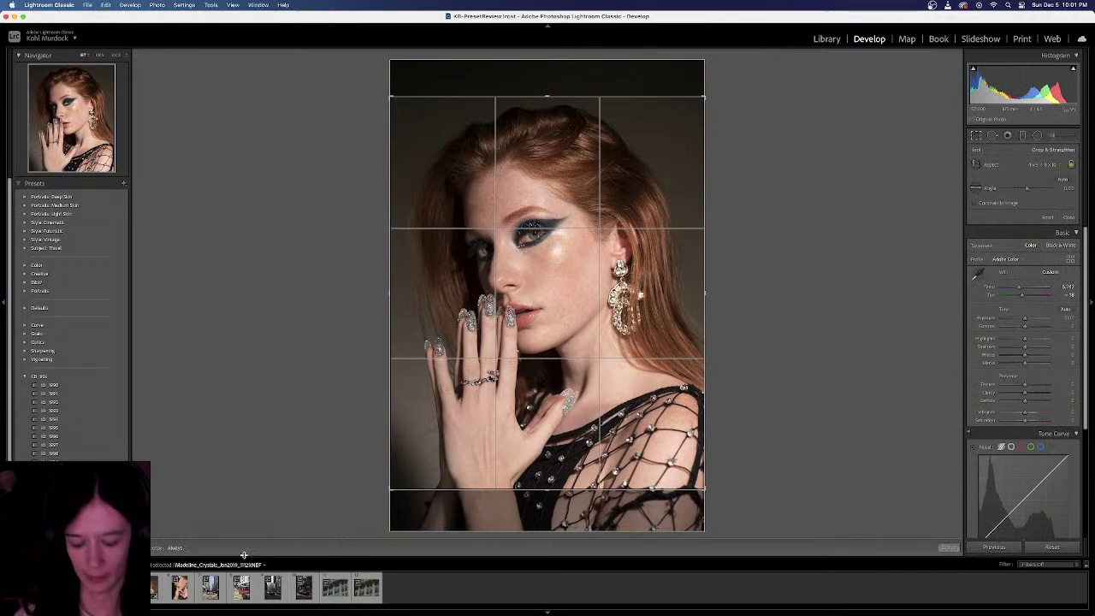
{"action": "key", "text": "Return"}
Apply the same portrait settings to the close-up with the finger at the lips, and reframe its crop to include more above the eye
{"action": "key", "text": "Right"}
{"action": "key", "text": "Right"}
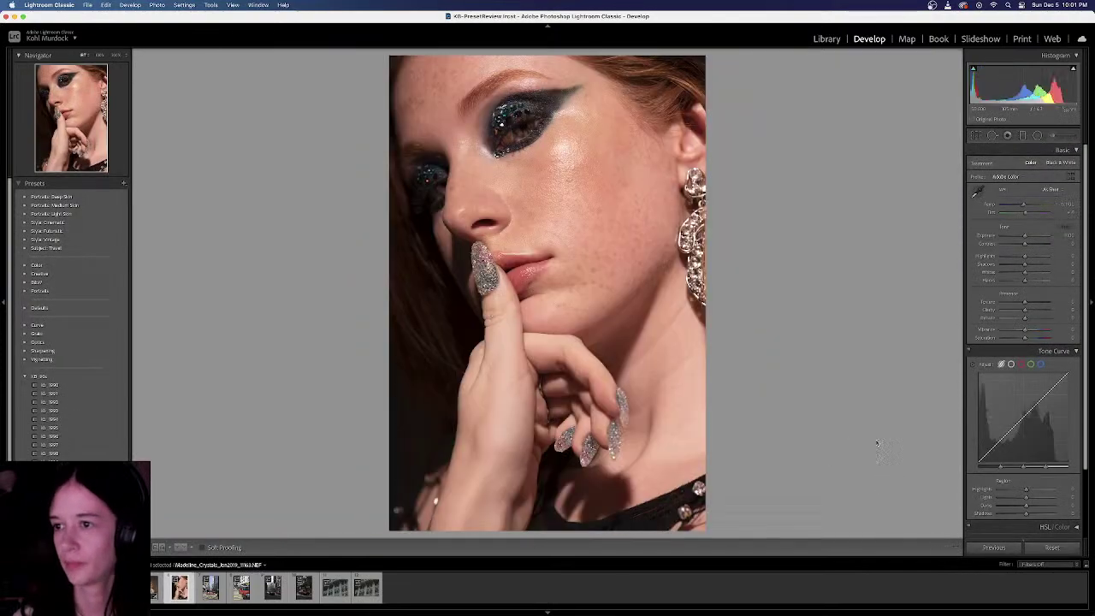
{"action": "key", "text": "super+shift+v"}
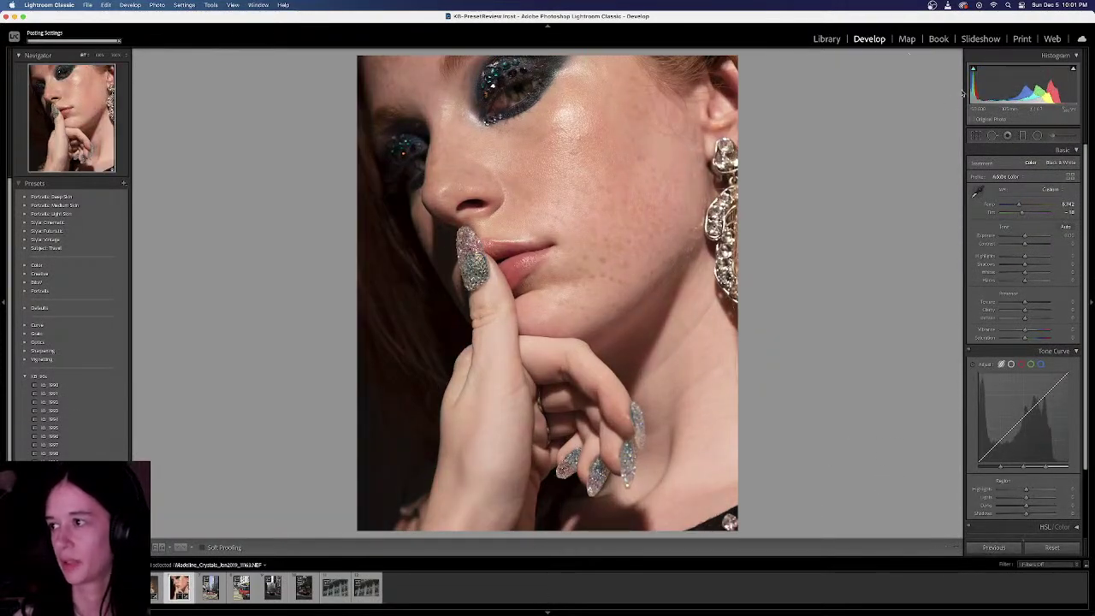
{"action": "key", "text": "r"}
{"action": "left_click_drag", "start_coordinate": [599, 190], "coordinate": [599, 182]}
{"action": "key", "text": "Return"}
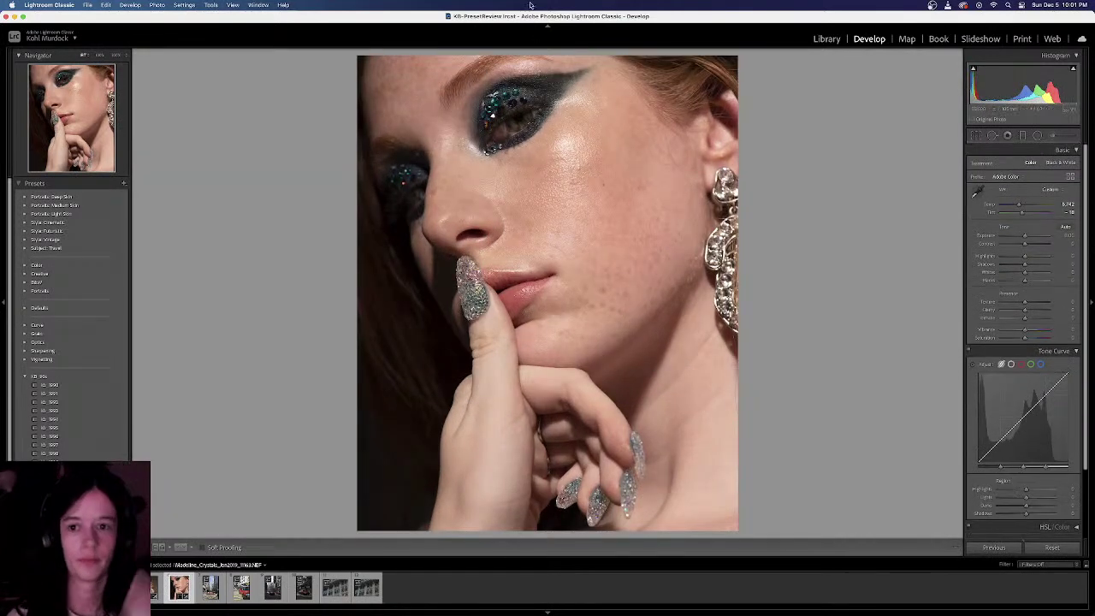
Crop the Hong Kong street photo with the side-on red taxi to 4 x 5 / 8 x 10 and rotate it very slightly to straighten it
{"action": "key", "text": "Right"}
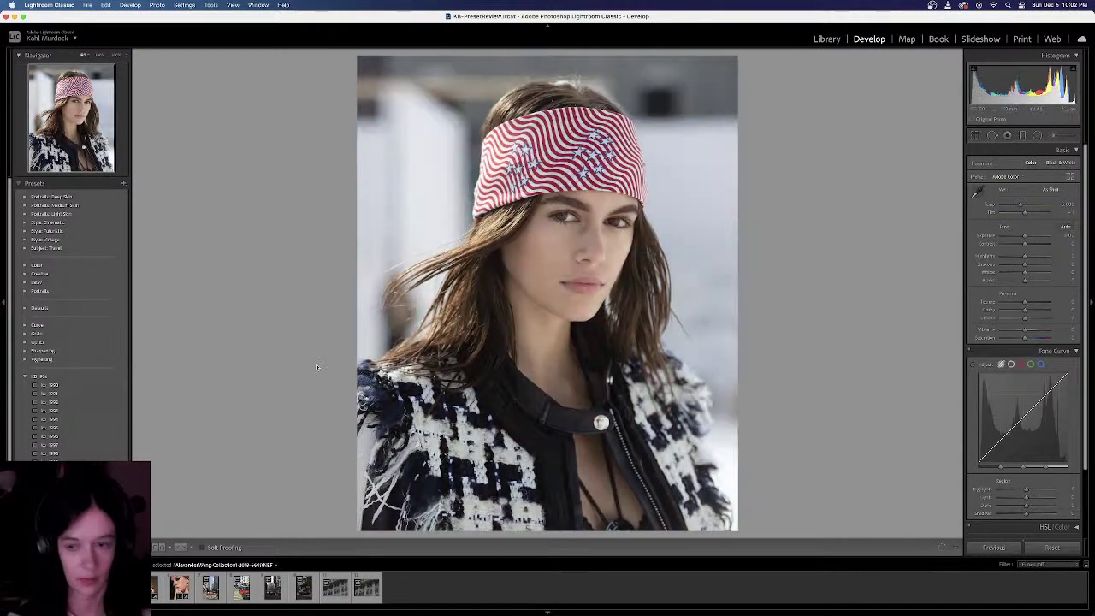
{"action": "key", "text": "Right"}
{"action": "key", "text": "Right"}
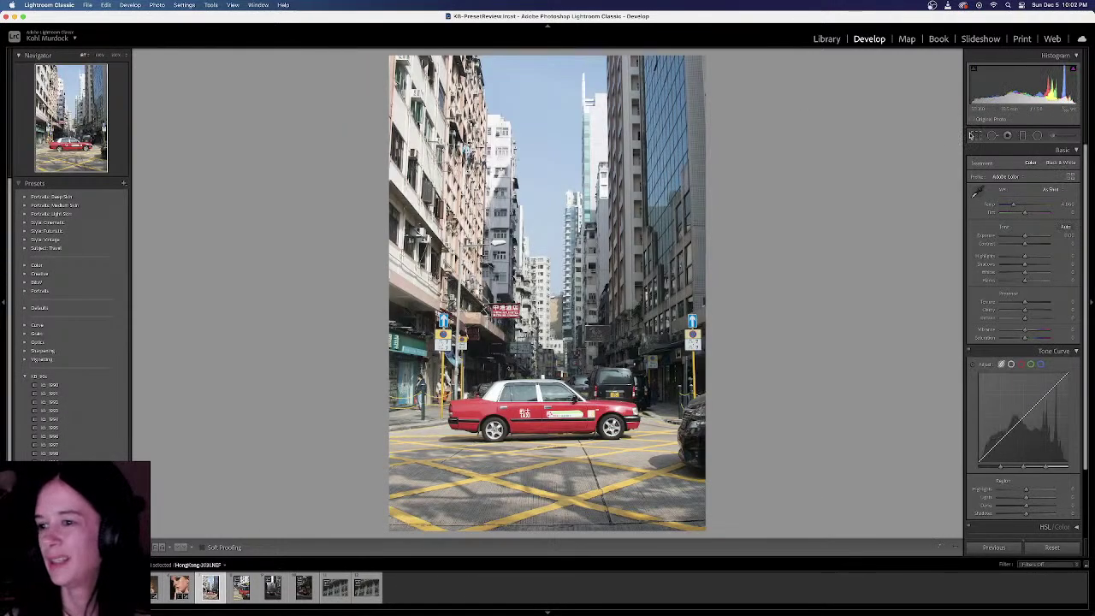
{"action": "left_click", "coordinate": [974, 135]}
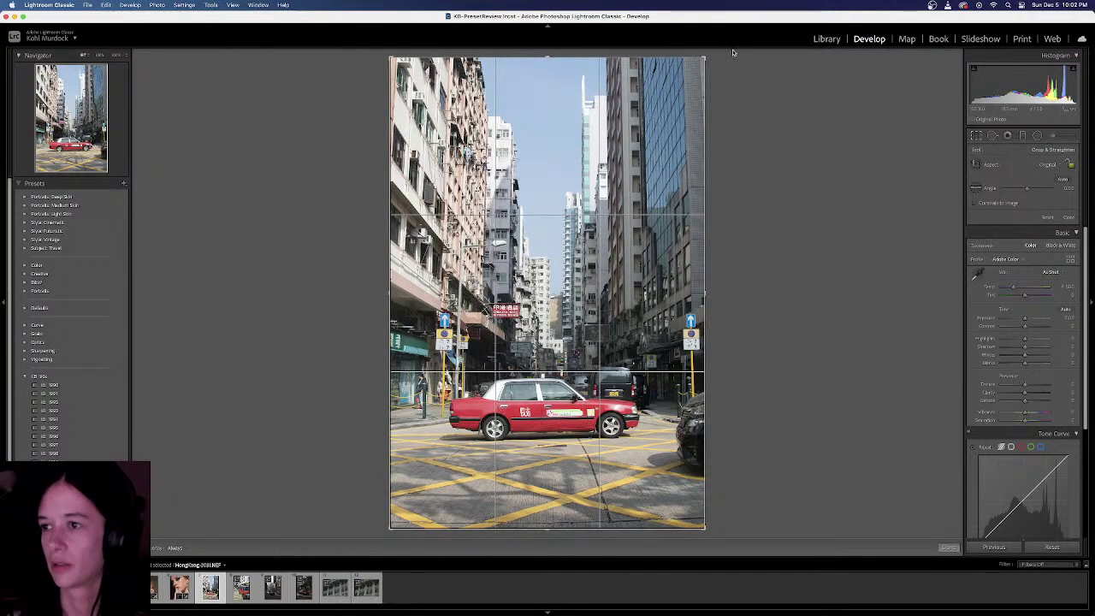
{"action": "left_click_drag", "start_coordinate": [715, 52], "coordinate": [715, 53]}
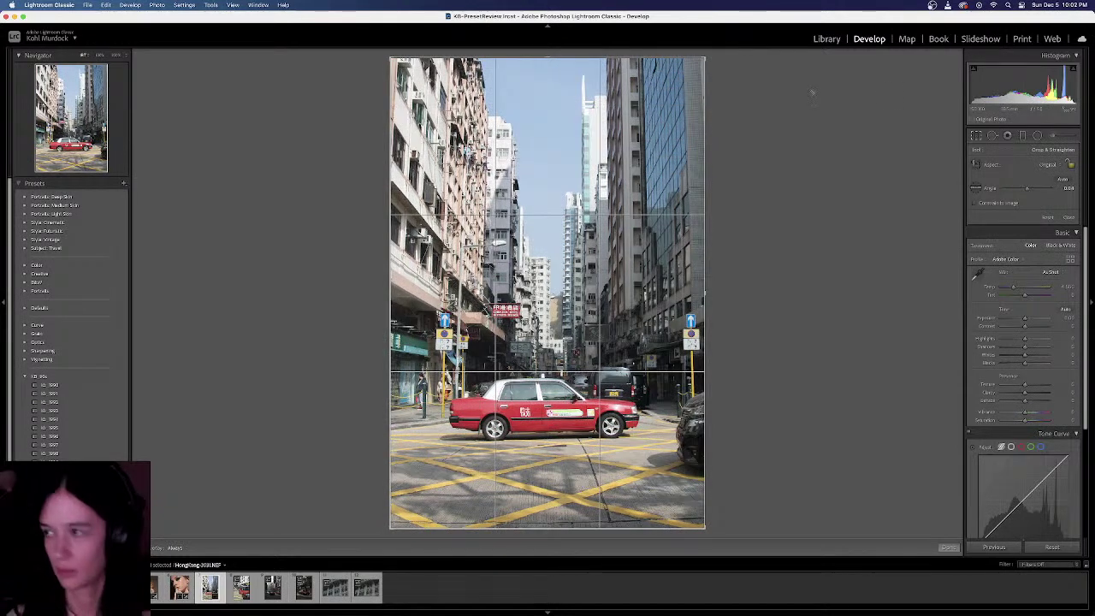
{"action": "left_click", "coordinate": [1055, 162]}
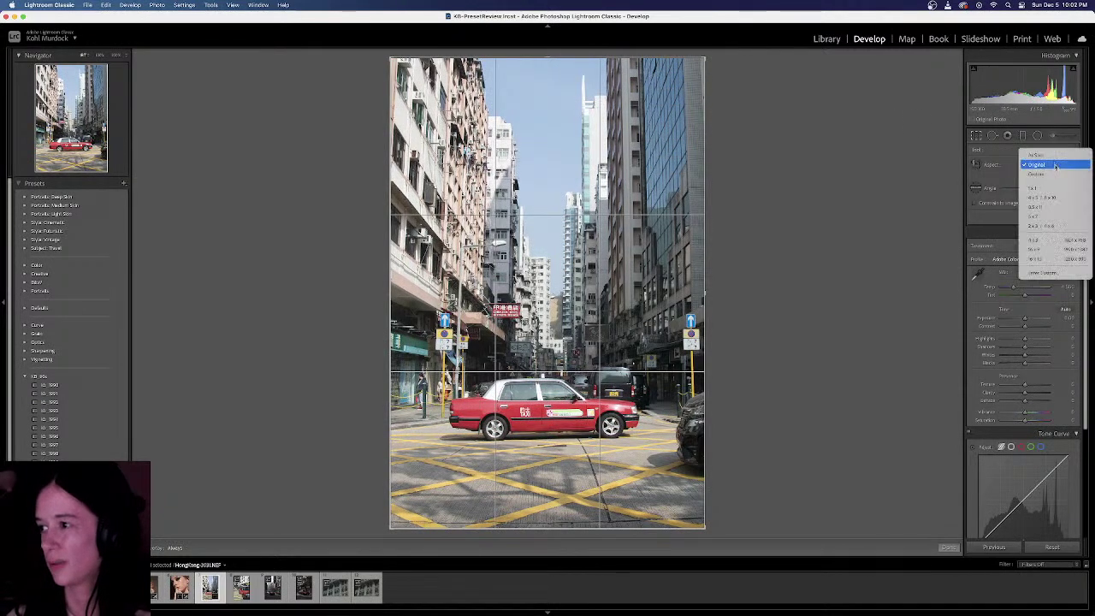
{"action": "left_click", "coordinate": [1050, 197]}
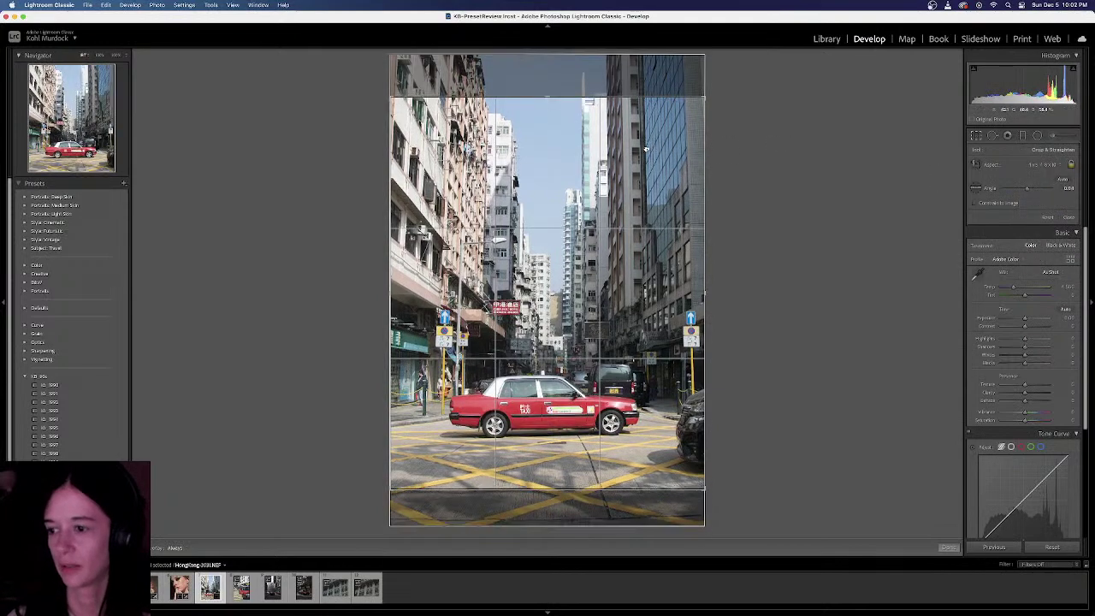
{"action": "left_click_drag", "start_coordinate": [715, 85], "coordinate": [715, 85]}
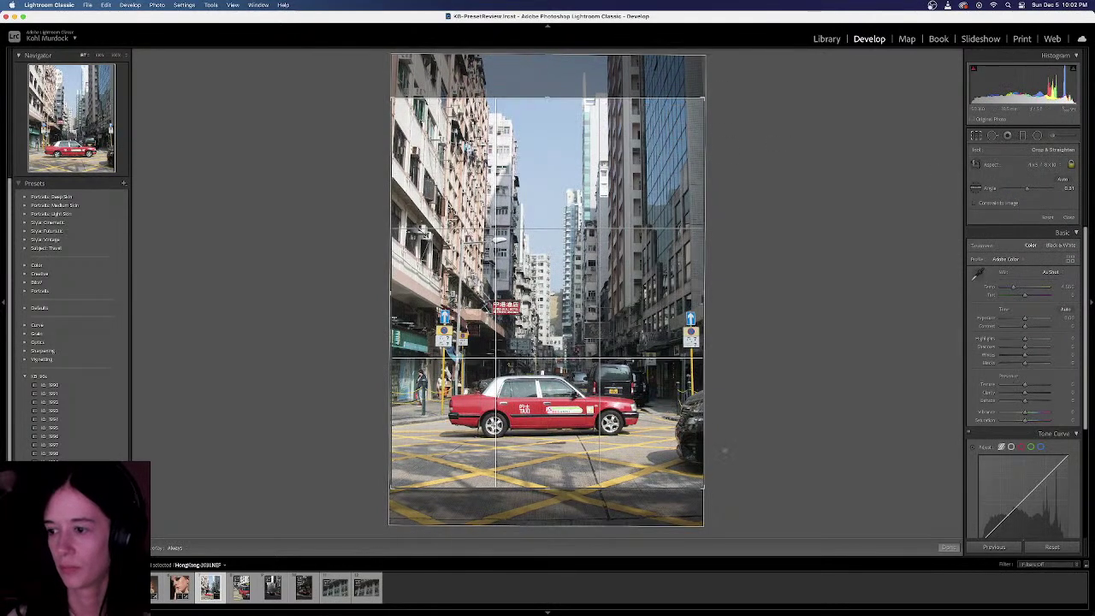
Tighten and reposition the crop around the side-on red taxi, and set the photo's rating to 0
{"action": "left_click_drag", "start_coordinate": [703, 488], "coordinate": [688, 468]}
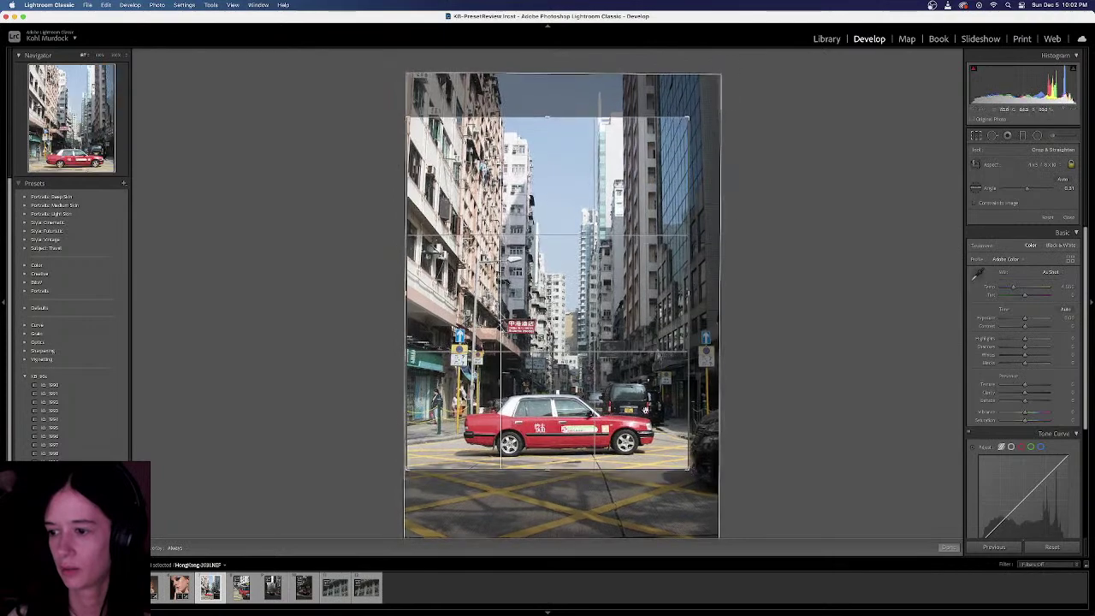
{"action": "left_click_drag", "start_coordinate": [637, 384], "coordinate": [635, 361]}
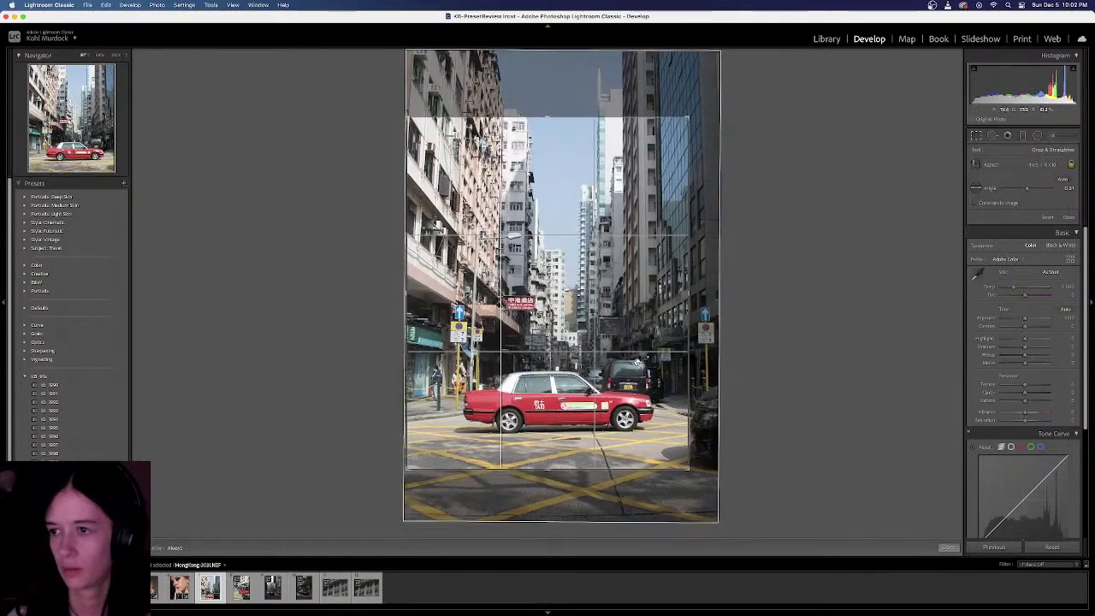
{"action": "left_click_drag", "start_coordinate": [406, 116], "coordinate": [411, 123]}
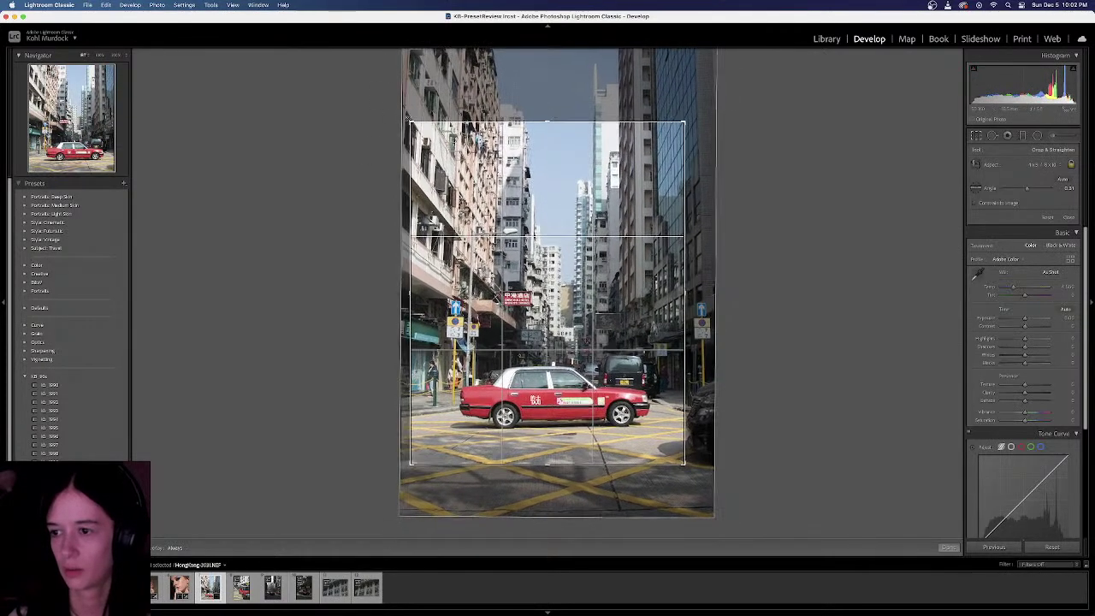
{"action": "left_click_drag", "start_coordinate": [775, 94], "coordinate": [772, 91]}
{"action": "key", "text": "Return"}
{"action": "key", "text": "0"}
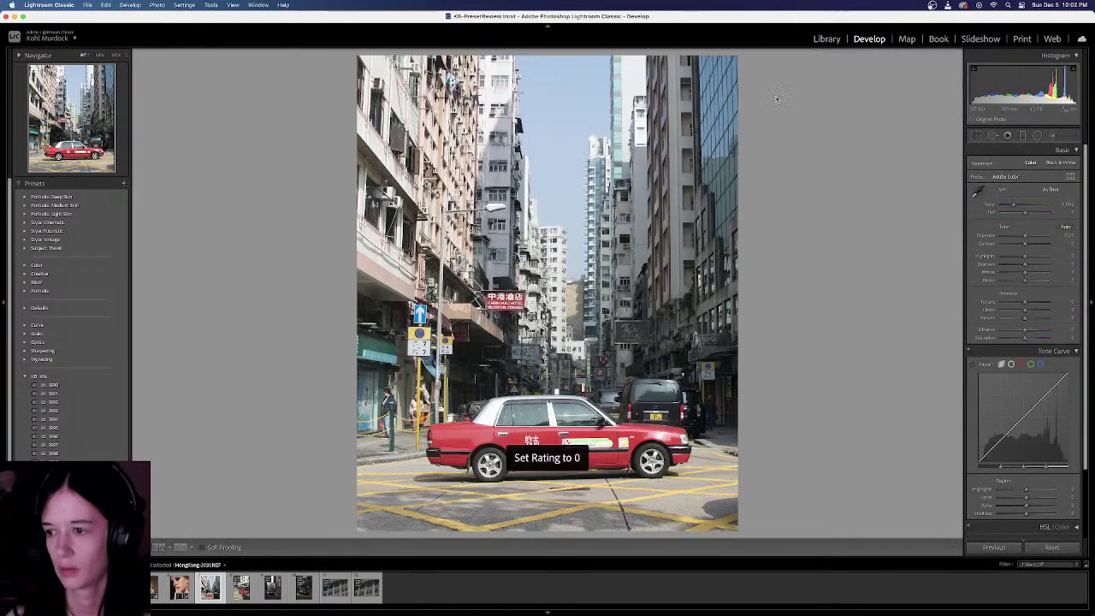
Crop the close-up red taxi street photo to 4 x 5 / 8 x 10, rotate it slightly counterclockwise, and include more of the lower area
{"action": "key", "text": "Right"}
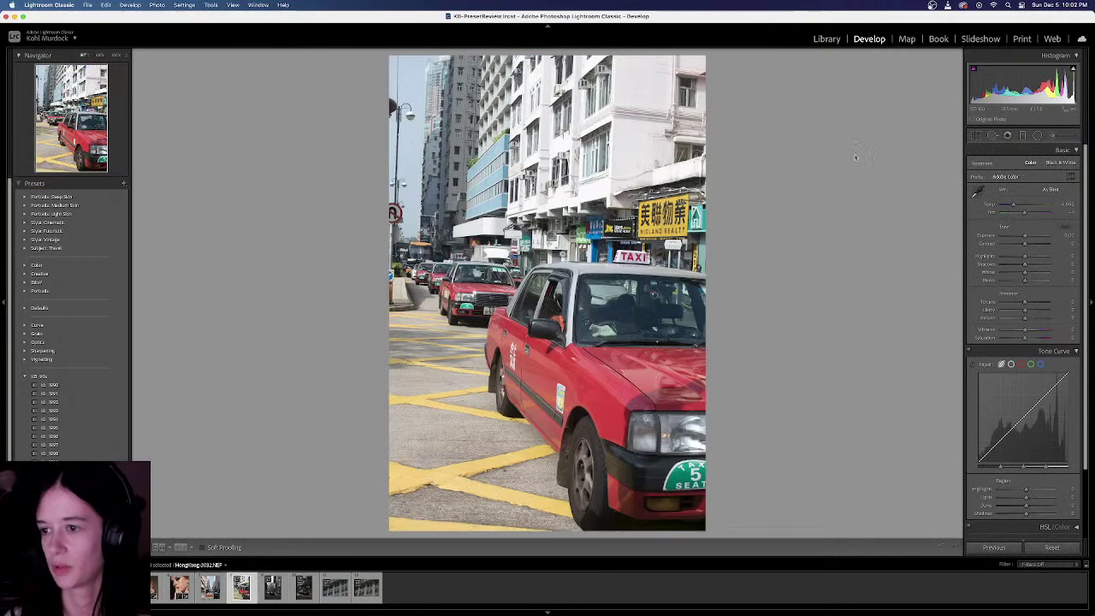
{"action": "left_click", "coordinate": [972, 135]}
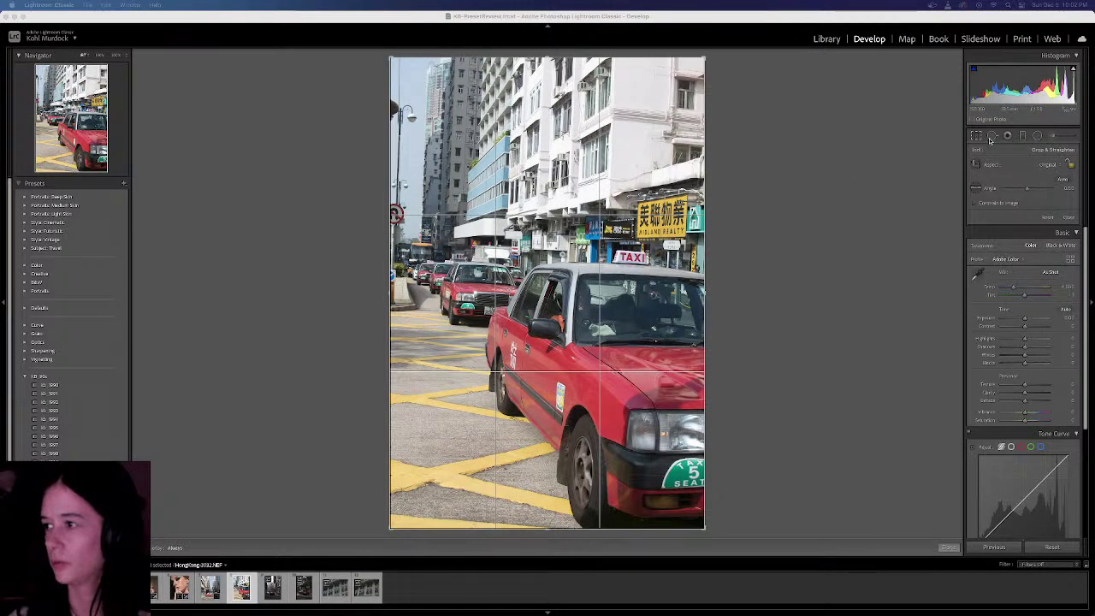
{"action": "left_click", "coordinate": [1023, 164]}
{"action": "left_click", "coordinate": [1054, 198]}
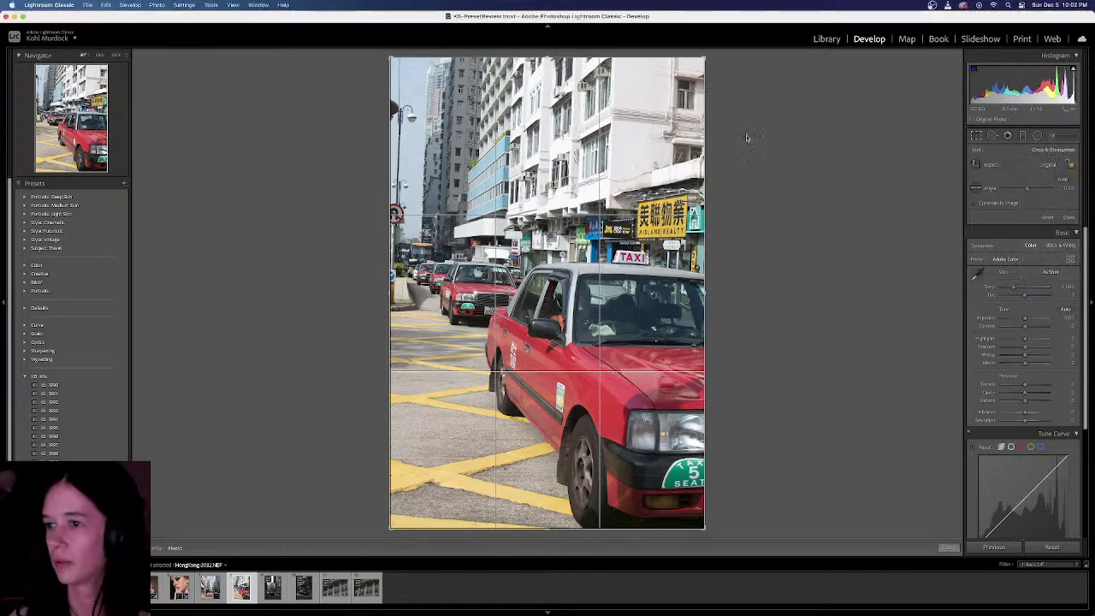
{"action": "left_click_drag", "start_coordinate": [764, 104], "coordinate": [753, 95]}
{"action": "left_click_drag", "start_coordinate": [651, 202], "coordinate": [650, 181]}
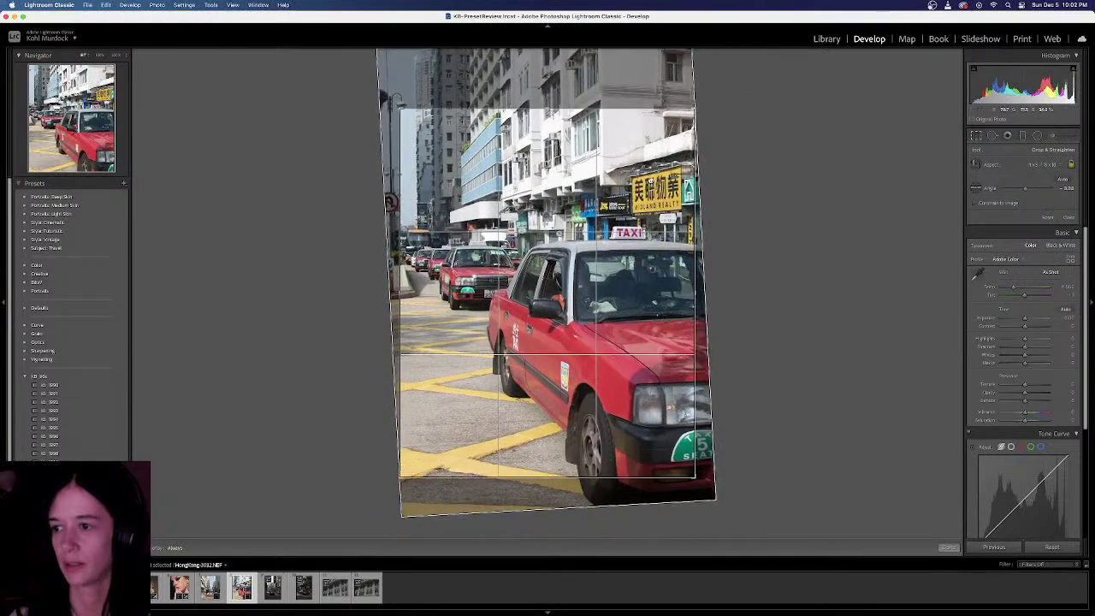
{"action": "key", "text": "Return"}
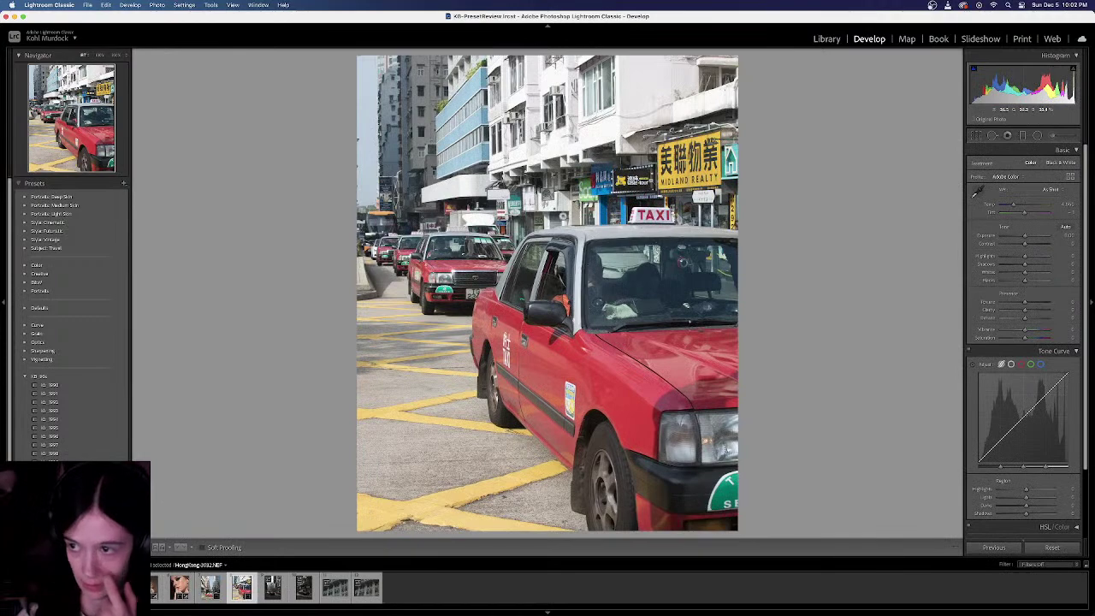
Brighten the exposure of the street photo with flag bunting and two taxis, and crop it to 4 x 5 / 8 x 10 with a slight counterclockwise straightening
{"action": "key", "text": "Right"}
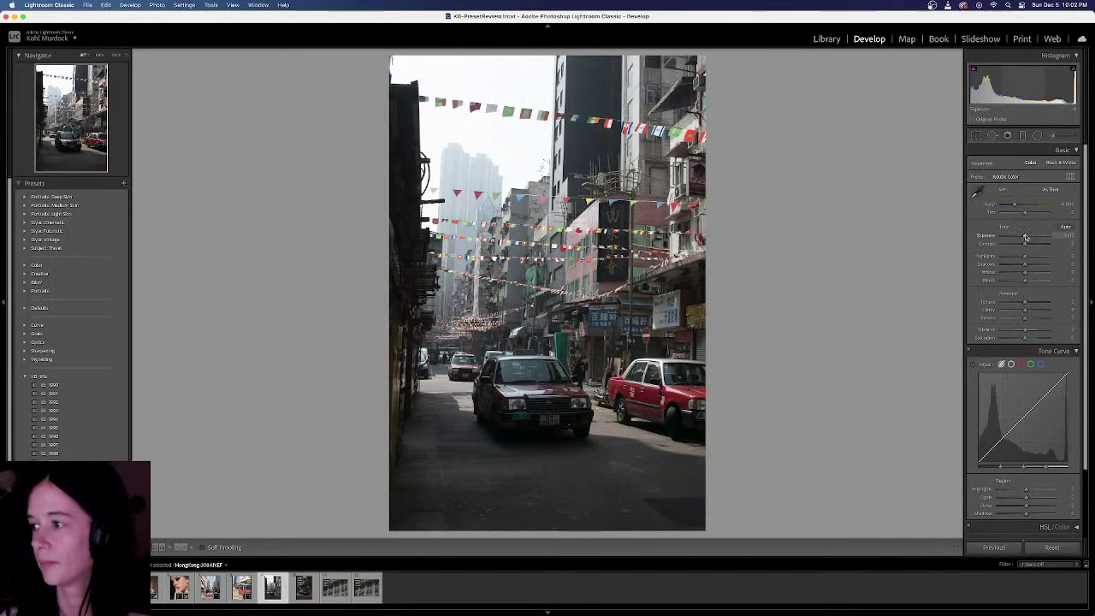
{"action": "left_click_drag", "start_coordinate": [1025, 237], "coordinate": [1029, 237]}
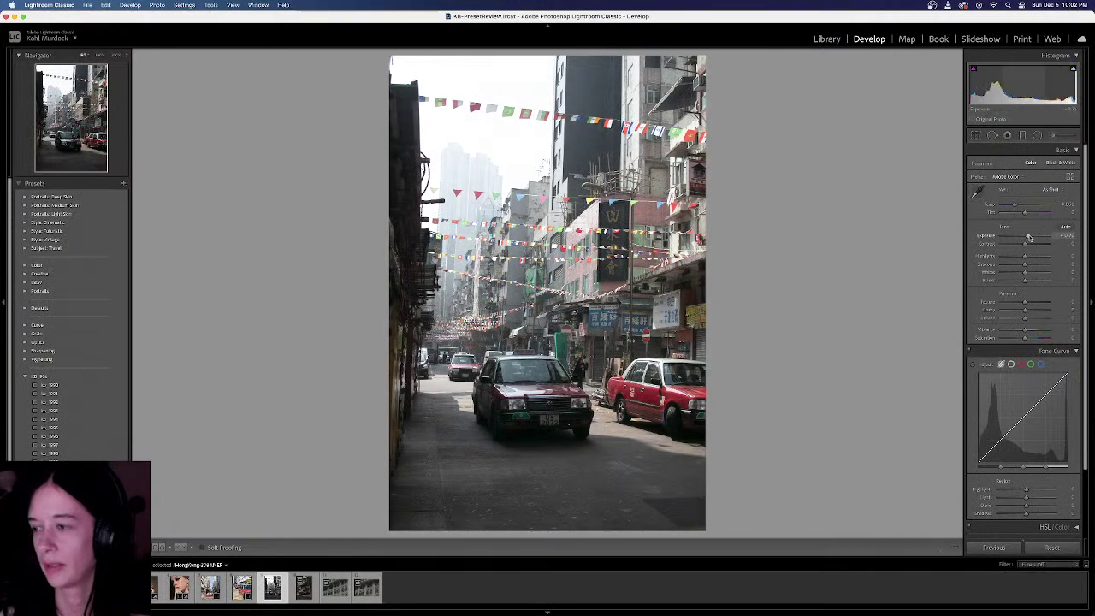
{"action": "left_click", "coordinate": [976, 138]}
{"action": "left_click", "coordinate": [1051, 165]}
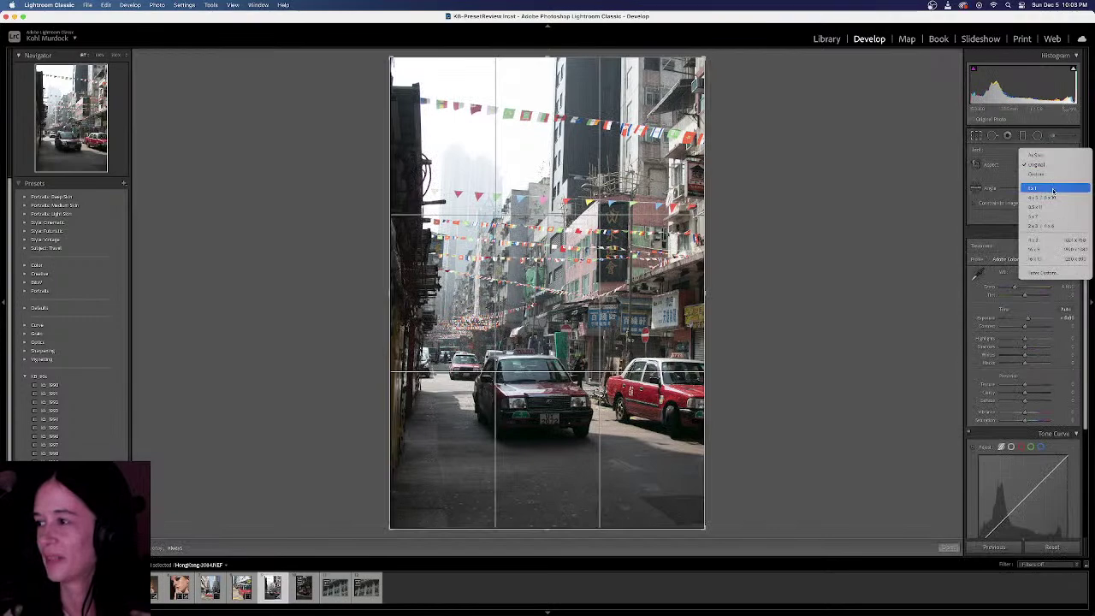
{"action": "left_click", "coordinate": [1045, 196]}
{"action": "left_click_drag", "start_coordinate": [734, 102], "coordinate": [735, 90]}
{"action": "left_click_drag", "start_coordinate": [606, 206], "coordinate": [606, 192]}
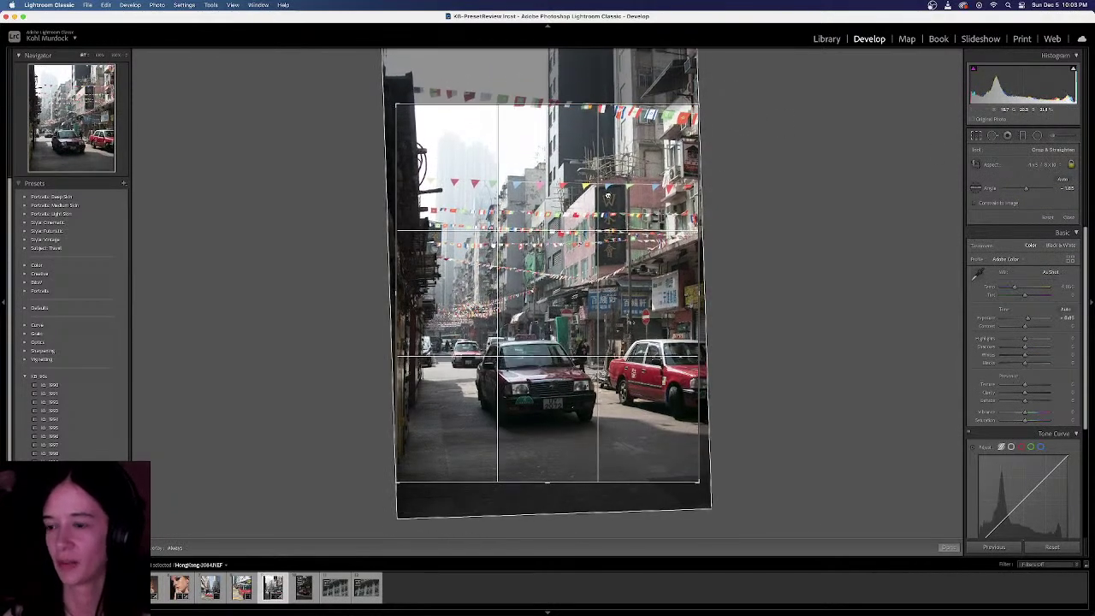
{"action": "left_click_drag", "start_coordinate": [702, 97], "coordinate": [701, 96]}
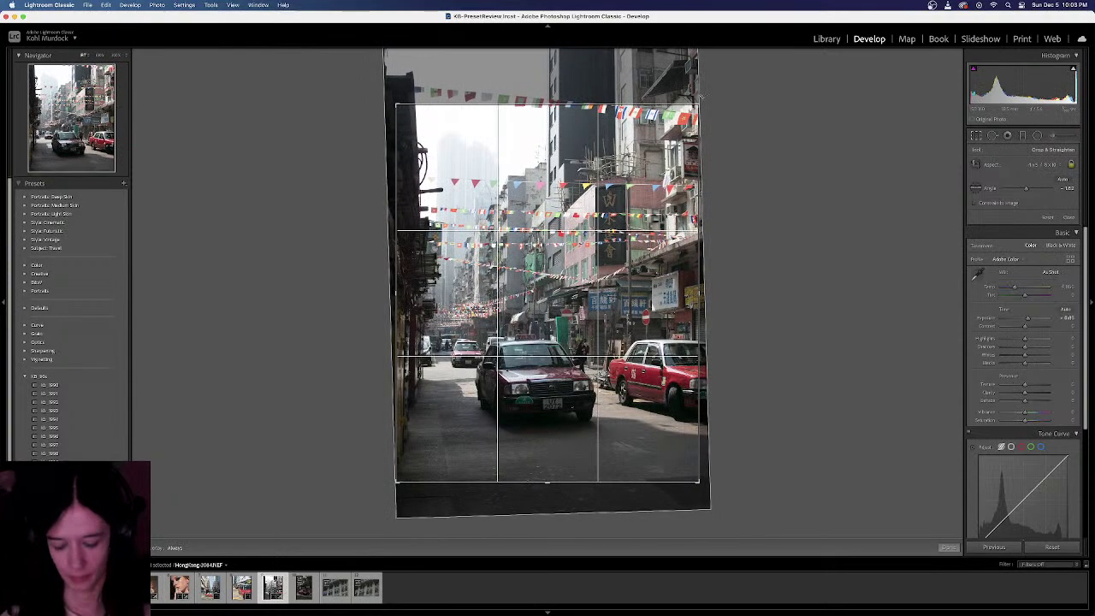
{"action": "key", "text": "Return"}
Crop the shaded photo of the single red taxi to 4 x 5 / 8 x 10, straighten it slightly clockwise, and raise its exposure slightly
{"action": "key", "text": "Right"}
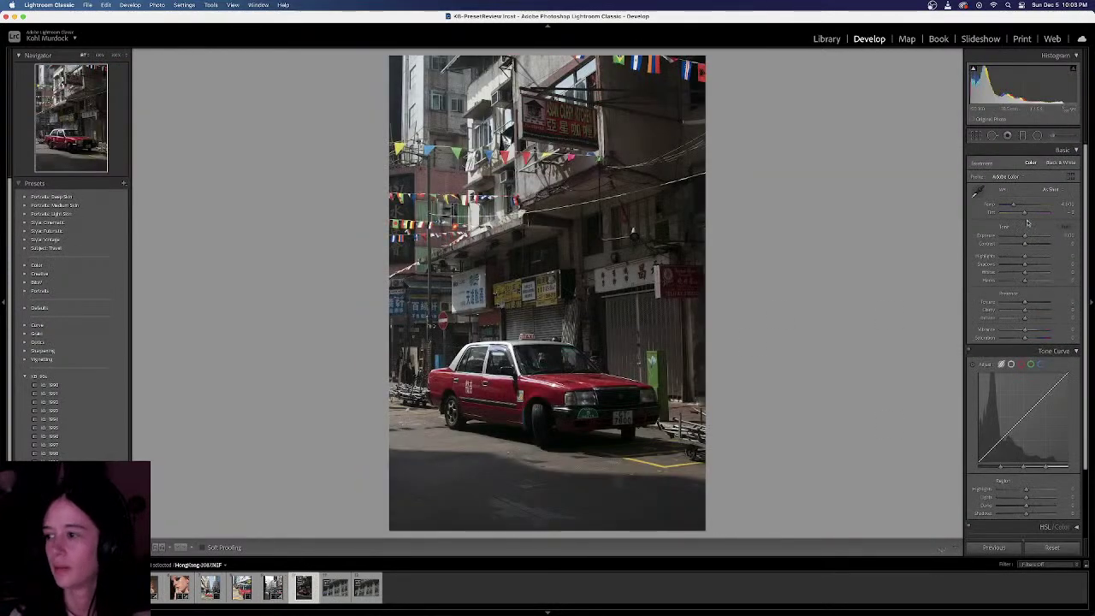
{"action": "left_click", "coordinate": [975, 137]}
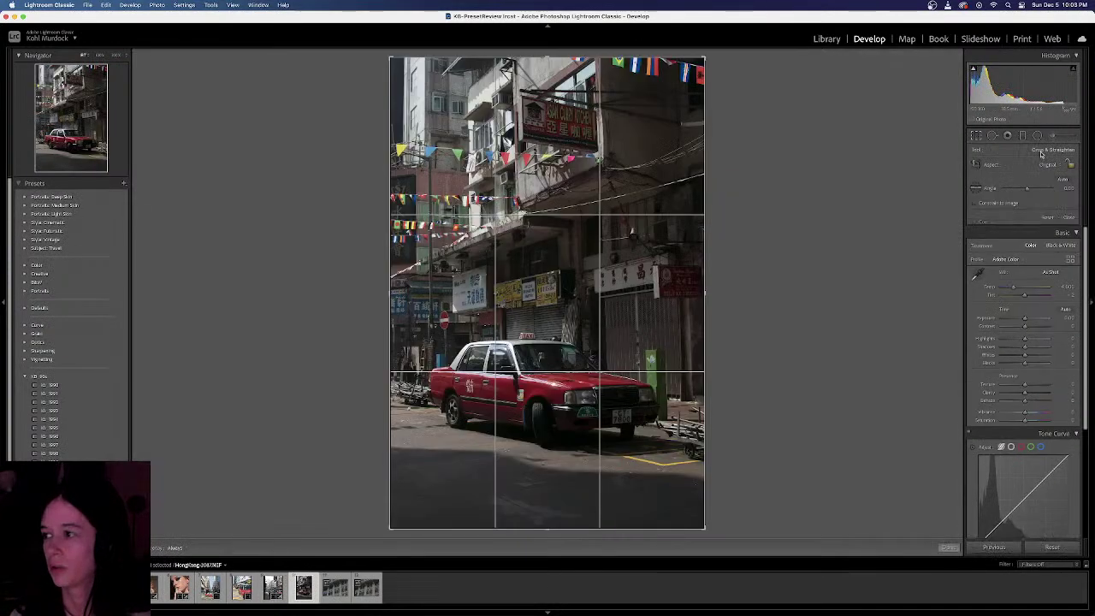
{"action": "left_click", "coordinate": [1050, 165]}
{"action": "left_click", "coordinate": [1052, 197]}
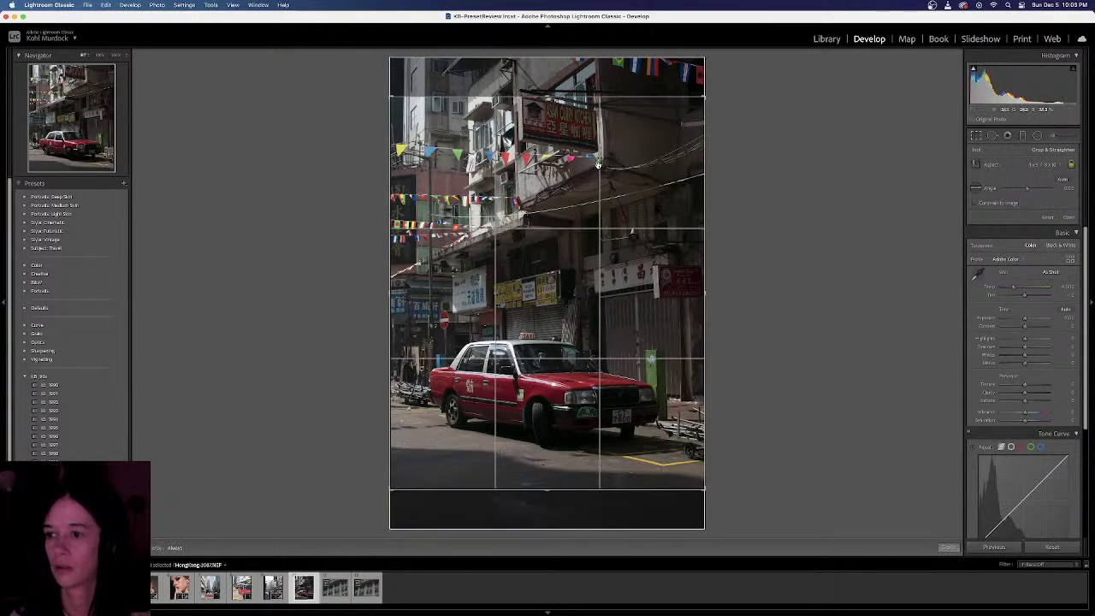
{"action": "left_click_drag", "start_coordinate": [728, 72], "coordinate": [727, 78]}
{"action": "left_click_drag", "start_coordinate": [551, 244], "coordinate": [550, 237]}
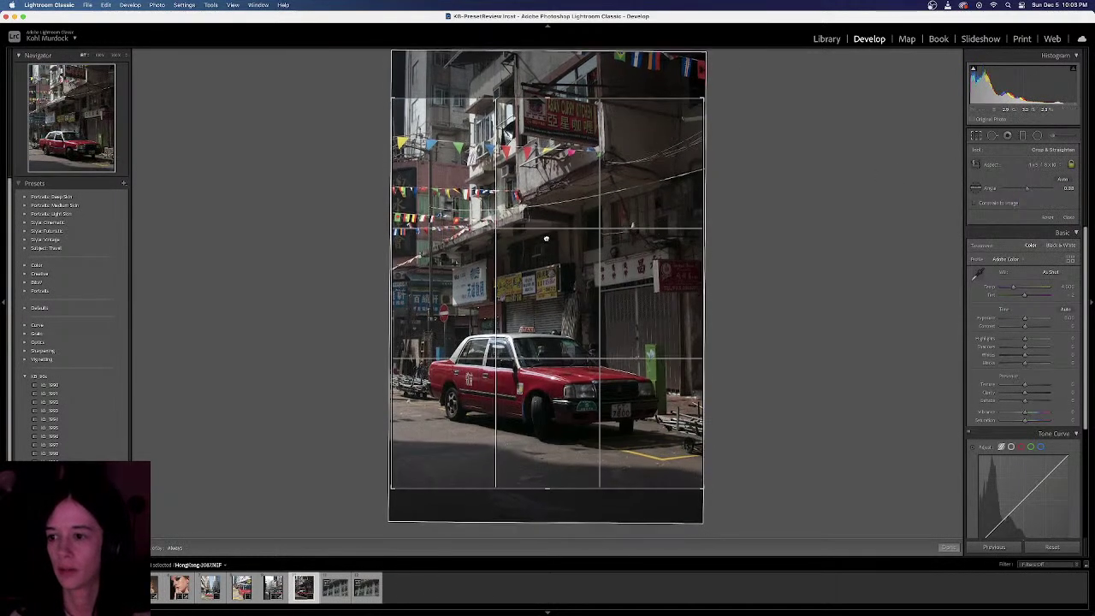
{"action": "key", "text": "Return"}
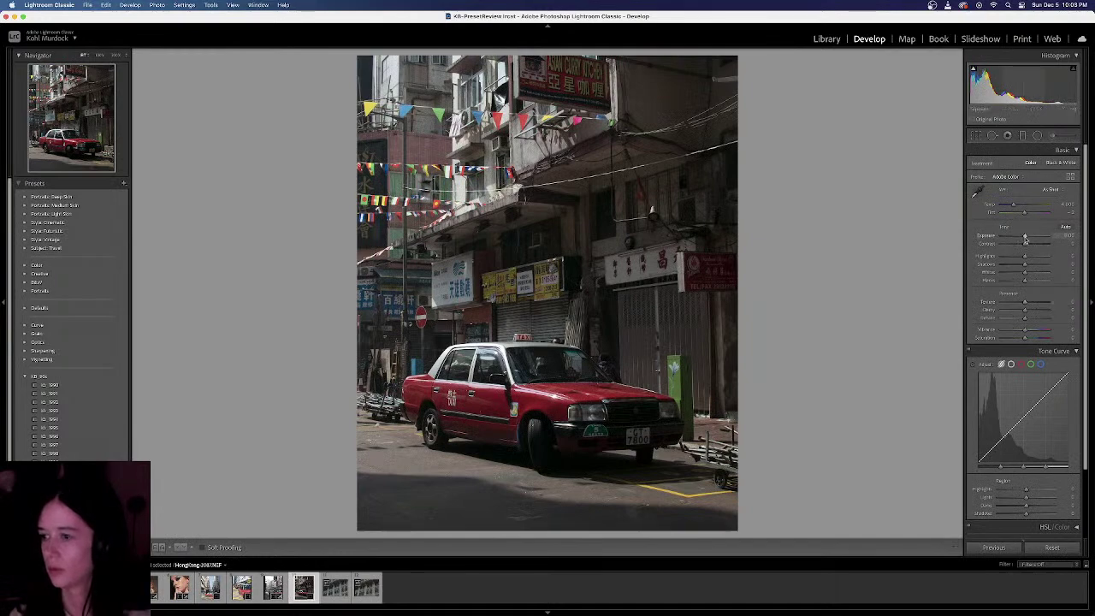
{"action": "left_click_drag", "start_coordinate": [1024, 237], "coordinate": [1027, 240]}
Raise the exposure of the building photo with blue, green and yellow shutters, crop it to 4 x 5 / 8 x 10, and reposition the crop
{"action": "key", "text": "Right"}
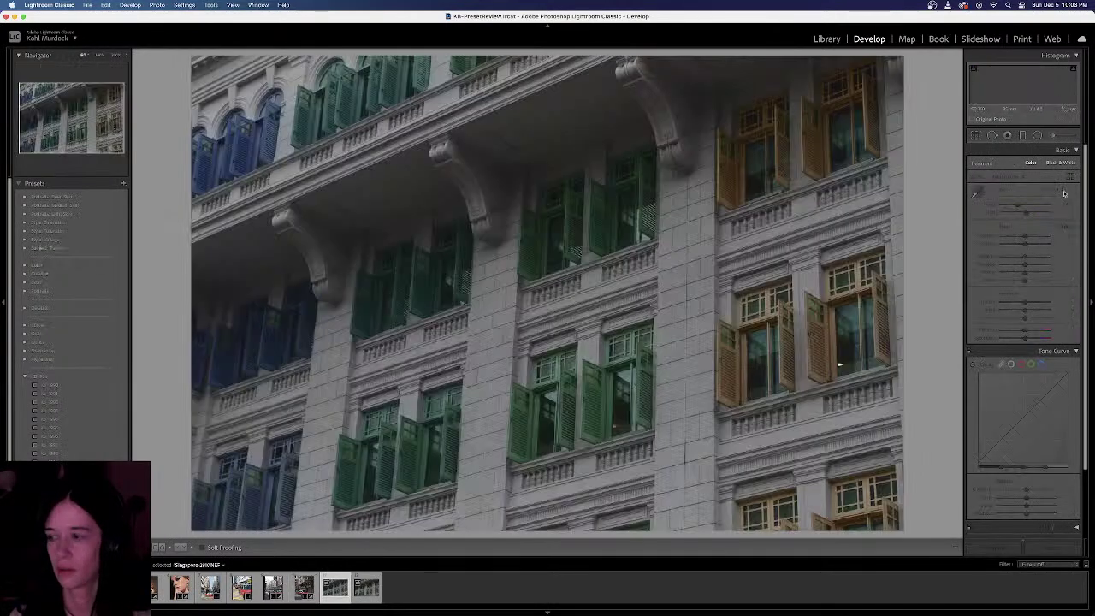
{"action": "left_click", "coordinate": [976, 135]}
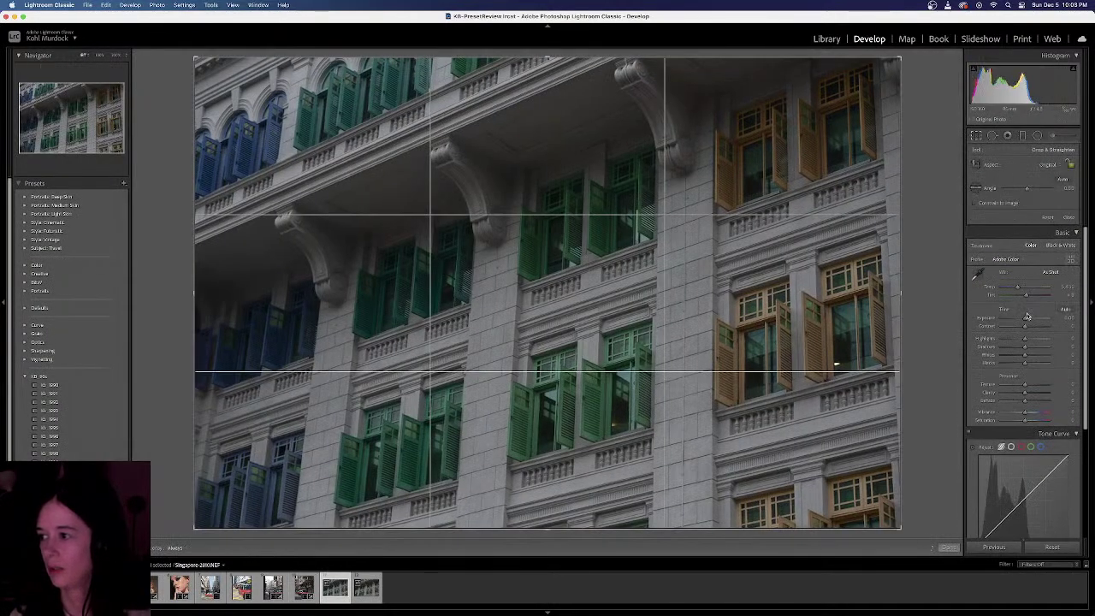
{"action": "left_click_drag", "start_coordinate": [1024, 316], "coordinate": [1028, 318]}
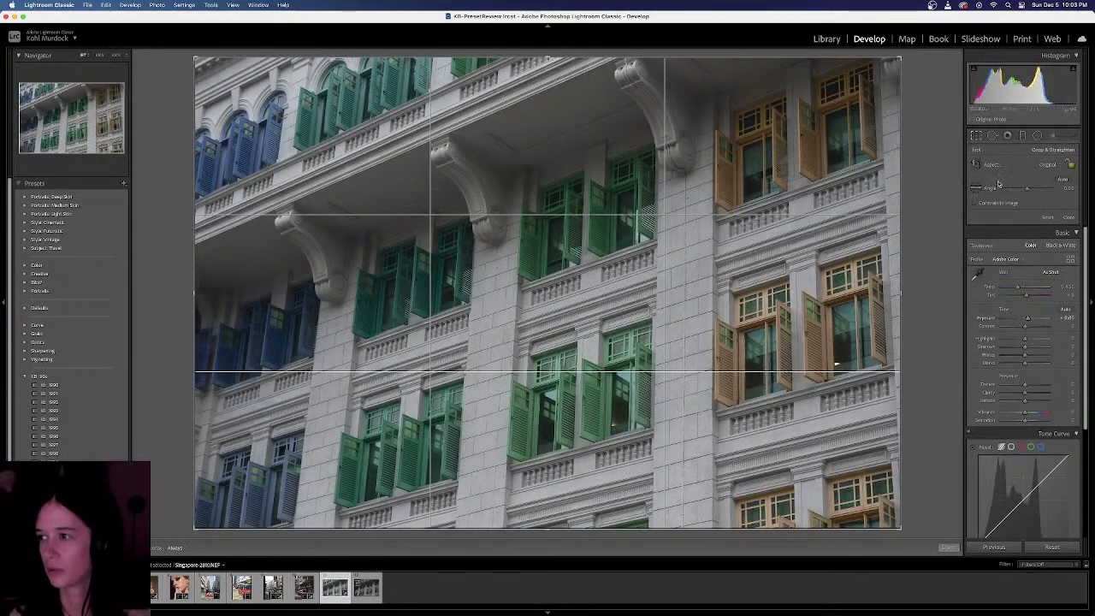
{"action": "left_click", "coordinate": [1041, 164]}
{"action": "left_click", "coordinate": [1039, 197]}
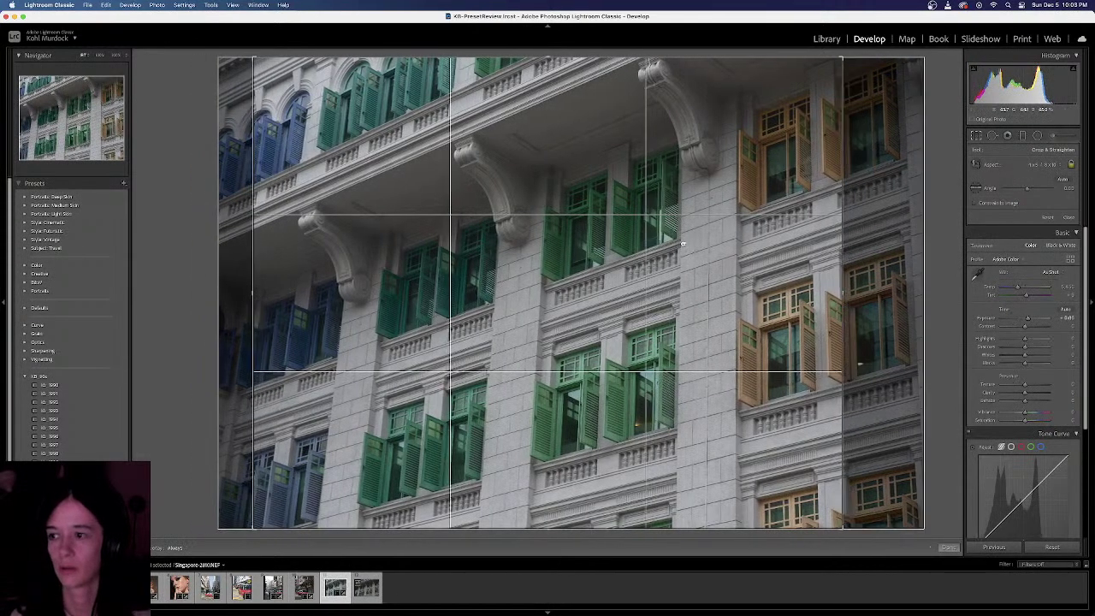
{"action": "left_click_drag", "start_coordinate": [682, 243], "coordinate": [673, 246]}
{"action": "key", "text": "Return"}
Paste the previous photo's settings onto the second shuttered building photo, shift its crop to include more yellow windows, and compare both building photos
{"action": "key", "text": "Right"}
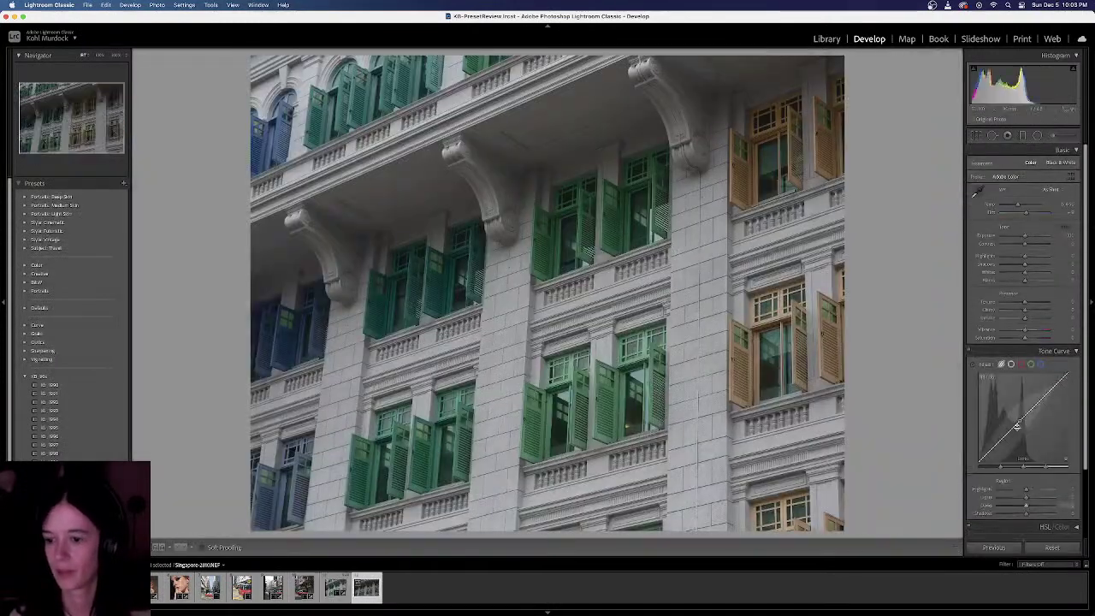
{"action": "key", "text": "super+alt+v"}
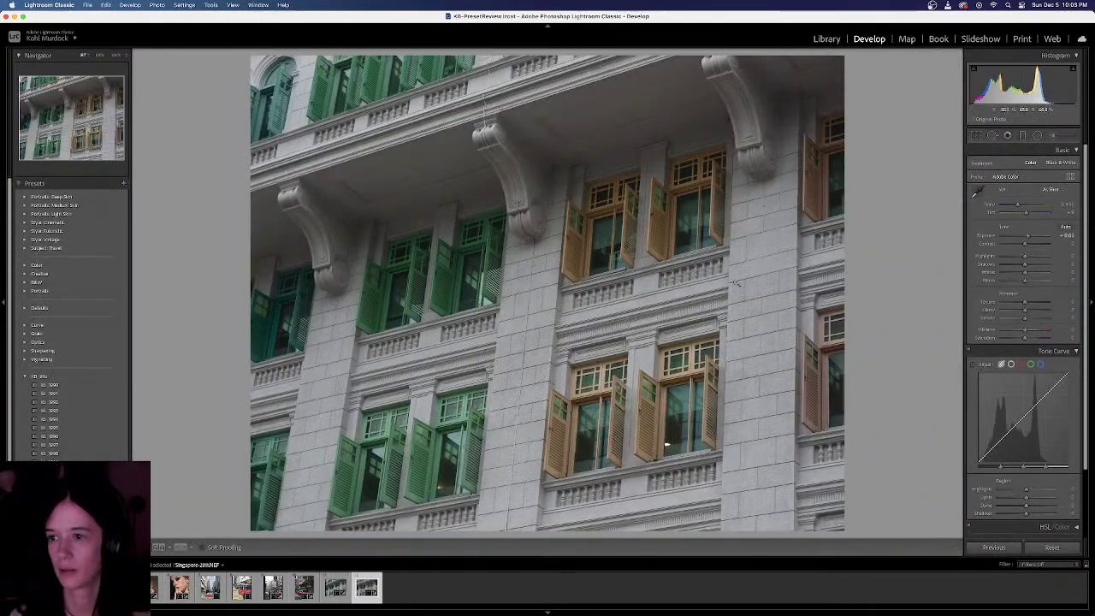
{"action": "left_click", "coordinate": [980, 135]}
{"action": "left_click_drag", "start_coordinate": [745, 215], "coordinate": [682, 214]}
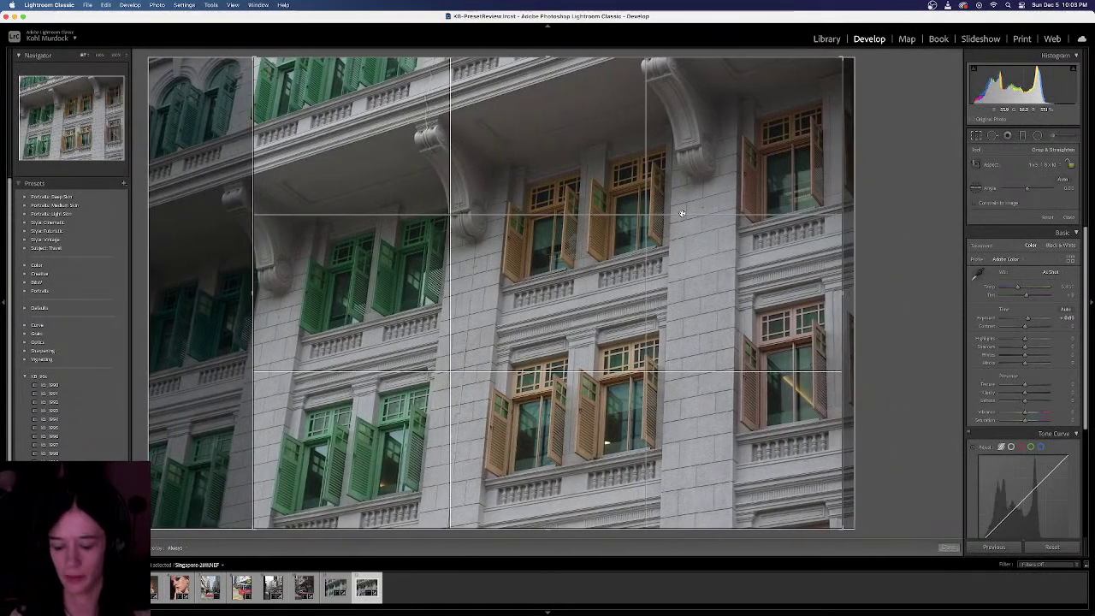
{"action": "key", "text": "Return"}
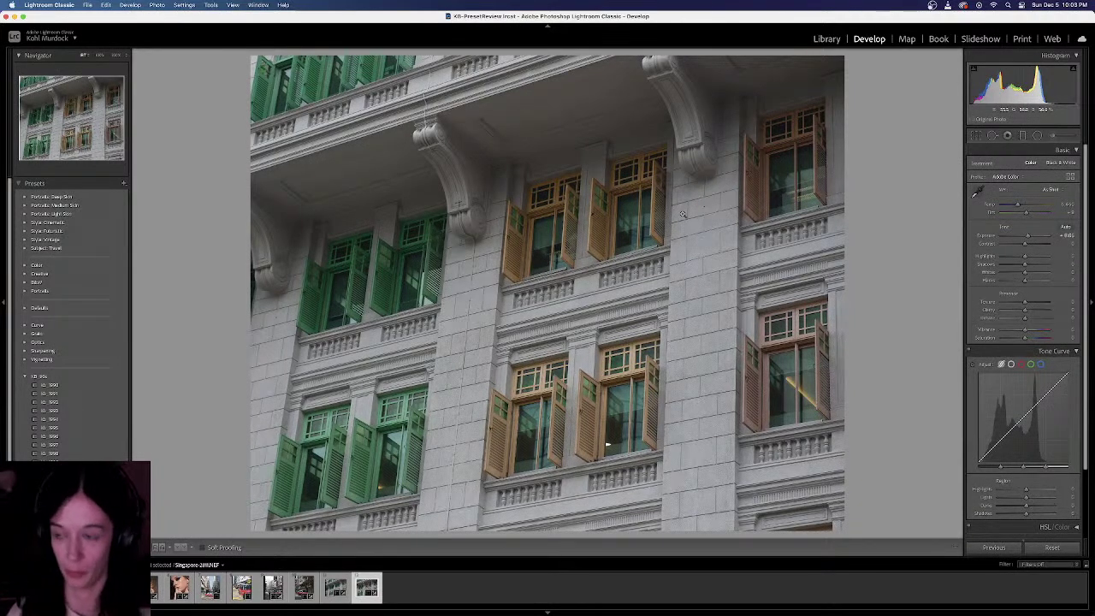
{"action": "key", "text": "Left"}
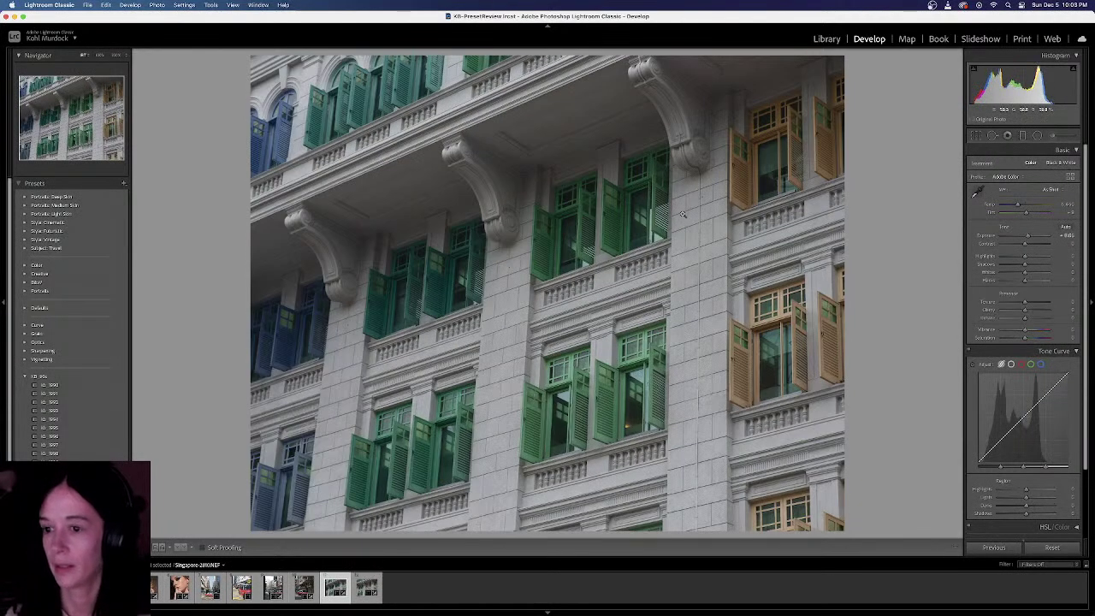
{"action": "key", "text": "Right"}
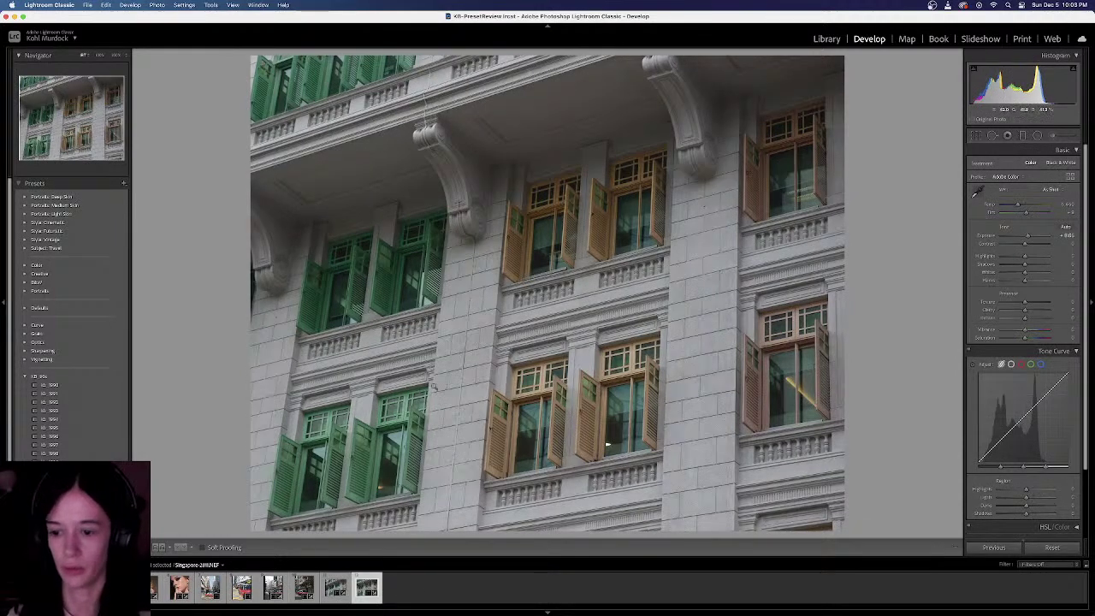
{"action": "key", "text": "Left"}
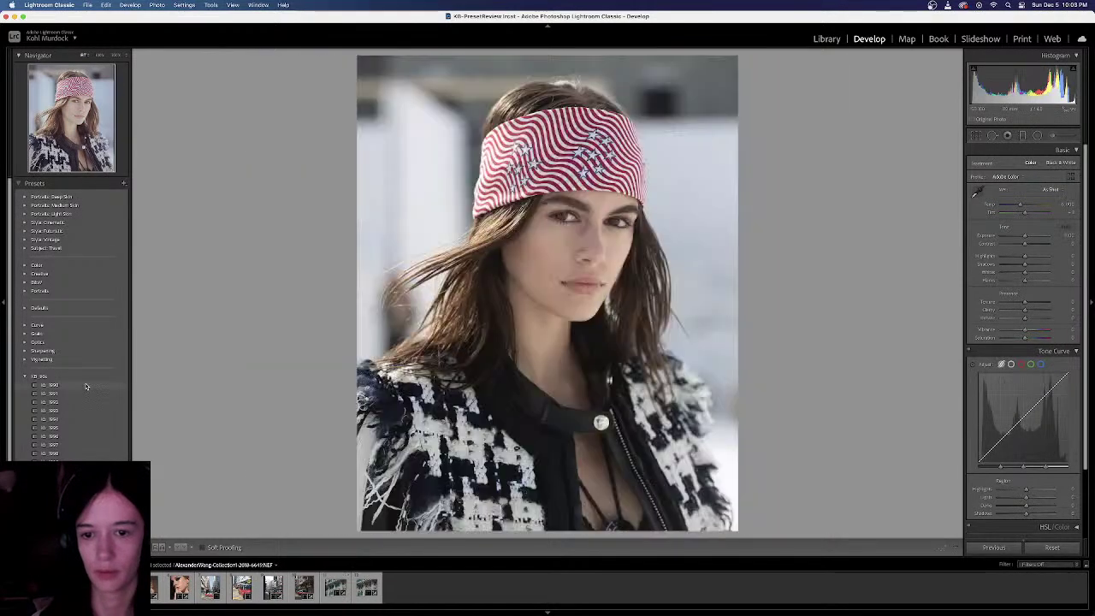
Select all 12 photos, turn on Auto Sync, apply the kb_1990 preset to them, and clear the selection
{"action": "mouse_move", "coordinate": [86, 386]}
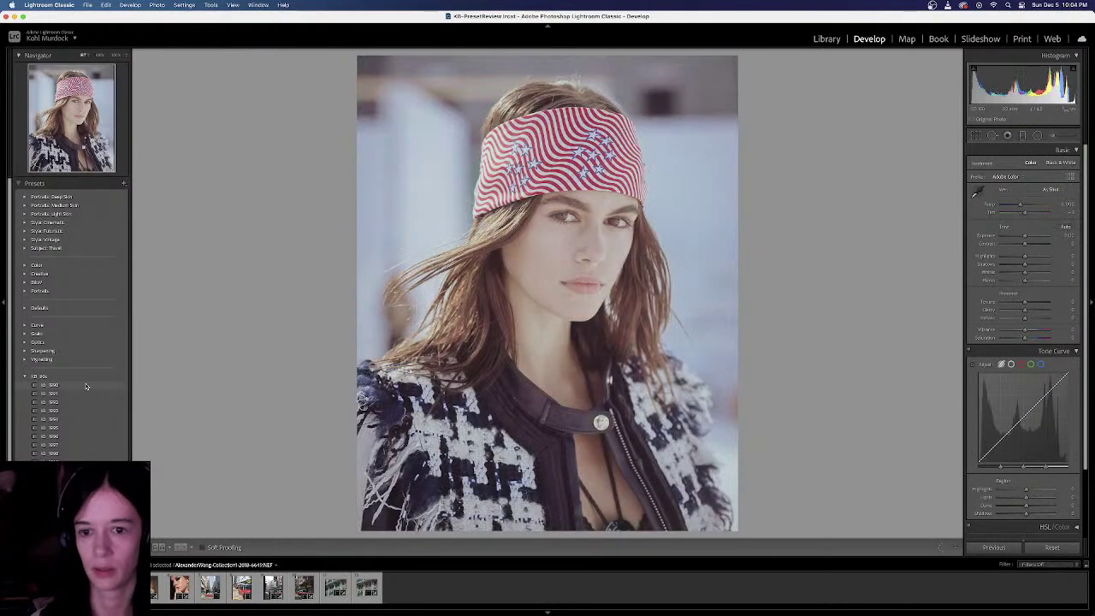
{"action": "key", "text": "super+a"}
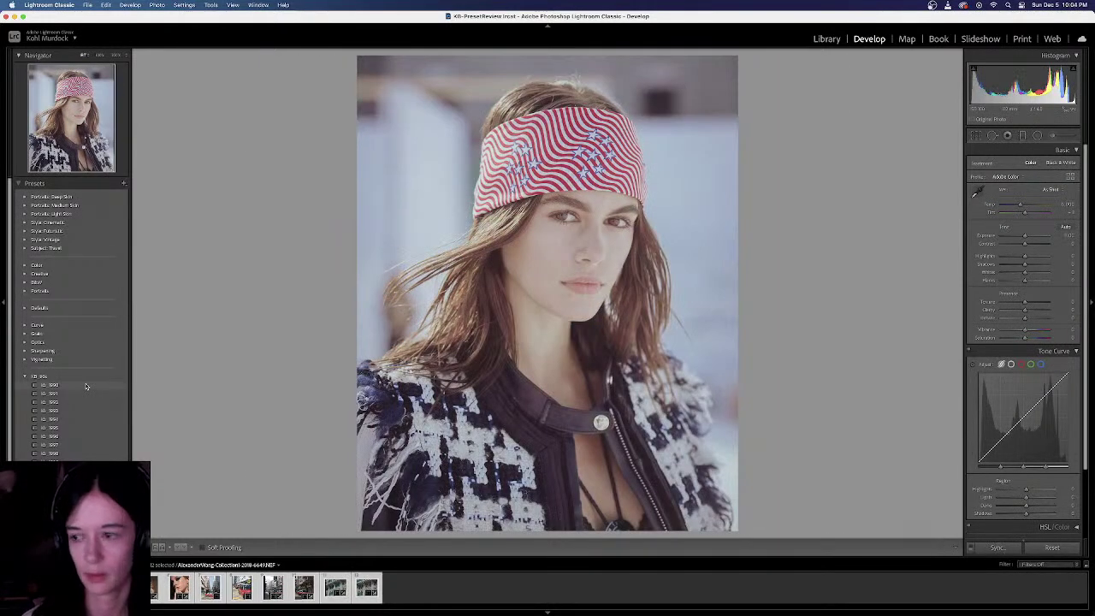
{"action": "left_click", "coordinate": [85, 386]}
{"action": "key", "text": "super+z"}
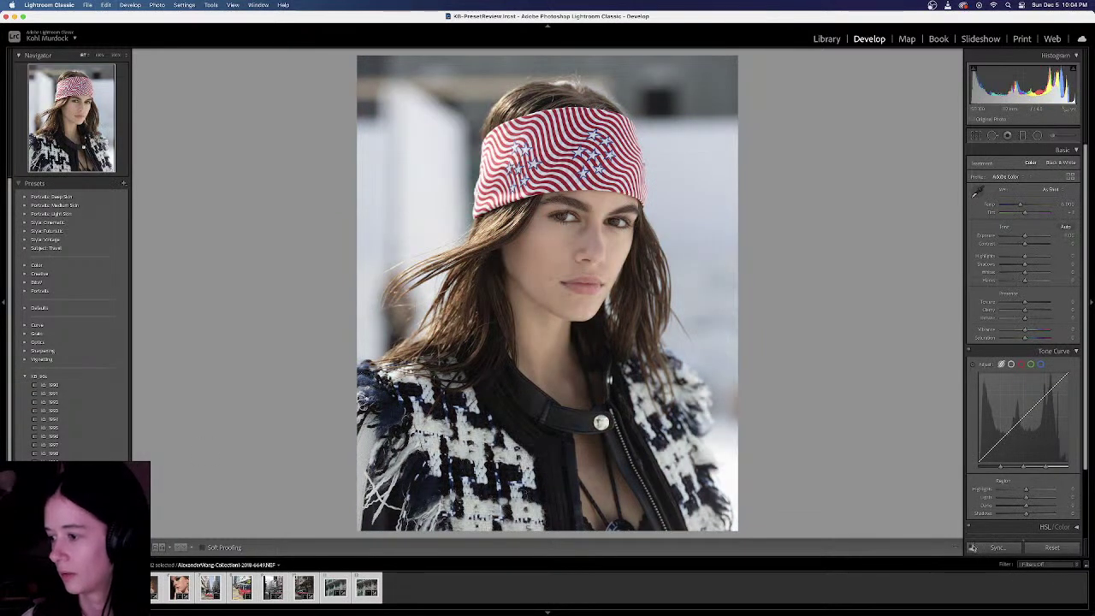
{"action": "left_click", "coordinate": [972, 547]}
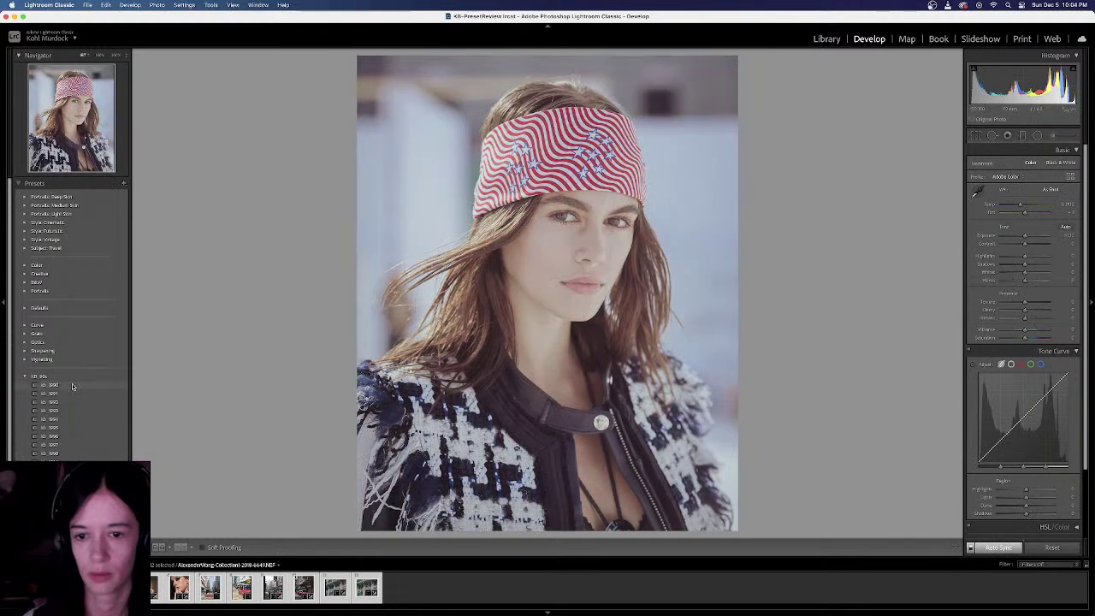
{"action": "left_click", "coordinate": [73, 387]}
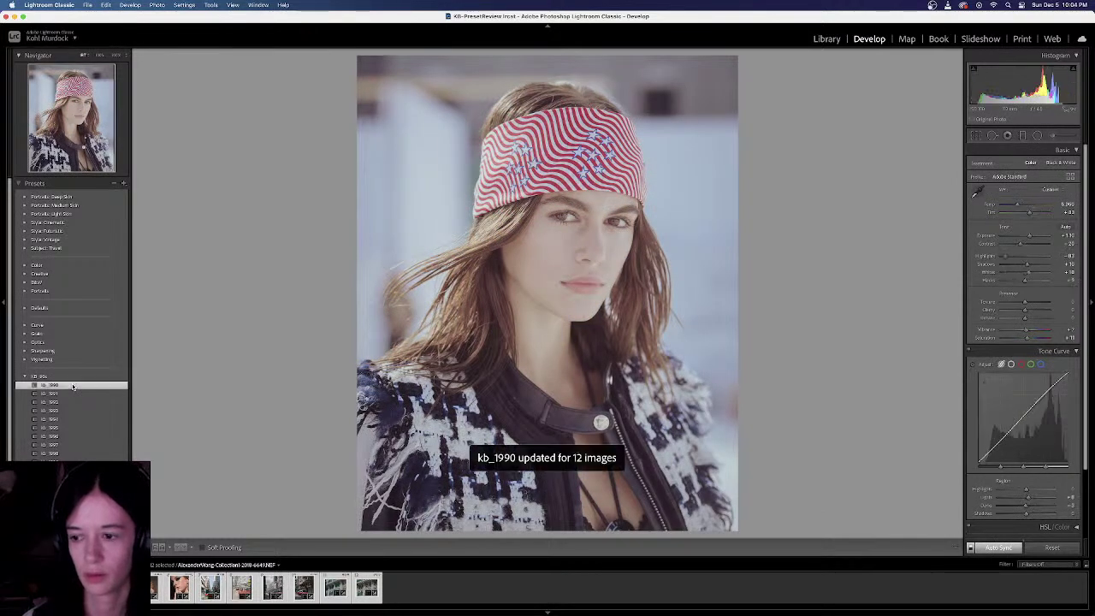
{"action": "left_click", "coordinate": [458, 585]}
{"action": "key", "text": "super+z"}
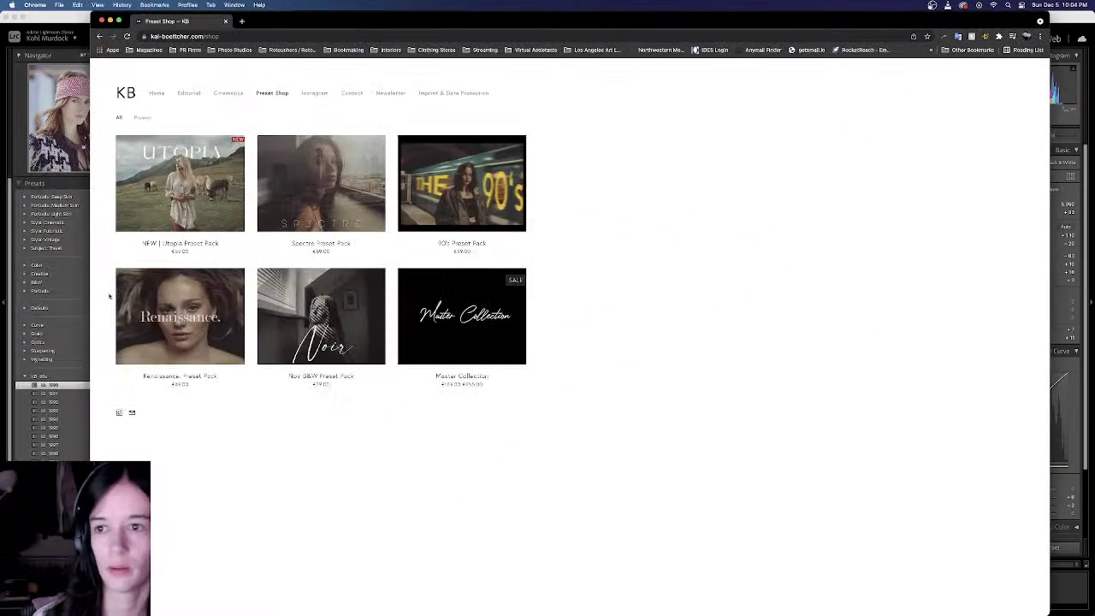
Browse the Cinematics gallery on the photographer's website in Chrome, view the portrait of the long-haired woman in purple, and return to Lightroom Classic
{"action": "left_click", "coordinate": [222, 98]}
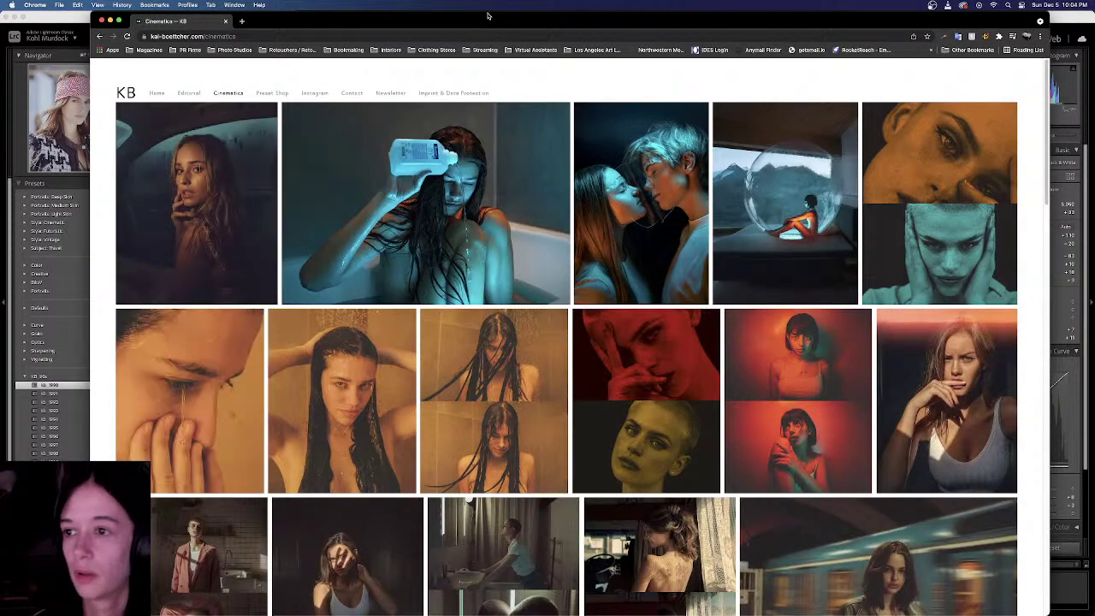
{"action": "left_click_drag", "start_coordinate": [485, 20], "coordinate": [480, 38]}
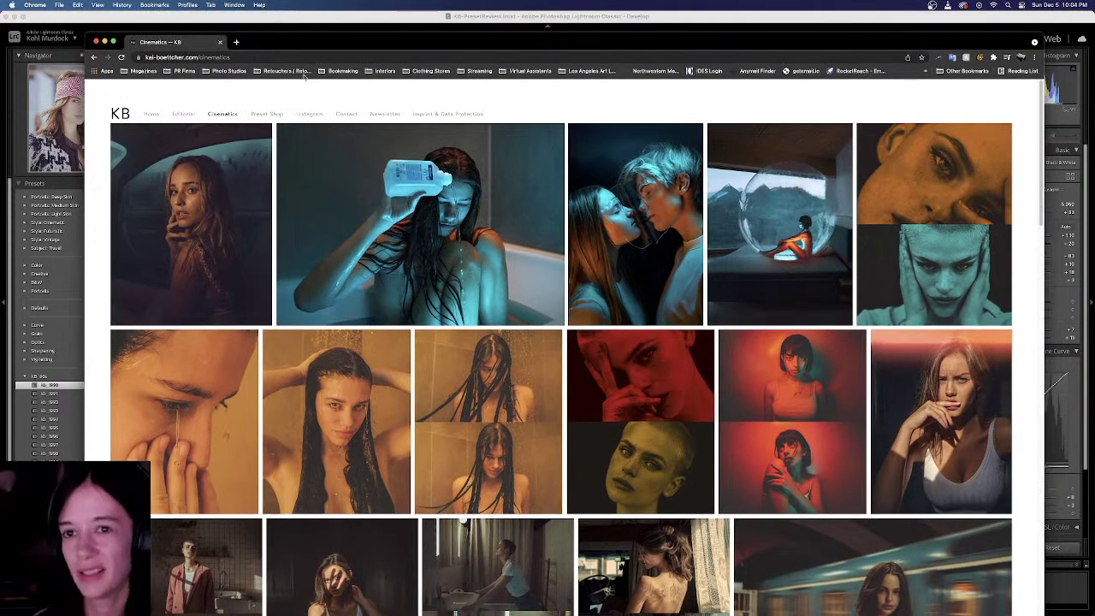
{"action": "scroll", "coordinate": [504, 342], "scroll_direction": "down", "scroll_amount": 15}
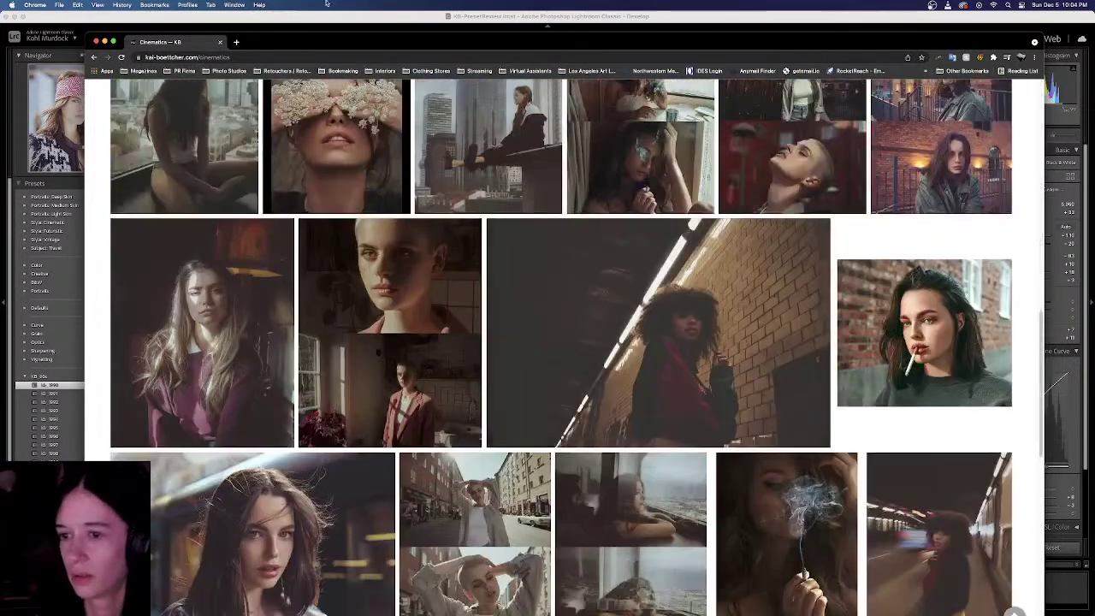
{"action": "left_click", "coordinate": [225, 316]}
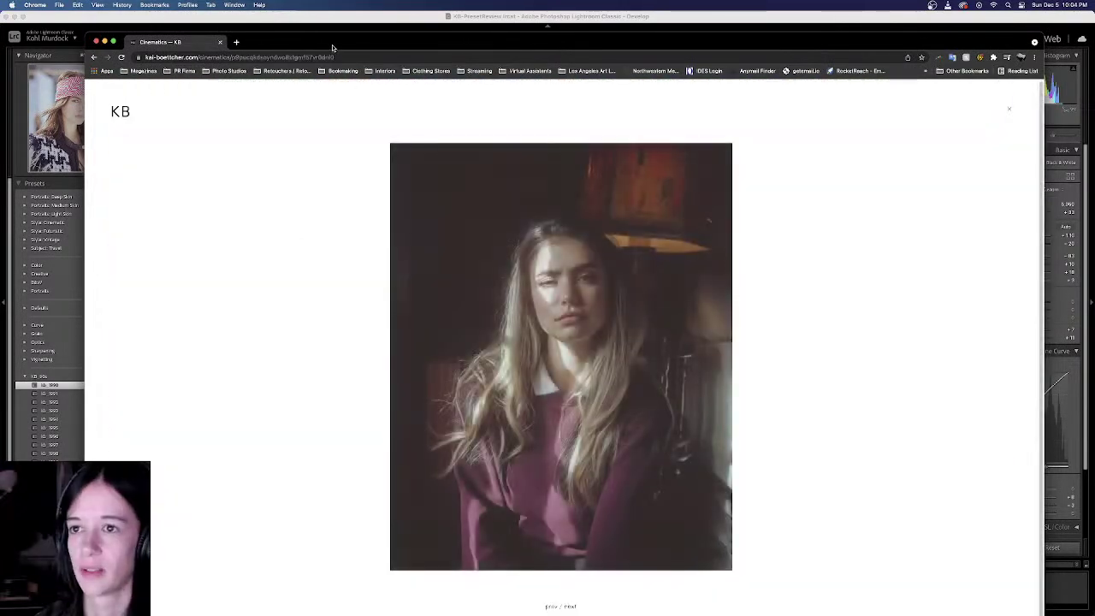
{"action": "left_click_drag", "start_coordinate": [332, 44], "coordinate": [406, 74]}
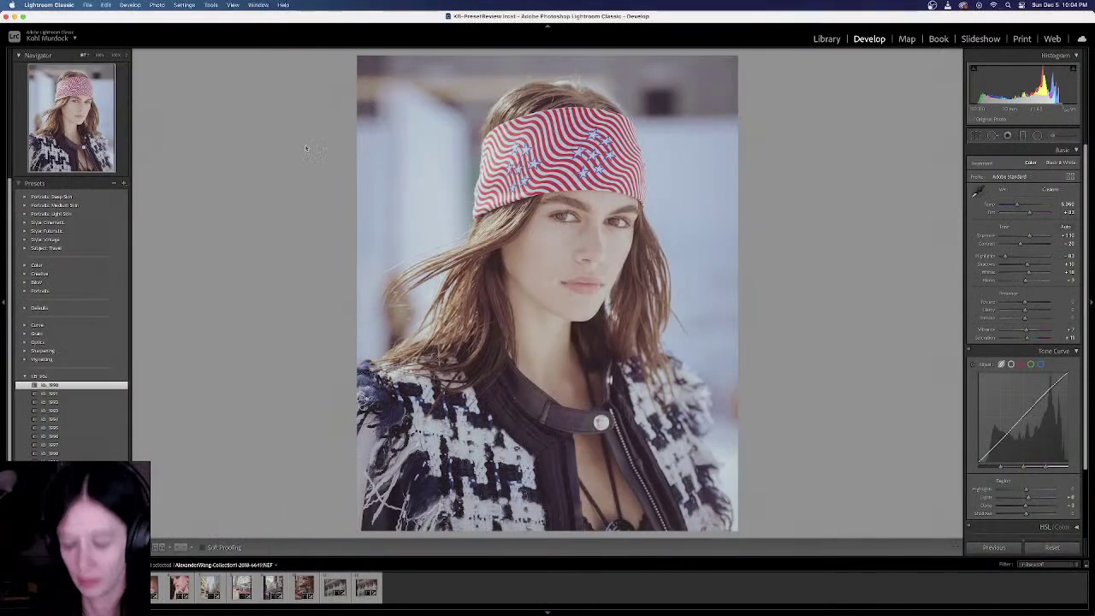
Compare the brunette striped-headband portrait before and after the kb_1990 preset, and set its exposure to 0
{"action": "key", "text": "backslash"}
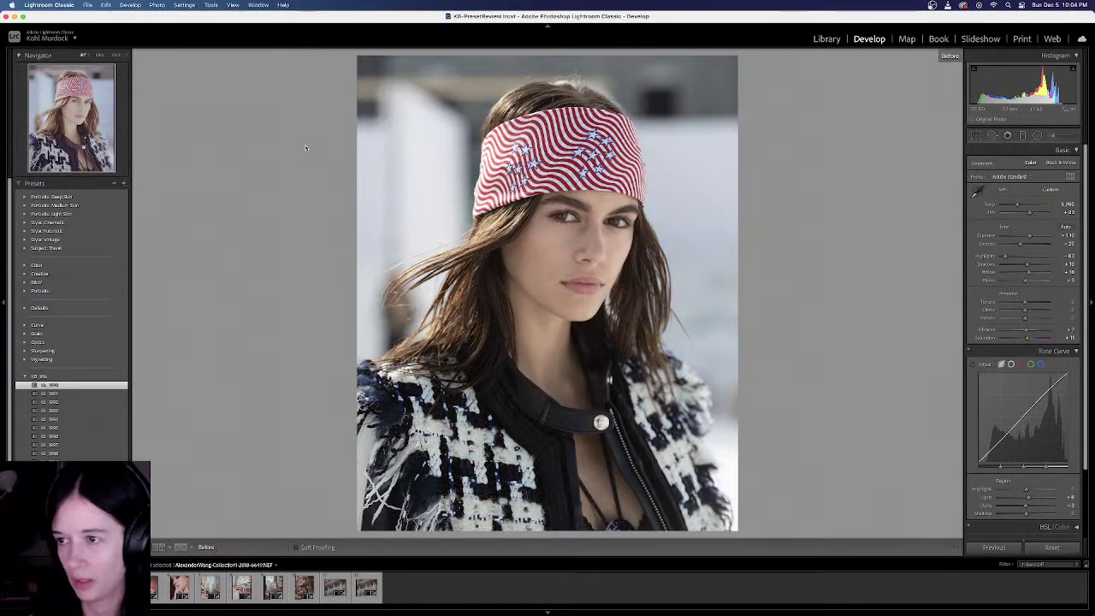
{"action": "key", "text": "backslash"}
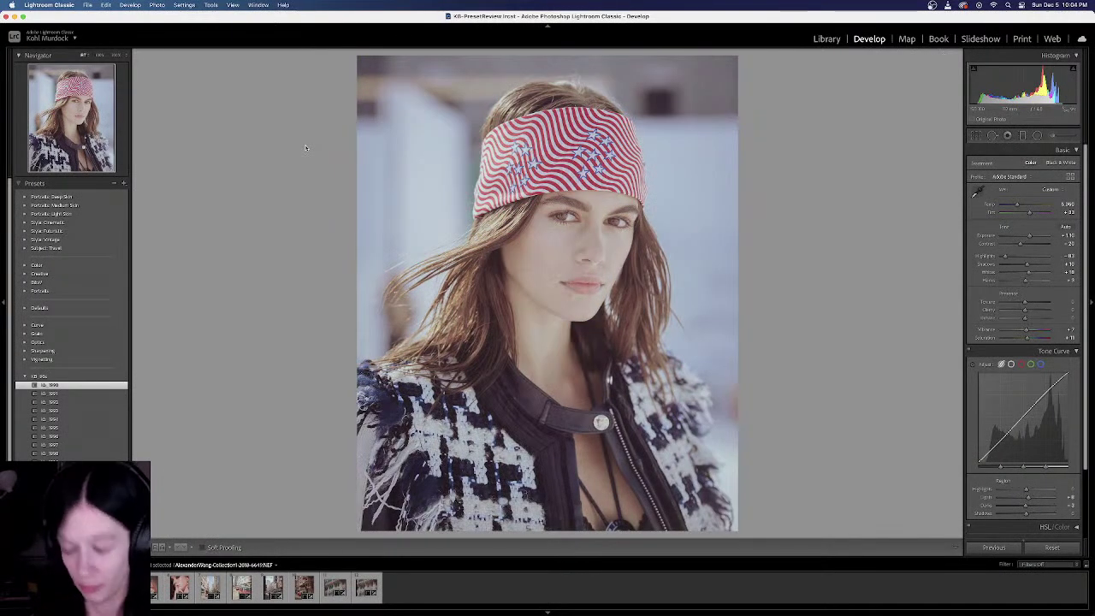
{"action": "key", "text": "backslash"}
{"action": "key", "text": "backslash"}
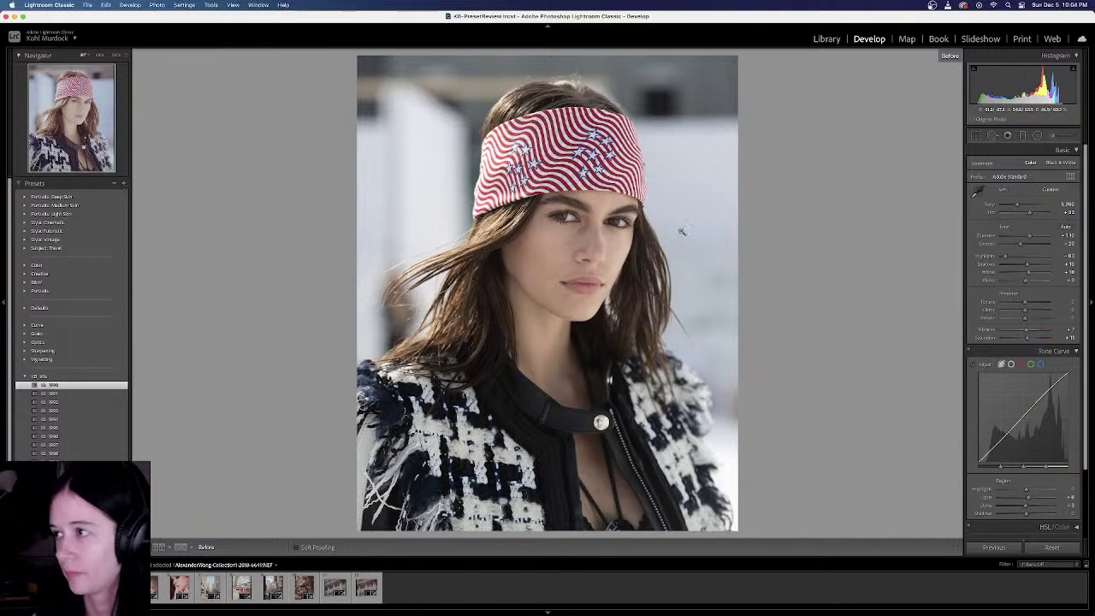
{"action": "key", "text": "backslash"}
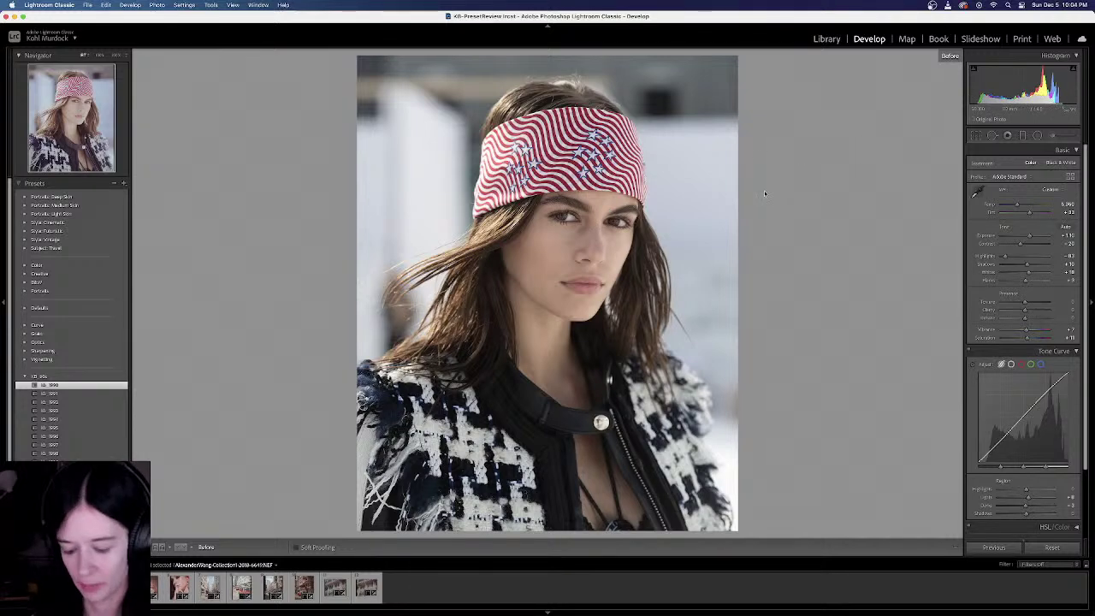
{"action": "key", "text": "backslash"}
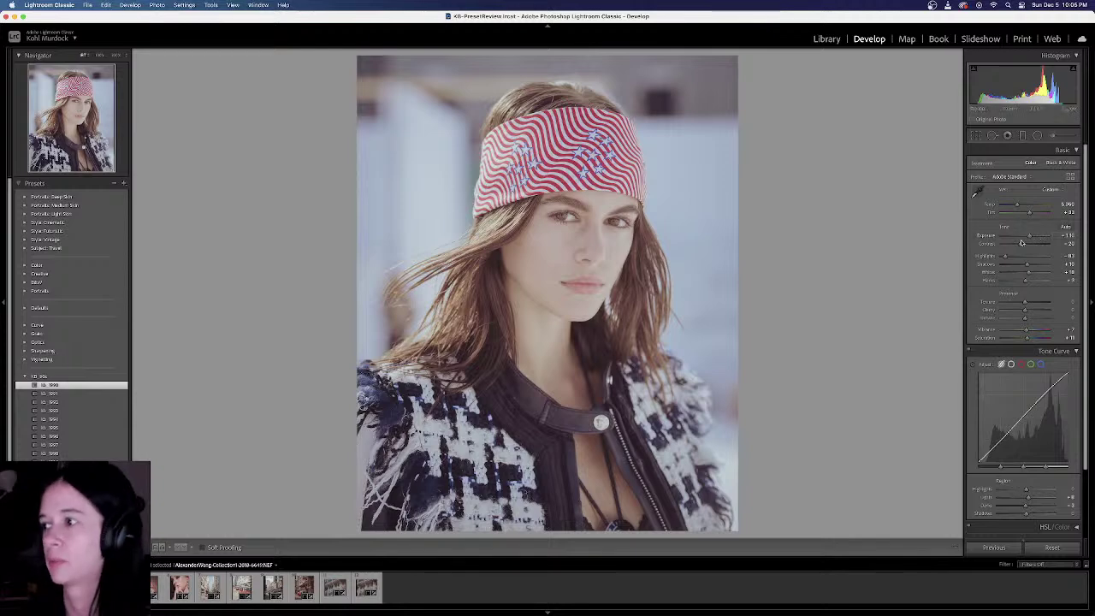
{"action": "left_click_drag", "start_coordinate": [1030, 236], "coordinate": [1026, 237]}
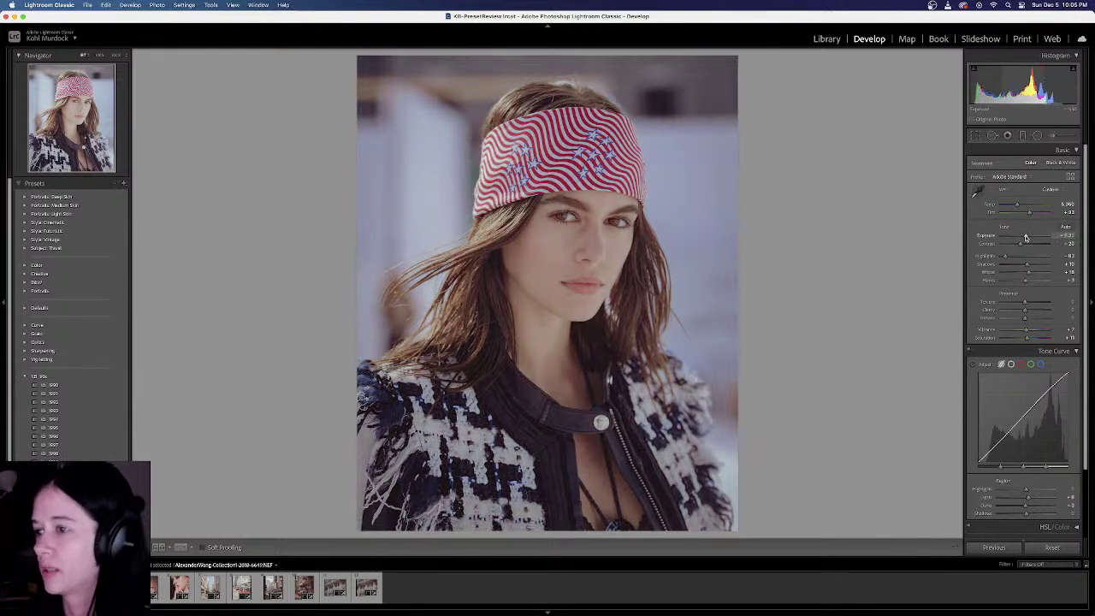
{"action": "left_click", "coordinate": [1063, 235]}
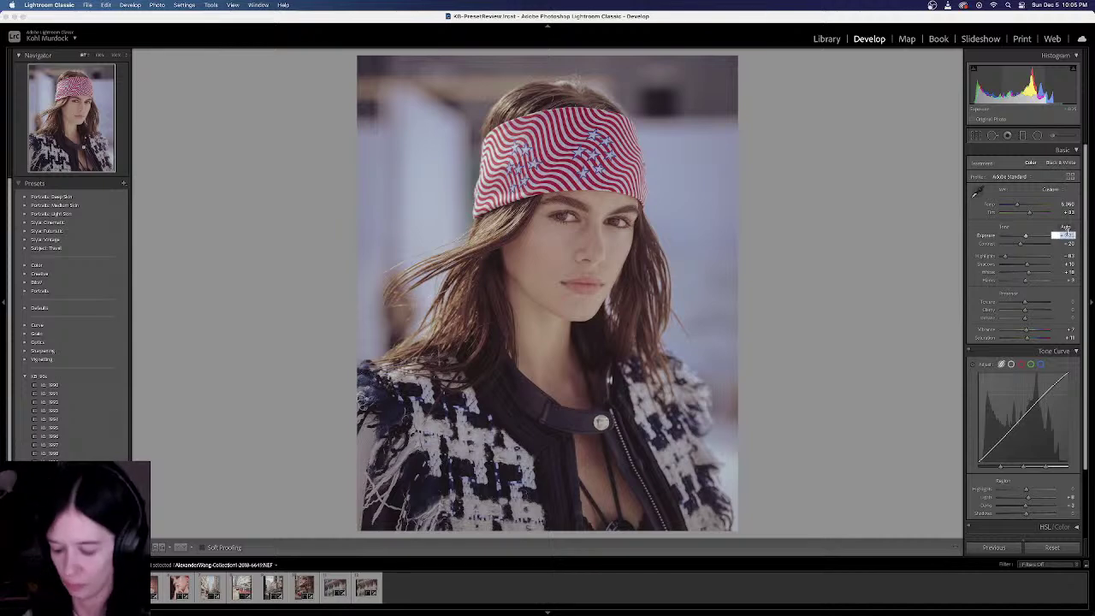
{"action": "type", "text": "0"}
{"action": "key", "text": "Return"}
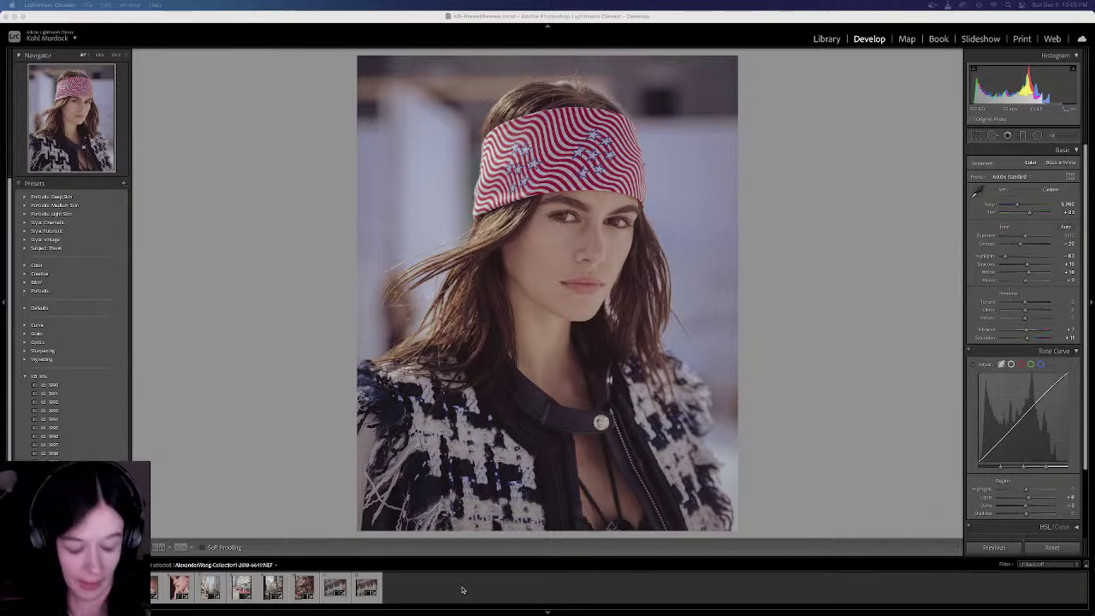
Examine the kb_1990 look on the dark-bandana and red-haired portraits, comparing the red-haired portrait with its original
{"action": "left_click", "coordinate": [419, 587]}
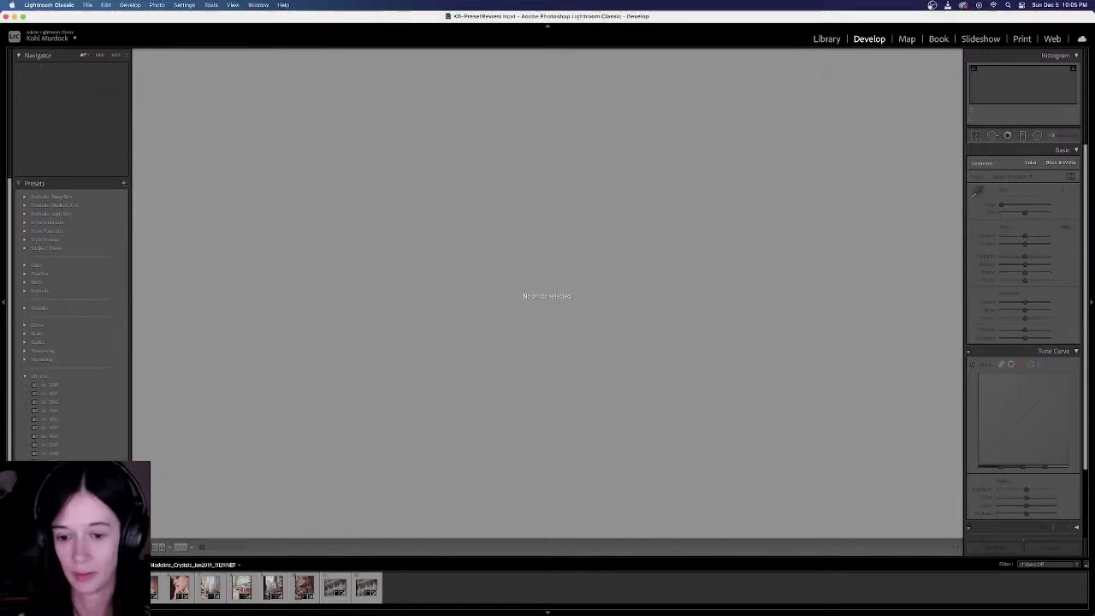
{"action": "left_click", "coordinate": [120, 587]}
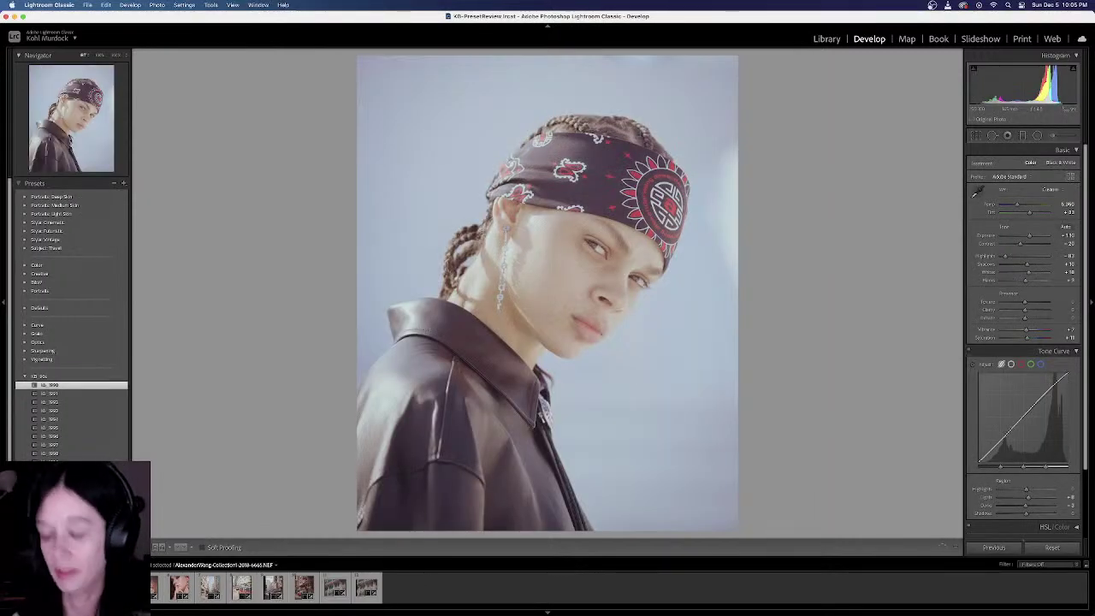
{"action": "key", "text": "Right"}
{"action": "key", "text": "Right"}
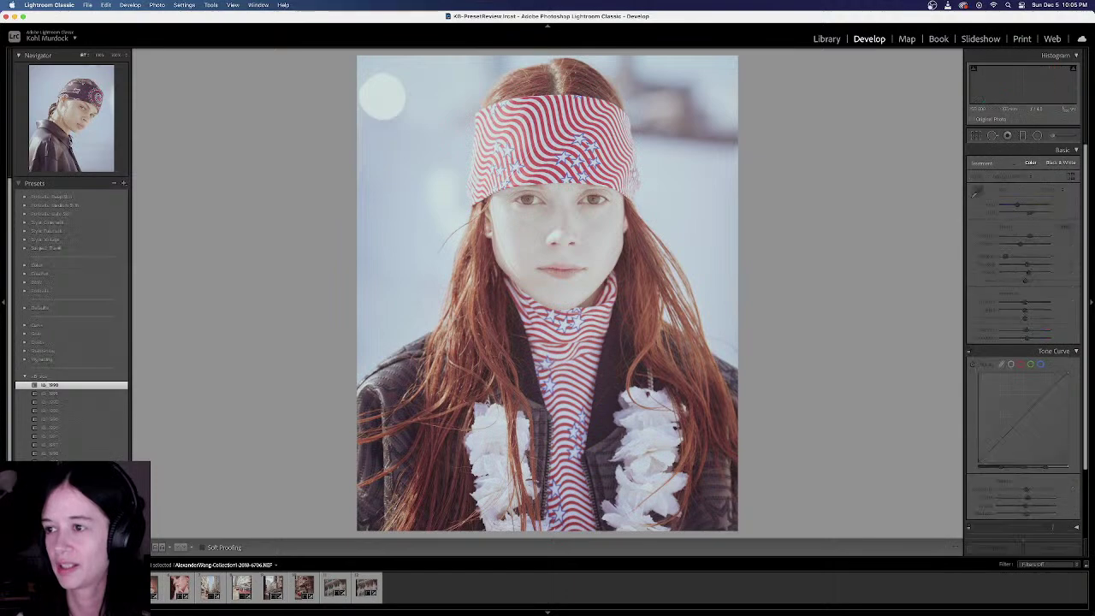
{"action": "key", "text": "Left"}
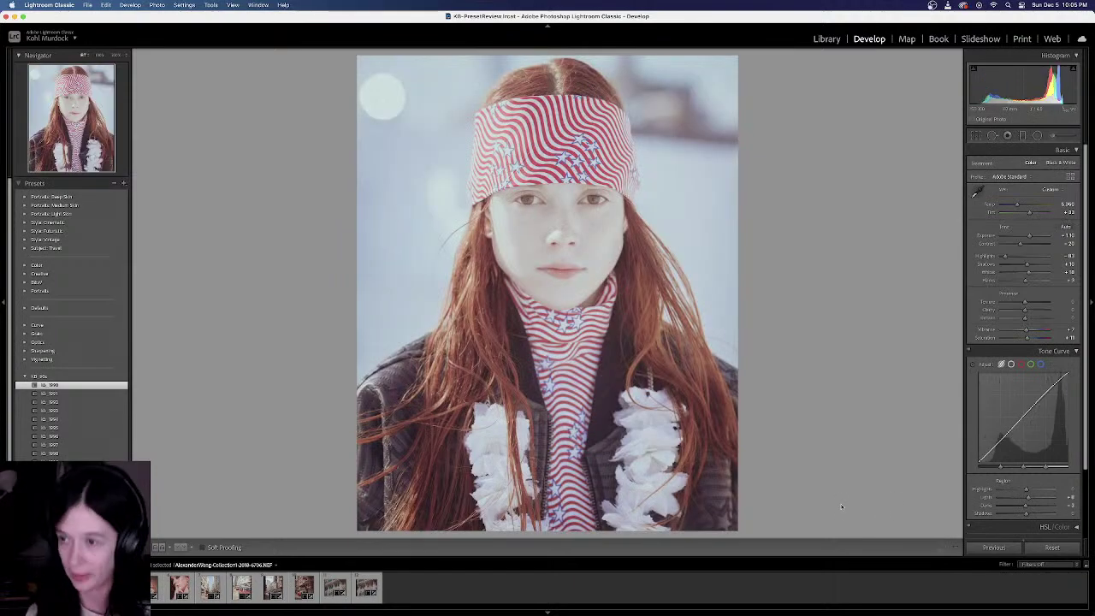
{"action": "key", "text": "backslash"}
{"action": "key", "text": "backslash"}
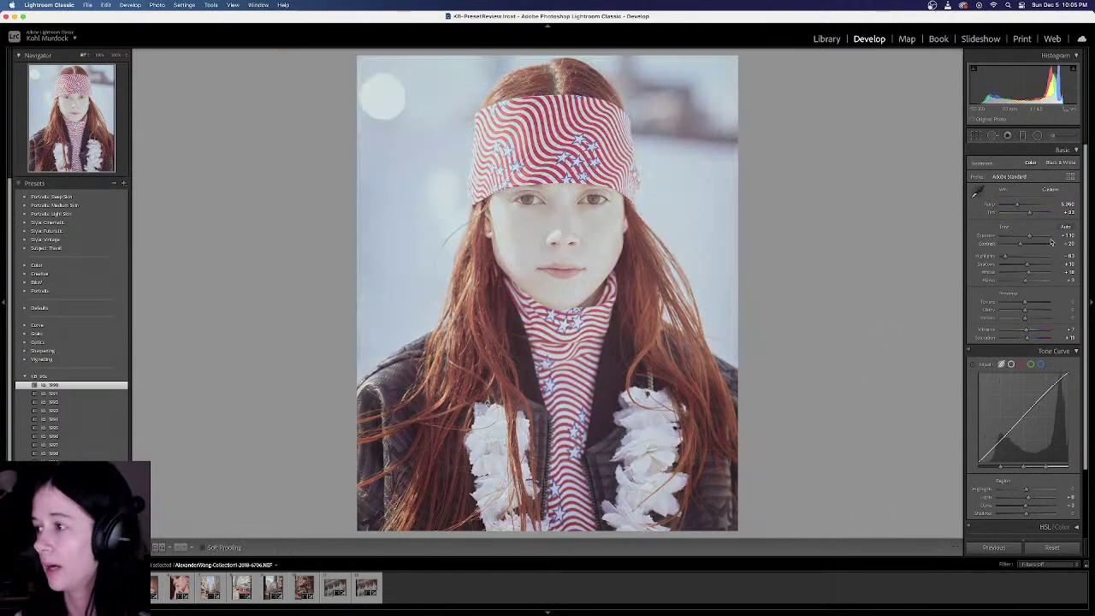
Set the exposure of the red-haired striped-headband portrait to 0 and inspect the face up close
{"action": "left_click", "coordinate": [1061, 234]}
{"action": "type", "text": "0"}
{"action": "key", "text": "Return"}
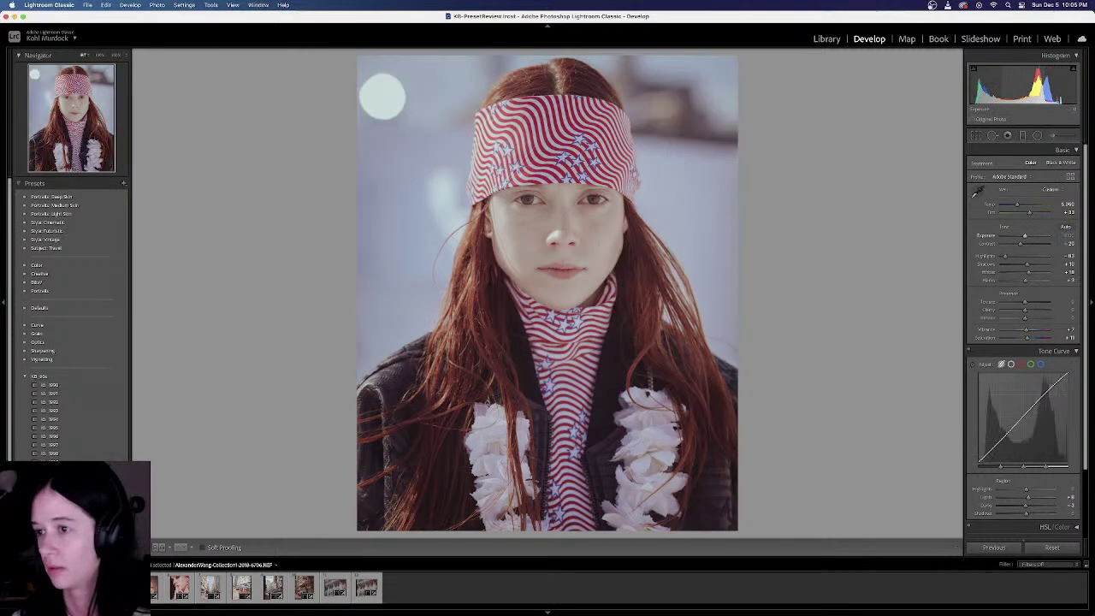
{"action": "left_click", "coordinate": [585, 218]}
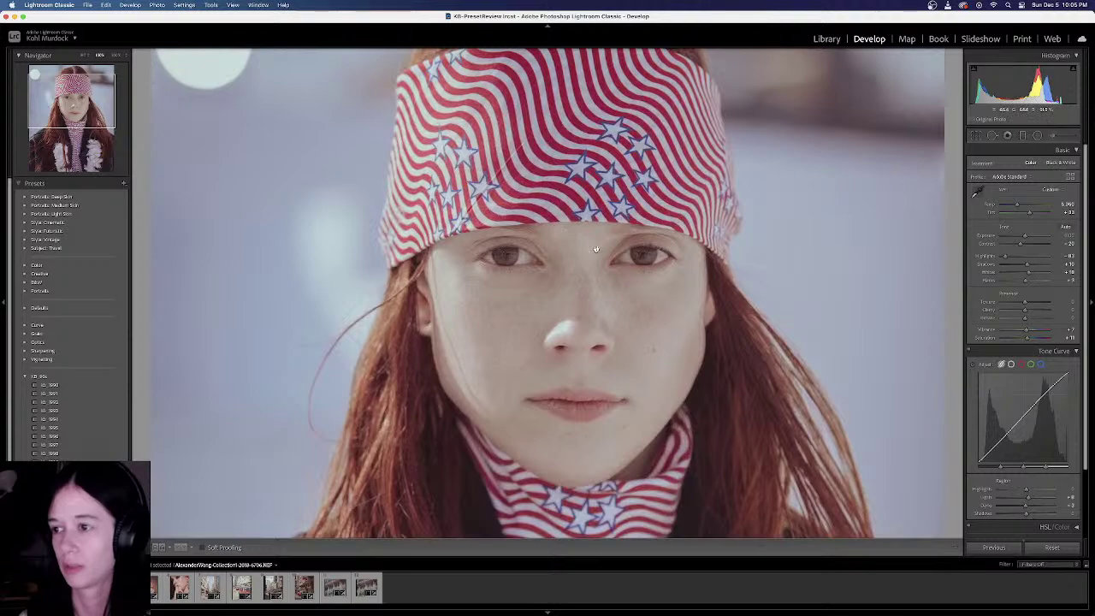
{"action": "left_click", "coordinate": [596, 248]}
Set the exposure to 0 on the glitter-nails portrait and on the following portrait in the netted top
{"action": "key", "text": "Right"}
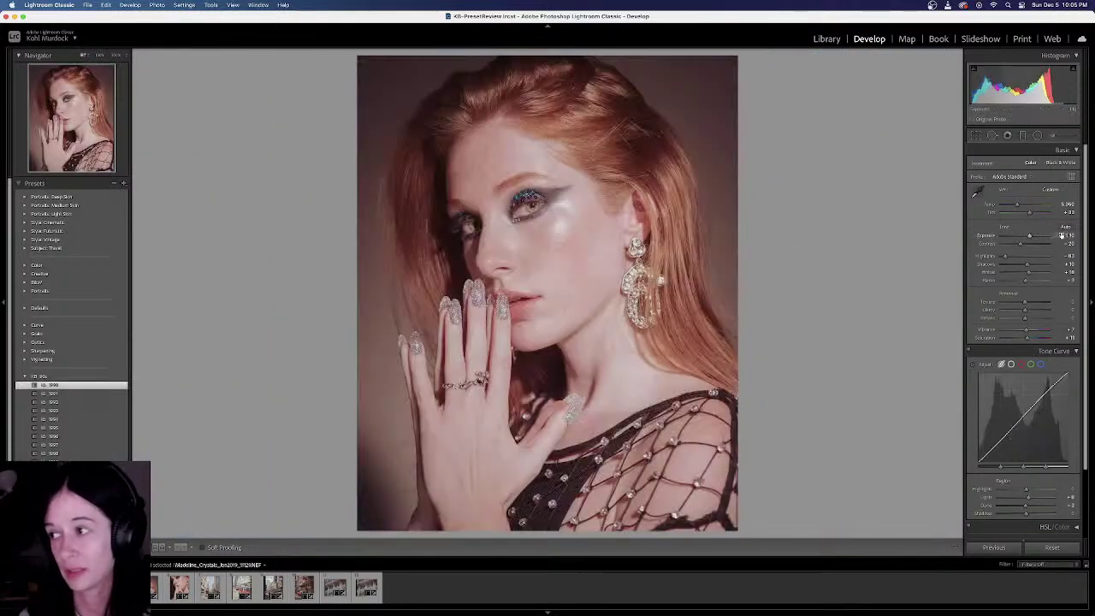
{"action": "left_click", "coordinate": [1061, 235]}
{"action": "type", "text": "0"}
{"action": "key", "text": "Return"}
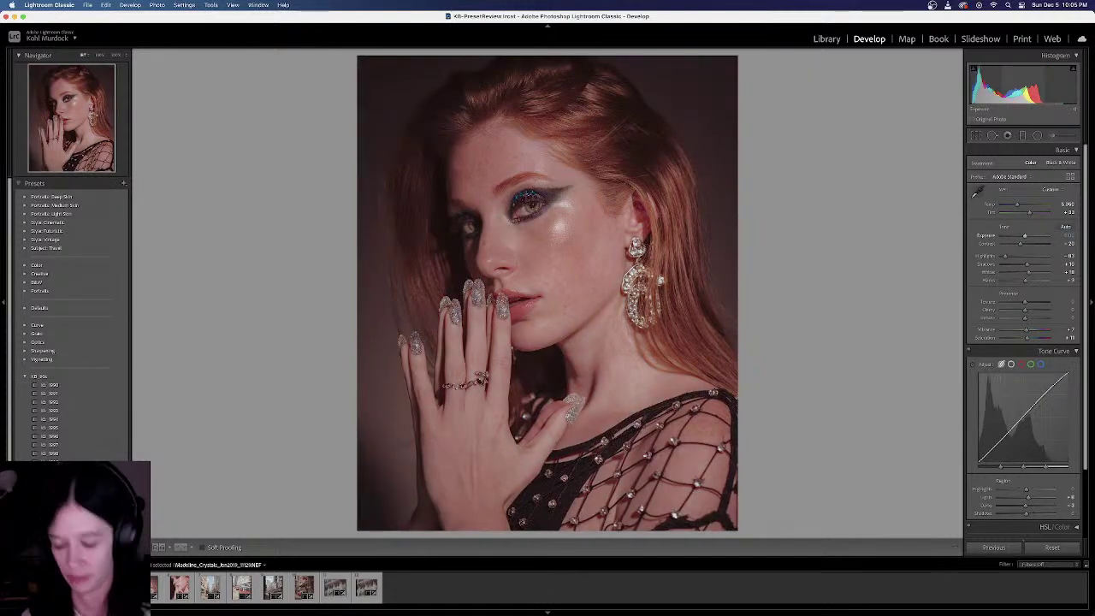
{"action": "key", "text": "Right"}
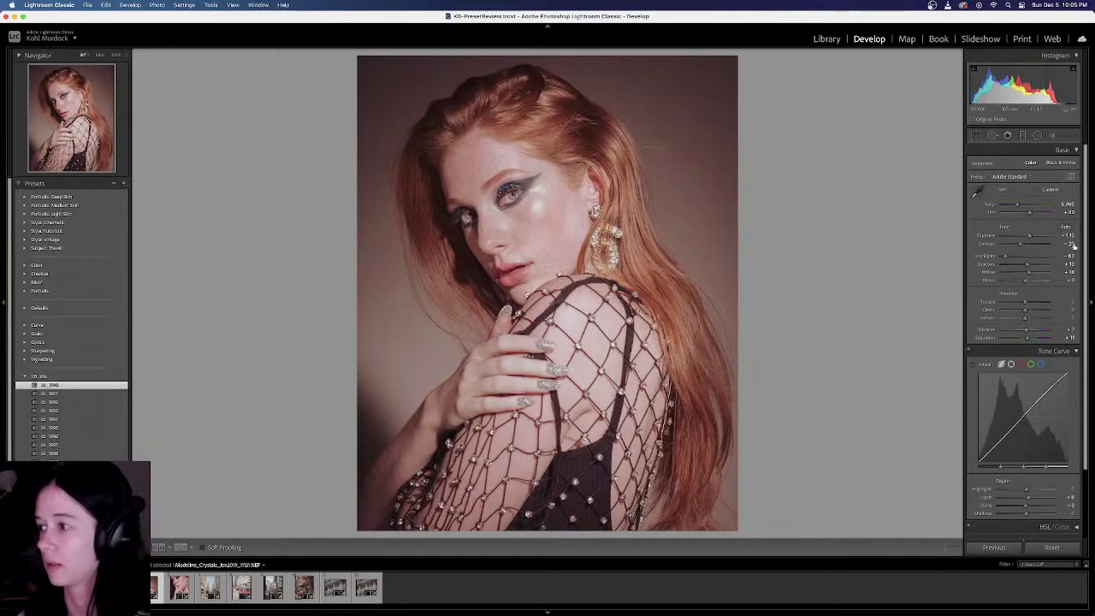
{"action": "type", "text": "-0.5"}
{"action": "key", "text": "Return"}
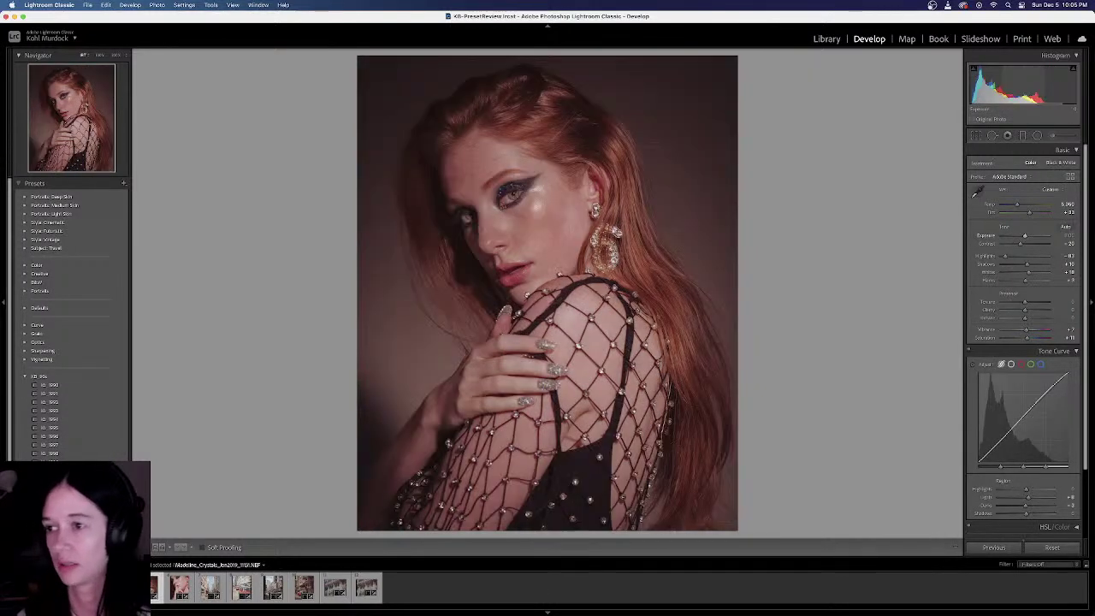
Reset the exposure of the close-up hand-on-lips portrait to 0, raise it slightly, compare with the original, and lower it a touch
{"action": "key", "text": "Right"}
{"action": "left_click", "coordinate": [1061, 235]}
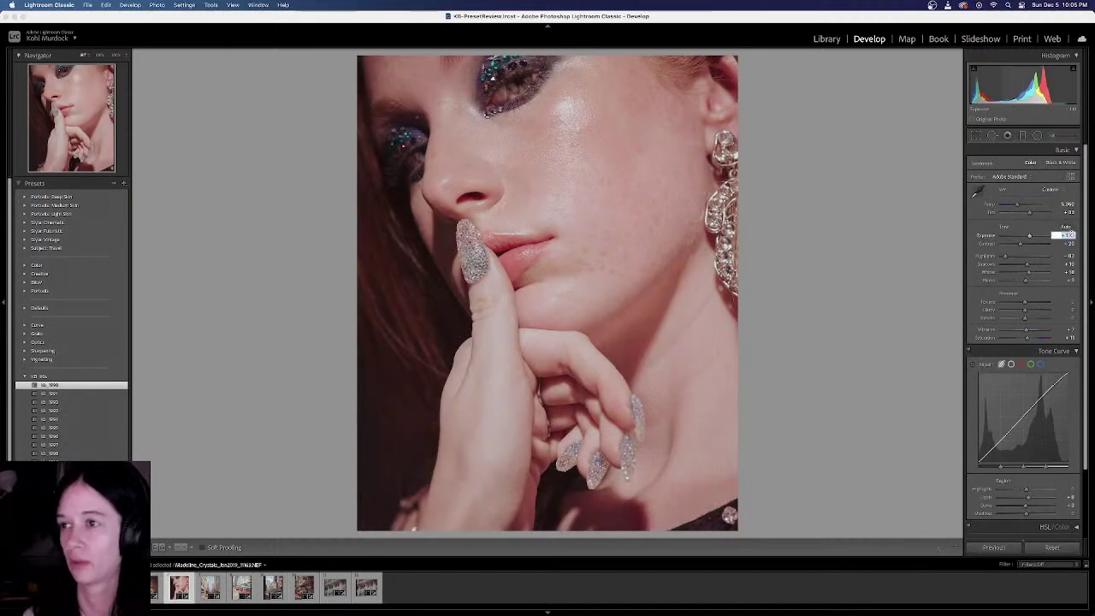
{"action": "type", "text": "-0.5"}
{"action": "key", "text": "Return"}
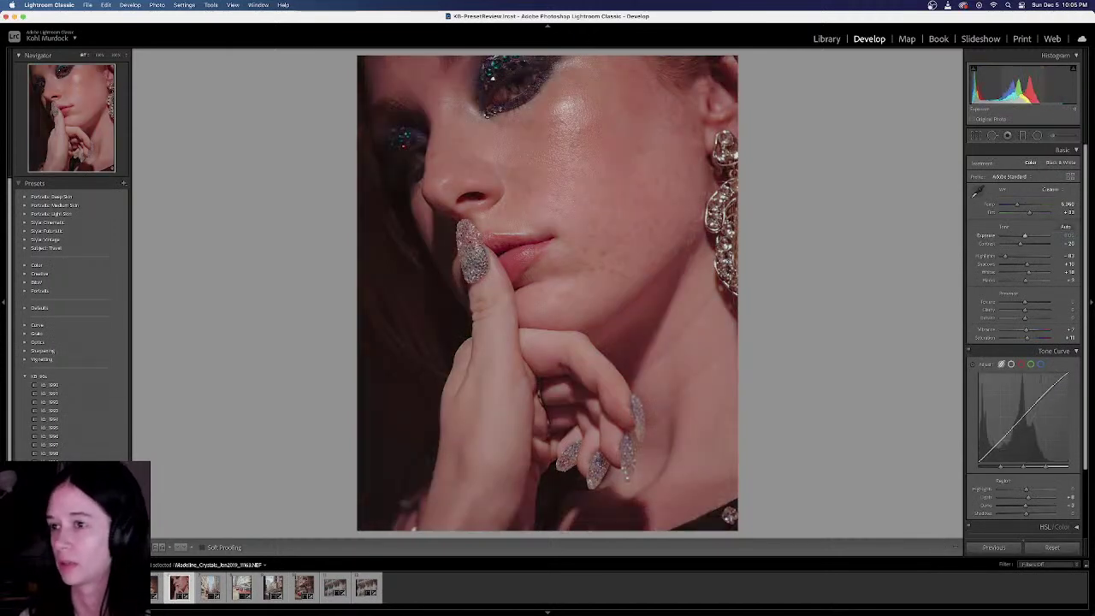
{"action": "left_click_drag", "start_coordinate": [1025, 236], "coordinate": [1030, 236]}
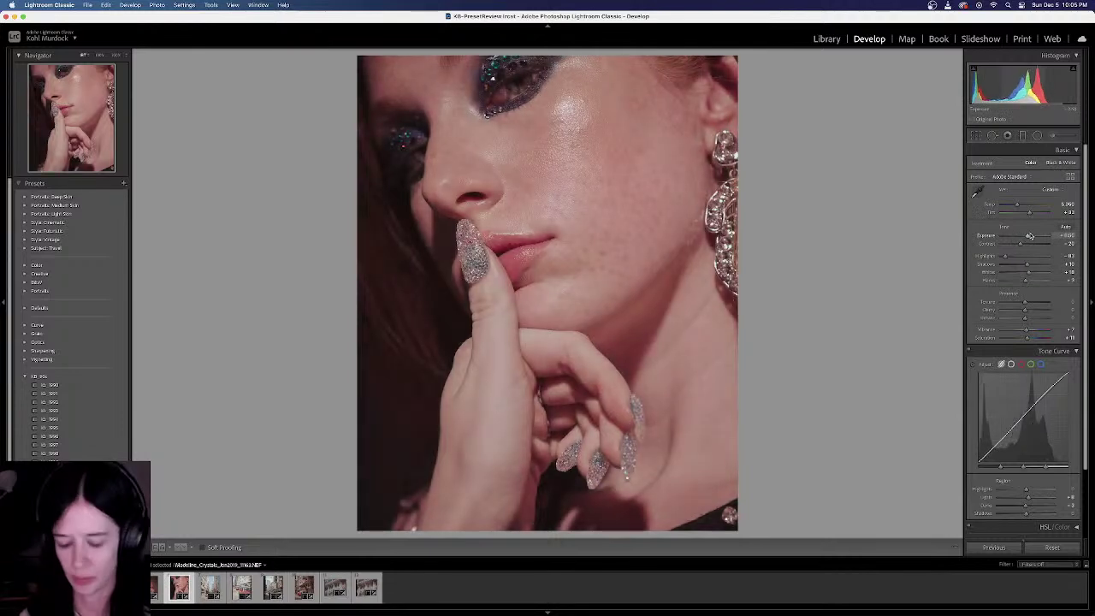
{"action": "key", "text": "backslash"}
{"action": "key", "text": "backslash"}
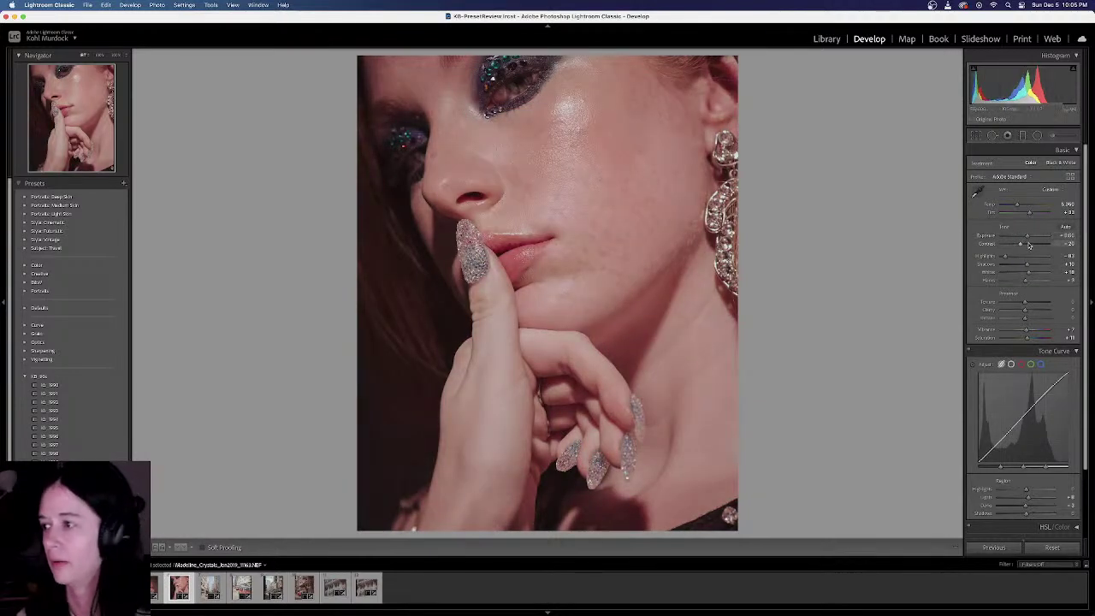
{"action": "left_click_drag", "start_coordinate": [1027, 236], "coordinate": [1026, 236]}
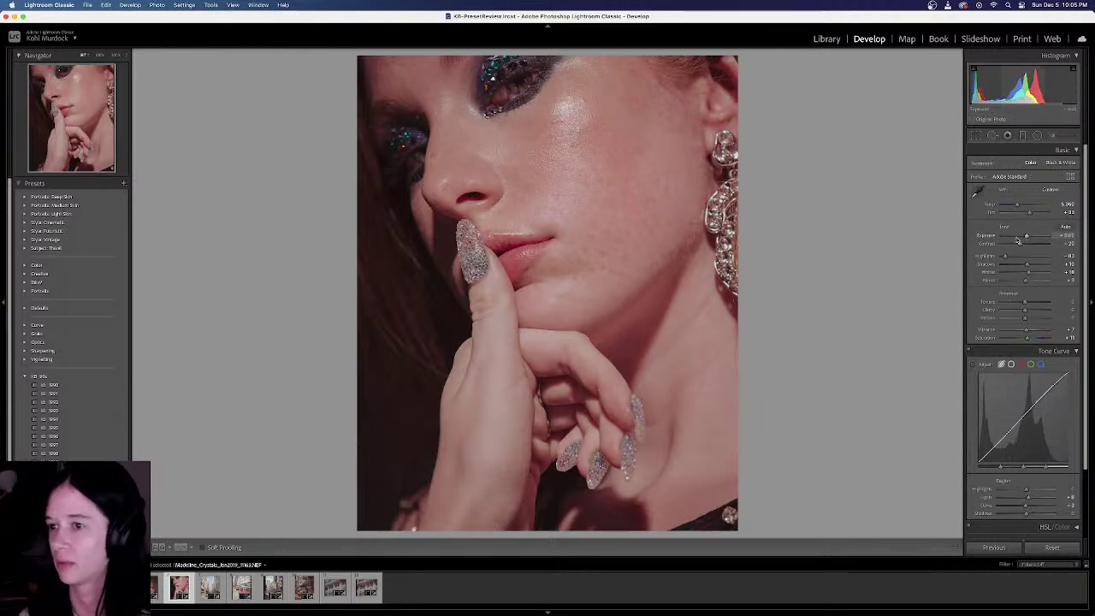
Move the Chrome window out of the way and set the exposure of the Hong Kong red taxi street photo to 0
{"action": "key", "text": "Right"}
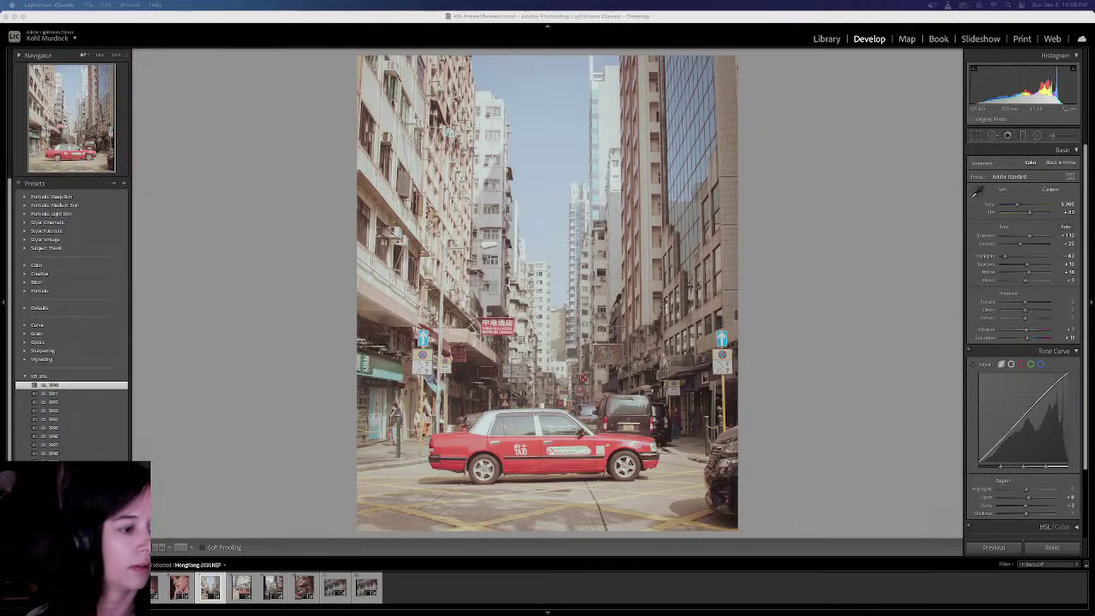
{"action": "left_click_drag", "start_coordinate": [511, 91], "coordinate": [251, 4]}
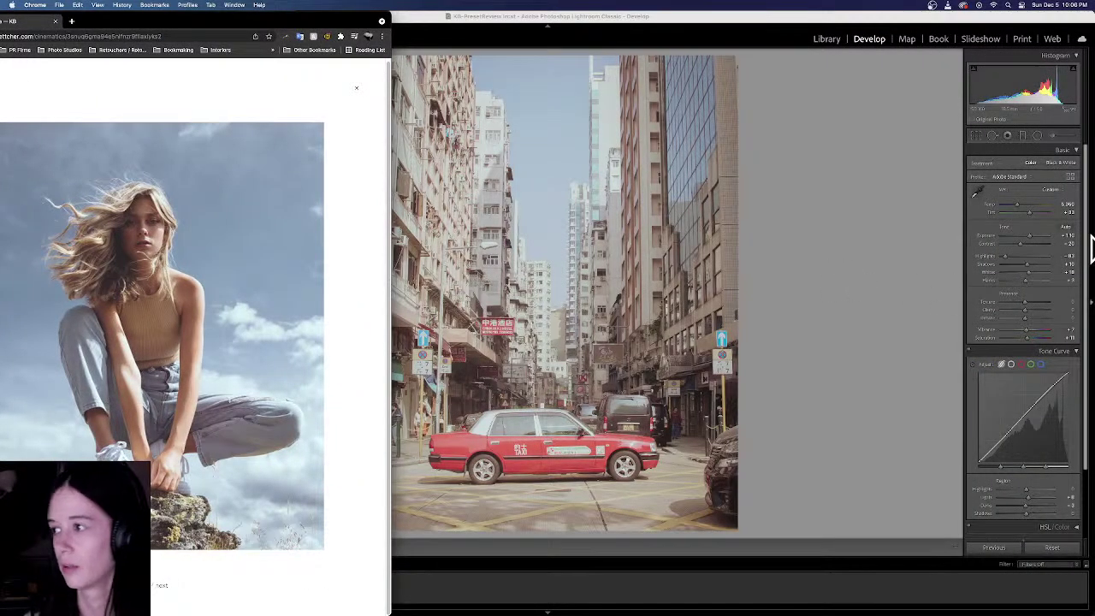
{"action": "left_click_drag", "start_coordinate": [304, 27], "coordinate": [0, 27]}
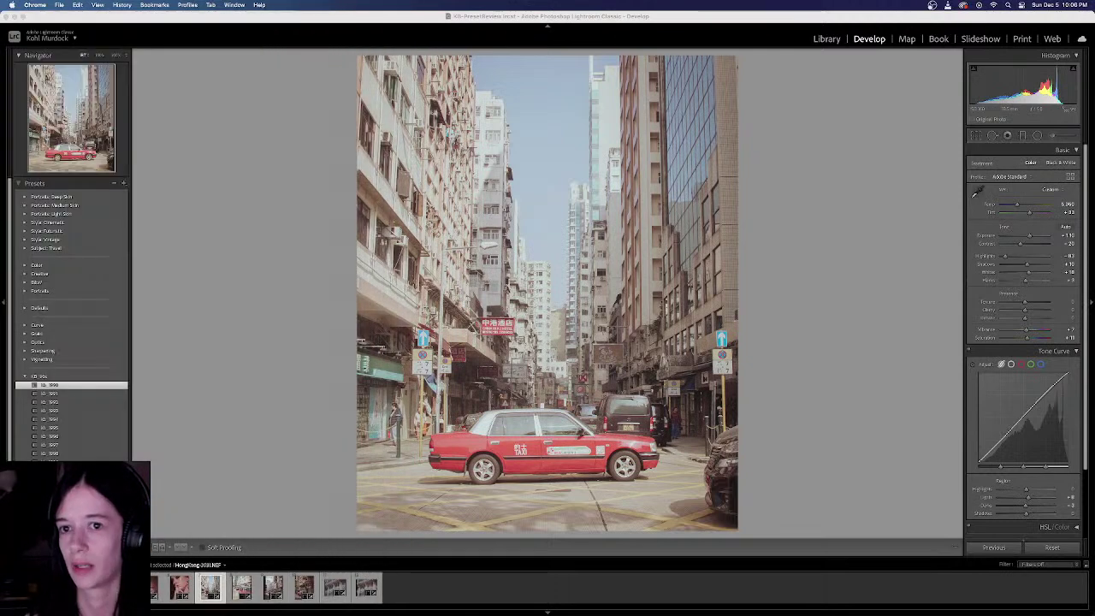
{"action": "left_click", "coordinate": [1063, 236]}
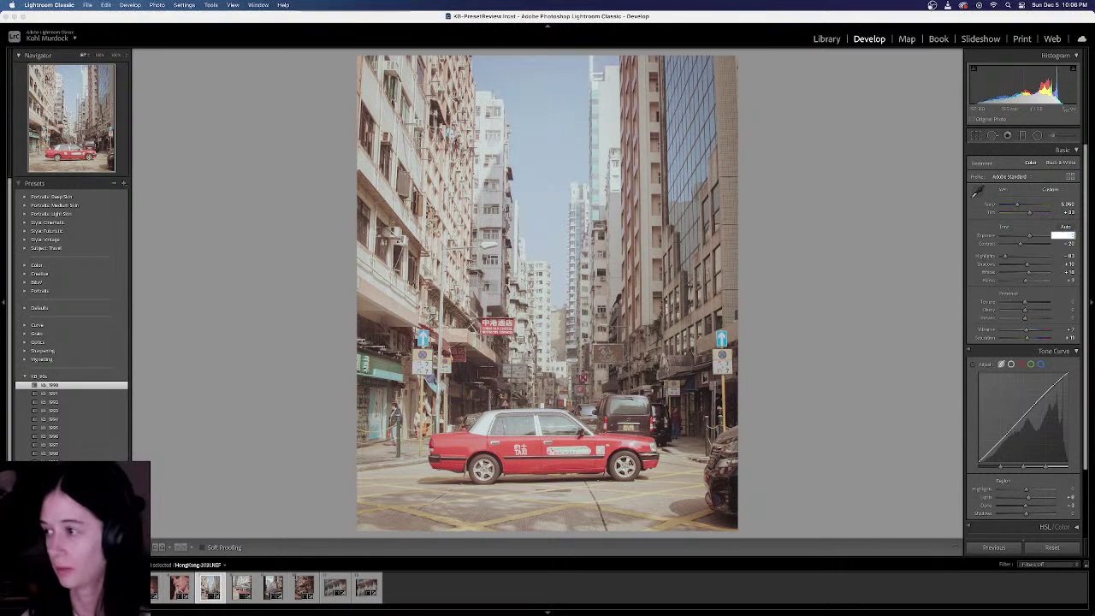
{"action": "type", "text": "0"}
{"action": "key", "text": "Return"}
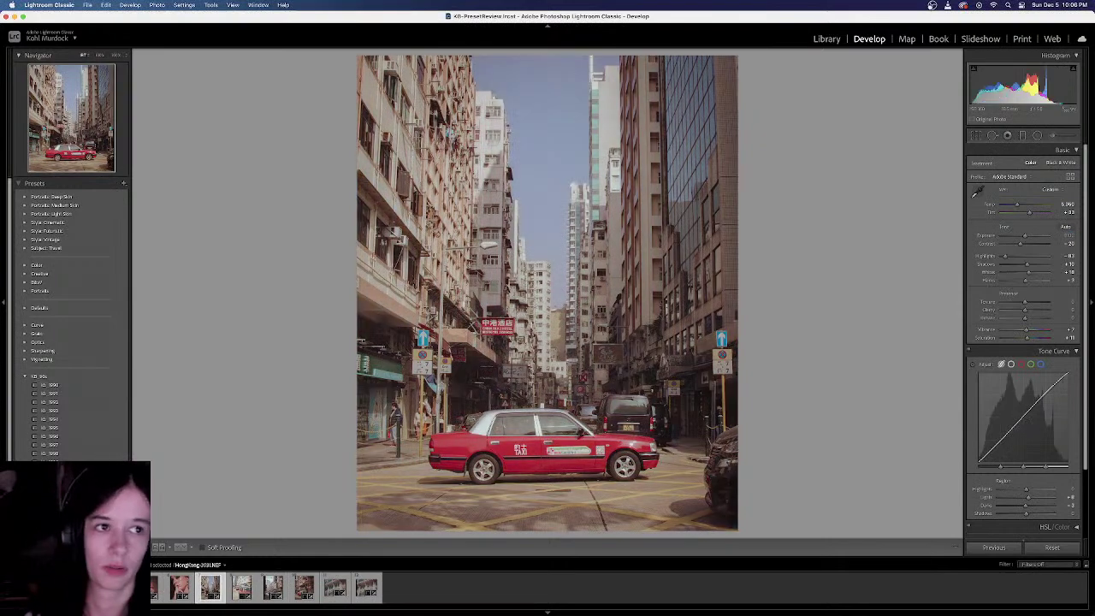
Close the enlarged photo in Chrome, view the preset packs in the website's Preset Shop, and minimize the browser
{"action": "left_click_drag", "start_coordinate": [1, 63], "coordinate": [693, 4]}
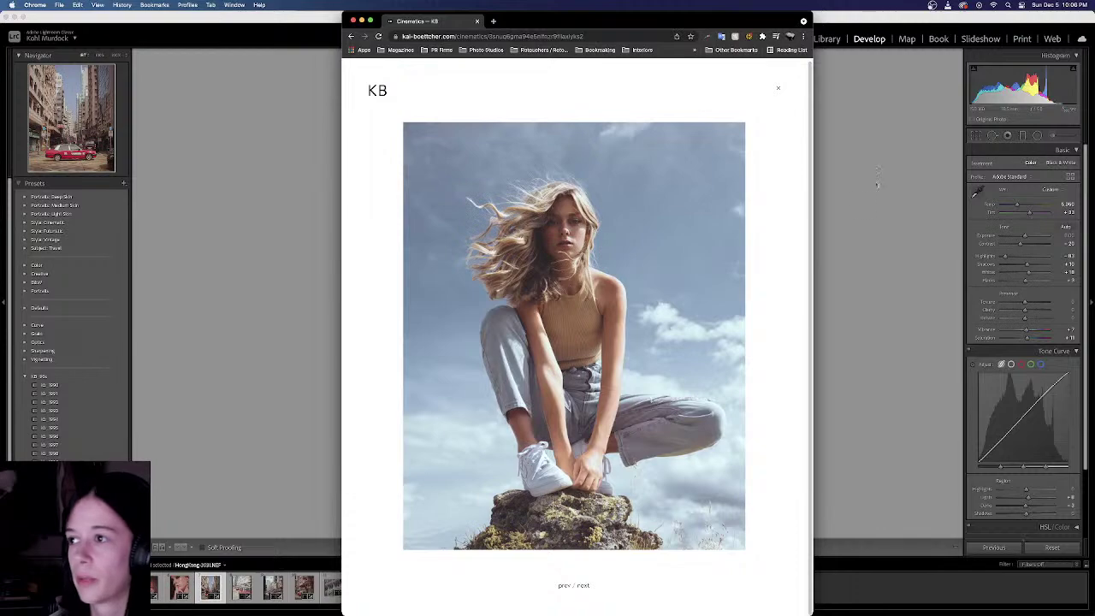
{"action": "left_click", "coordinate": [780, 83]}
{"action": "scroll", "coordinate": [480, 120], "scroll_direction": "up", "scroll_amount": 10}
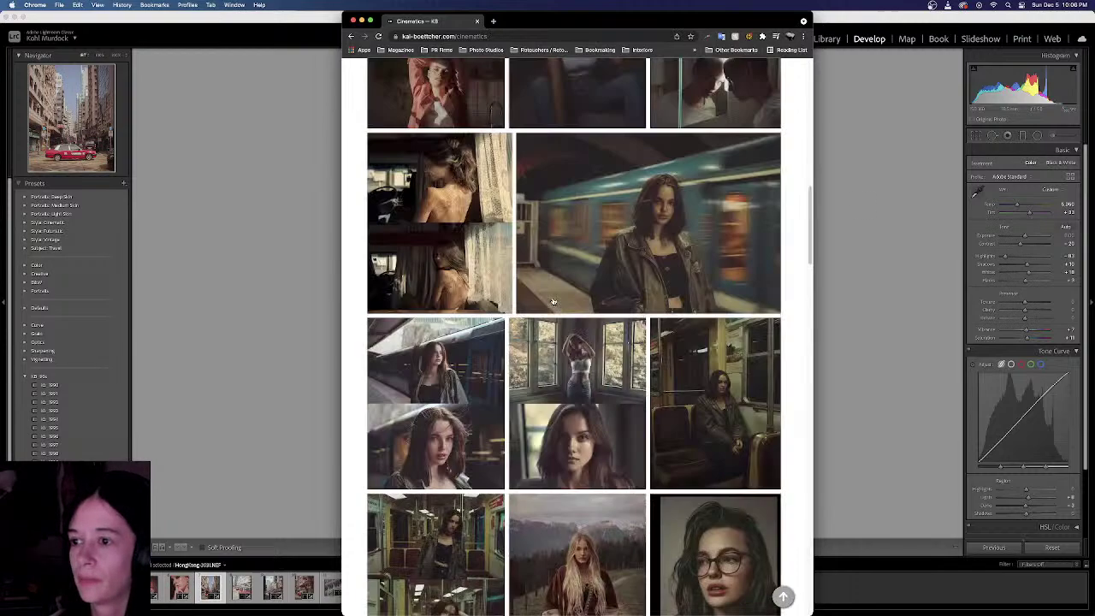
{"action": "left_click", "coordinate": [529, 93]}
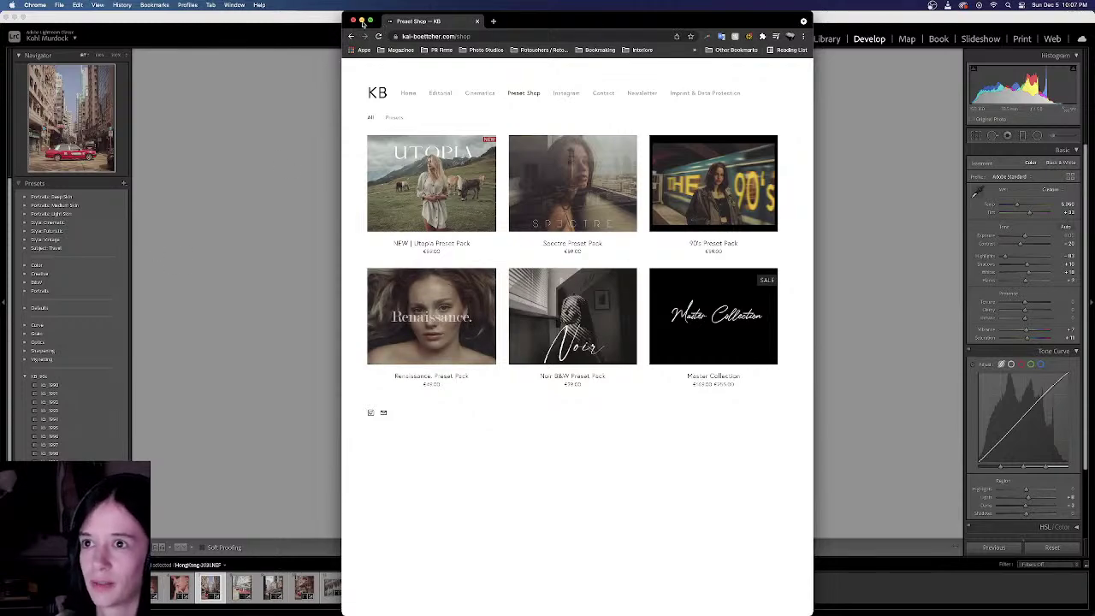
{"action": "left_click", "coordinate": [362, 21]}
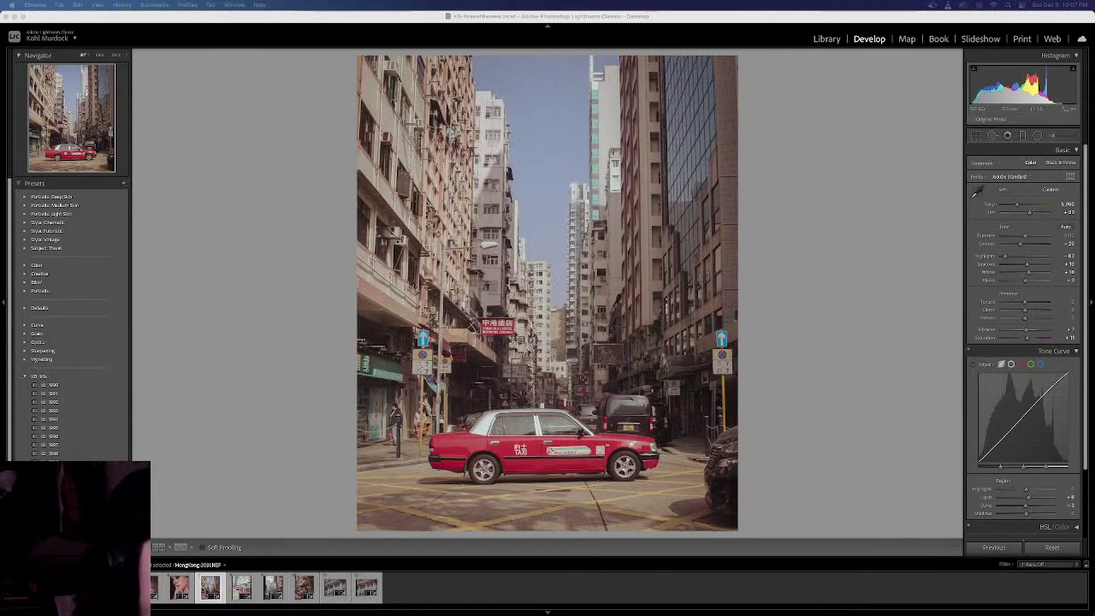
Close the Finder Recents window, uncover the desktop to check the LR_NEW_VERSION folder, and return the Lightroom Classic window to full view
{"action": "key", "text": "super+Tab"}
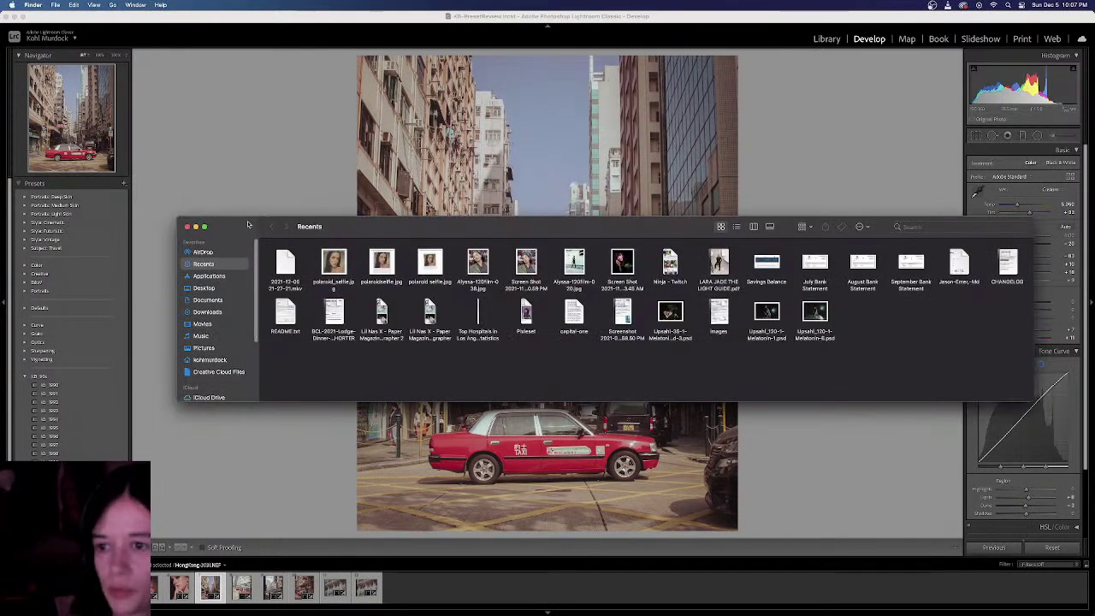
{"action": "key", "text": "super+w"}
{"action": "key", "text": "super+tab"}
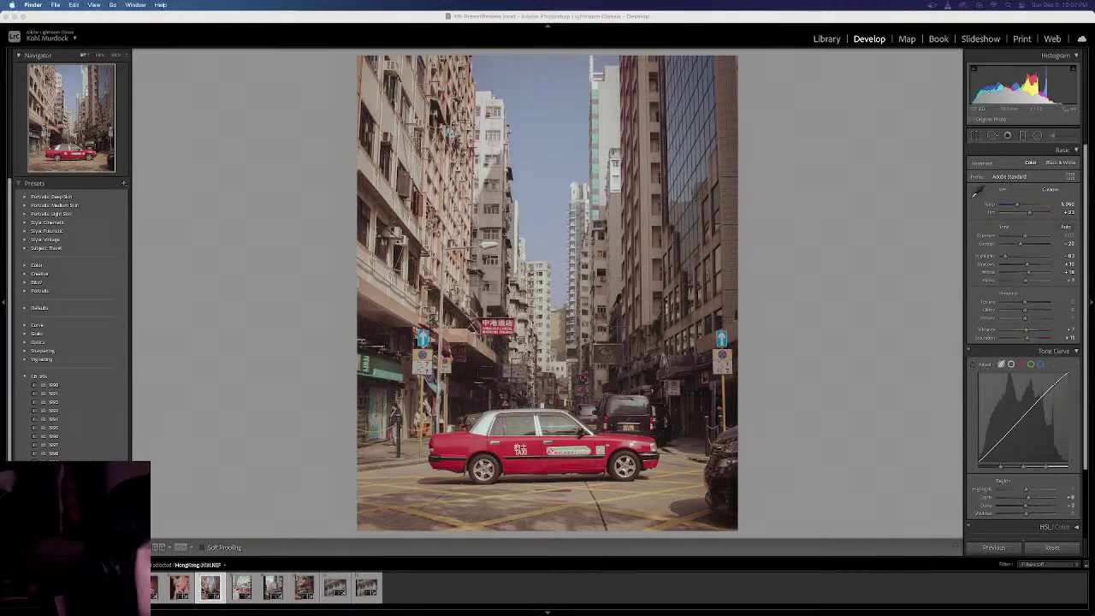
{"action": "left_click_drag", "start_coordinate": [367, 20], "coordinate": [377, 408]}
{"action": "left_click_drag", "start_coordinate": [2, 290], "coordinate": [975, 118]}
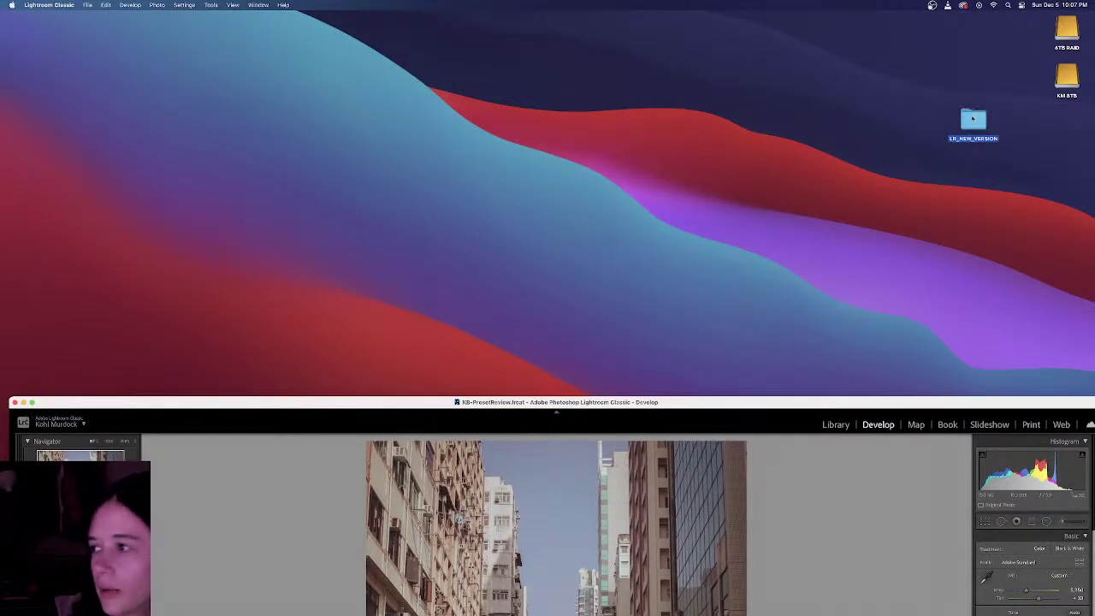
{"action": "left_click_drag", "start_coordinate": [727, 410], "coordinate": [703, 17]}
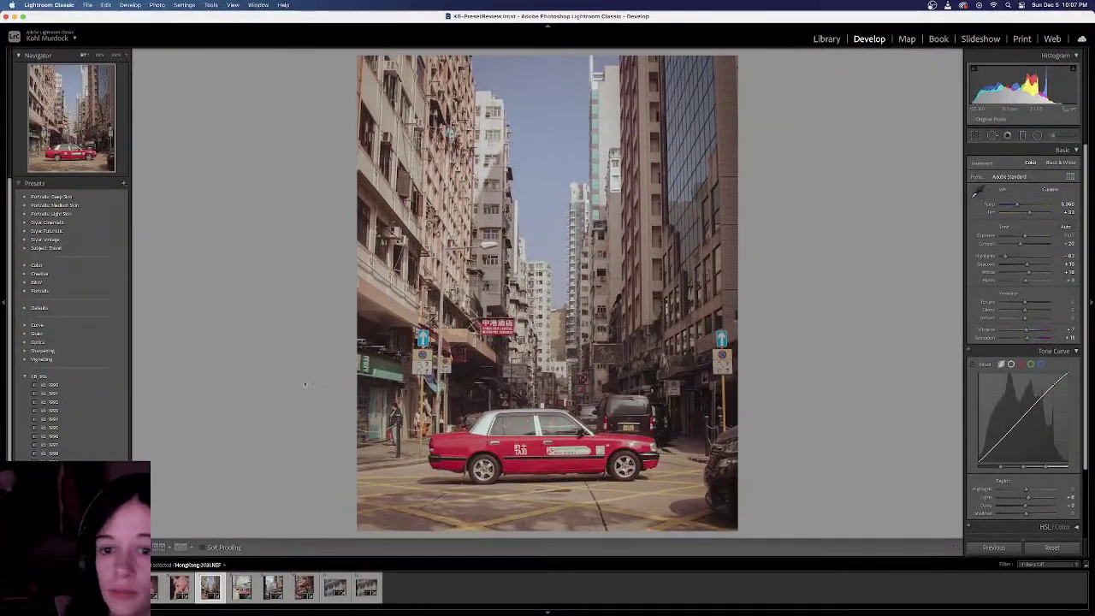
Import the additional presets, rename their User Presets group to KB_REN, and collapse that group
{"action": "left_click", "coordinate": [124, 184]}
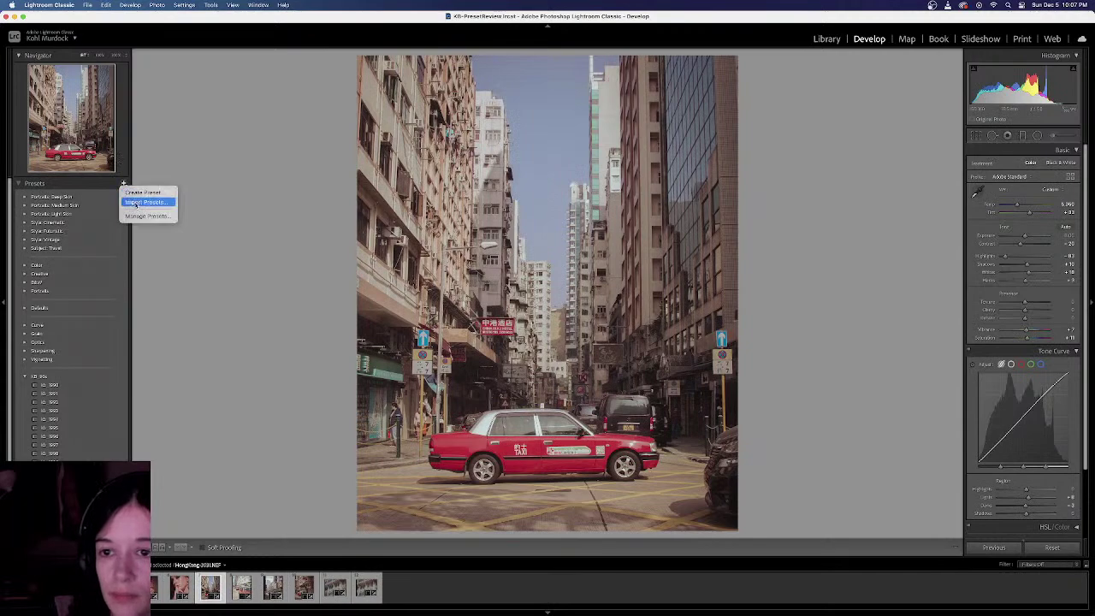
{"action": "left_click", "coordinate": [134, 202]}
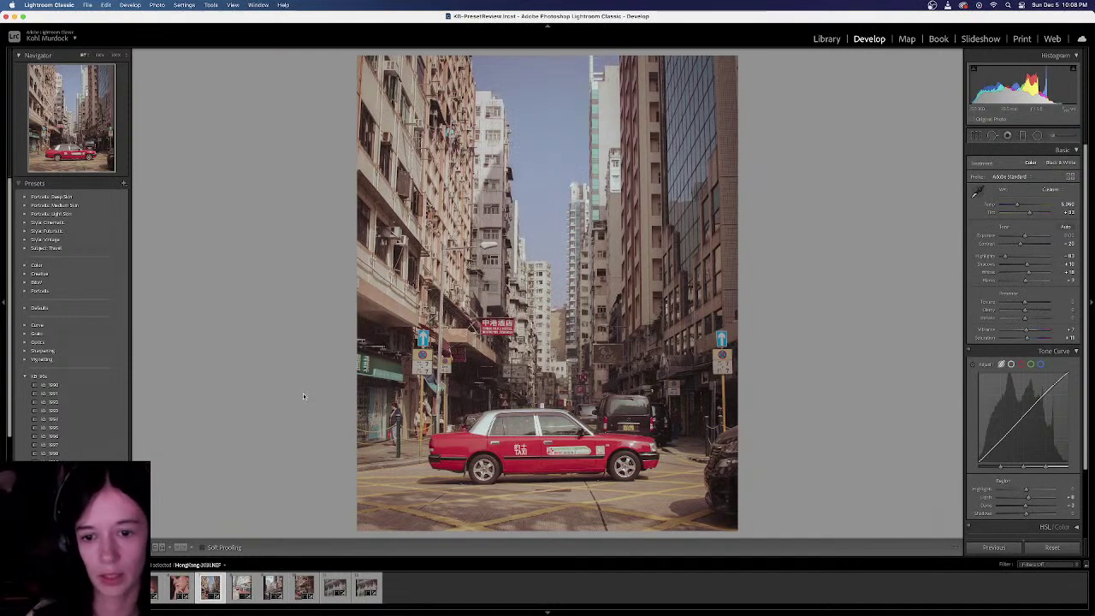
{"action": "scroll", "coordinate": [77, 386], "scroll_direction": "down", "scroll_amount": 3}
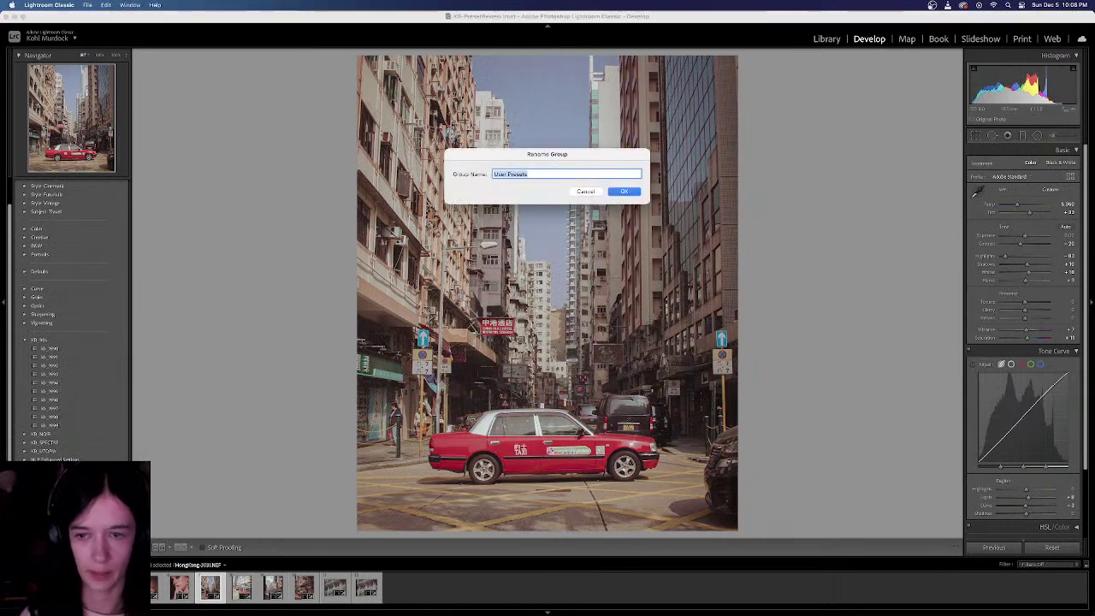
{"action": "type", "text": "KB_REN"}
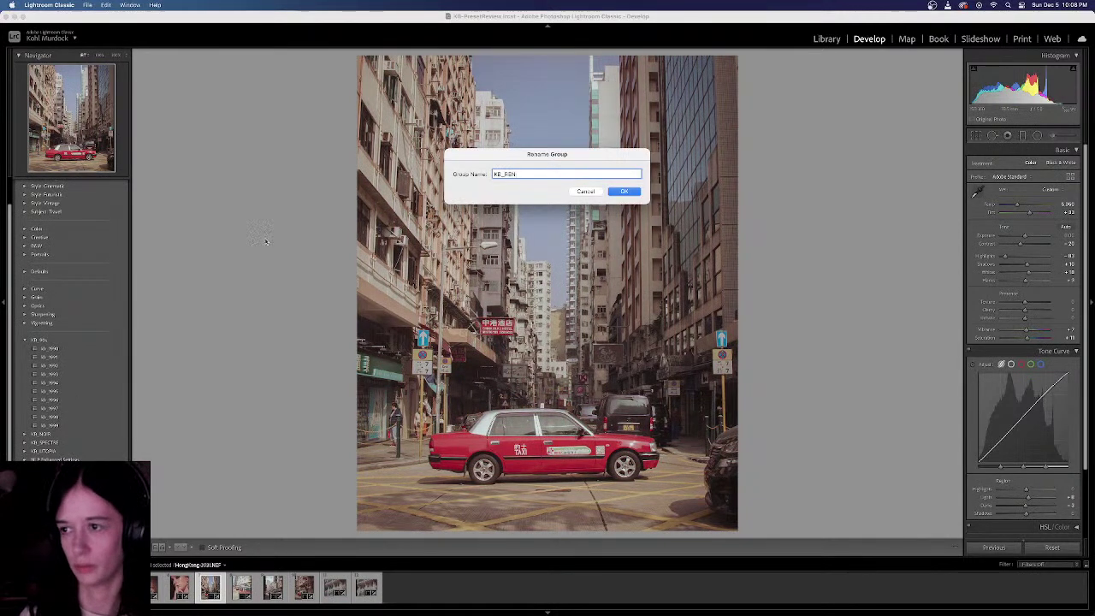
{"action": "left_click", "coordinate": [622, 190]}
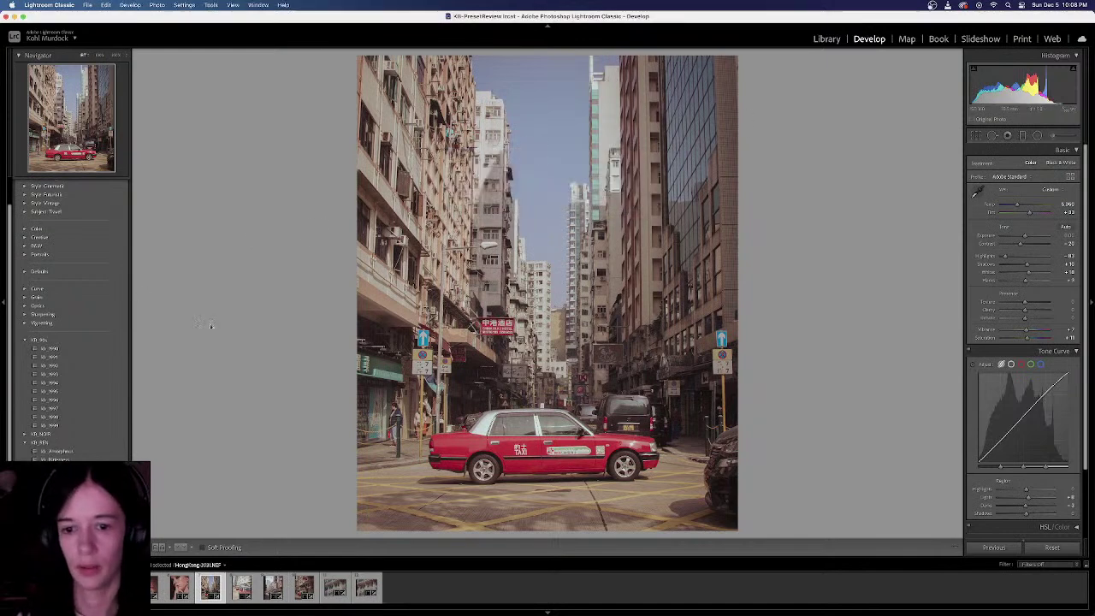
{"action": "left_click", "coordinate": [25, 443]}
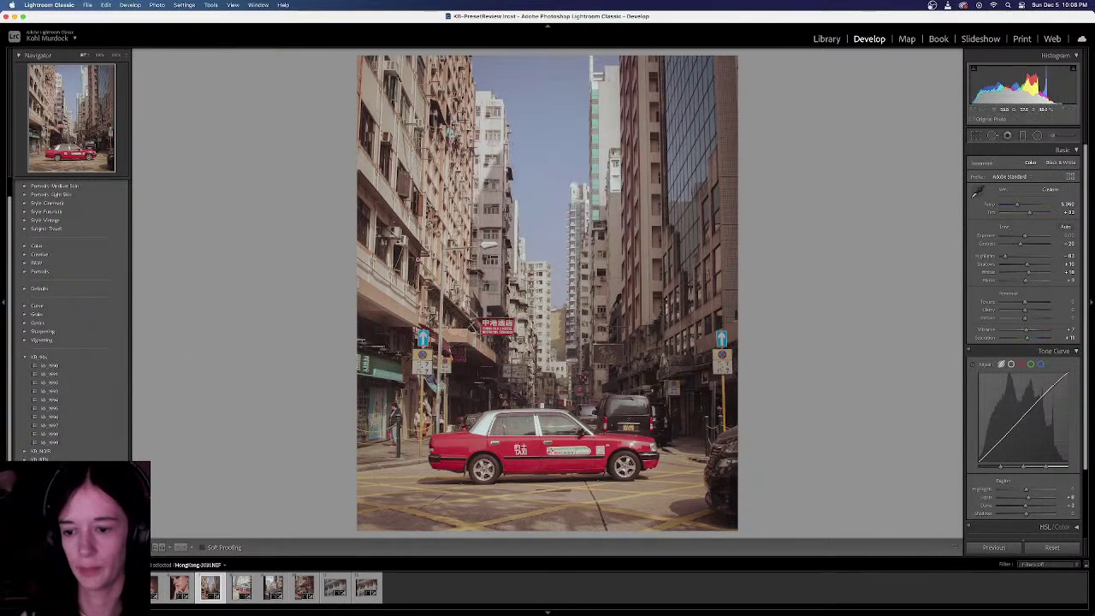
Compare the Singapore building with coloured shutters before and after kb_1990, and open the Hong Kong photo with the row of red taxis
{"action": "left_click", "coordinate": [523, 580]}
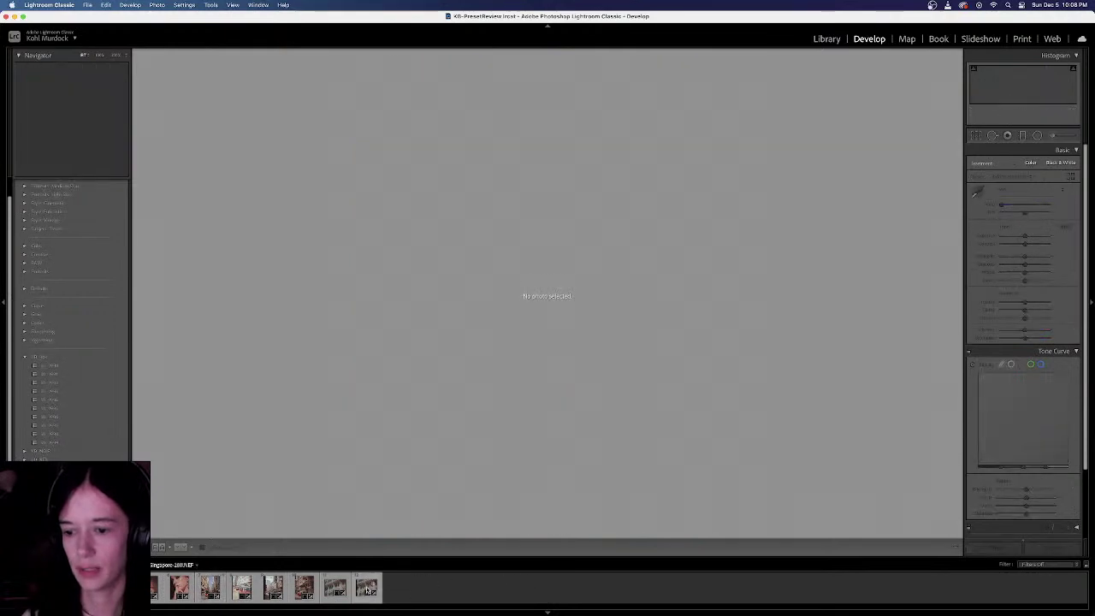
{"action": "left_click", "coordinate": [337, 588]}
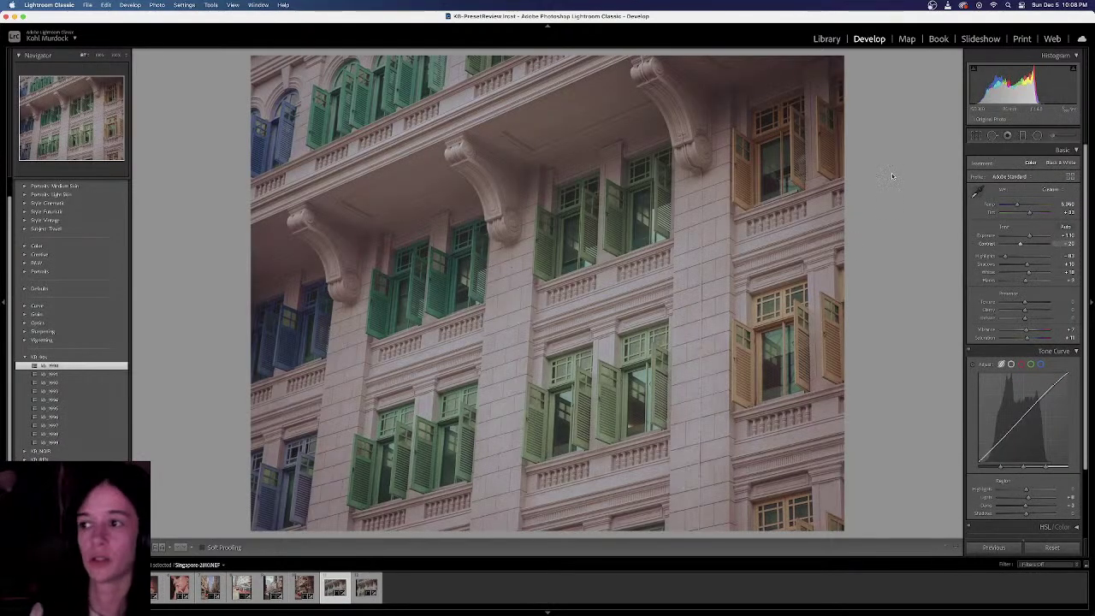
{"action": "key", "text": "backslash"}
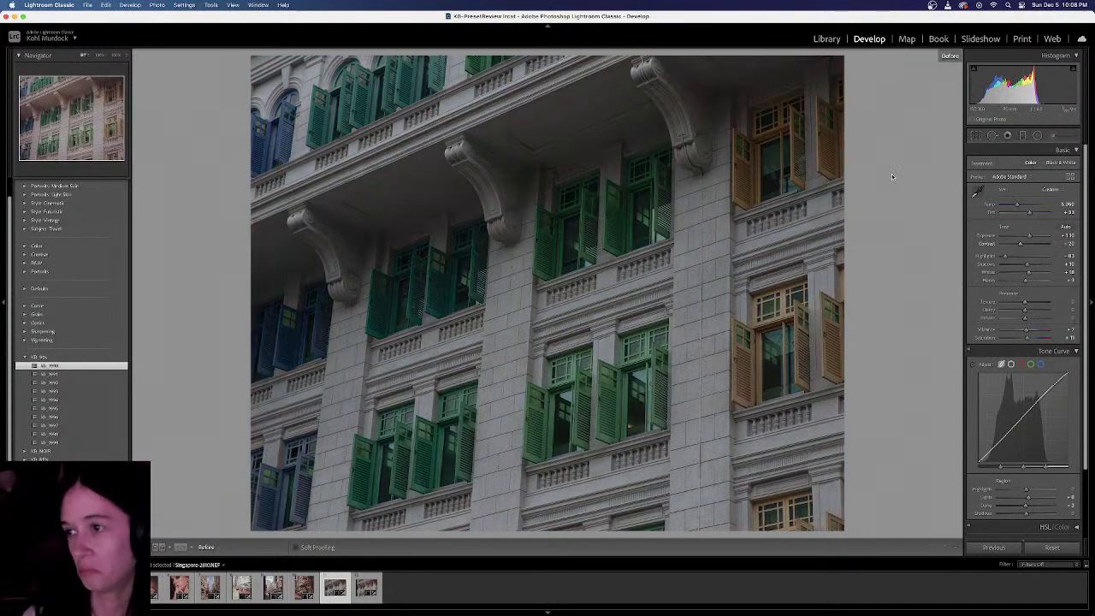
{"action": "key", "text": "backslash"}
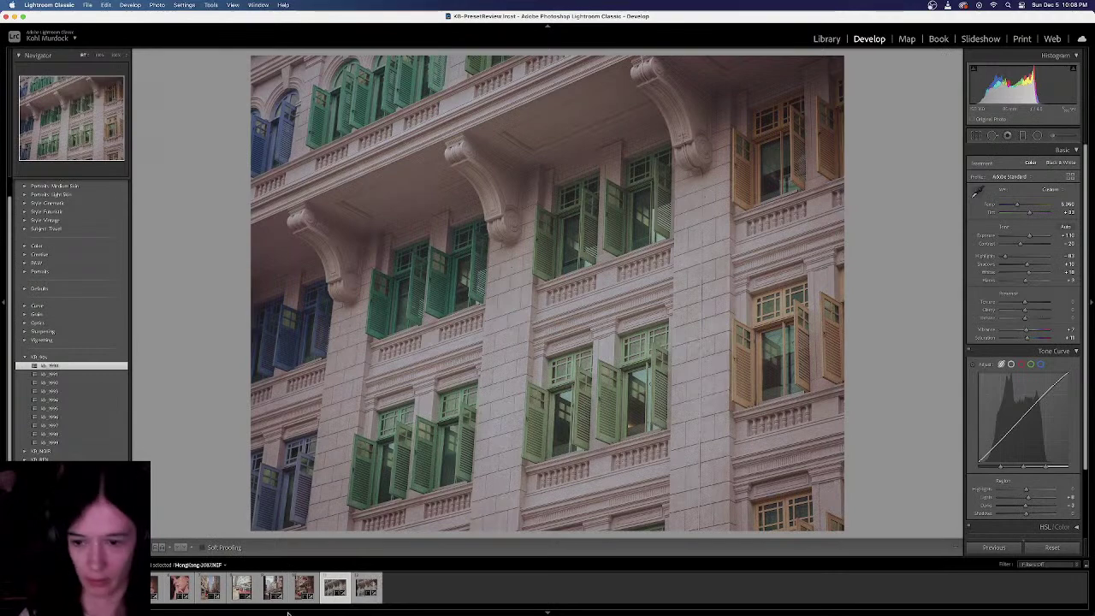
{"action": "left_click", "coordinate": [243, 586]}
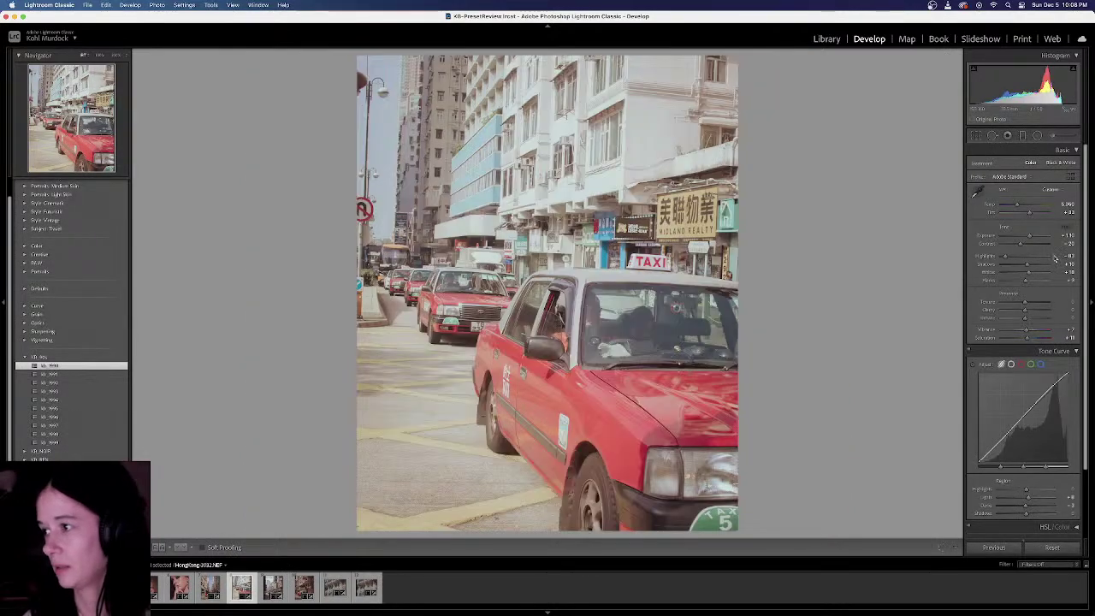
Set the exposure of the Hong Kong photo with the red taxis to 0
{"action": "left_click", "coordinate": [1063, 235]}
{"action": "type", "text": "0"}
{"action": "key", "text": "Return"}
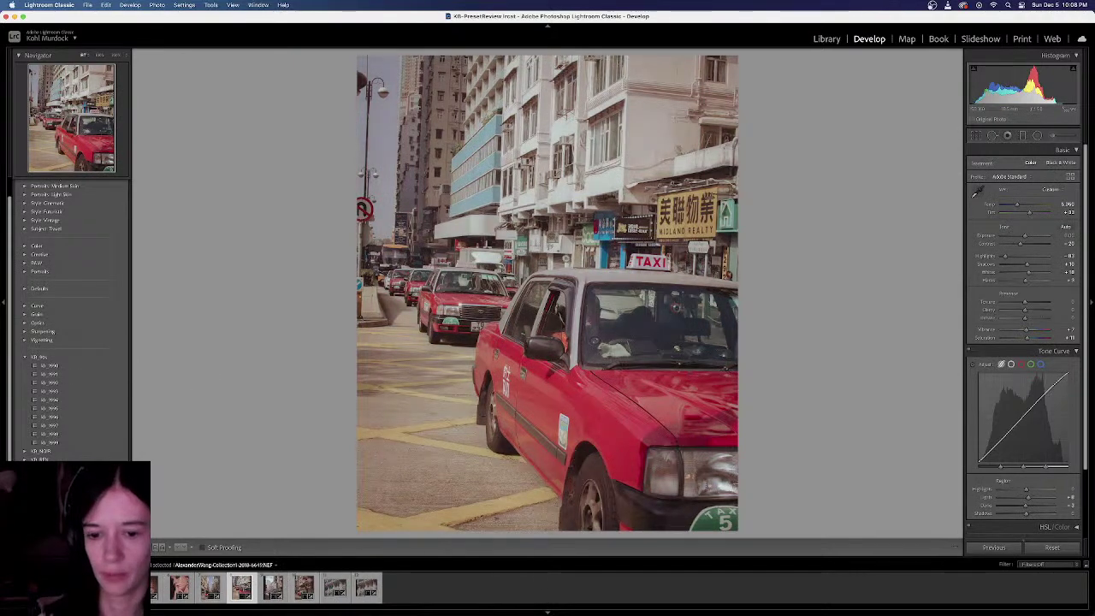
Open the red-haired portrait with the raised hand, set its white balance to As Shot, and raise its exposure to about +0.60
{"action": "left_click", "coordinate": [117, 586]}
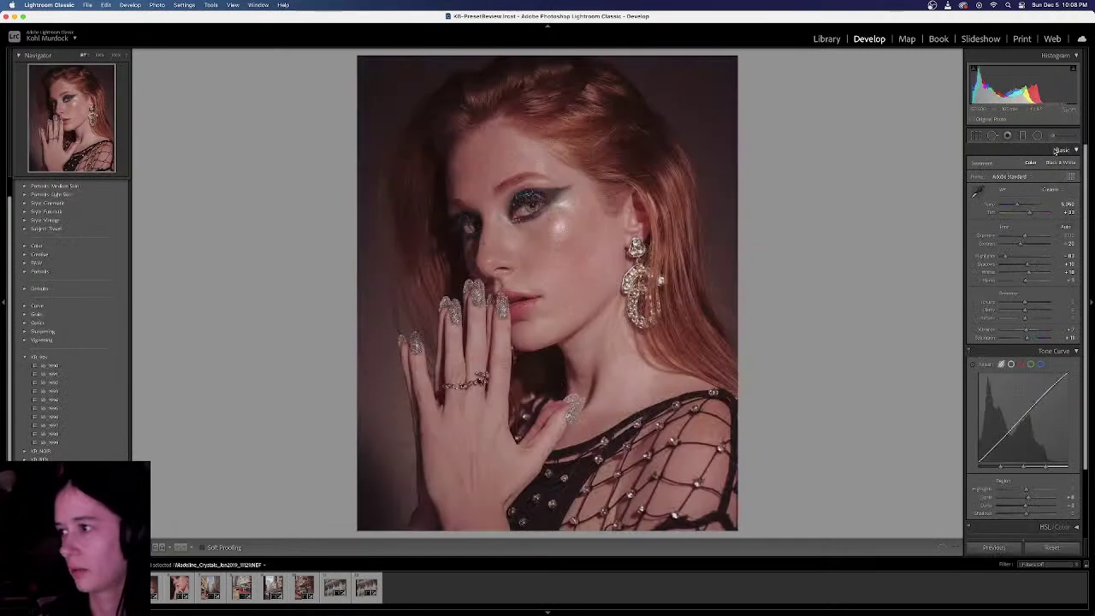
{"action": "left_click_drag", "start_coordinate": [1026, 238], "coordinate": [1029, 238]}
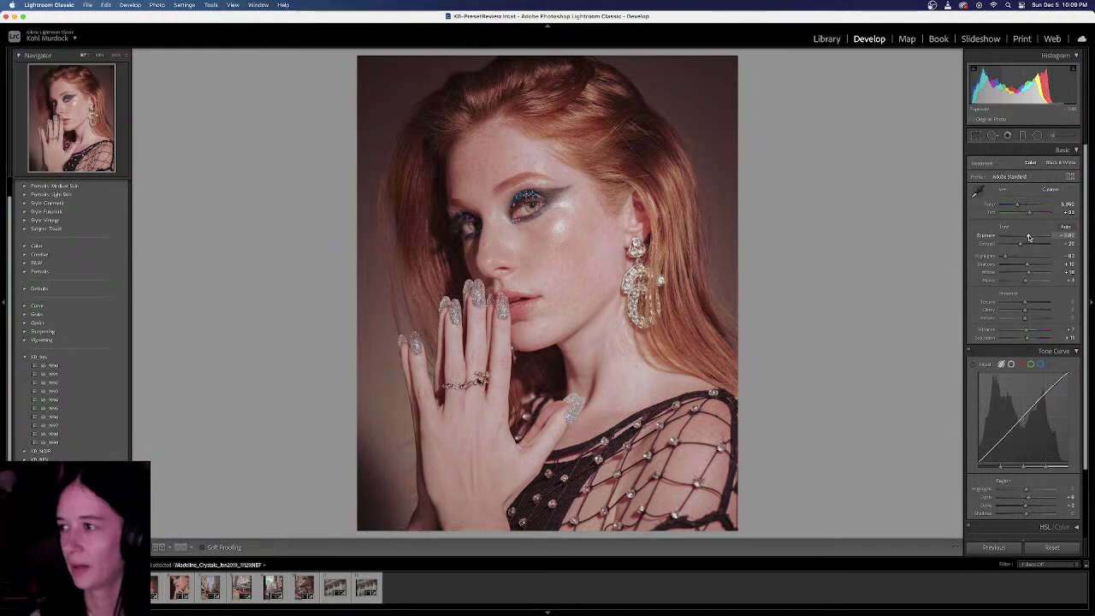
{"action": "left_click", "coordinate": [1057, 190]}
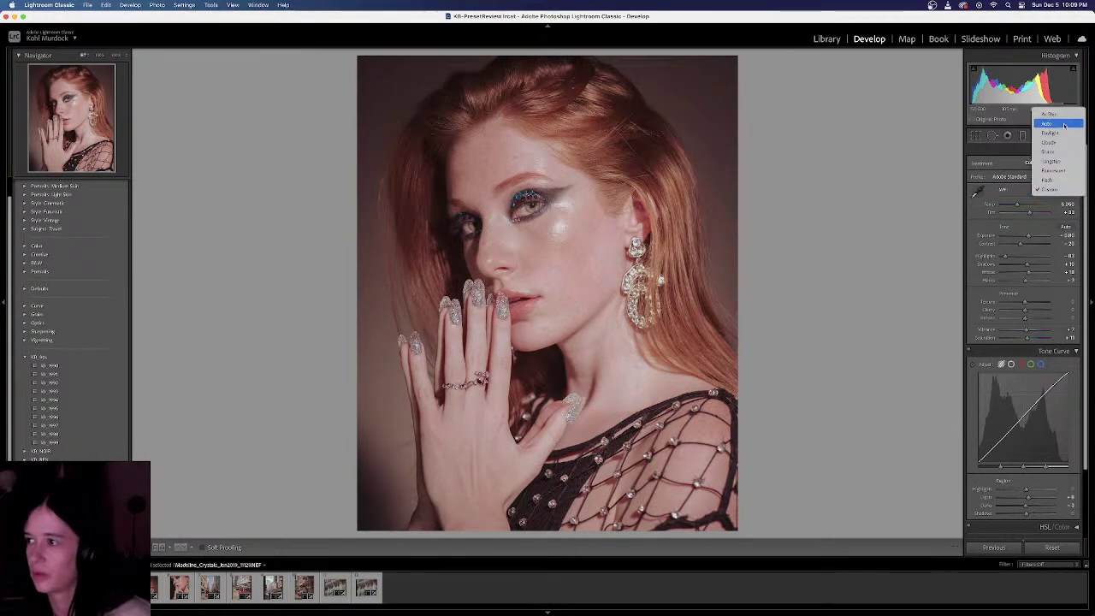
{"action": "left_click", "coordinate": [915, 169]}
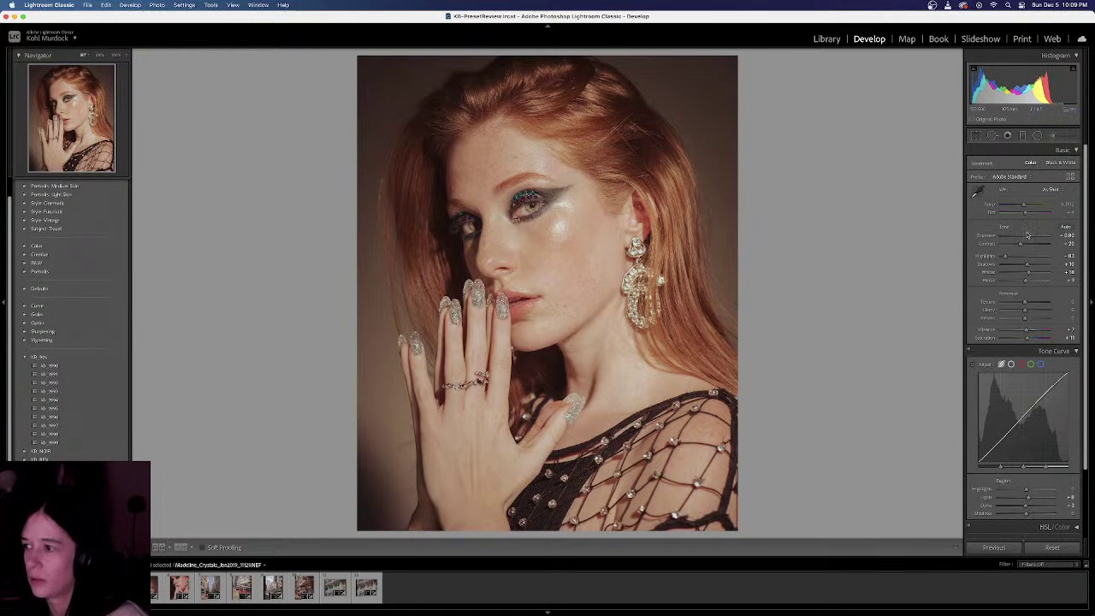
{"action": "left_click_drag", "start_coordinate": [1028, 235], "coordinate": [1027, 237]}
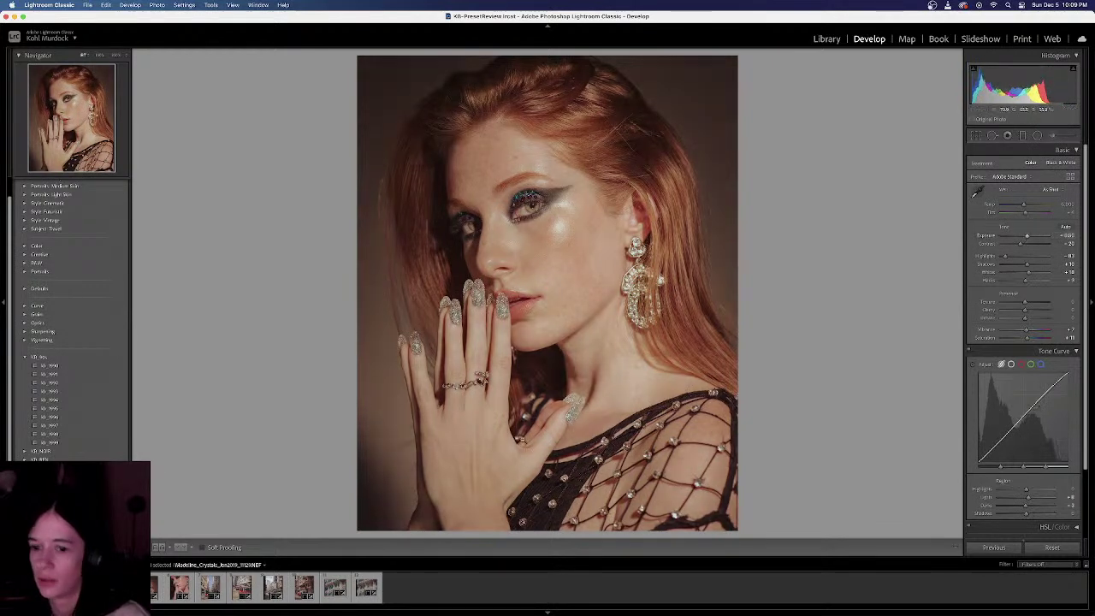
Set the white balance to As Shot on the red-haired portrait with the hand on the shoulder and on the close-up portrait
{"action": "left_click", "coordinate": [155, 586]}
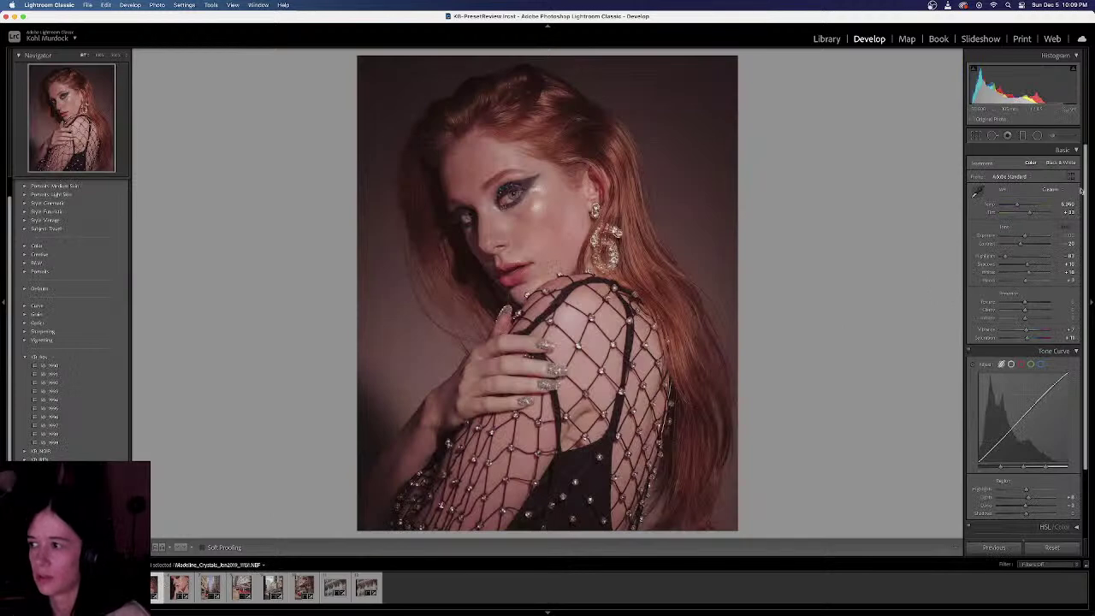
{"action": "left_click", "coordinate": [1052, 191]}
{"action": "left_click", "coordinate": [1052, 114]}
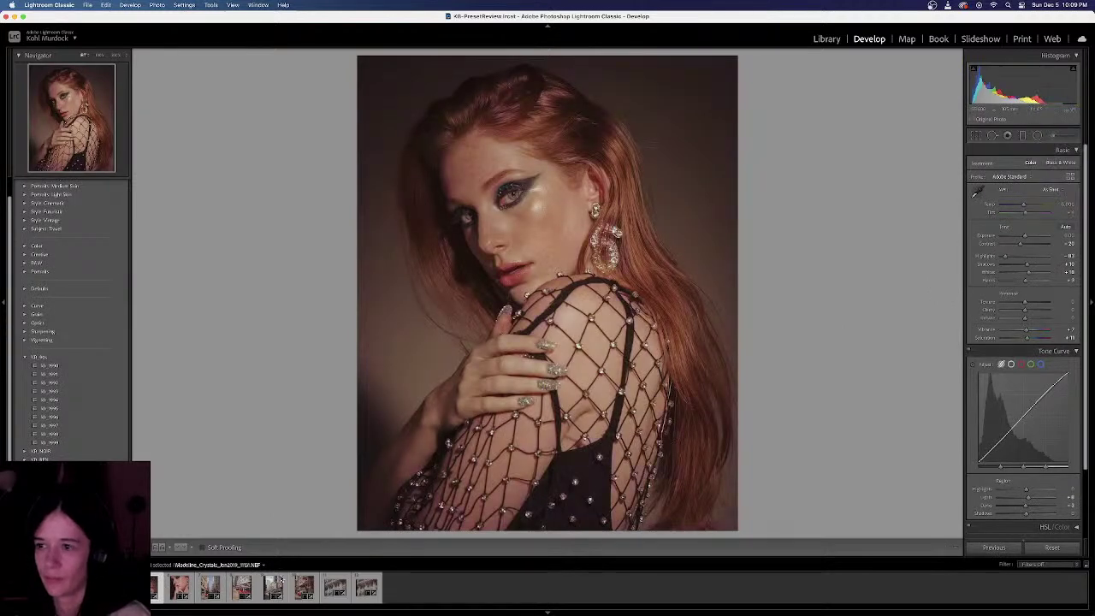
{"action": "left_click", "coordinate": [173, 585]}
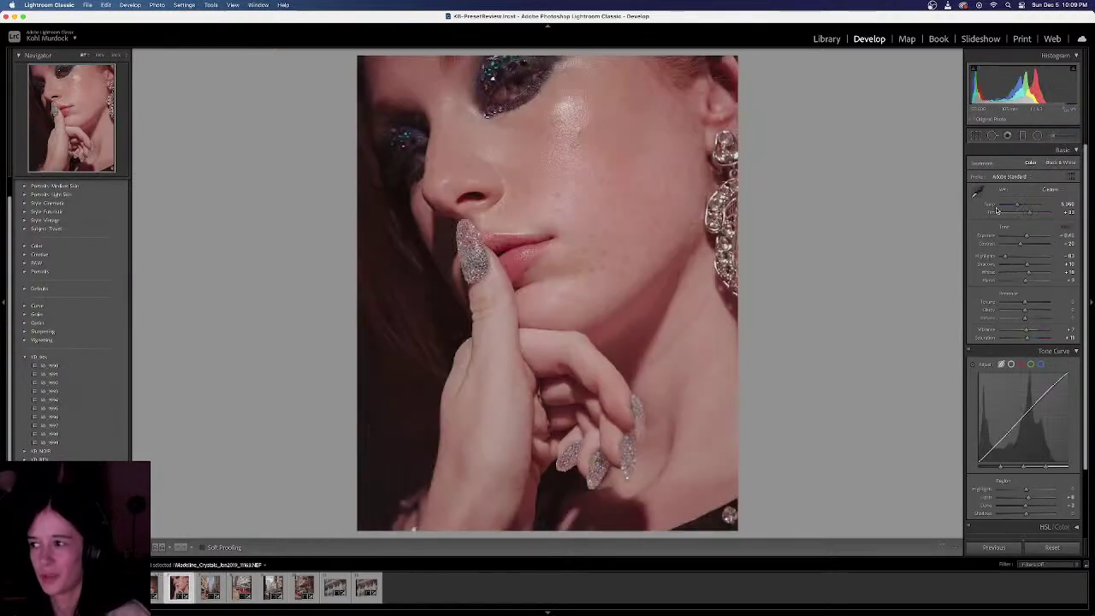
{"action": "left_click", "coordinate": [1052, 189]}
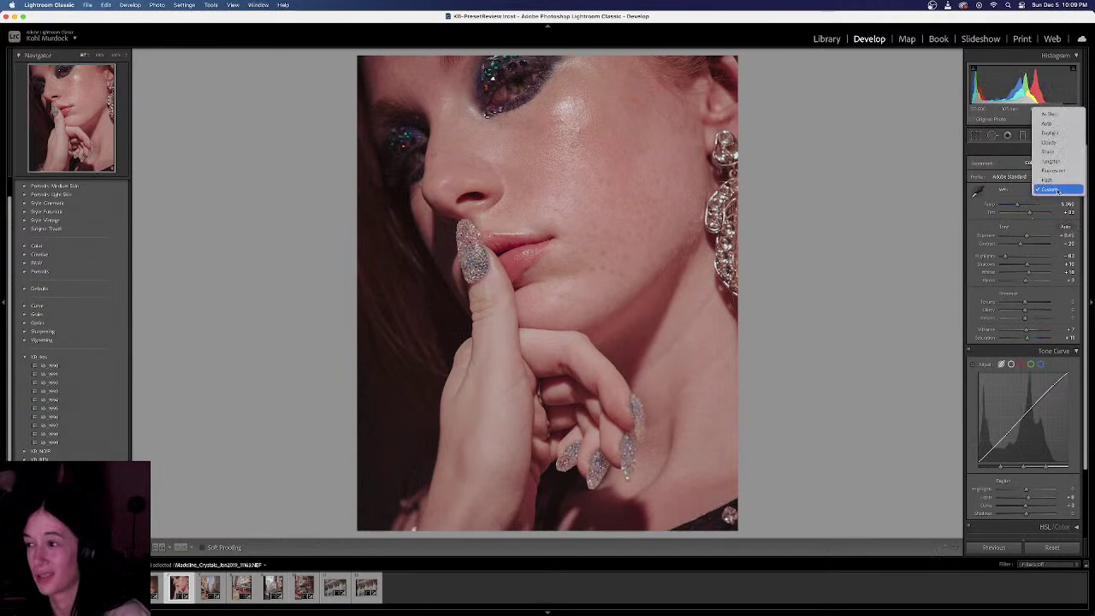
{"action": "left_click", "coordinate": [1062, 115]}
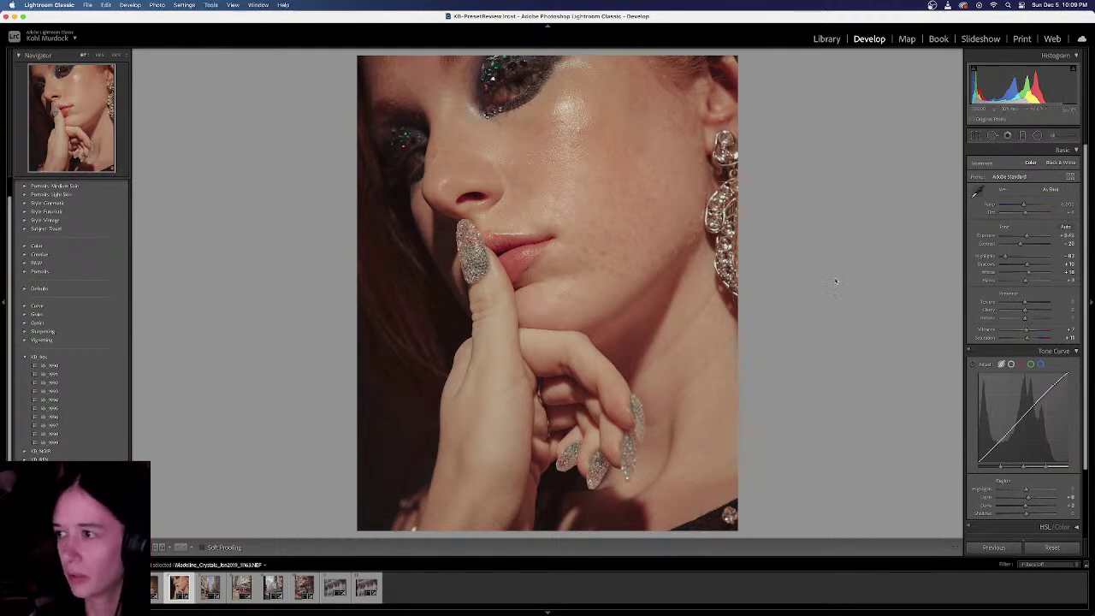
Compare the snowy portrait with the striped headband and white flower garland before and after the preset
{"action": "key", "text": "Right"}
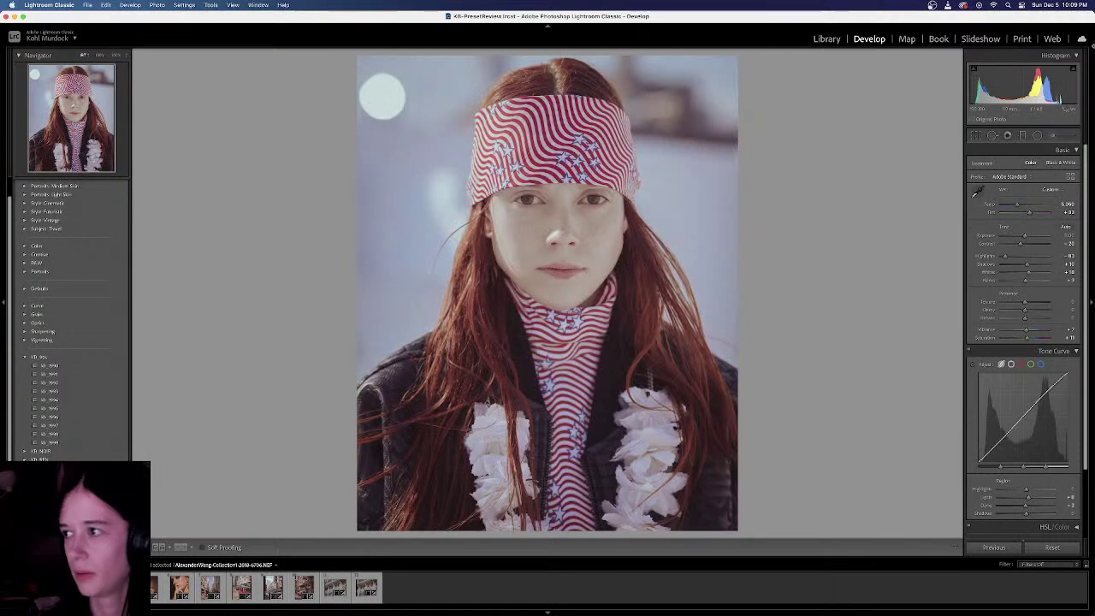
{"action": "key", "text": "backslash"}
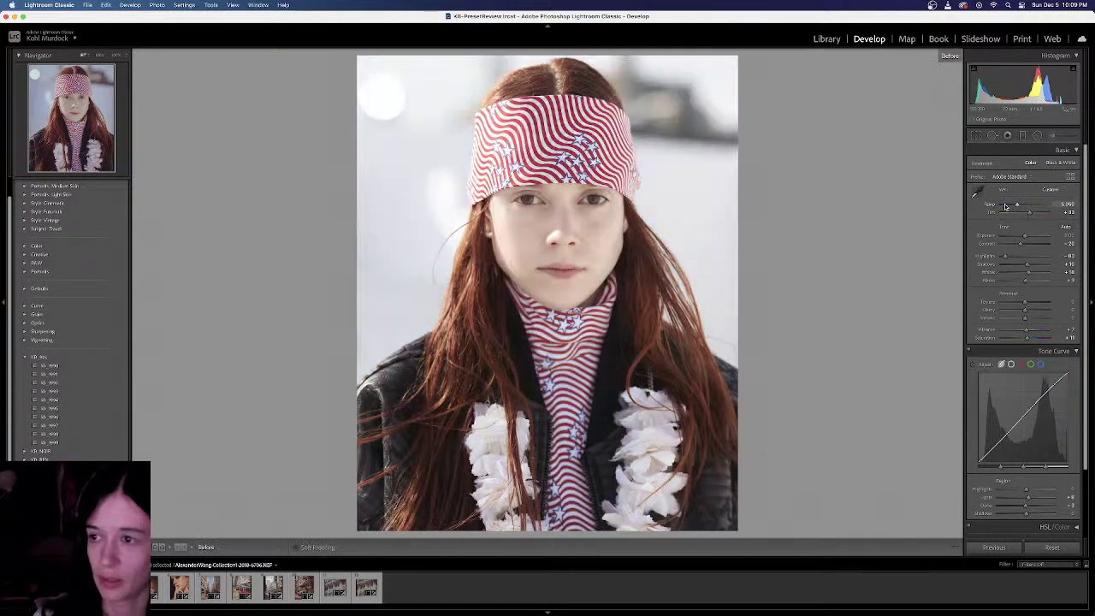
{"action": "key", "text": "backslash"}
Open the dark bandana portrait, reset its exposure to 0, and reposition the crop so the model sits higher in the frame
{"action": "key", "text": "Left"}
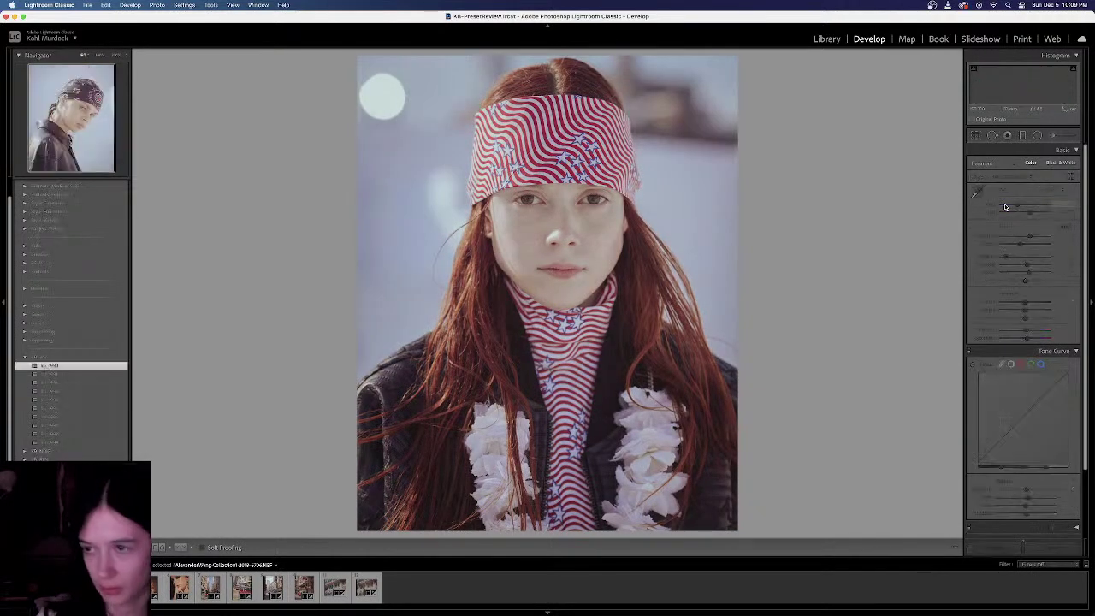
{"action": "left_click", "coordinate": [1064, 235]}
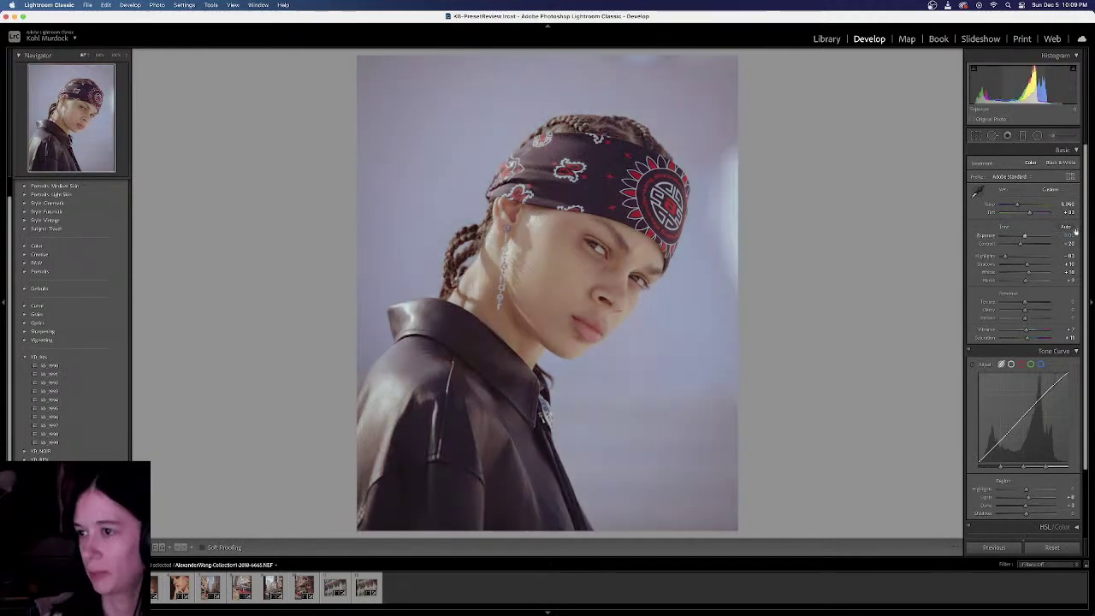
{"action": "key", "text": "r"}
{"action": "left_click_drag", "start_coordinate": [577, 257], "coordinate": [574, 240]}
{"action": "key", "text": "Return"}
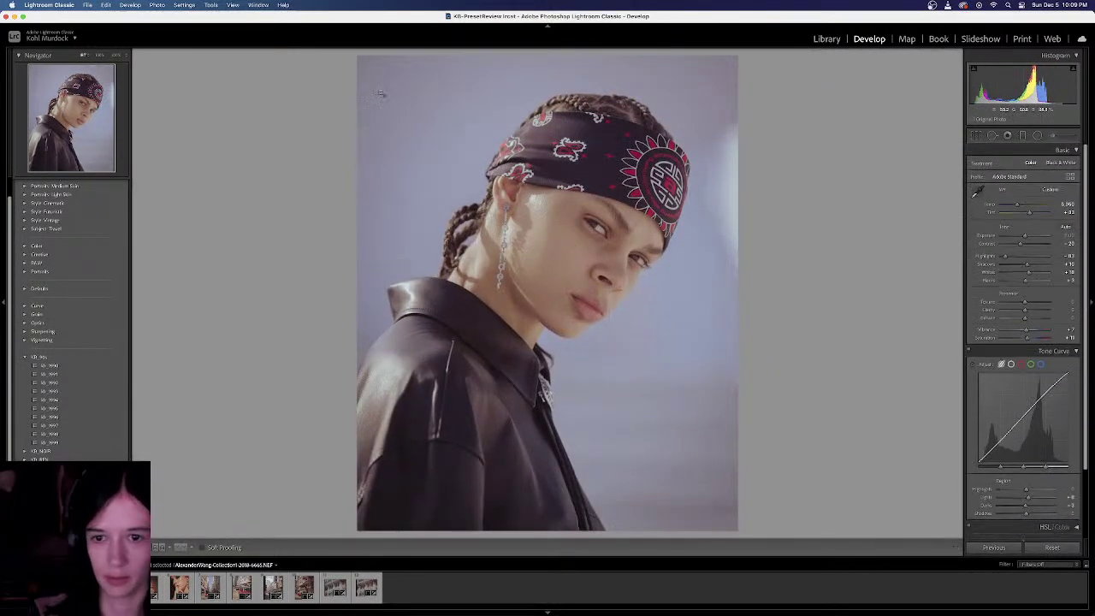
Apply the kb_1991 preset to all photos in the filmstrip and set their exposure to 0
{"action": "left_click", "coordinate": [88, 378]}
{"action": "key", "text": "super+a"}
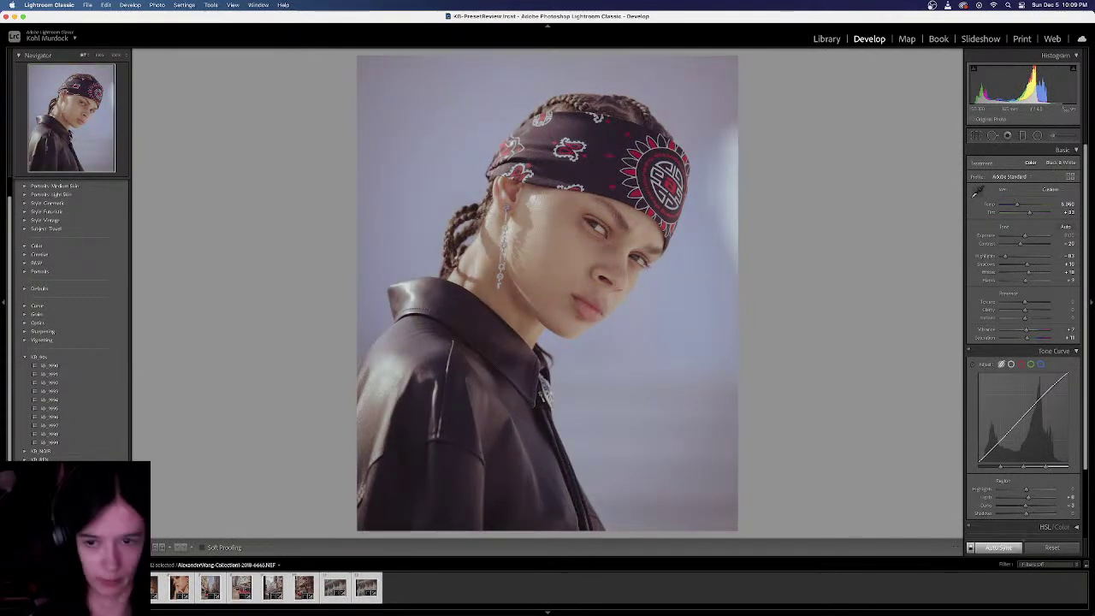
{"action": "left_click", "coordinate": [88, 375]}
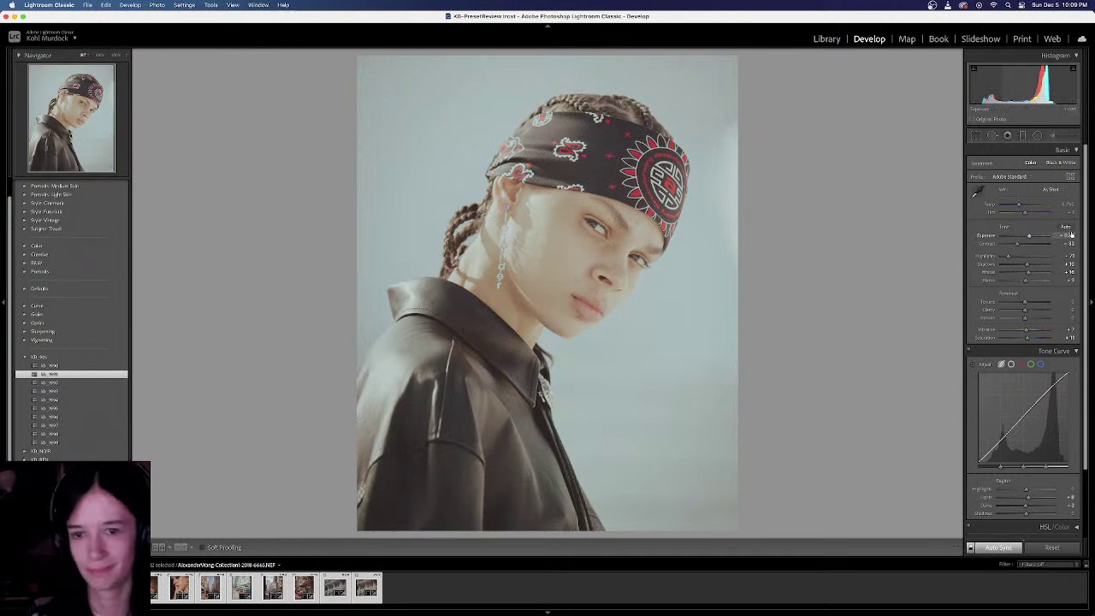
{"action": "left_click", "coordinate": [1069, 235]}
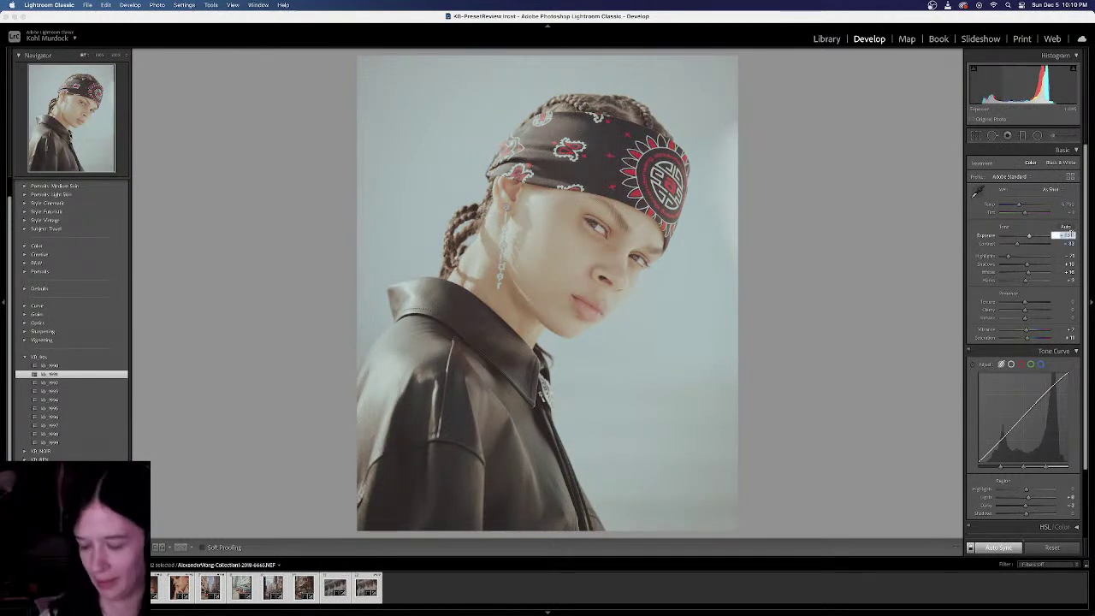
{"action": "type", "text": "0"}
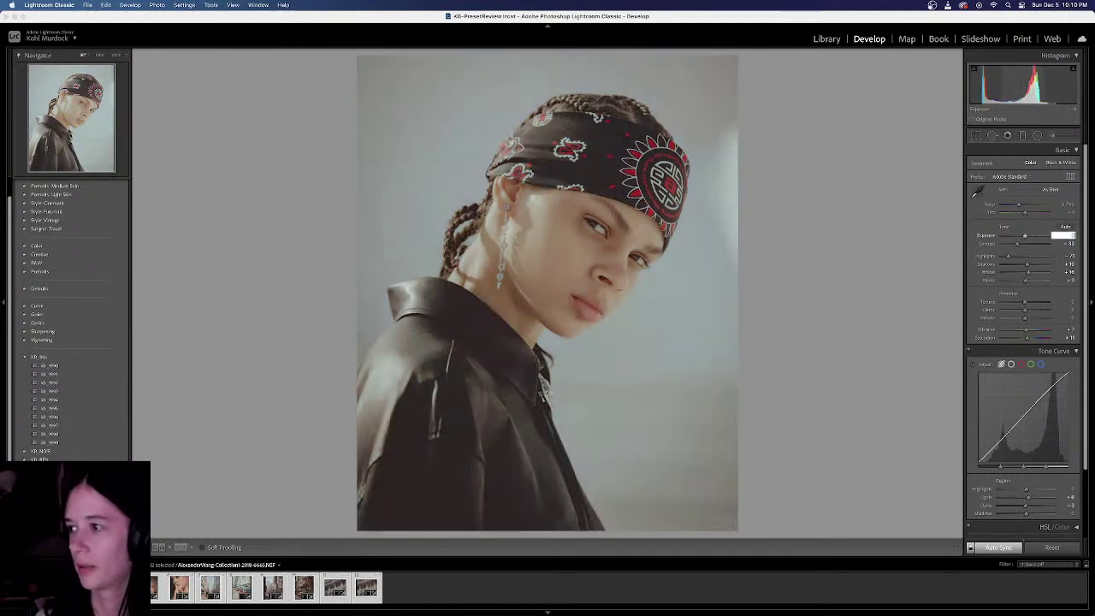
{"action": "left_click", "coordinate": [447, 589]}
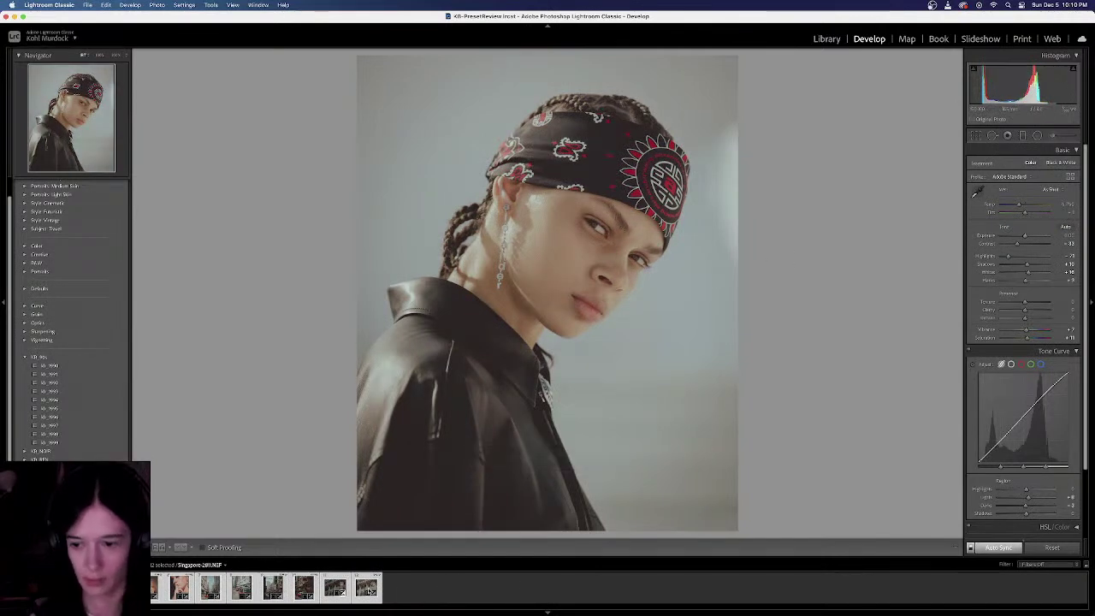
Open the striped headband portrait with the tweed jacket and compare it with and without the Tone Curve adjustments
{"action": "key", "text": "super+z"}
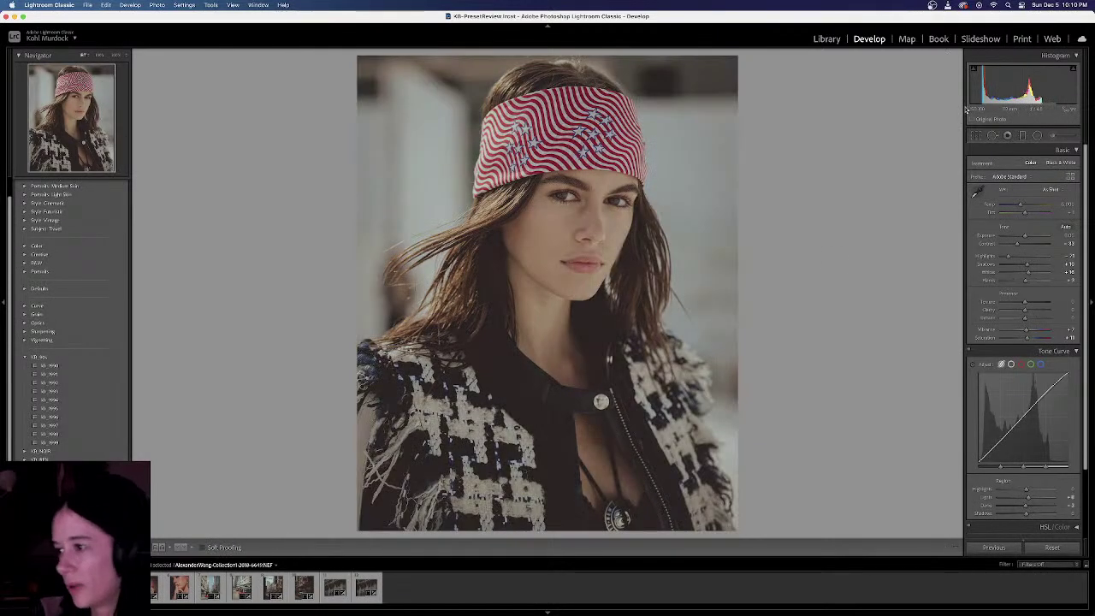
{"action": "scroll", "coordinate": [1077, 385], "scroll_direction": "down", "scroll_amount": 4}
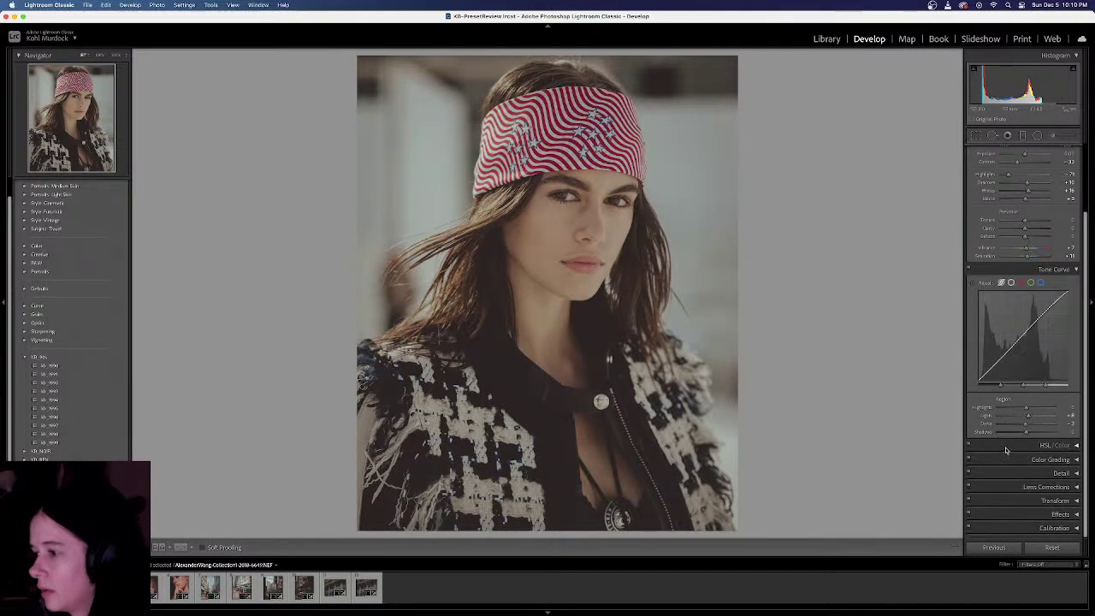
{"action": "left_click", "coordinate": [969, 271]}
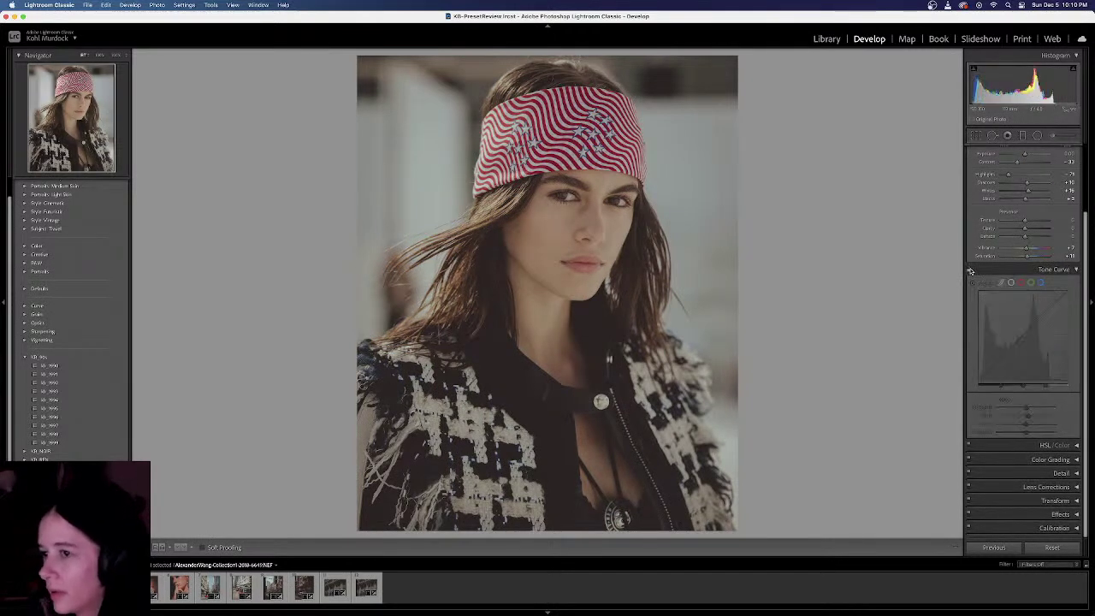
{"action": "left_click", "coordinate": [970, 271]}
{"action": "left_click", "coordinate": [969, 271]}
{"action": "left_click", "coordinate": [970, 271]}
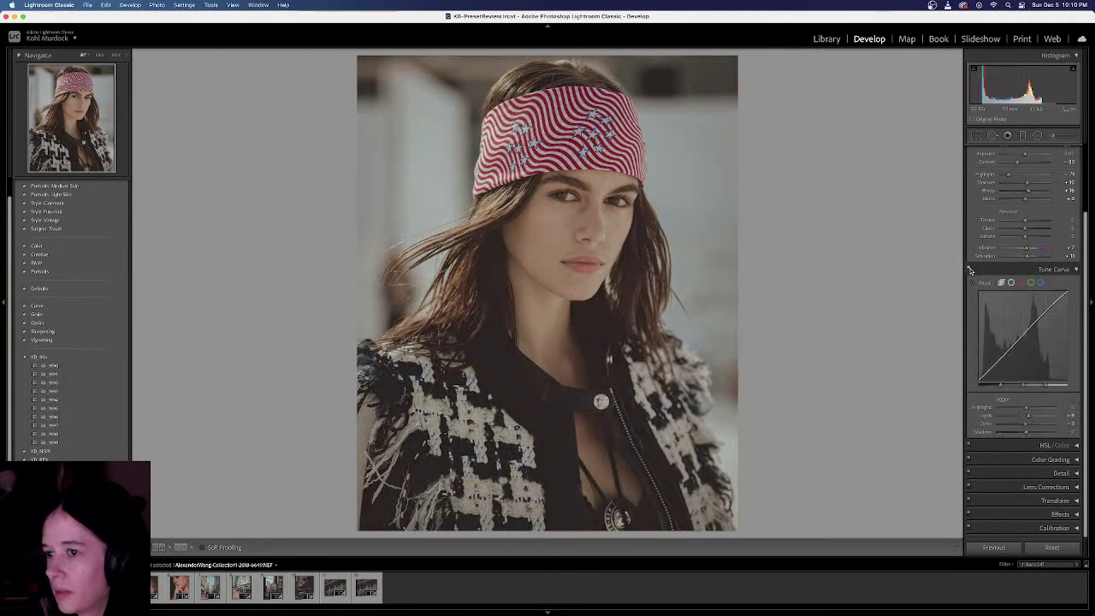
{"action": "left_click", "coordinate": [970, 271]}
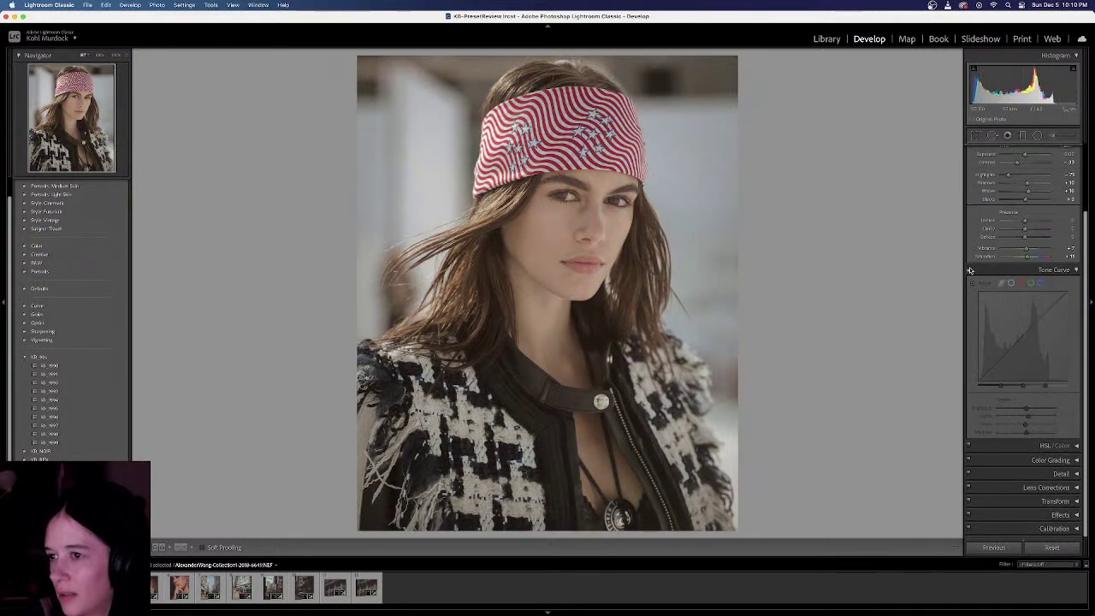
{"action": "left_click", "coordinate": [970, 271]}
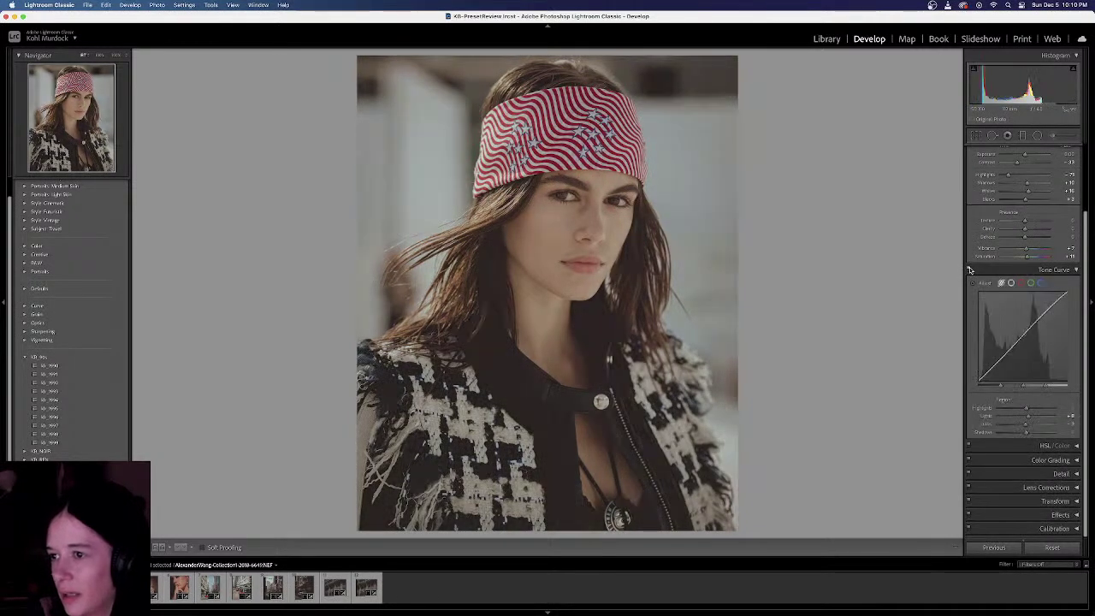
Compare the tweed jacket portrait with and without HSL and Color Grading, expand the HSL settings, and leave Color Grading switched off
{"action": "left_click", "coordinate": [969, 444]}
{"action": "left_click", "coordinate": [969, 445]}
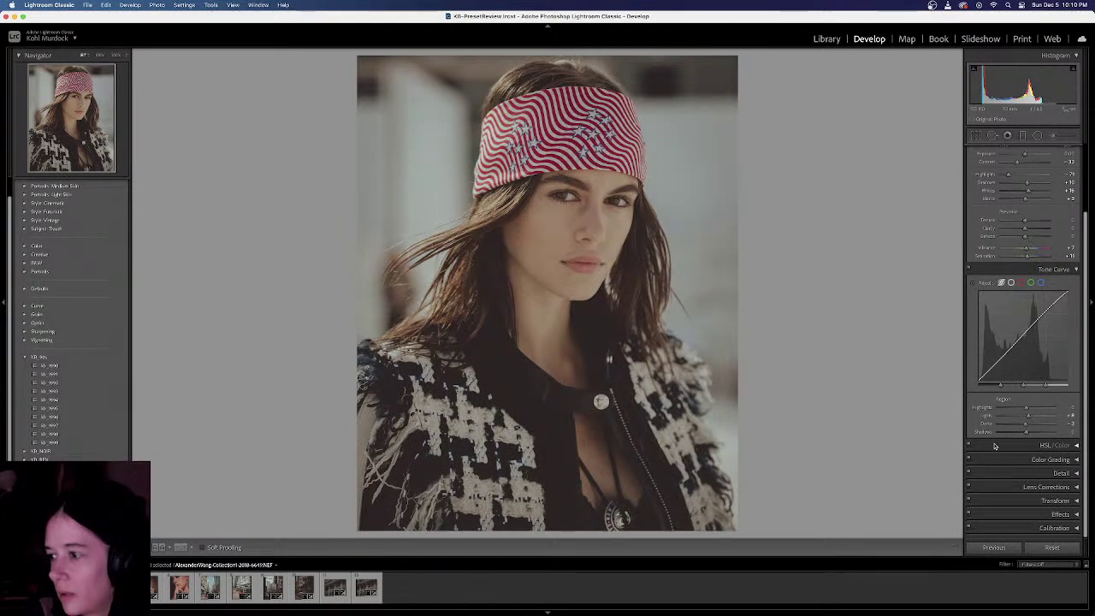
{"action": "left_click", "coordinate": [995, 446]}
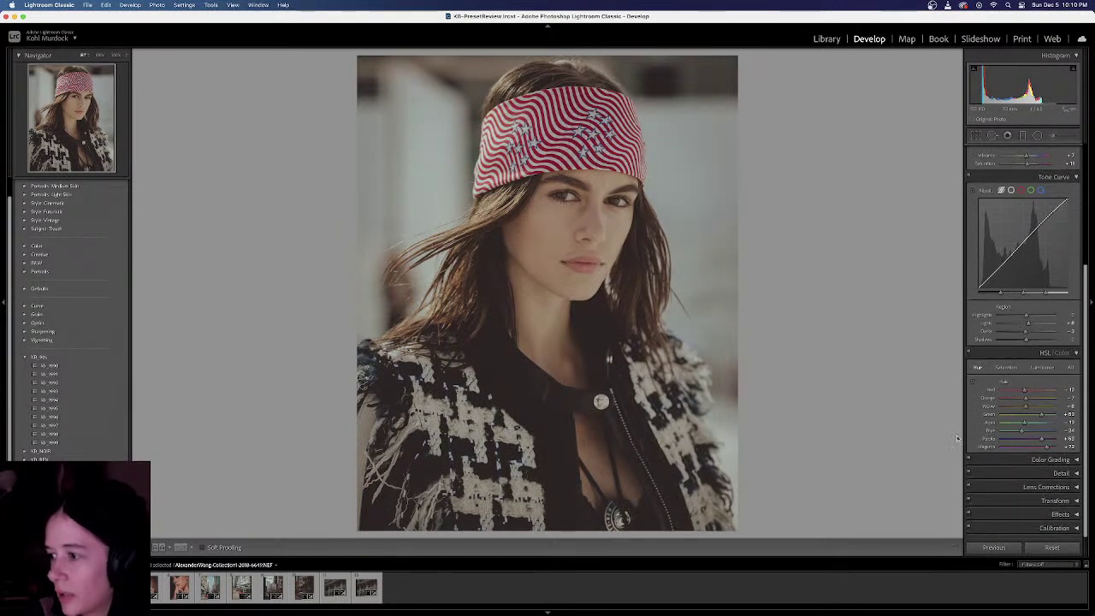
{"action": "left_click", "coordinate": [970, 460]}
{"action": "left_click", "coordinate": [970, 460]}
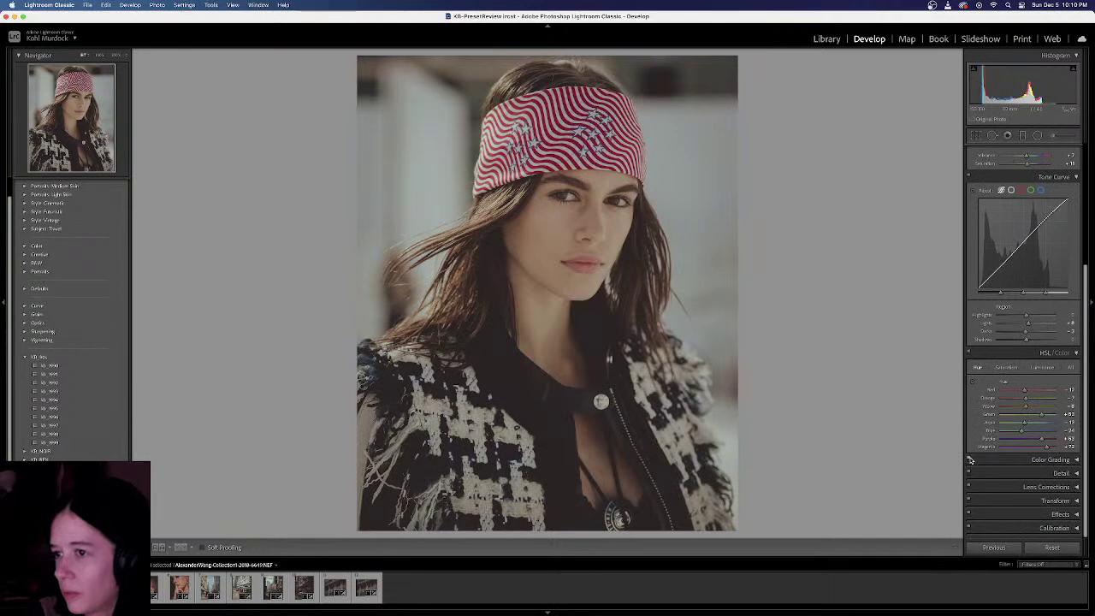
{"action": "left_click", "coordinate": [970, 459]}
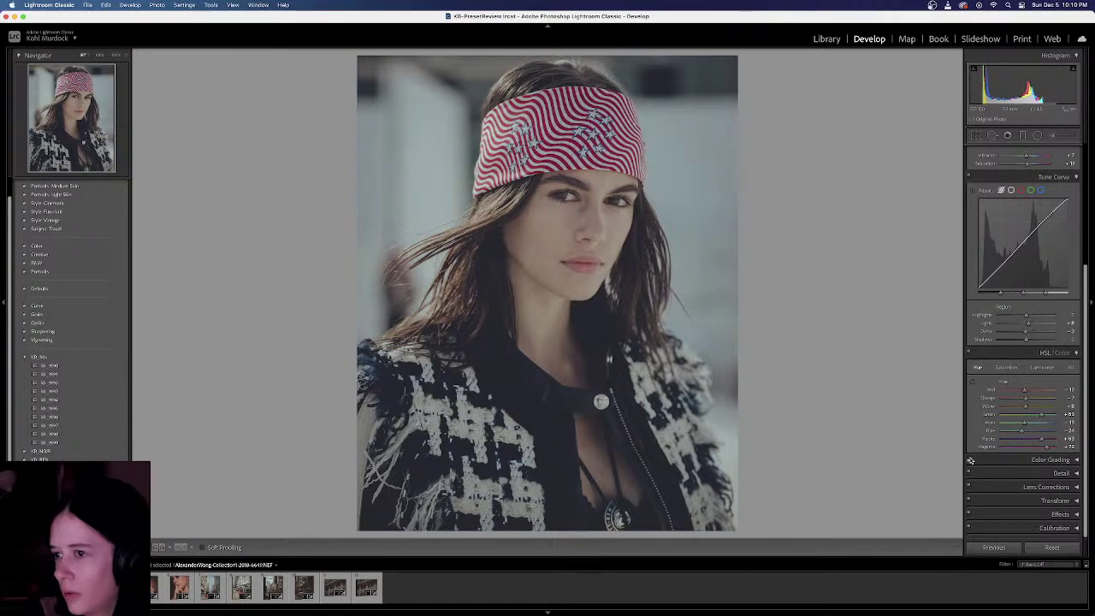
Compare the portrait with and without the Tone Curve, and examine its red, green, blue, and overall point curves
{"action": "left_click", "coordinate": [969, 178]}
{"action": "left_click", "coordinate": [969, 178]}
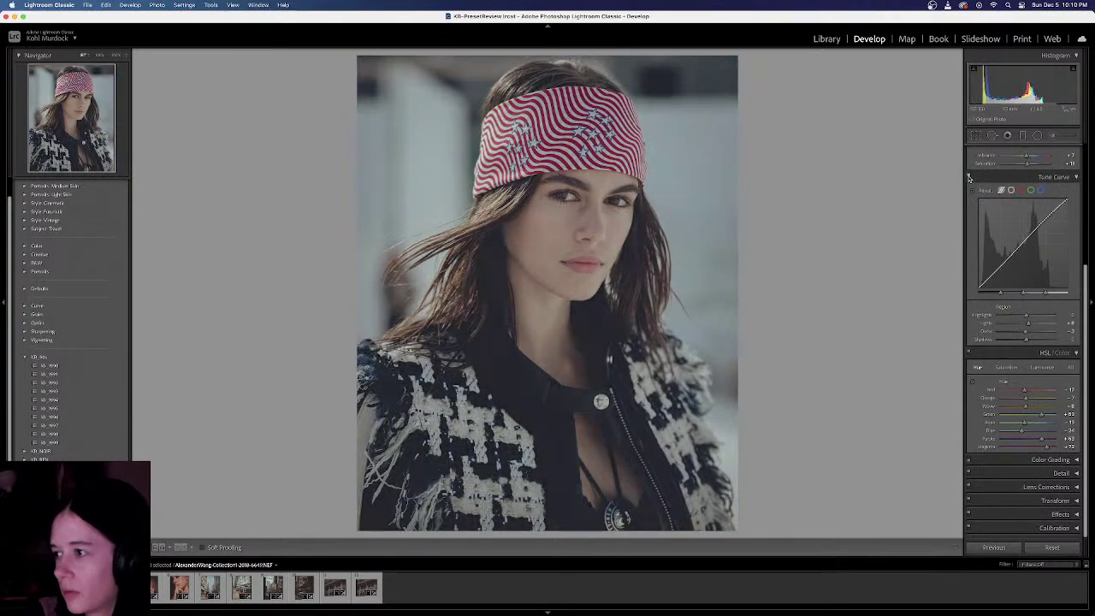
{"action": "left_click", "coordinate": [1020, 189]}
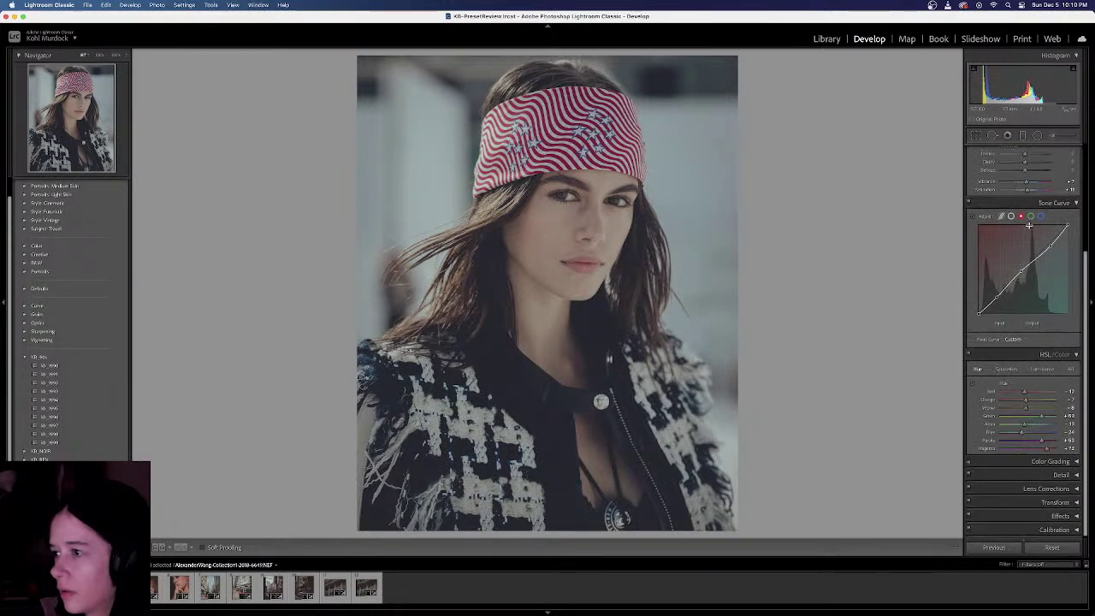
{"action": "left_click", "coordinate": [1031, 217]}
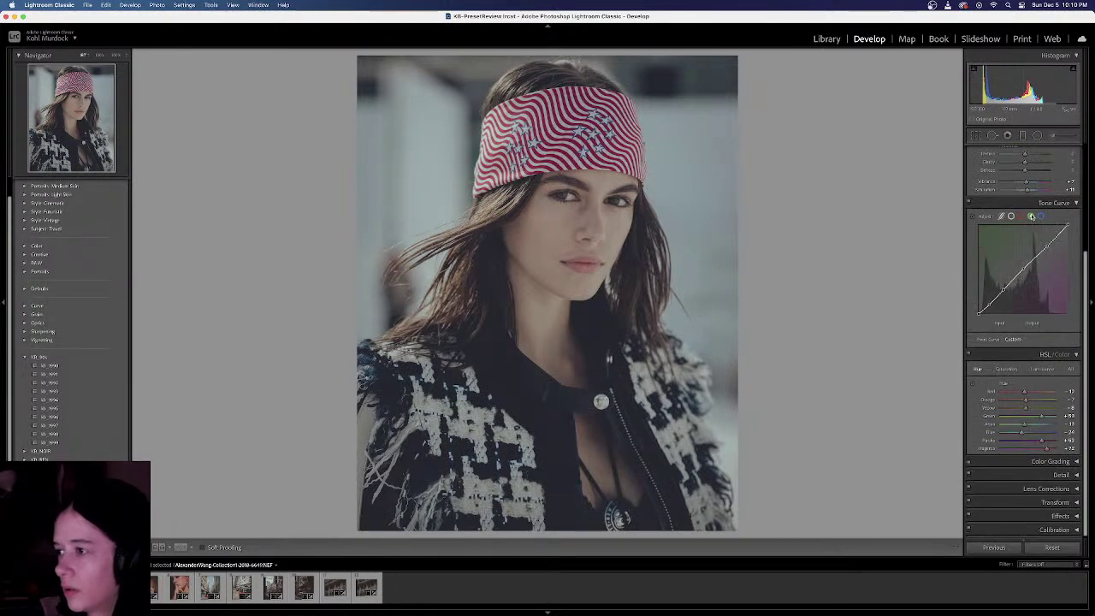
{"action": "left_click", "coordinate": [1041, 216]}
{"action": "left_click", "coordinate": [1011, 216]}
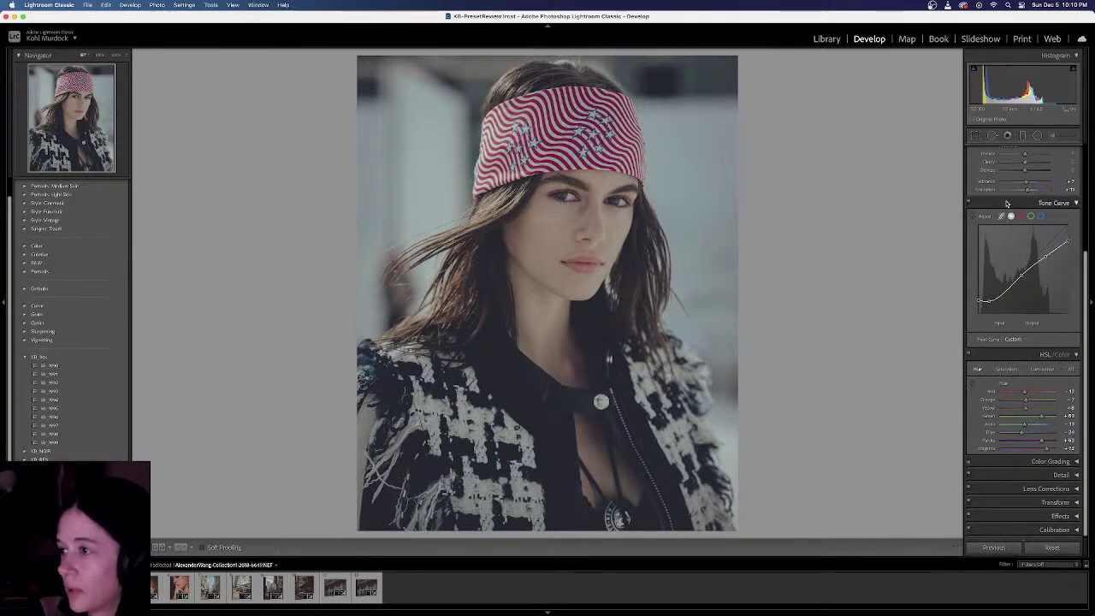
Compare the headband portrait with and without the Tone Curve, and expand the Color Grading settings
{"action": "left_click", "coordinate": [969, 203]}
{"action": "left_click", "coordinate": [969, 202]}
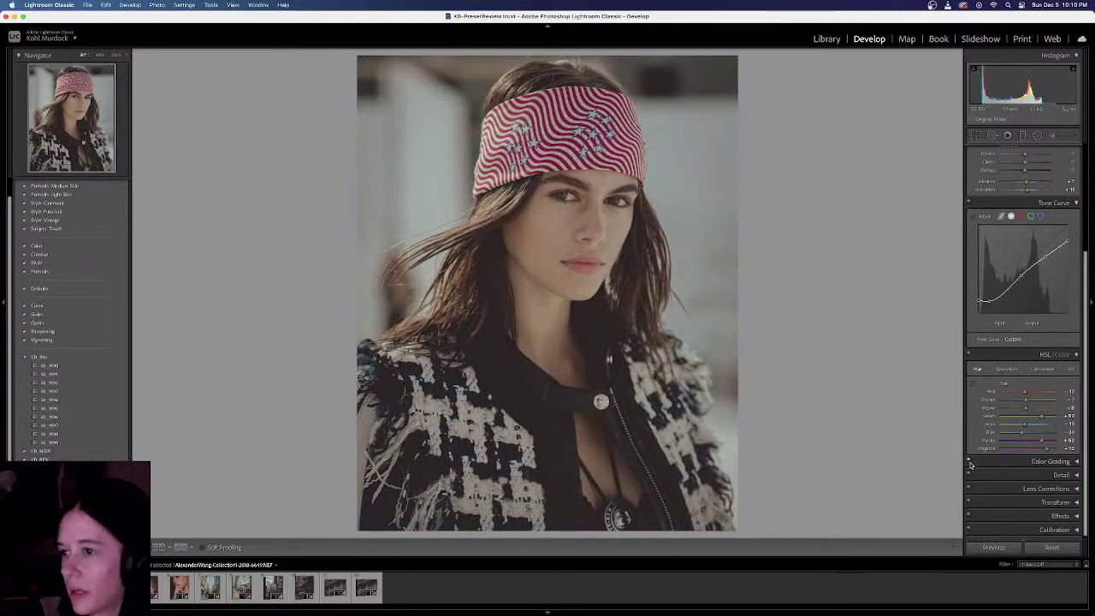
{"action": "left_click", "coordinate": [981, 462]}
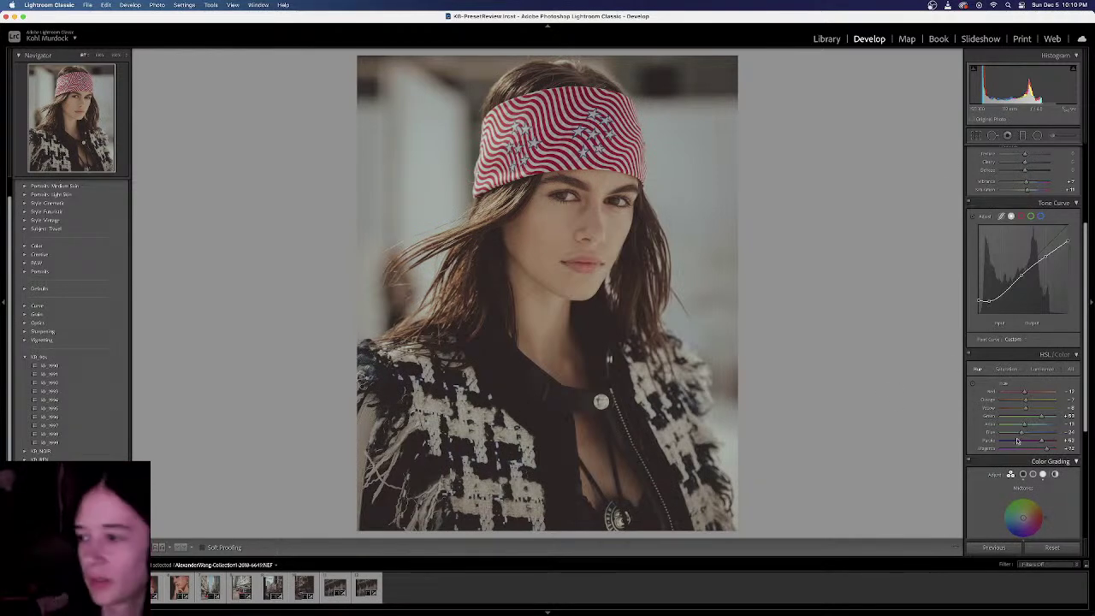
Collapse the Tone Curve, Color Grading, and HSL settings
{"action": "left_click", "coordinate": [1043, 202]}
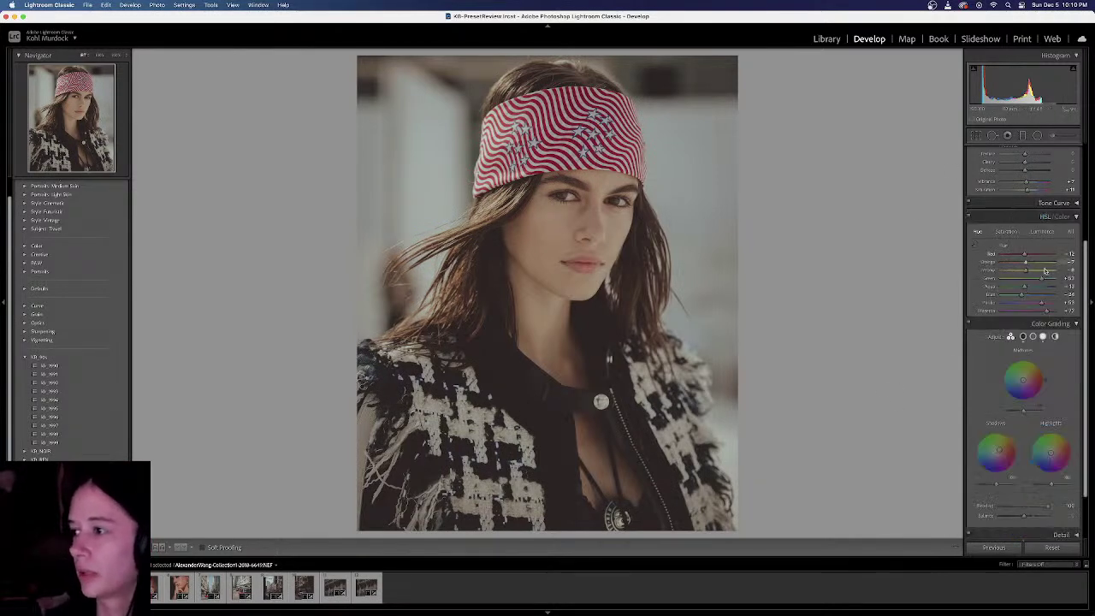
{"action": "left_click", "coordinate": [996, 325]}
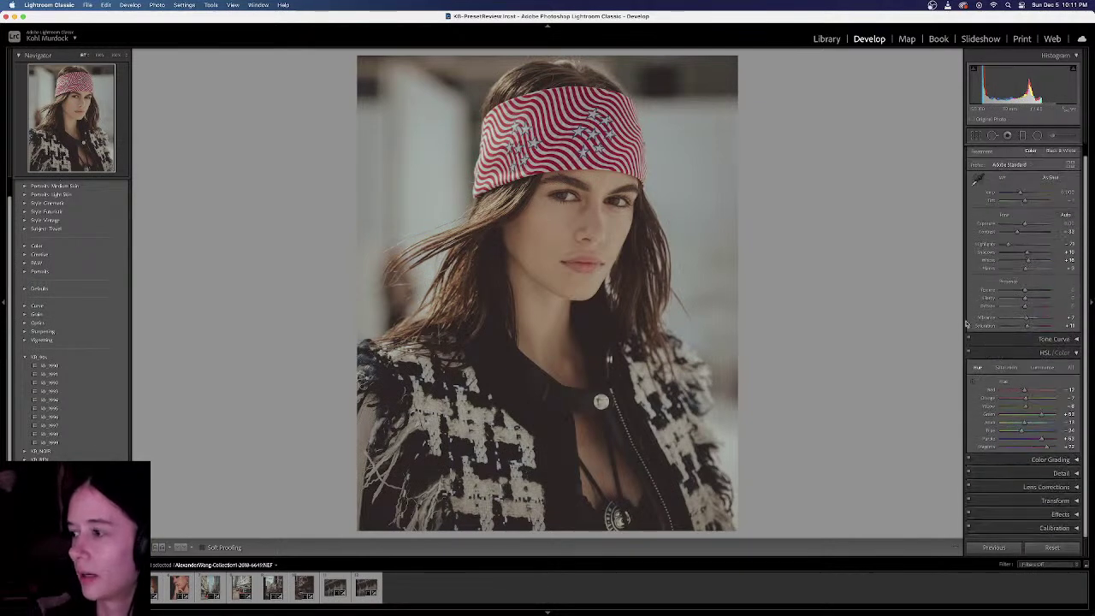
{"action": "left_click", "coordinate": [1002, 360]}
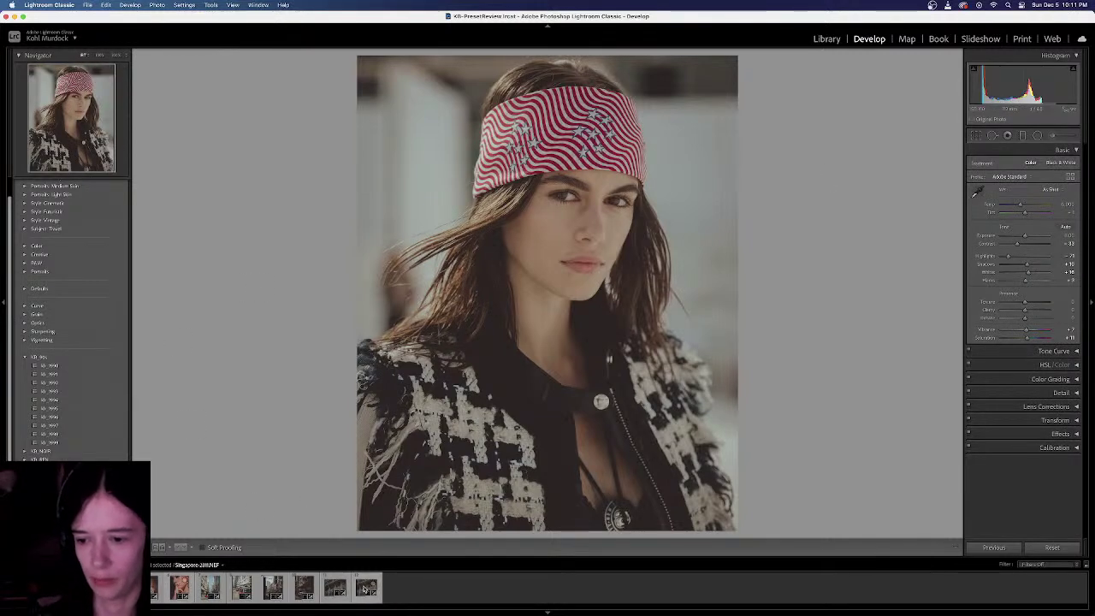
Look through the Hong Kong taxi photos and raise the exposure of the flag-lined street photo to +1.15
{"action": "left_click", "coordinate": [242, 587]}
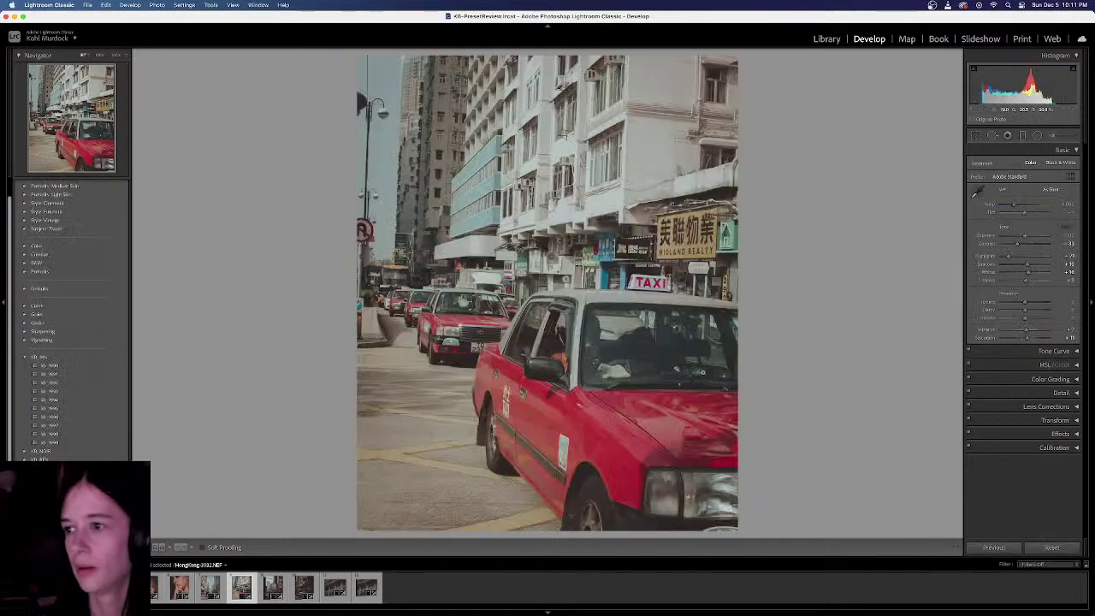
{"action": "key", "text": "Left"}
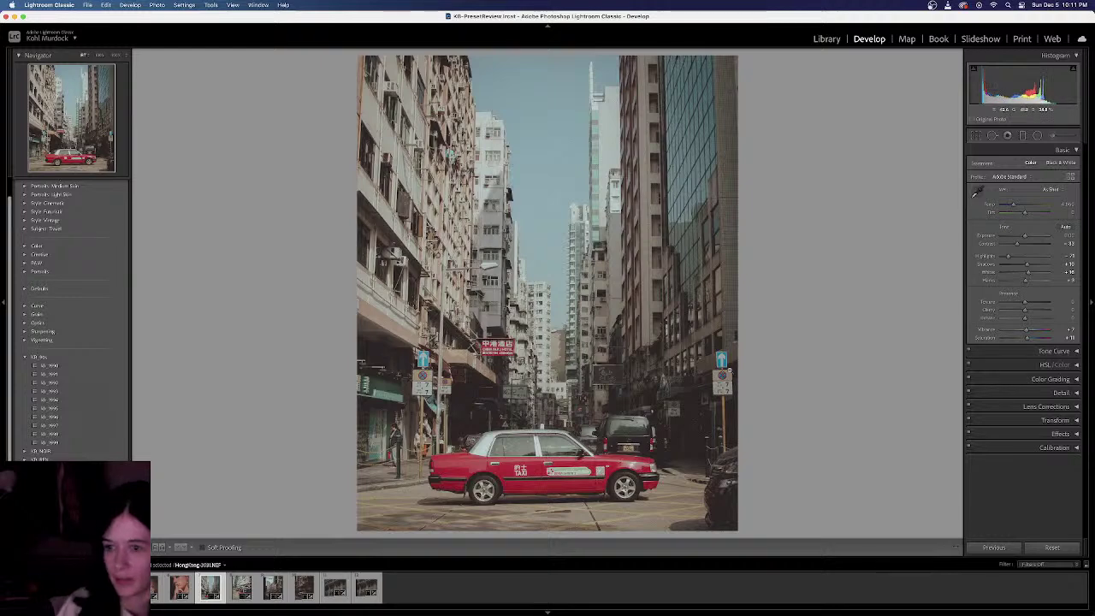
{"action": "key", "text": "Right"}
{"action": "key", "text": "Right"}
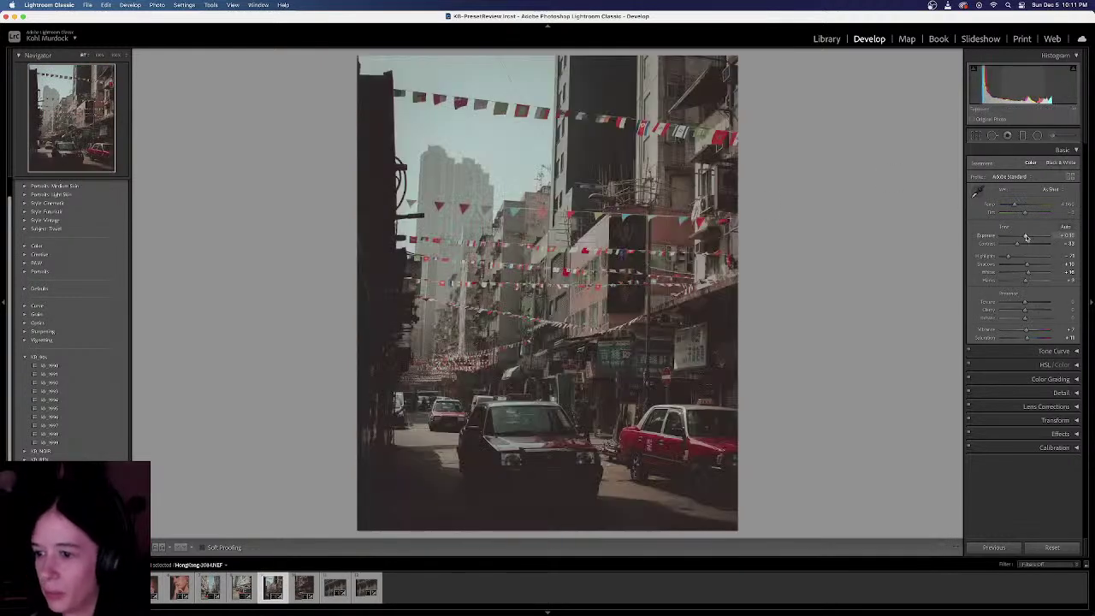
{"action": "left_click_drag", "start_coordinate": [1027, 237], "coordinate": [1029, 237]}
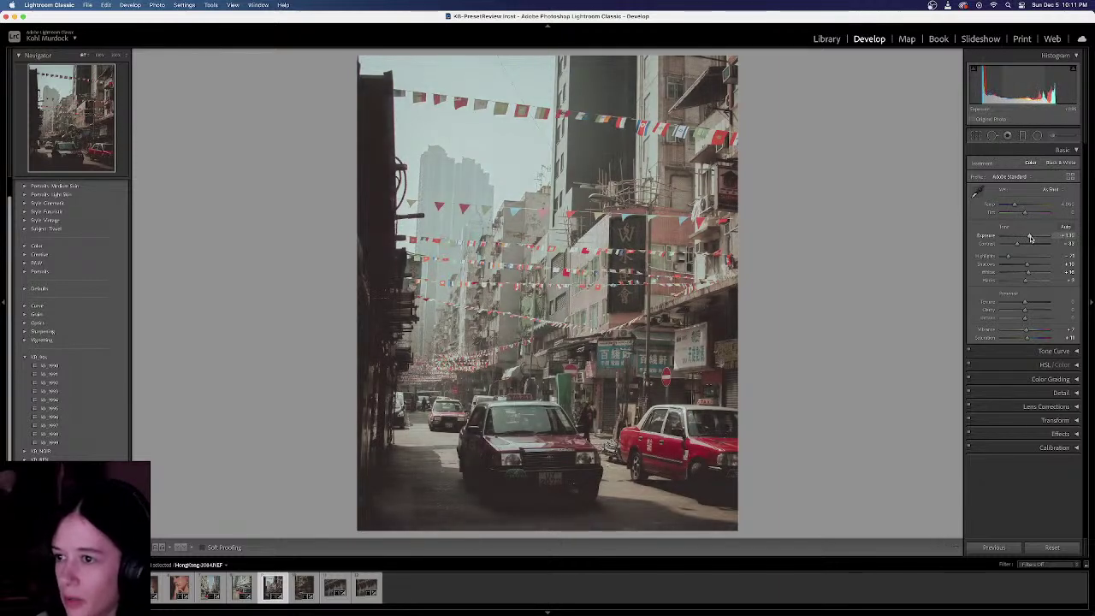
{"action": "left_click_drag", "start_coordinate": [1030, 238], "coordinate": [1031, 238]}
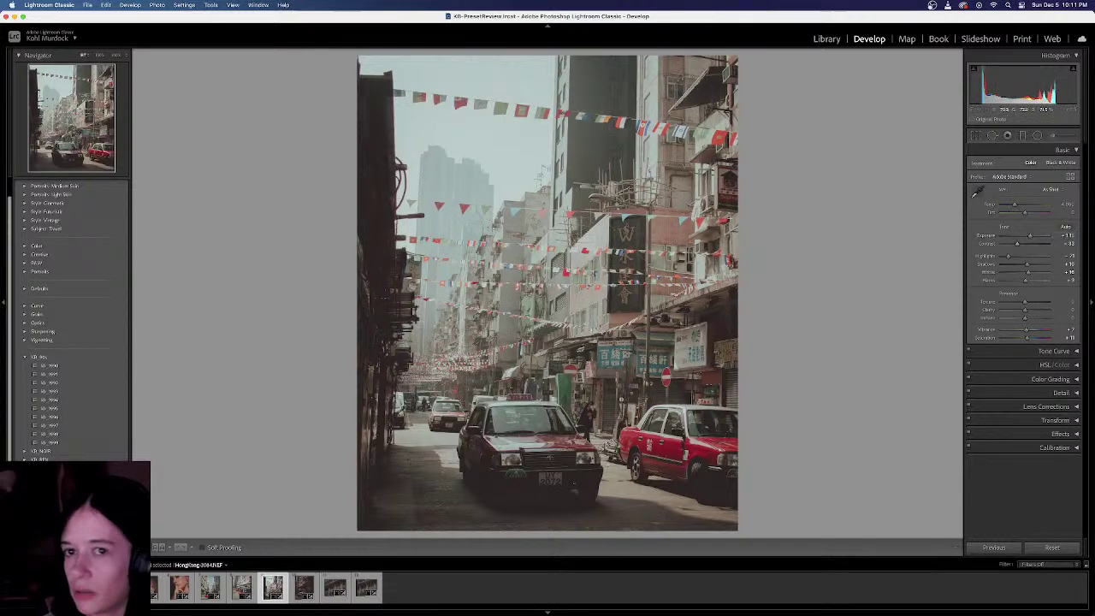
Brighten the exposure of the parked red taxi photo and of the Singapore building photo with coloured shutters
{"action": "left_click", "coordinate": [301, 587]}
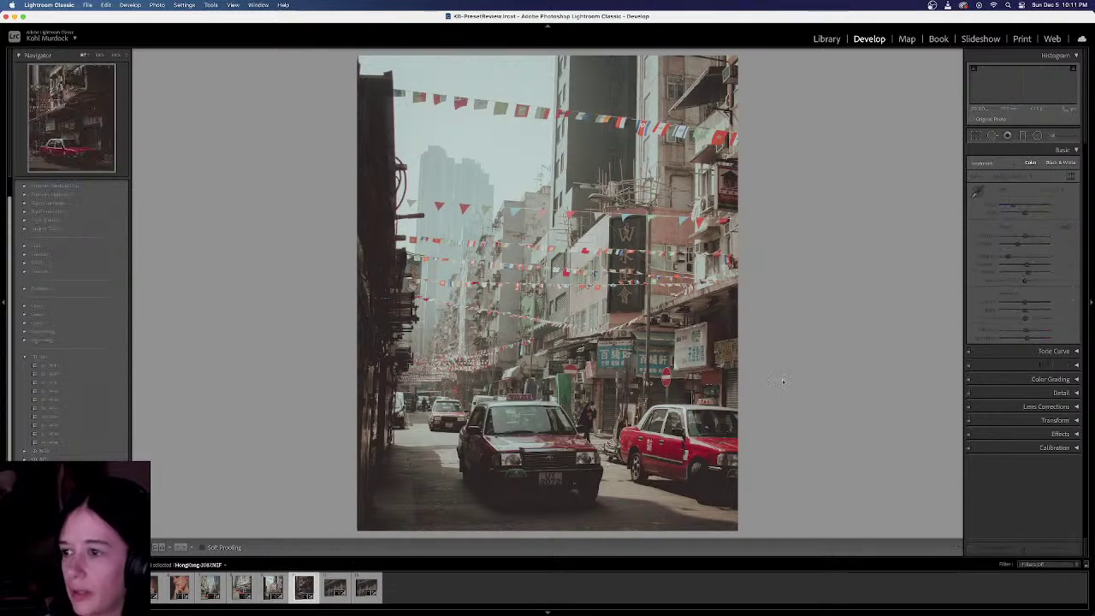
{"action": "left_click_drag", "start_coordinate": [1023, 237], "coordinate": [1031, 233]}
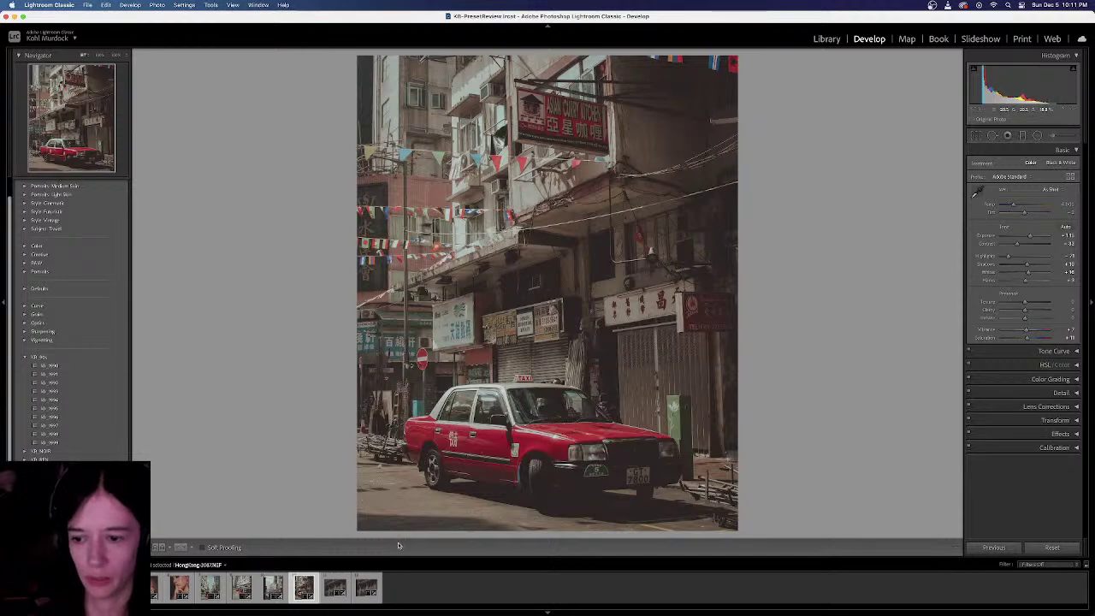
{"action": "left_click", "coordinate": [335, 587]}
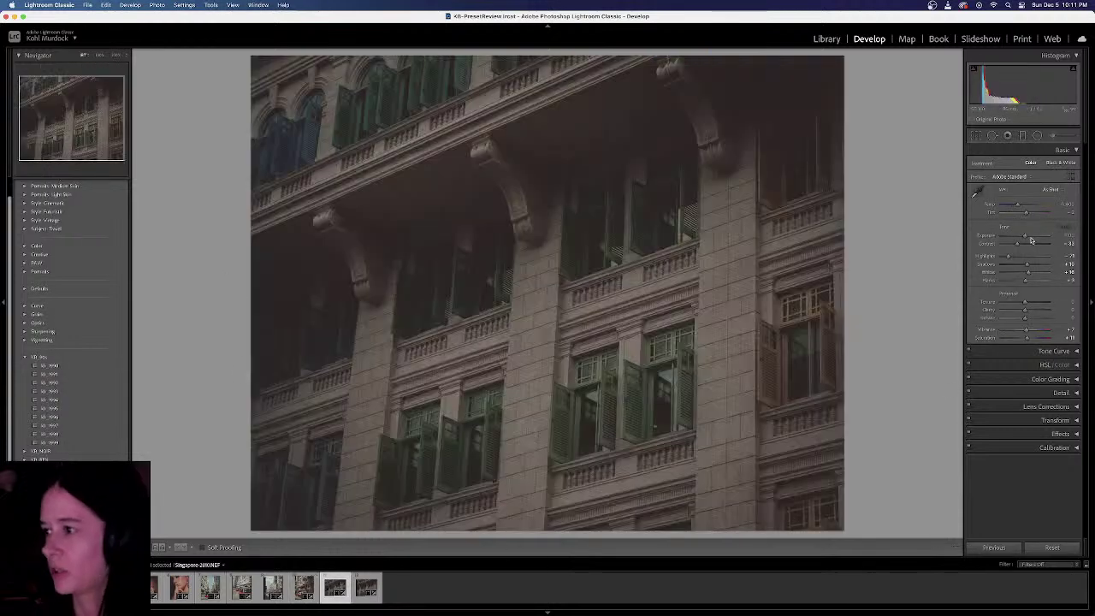
{"action": "left_click_drag", "start_coordinate": [1025, 236], "coordinate": [1035, 236]}
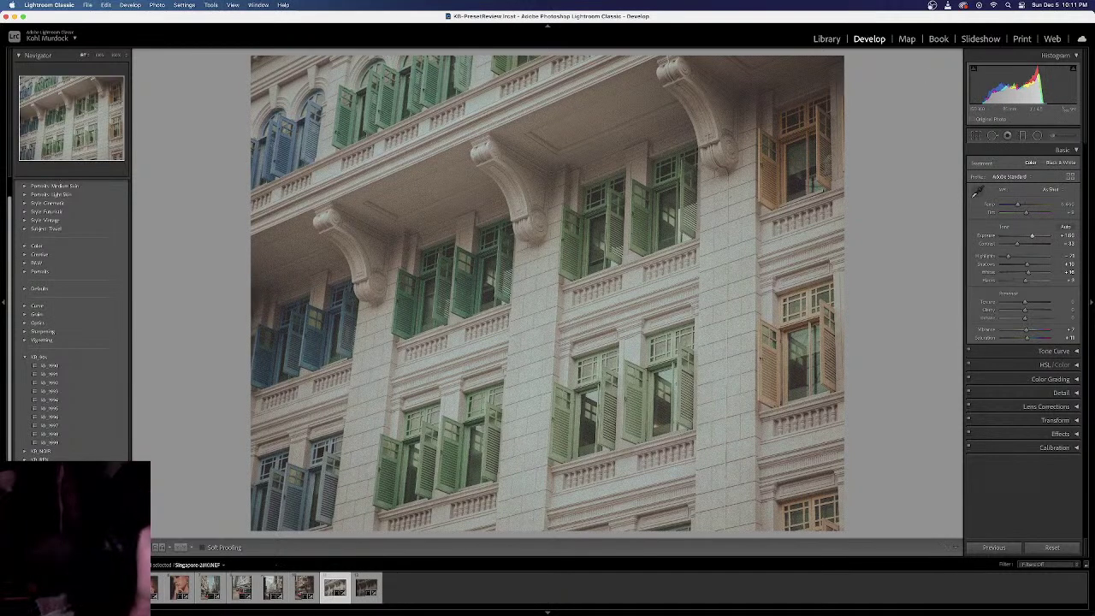
Switch to Chrome and browse the Editorial and Cinematics galleries on the photographer's website
{"action": "key", "text": "super+Tab"}
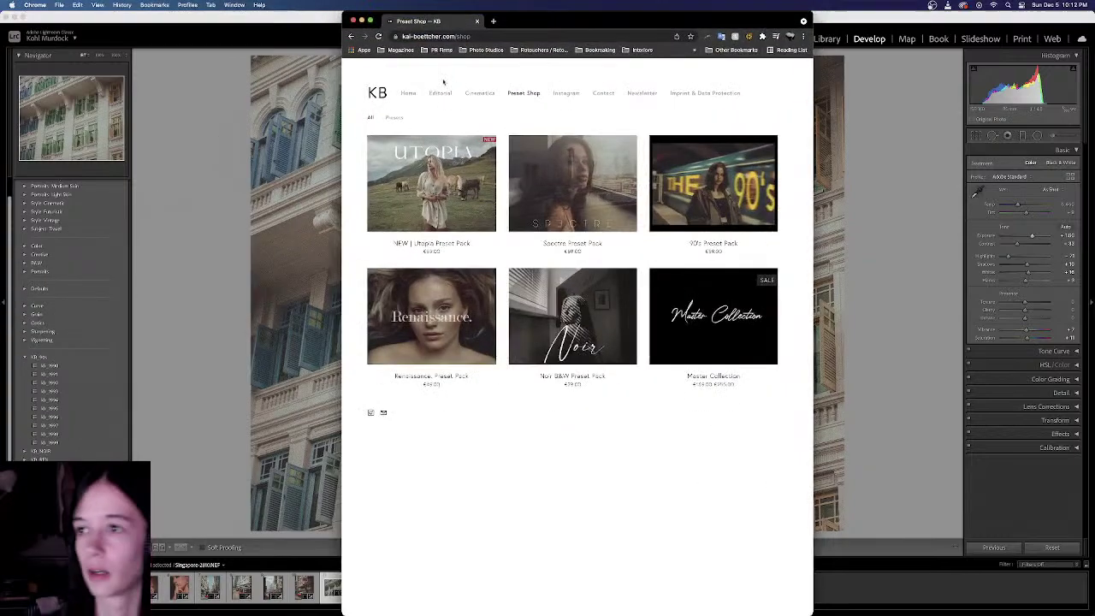
{"action": "left_click", "coordinate": [447, 94]}
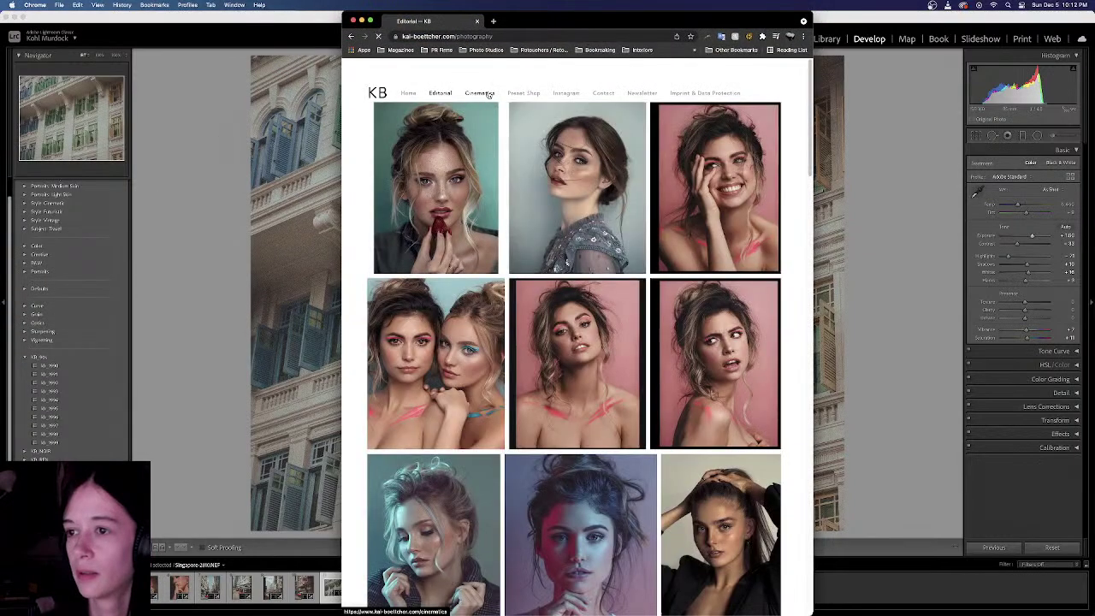
{"action": "left_click", "coordinate": [485, 93]}
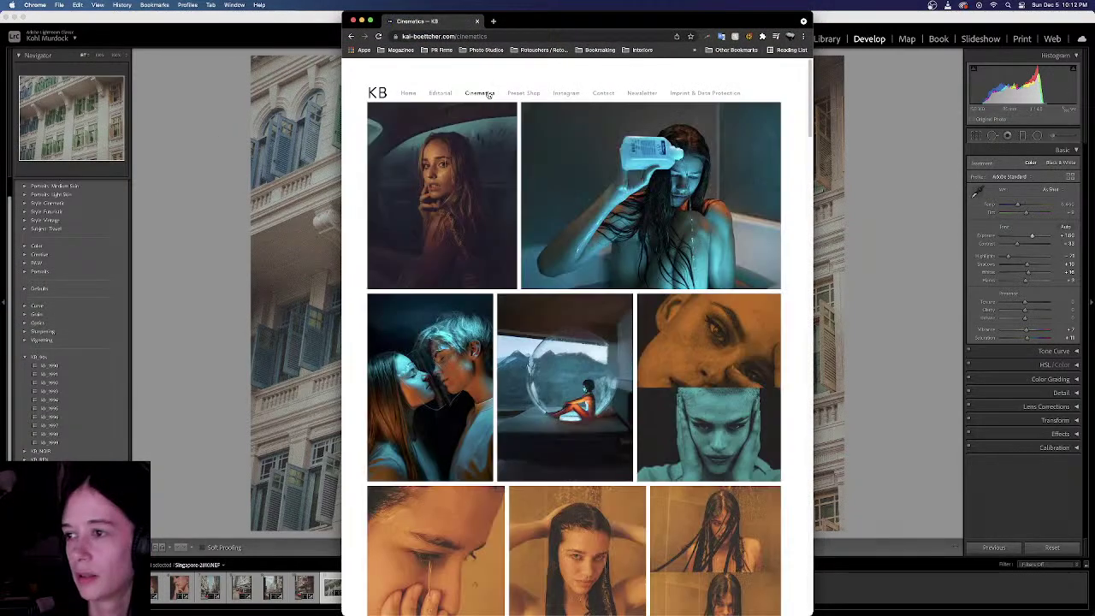
{"action": "scroll", "coordinate": [580, 319], "scroll_direction": "down", "scroll_amount": 10}
{"action": "scroll", "coordinate": [579, 319], "scroll_direction": "down", "scroll_amount": 15}
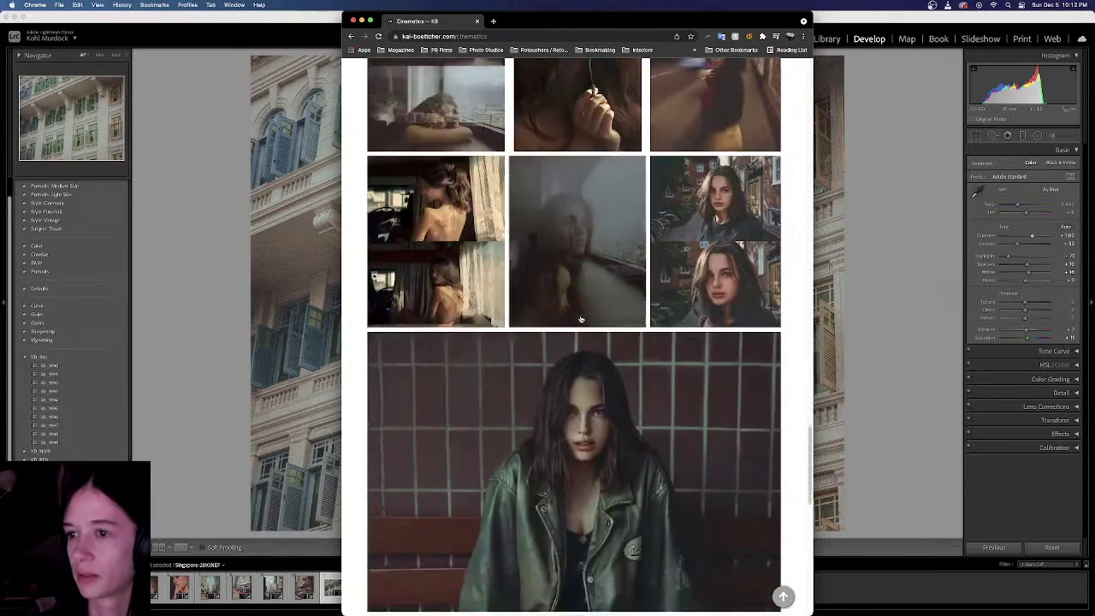
{"action": "scroll", "coordinate": [581, 319], "scroll_direction": "down", "scroll_amount": 2}
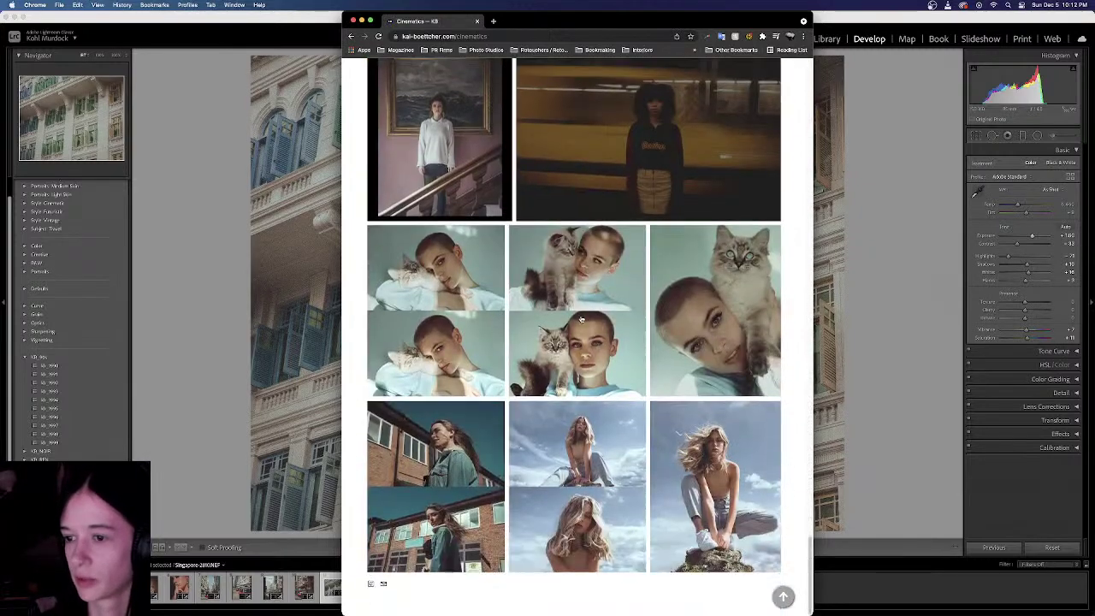
{"action": "scroll", "coordinate": [479, 427], "scroll_direction": "up", "scroll_amount": 20}
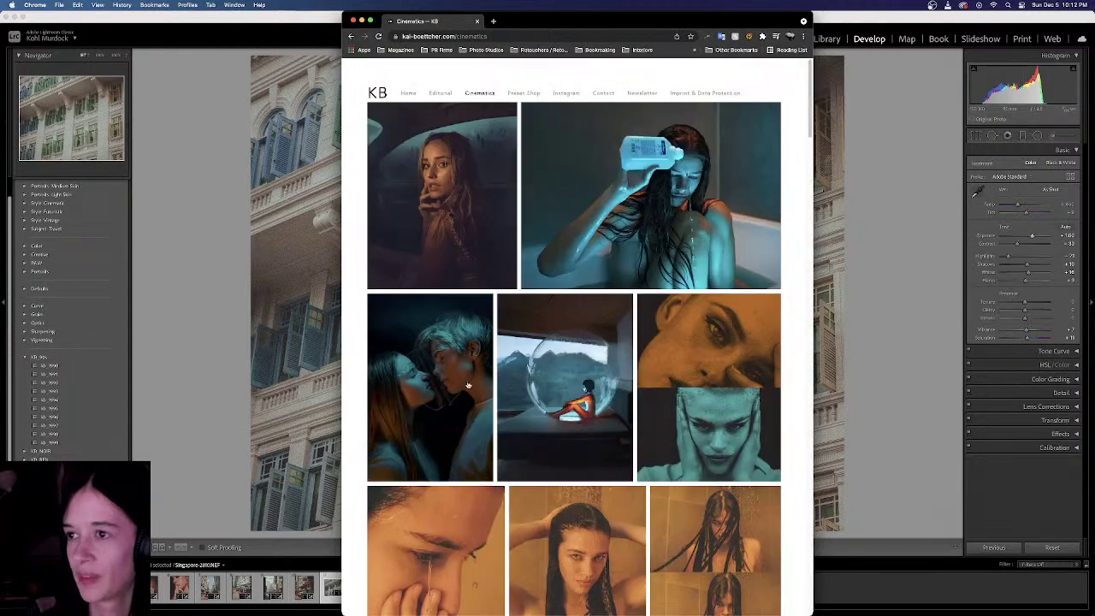
Open the photographer's Instagram profile, view the first post, and move the browser window away from the Lightroom photo
{"action": "left_click", "coordinate": [566, 93]}
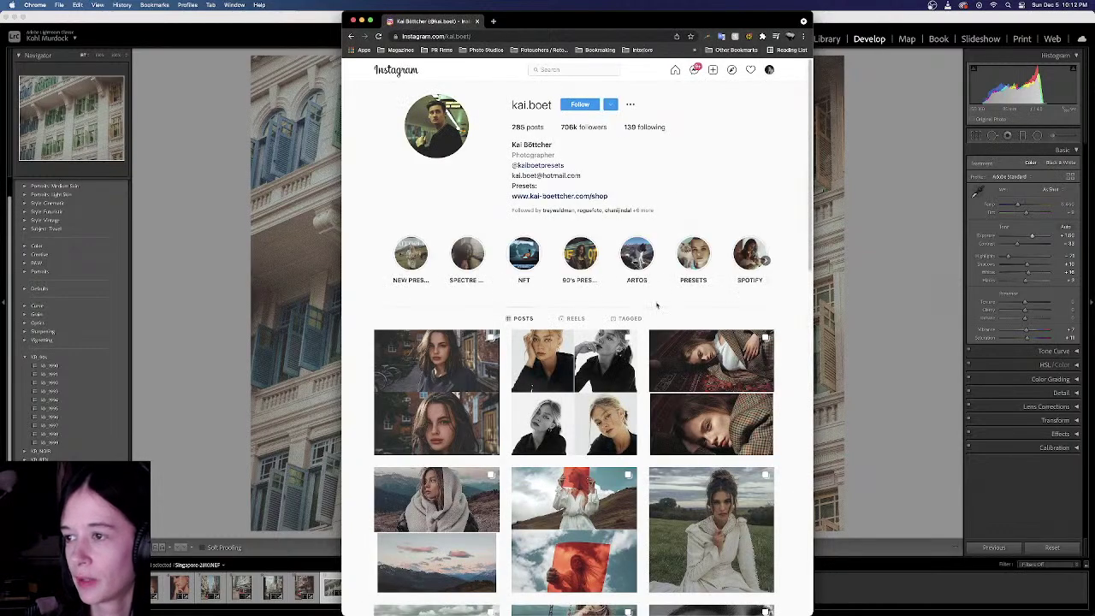
{"action": "left_click_drag", "start_coordinate": [526, 17], "coordinate": [652, 17]}
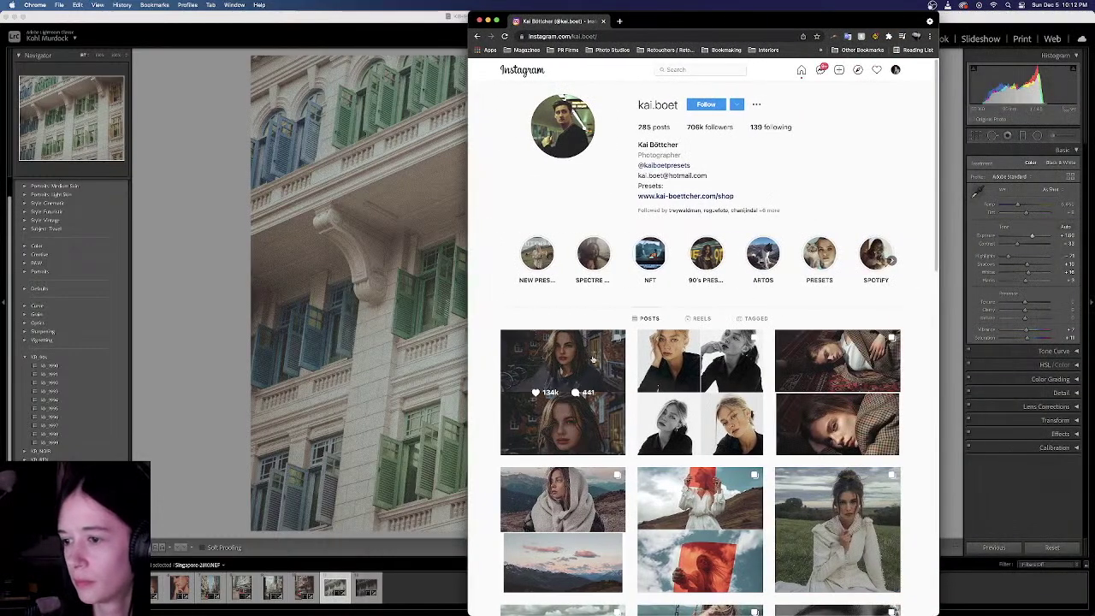
{"action": "left_click", "coordinate": [574, 365]}
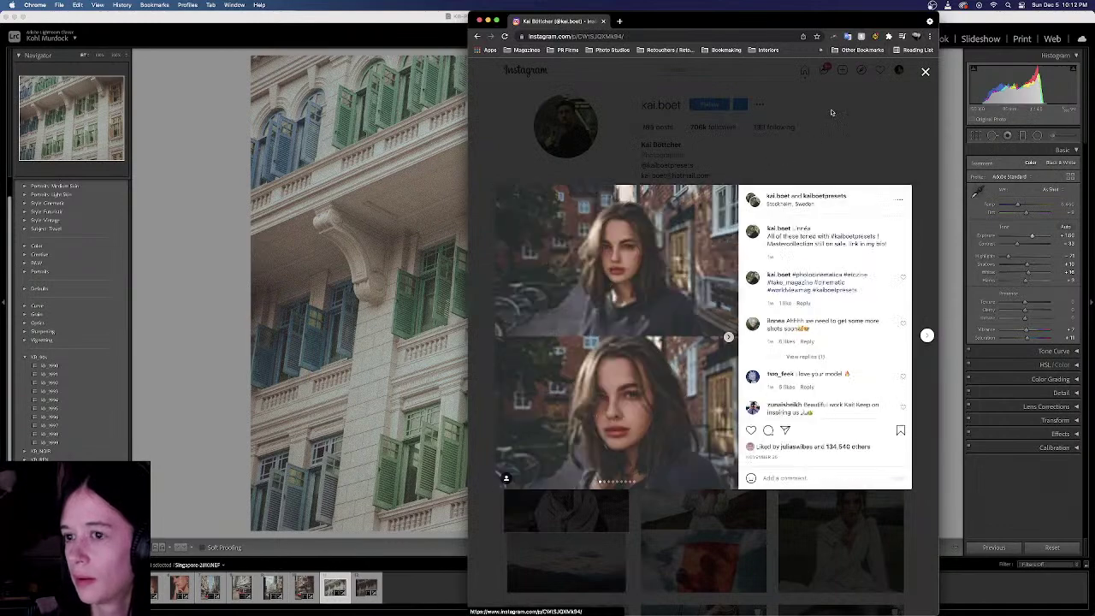
{"action": "left_click_drag", "start_coordinate": [678, 15], "coordinate": [0, 238]}
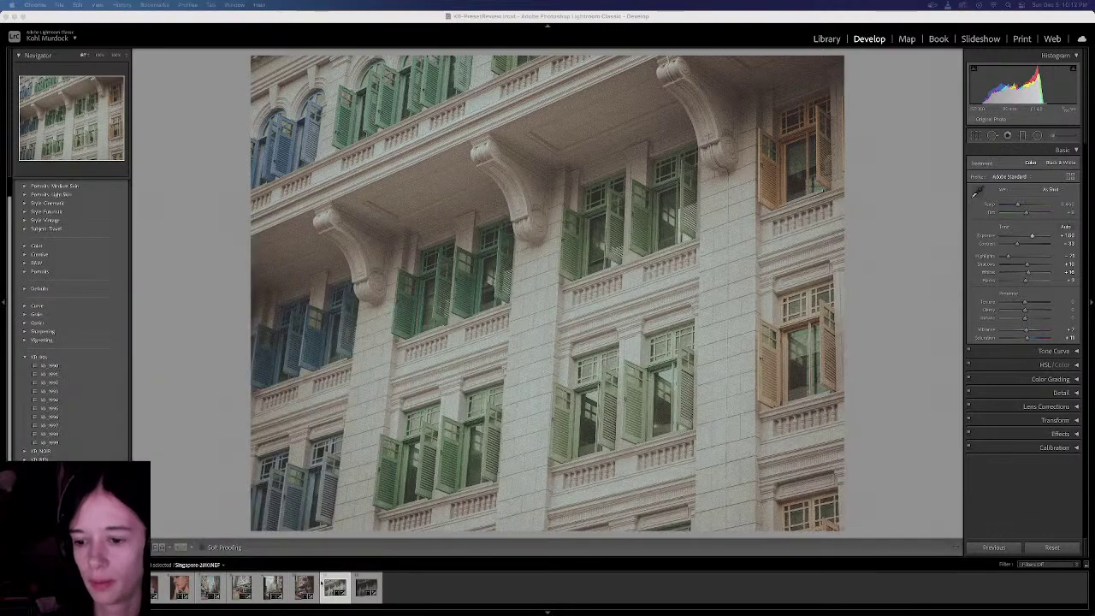
Reopen the flag-lined Hong Kong street photo and place the Instagram post beside it for comparison
{"action": "left_click", "coordinate": [266, 595]}
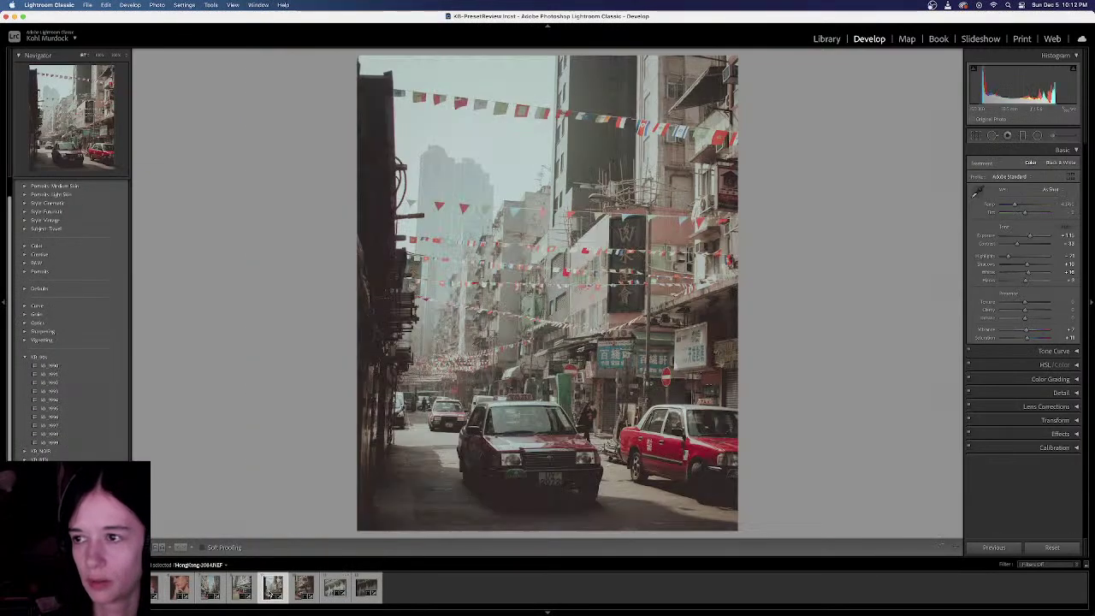
{"action": "left_click_drag", "start_coordinate": [0, 59], "coordinate": [990, 12]}
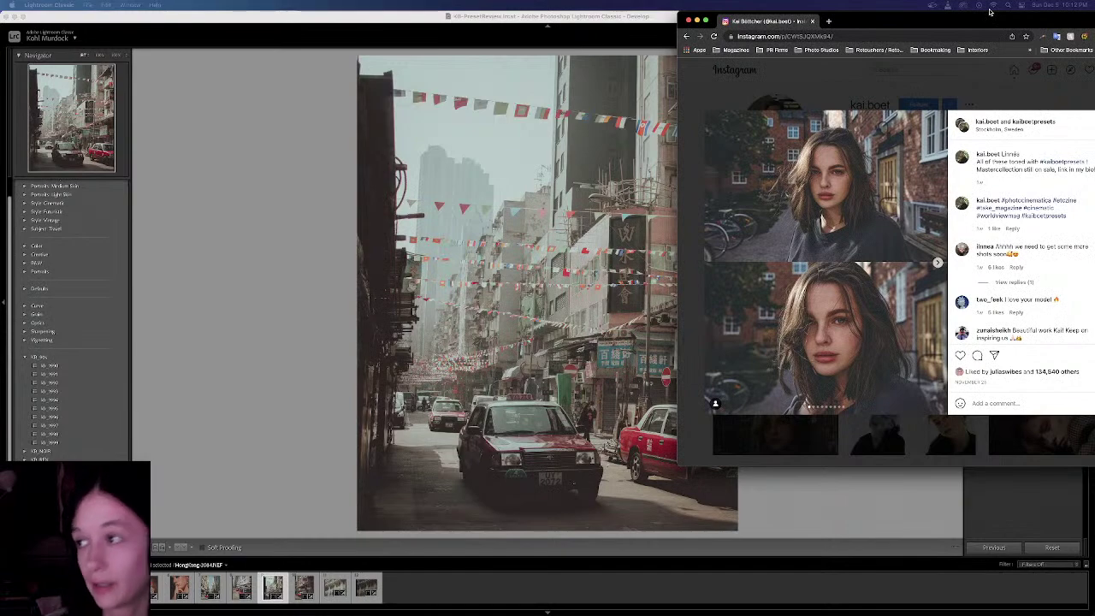
{"action": "key", "text": "super+Tab"}
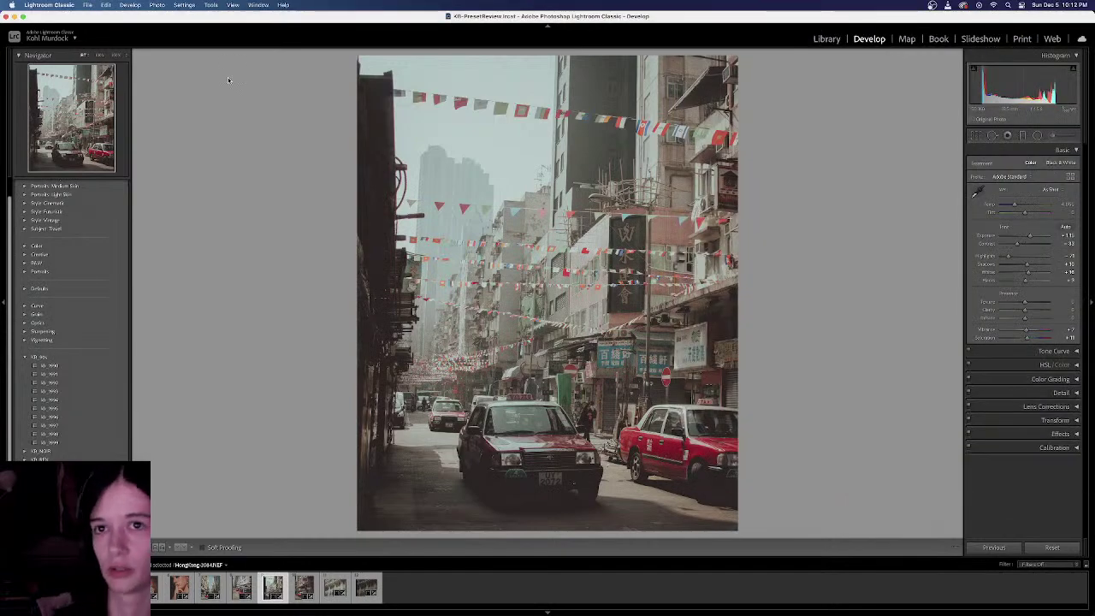
{"action": "left_click_drag", "start_coordinate": [317, 15], "coordinate": [319, 86]}
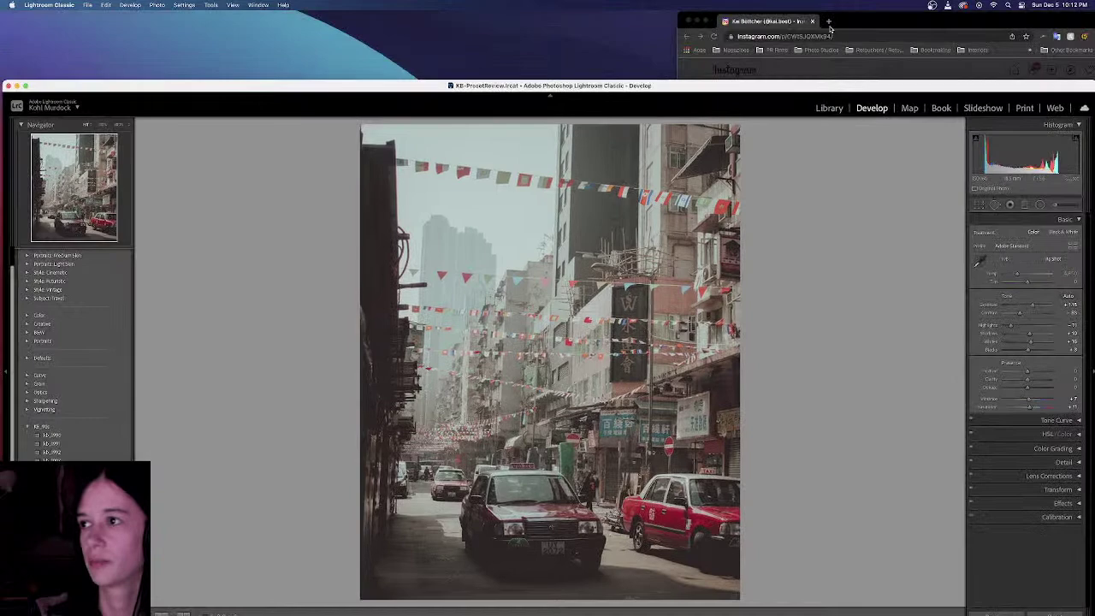
{"action": "double_click", "coordinate": [912, 22]}
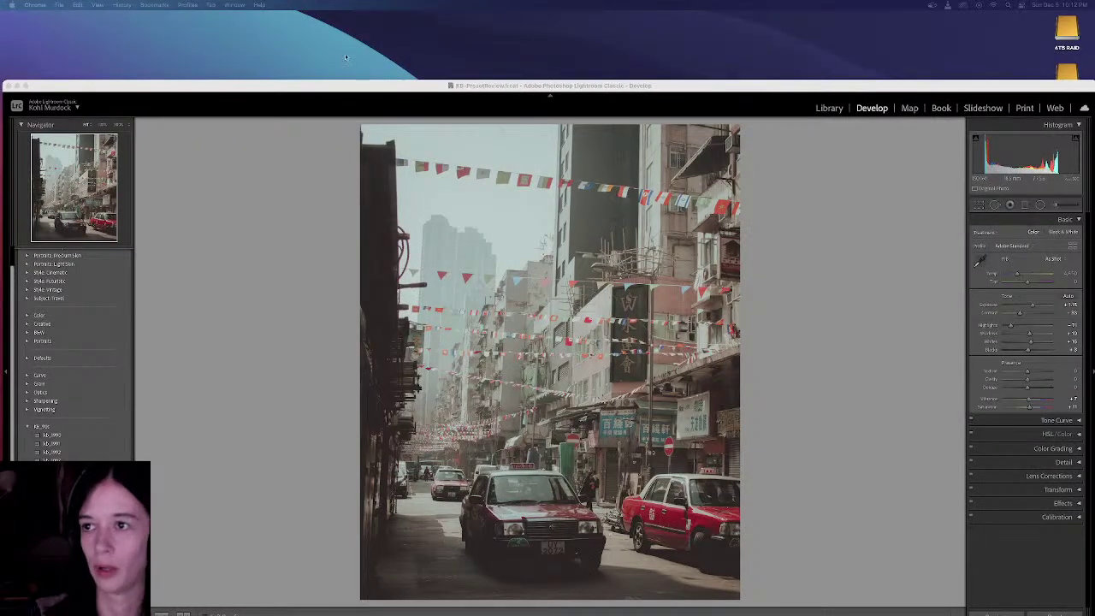
{"action": "left_click_drag", "start_coordinate": [347, 89], "coordinate": [344, 11]}
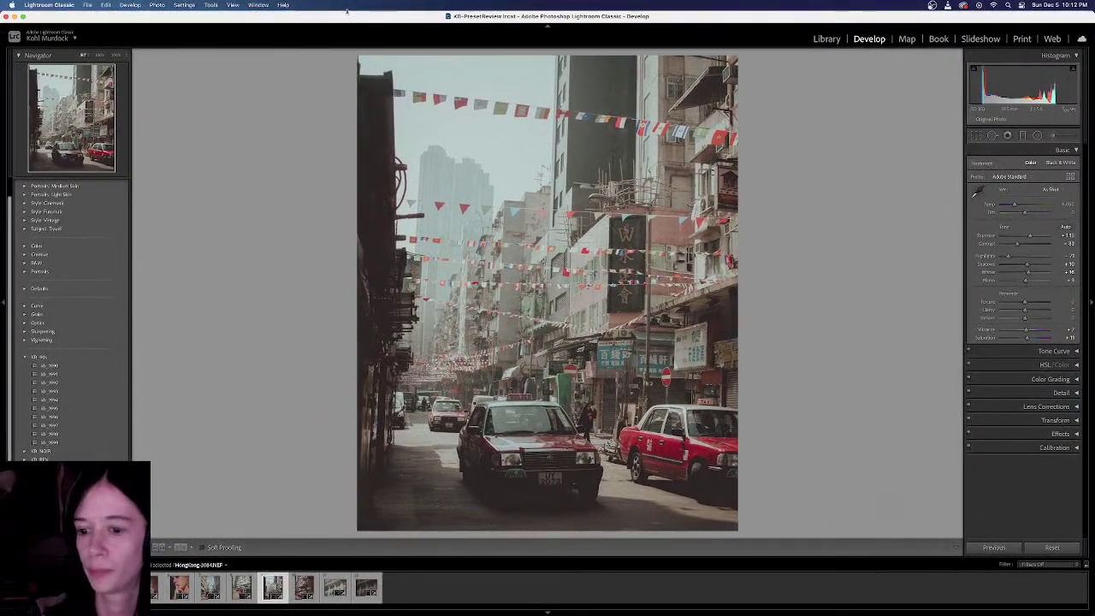
Bring the Instagram post over the street photo for a colour comparison, and move the browser window out of view
{"action": "left_click_drag", "start_coordinate": [746, 11], "coordinate": [1033, 23]}
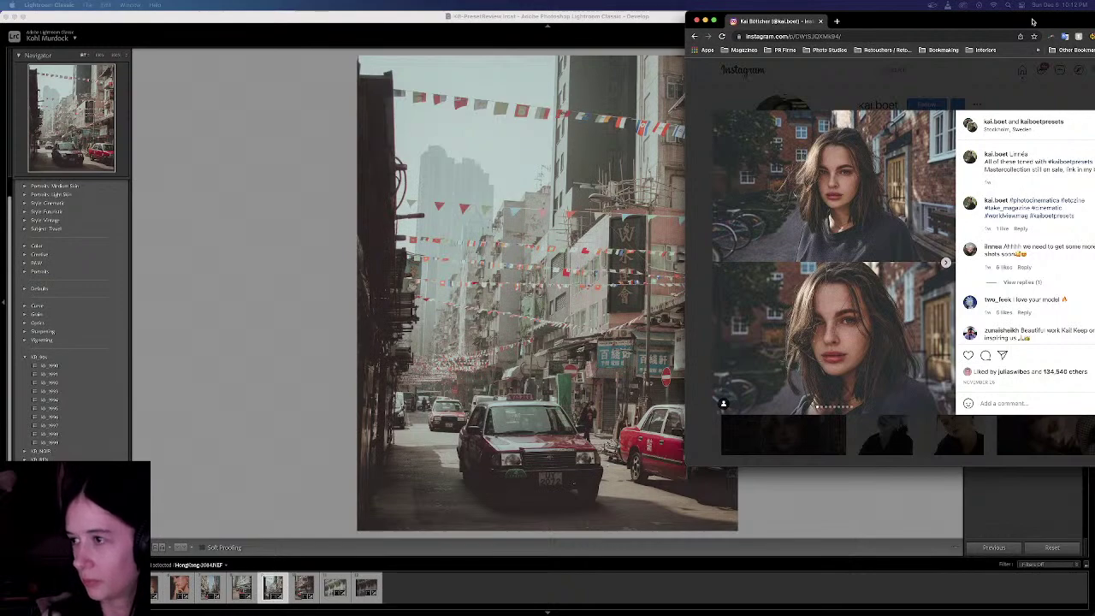
{"action": "left_click", "coordinate": [1033, 21]}
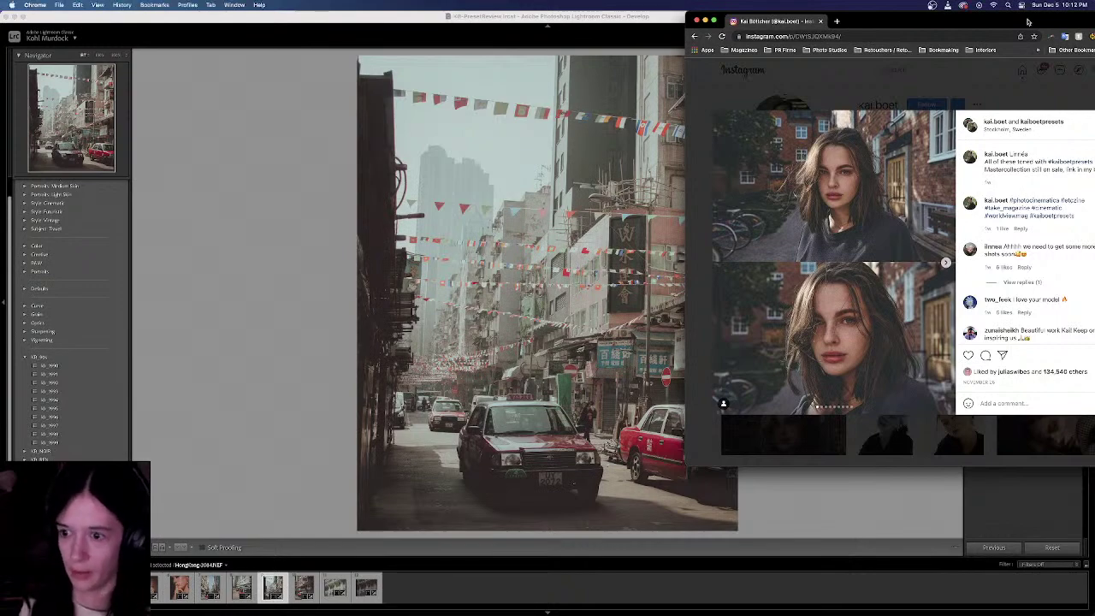
{"action": "left_click_drag", "start_coordinate": [1028, 21], "coordinate": [558, 25]}
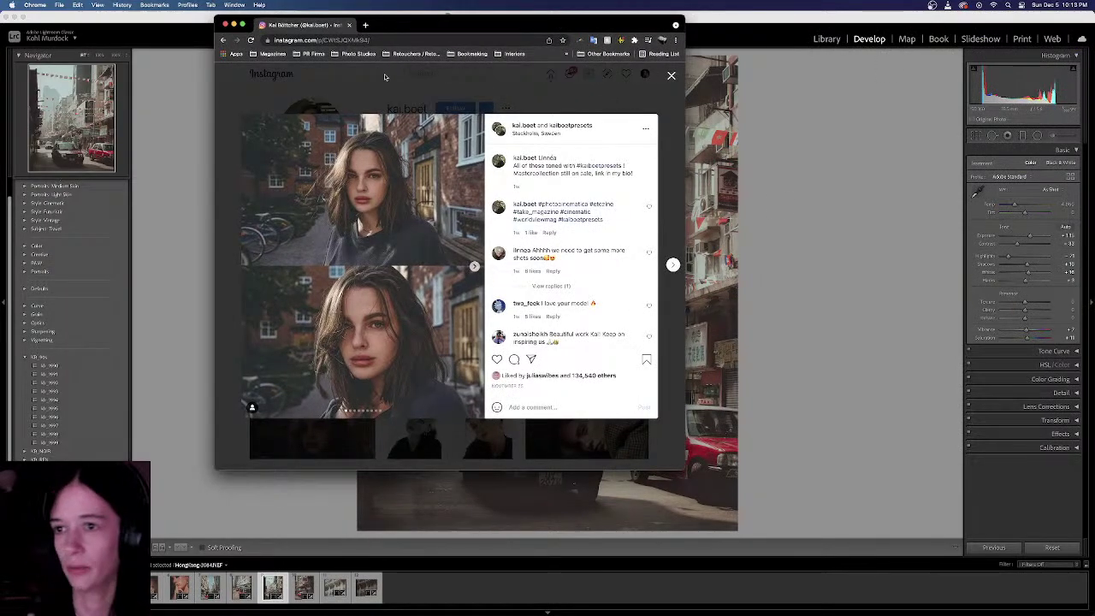
{"action": "left_click_drag", "start_coordinate": [525, 19], "coordinate": [0, 146]}
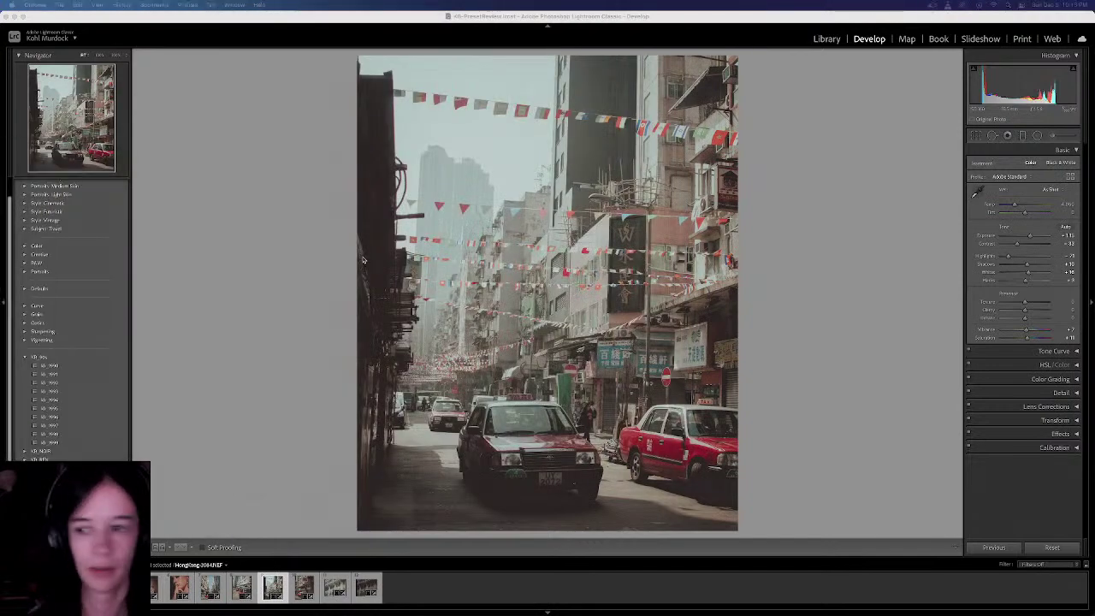
Zoom in on the red taxis in the flag-lined street photo and examine them closely
{"action": "left_click", "coordinate": [550, 460]}
{"action": "key", "text": "z"}
{"action": "left_click_drag", "start_coordinate": [550, 460], "coordinate": [536, 328]}
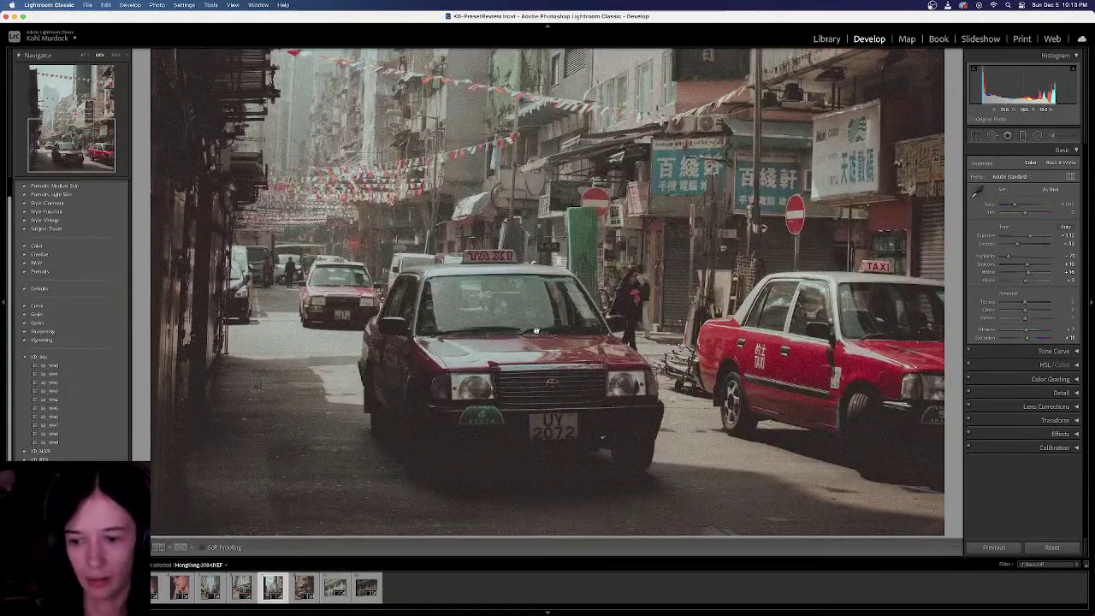
Leave the zoomed taxi view, select all photos with the headscarf portrait active, and apply the kb_1992 preset to them
{"action": "left_click", "coordinate": [536, 327]}
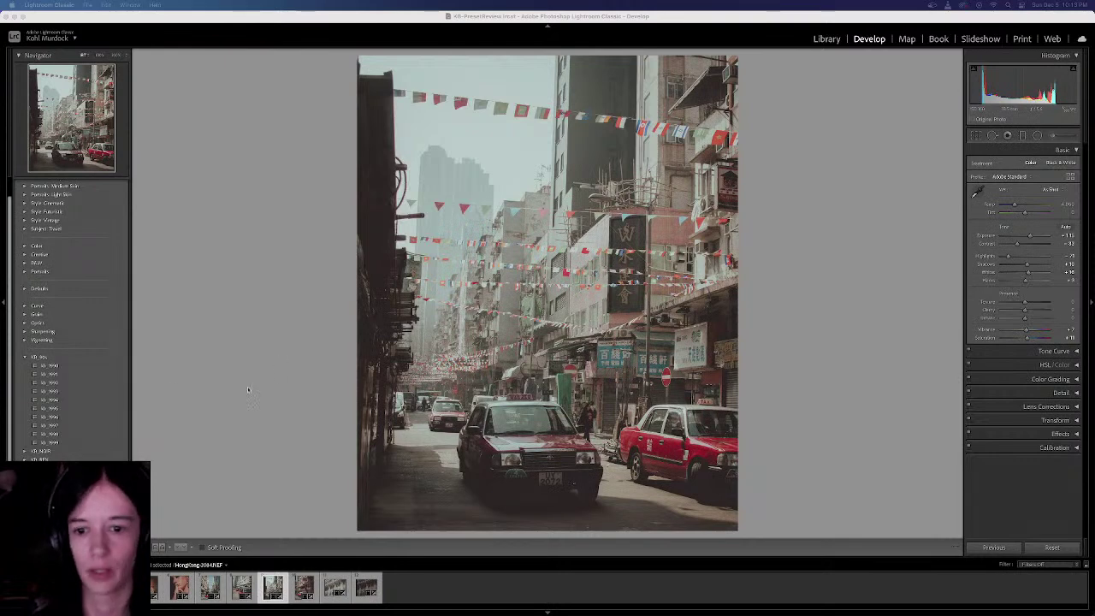
{"action": "left_click", "coordinate": [441, 590]}
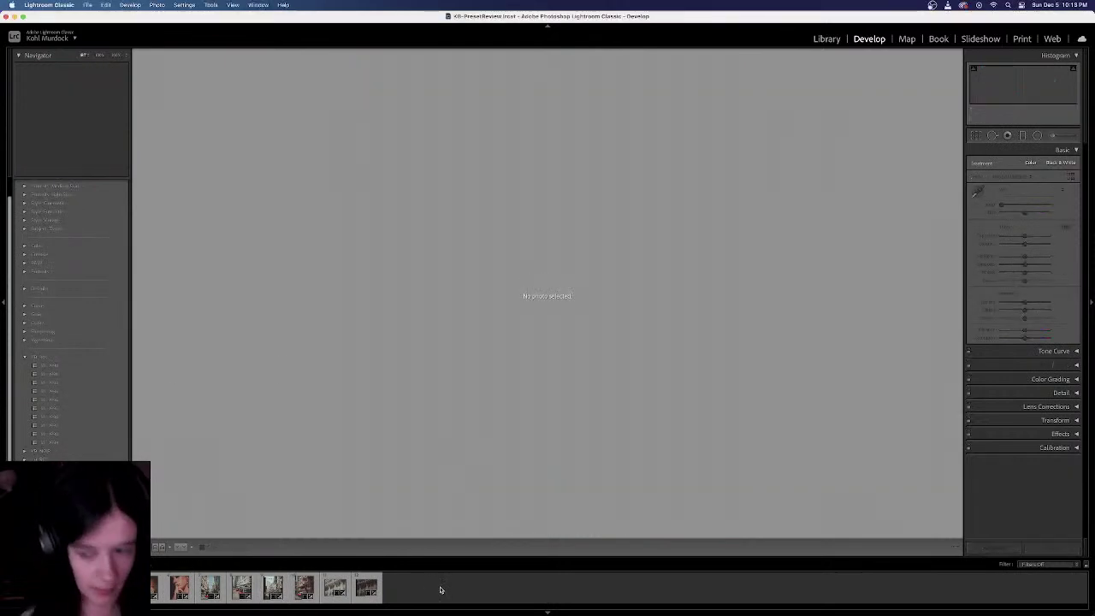
{"action": "left_click", "coordinate": [85, 587]}
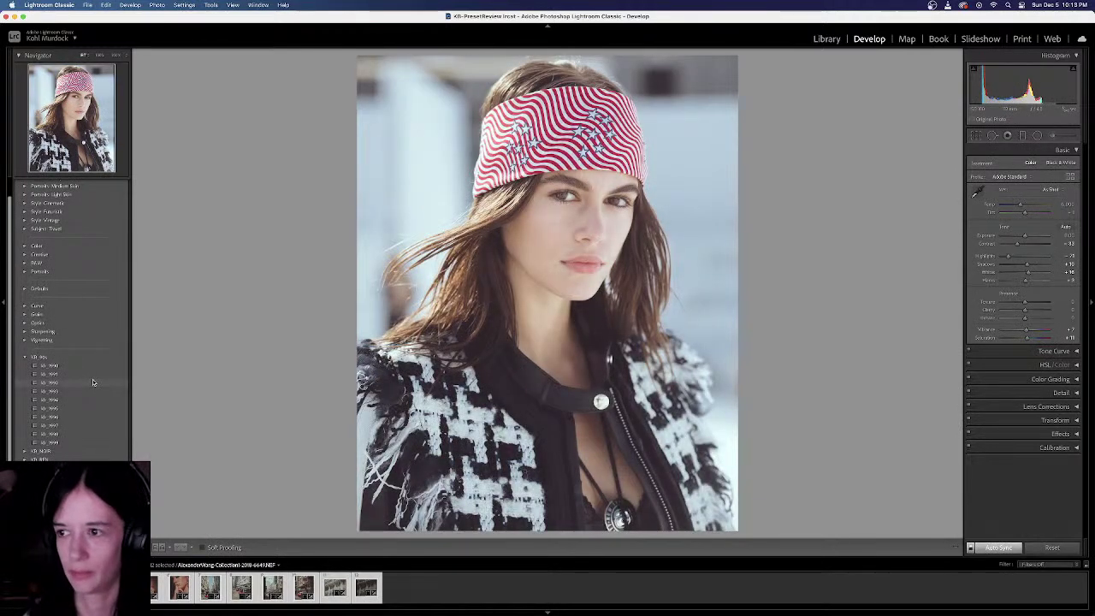
{"action": "left_click", "coordinate": [93, 382]}
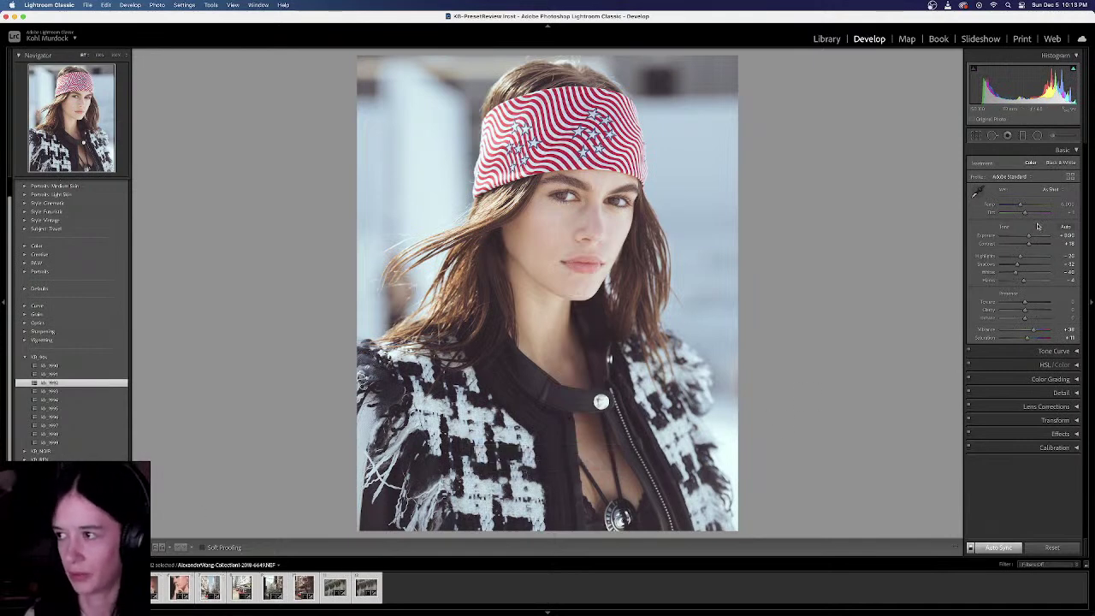
Set the exposure of all selected photos to 0
{"action": "left_click", "coordinate": [1063, 234]}
{"action": "type", "text": "0"}
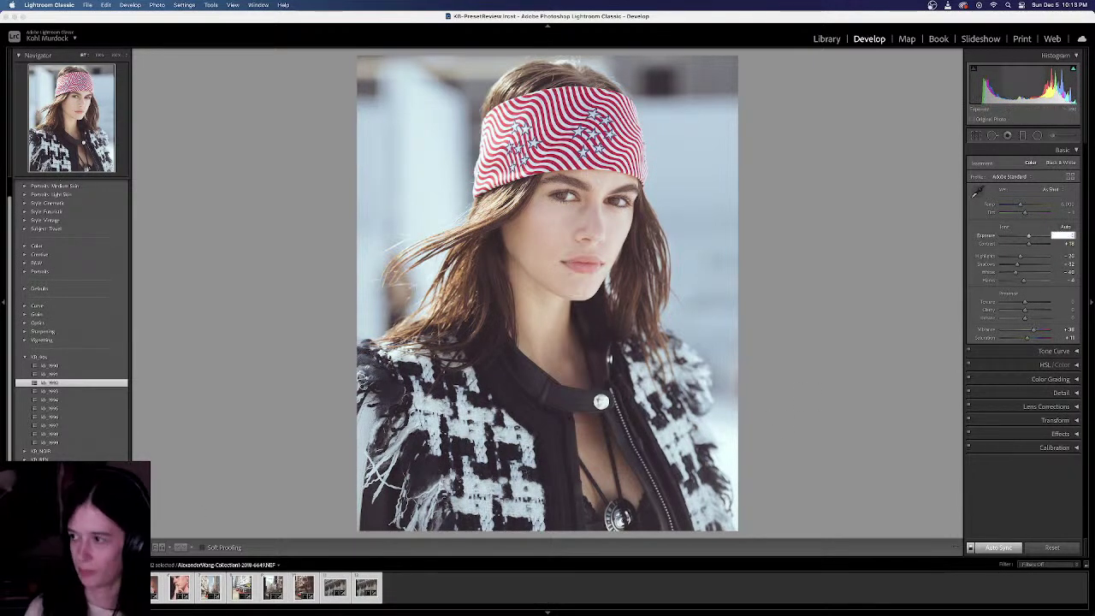
{"action": "key", "text": "Return"}
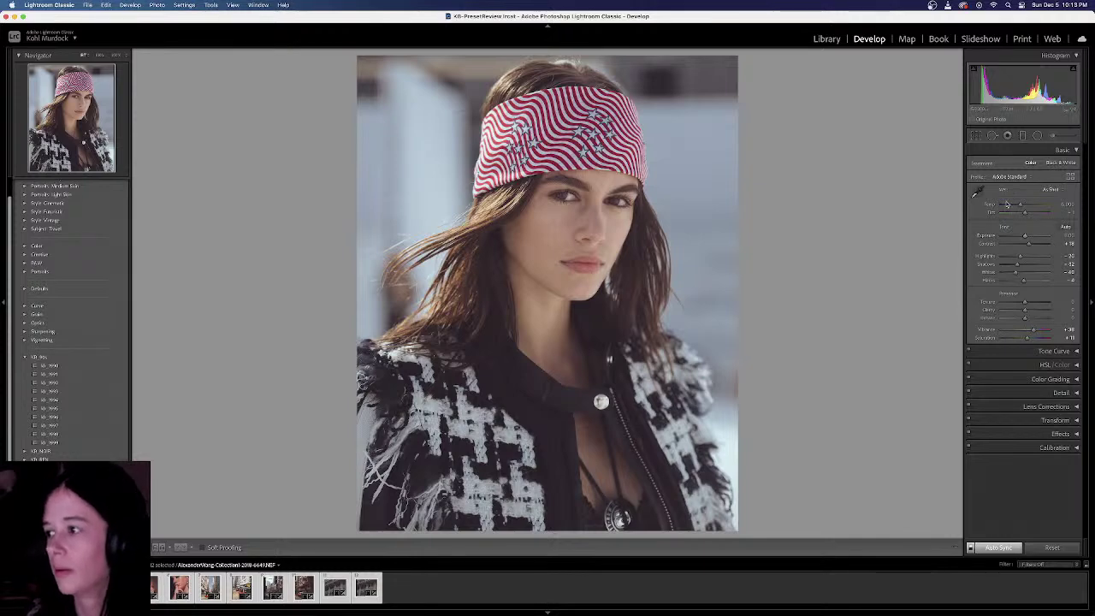
Bring the Instagram window back over Lightroom and go from the photographer's first post to the linked presets account
{"action": "left_click", "coordinate": [455, 589]}
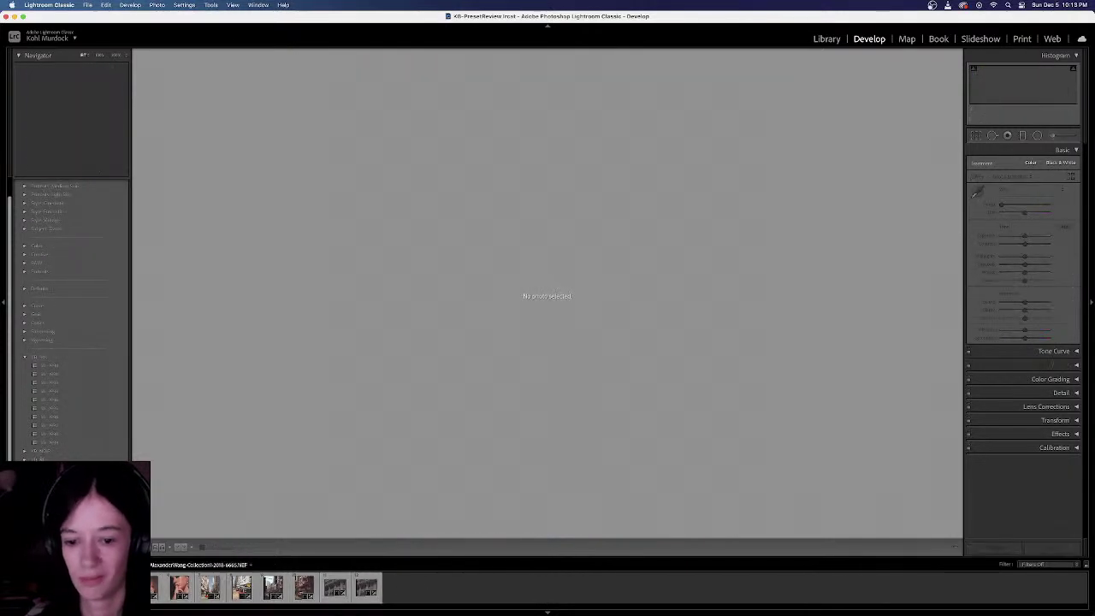
{"action": "left_click_drag", "start_coordinate": [484, 0], "coordinate": [645, 12]}
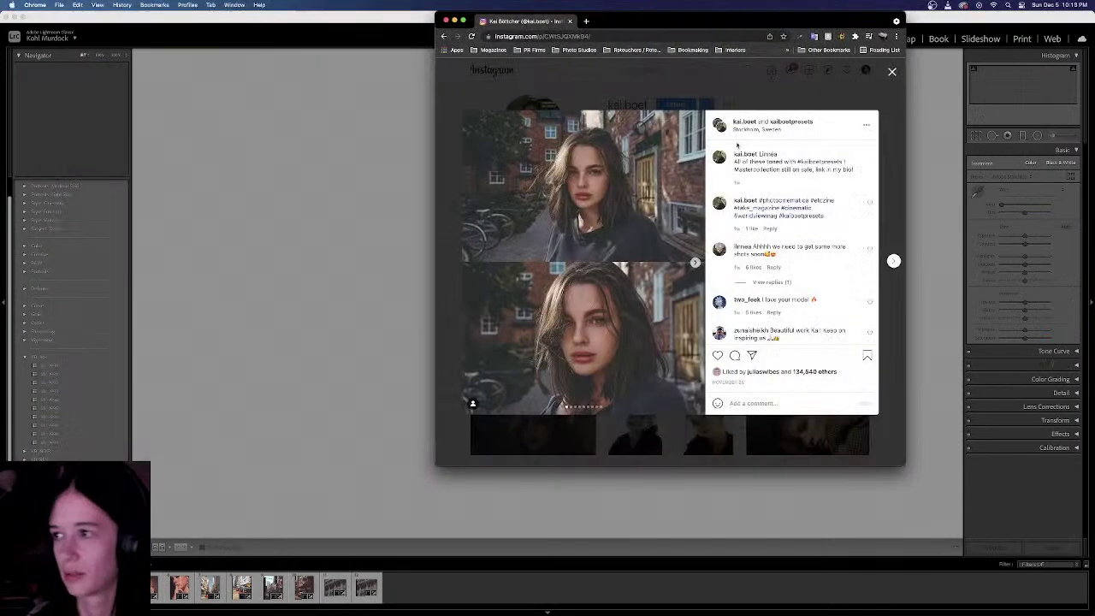
{"action": "left_click", "coordinate": [835, 99]}
{"action": "scroll", "coordinate": [761, 217], "scroll_direction": "down", "scroll_amount": 1}
{"action": "scroll", "coordinate": [743, 225], "scroll_direction": "up", "scroll_amount": 1}
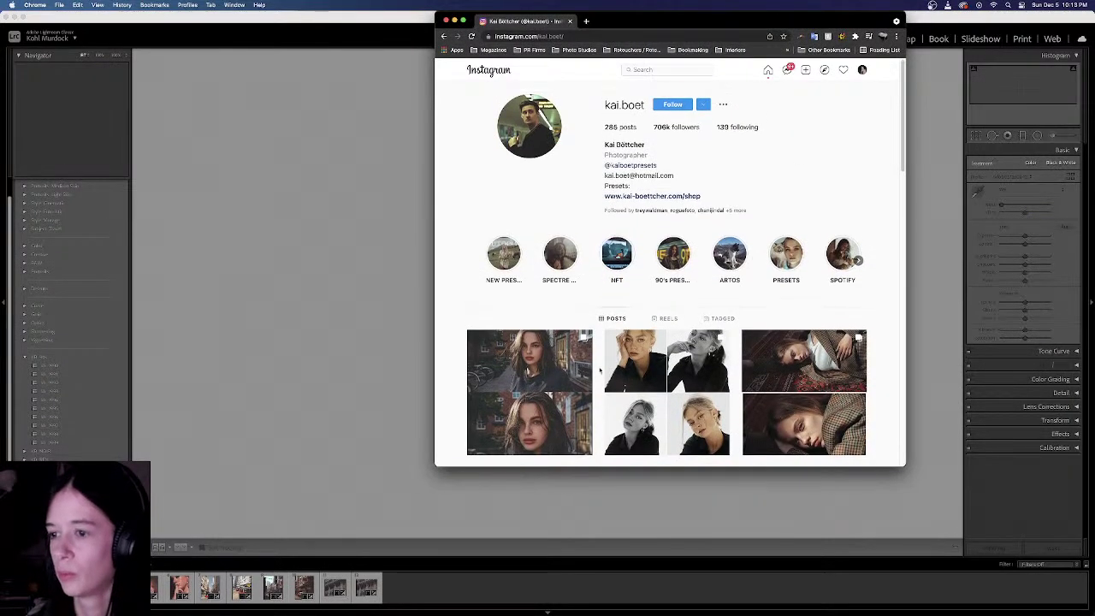
{"action": "left_click", "coordinate": [578, 360]}
{"action": "left_click", "coordinate": [797, 122]}
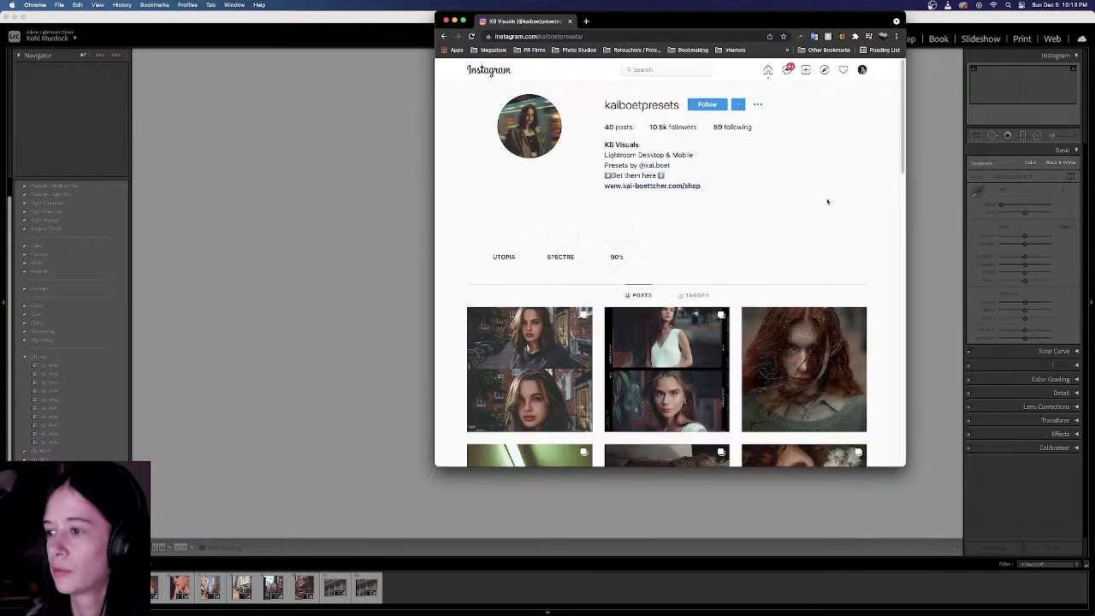
Open the green-lit post of the kissing couple on the presets account, and move the browser window out of view
{"action": "scroll", "coordinate": [827, 202], "scroll_direction": "down", "scroll_amount": 3}
{"action": "scroll", "coordinate": [827, 201], "scroll_direction": "down", "scroll_amount": 1}
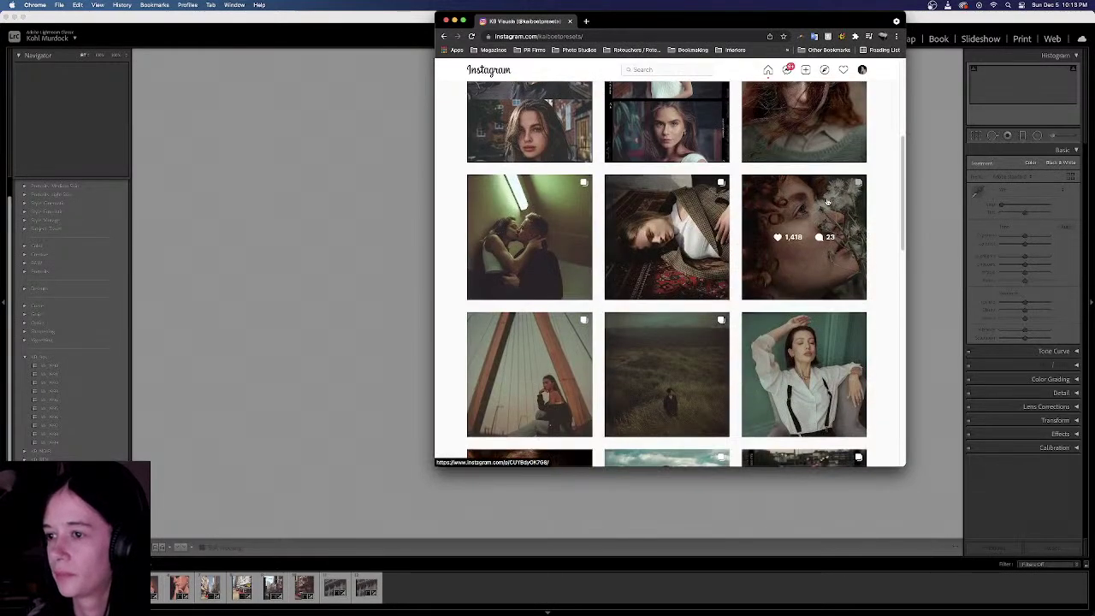
{"action": "left_click", "coordinate": [560, 178]}
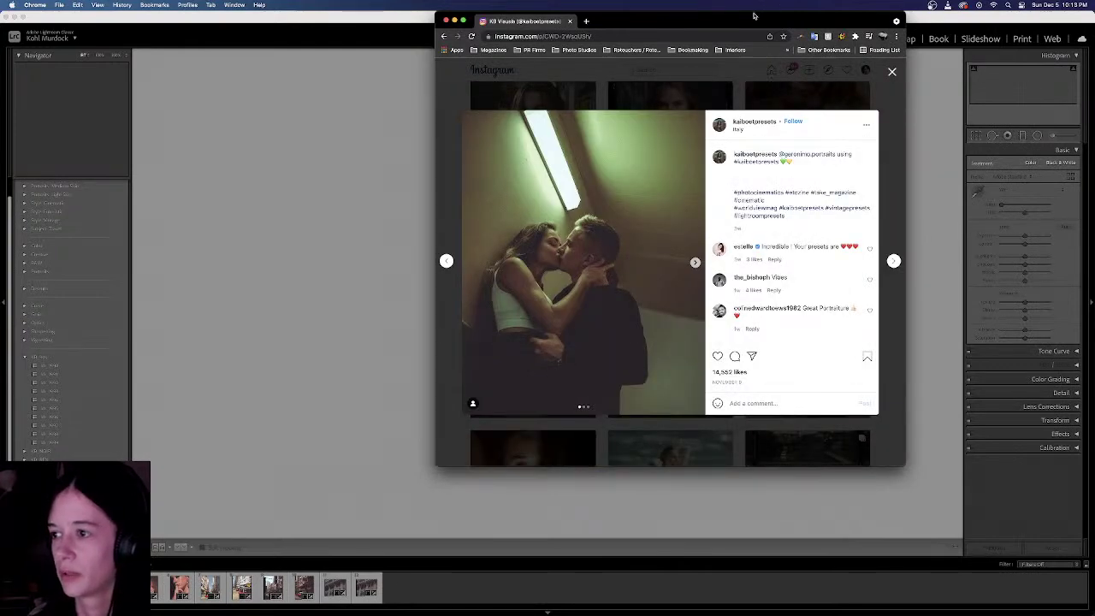
{"action": "left_click_drag", "start_coordinate": [754, 15], "coordinate": [0, 17]}
Inspect the headscarf portrait up close and raise the exposure of that photo alone slightly
{"action": "left_click", "coordinate": [472, 207]}
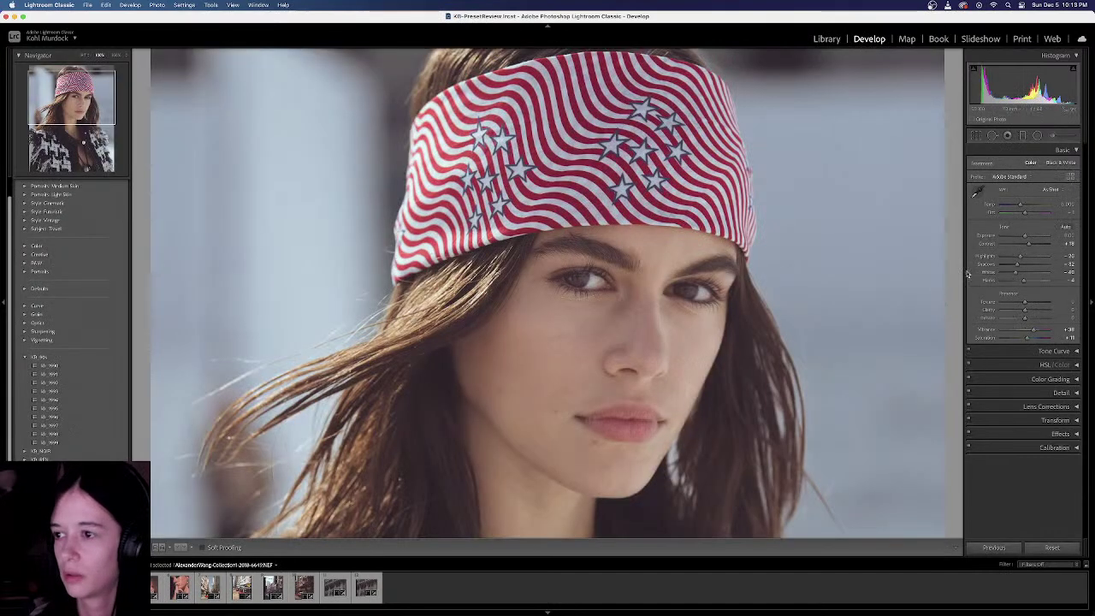
{"action": "left_click", "coordinate": [654, 285]}
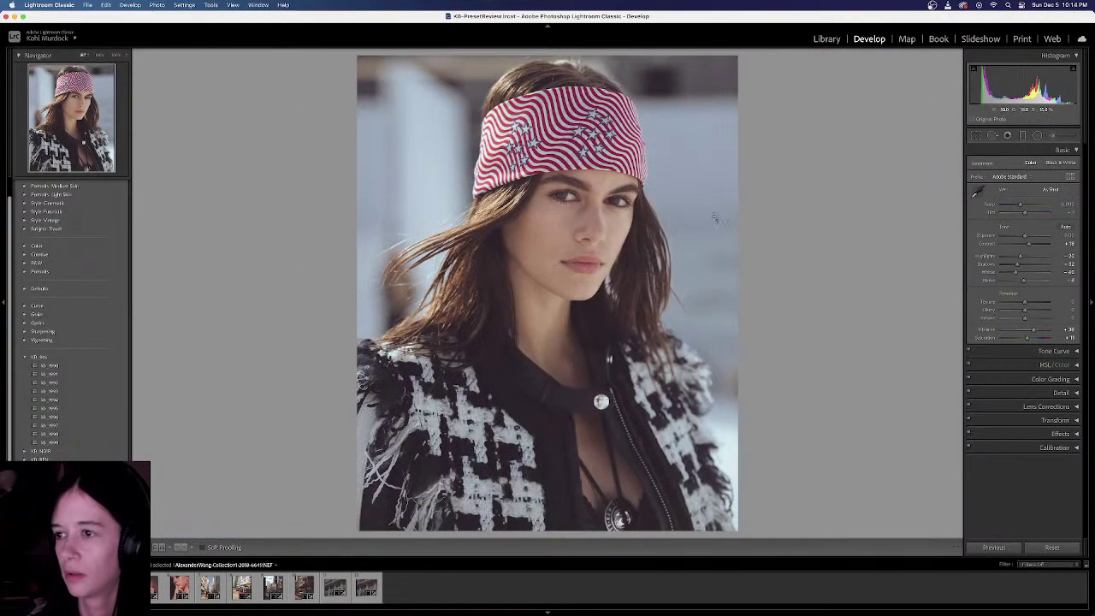
{"action": "left_click_drag", "start_coordinate": [1025, 237], "coordinate": [1027, 237]}
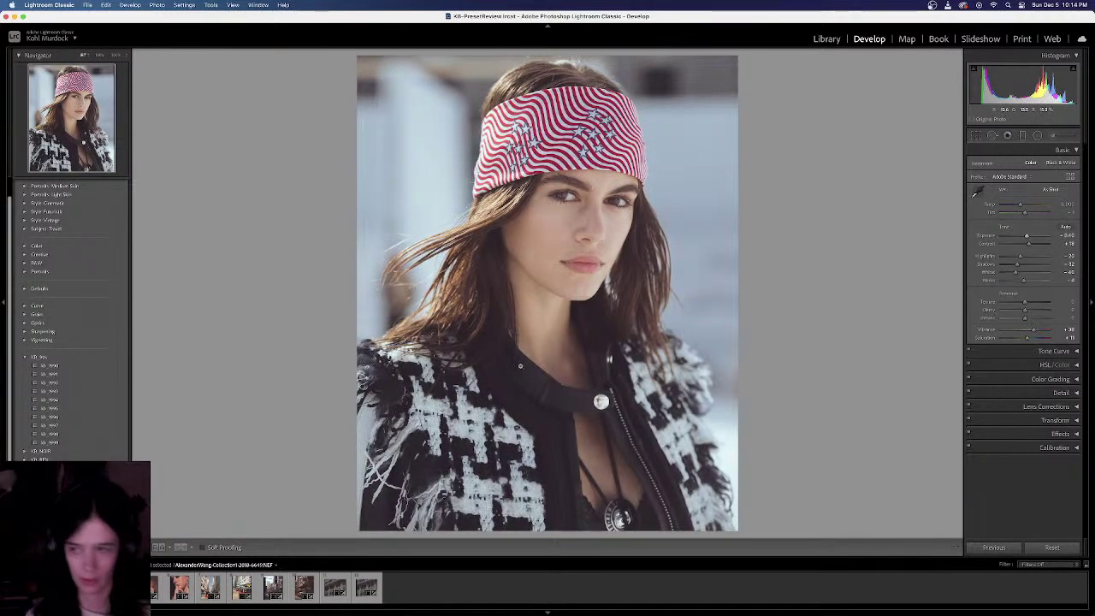
Undo the recent exposure changes, photo selections and the kb_1992 preset
{"action": "key", "text": "super+z"}
{"action": "key", "text": "super+z"}
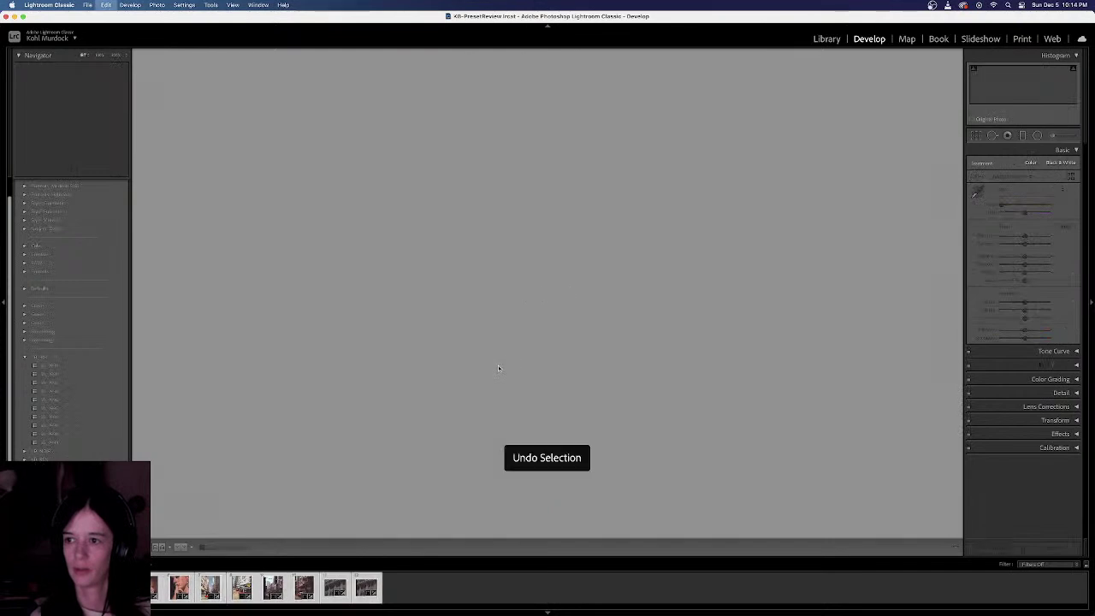
{"action": "key", "text": "super+z"}
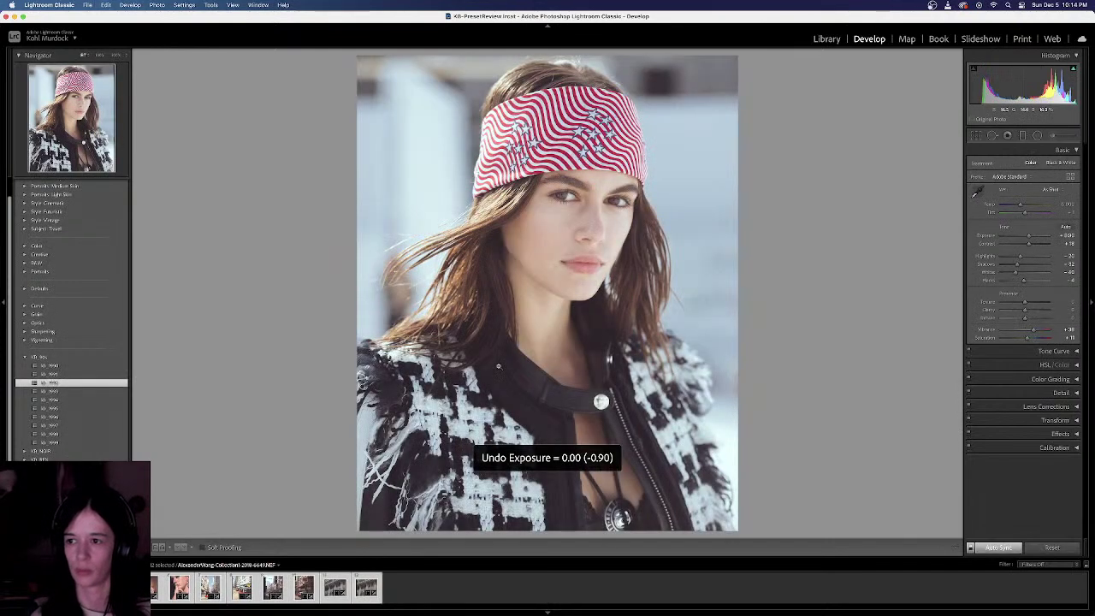
{"action": "key", "text": "super+z"}
{"action": "key", "text": "super+z"}
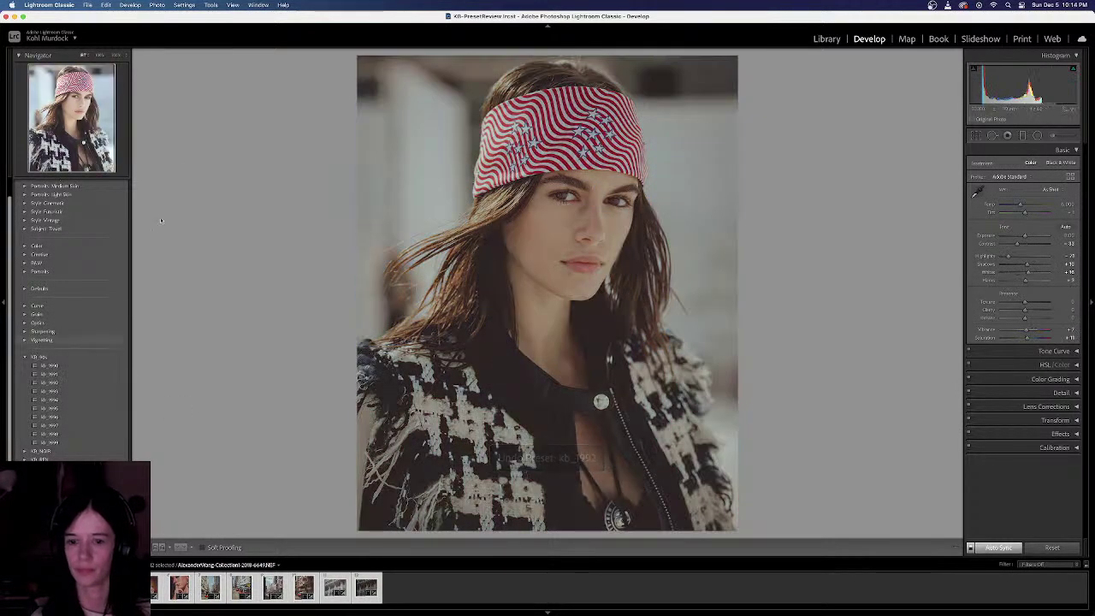
Redo the kb_1992 preset on all selected photos and set their exposure to +0.45
{"action": "key", "text": "super+shift+z"}
{"action": "left_click", "coordinate": [103, 4]}
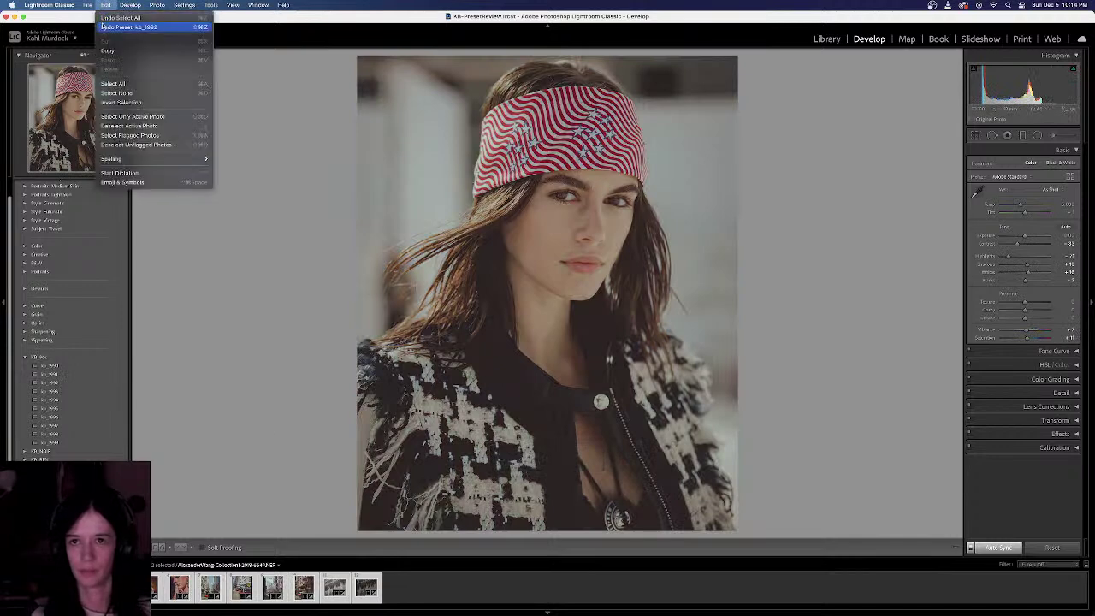
{"action": "left_click", "coordinate": [105, 27]}
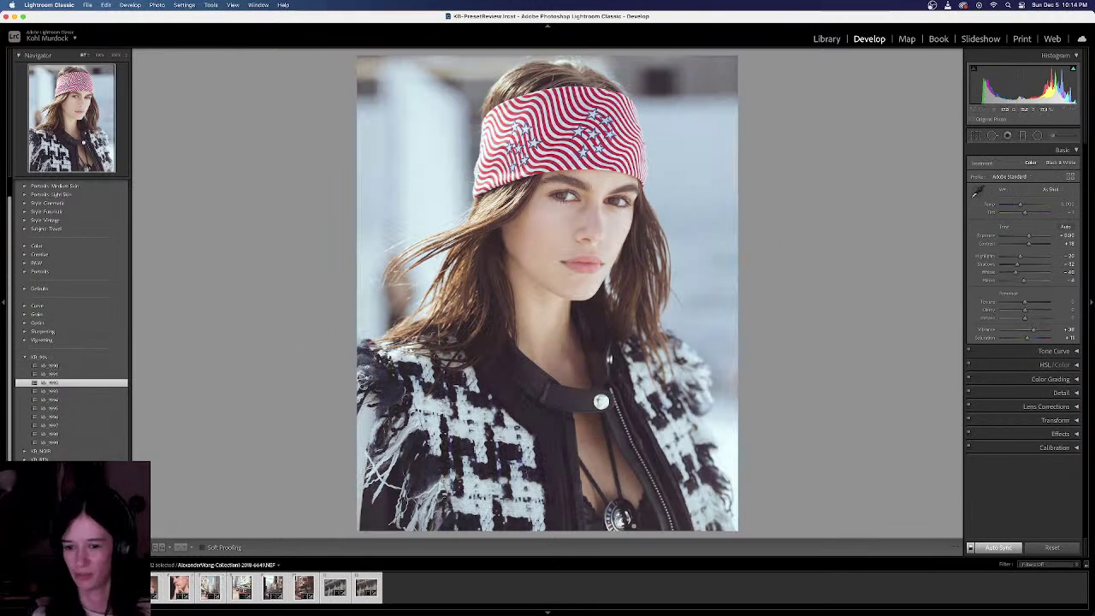
{"action": "left_click_drag", "start_coordinate": [1028, 236], "coordinate": [1027, 239]}
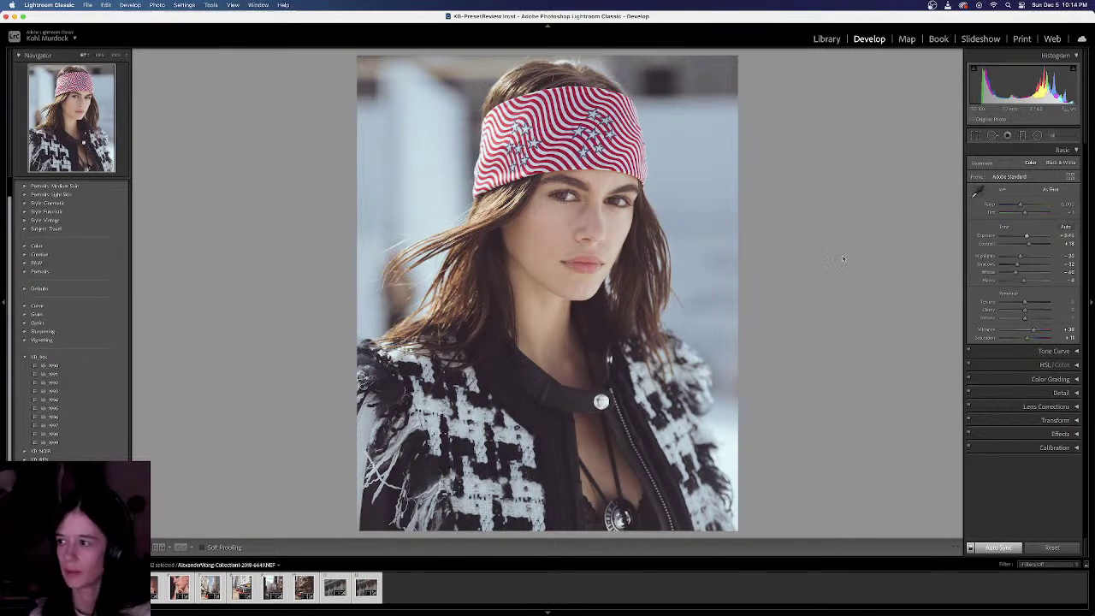
Open only the red-haired portrait with crystal nails and compare its before and after versions
{"action": "left_click", "coordinate": [122, 374]}
{"action": "left_click", "coordinate": [108, 390]}
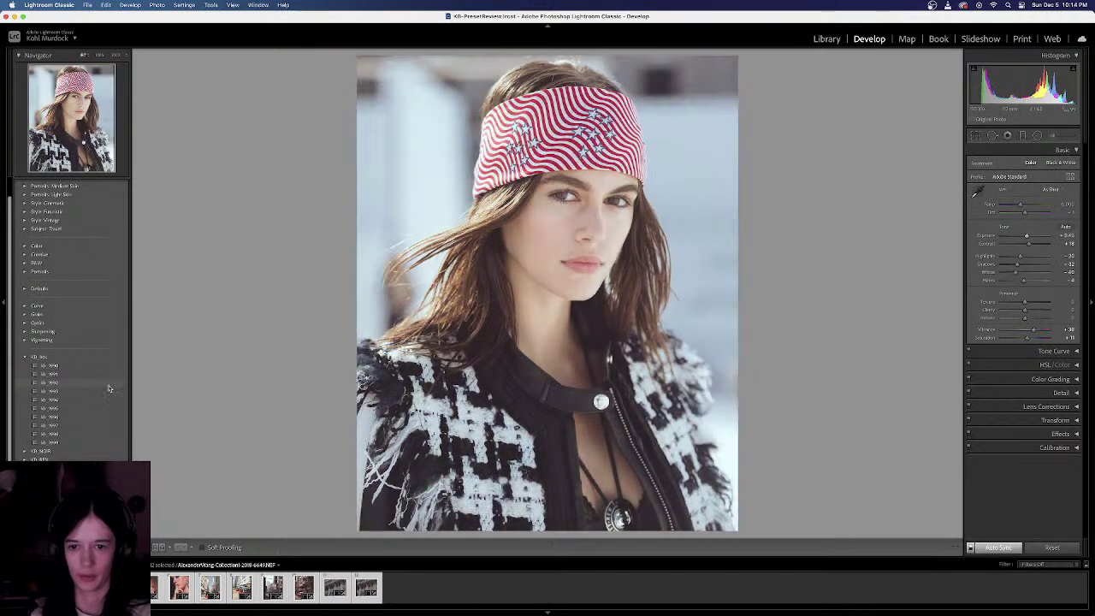
{"action": "left_click", "coordinate": [421, 594]}
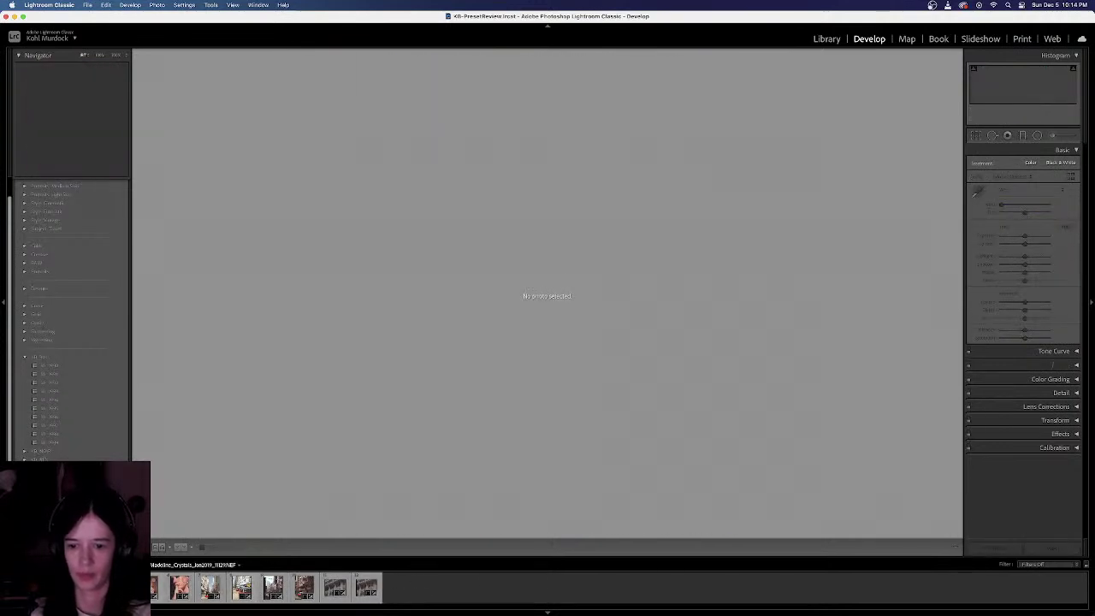
{"action": "left_click", "coordinate": [147, 587]}
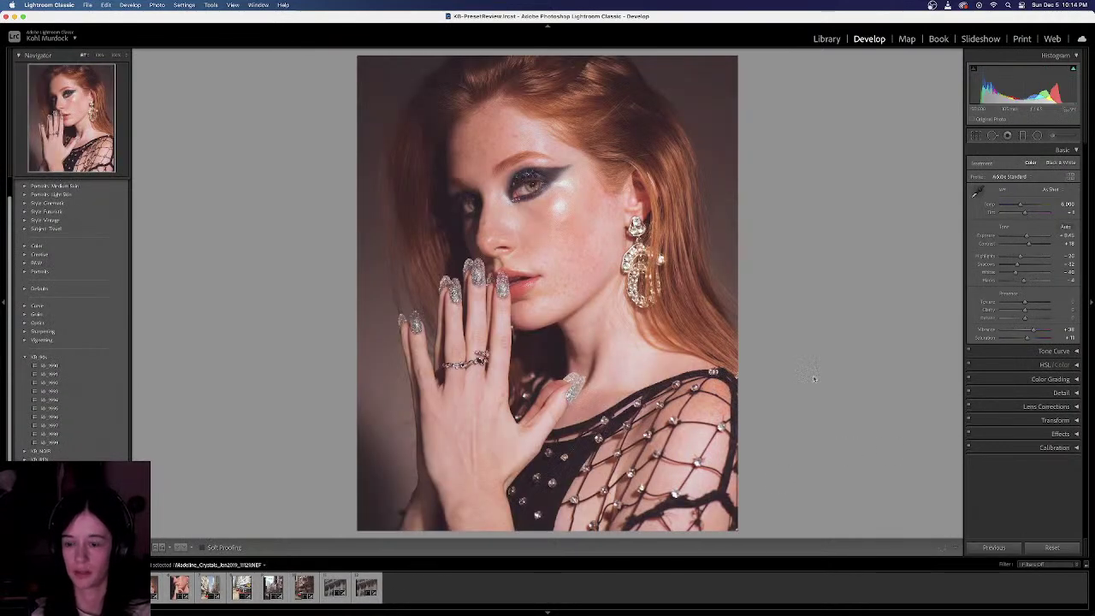
{"action": "key", "text": "backslash"}
{"action": "key", "text": "backslash"}
{"action": "key", "text": "backslash"}
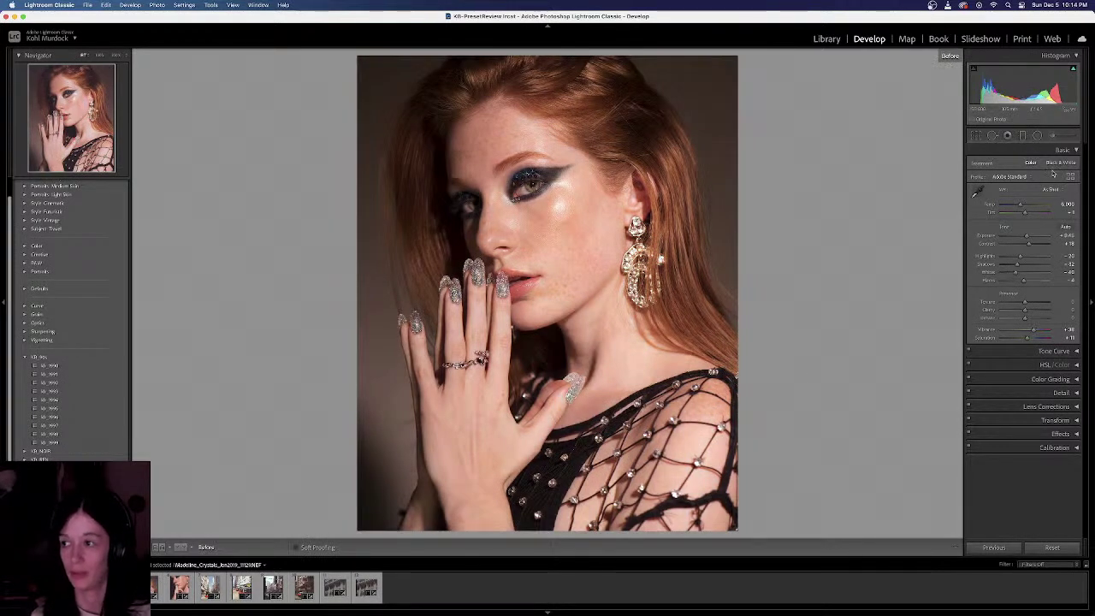
{"action": "key", "text": "backslash"}
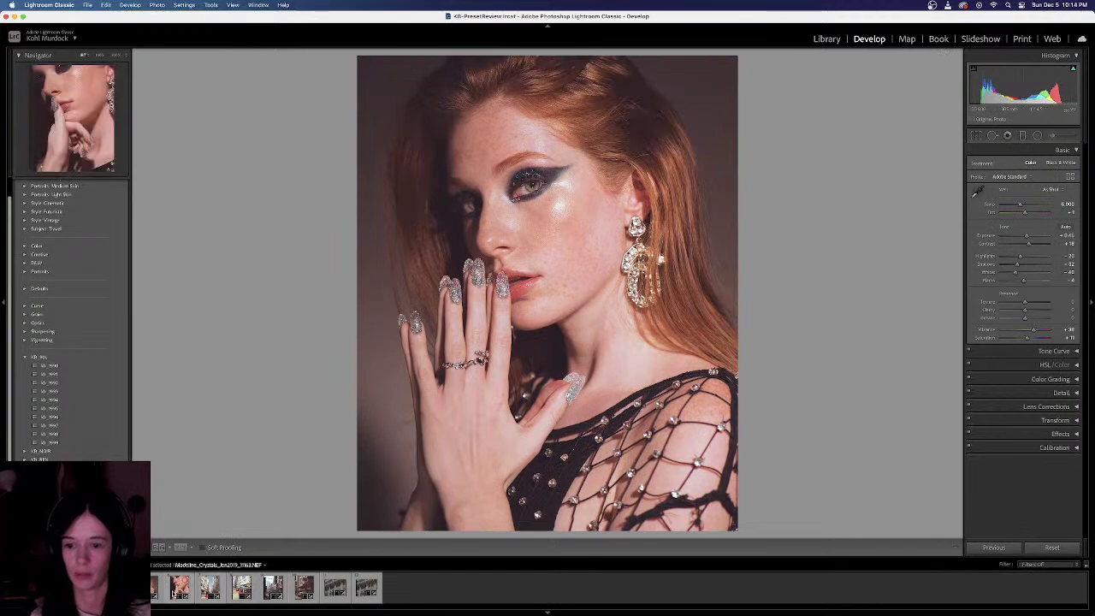
View the preset on the Hong Kong red taxi photo and the Singapore shuttered facade, and clear the photo selection
{"action": "left_click", "coordinate": [210, 588]}
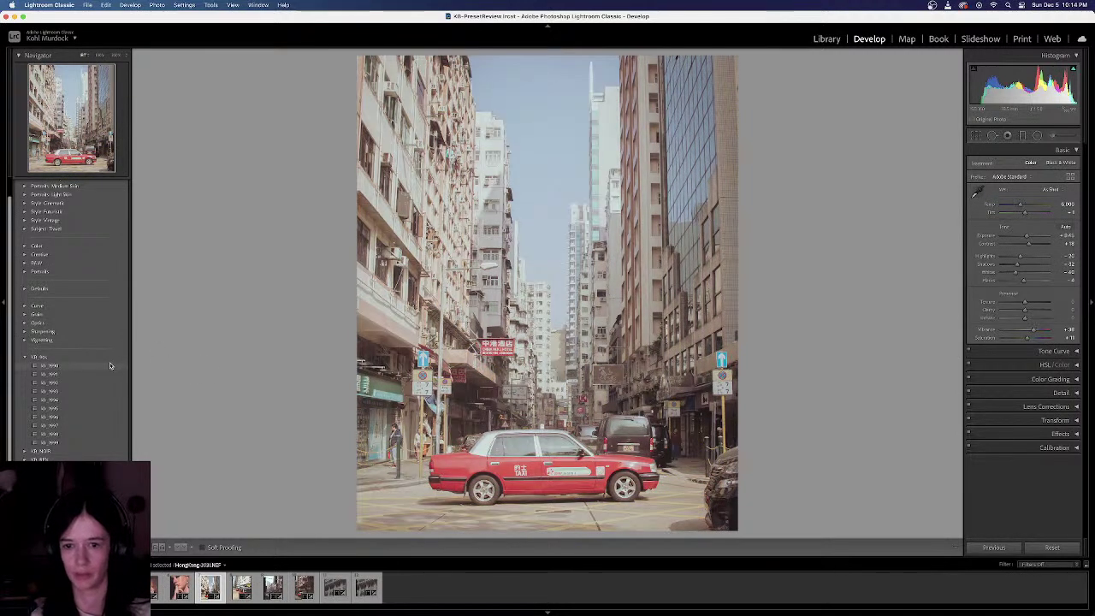
{"action": "left_click", "coordinate": [334, 585]}
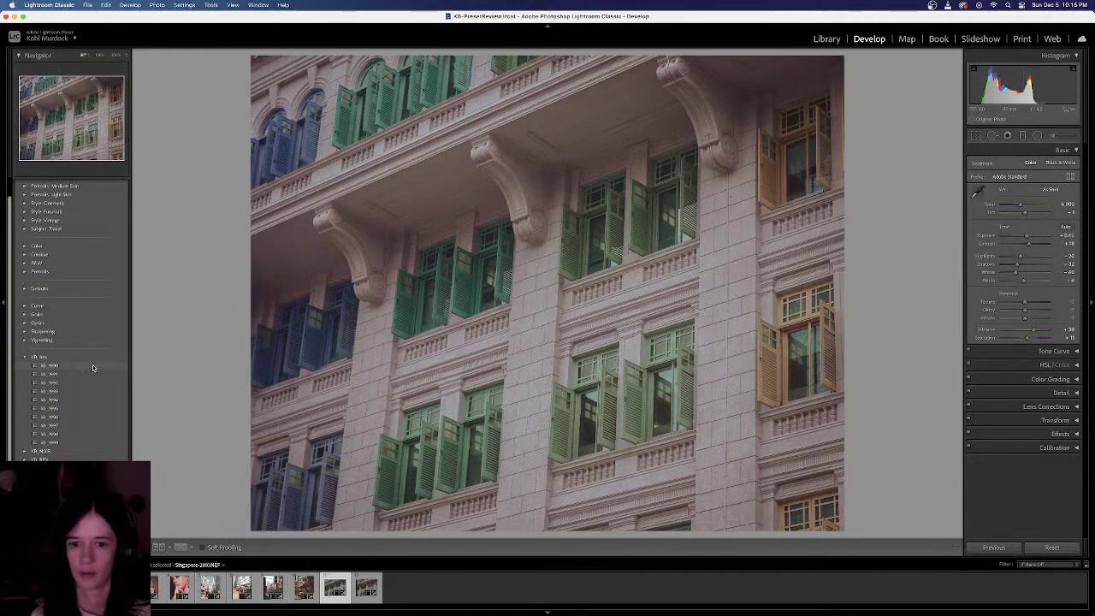
{"action": "key", "text": "super+a"}
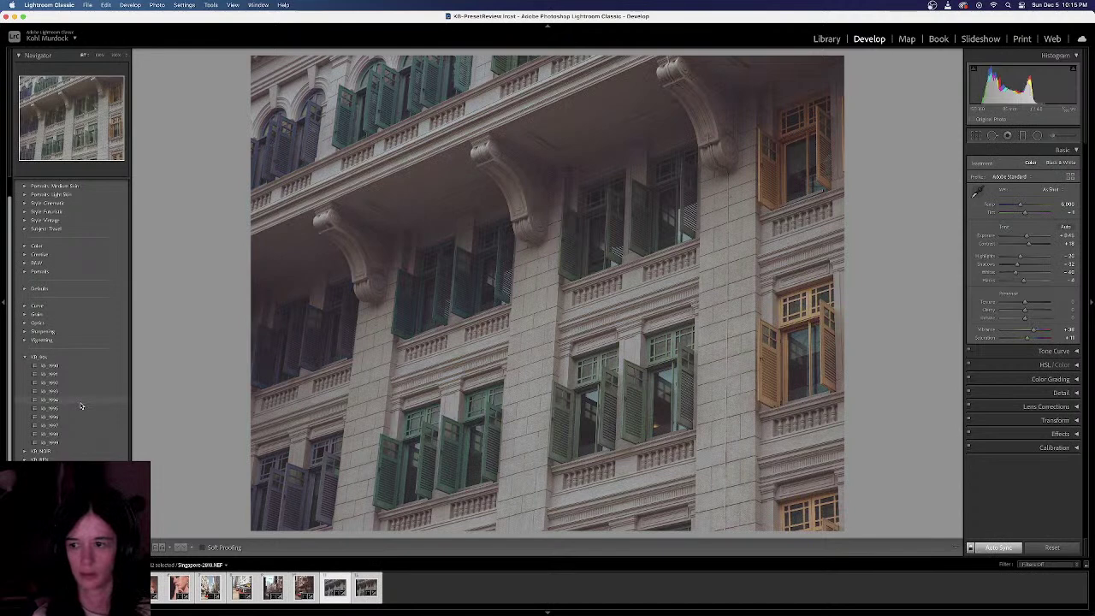
{"action": "left_click", "coordinate": [431, 602]}
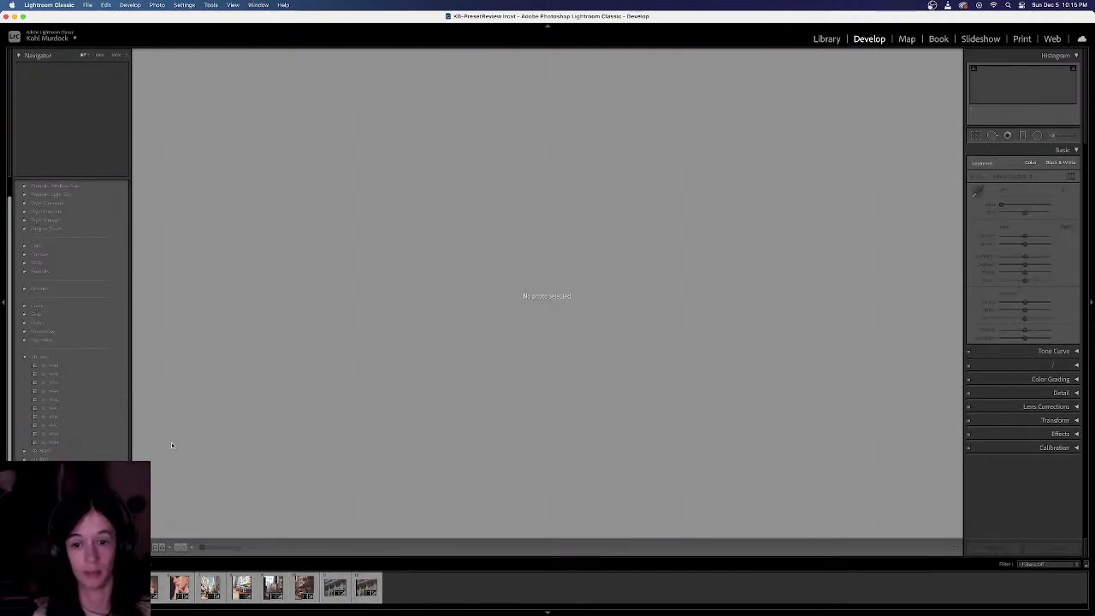
Review the edit history of the headscarf portrait and return to the KB 90s presets
{"action": "key", "text": "ctrl+super+4"}
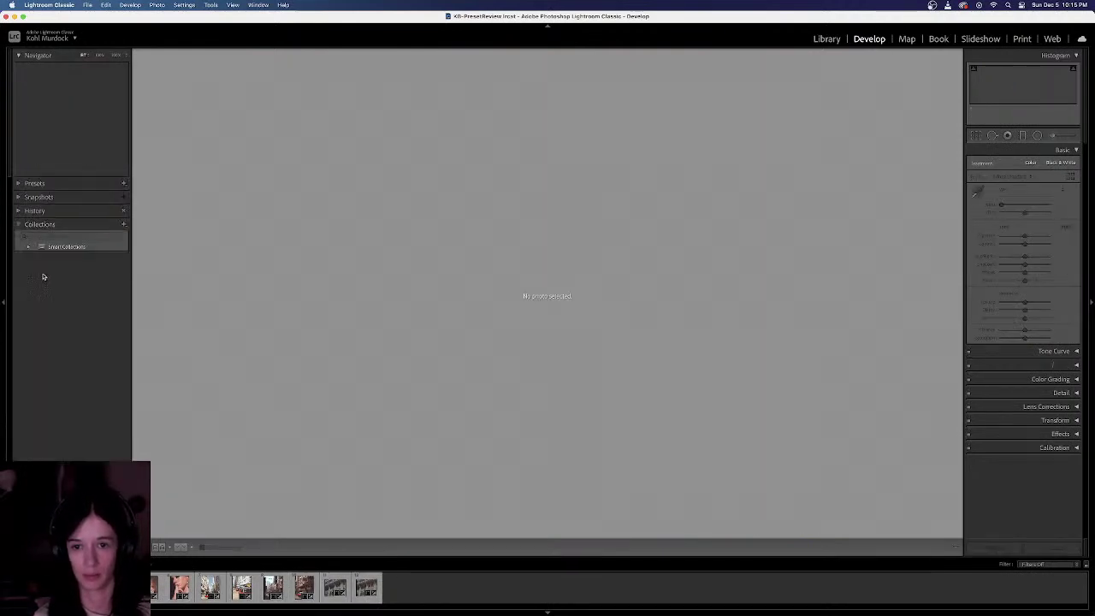
{"action": "left_click", "coordinate": [58, 212]}
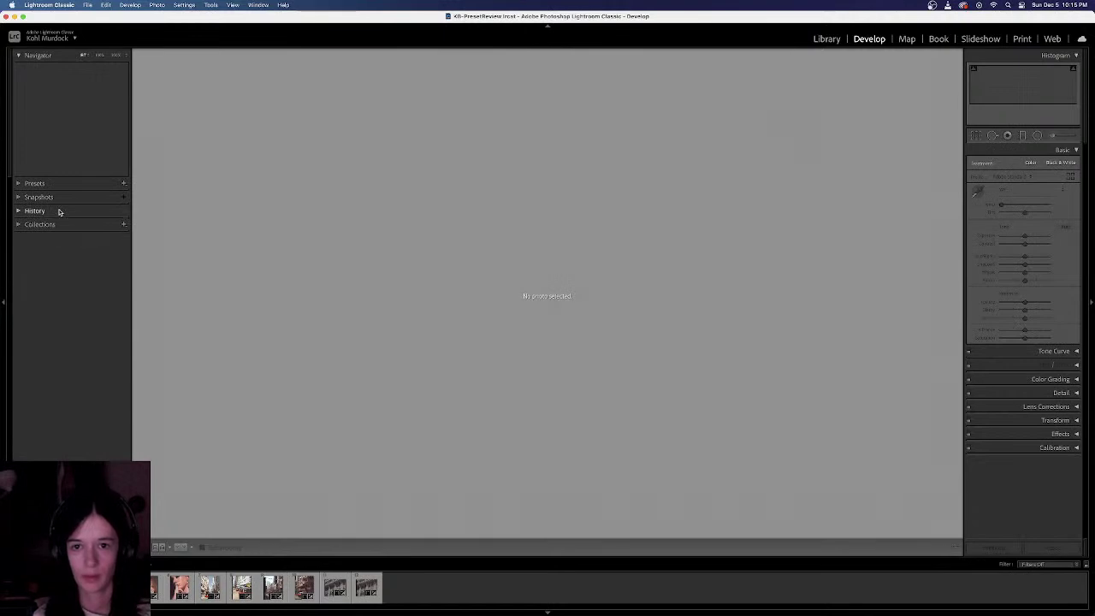
{"action": "left_click", "coordinate": [53, 586]}
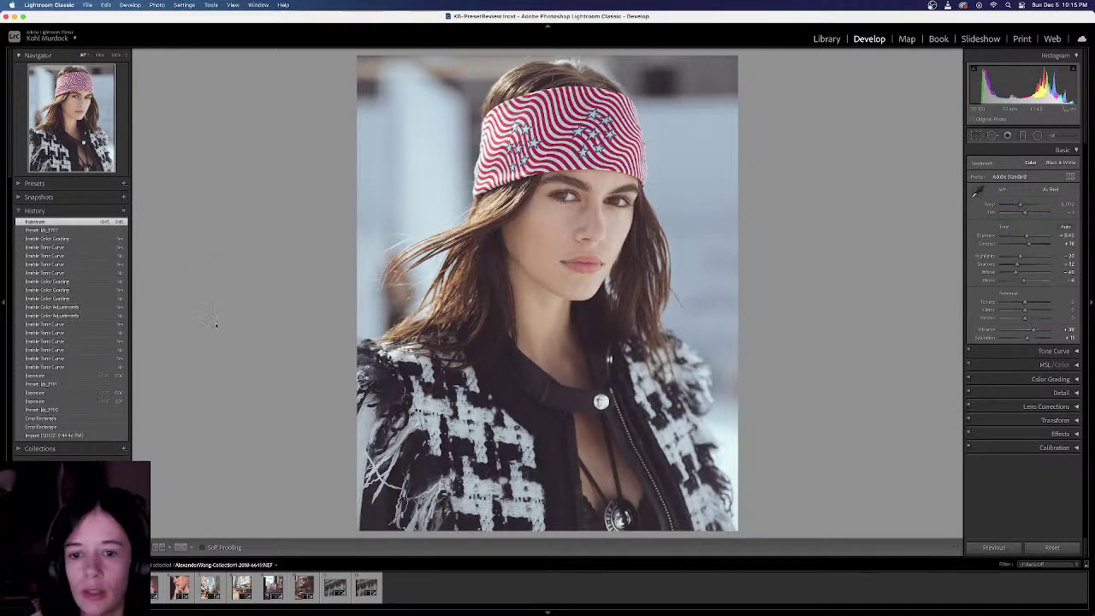
{"action": "left_click", "coordinate": [36, 183]}
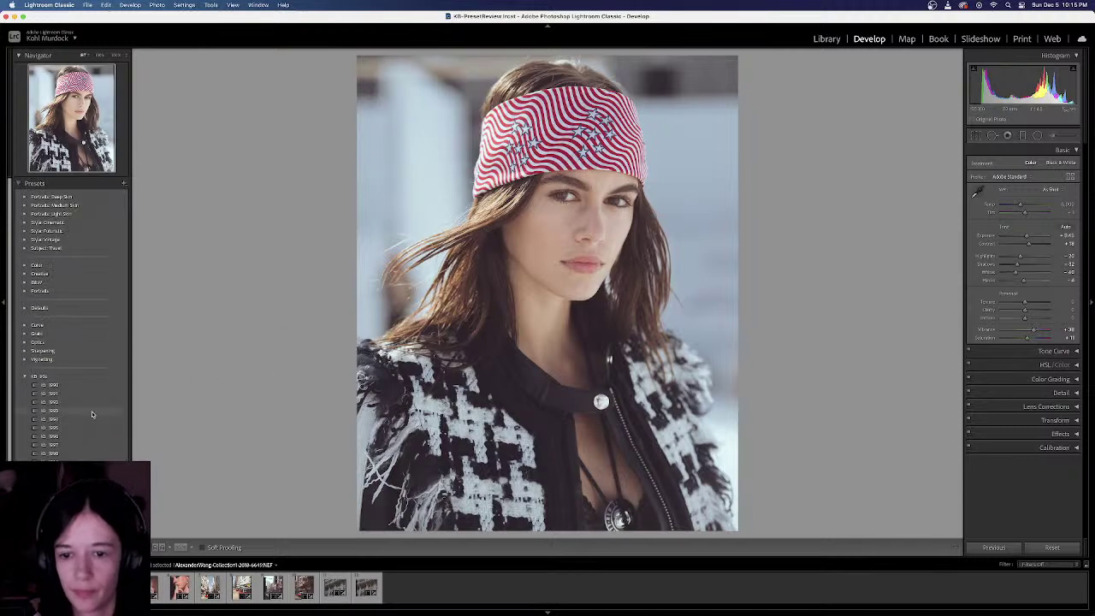
{"action": "left_click", "coordinate": [93, 413]}
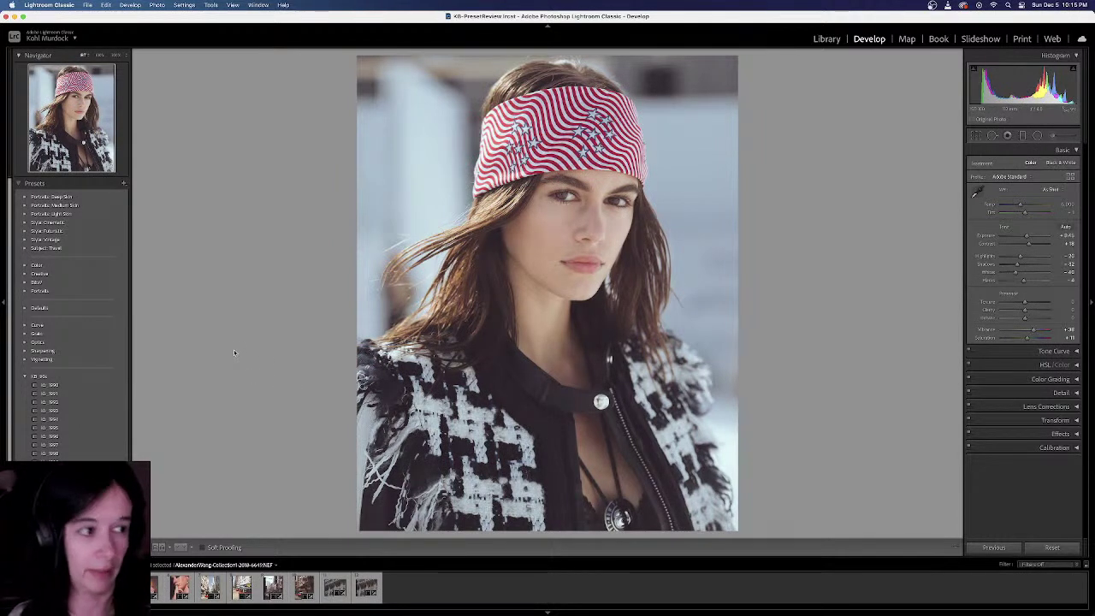
Apply the kb_1993 preset to all photos, set their exposure to 0.00, and clear the selection
{"action": "key", "text": "super+a"}
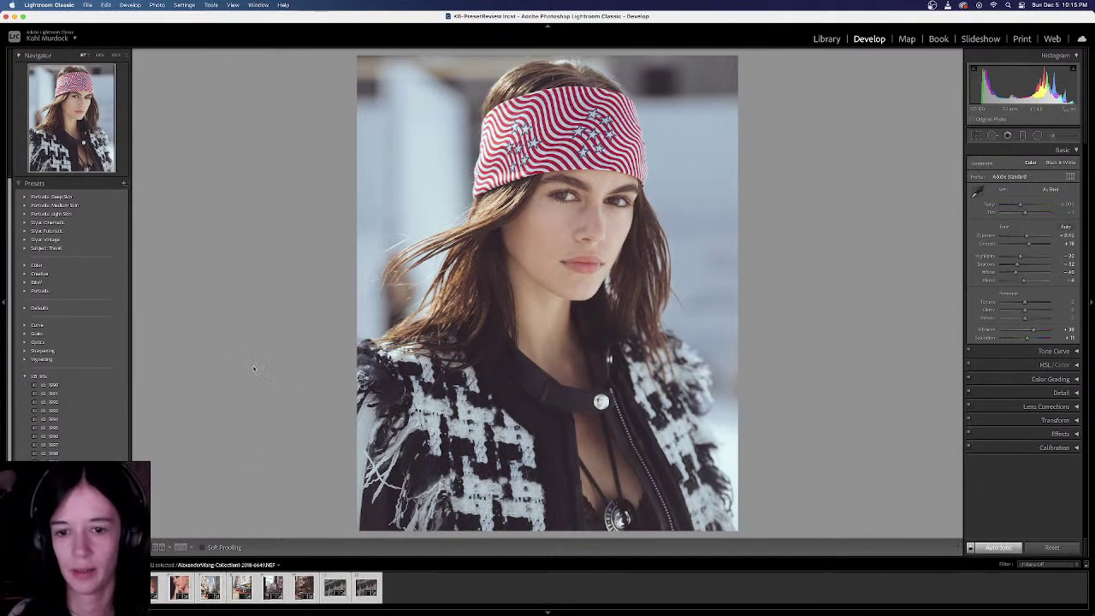
{"action": "left_click", "coordinate": [78, 412]}
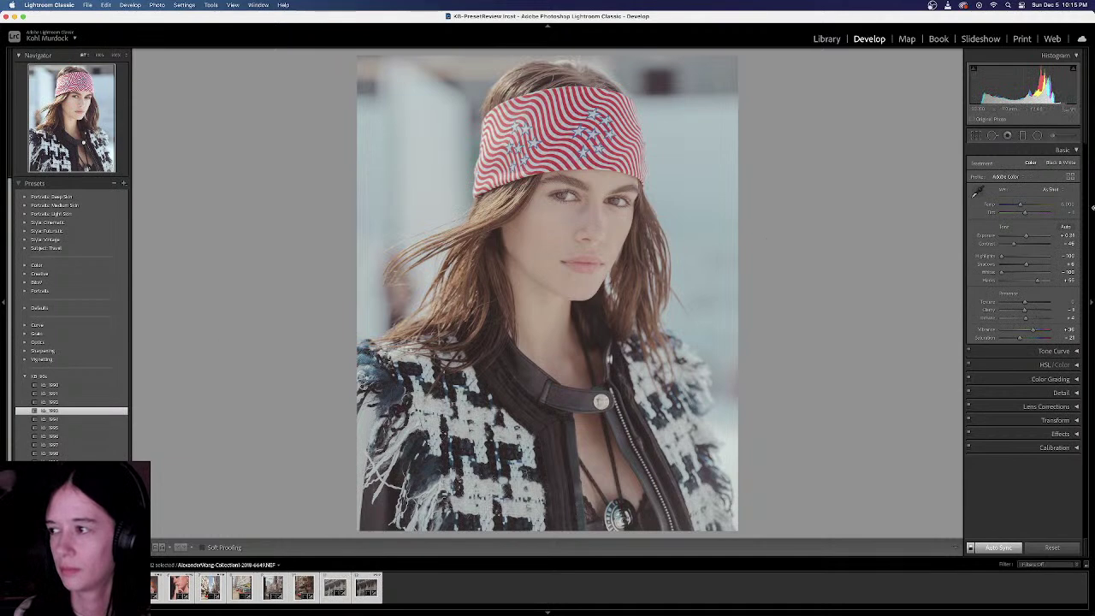
{"action": "left_click_drag", "start_coordinate": [1026, 236], "coordinate": [1024, 238]}
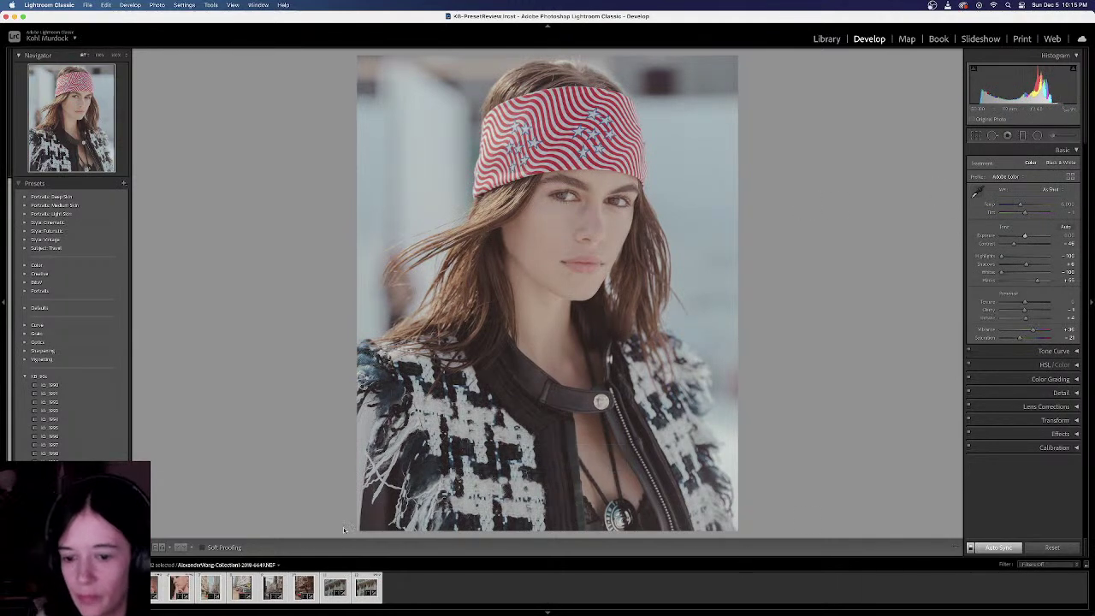
{"action": "left_click", "coordinate": [428, 581]}
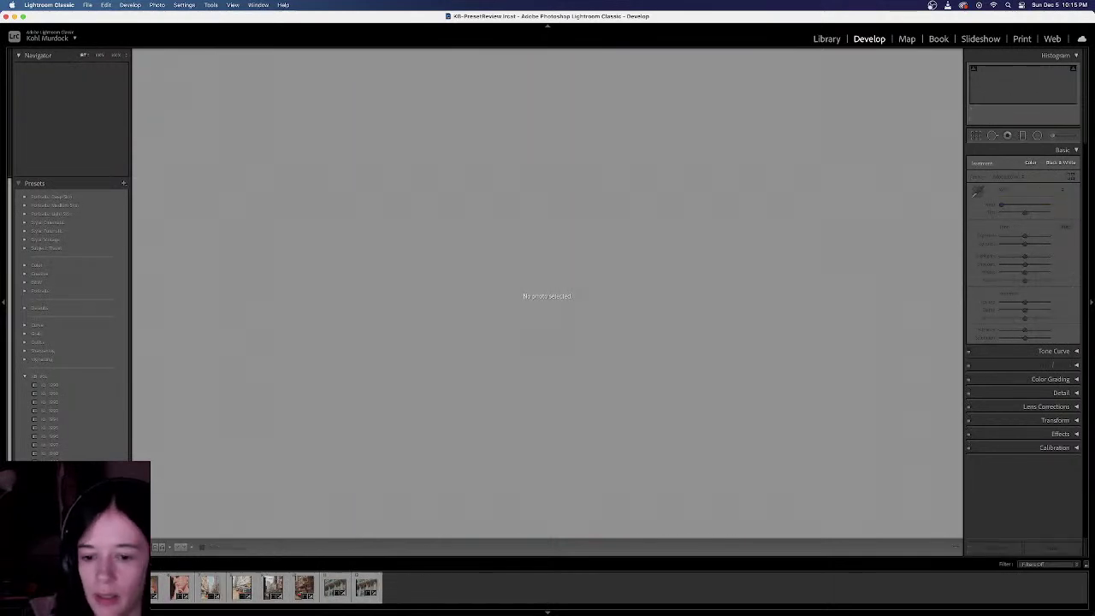
Compare the patterned-headscarf portrait with the photographer's riverside Instagram portrait, and view the preset on the next two headscarf portraits
{"action": "left_click", "coordinate": [86, 587]}
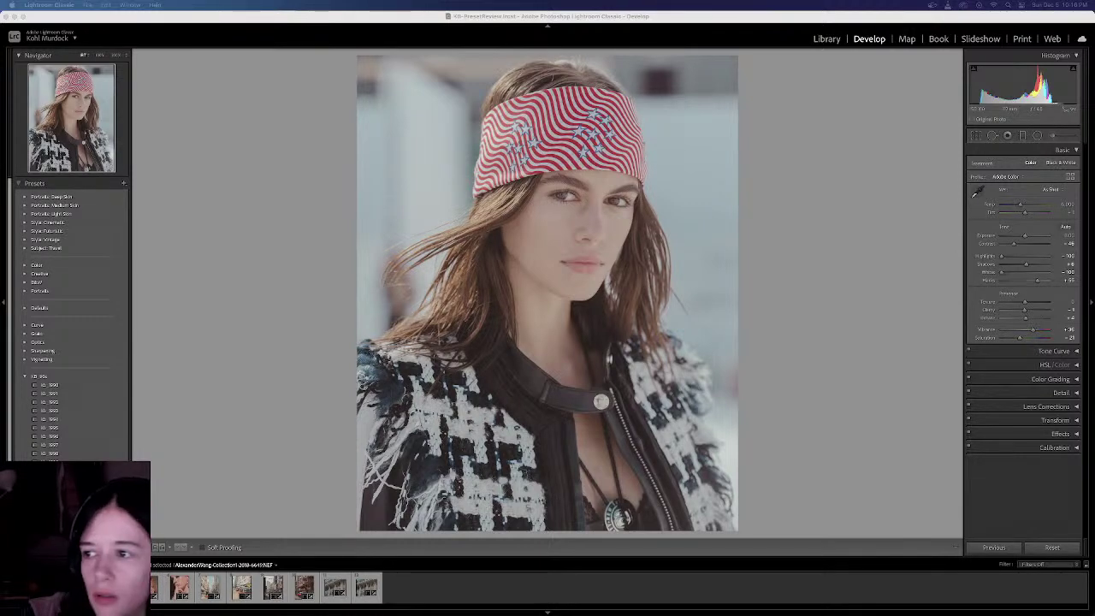
{"action": "left_click_drag", "start_coordinate": [630, 235], "coordinate": [968, 60]}
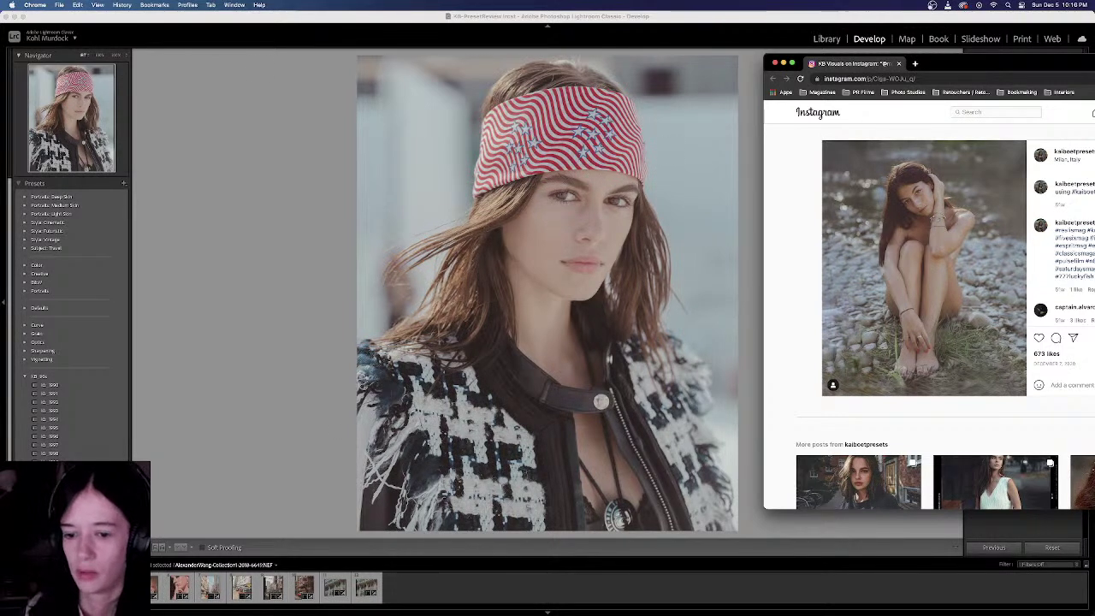
{"action": "key", "text": "super+Tab"}
{"action": "key", "text": "Right"}
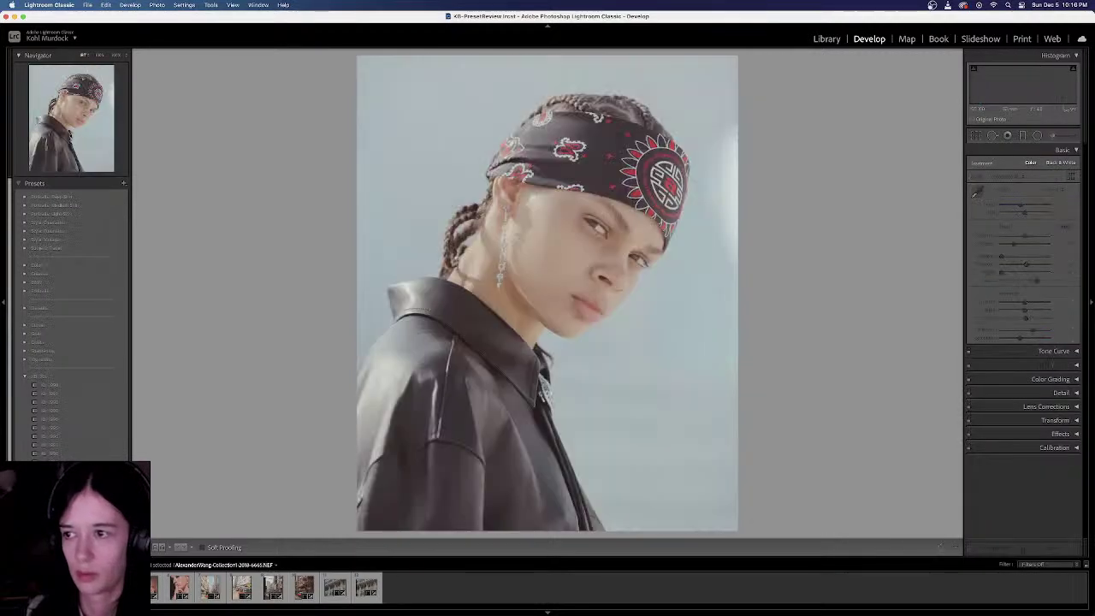
{"action": "key", "text": "Right"}
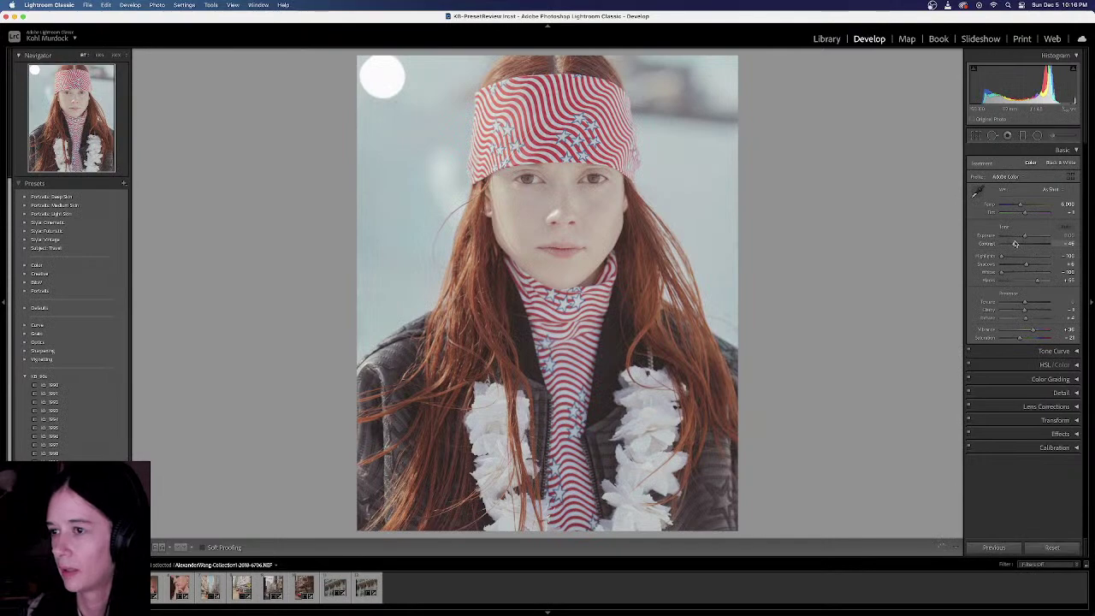
Recrop the red-haired headscarf portrait with more space above the head and a slightly tighter frame
{"action": "left_click", "coordinate": [976, 136]}
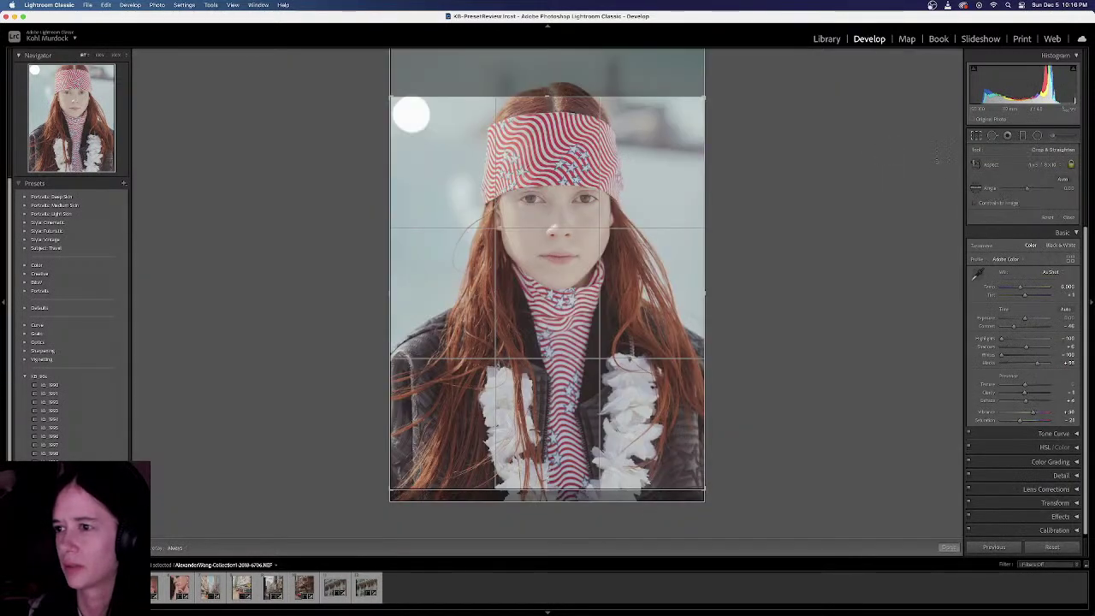
{"action": "left_click_drag", "start_coordinate": [580, 268], "coordinate": [580, 282]}
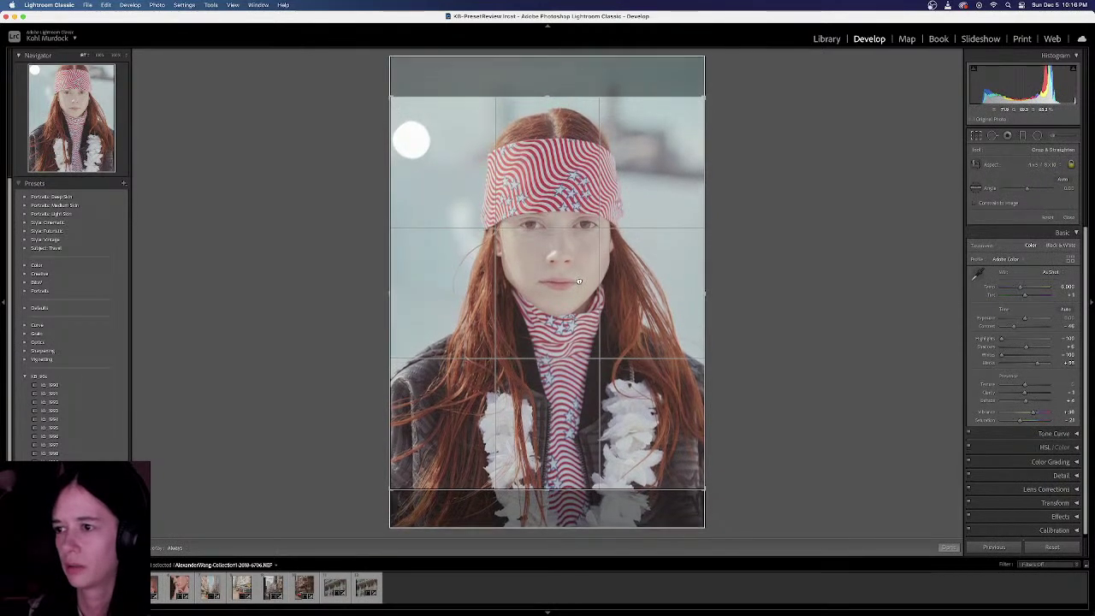
{"action": "left_click_drag", "start_coordinate": [387, 489], "coordinate": [406, 471]}
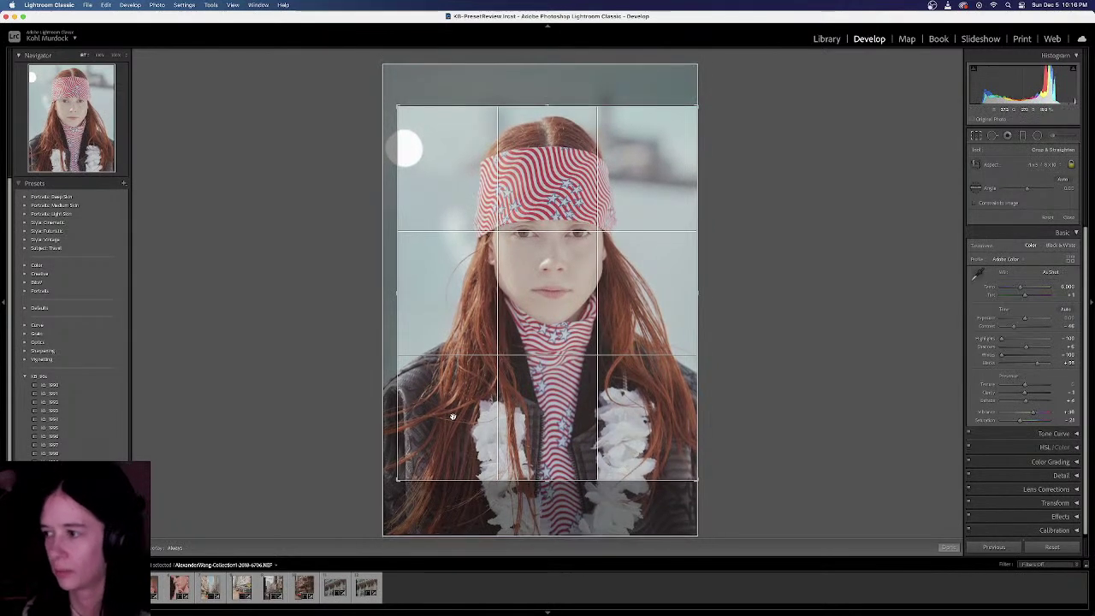
{"action": "key", "text": "Return"}
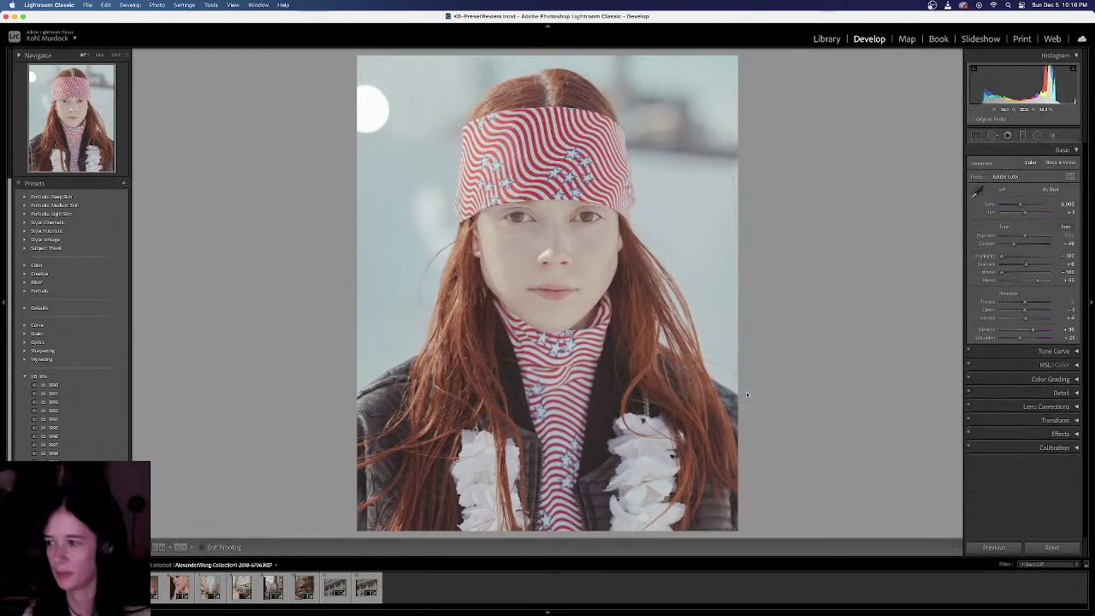
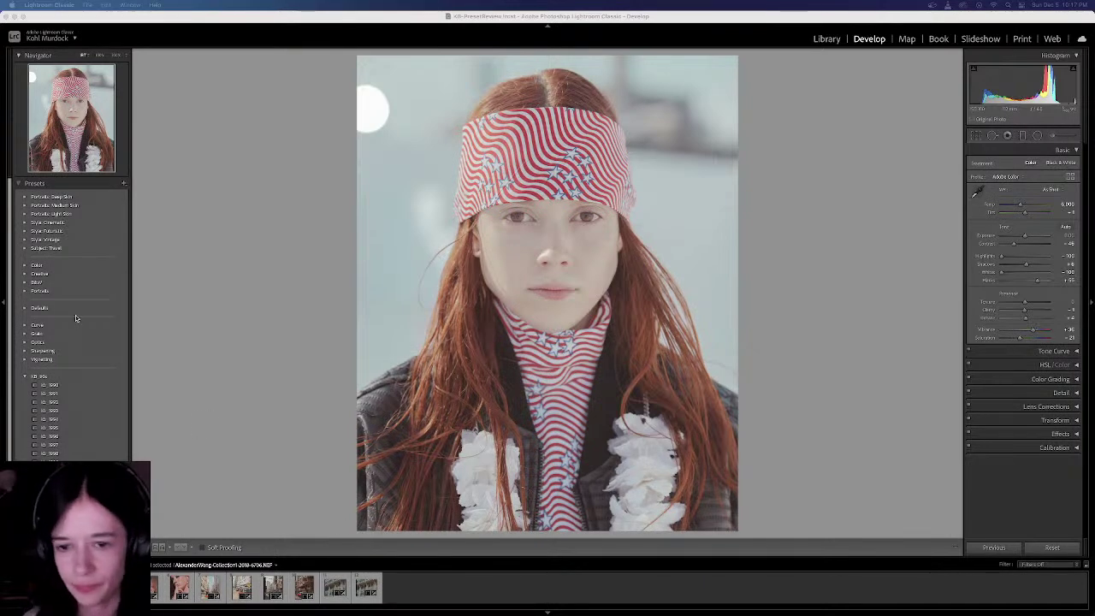
Select all photos and apply the kb_1994 preset to them
{"action": "left_click", "coordinate": [174, 418]}
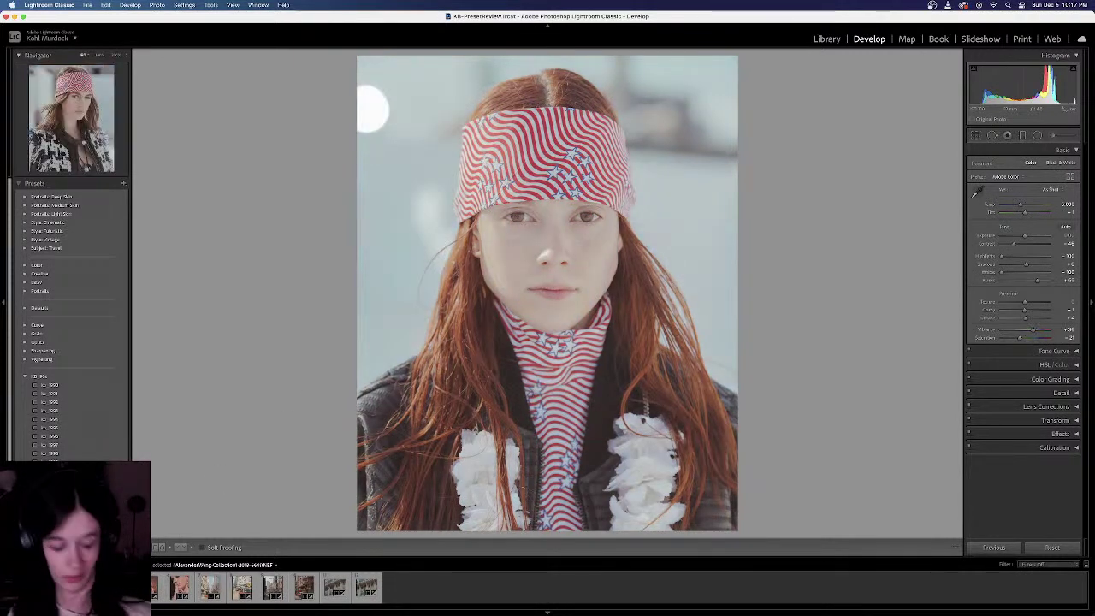
{"action": "key", "text": "Right"}
{"action": "key", "text": "super+a"}
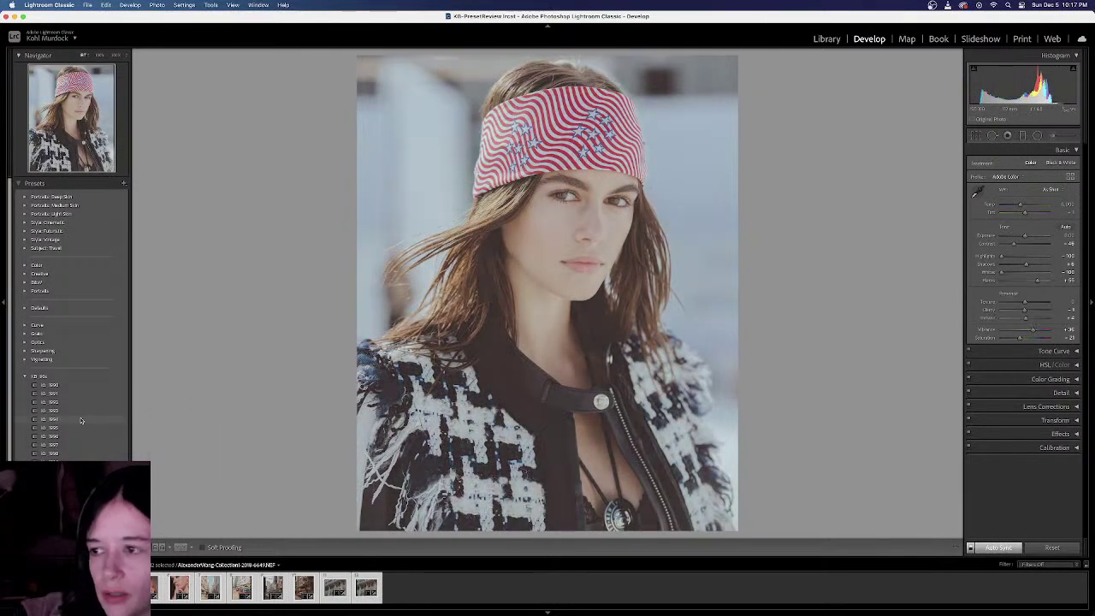
{"action": "left_click", "coordinate": [118, 421]}
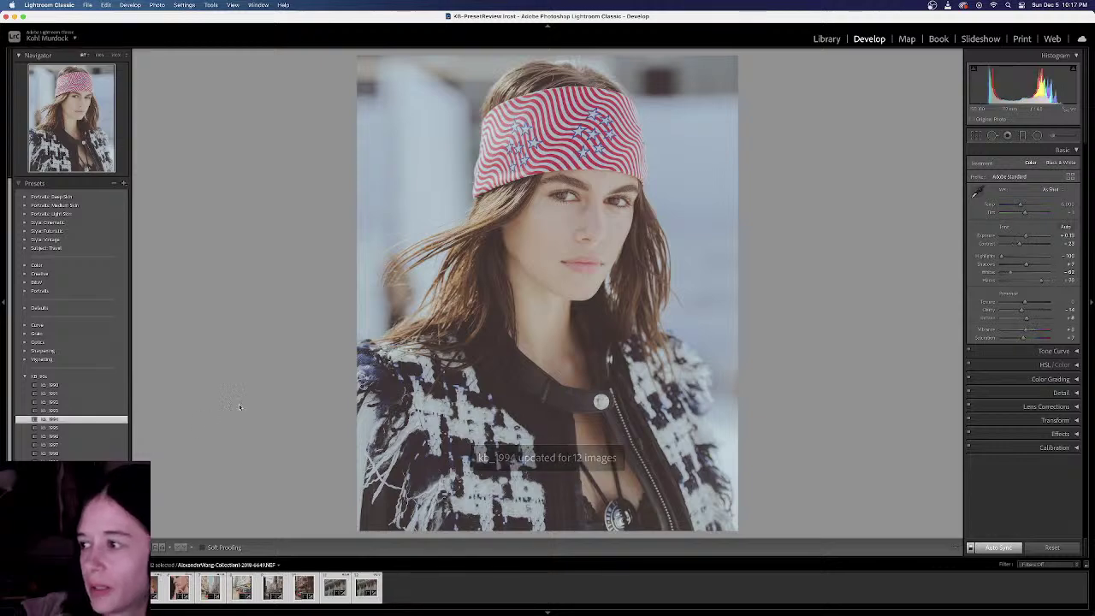
Show the preset's tone curve and set the exposure of all selected photos to 0
{"action": "left_click", "coordinate": [1003, 351]}
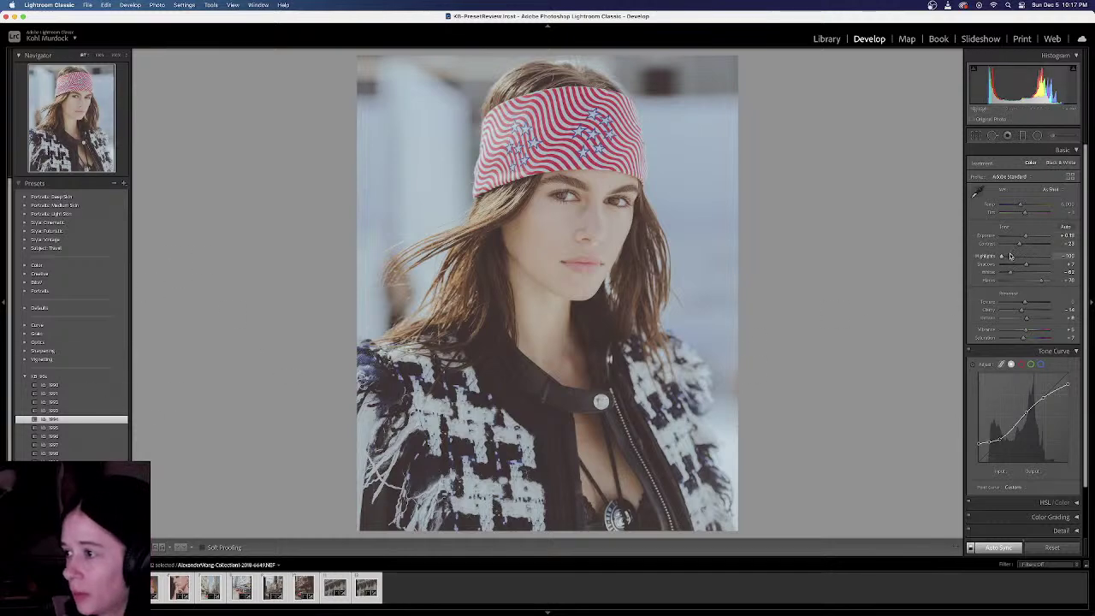
{"action": "key", "text": "Up"}
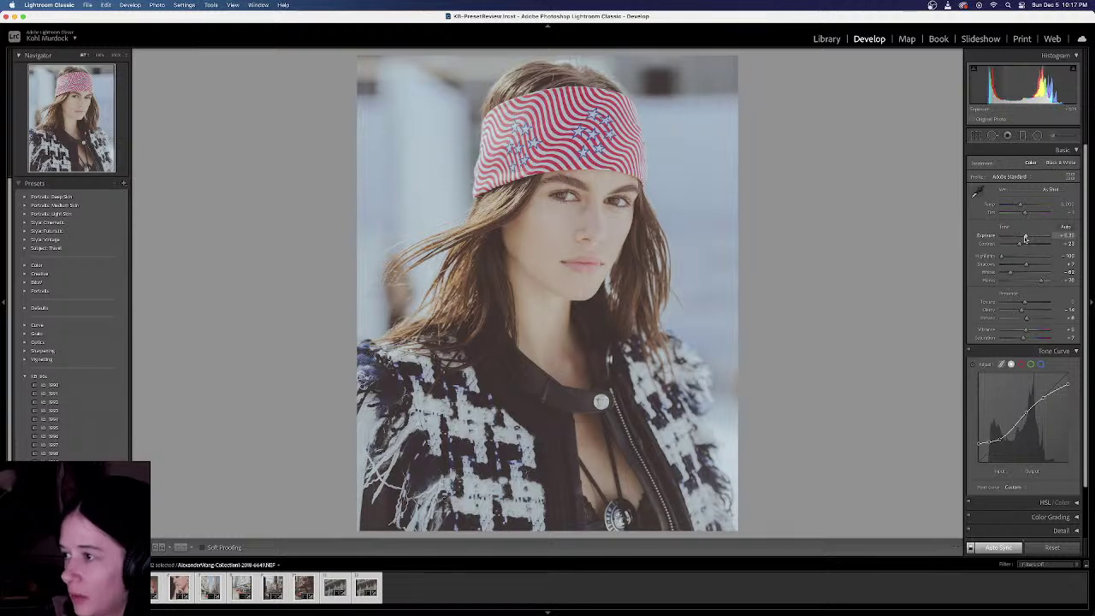
{"action": "left_click", "coordinate": [1066, 235]}
{"action": "type", "text": "0"}
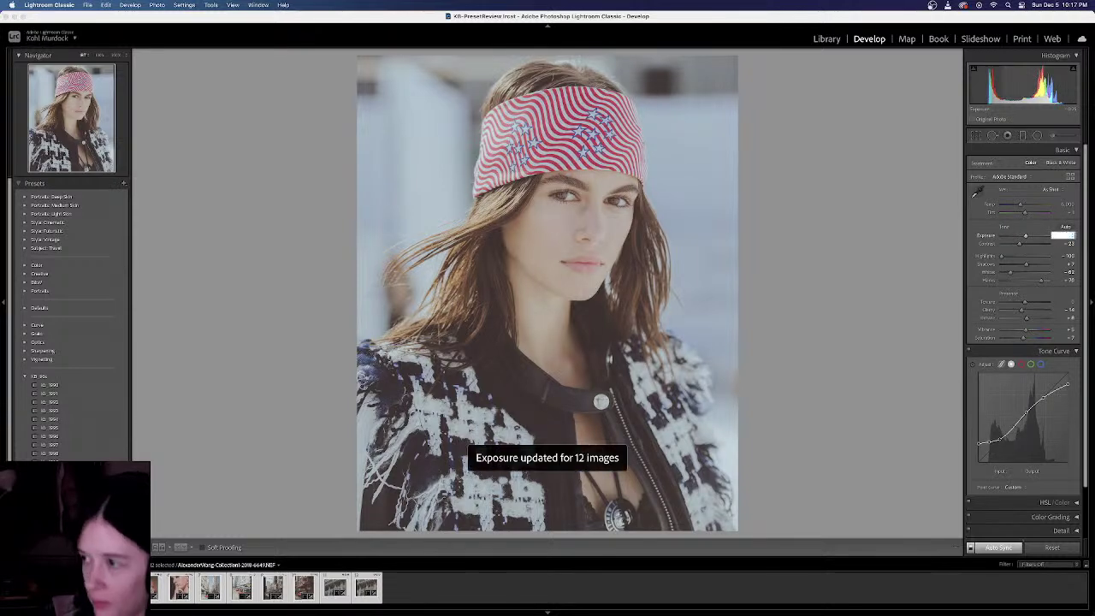
{"action": "key", "text": "Return"}
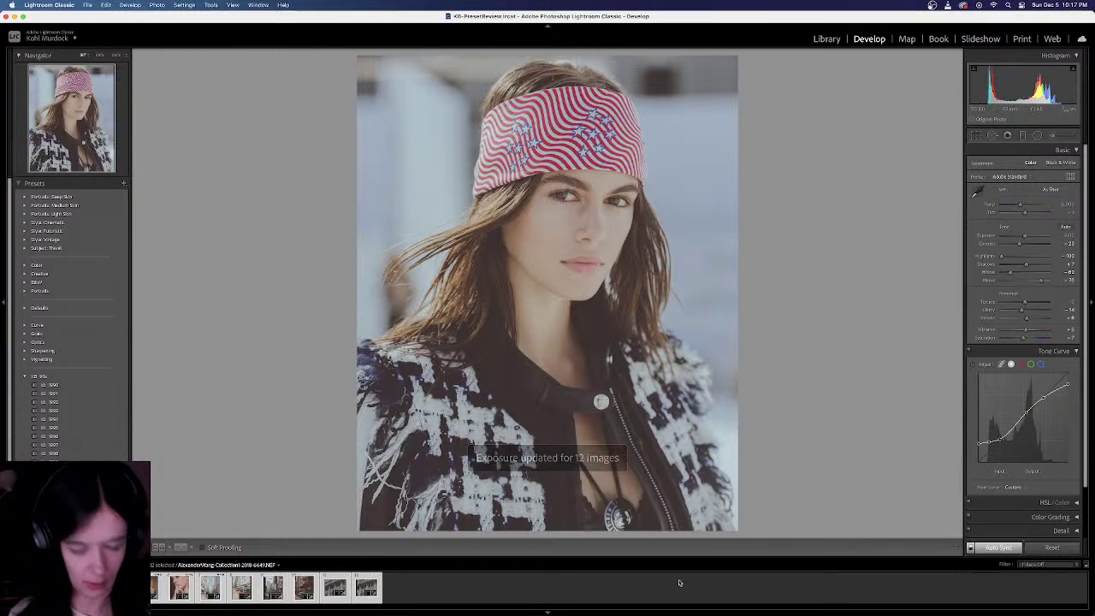
Open only the crystal-nails portrait, switch to Chrome, and browse the photographer's editorial gallery for comparison
{"action": "left_click", "coordinate": [478, 594]}
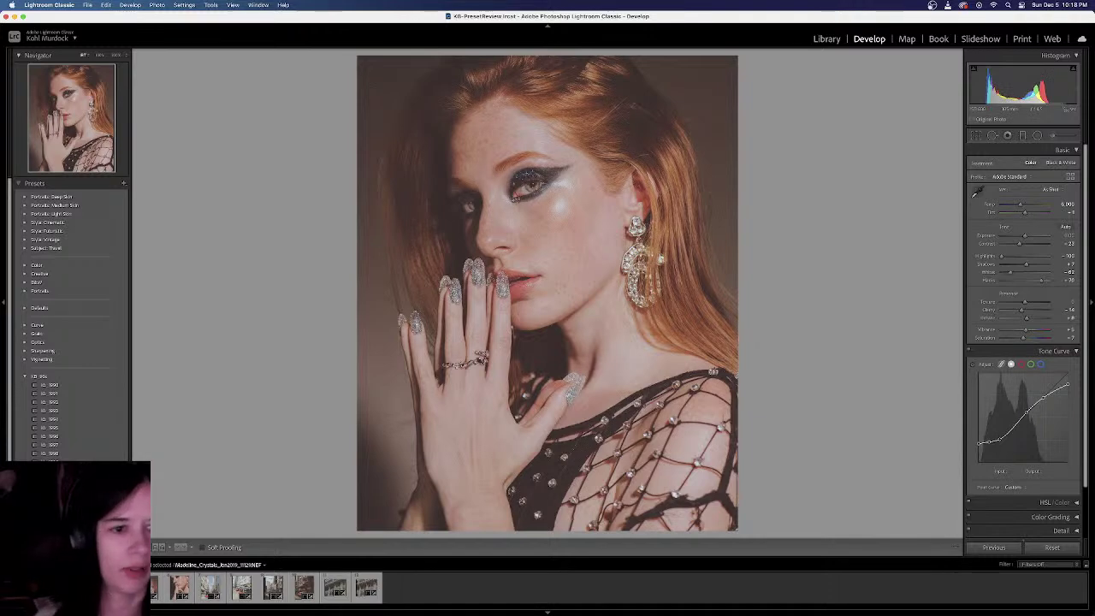
{"action": "key", "text": "shift+f"}
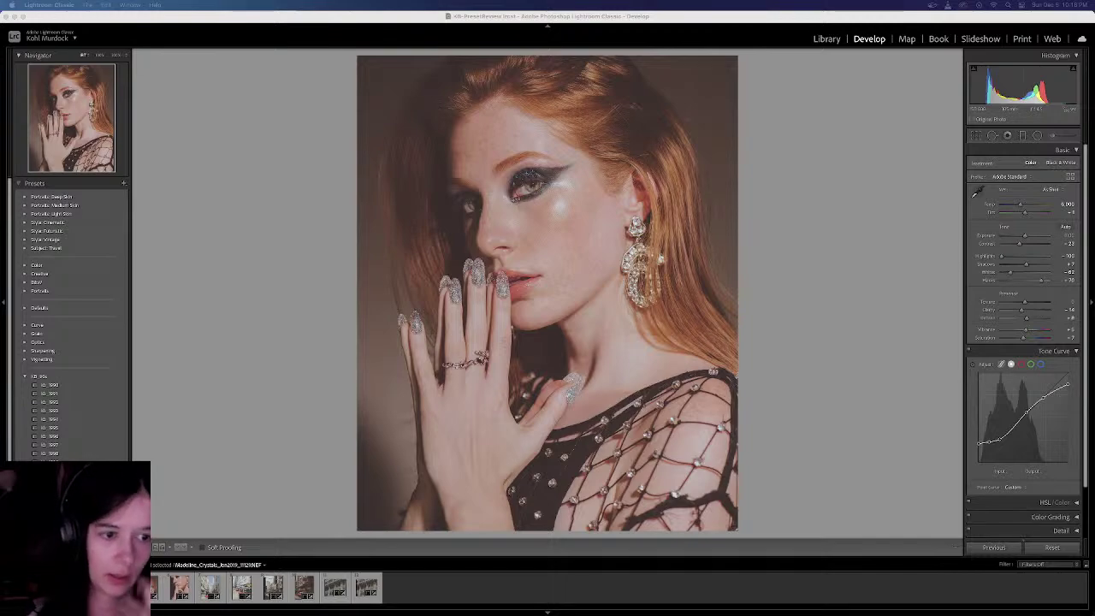
{"action": "left_click_drag", "start_coordinate": [1, 283], "coordinate": [819, 33]}
{"action": "scroll", "coordinate": [837, 273], "scroll_direction": "down", "scroll_amount": 6}
{"action": "scroll", "coordinate": [837, 272], "scroll_direction": "down", "scroll_amount": 1}
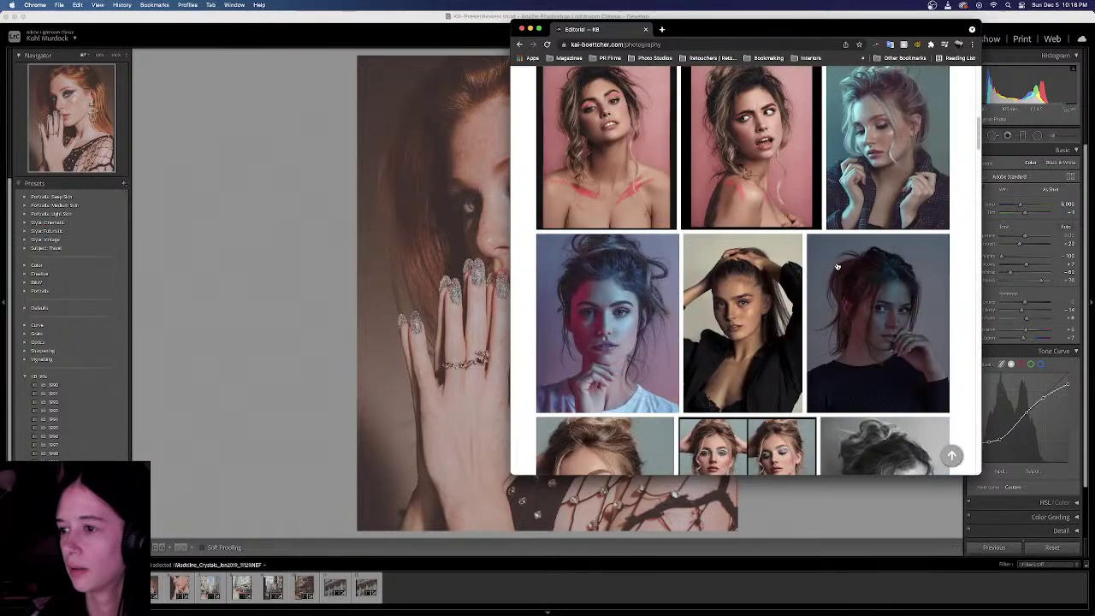
{"action": "scroll", "coordinate": [781, 239], "scroll_direction": "down", "scroll_amount": 5}
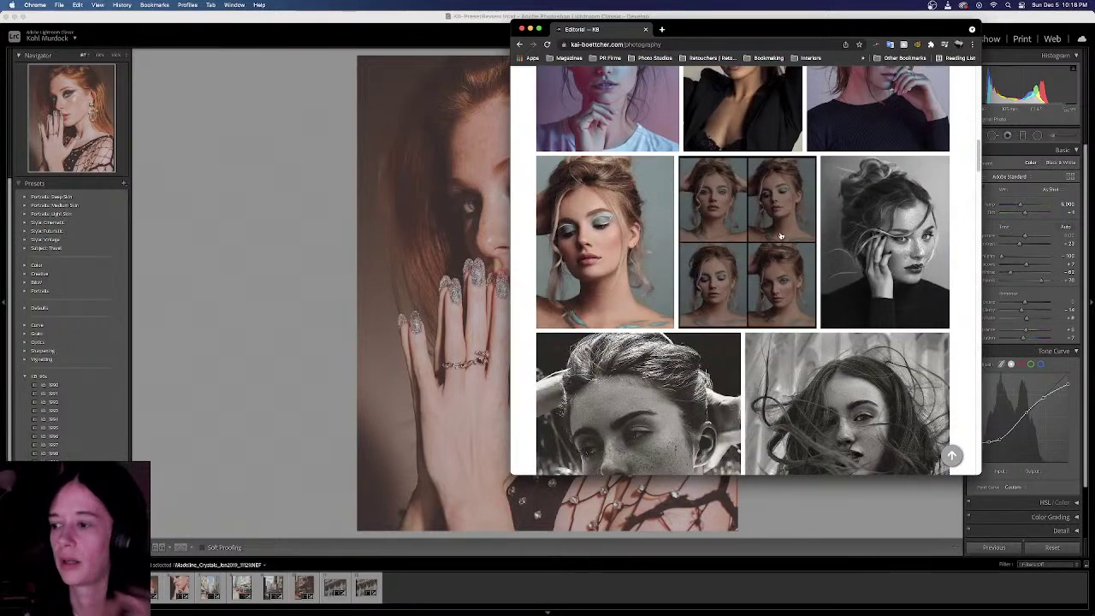
{"action": "scroll", "coordinate": [780, 236], "scroll_direction": "down", "scroll_amount": 4}
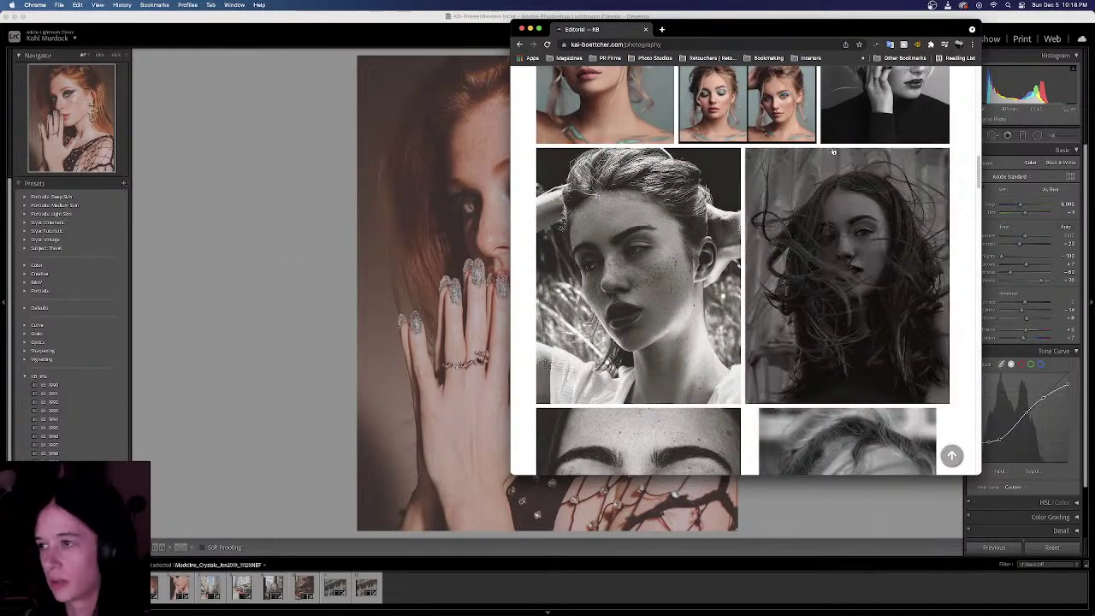
{"action": "scroll", "coordinate": [855, 323], "scroll_direction": "down", "scroll_amount": 20}
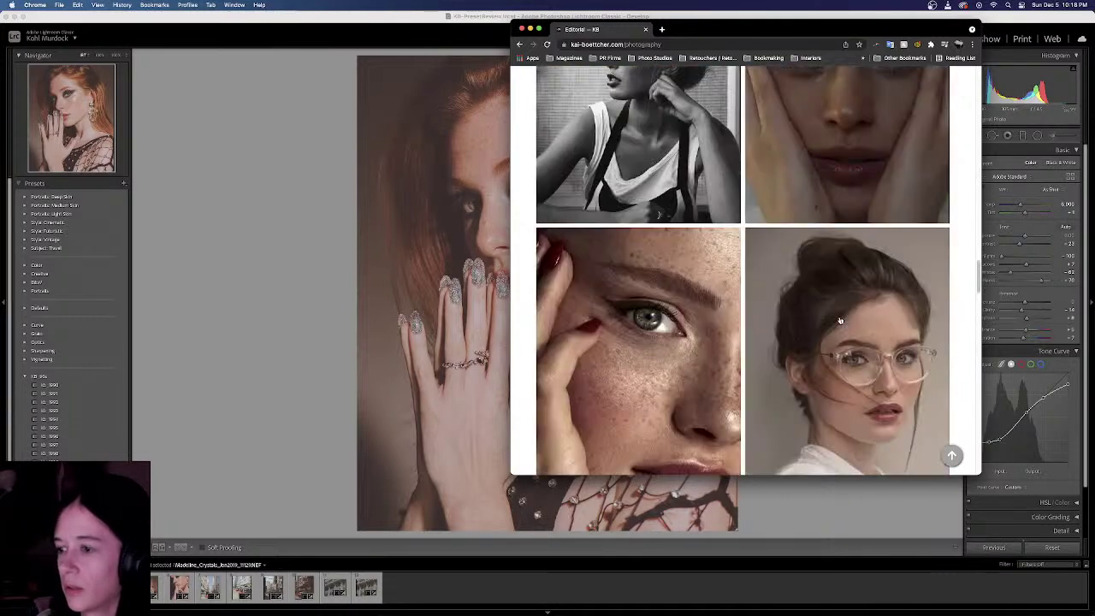
{"action": "scroll", "coordinate": [839, 322], "scroll_direction": "up", "scroll_amount": 20}
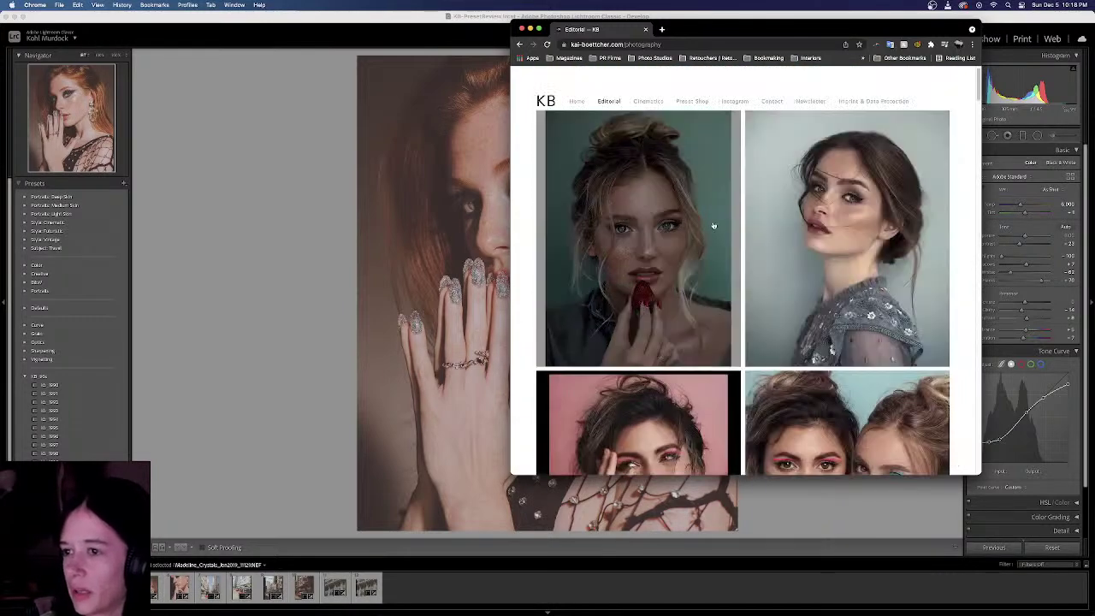
Open the gallery portrait of the woman holding a strawberry and compare it side by side with the crystal-nails portrait
{"action": "left_click", "coordinate": [711, 226]}
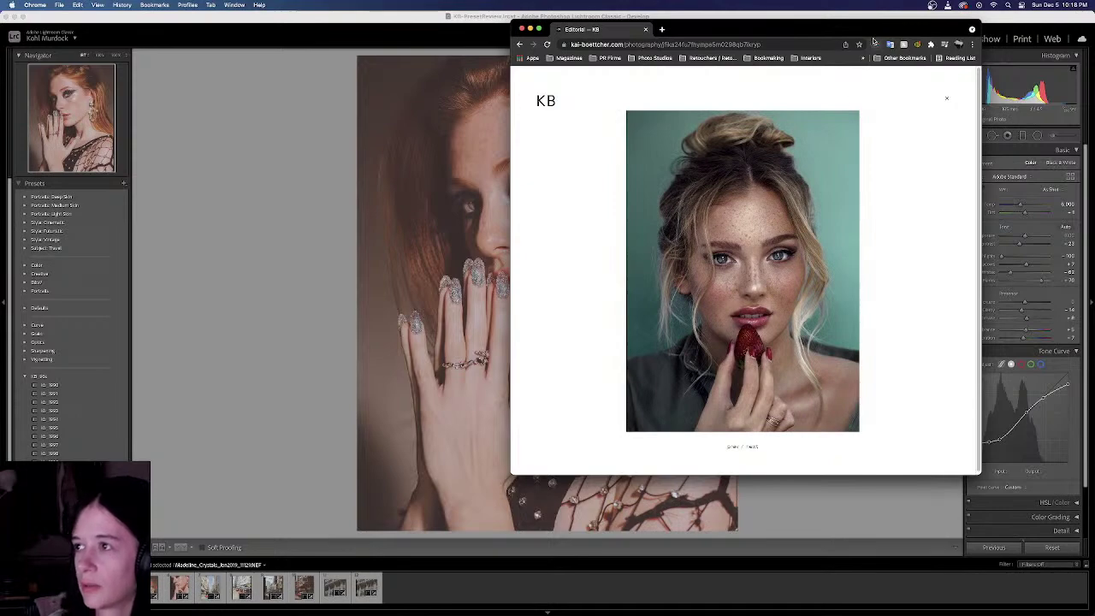
{"action": "left_click_drag", "start_coordinate": [875, 29], "coordinate": [1056, 33]}
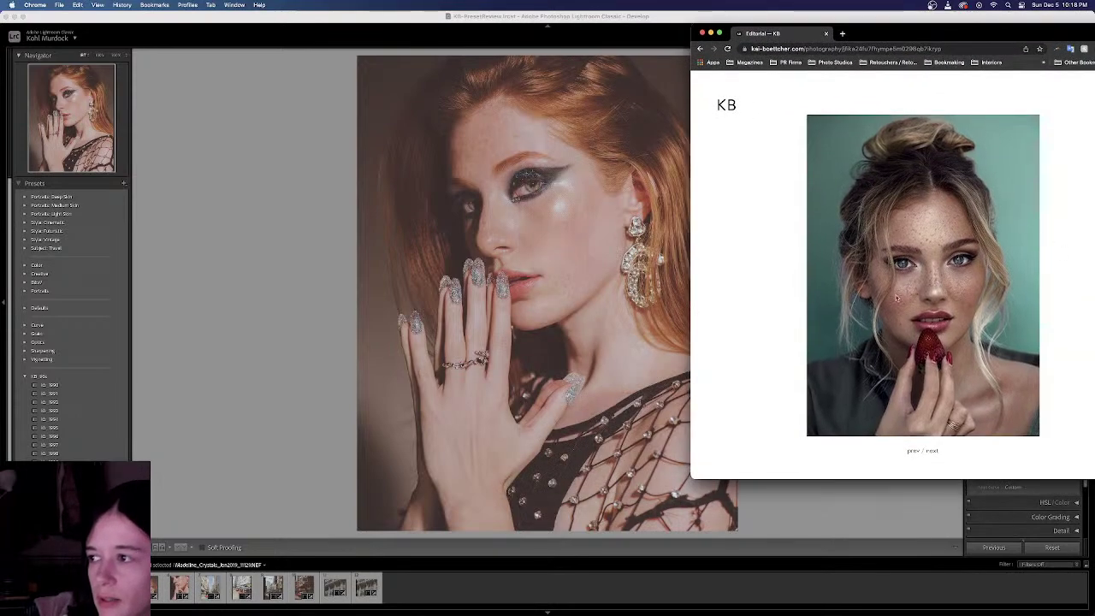
{"action": "left_click_drag", "start_coordinate": [958, 31], "coordinate": [0, 82]}
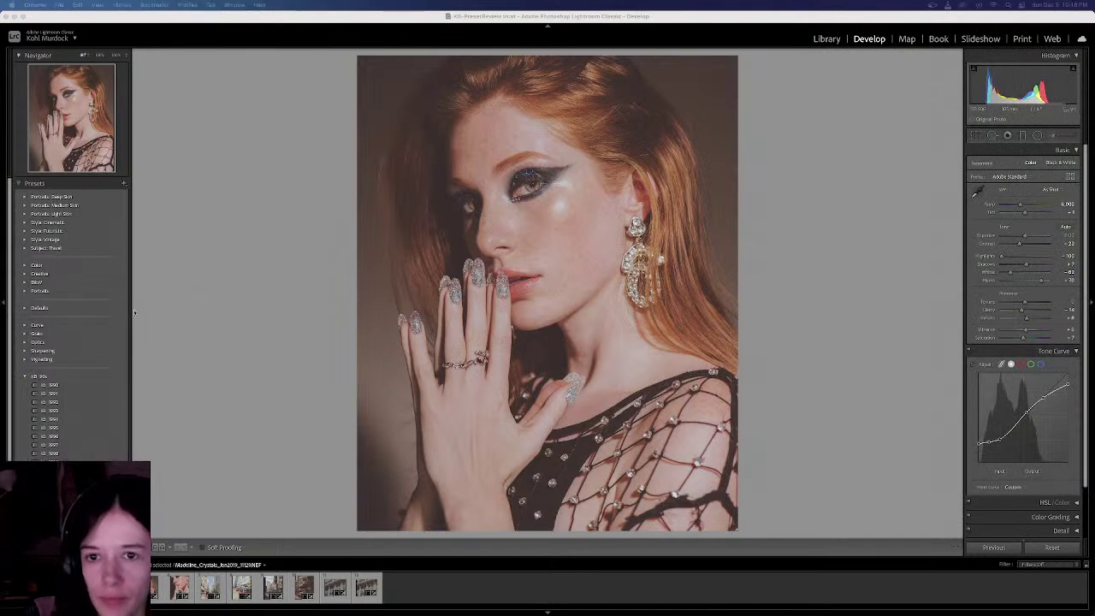
Return to the patterned-headscarf portrait, select all photos, and apply the kb_1995 preset
{"action": "left_click", "coordinate": [36, 183]}
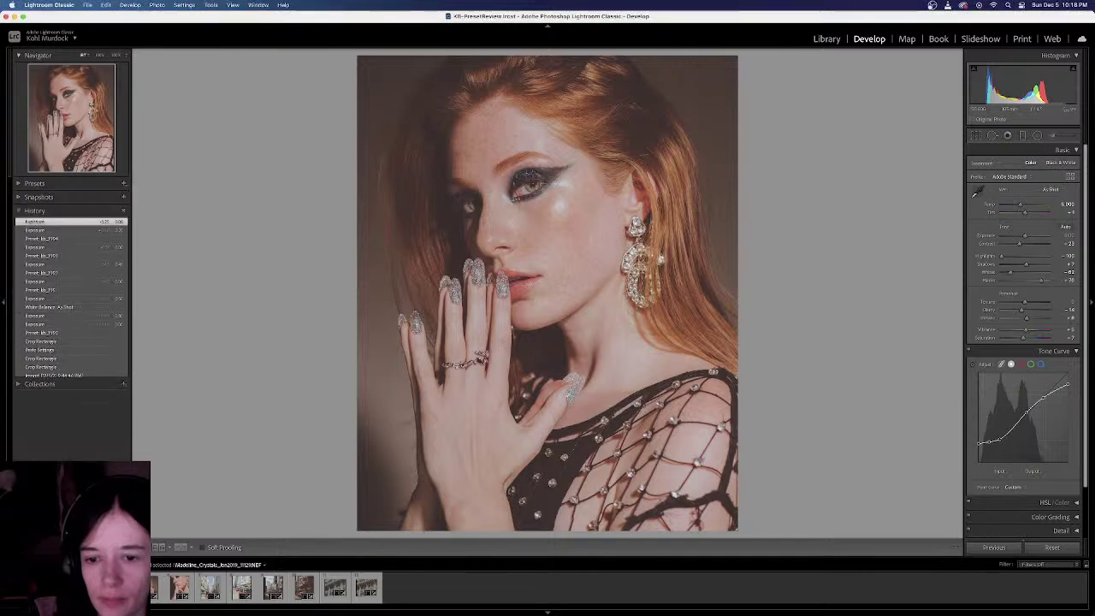
{"action": "left_click", "coordinate": [38, 183]}
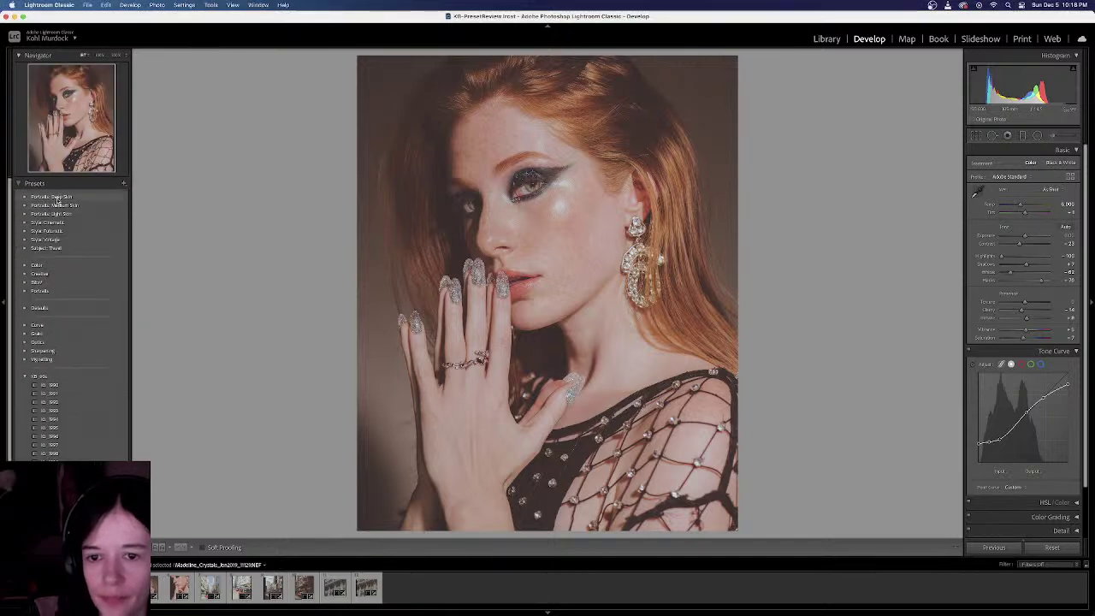
{"action": "left_click", "coordinate": [80, 443]}
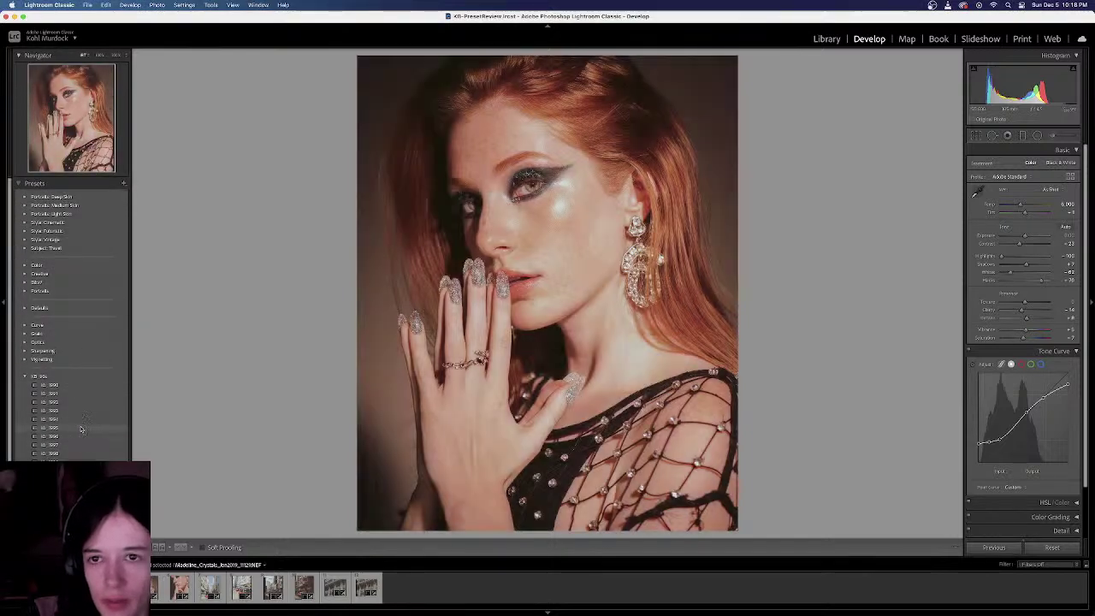
{"action": "left_click", "coordinate": [83, 430]}
{"action": "key", "text": "Left"}
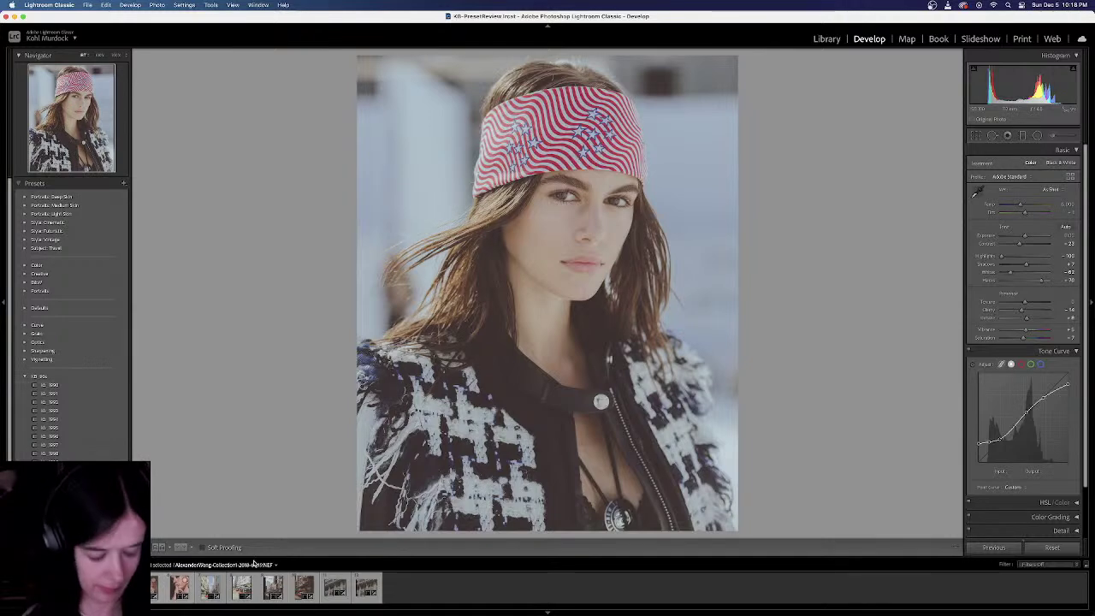
{"action": "key", "text": "super+a"}
{"action": "left_click", "coordinate": [85, 432]}
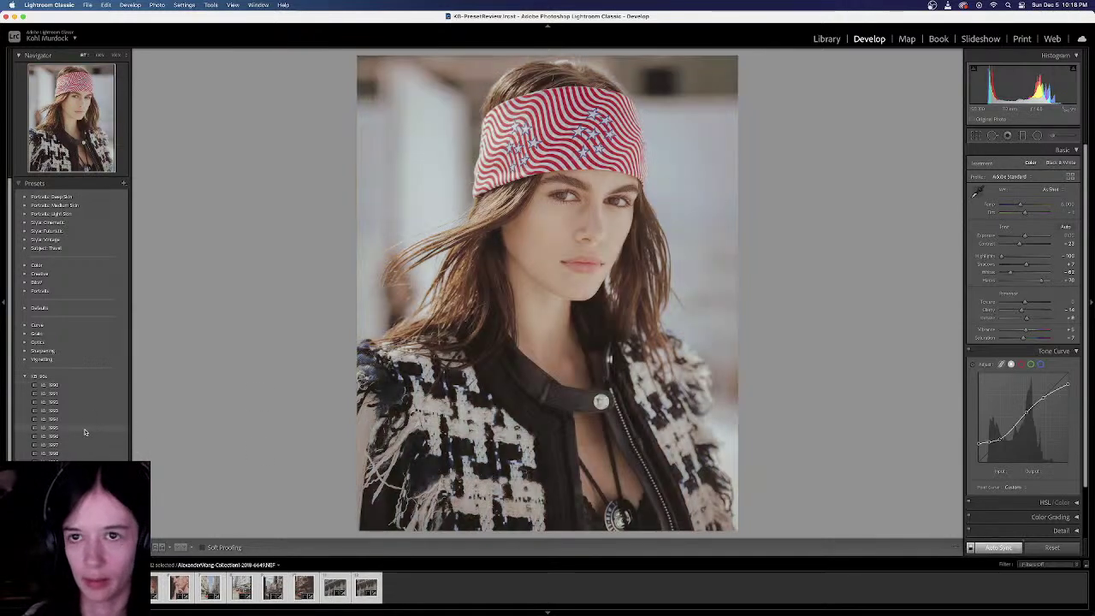
Apply the kb_1995 preset to all photos, isolate the patterned-headscarf portrait, and compare its before and after views
{"action": "left_click", "coordinate": [85, 429]}
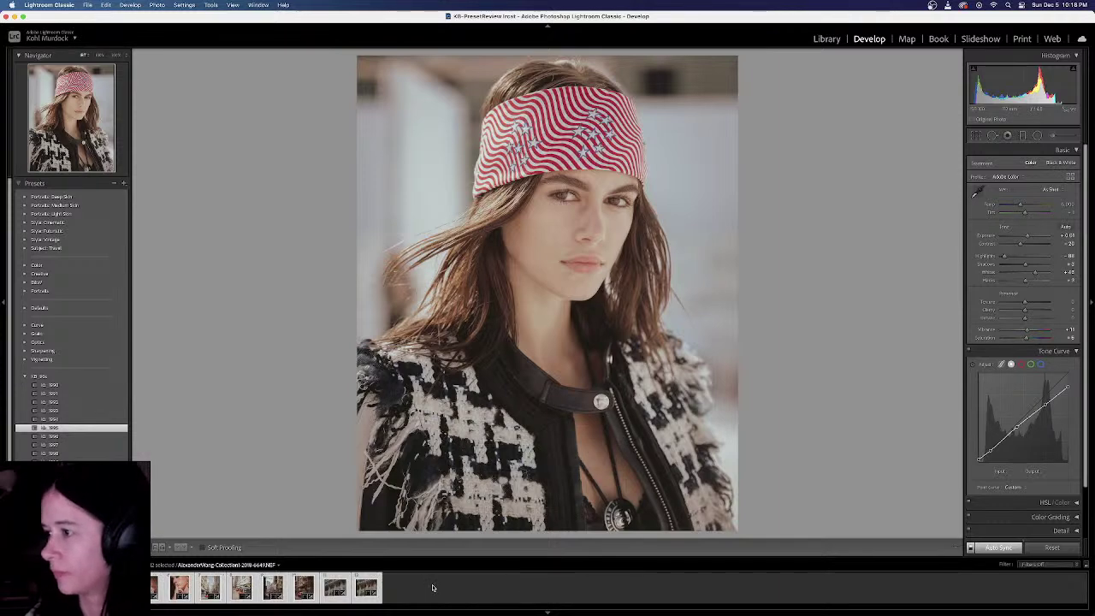
{"action": "left_click", "coordinate": [432, 588]}
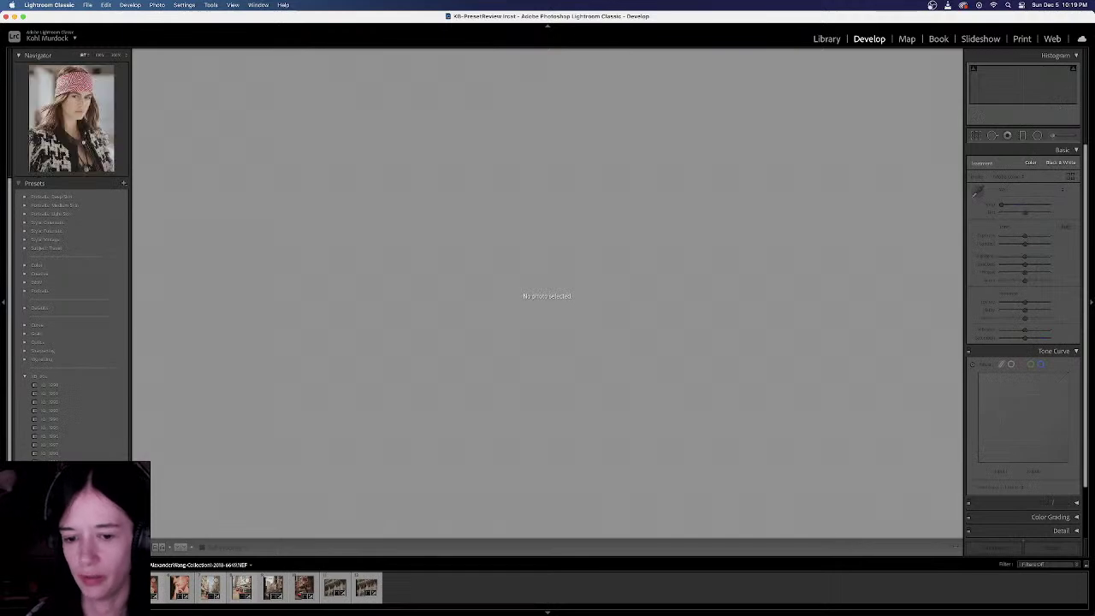
{"action": "left_click", "coordinate": [23, 588]}
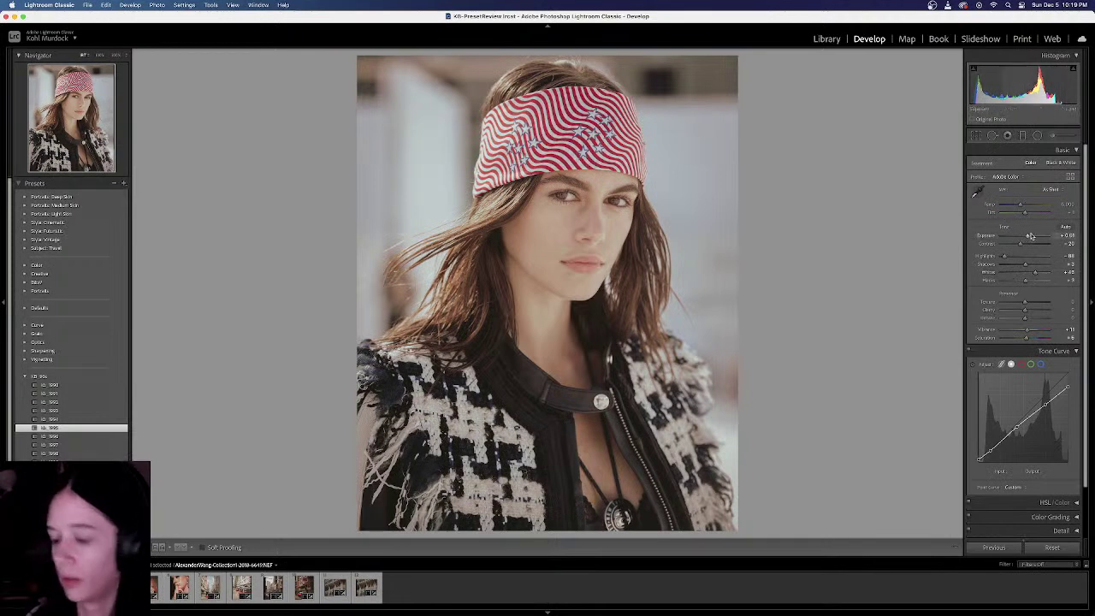
{"action": "key", "text": "backslash"}
{"action": "key", "text": "backslash"}
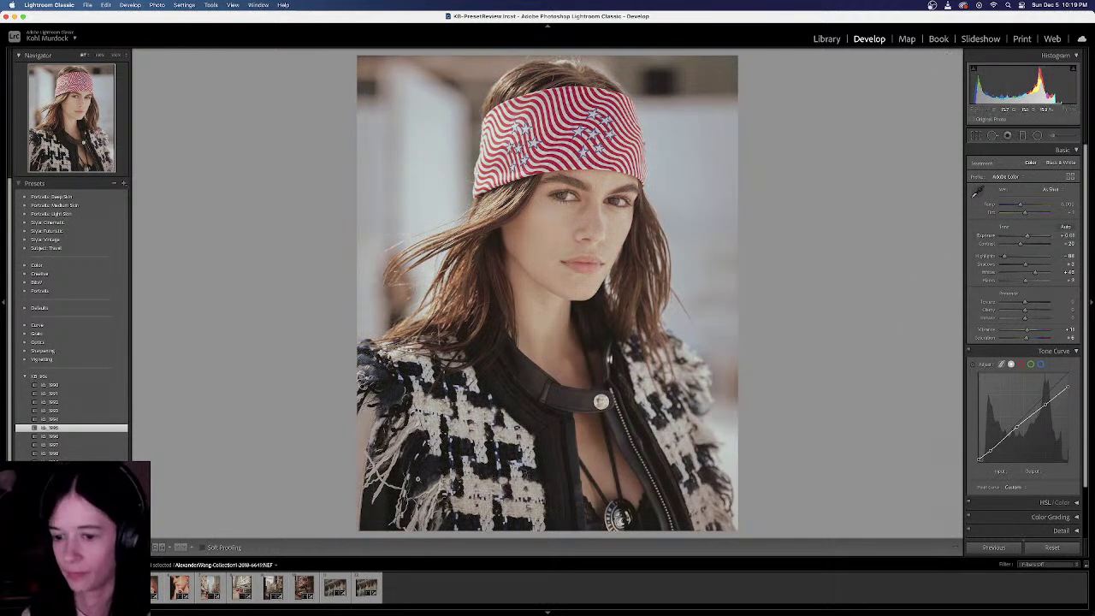
Open the Hong Kong street photo with the red taxi crossing, set its exposure to 0, and check its tone curve
{"action": "left_click", "coordinate": [210, 586]}
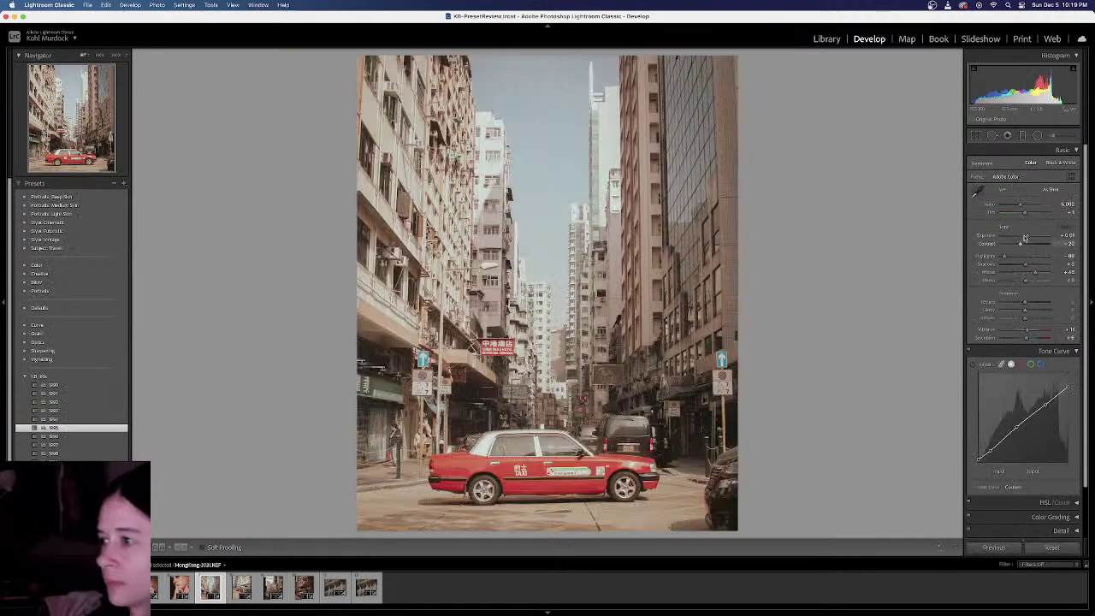
{"action": "left_click_drag", "start_coordinate": [1025, 237], "coordinate": [1025, 237]}
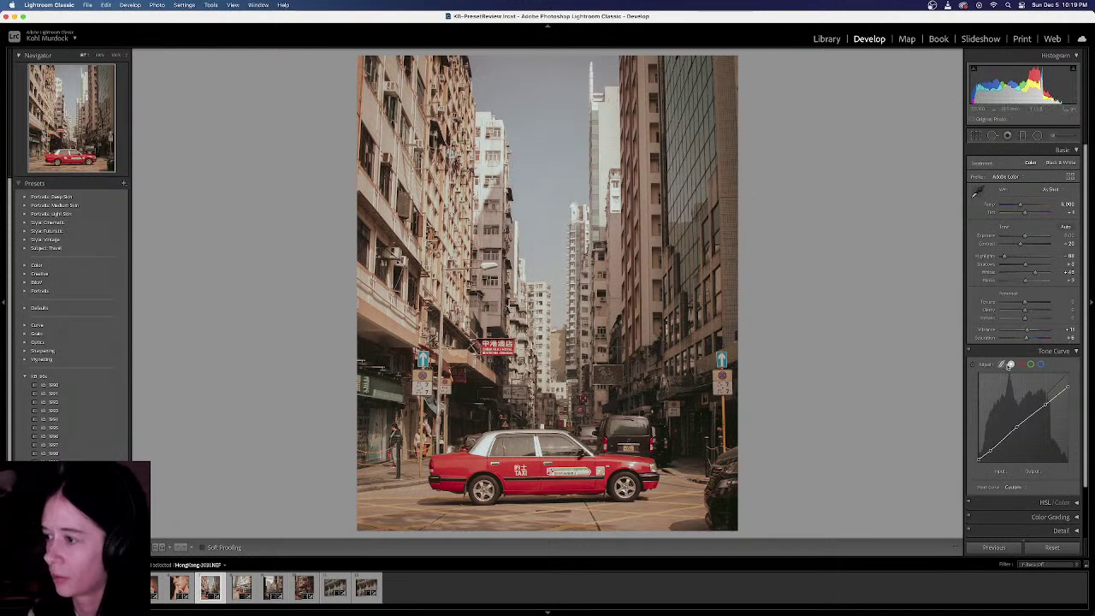
{"action": "scroll", "coordinate": [1023, 365], "scroll_direction": "down", "scroll_amount": 2}
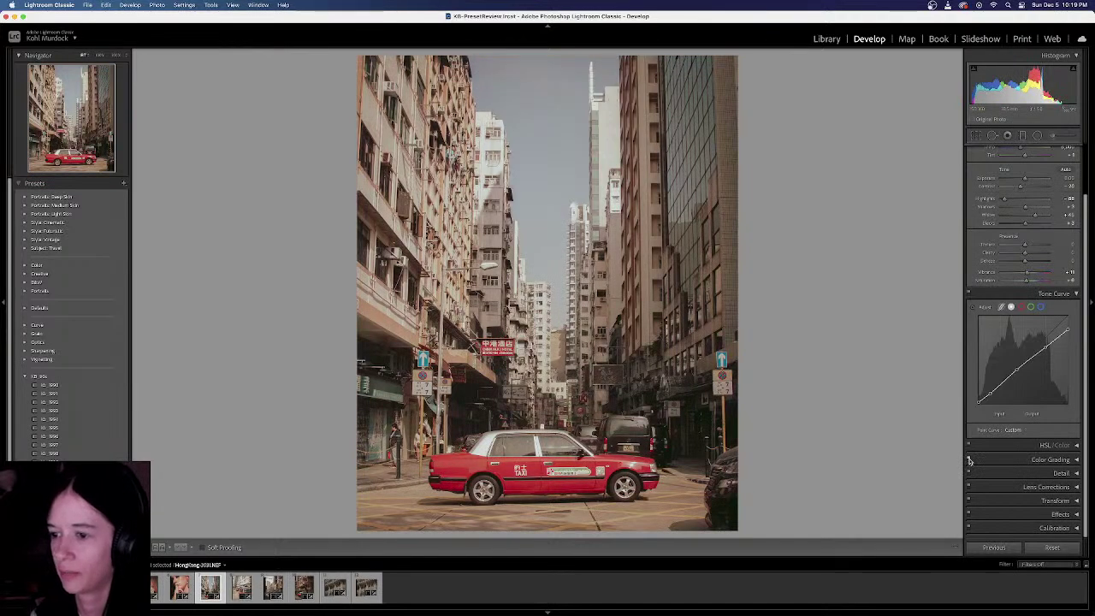
{"action": "left_click", "coordinate": [1025, 296]}
Raise the exposure of the red taxi photo with the Asian Curry Kitchen sign and compare it with the original
{"action": "left_click", "coordinate": [304, 587]}
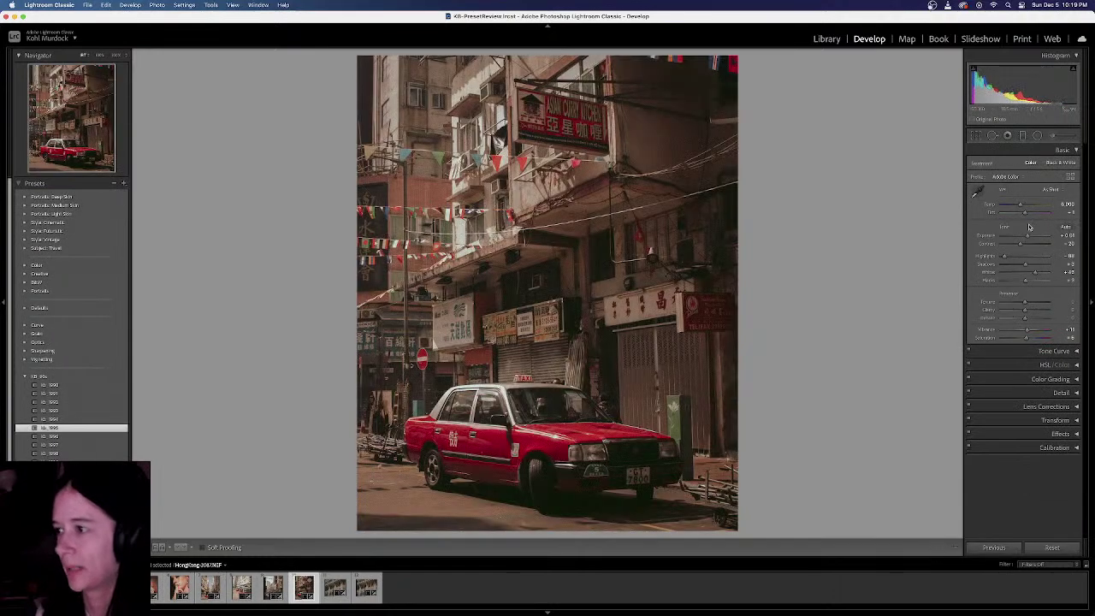
{"action": "left_click_drag", "start_coordinate": [1025, 236], "coordinate": [1033, 238]}
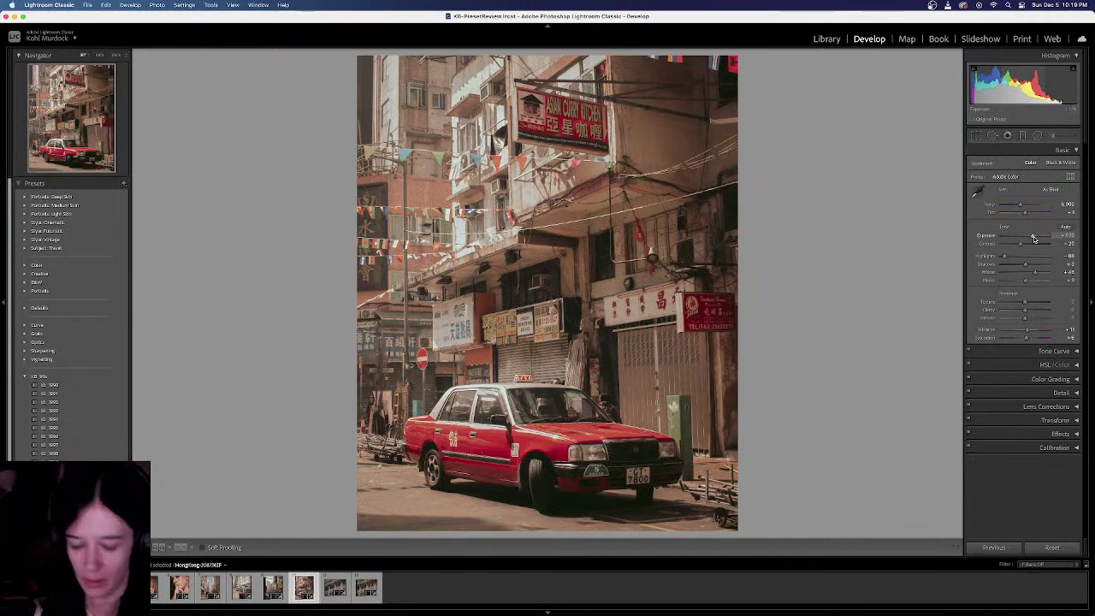
{"action": "key", "text": "backslash"}
{"action": "key", "text": "backslash"}
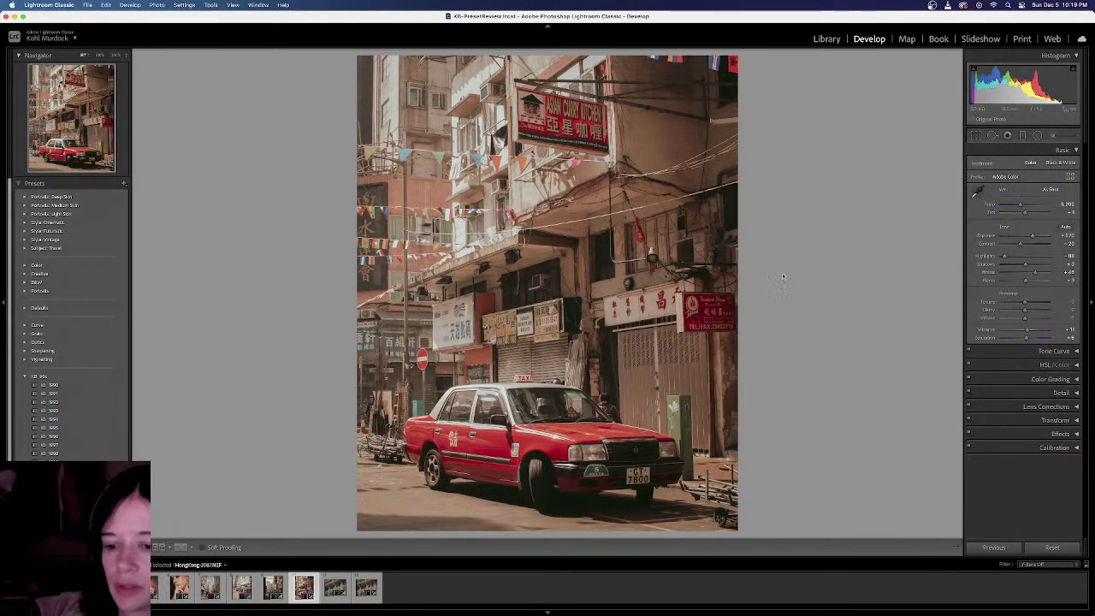
{"action": "mouse_move", "coordinate": [359, 612]}
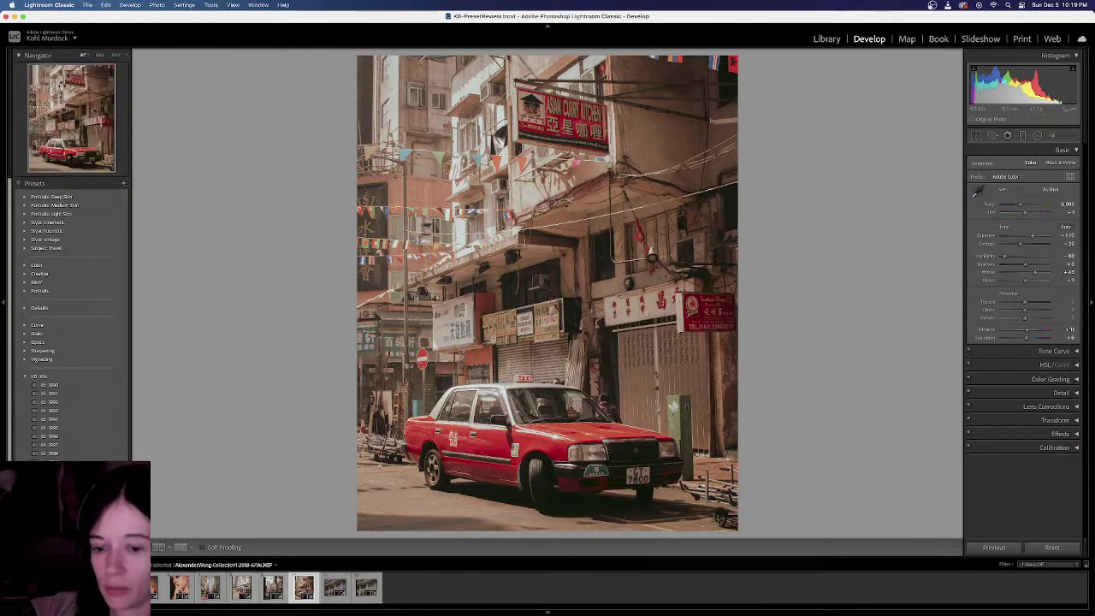
Set the red-haired portrait's exposure to +0.15, lower its whites, and recrop it with more space above the head
{"action": "left_click", "coordinate": [117, 587]}
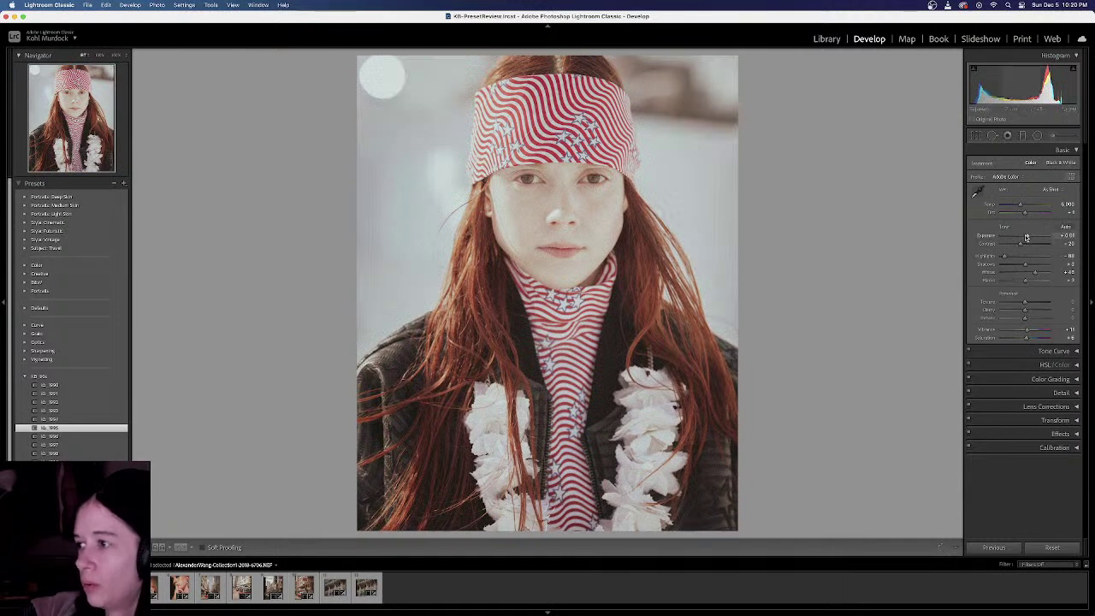
{"action": "left_click_drag", "start_coordinate": [1026, 238], "coordinate": [1024, 272]}
{"action": "left_click", "coordinate": [975, 136]}
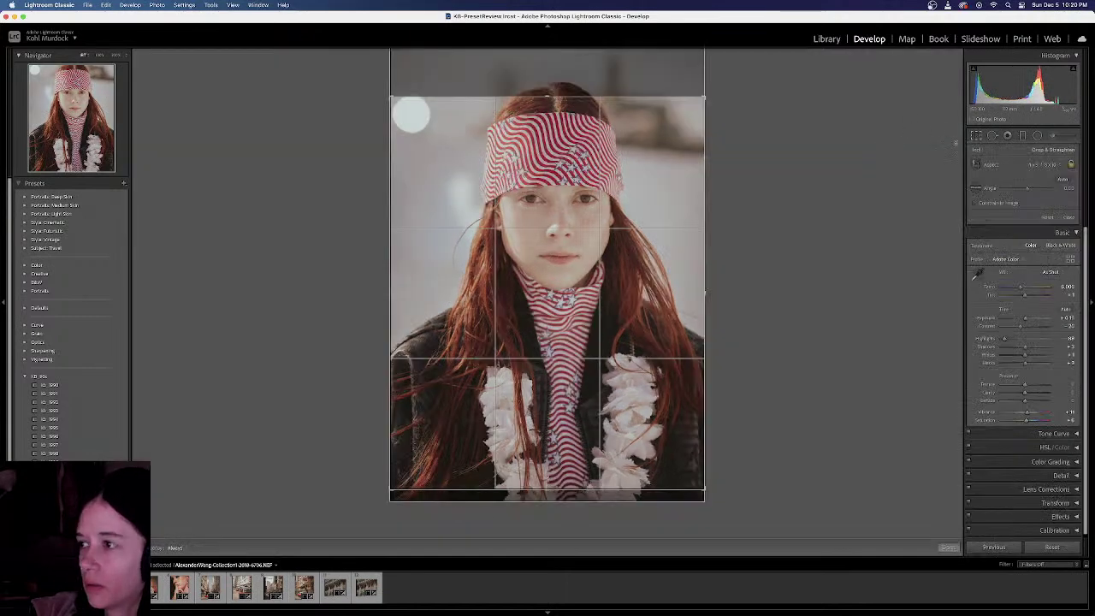
{"action": "left_click_drag", "start_coordinate": [668, 191], "coordinate": [632, 216]}
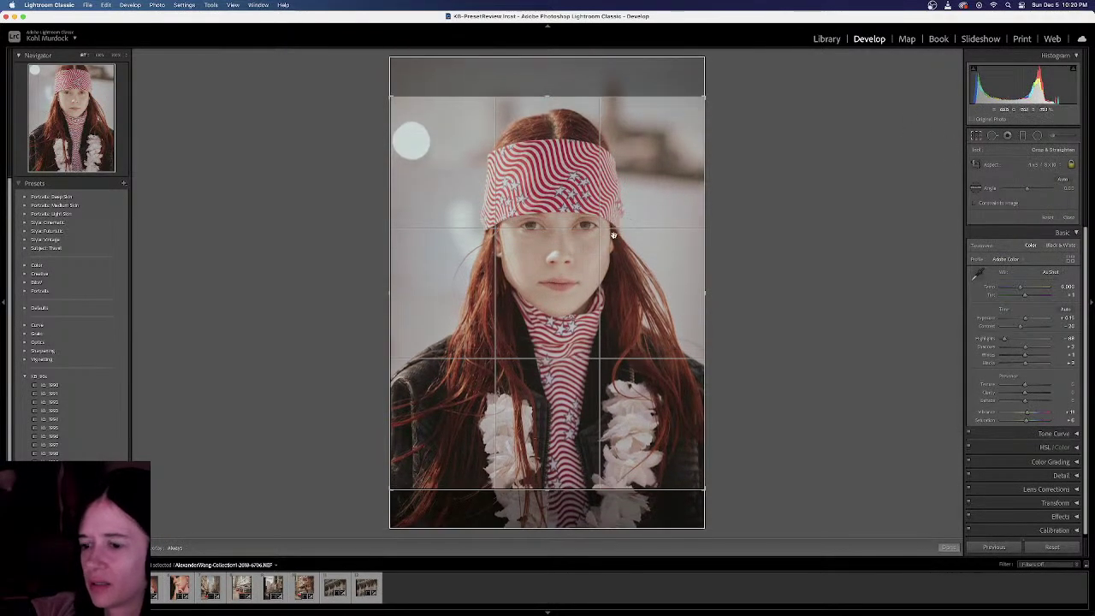
{"action": "mouse_move", "coordinate": [393, 487]}
{"action": "left_mouse_down"}
{"action": "mouse_move", "coordinate": [425, 475]}
{"action": "mouse_move", "coordinate": [399, 490]}
{"action": "left_mouse_up"}
{"action": "key", "text": "Return"}
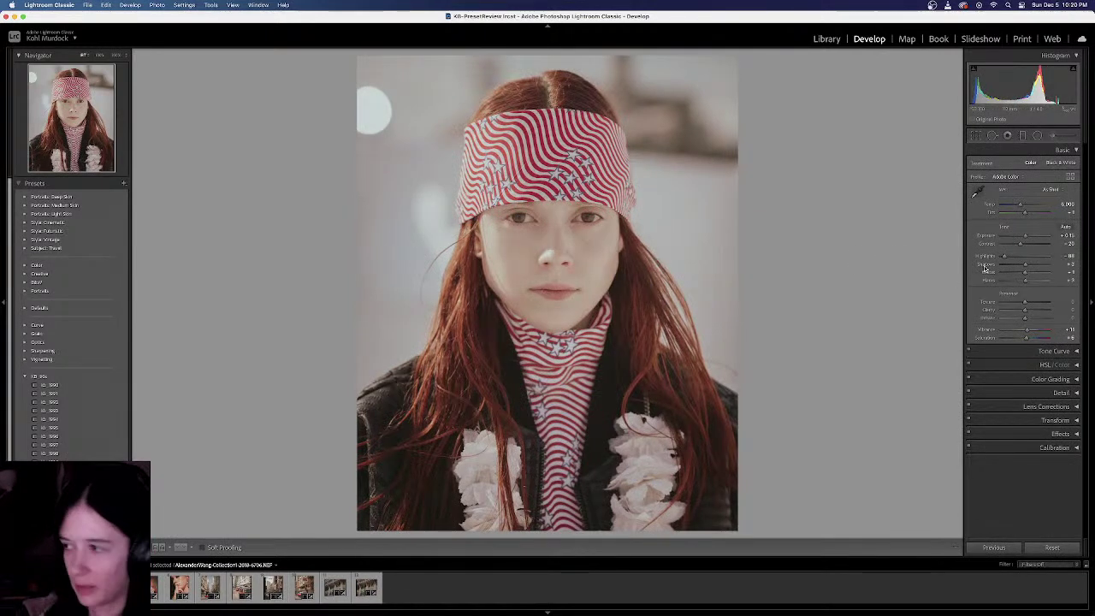
{"action": "key", "text": "backslash"}
{"action": "key", "text": "backslash"}
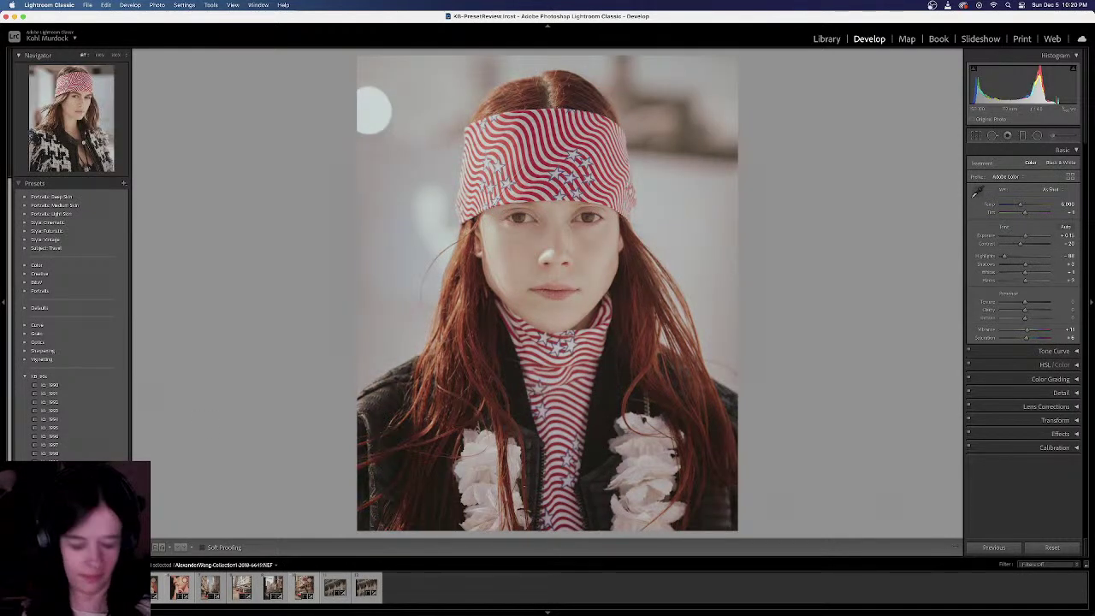
Return to the patterned-headscarf portrait, select all photos, and apply the kb_1996 preset
{"action": "left_click", "coordinate": [52, 428]}
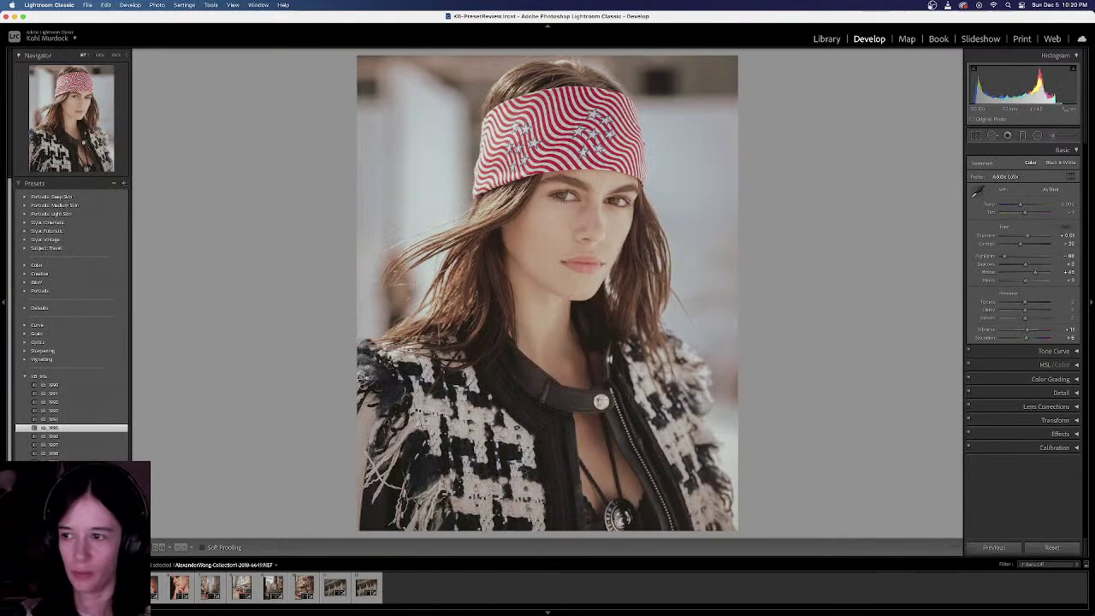
{"action": "key", "text": "super+a"}
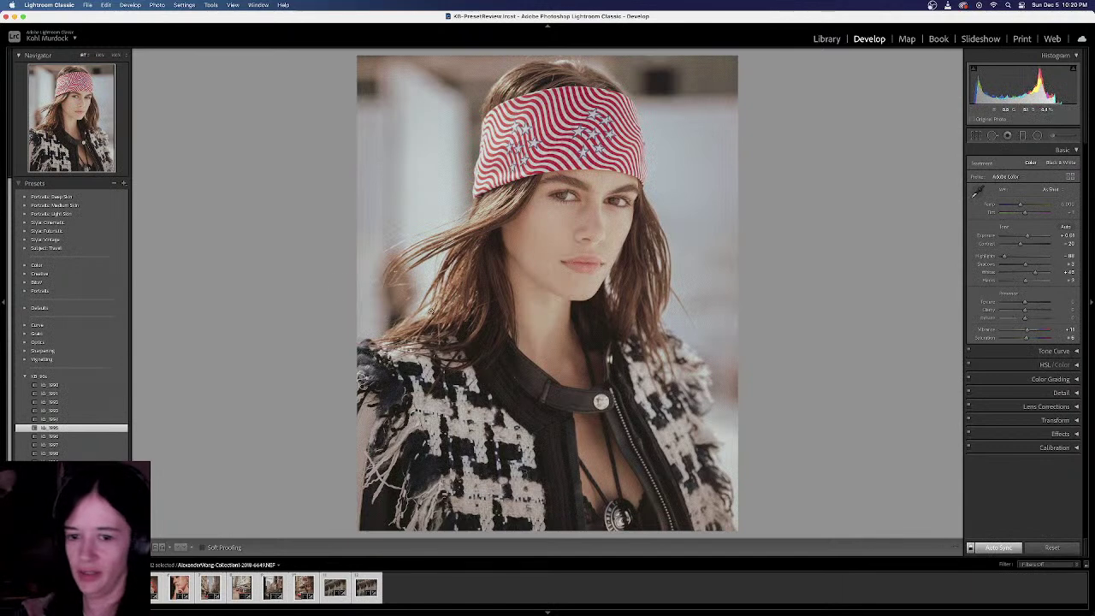
{"action": "left_click", "coordinate": [51, 437]}
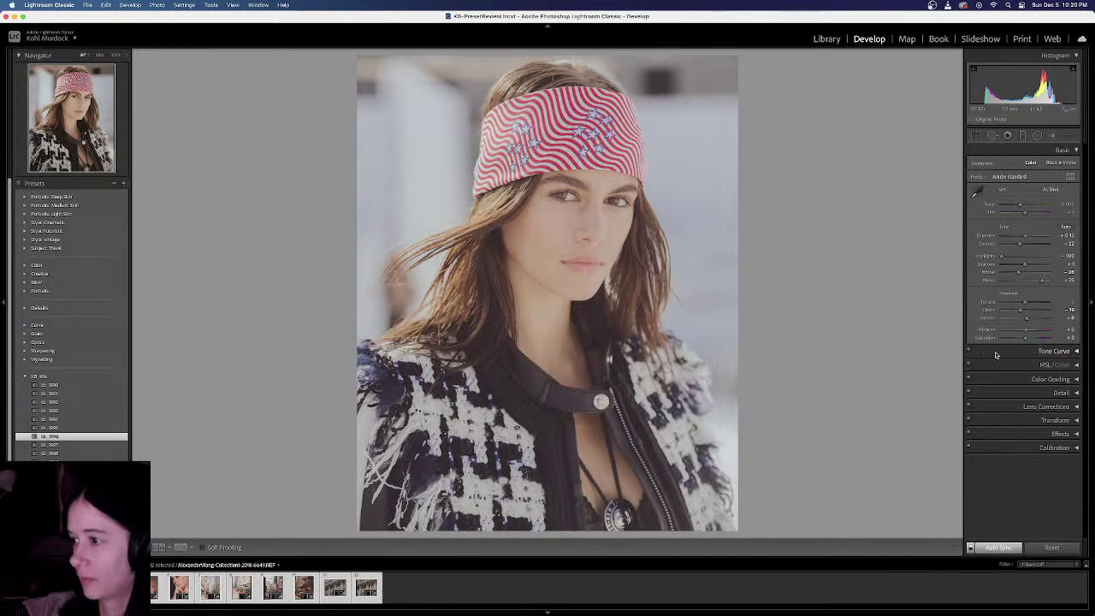
Show the kb_1996 tone curve and toggle the tone curve, color adjustments, and color grading individually to examine their effects
{"action": "left_click", "coordinate": [996, 352]}
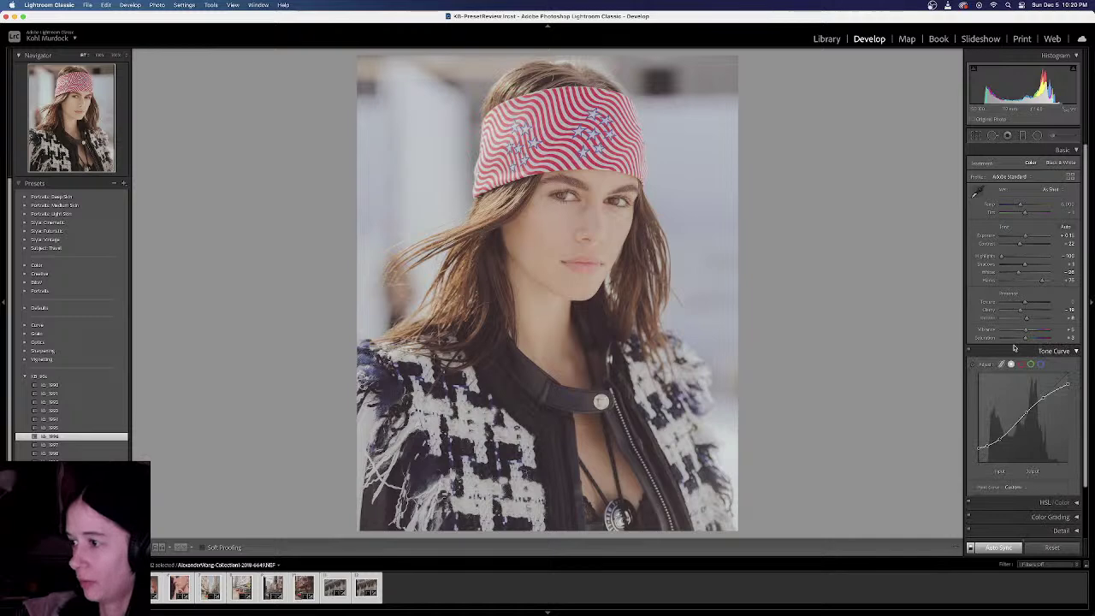
{"action": "left_click", "coordinate": [970, 351]}
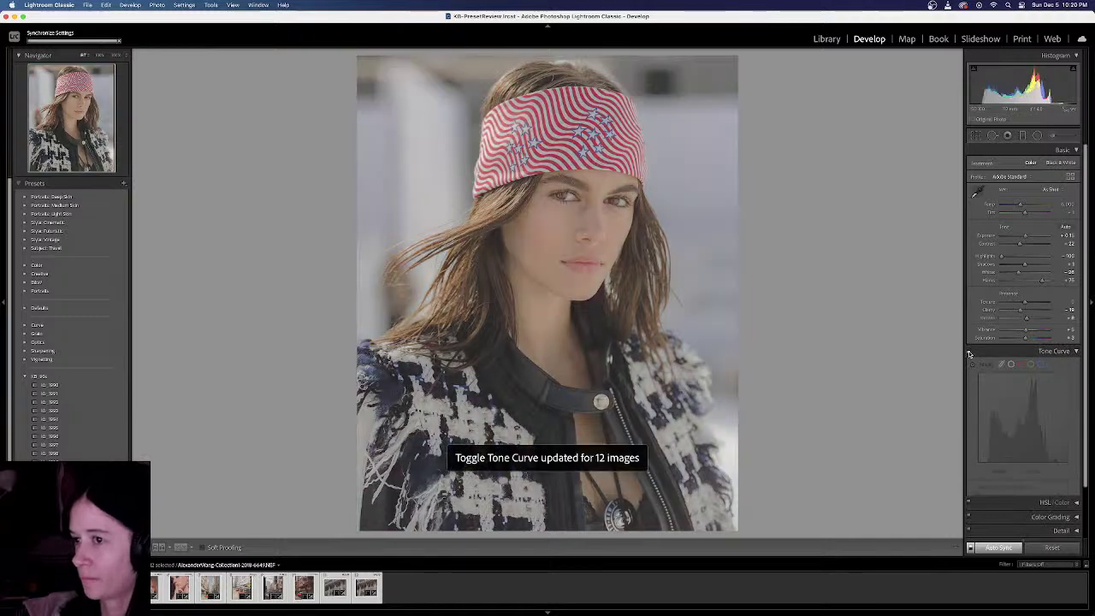
{"action": "left_click", "coordinate": [969, 353]}
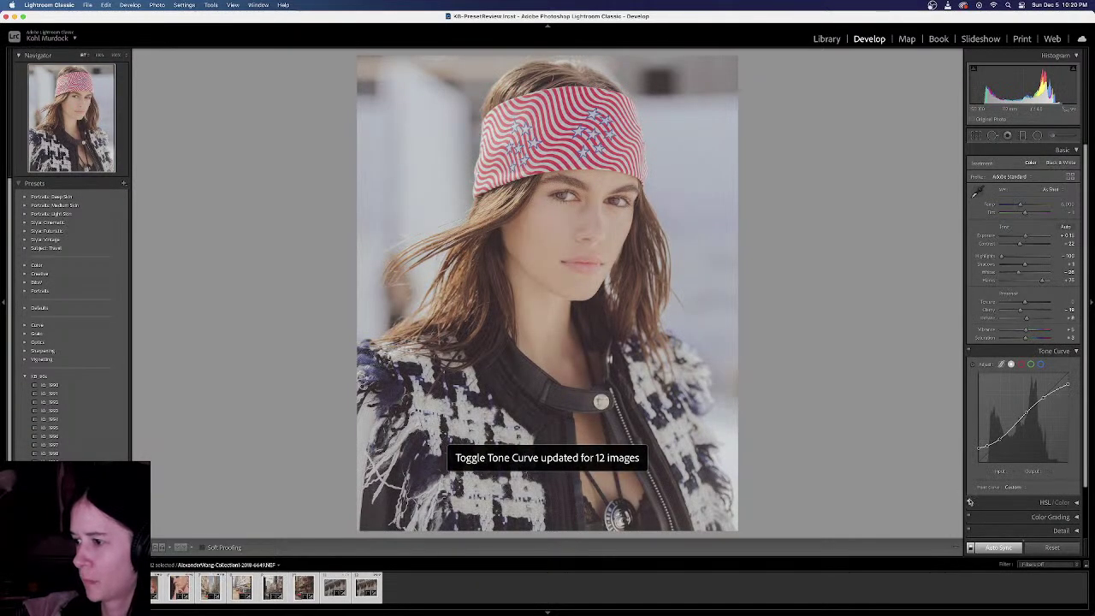
{"action": "left_click", "coordinate": [969, 504]}
{"action": "scroll", "coordinate": [979, 488], "scroll_direction": "down", "scroll_amount": 2}
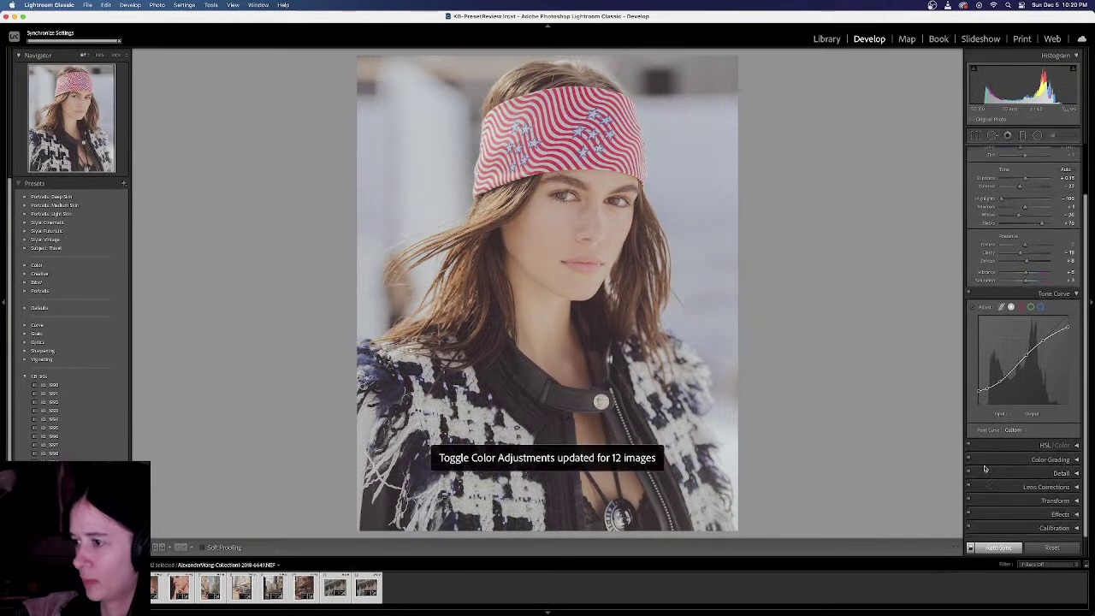
{"action": "left_click", "coordinate": [969, 459]}
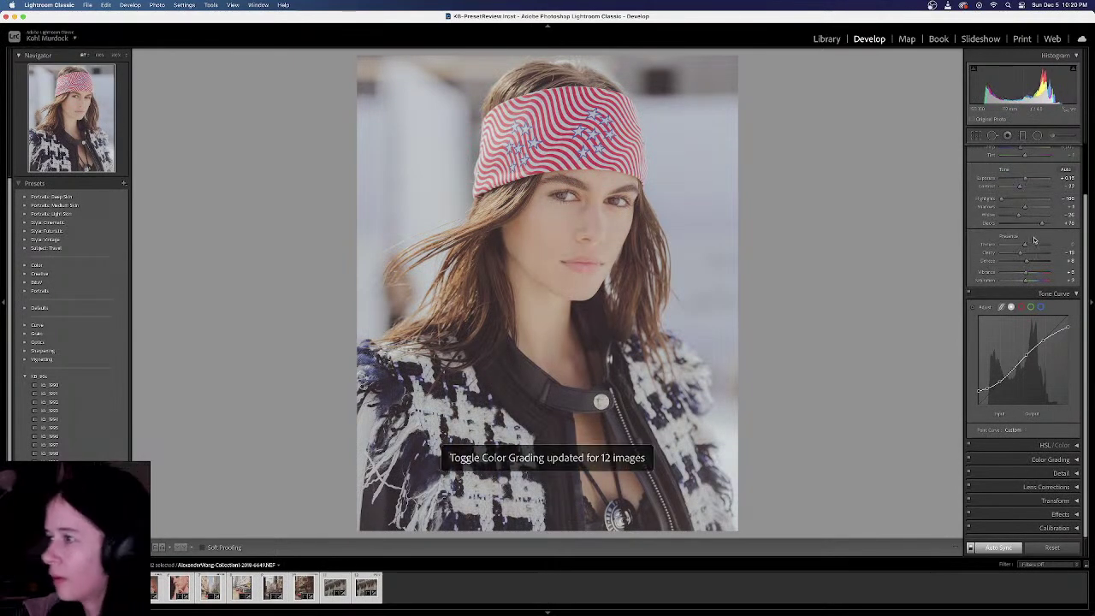
Show the parametric curve, and disable the tone curve, color adjustments, and color grading together before restoring them to compare the look
{"action": "left_click", "coordinate": [1002, 307]}
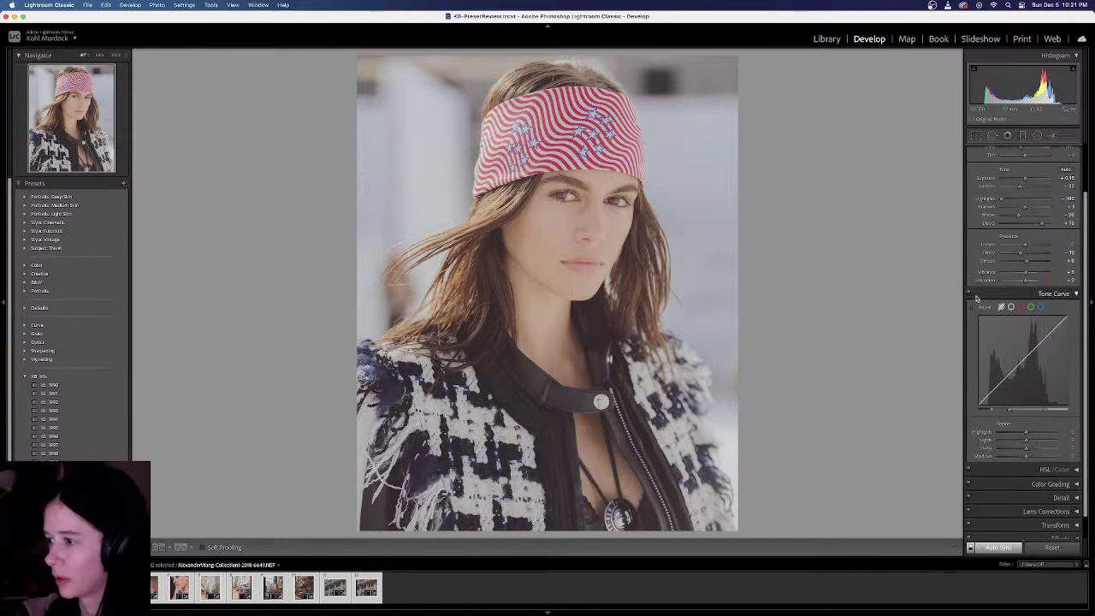
{"action": "left_click", "coordinate": [970, 293]}
{"action": "scroll", "coordinate": [968, 466], "scroll_direction": "down", "scroll_amount": 1}
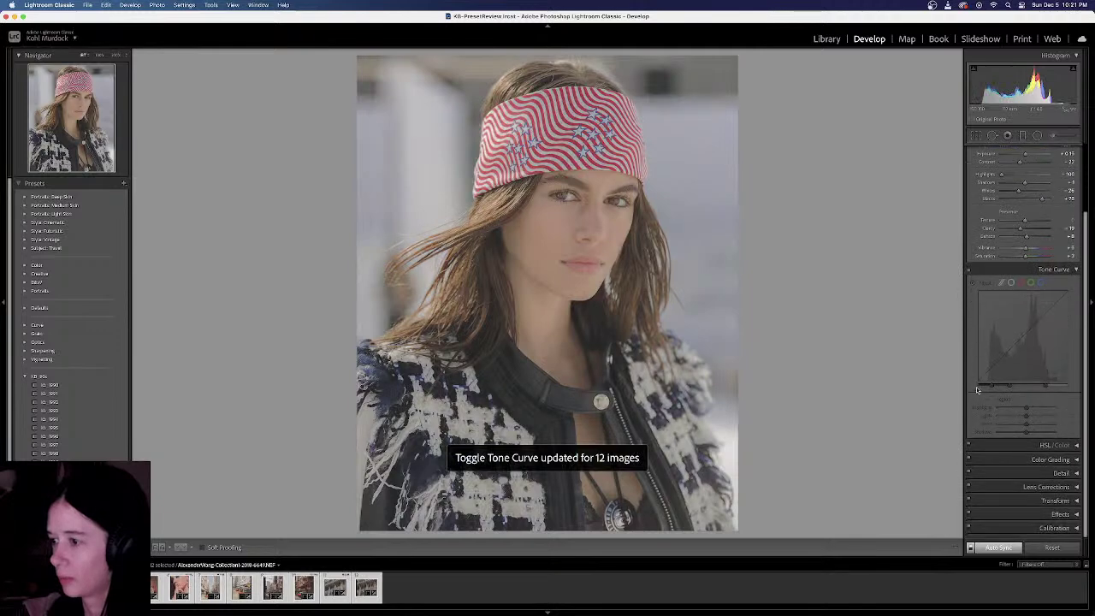
{"action": "left_click", "coordinate": [968, 446]}
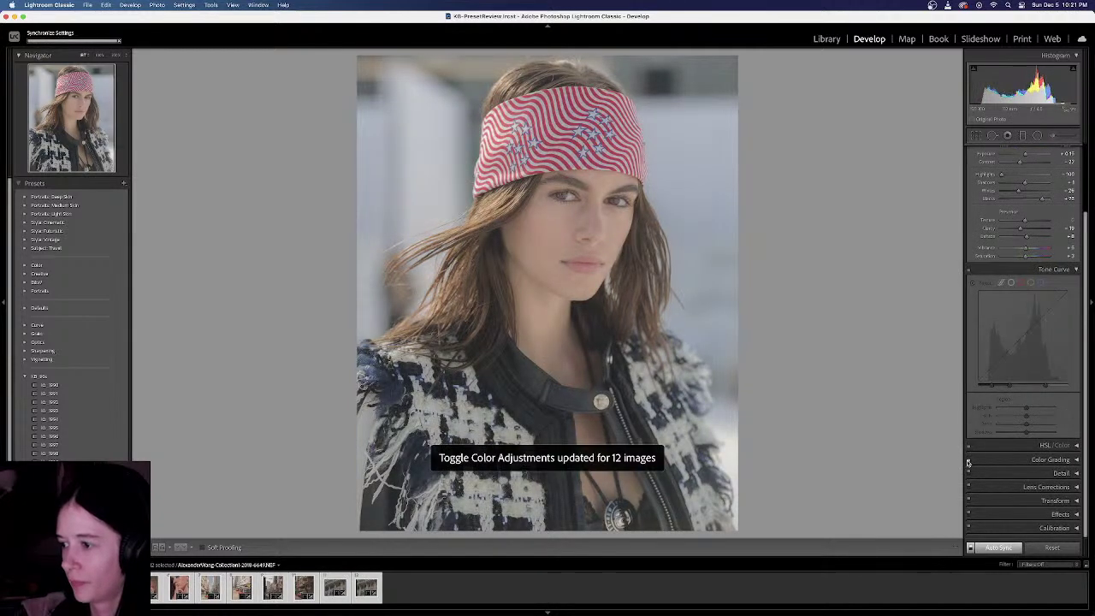
{"action": "left_click", "coordinate": [968, 461]}
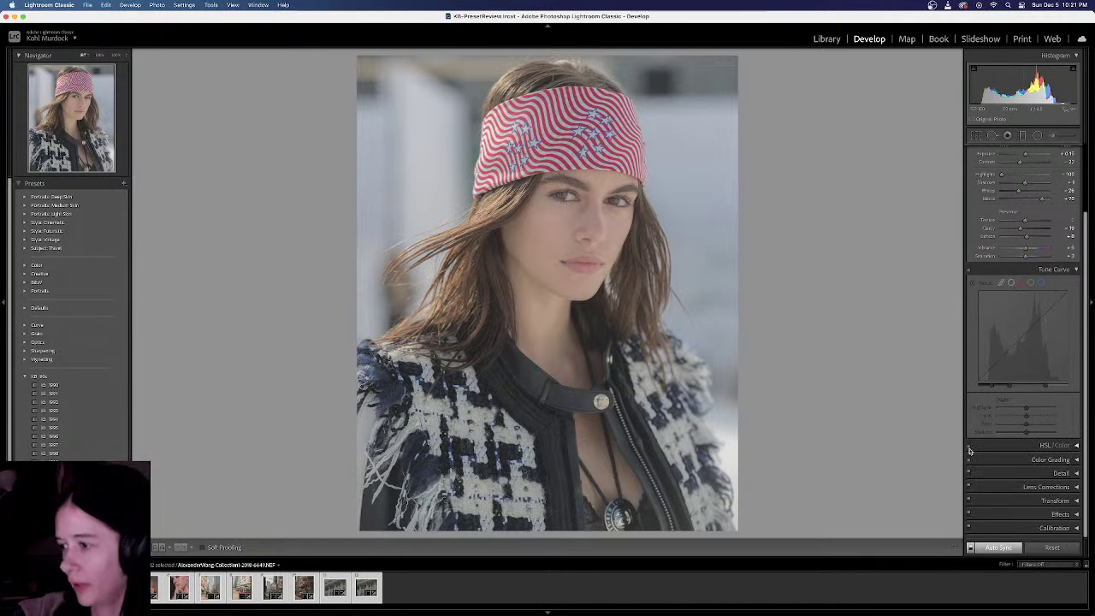
{"action": "left_click", "coordinate": [968, 459]}
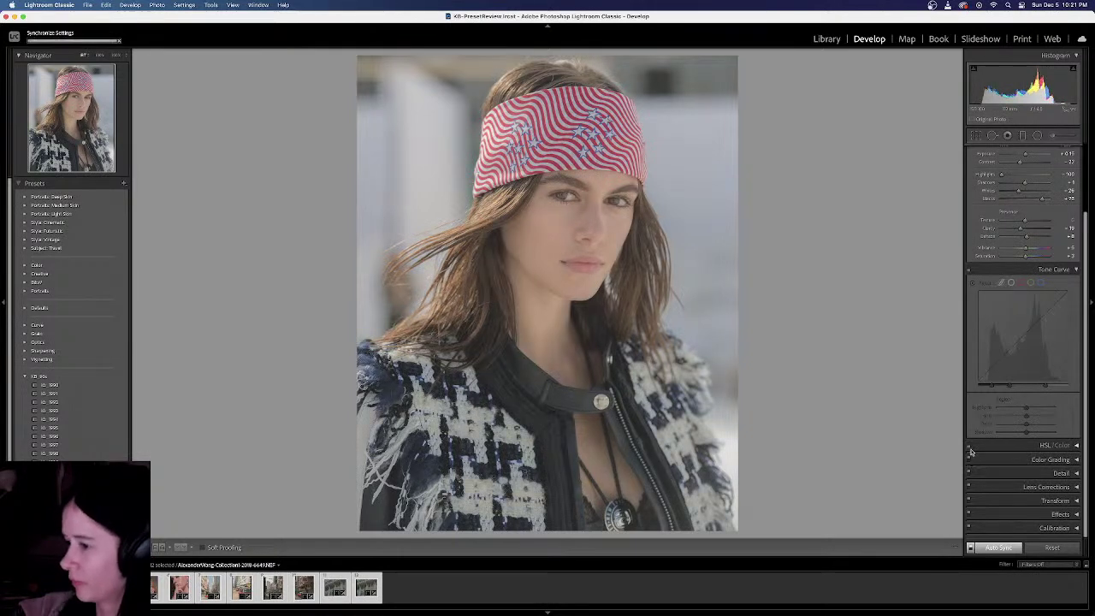
{"action": "left_click", "coordinate": [968, 446]}
{"action": "left_click", "coordinate": [968, 270]}
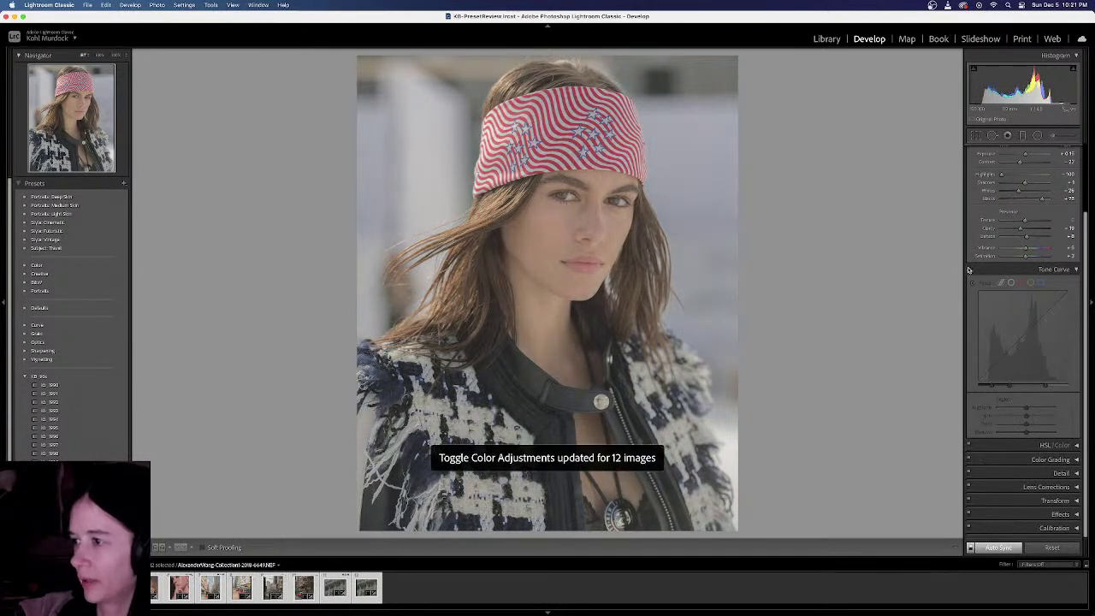
{"action": "scroll", "coordinate": [1012, 267], "scroll_direction": "up", "scroll_amount": 2}
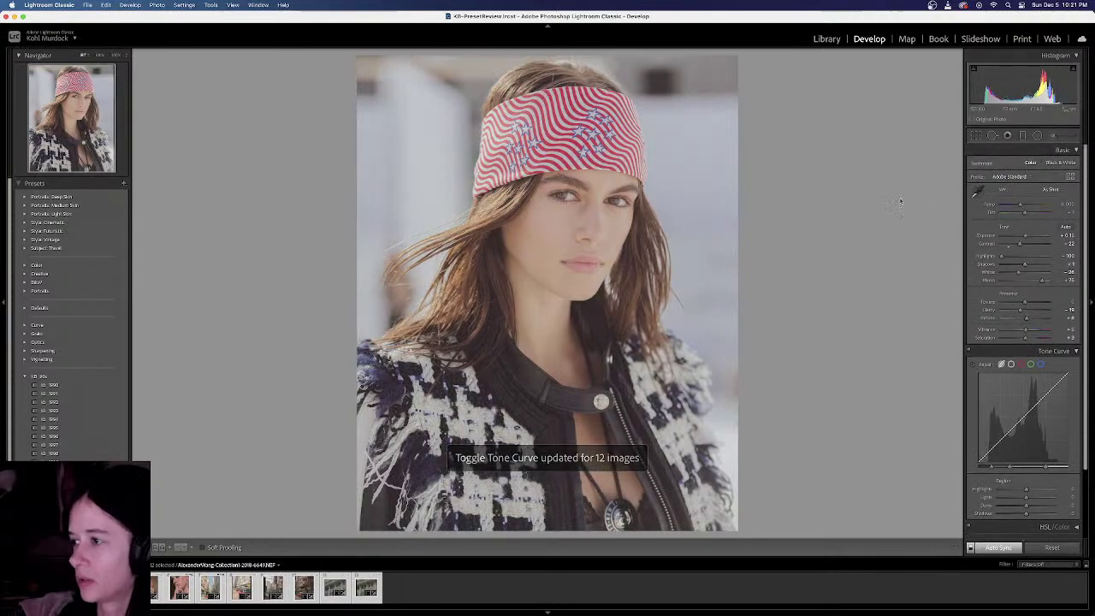
Open only the patterned-headscarf portrait and examine its edit history
{"action": "left_click", "coordinate": [426, 588]}
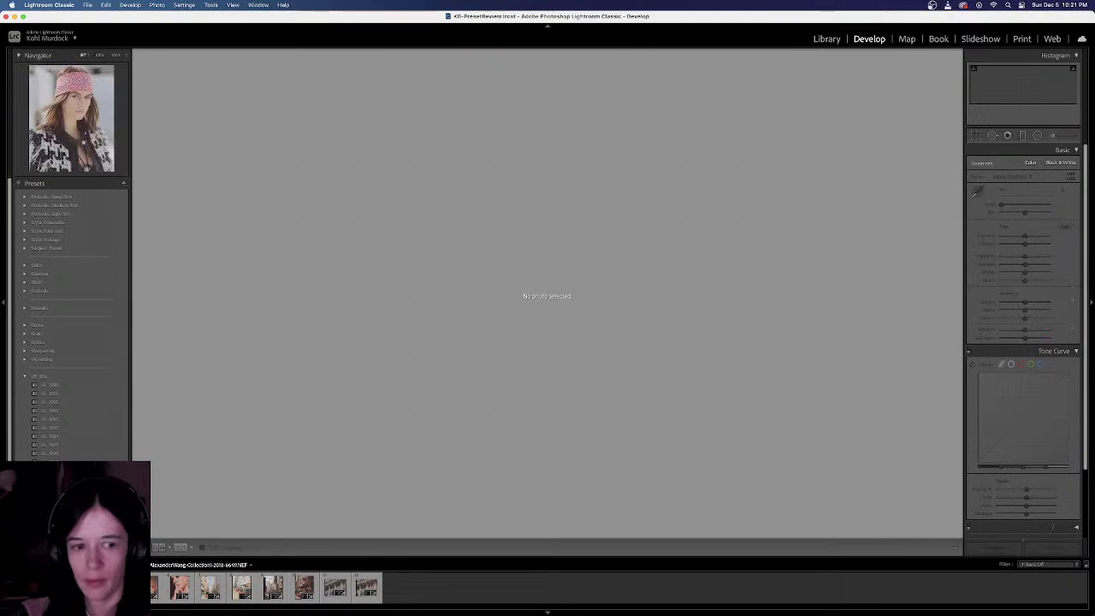
{"action": "left_click", "coordinate": [85, 587]}
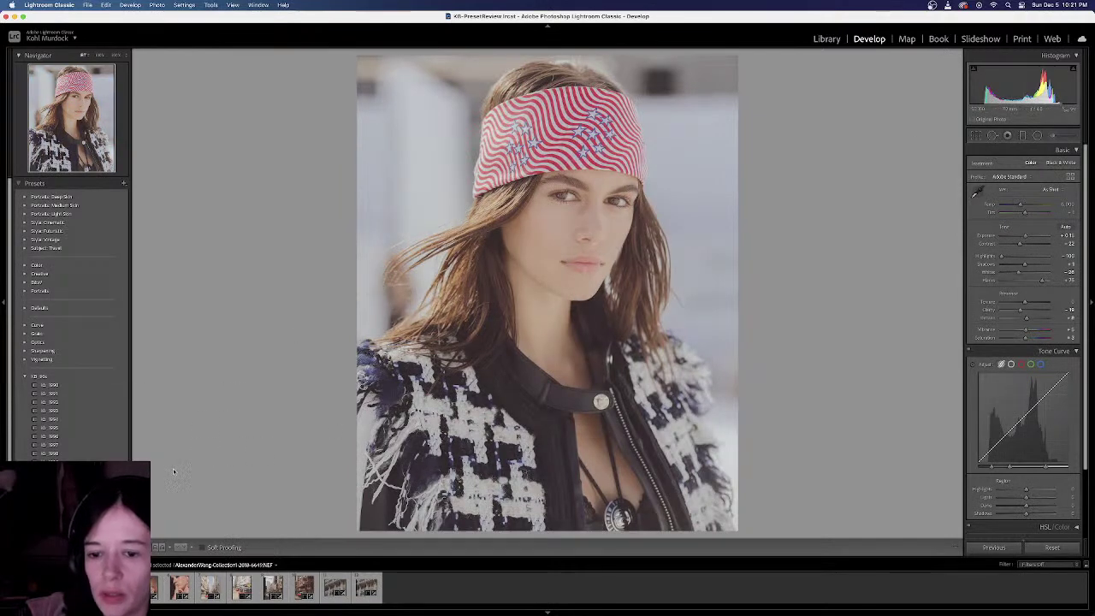
{"action": "scroll", "coordinate": [72, 320], "scroll_direction": "down", "scroll_amount": 1}
{"action": "left_click", "coordinate": [35, 513]}
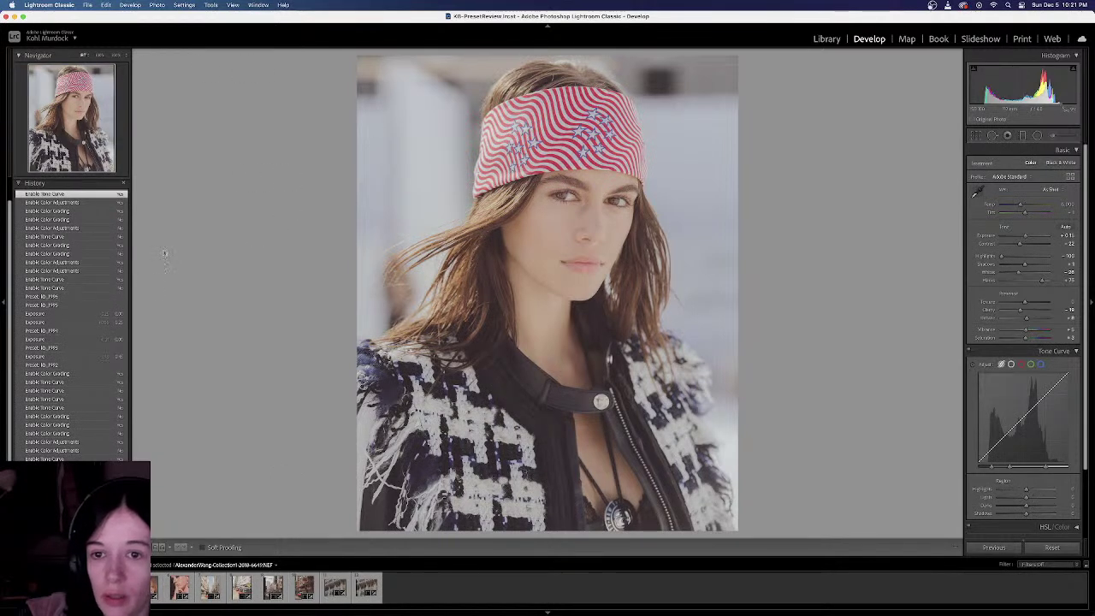
{"action": "scroll", "coordinate": [117, 233], "scroll_direction": "up", "scroll_amount": 1}
{"action": "left_click", "coordinate": [88, 213]}
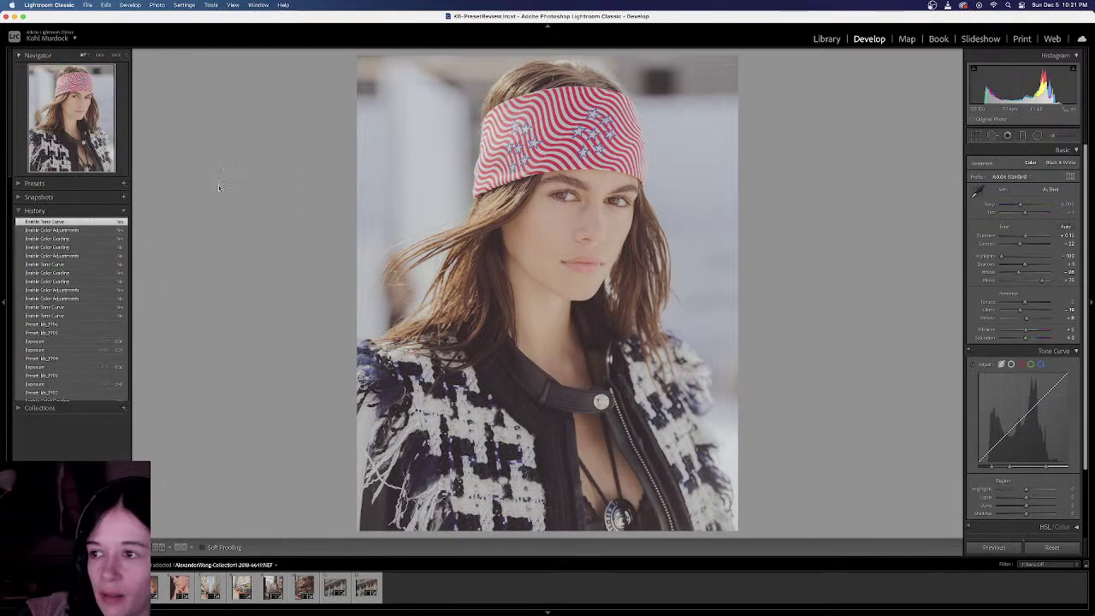
Open the Hong Kong street photo with the red taxi and lower its exposure slightly
{"action": "left_click", "coordinate": [210, 586]}
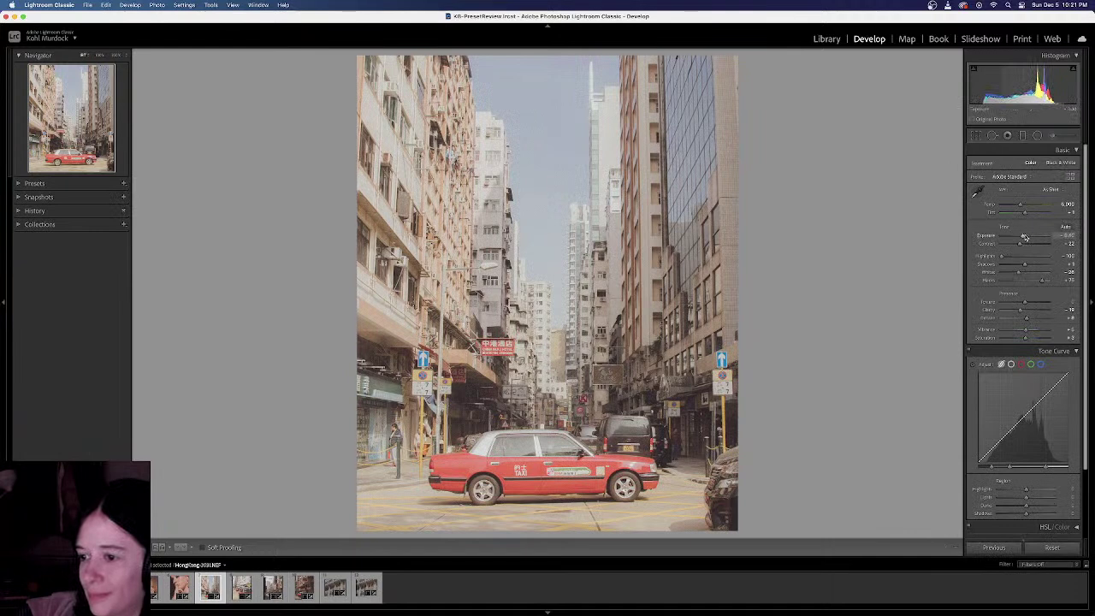
{"action": "left_click_drag", "start_coordinate": [1025, 236], "coordinate": [1022, 236]}
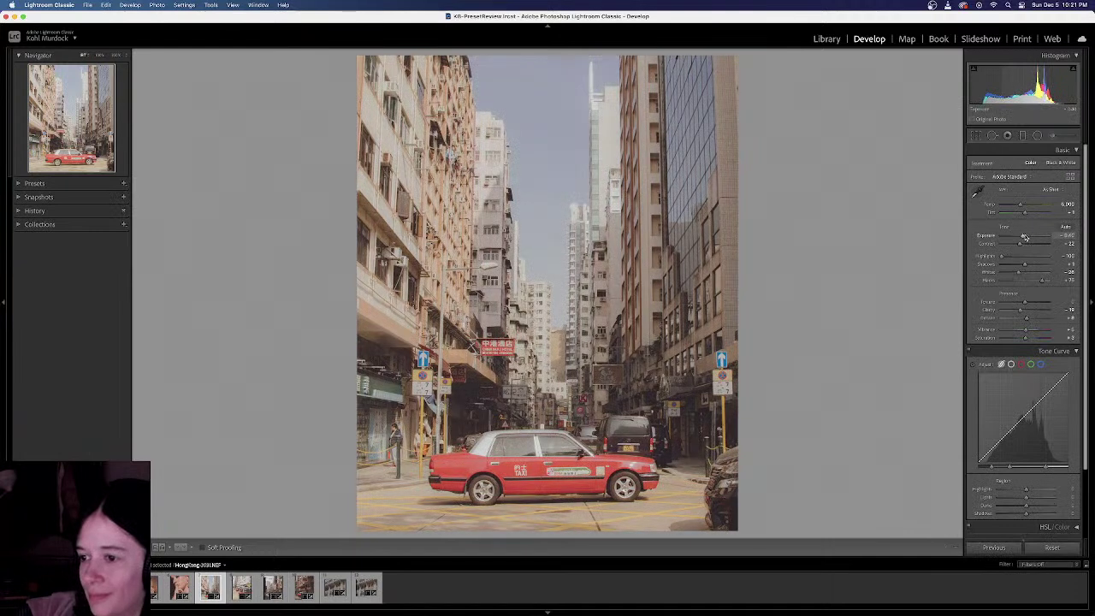
Return to the patterned-headscarf portrait, select all photos, and apply the kb_1997 preset
{"action": "left_click", "coordinate": [63, 184]}
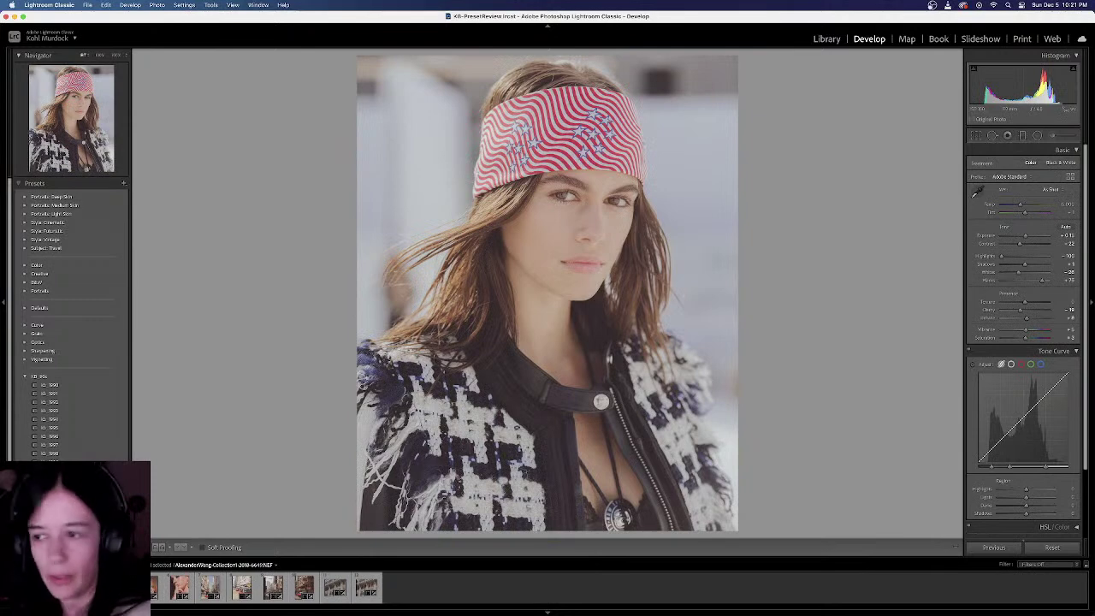
{"action": "key", "text": "super+a"}
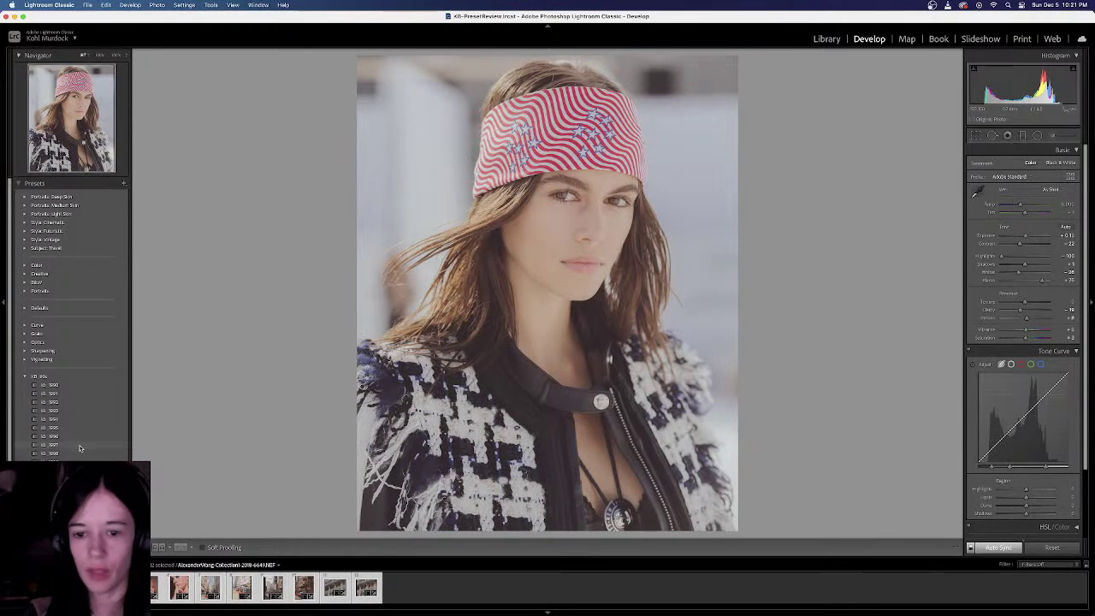
{"action": "left_click", "coordinate": [95, 449]}
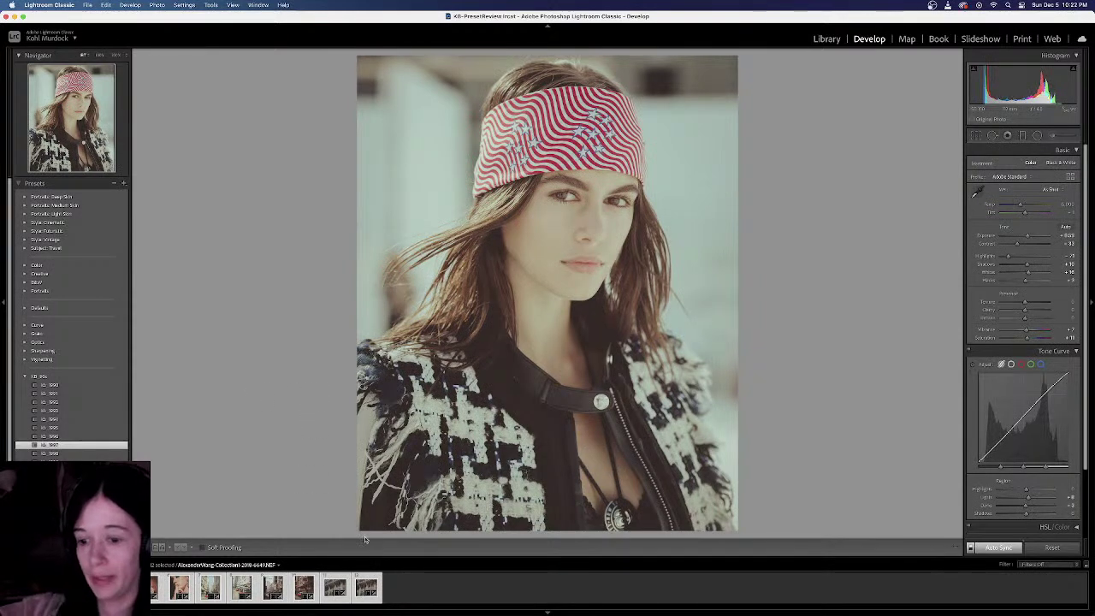
Lower the exposure of the red taxi street photo and the patterned-headscarf portrait individually, setting the portrait to about −0.15
{"action": "left_click", "coordinate": [450, 590]}
{"action": "left_click", "coordinate": [206, 587]}
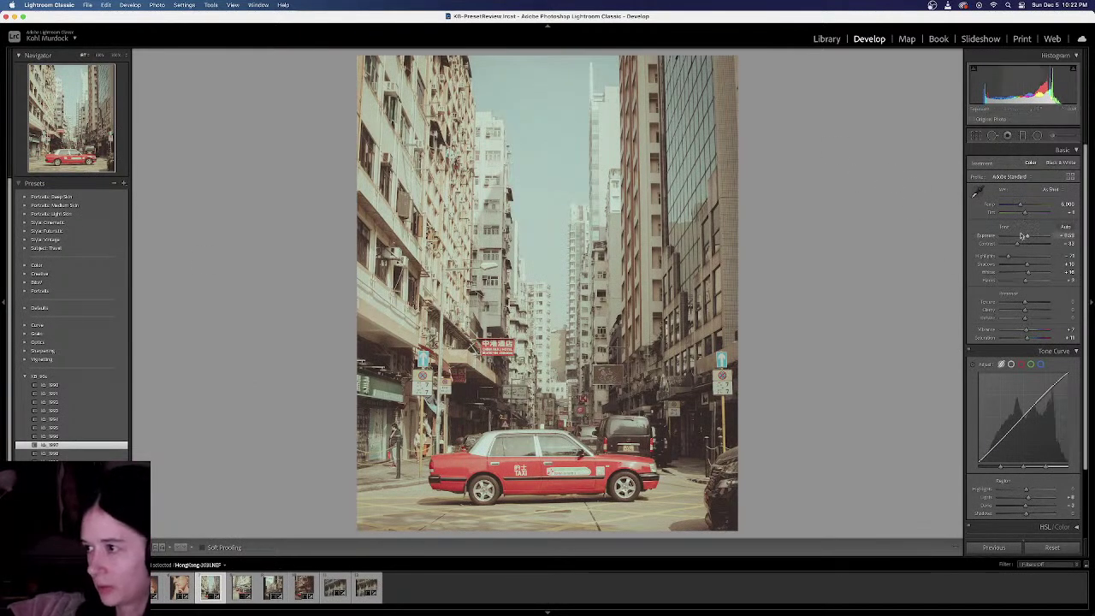
{"action": "left_click_drag", "start_coordinate": [1026, 237], "coordinate": [1023, 239]}
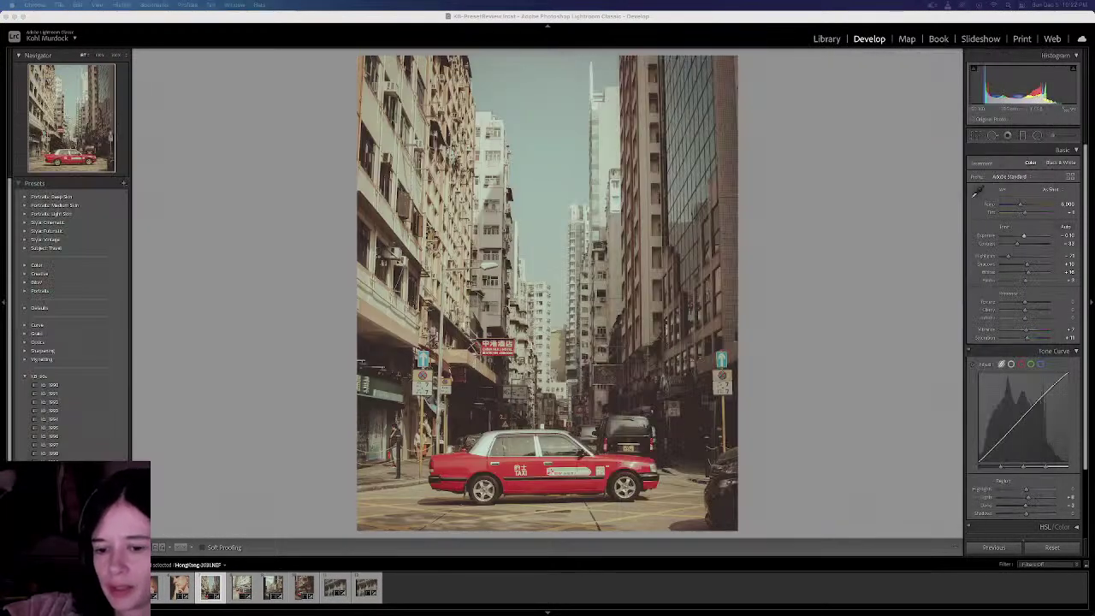
{"action": "left_click", "coordinate": [117, 588]}
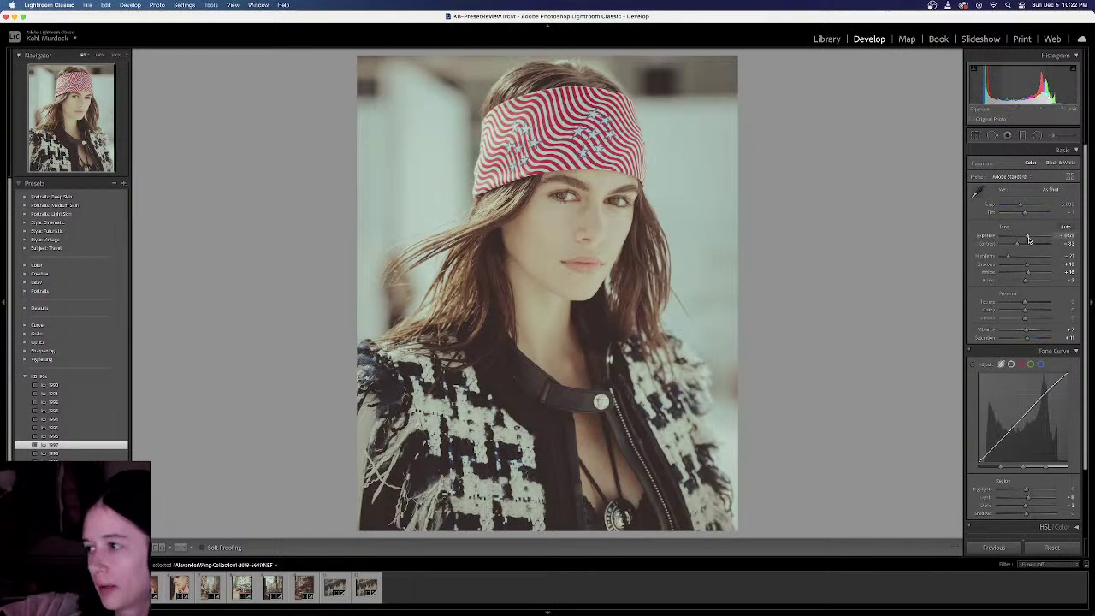
{"action": "left_click_drag", "start_coordinate": [1028, 236], "coordinate": [1025, 238]}
Compare the kb_1997 portrait with its unedited version and with the photographer's work in the browser window
{"action": "key", "text": "backslash"}
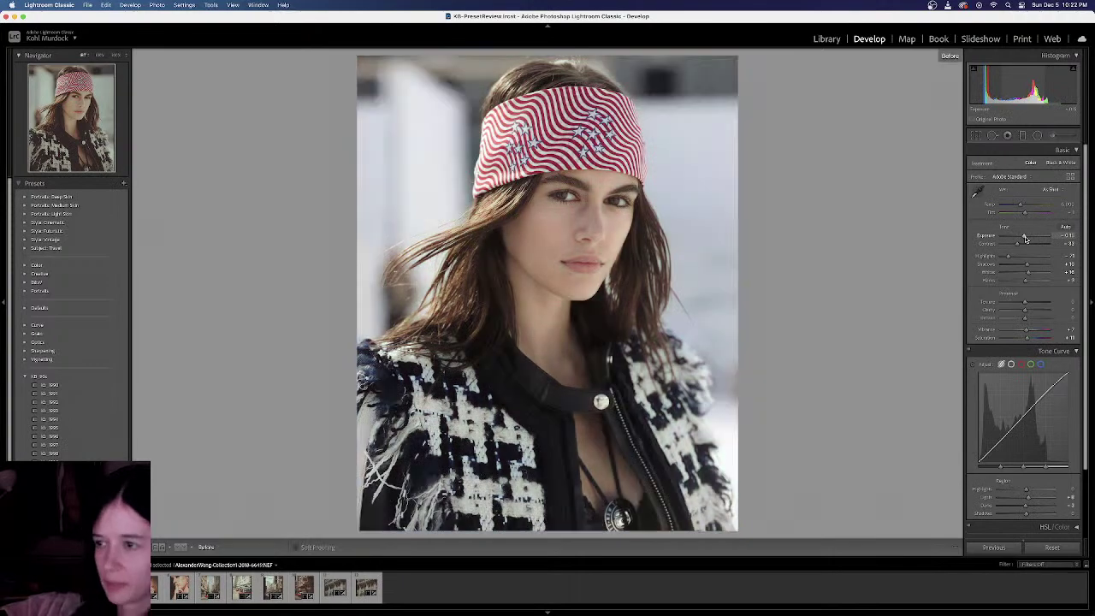
{"action": "key", "text": "backslash"}
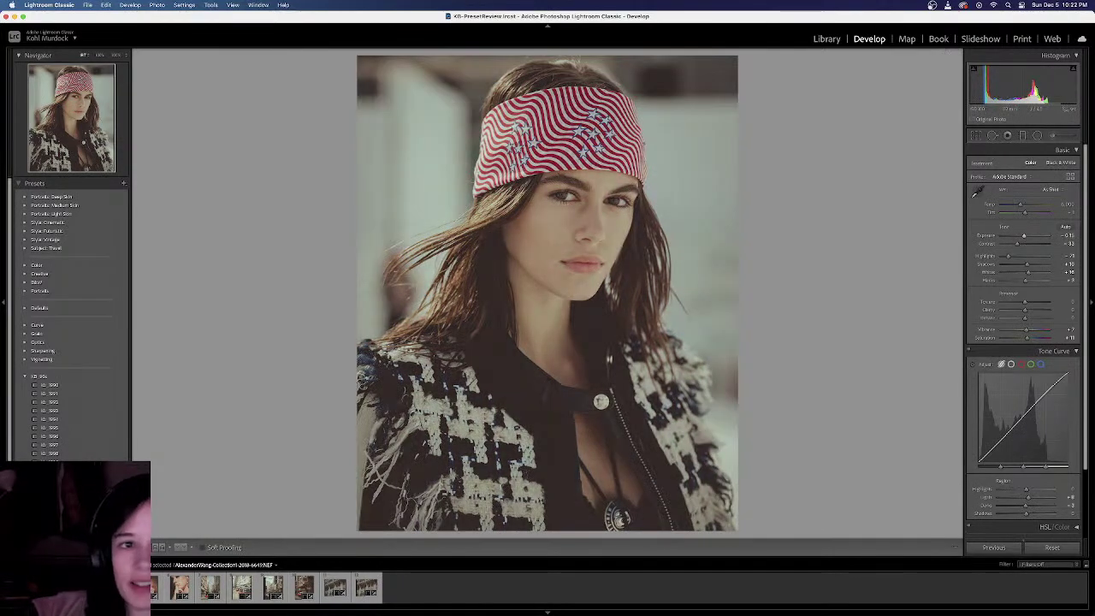
{"action": "left_click_drag", "start_coordinate": [593, 62], "coordinate": [0, 59]}
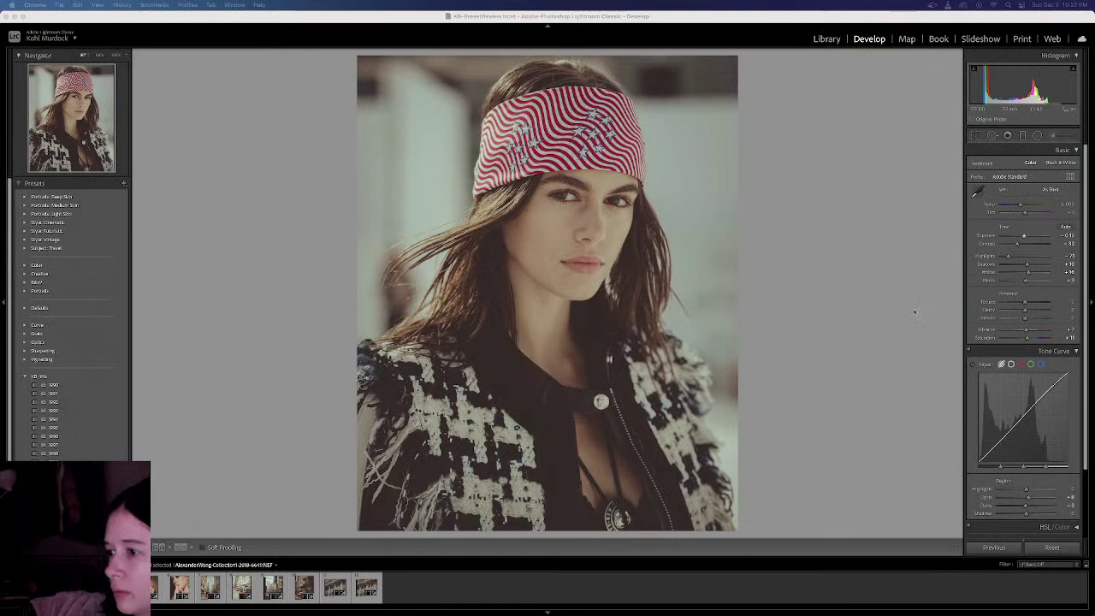
Toggle the tone curve off and on to examine its effect, and show the kb_1997 point curve
{"action": "left_click", "coordinate": [970, 352]}
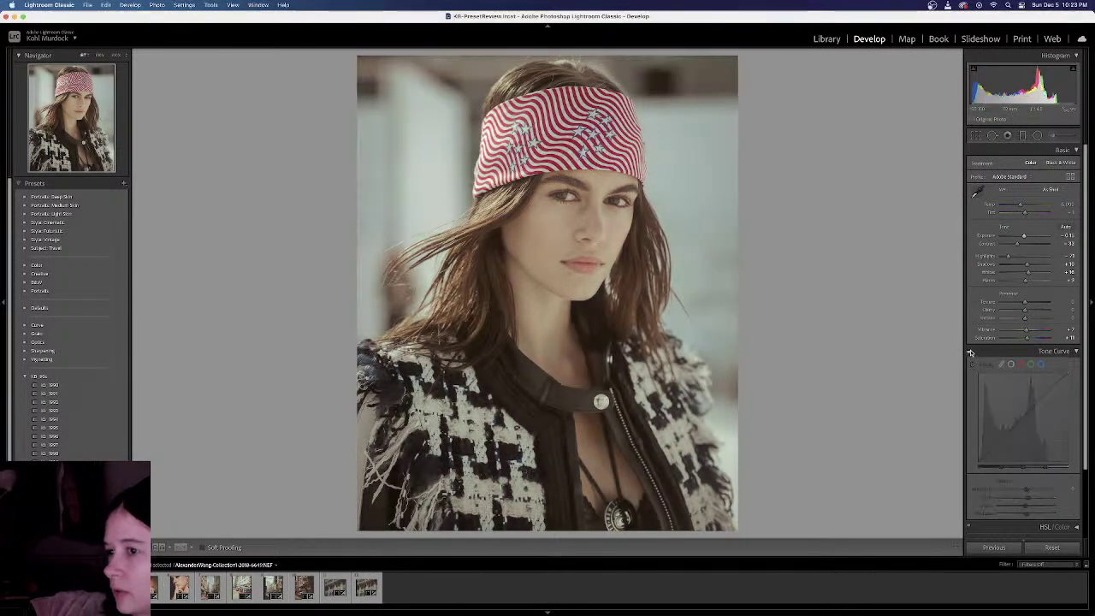
{"action": "left_click", "coordinate": [970, 352]}
{"action": "left_click", "coordinate": [1037, 352]}
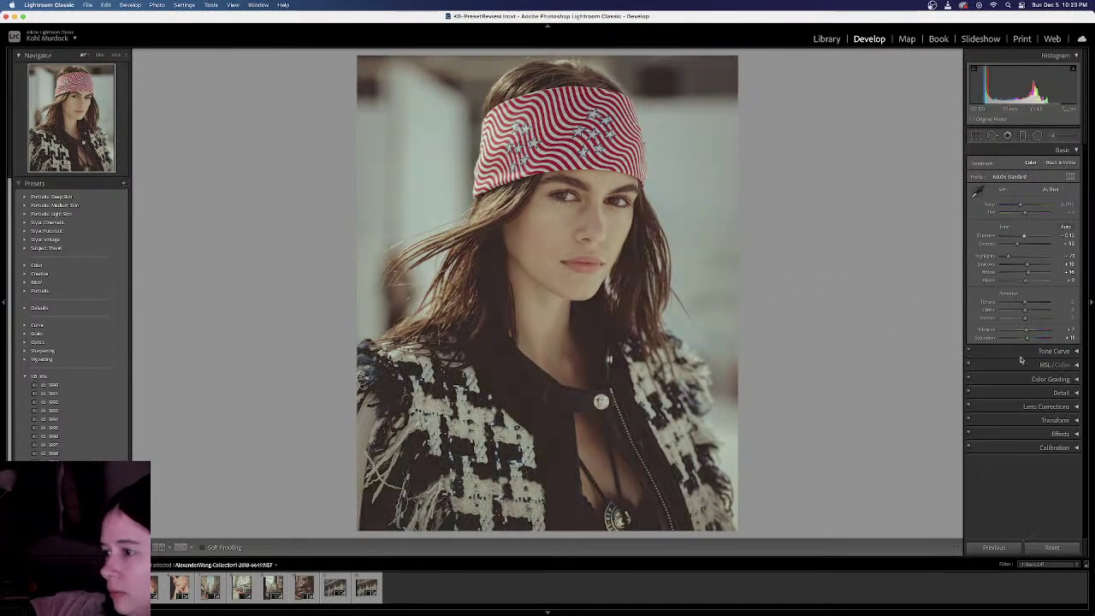
{"action": "left_click", "coordinate": [1025, 352]}
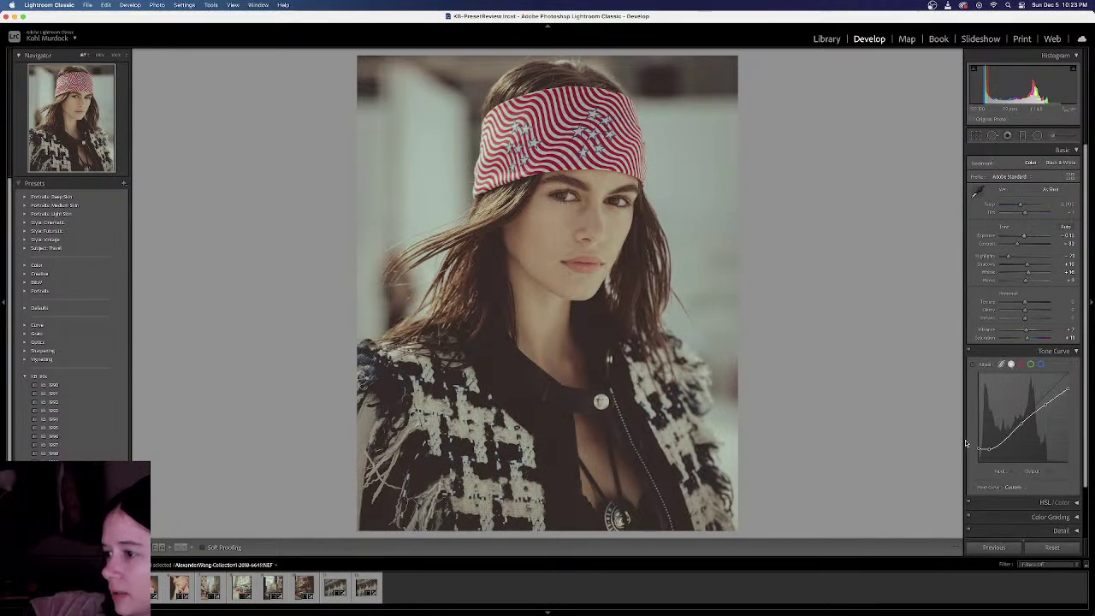
Lower the point curve's black point, set its shadow point to input 34 and output 28, and toggle the tone curve to compare
{"action": "left_click_drag", "start_coordinate": [979, 448], "coordinate": [987, 455]}
{"action": "left_click_drag", "start_coordinate": [980, 447], "coordinate": [978, 459]}
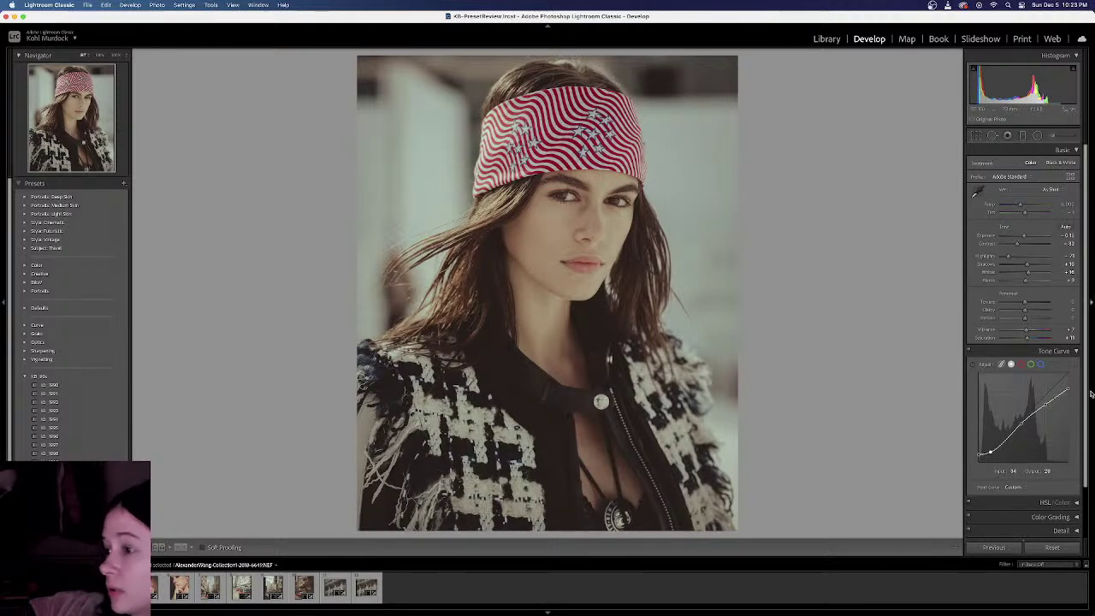
{"action": "left_click", "coordinate": [970, 351]}
{"action": "left_click", "coordinate": [970, 351]}
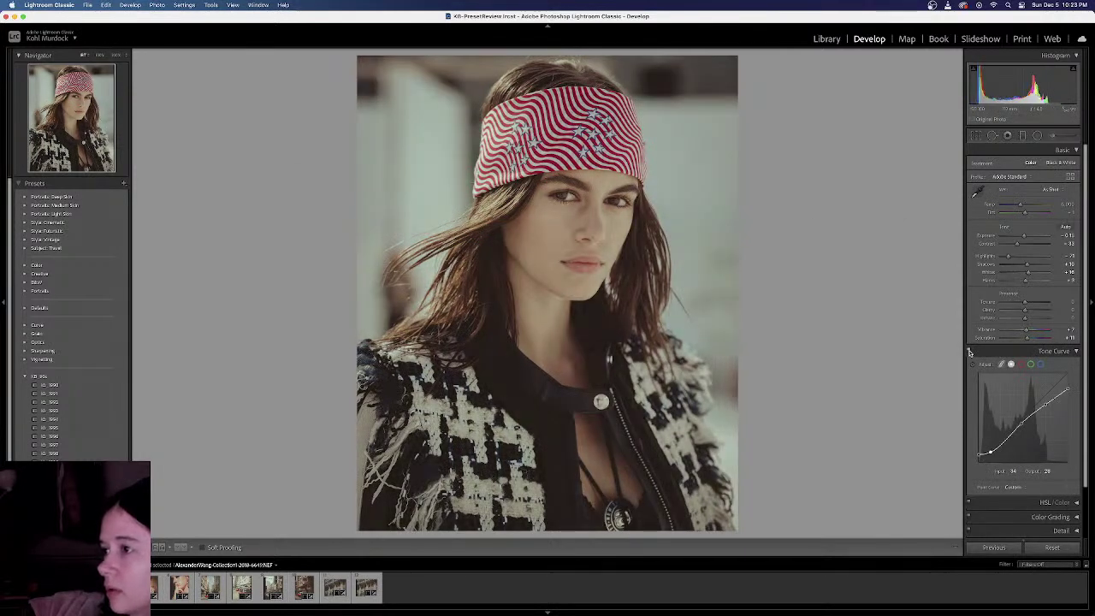
{"action": "left_click", "coordinate": [969, 351]}
{"action": "left_click", "coordinate": [969, 351]}
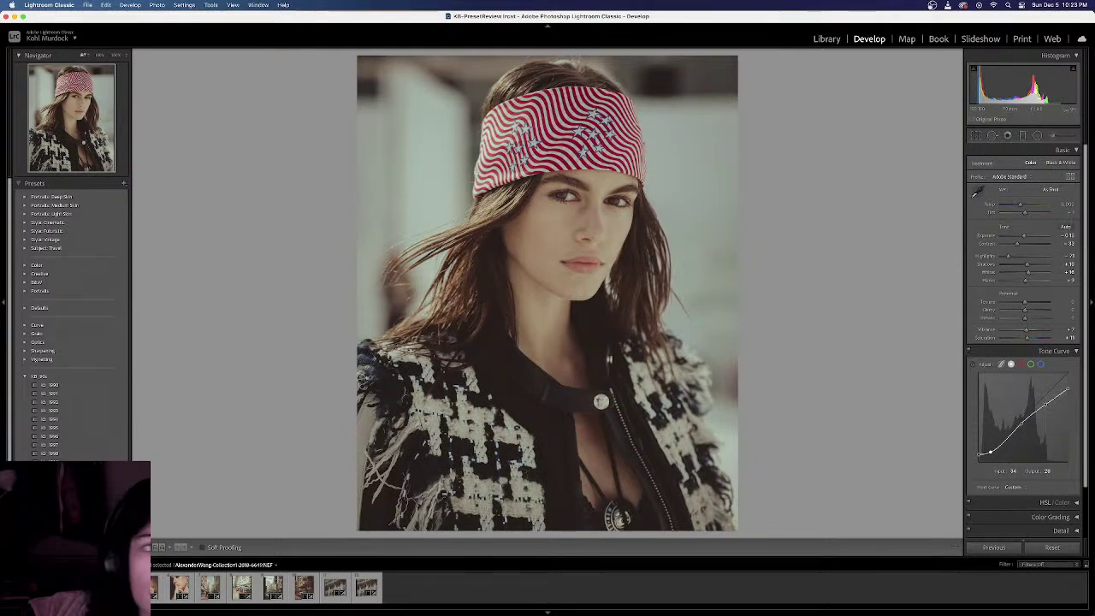
Bring the photographer's green leather jacket portrait over the edited photo for comparison, then move the browser window out of view
{"action": "left_click_drag", "start_coordinate": [0, 60], "coordinate": [958, 15]}
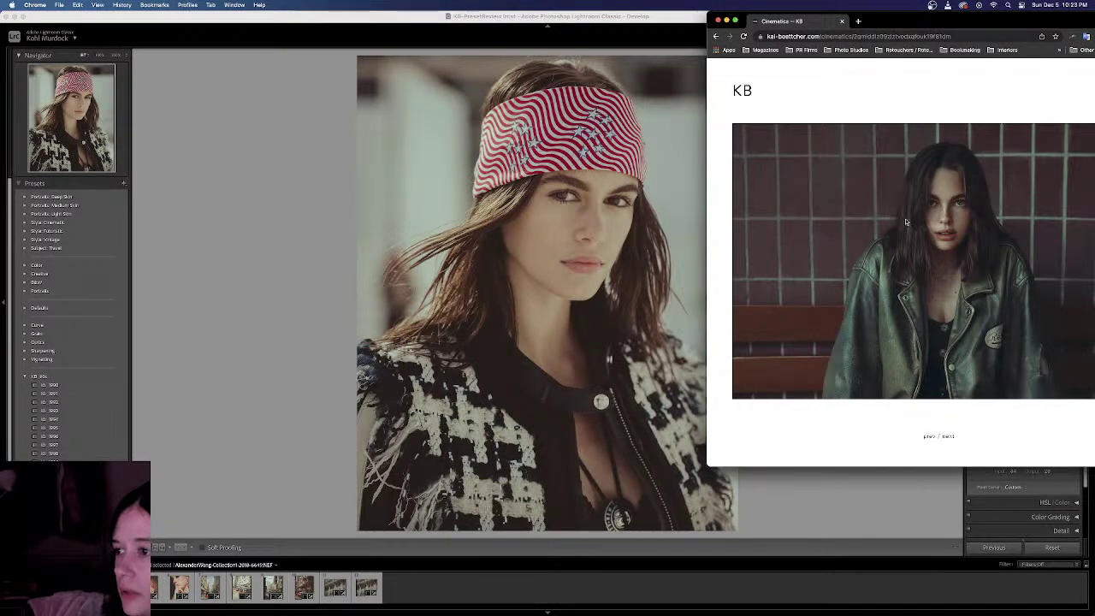
{"action": "left_click_drag", "start_coordinate": [974, 19], "coordinate": [586, 25]}
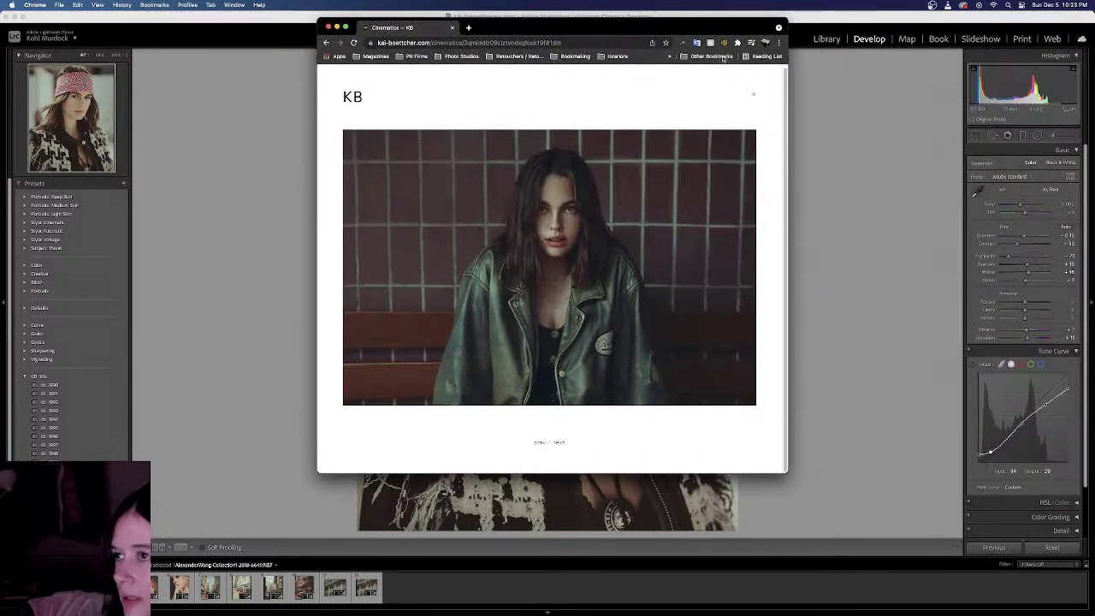
{"action": "left_click_drag", "start_coordinate": [715, 21], "coordinate": [0, 142]}
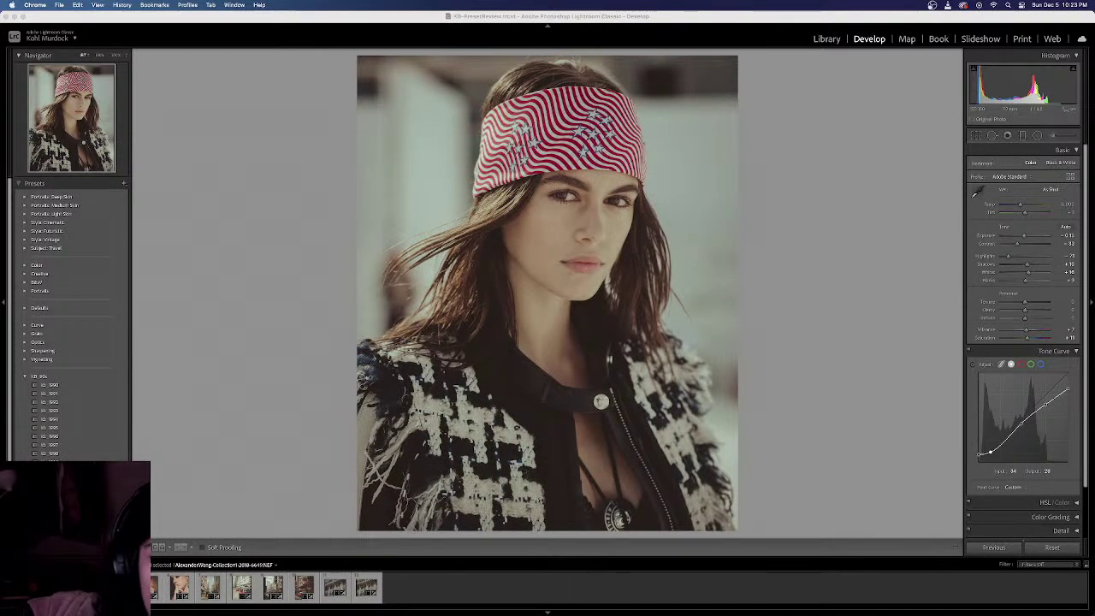
Try lowering the portrait's Blacks value
{"action": "left_click", "coordinate": [990, 280]}
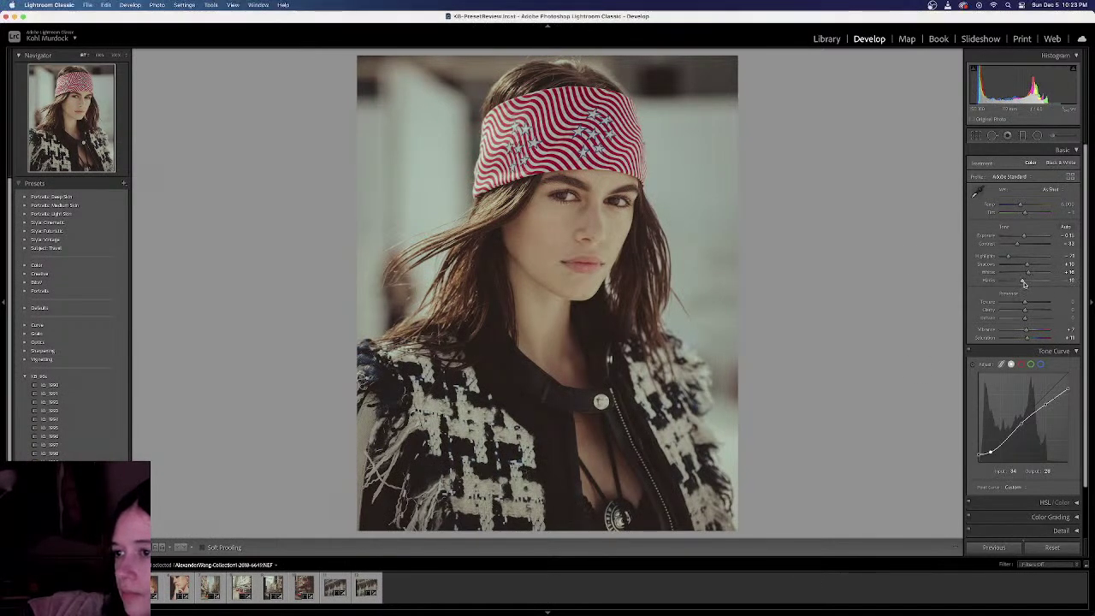
{"action": "left_click_drag", "start_coordinate": [1023, 281], "coordinate": [1026, 282]}
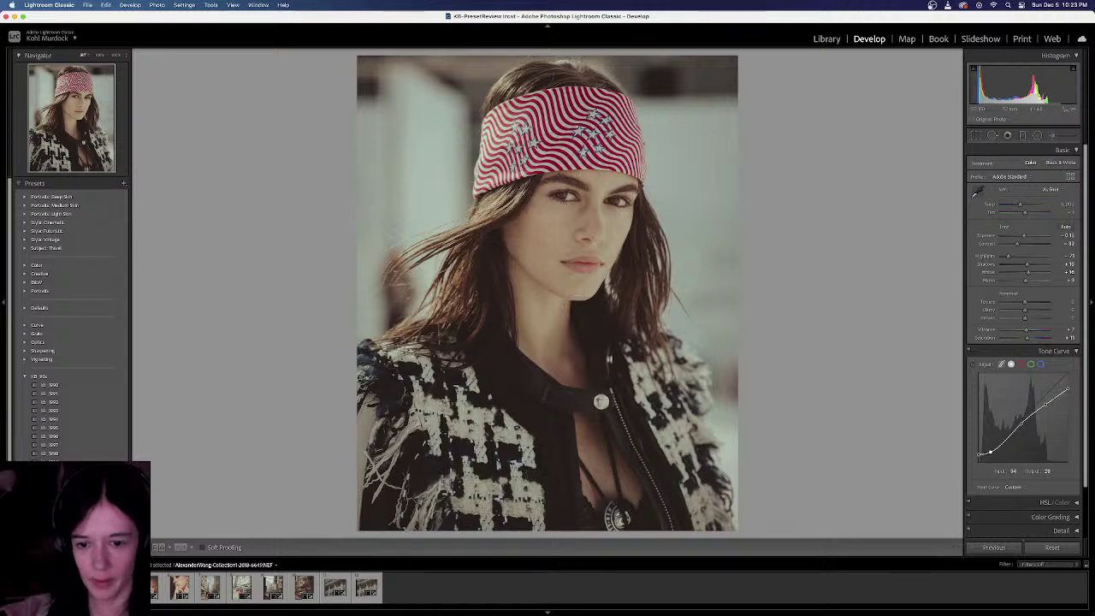
Examine the headscarf portrait's edit history with the kb_1997 and point curve changes
{"action": "scroll", "coordinate": [73, 342], "scroll_direction": "down", "scroll_amount": 2}
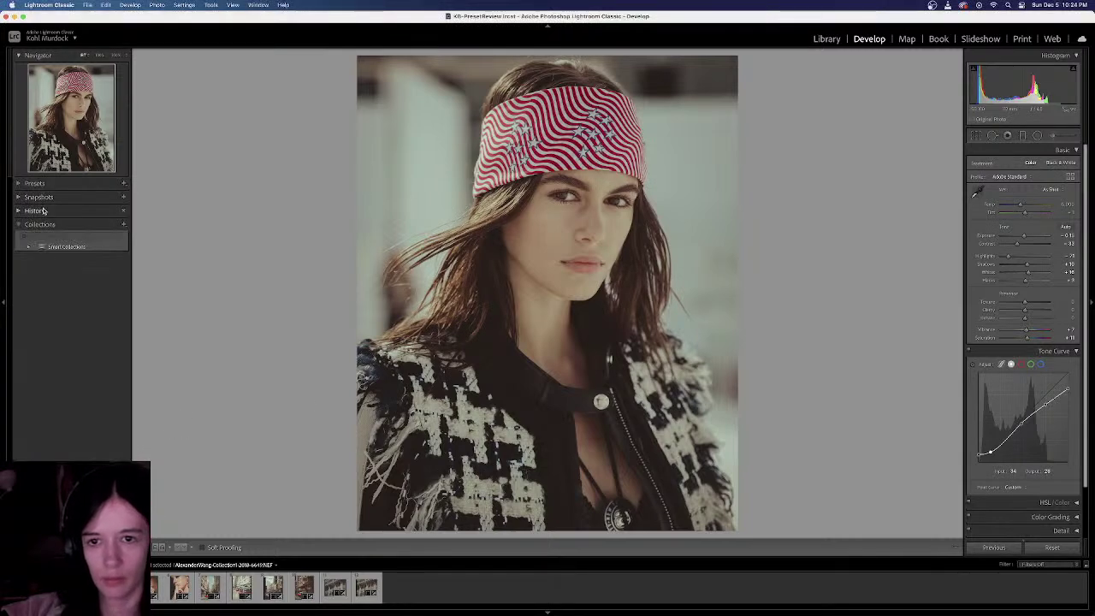
{"action": "left_click", "coordinate": [34, 211]}
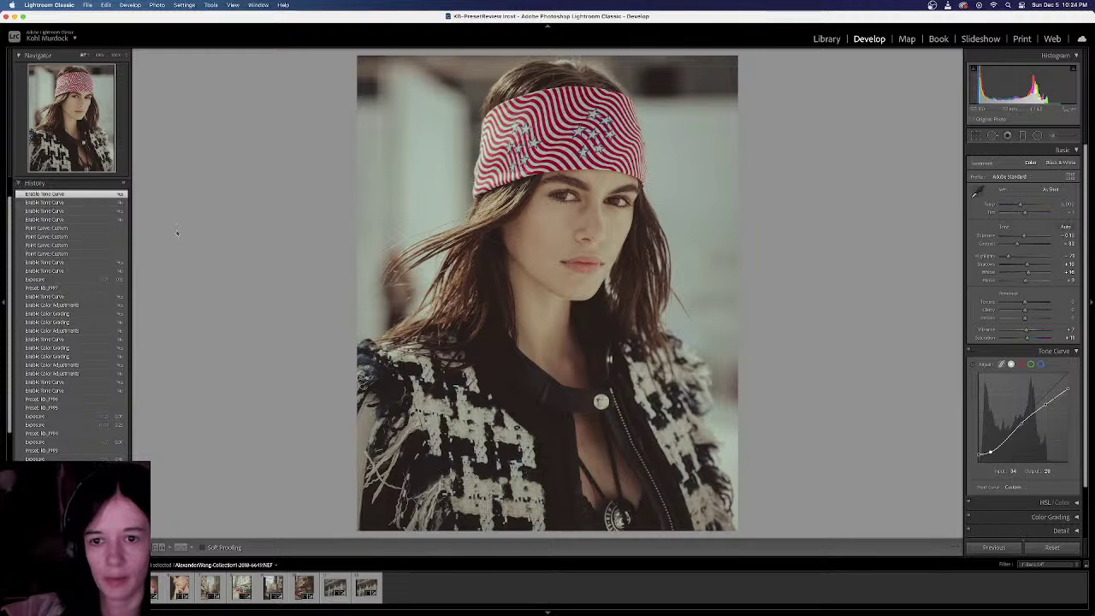
{"action": "scroll", "coordinate": [85, 223], "scroll_direction": "up", "scroll_amount": 1}
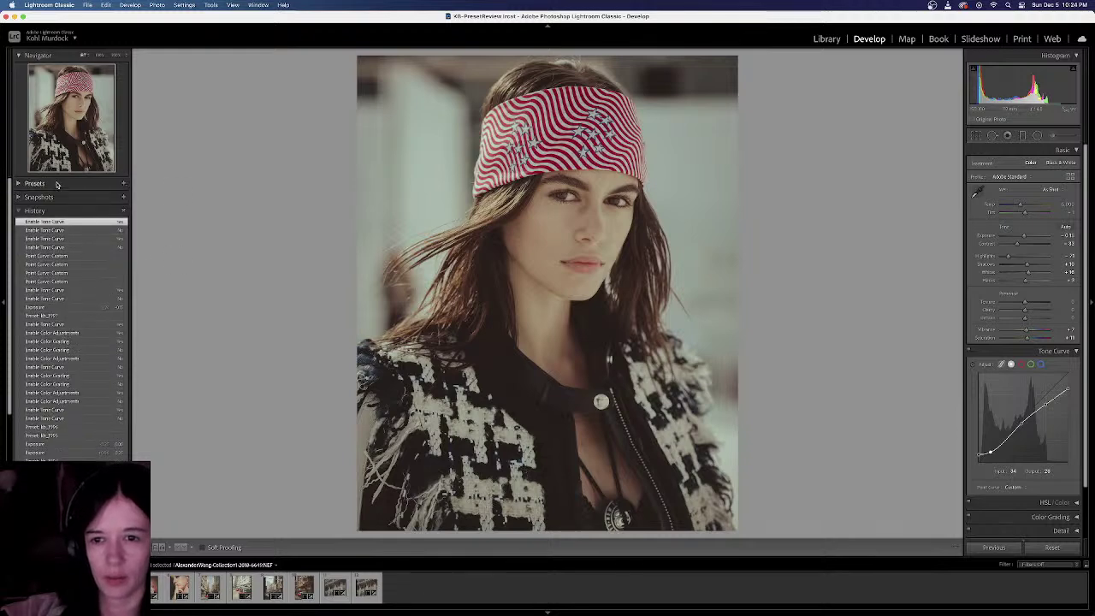
Preview the kb_1998 preset on the portrait and select all photos
{"action": "left_click", "coordinate": [56, 185]}
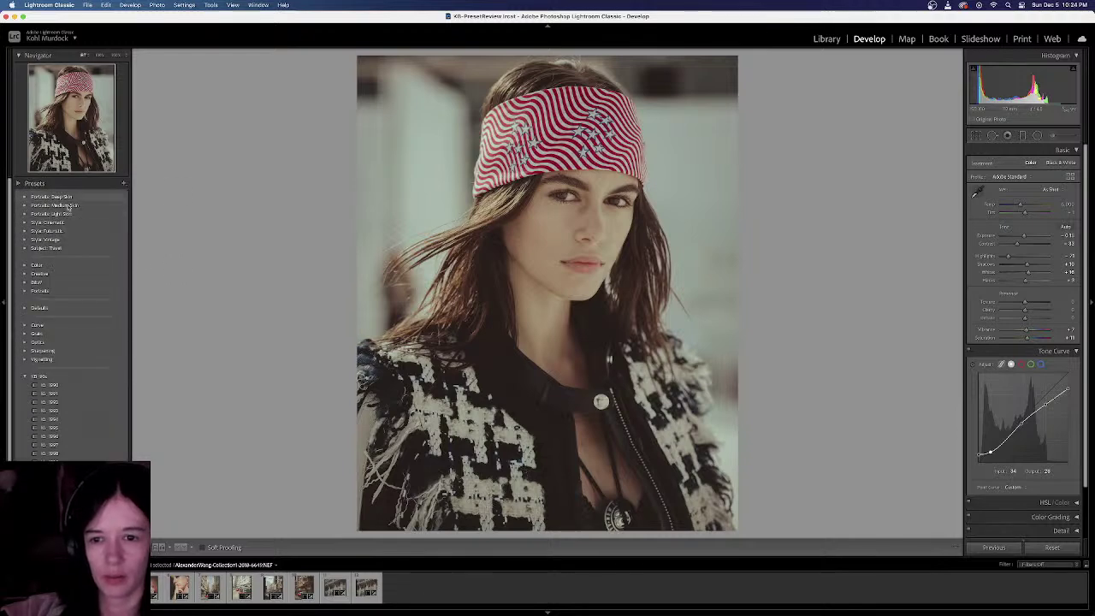
{"action": "left_click", "coordinate": [80, 454]}
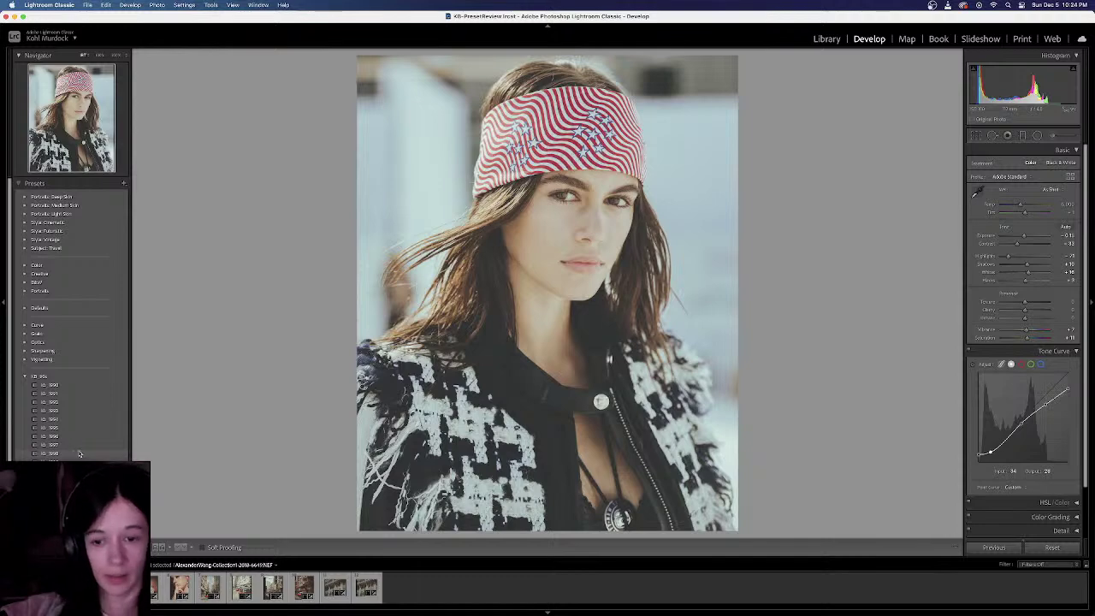
{"action": "key", "text": "super+a"}
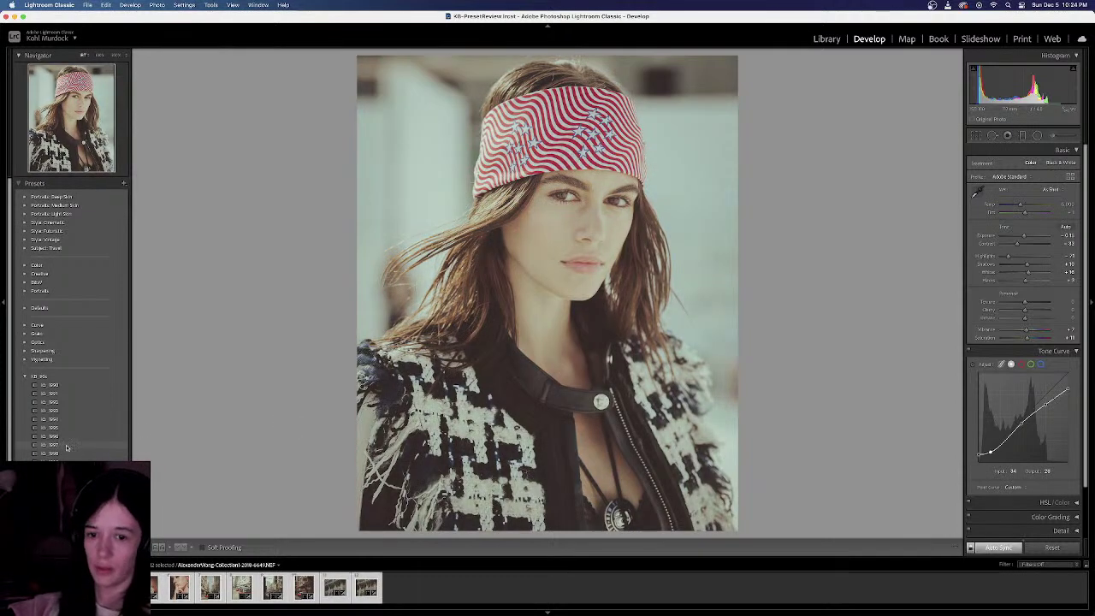
Apply the 1998 preset from the KB_90s group to the selected photos and set their Exposure to 0
{"action": "left_click", "coordinate": [65, 453]}
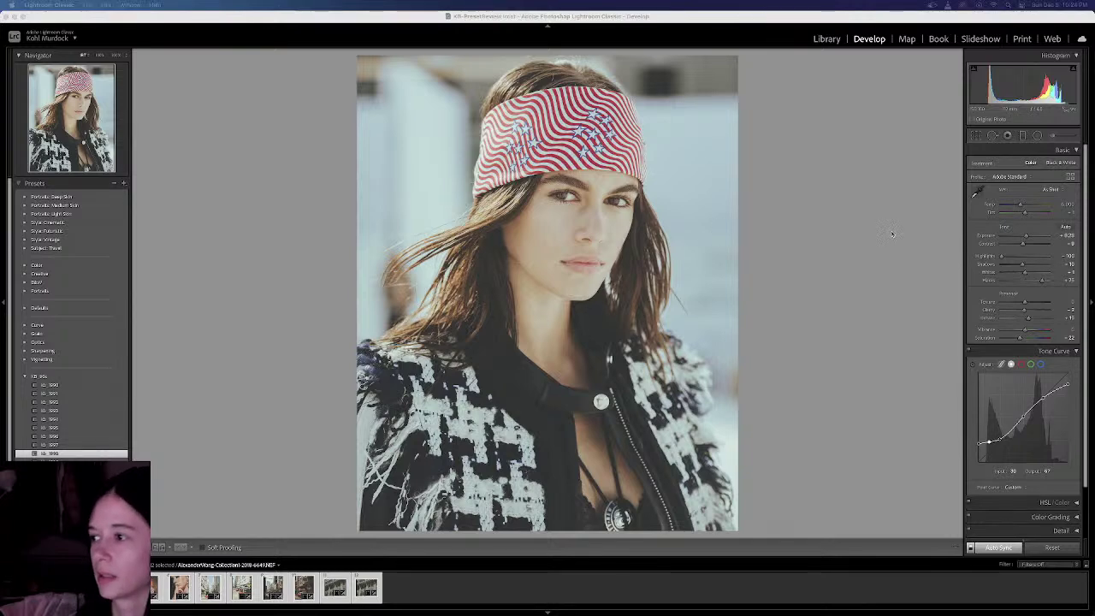
{"action": "left_click", "coordinate": [1065, 234]}
{"action": "type", "text": "0"}
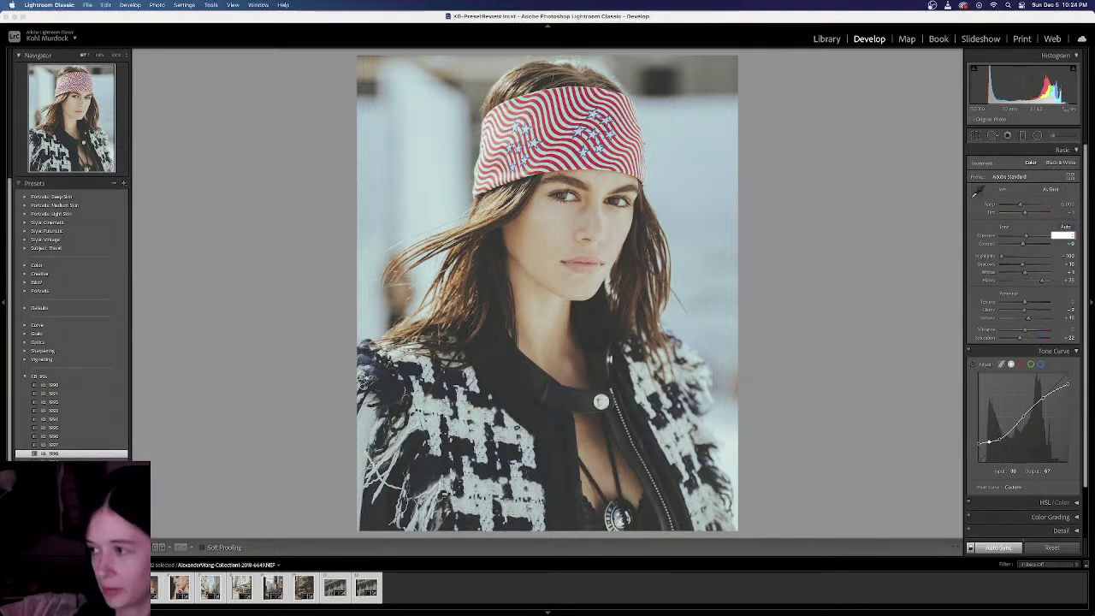
{"action": "key", "text": "Return"}
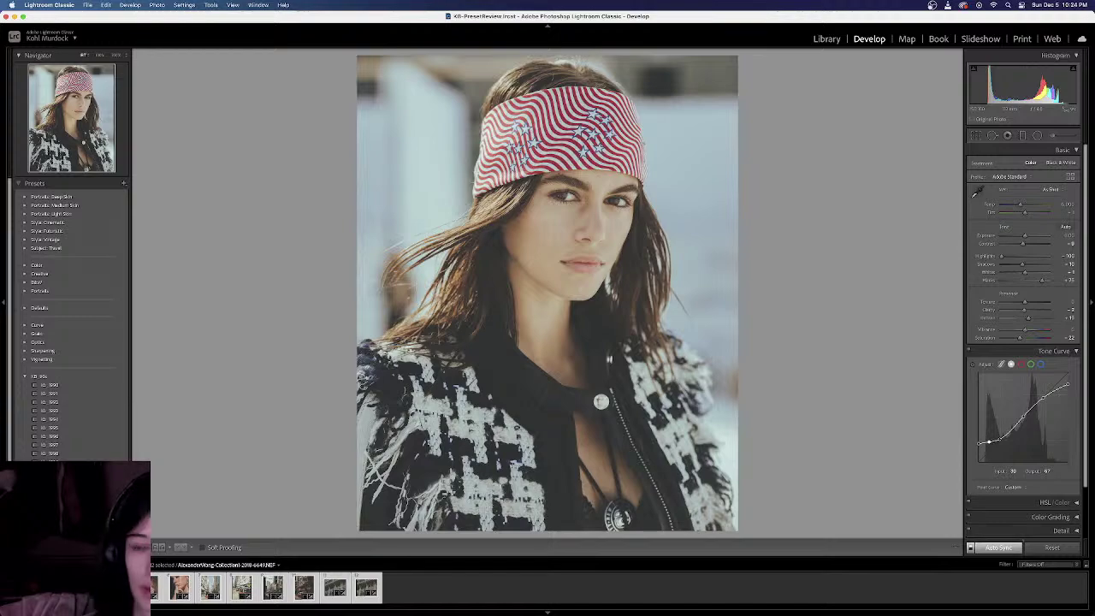
Inspect the striped-headband portrait up close, then compare the two following headband portraits with their unedited versions
{"action": "left_click", "coordinate": [395, 328]}
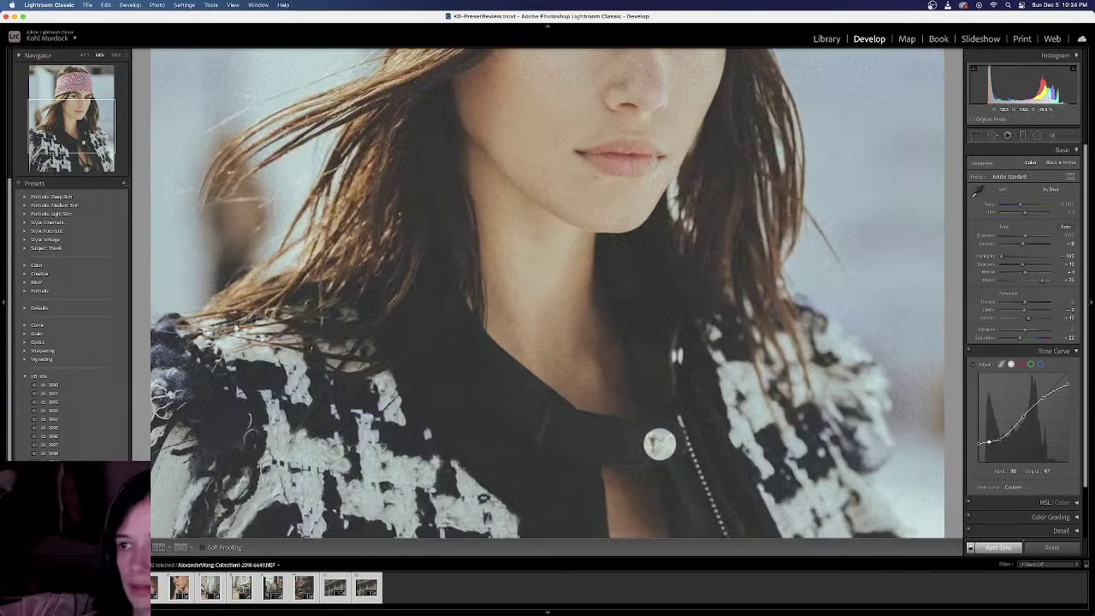
{"action": "left_click", "coordinate": [236, 328]}
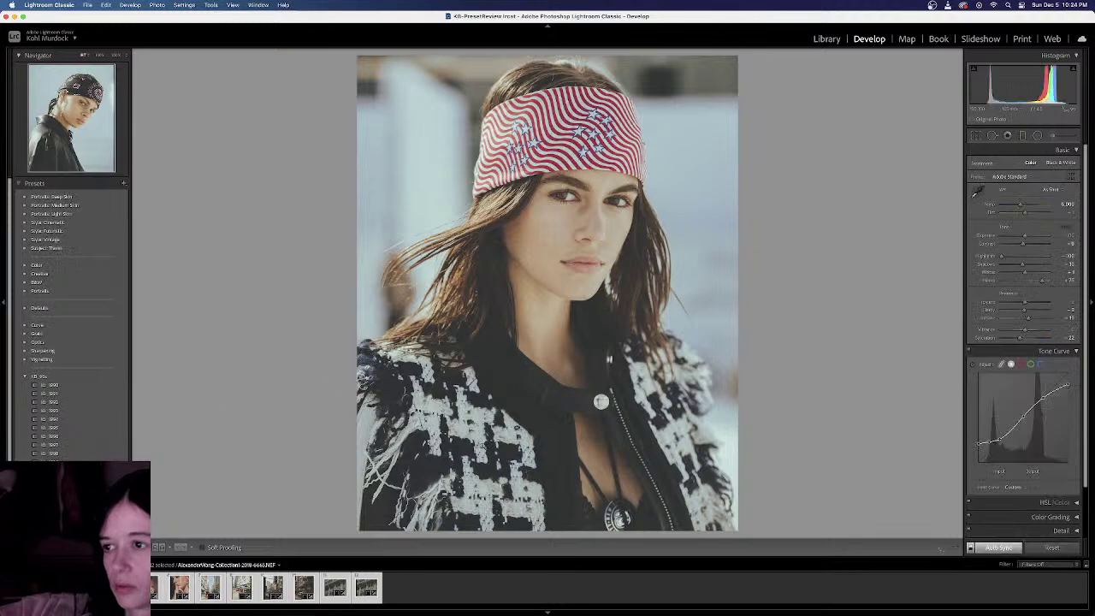
{"action": "key", "text": "Right"}
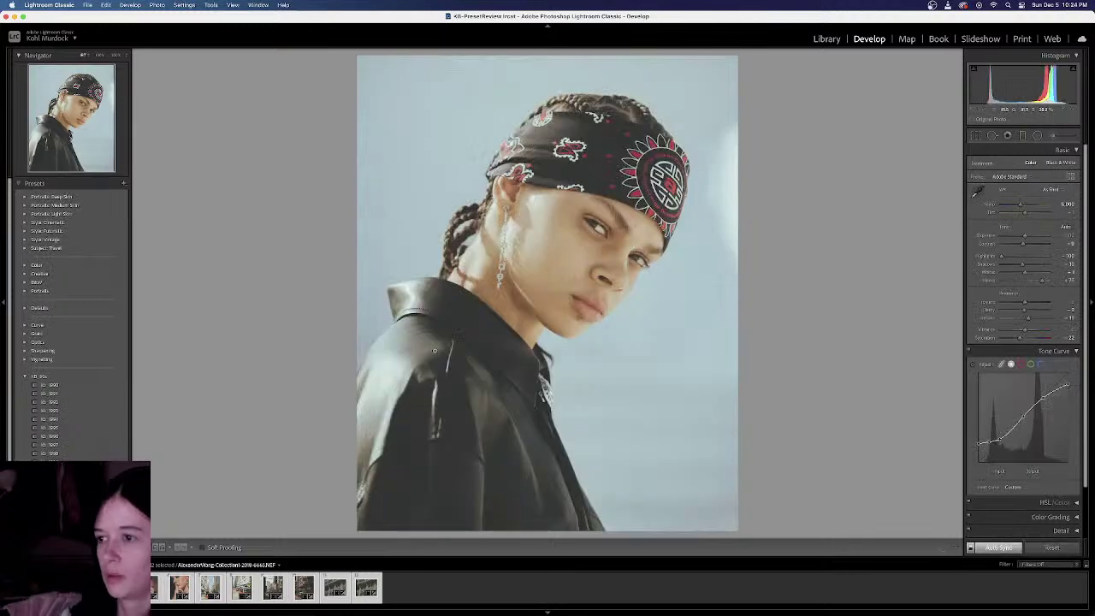
{"action": "key", "text": "backslash"}
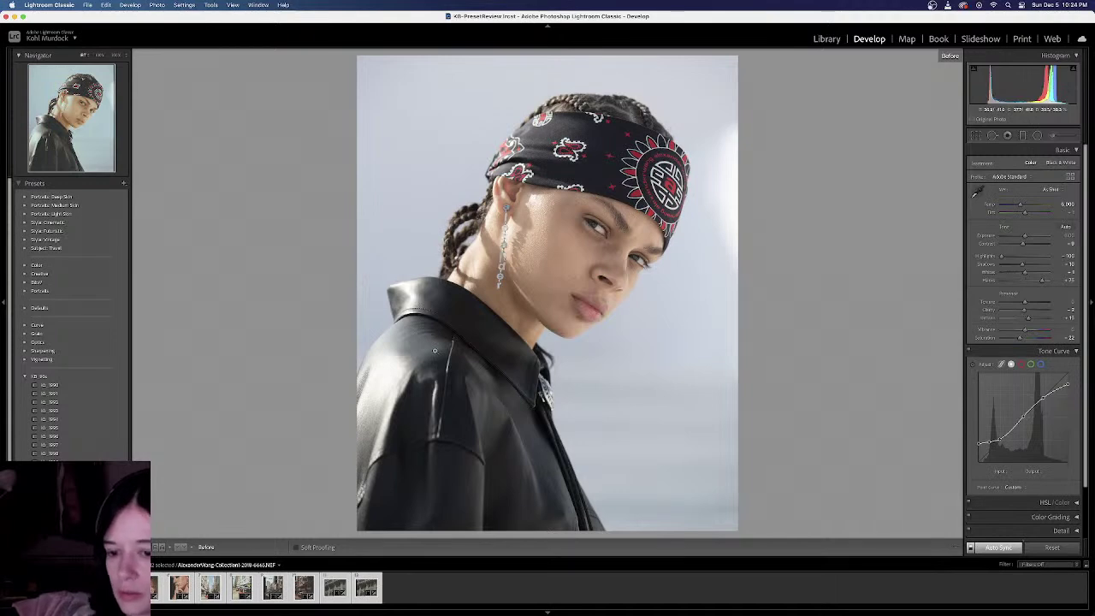
{"action": "key", "text": "backslash"}
{"action": "key", "text": "Right"}
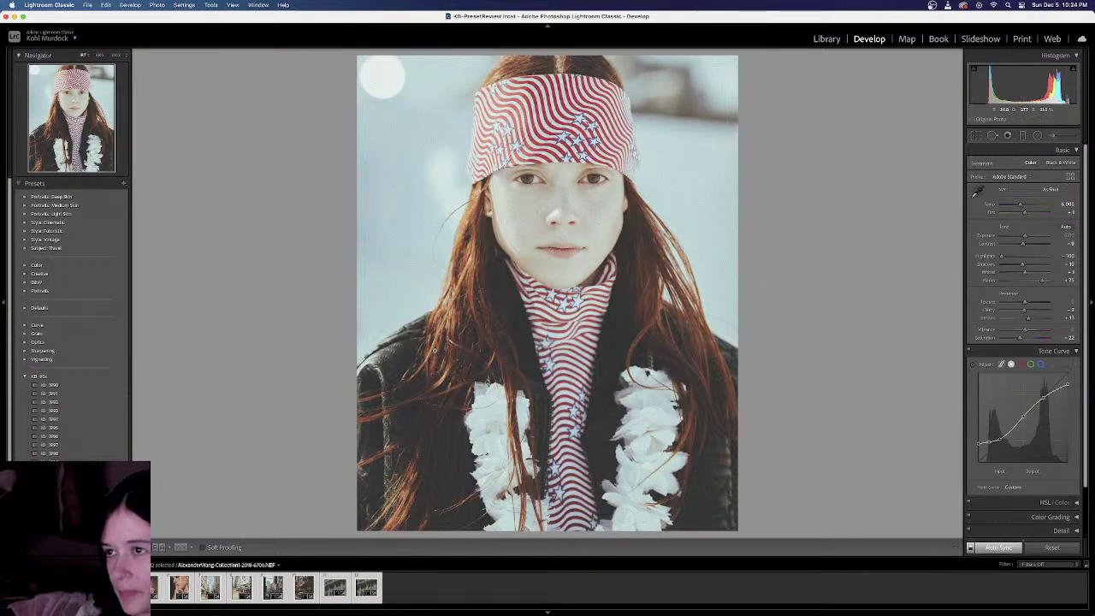
{"action": "key", "text": "backslash"}
{"action": "key", "text": "backslash"}
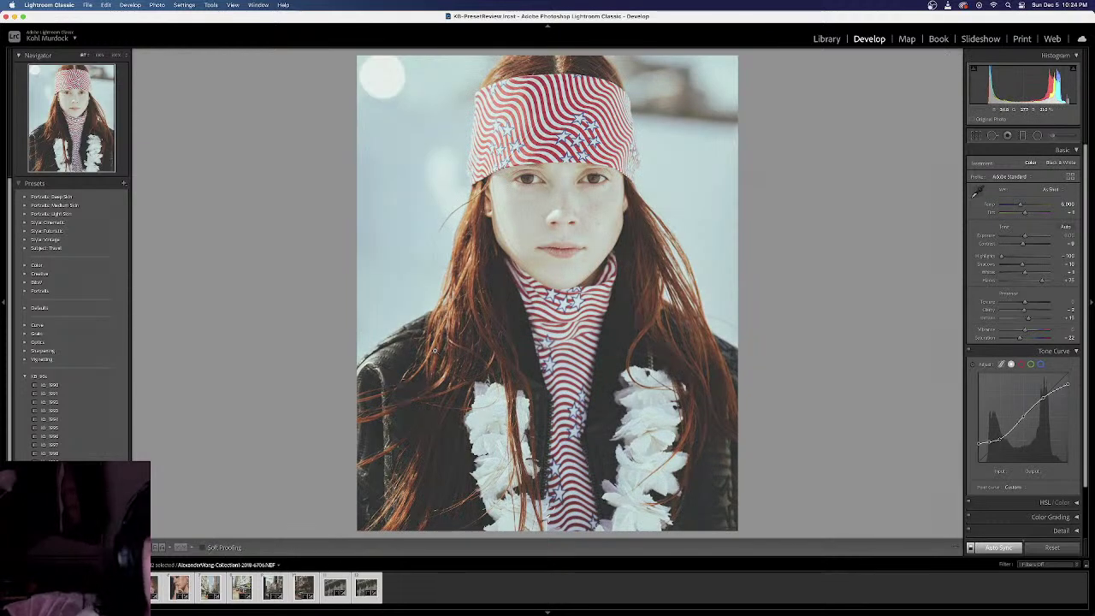
Check the preset on the red-haired crystal portrait and compare the Hong Kong taxi photo with its unedited version
{"action": "left_click", "coordinate": [428, 587]}
{"action": "left_click", "coordinate": [179, 587]}
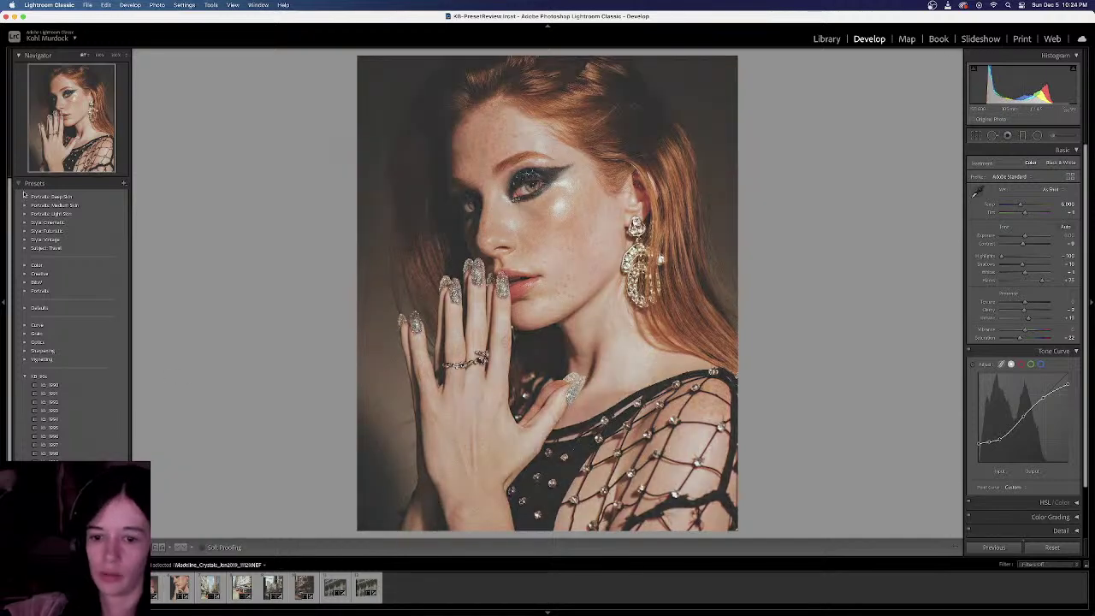
{"action": "left_click", "coordinate": [209, 586]}
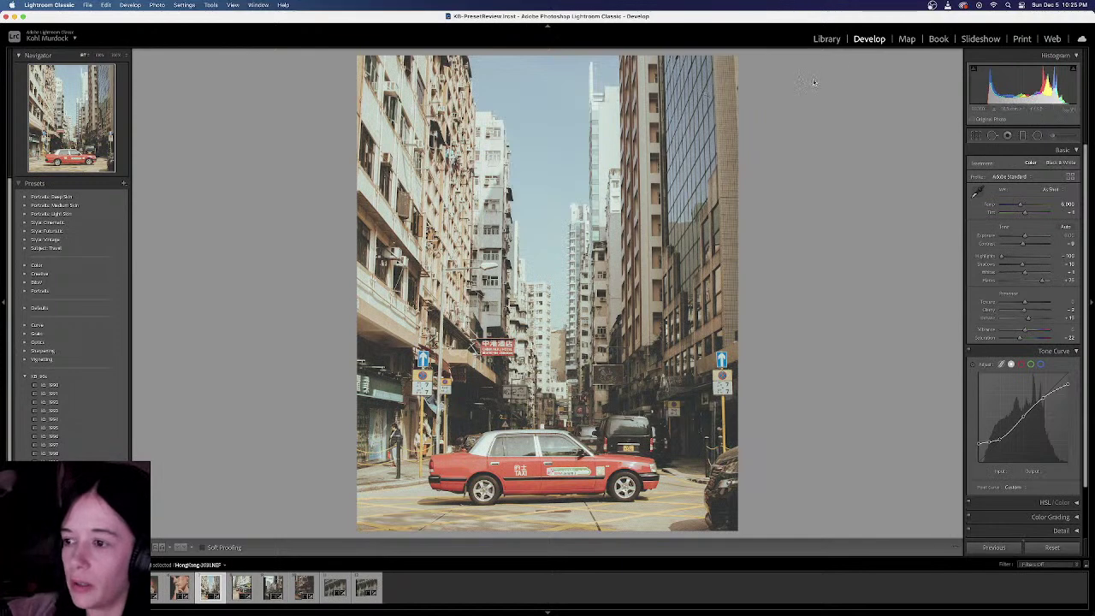
{"action": "key", "text": "backslash"}
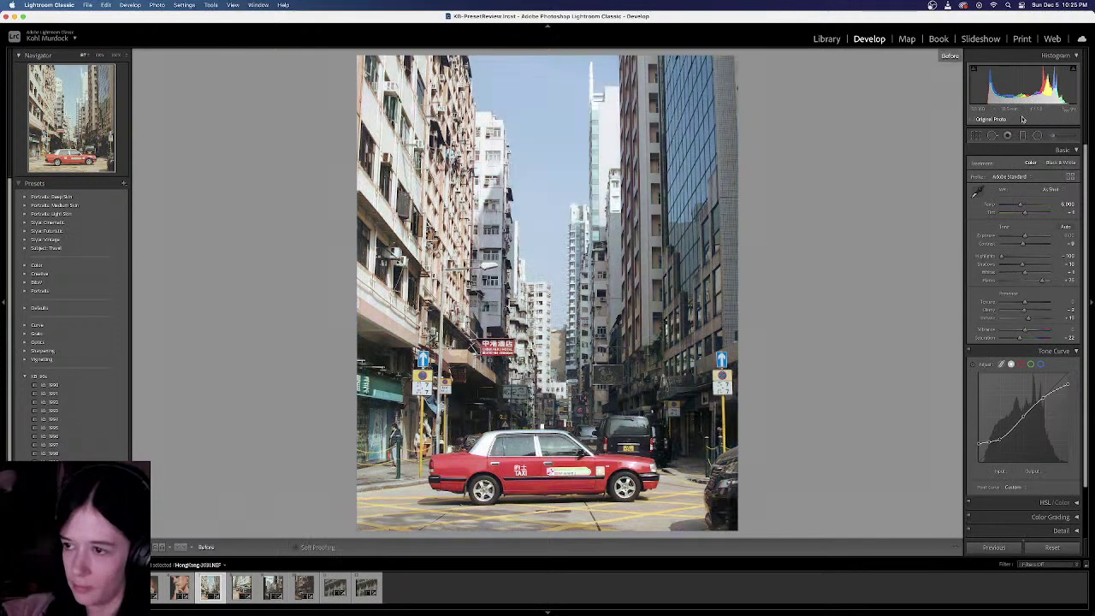
{"action": "key", "text": "backslash"}
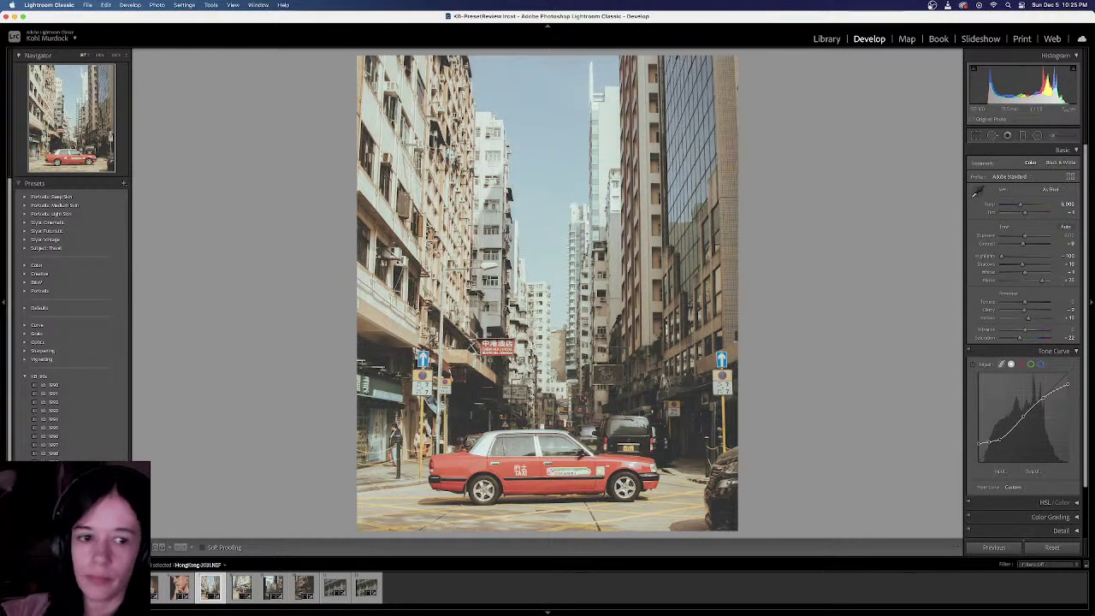
Permanently delete the KB_90s preset group
{"action": "left_click", "coordinate": [26, 376]}
{"action": "right_click", "coordinate": [49, 377]}
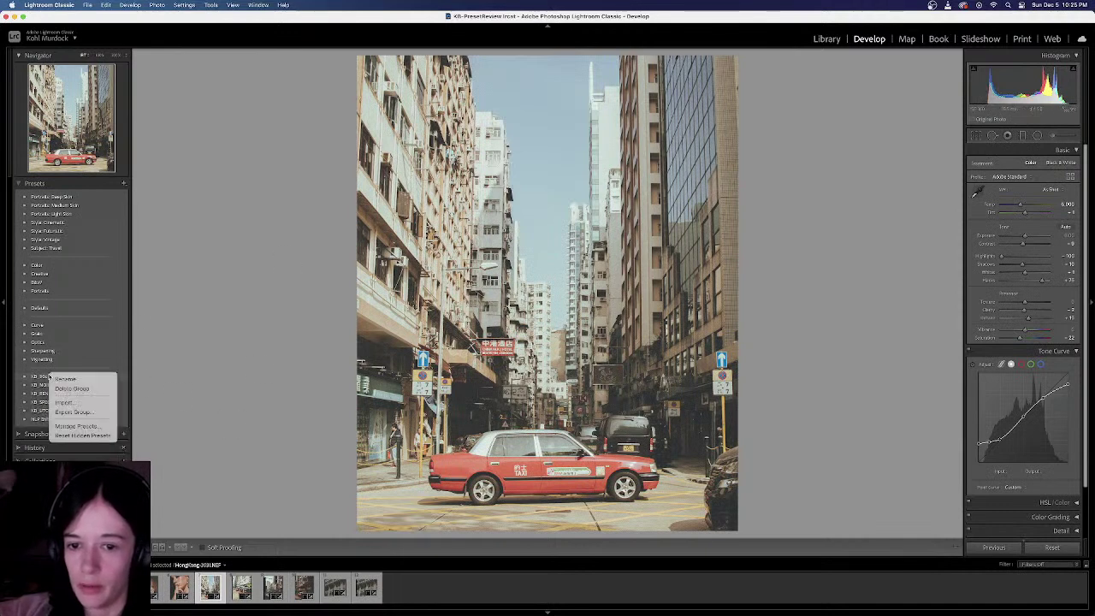
{"action": "left_click", "coordinate": [66, 388]}
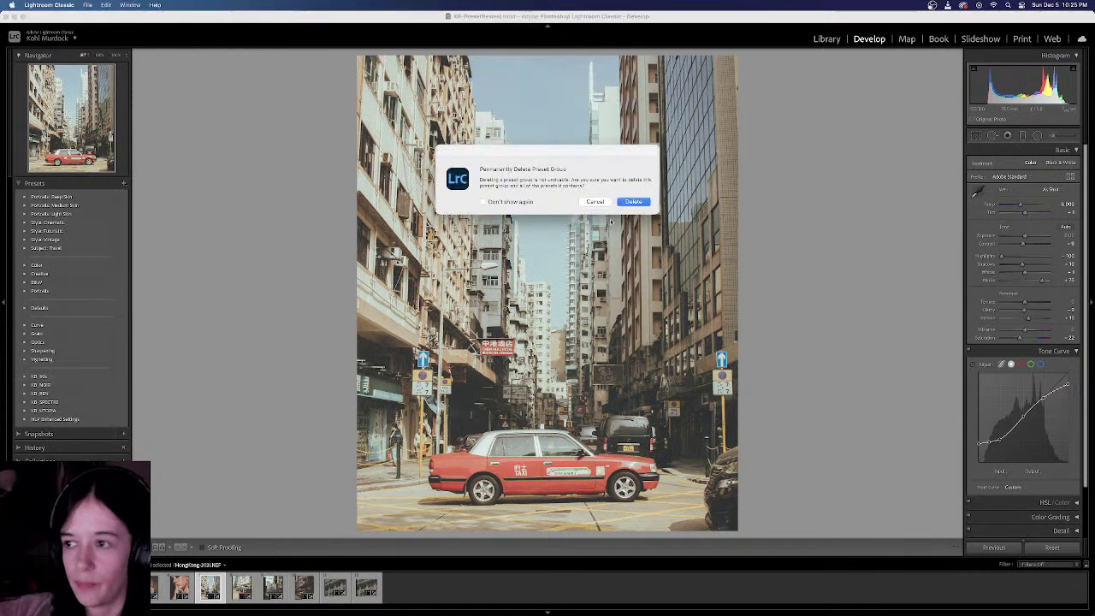
{"action": "left_click", "coordinate": [632, 201]}
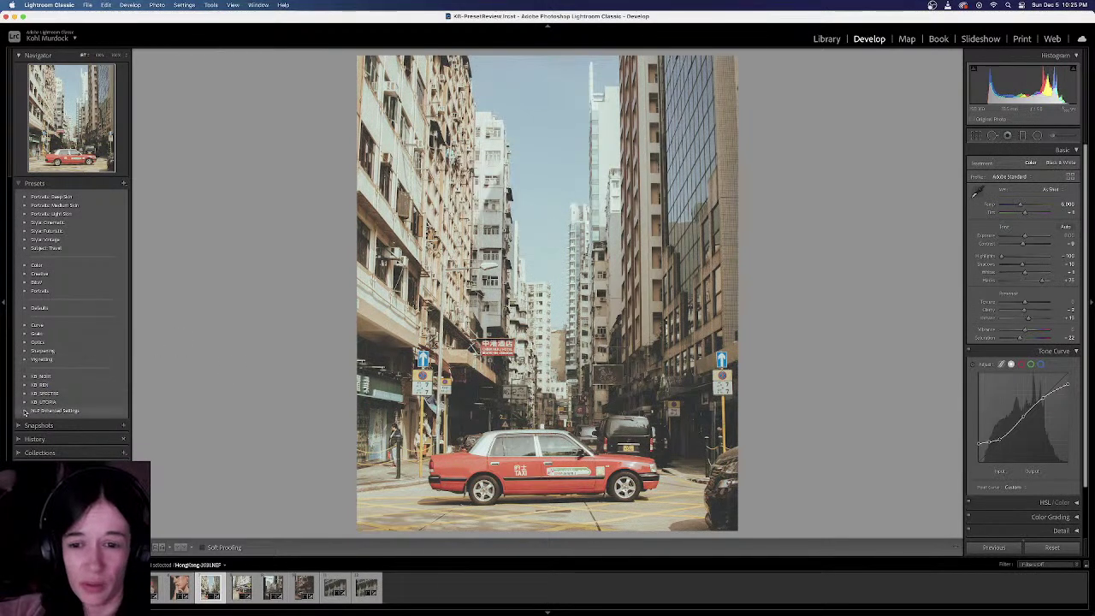
Look through the edit history of the striped-headband portrait
{"action": "left_click", "coordinate": [381, 578]}
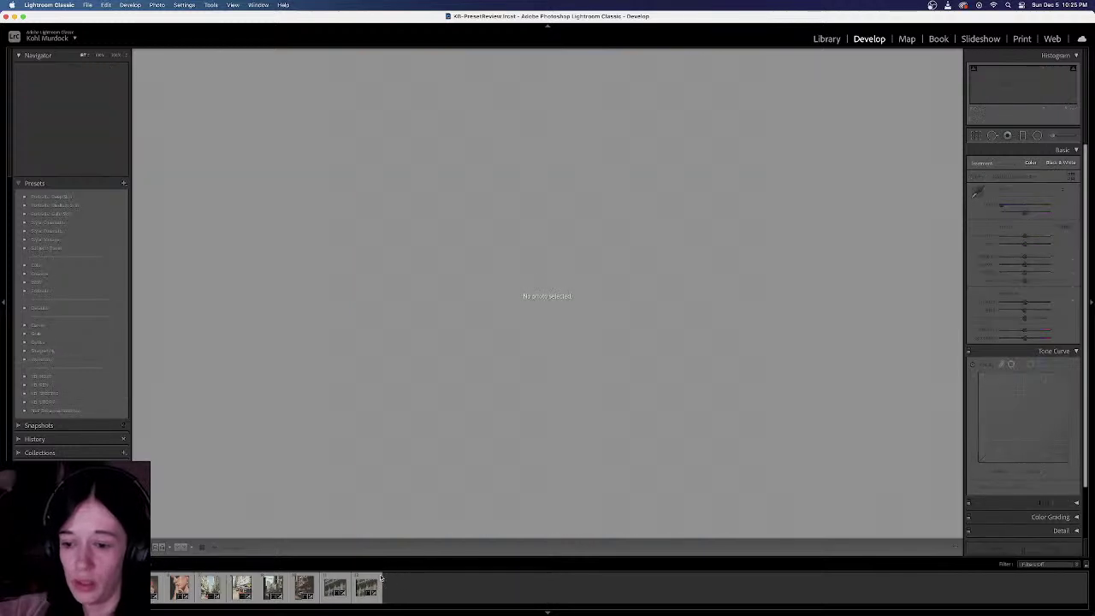
{"action": "left_click", "coordinate": [145, 586]}
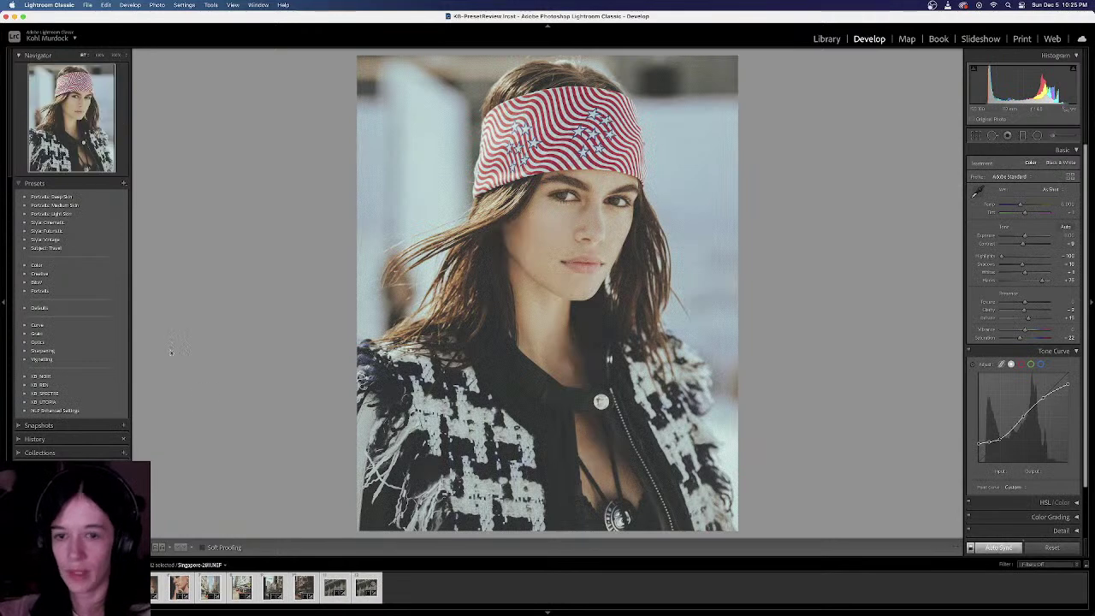
{"action": "left_click", "coordinate": [57, 453]}
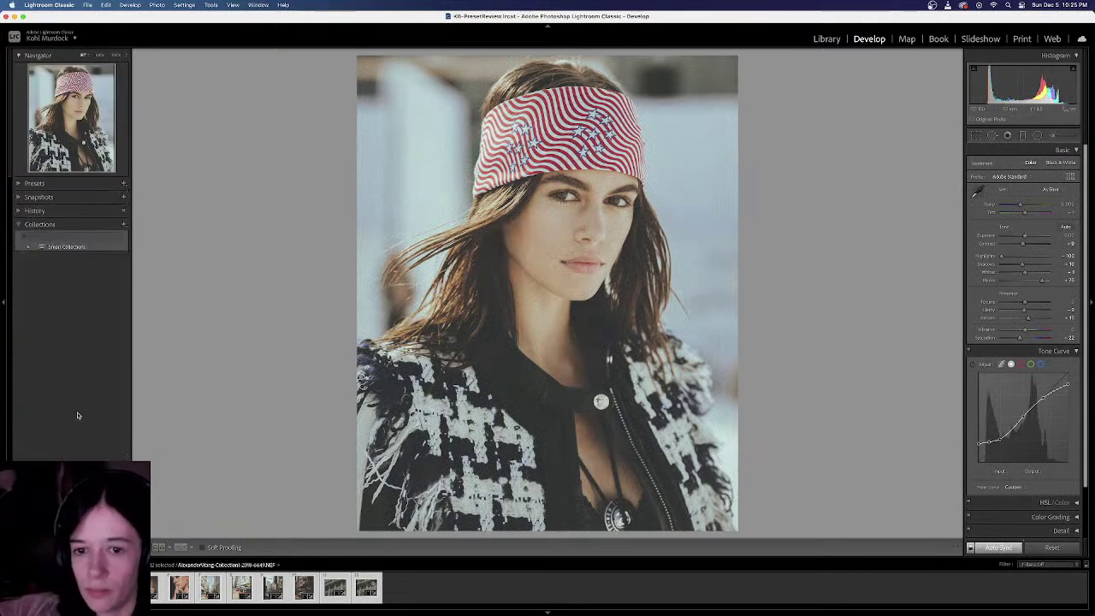
{"action": "left_click", "coordinate": [44, 215]}
{"action": "scroll", "coordinate": [77, 359], "scroll_direction": "down", "scroll_amount": 5}
{"action": "scroll", "coordinate": [76, 385], "scroll_direction": "down", "scroll_amount": 2}
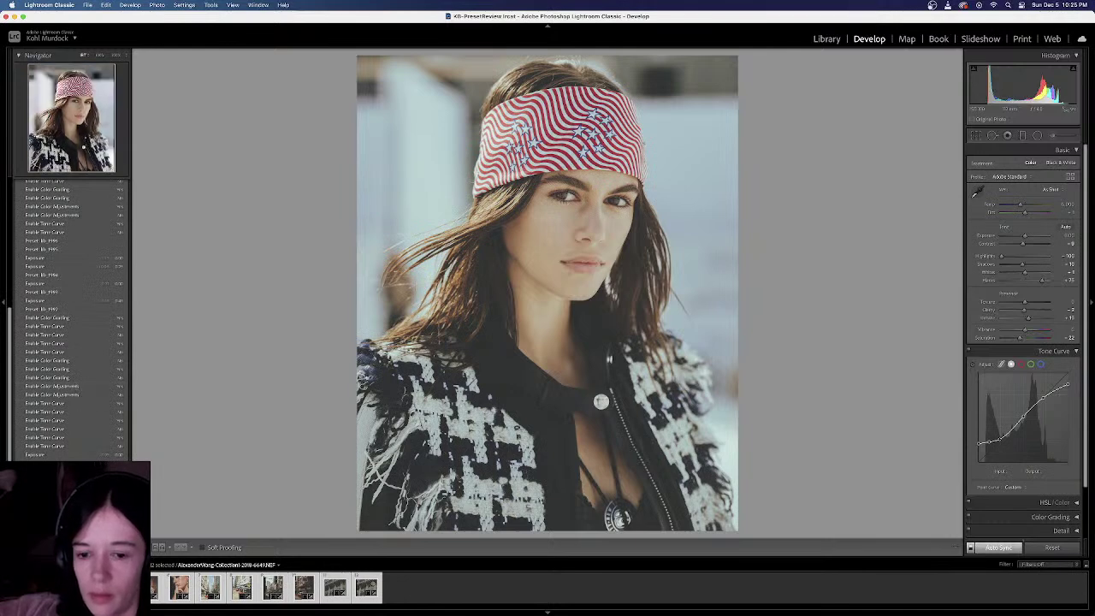
{"action": "left_click", "coordinate": [448, 596]}
Apply the KB_N1 preset from the KB_NOIR group to all the photos in the filmstrip
{"action": "left_click", "coordinate": [38, 184]}
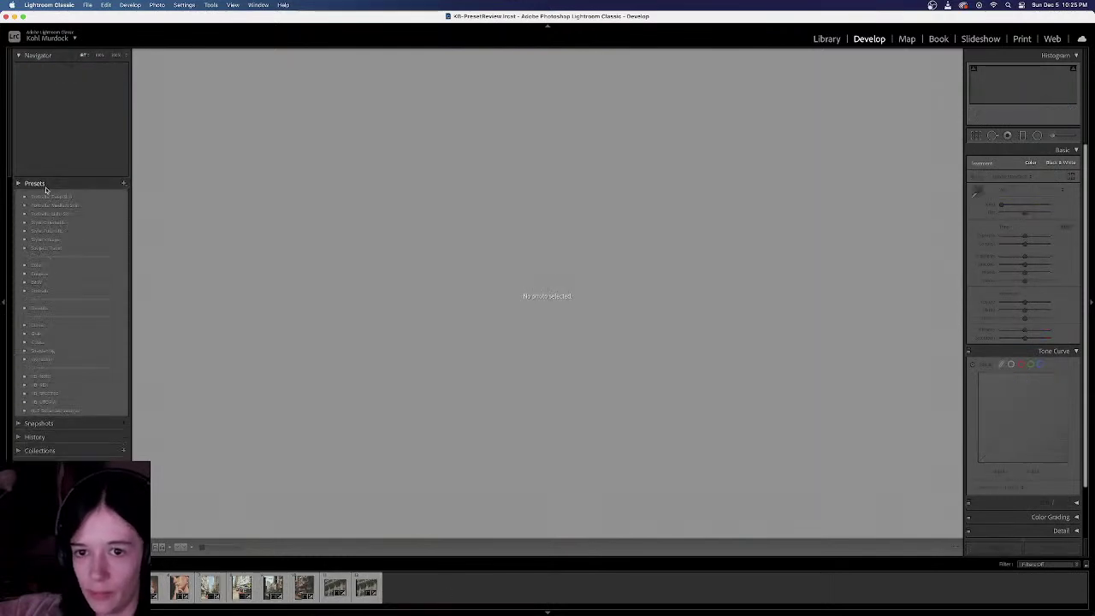
{"action": "left_click", "coordinate": [116, 586]}
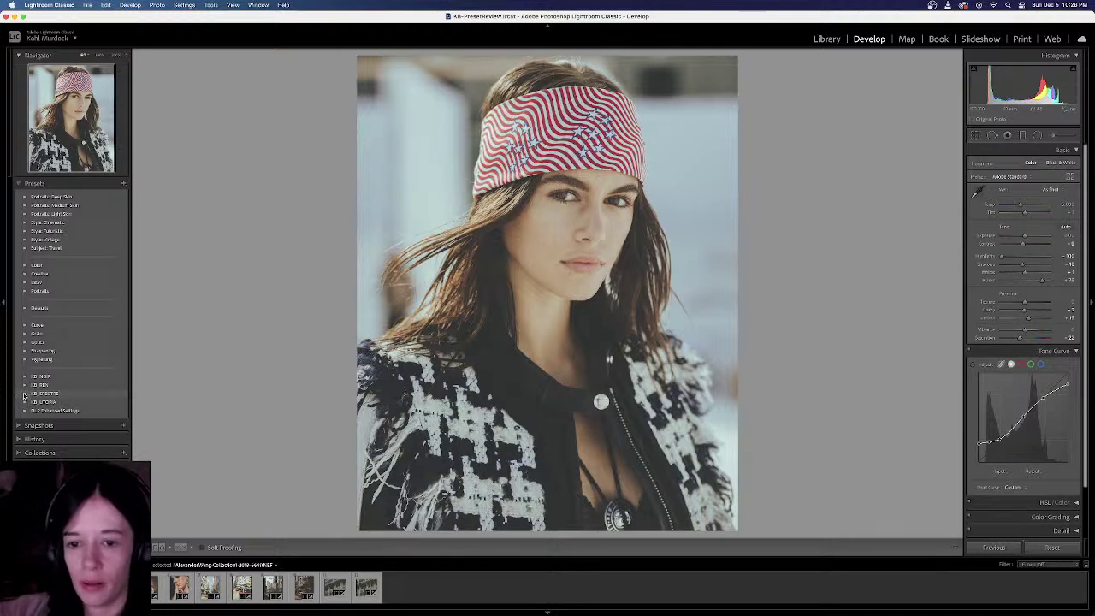
{"action": "left_click", "coordinate": [25, 394]}
{"action": "left_click", "coordinate": [25, 394]}
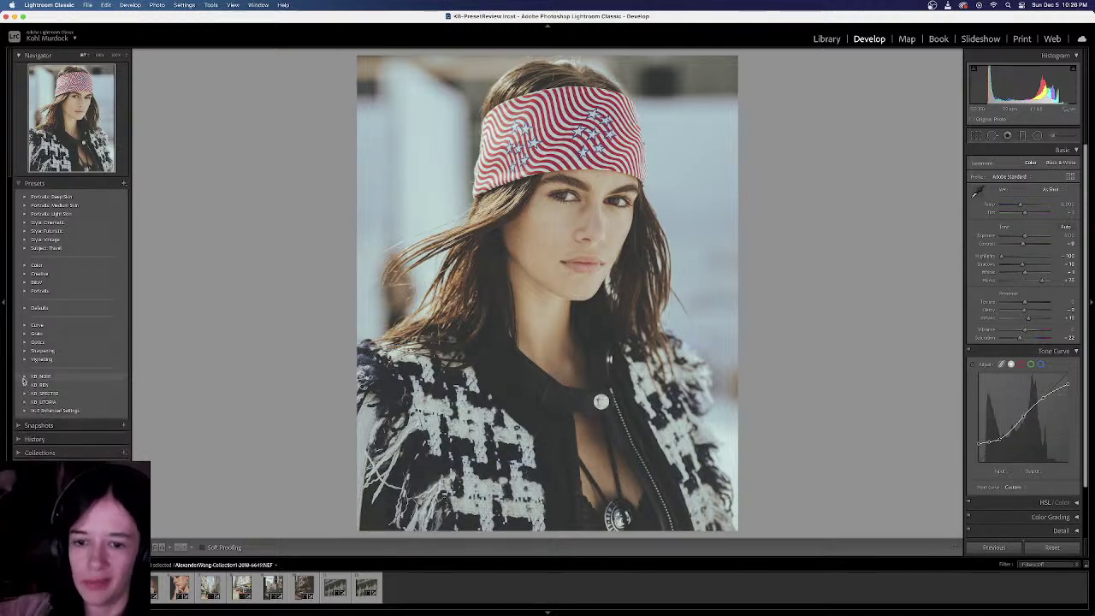
{"action": "left_click", "coordinate": [24, 377]}
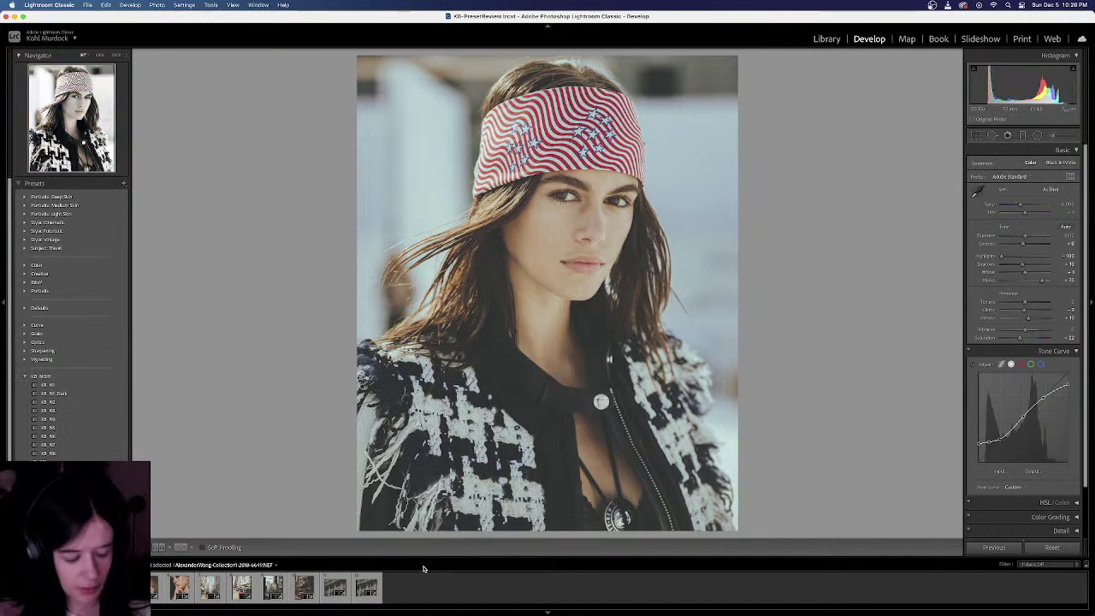
{"action": "key", "text": "super+a"}
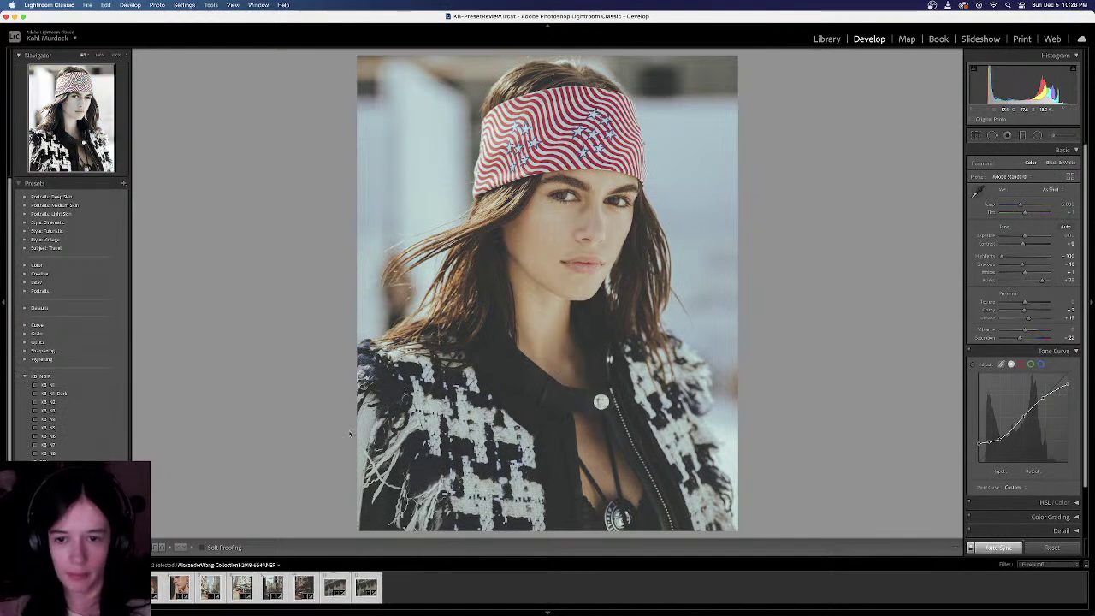
{"action": "left_click", "coordinate": [74, 387]}
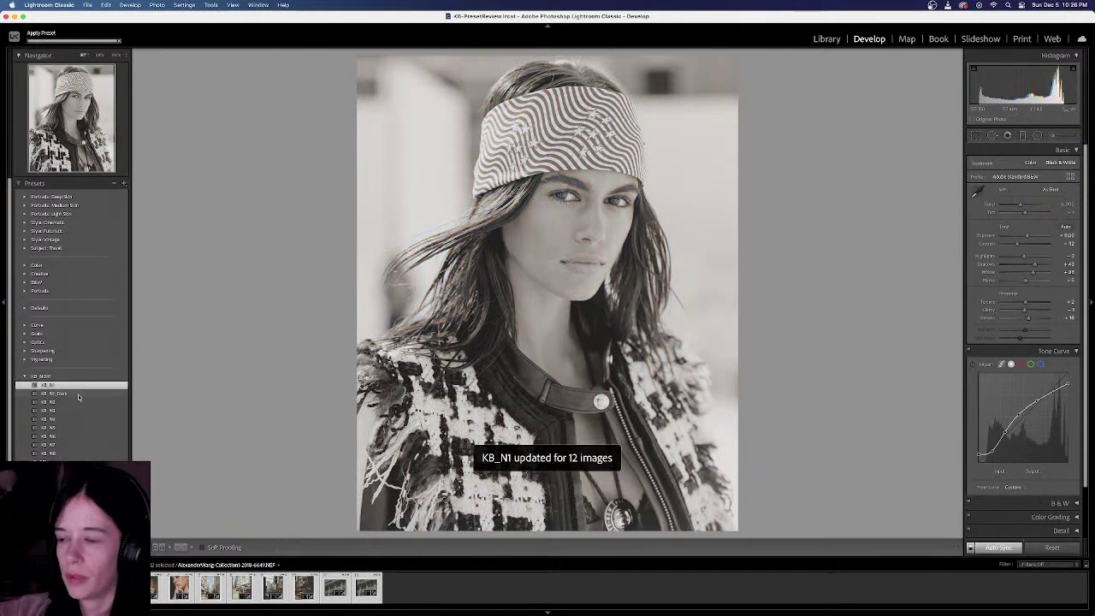
Set the Exposure of only the striped-headband portrait to 0 and compare it with its unedited version
{"action": "left_click", "coordinate": [459, 586]}
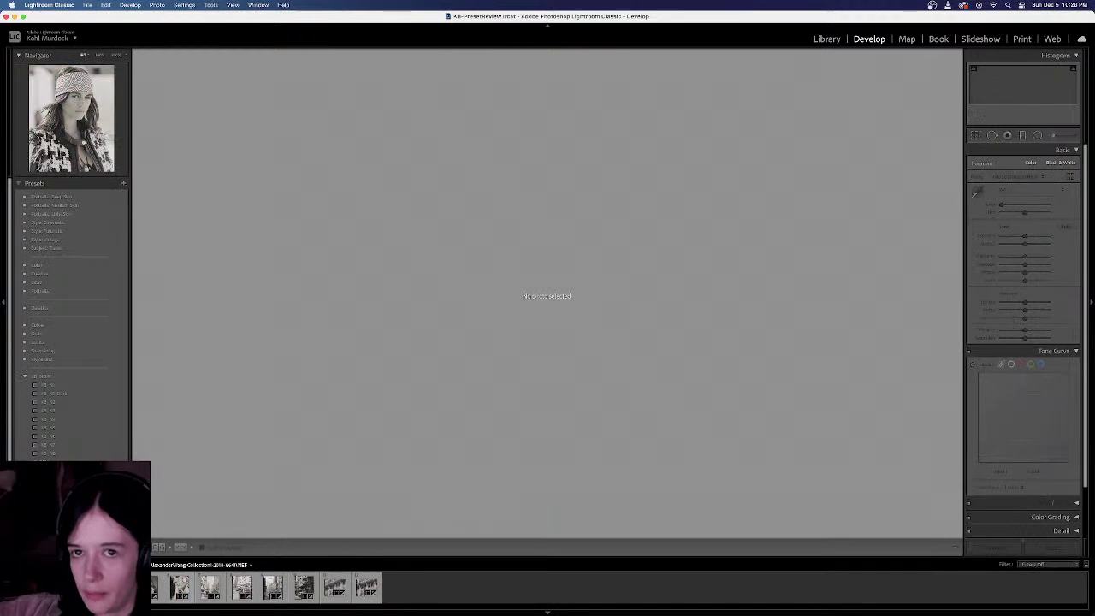
{"action": "left_click", "coordinate": [182, 584]}
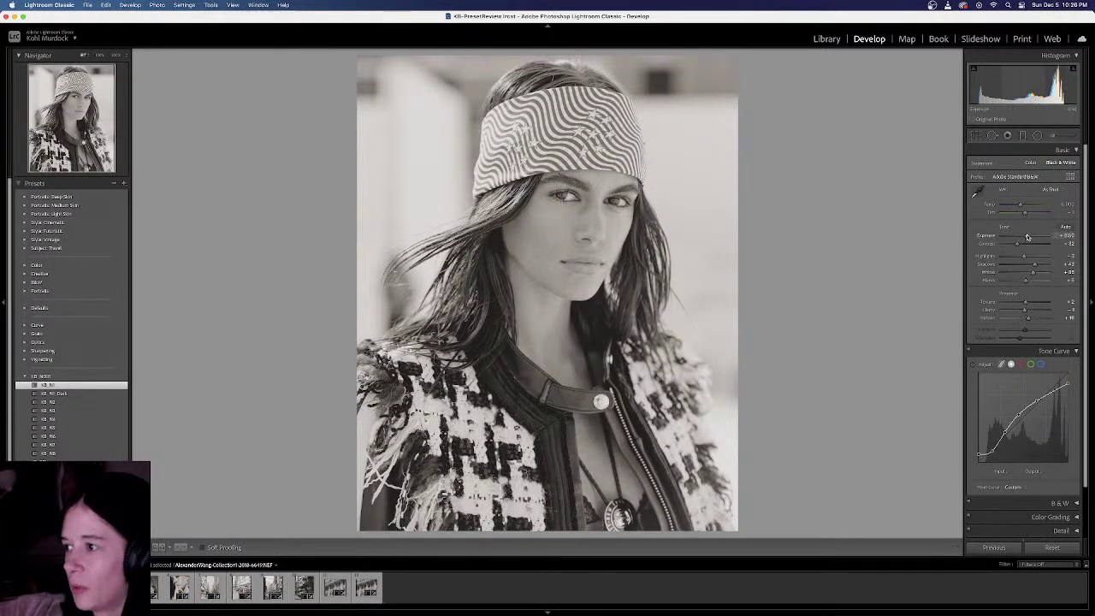
{"action": "left_click_drag", "start_coordinate": [1027, 236], "coordinate": [1024, 236]}
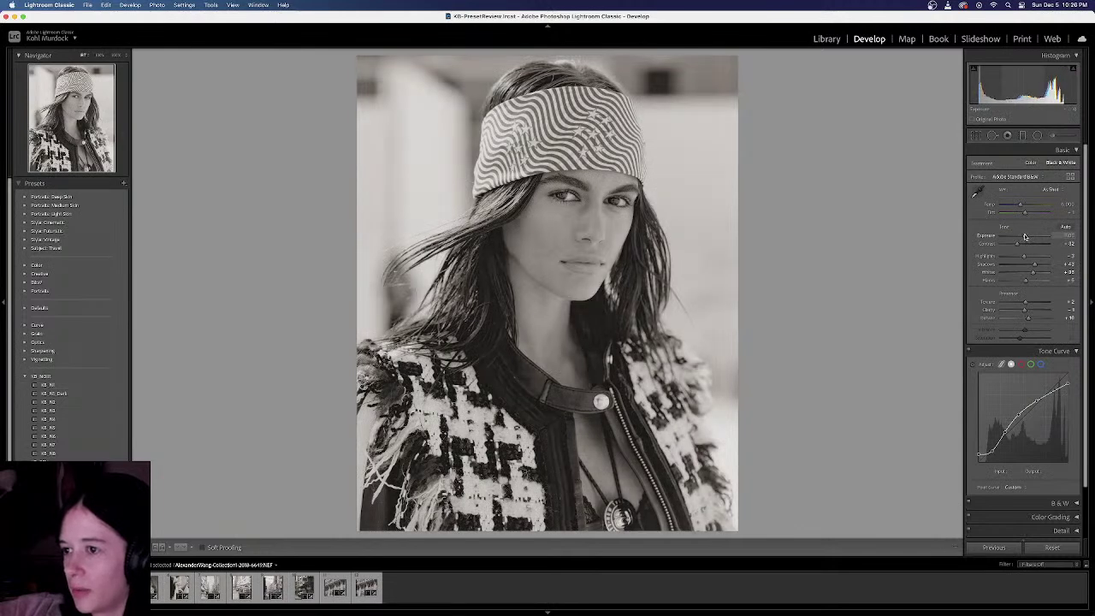
{"action": "left_click", "coordinate": [1024, 236]}
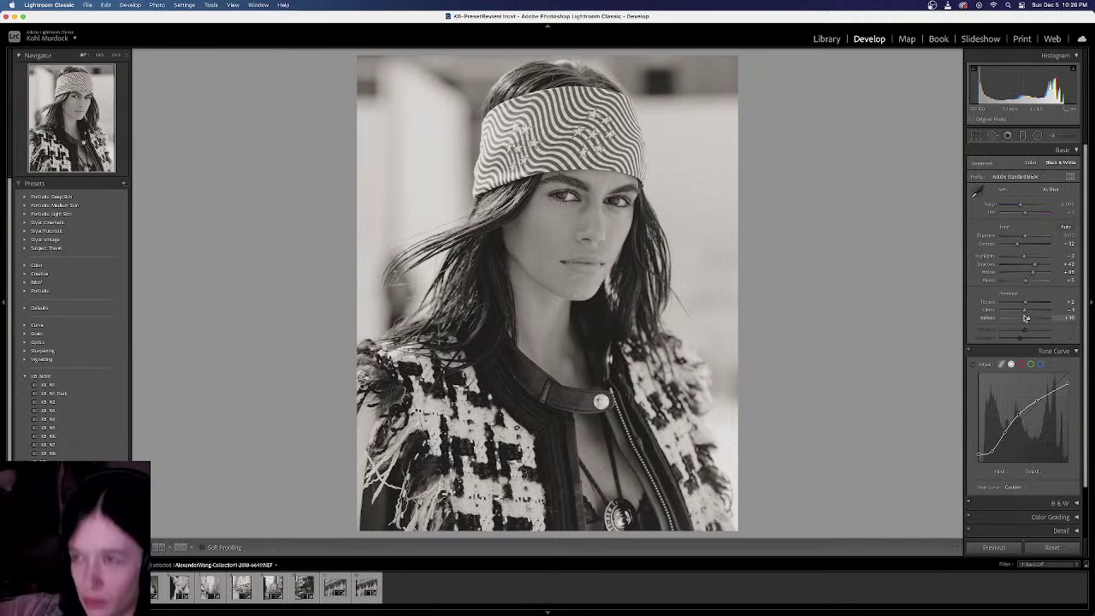
{"action": "key", "text": "backslash"}
{"action": "key", "text": "backslash"}
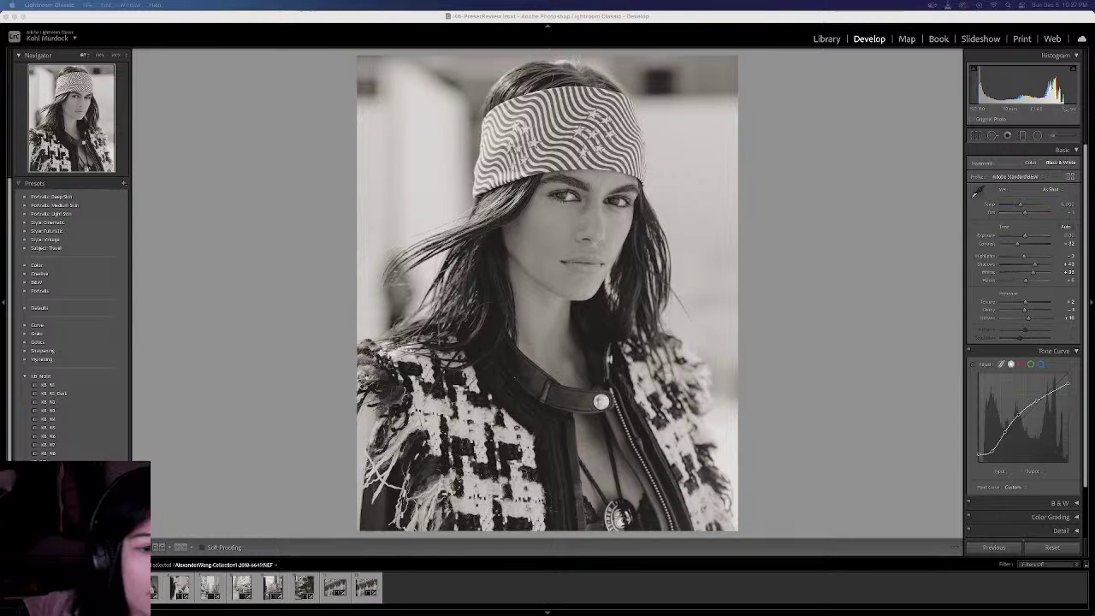
Look over the black-and-white portraits on the photographer's website in Chrome, then return to Lightroom Classic
{"action": "left_click_drag", "start_coordinate": [1044, 15], "coordinate": [835, 16]}
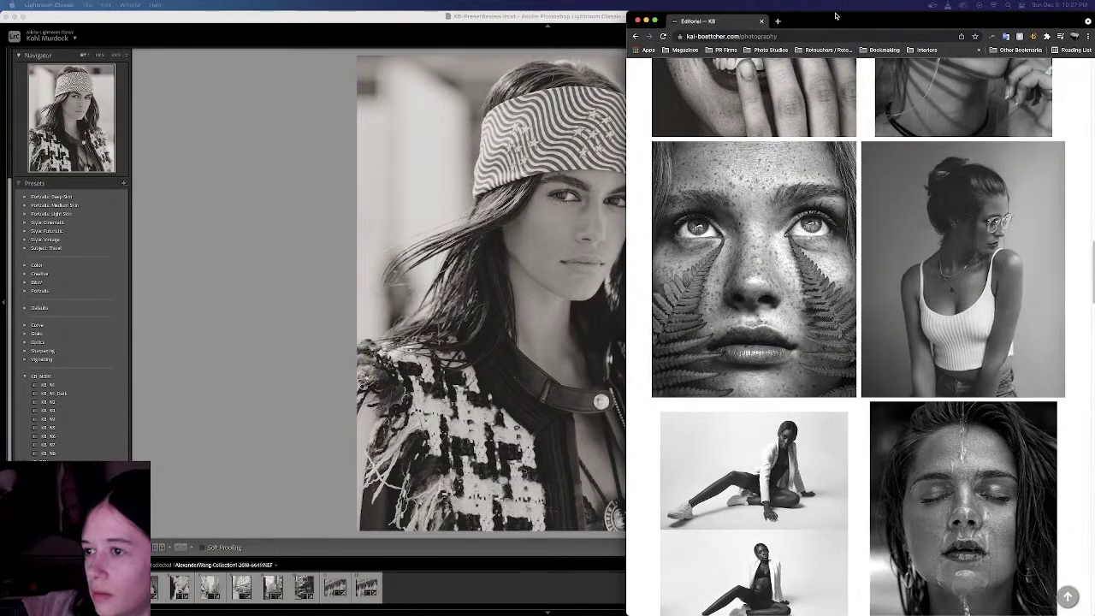
{"action": "left_click", "coordinate": [835, 16]}
{"action": "scroll", "coordinate": [844, 284], "scroll_direction": "up", "scroll_amount": 5}
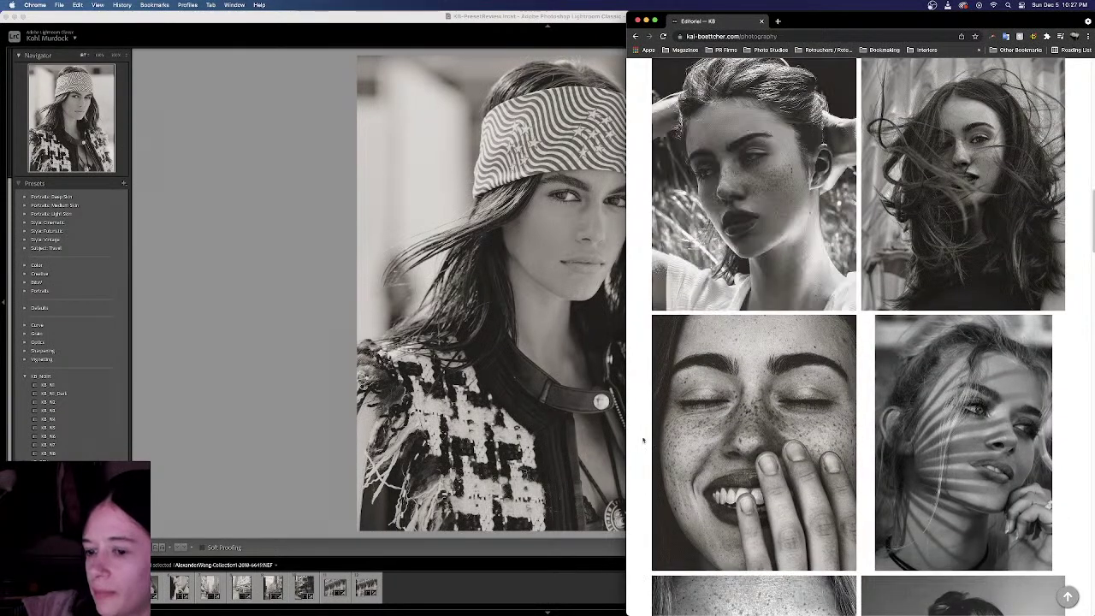
{"action": "key", "text": "super+Tab"}
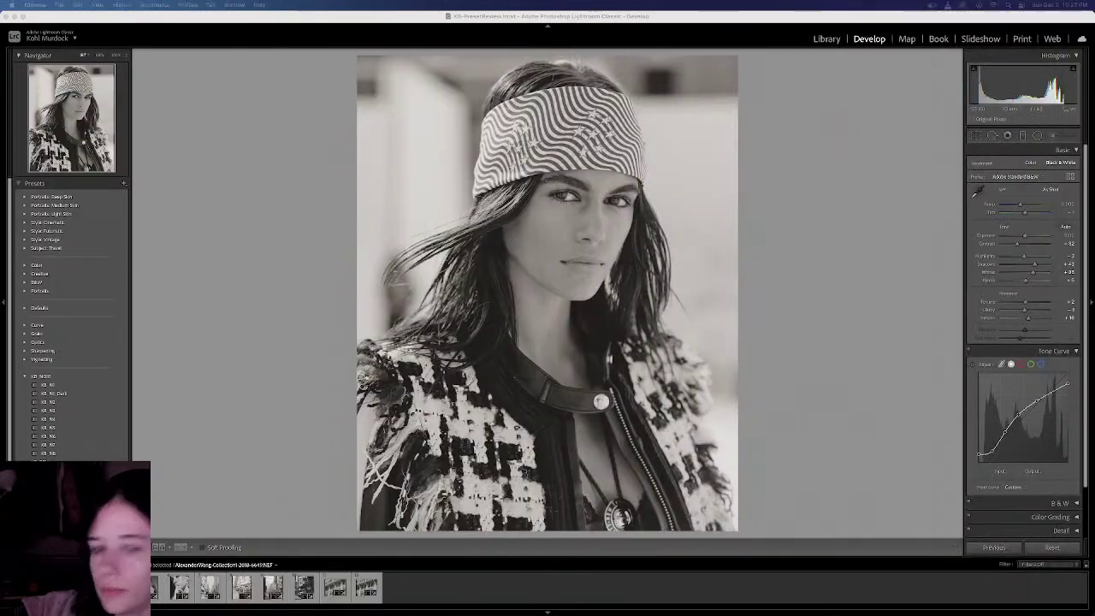
{"action": "left_click", "coordinate": [368, 585]}
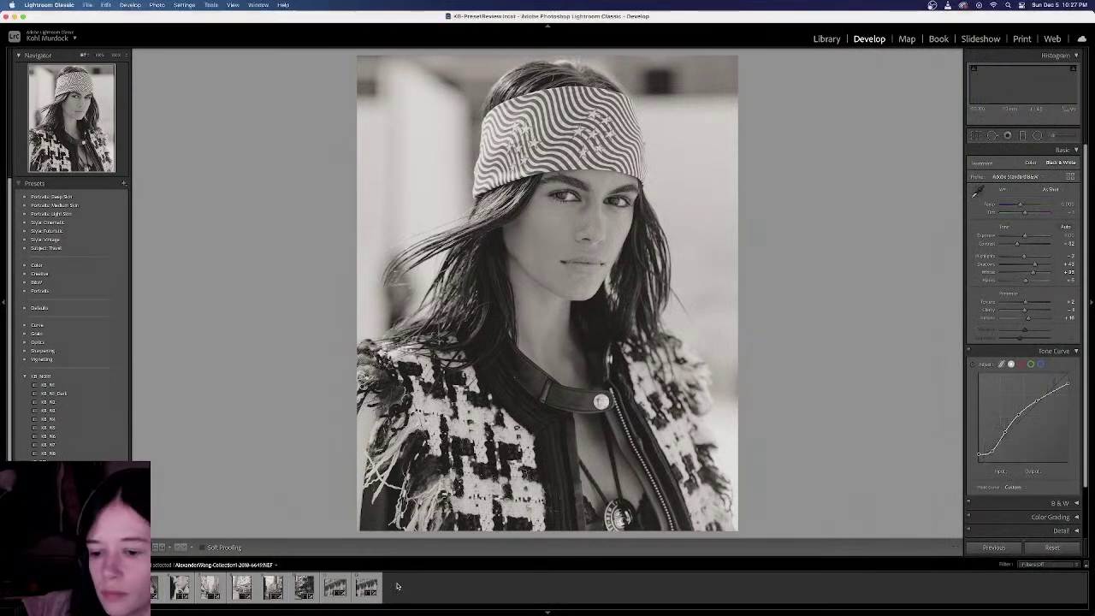
Compare the hands-together crystal-nails portrait with its unedited version, and view it with the Tone Curve adjustments switched off and on
{"action": "left_click", "coordinate": [51, 385]}
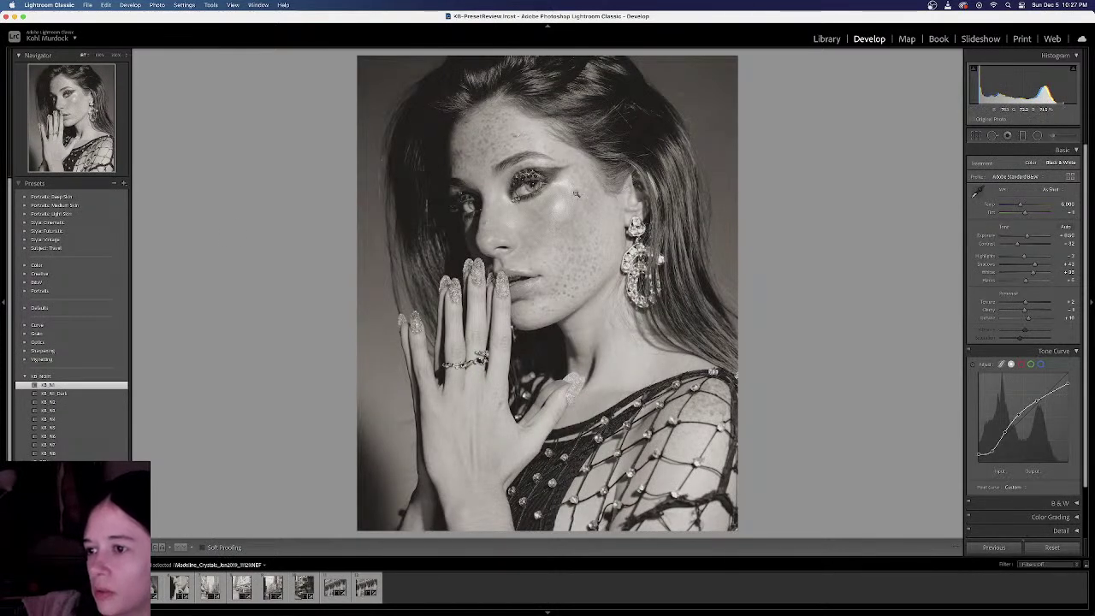
{"action": "key", "text": "backslash"}
{"action": "key", "text": "backslash"}
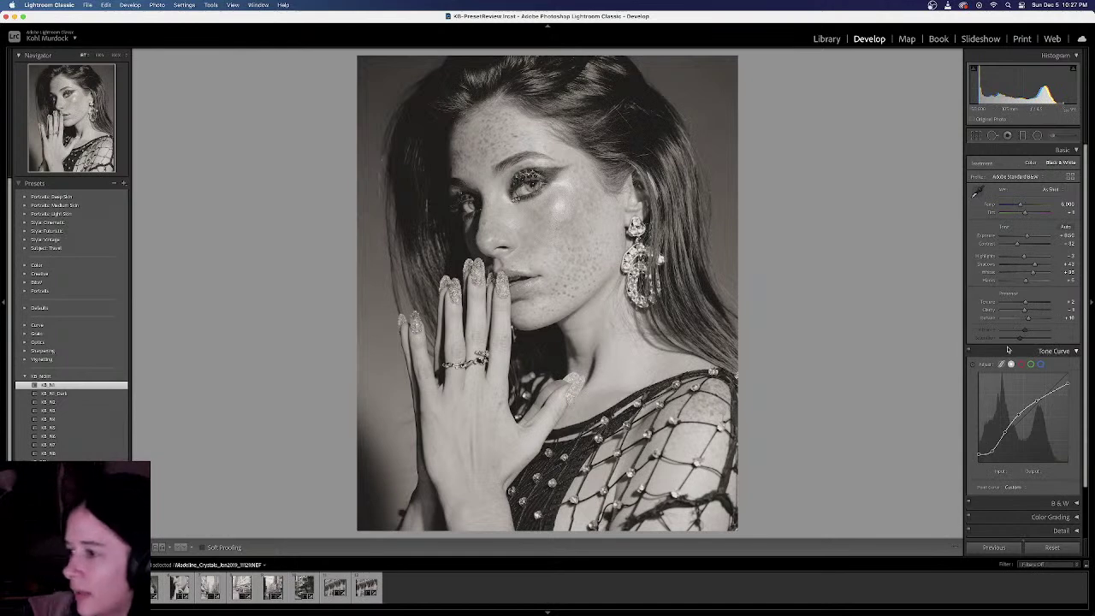
{"action": "left_click", "coordinate": [970, 352]}
{"action": "left_click", "coordinate": [969, 353]}
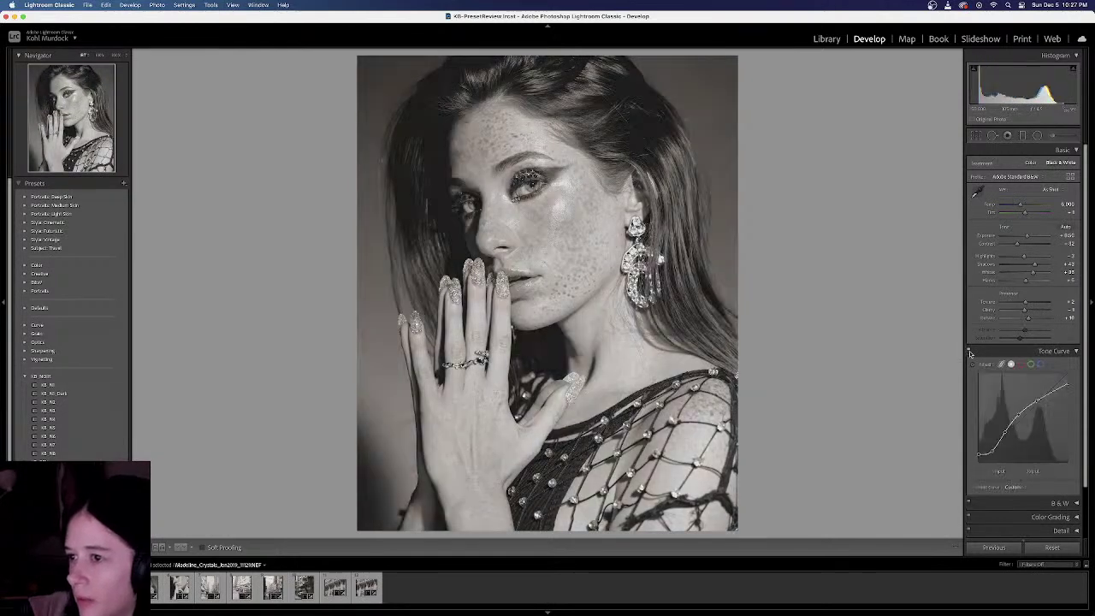
Examine the B&W mix of the crystal-nails portrait by switching its adjustments off and on several times
{"action": "scroll", "coordinate": [983, 402], "scroll_direction": "down", "scroll_amount": 2}
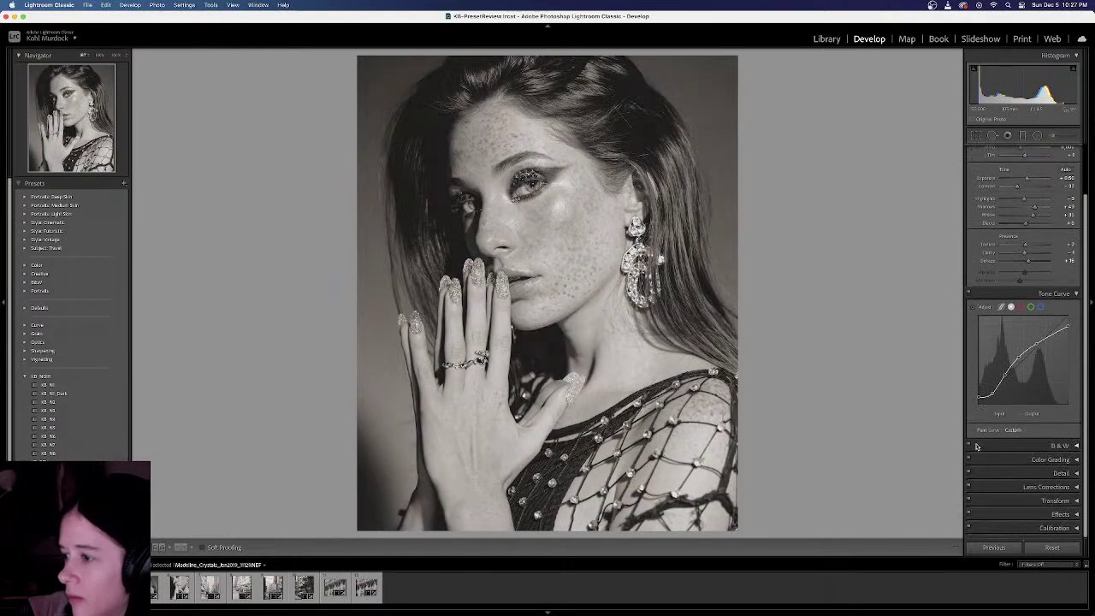
{"action": "left_click", "coordinate": [998, 442]}
{"action": "left_click", "coordinate": [968, 445]}
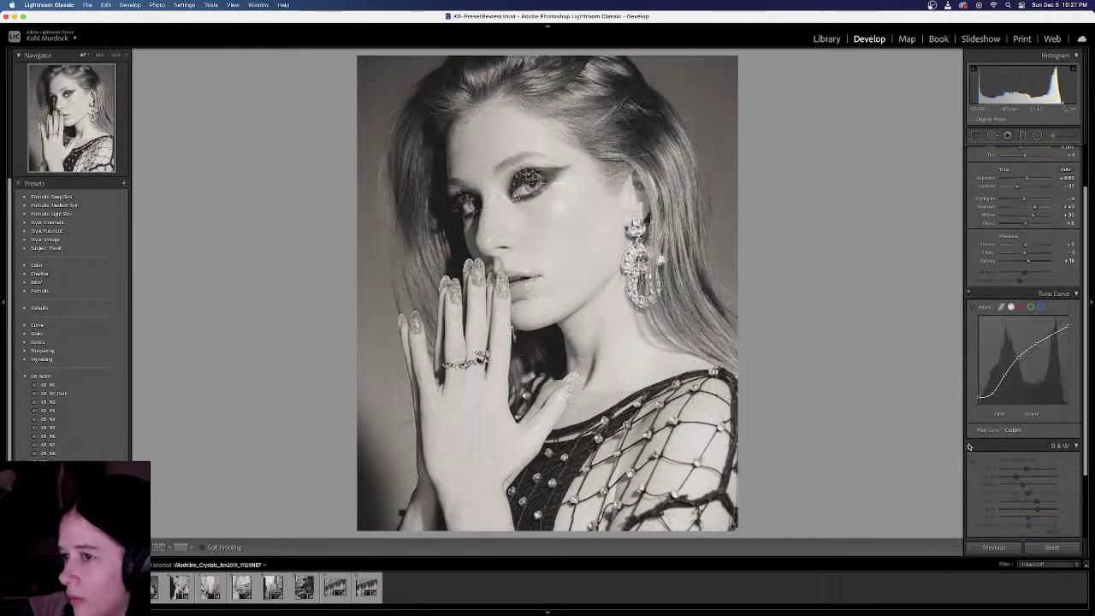
{"action": "left_click", "coordinate": [968, 446]}
{"action": "left_click", "coordinate": [968, 446]}
{"action": "left_click", "coordinate": [969, 446]}
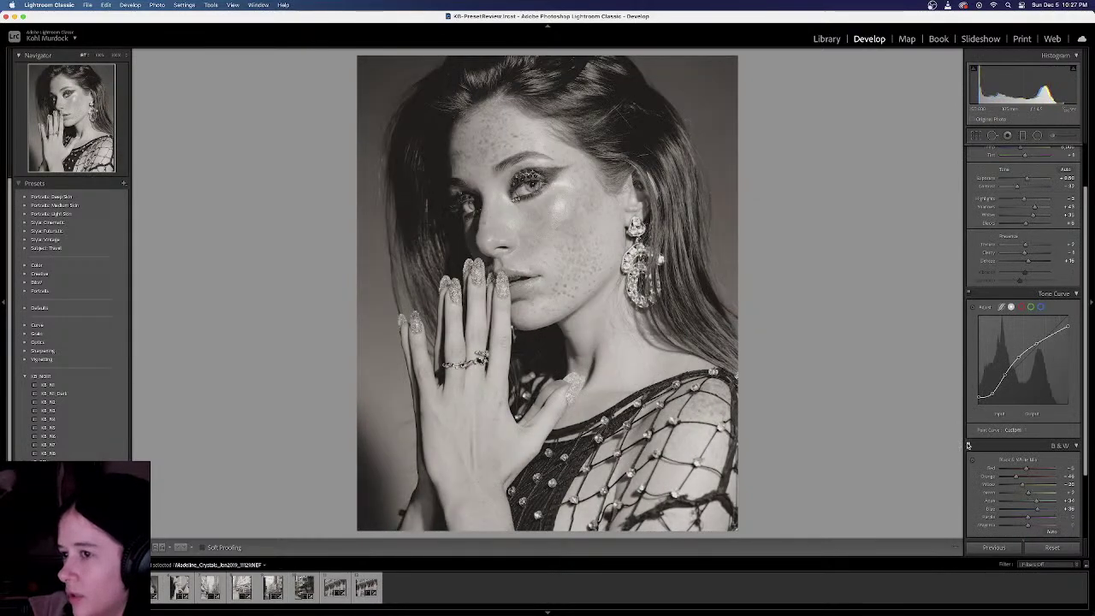
{"action": "scroll", "coordinate": [967, 445], "scroll_direction": "down", "scroll_amount": 3}
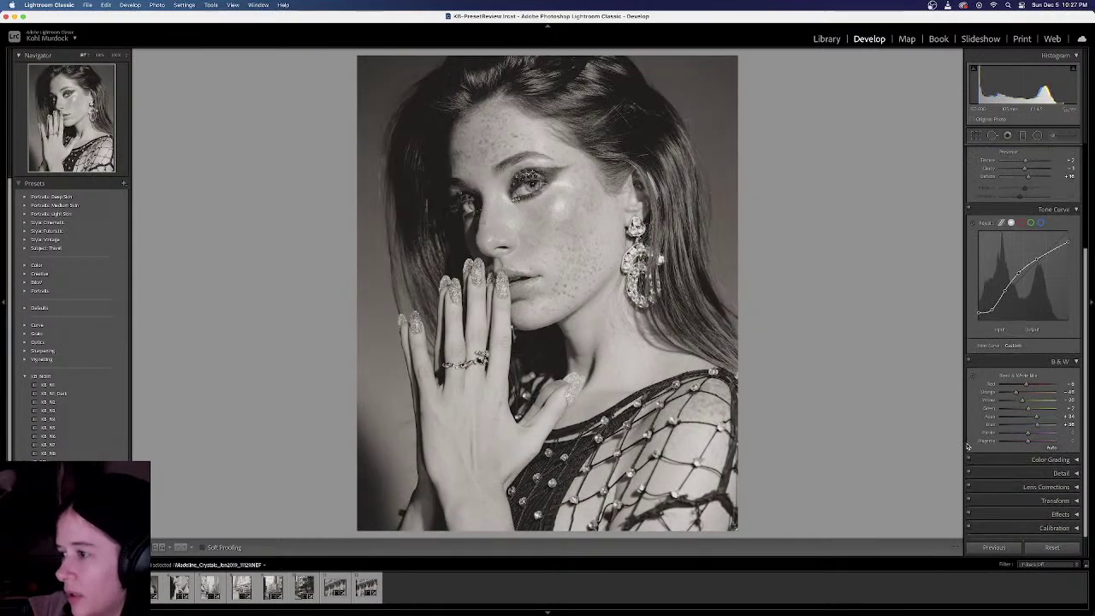
{"action": "left_click", "coordinate": [970, 361]}
{"action": "left_click", "coordinate": [970, 362]}
{"action": "left_click", "coordinate": [969, 362]}
{"action": "left_click", "coordinate": [969, 362]}
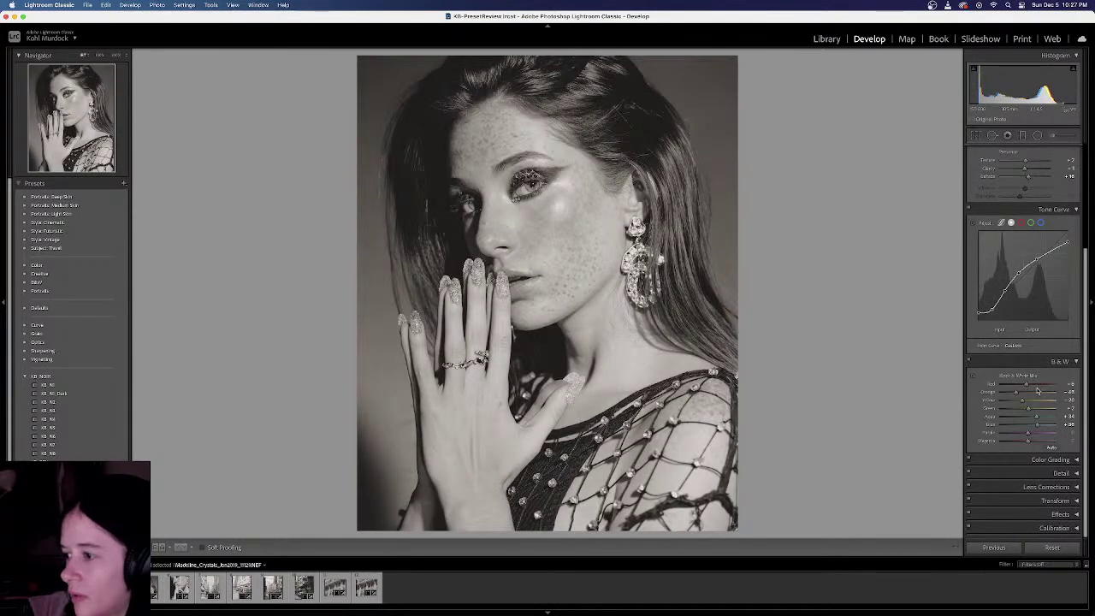
Lower the Exposure of the bandana and leather-jacket portrait
{"action": "key", "text": "Right"}
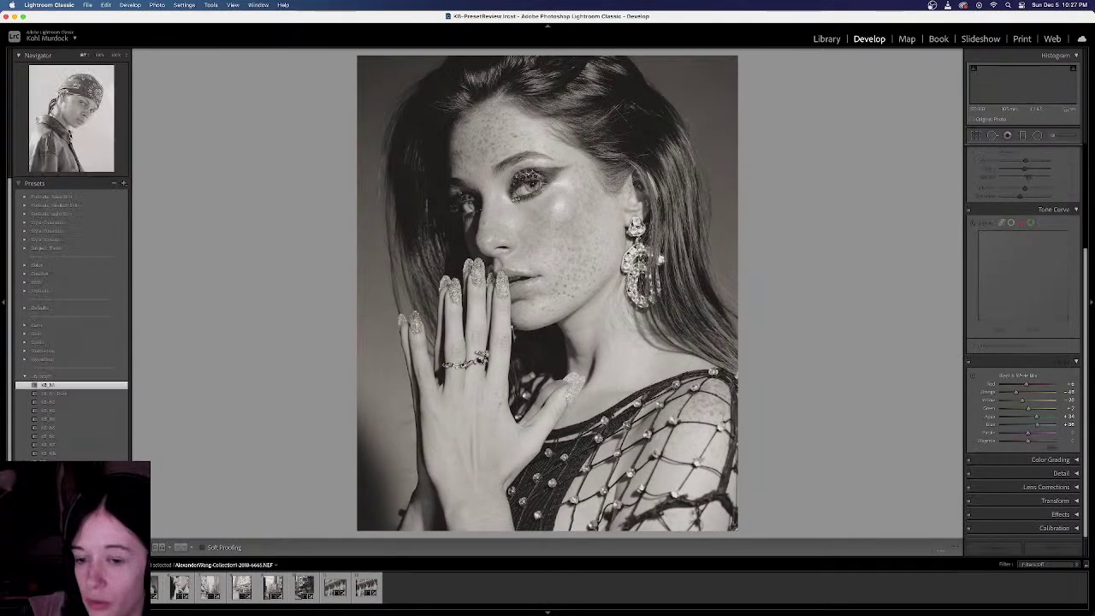
{"action": "scroll", "coordinate": [1063, 169], "scroll_direction": "up", "scroll_amount": 5}
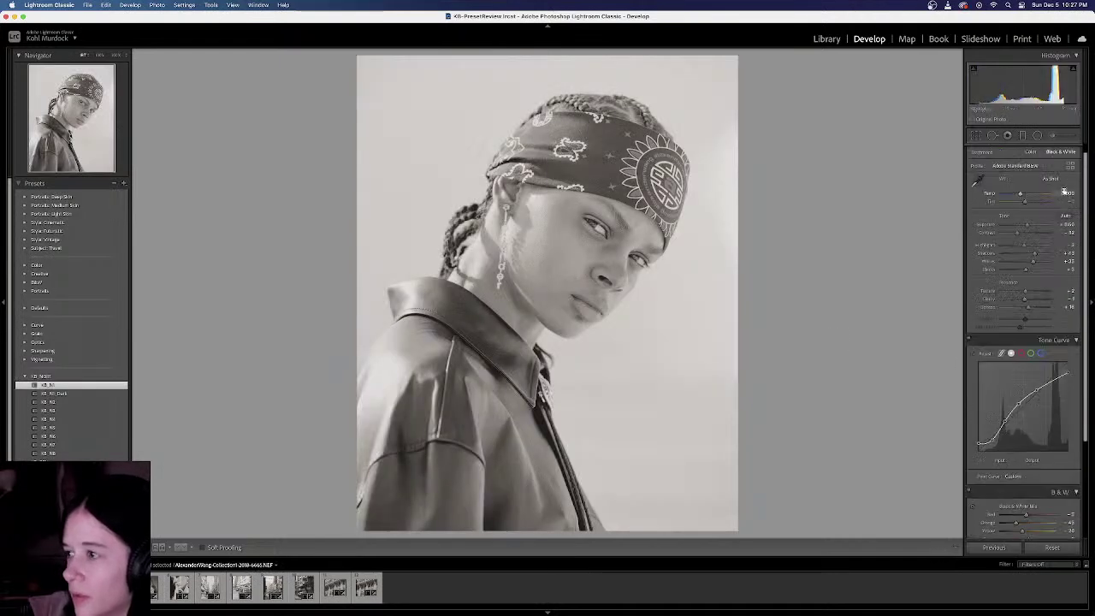
{"action": "left_click_drag", "start_coordinate": [1026, 237], "coordinate": [1022, 237]}
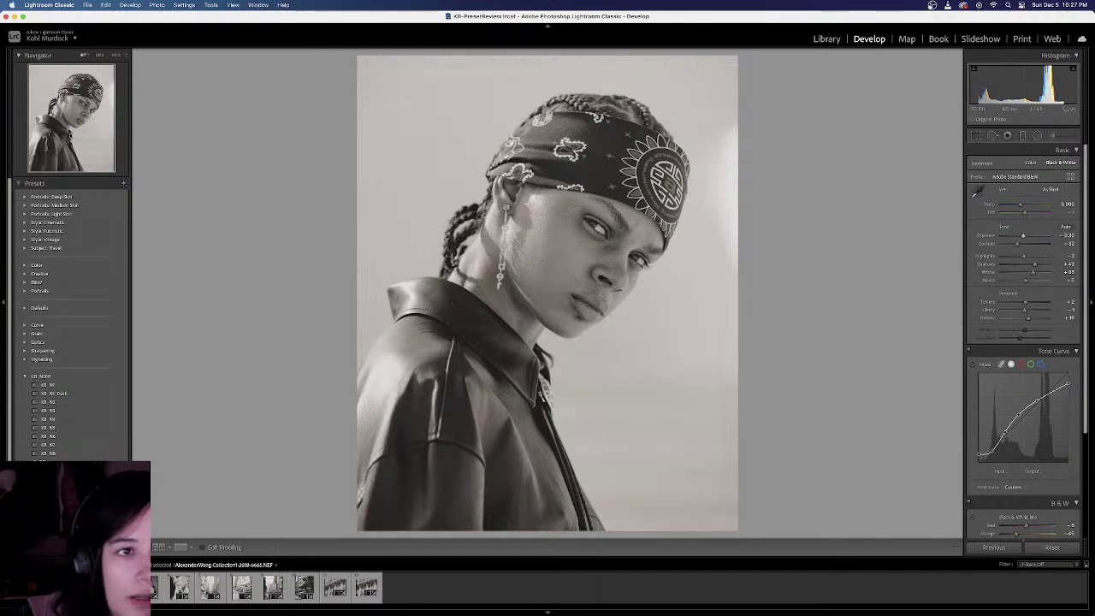
Bring the photographer's website in Chrome beside the bandana portrait to compare the black-and-white looks, then return to Lightroom Classic
{"action": "left_click_drag", "start_coordinate": [1093, 107], "coordinate": [918, 19]}
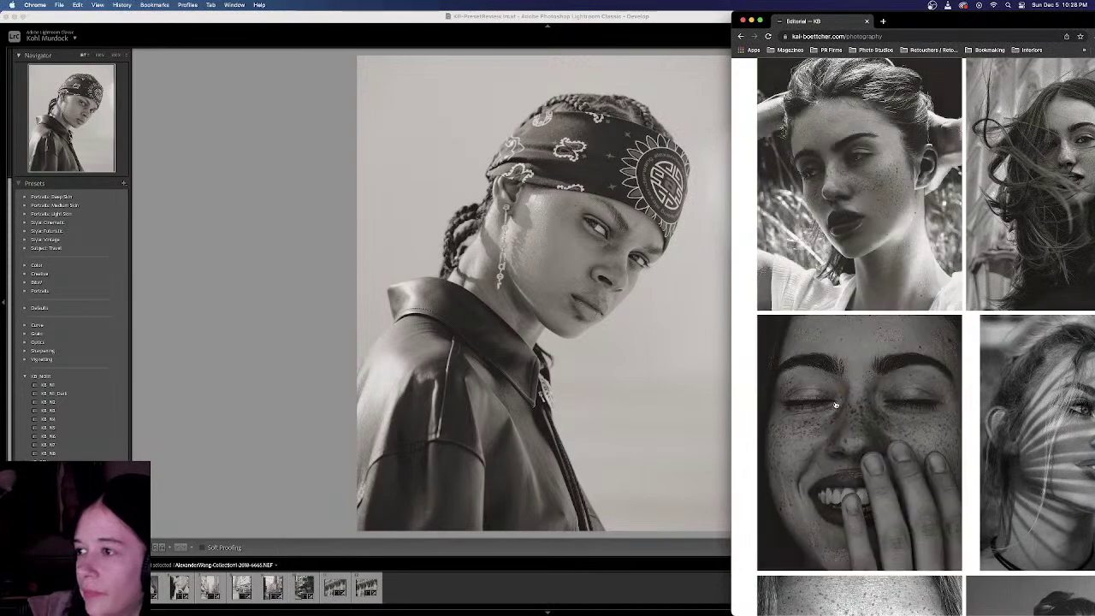
{"action": "left_click_drag", "start_coordinate": [927, 21], "coordinate": [0, 20]}
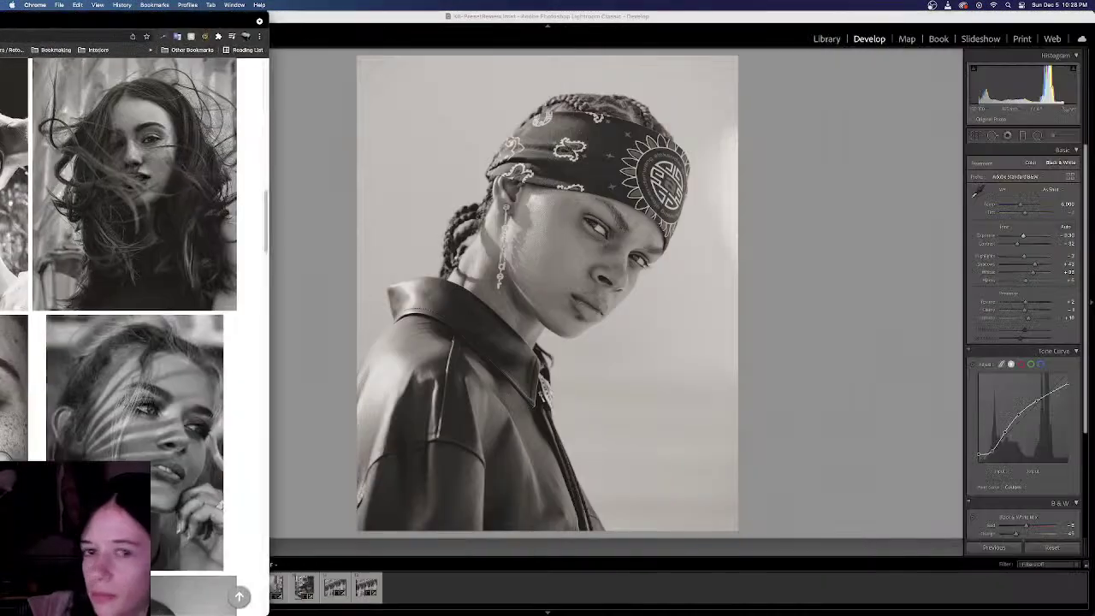
{"action": "key", "text": "super+Tab"}
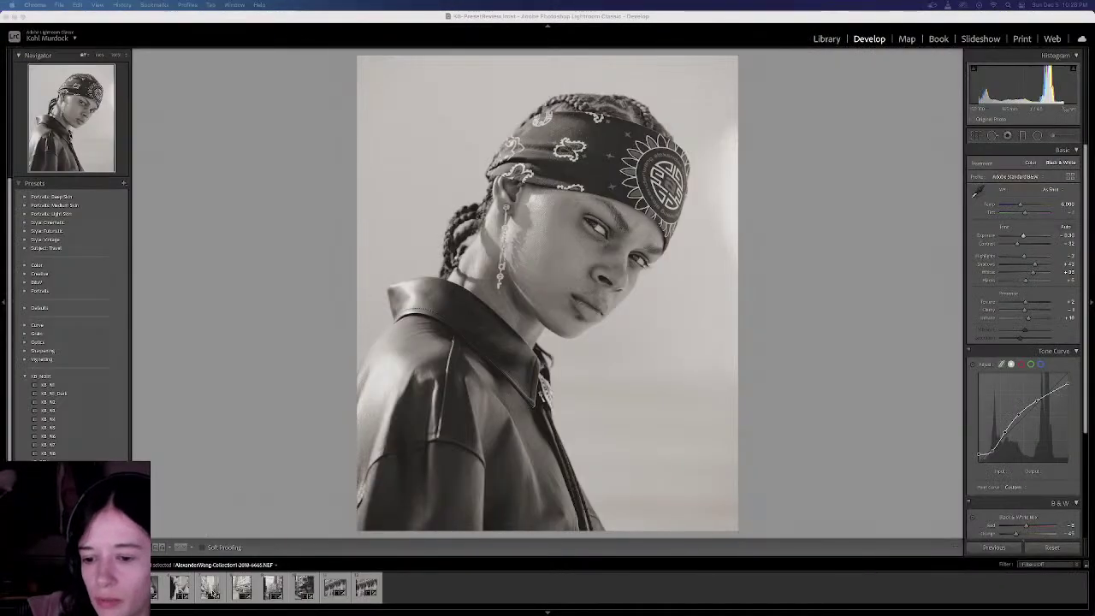
Lower the Exposure of the first two Hong Kong taxi photos and move on to the street photo with flags
{"action": "left_click", "coordinate": [213, 592]}
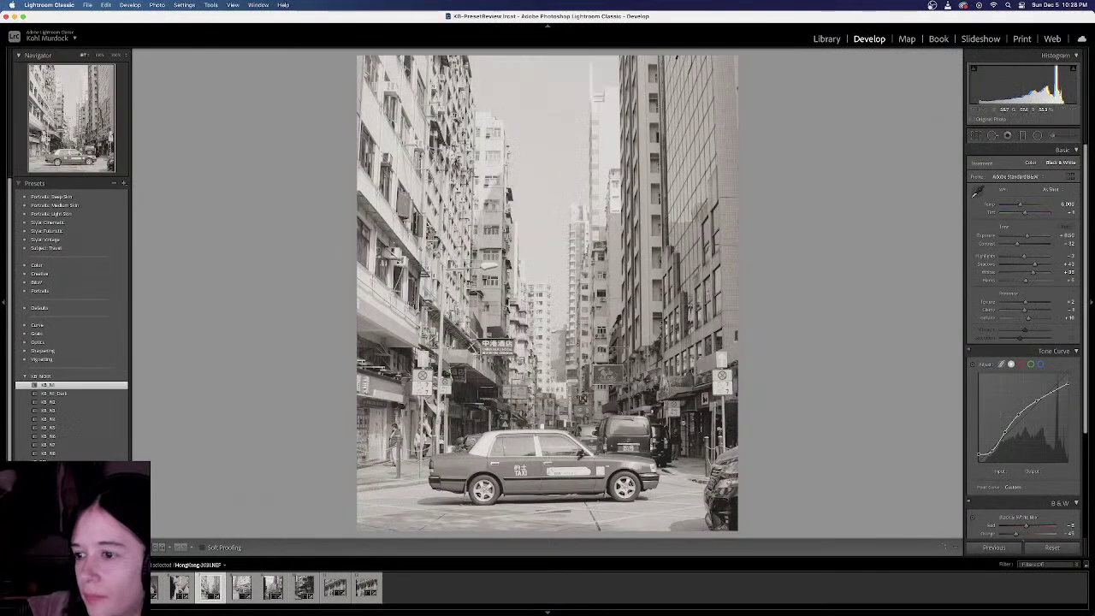
{"action": "left_click_drag", "start_coordinate": [1028, 236], "coordinate": [1026, 238]}
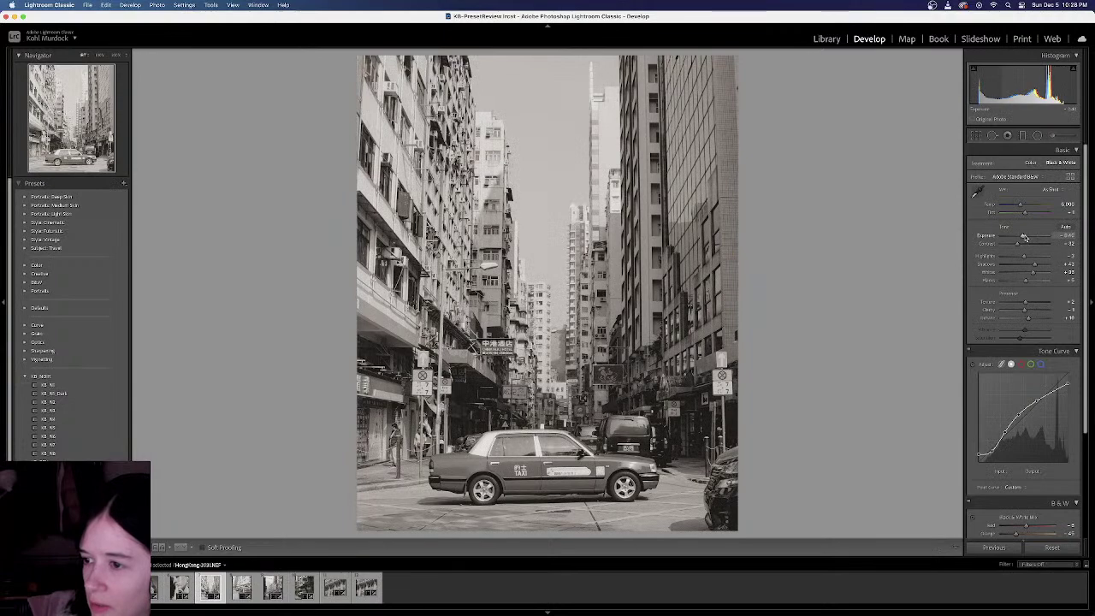
{"action": "key", "text": "Right"}
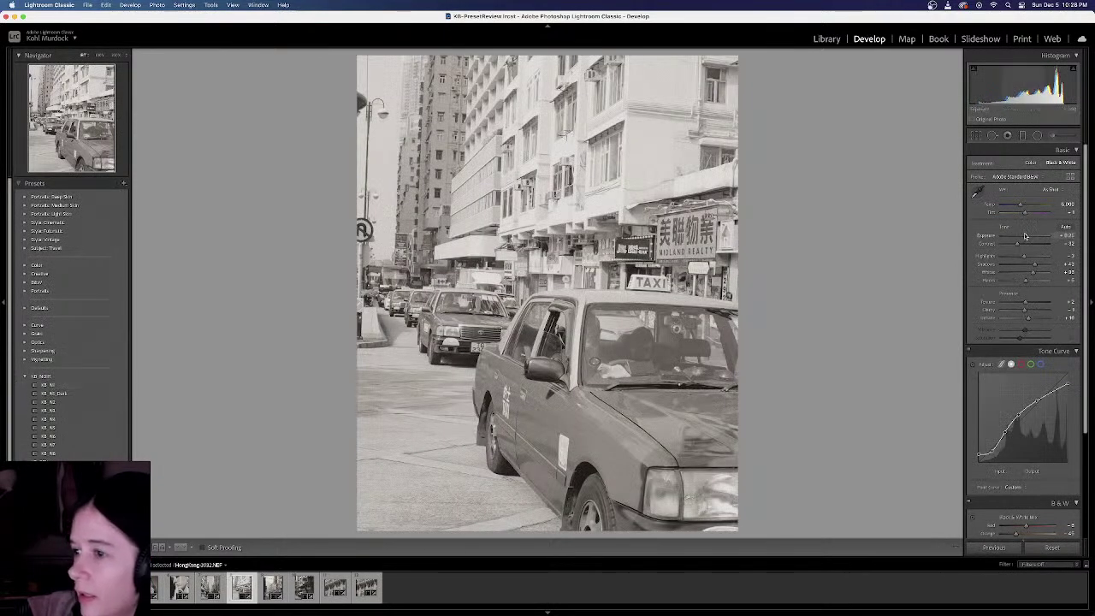
{"action": "left_click_drag", "start_coordinate": [1025, 236], "coordinate": [1022, 234]}
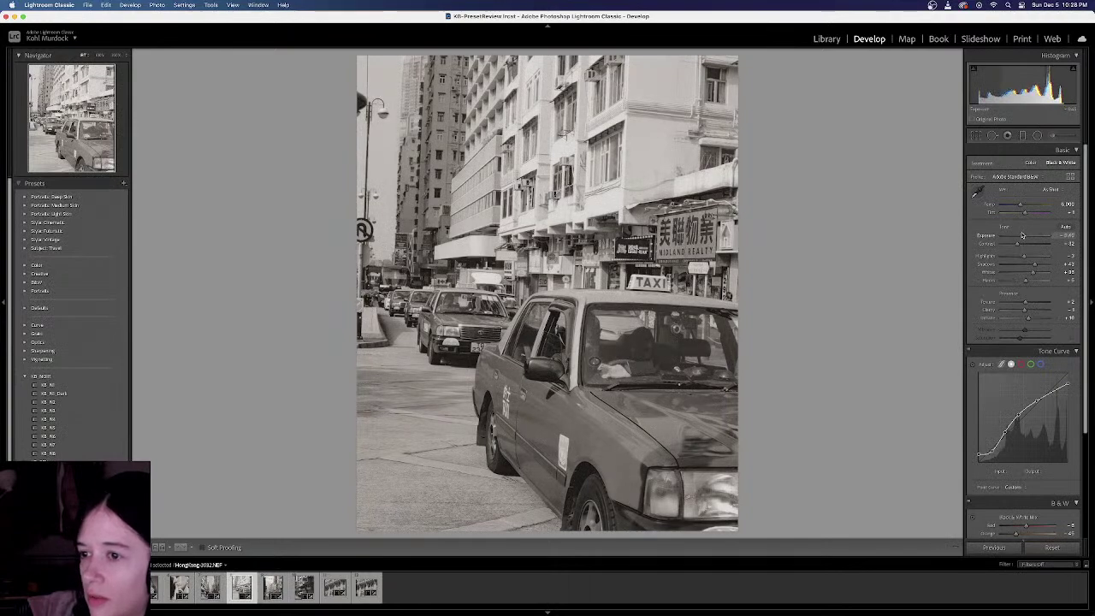
{"action": "key", "text": "Right"}
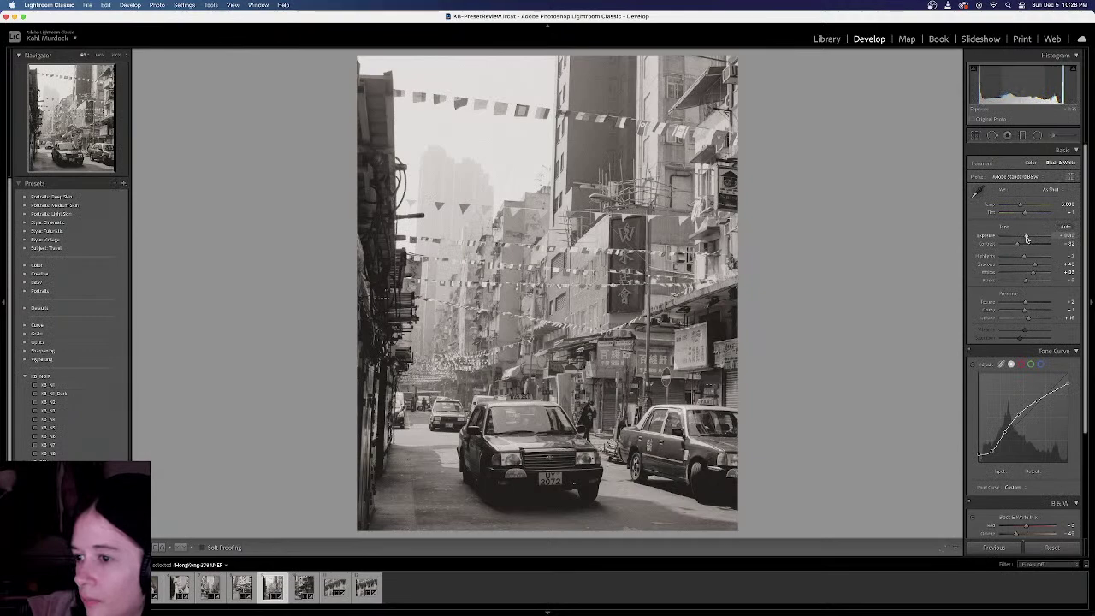
Compare the close-up crystal-nail portrait with its B&W mix adjustments switched off and on
{"action": "scroll", "coordinate": [1027, 342], "scroll_direction": "down", "scroll_amount": 3}
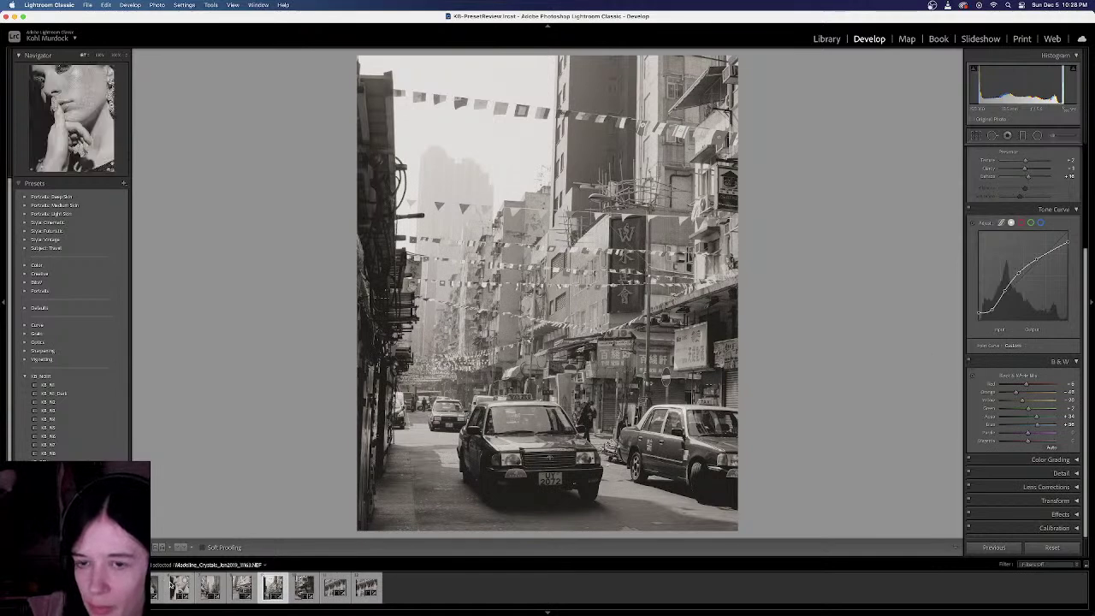
{"action": "left_click", "coordinate": [175, 585]}
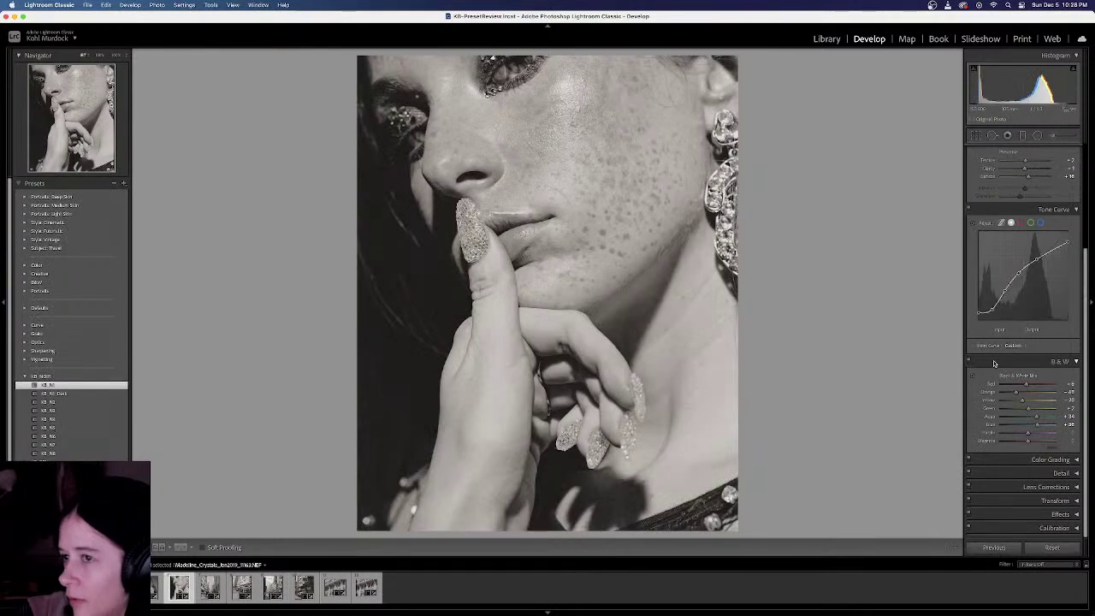
{"action": "left_click", "coordinate": [989, 364]}
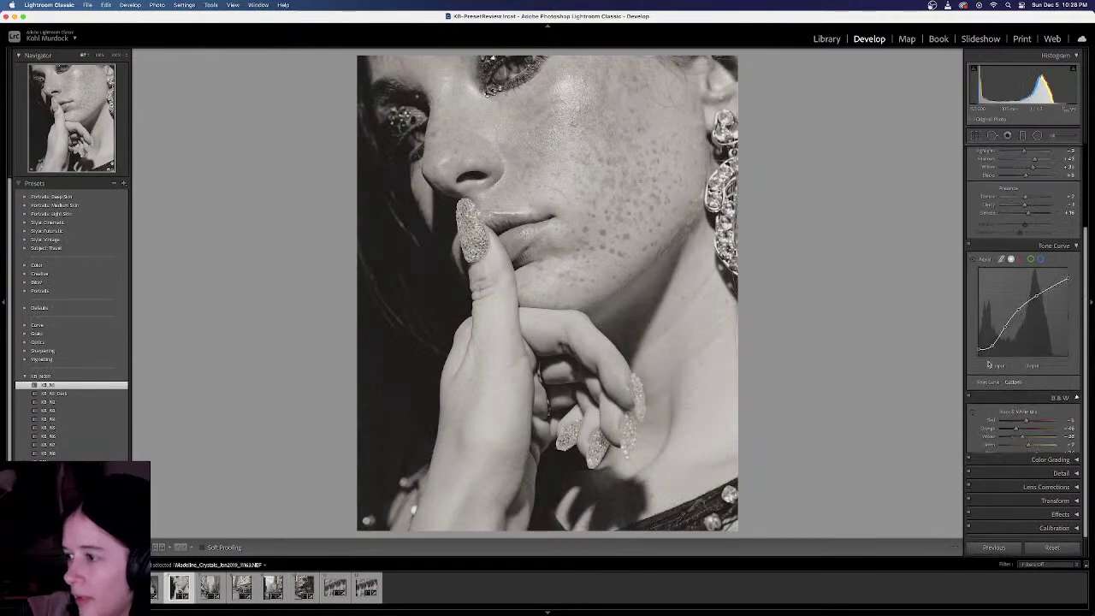
{"action": "left_click", "coordinate": [996, 454]}
{"action": "scroll", "coordinate": [994, 496], "scroll_direction": "down", "scroll_amount": 1}
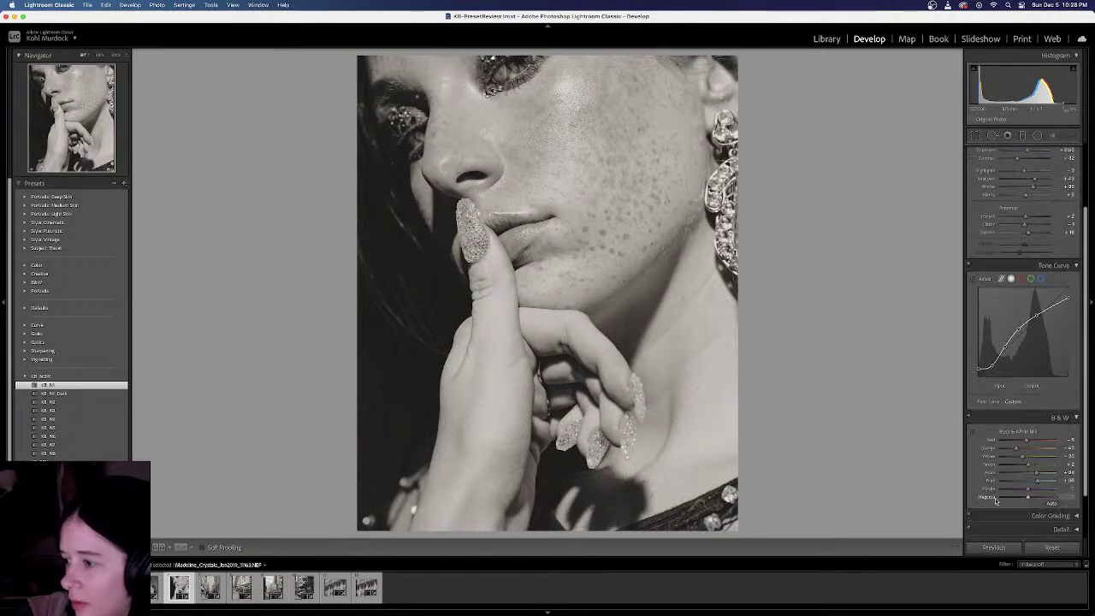
{"action": "left_click", "coordinate": [969, 418]}
{"action": "left_click", "coordinate": [968, 417]}
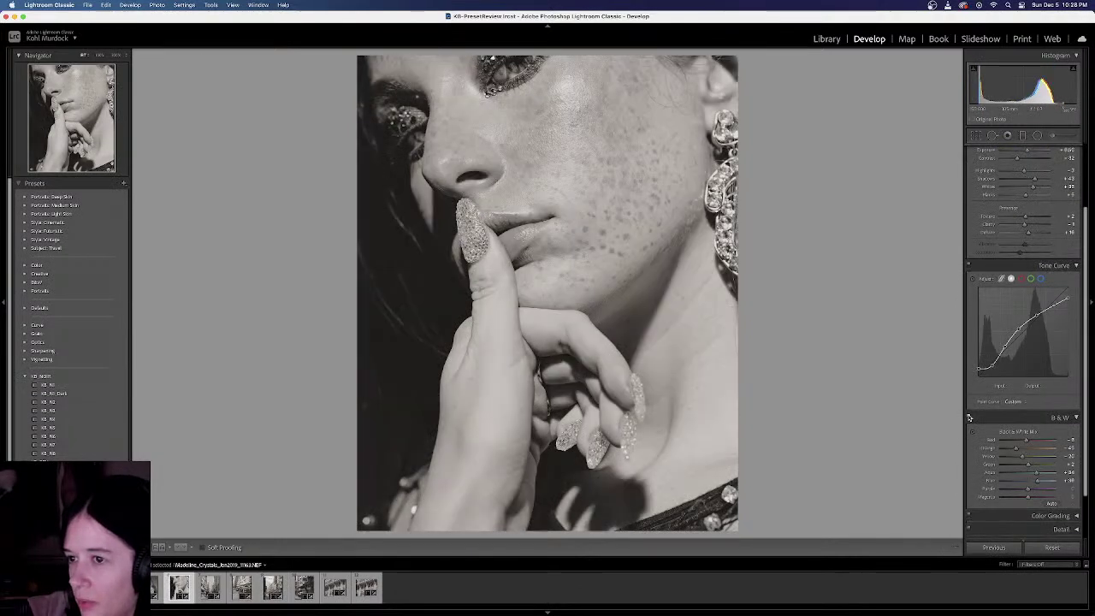
Lower Orange in the close-up portrait's B&W mix, try Yellow at -100 and a different Red level, and undo the Yellow and Red changes
{"action": "mouse_move", "coordinate": [1015, 450]}
{"action": "left_mouse_down"}
{"action": "mouse_move", "coordinate": [1069, 455]}
{"action": "mouse_move", "coordinate": [1060, 434]}
{"action": "mouse_move", "coordinate": [1017, 436]}
{"action": "left_mouse_up"}
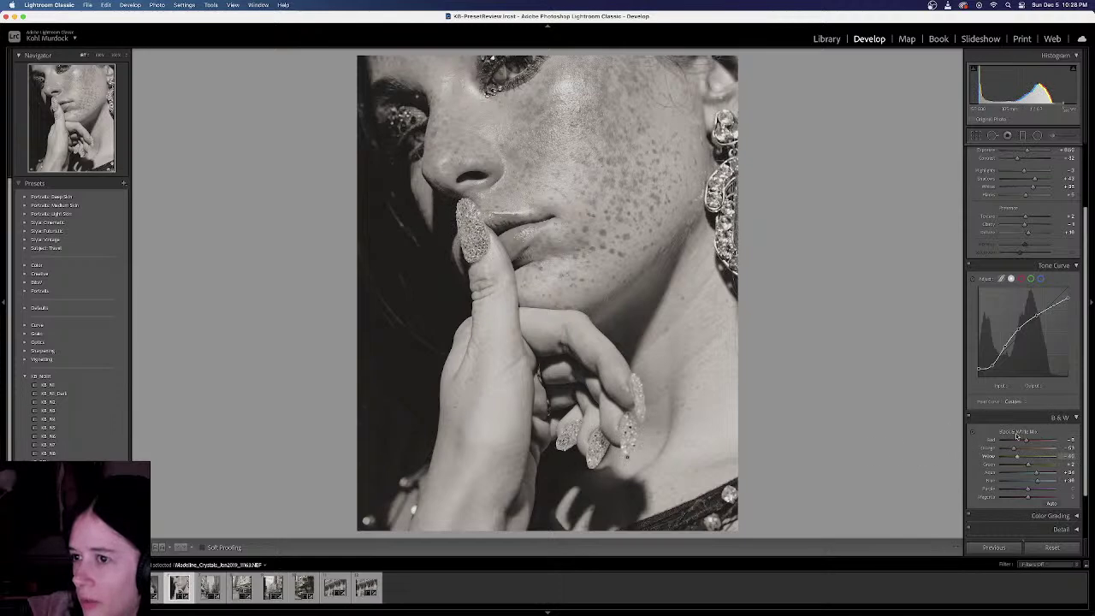
{"action": "key", "text": "super+z"}
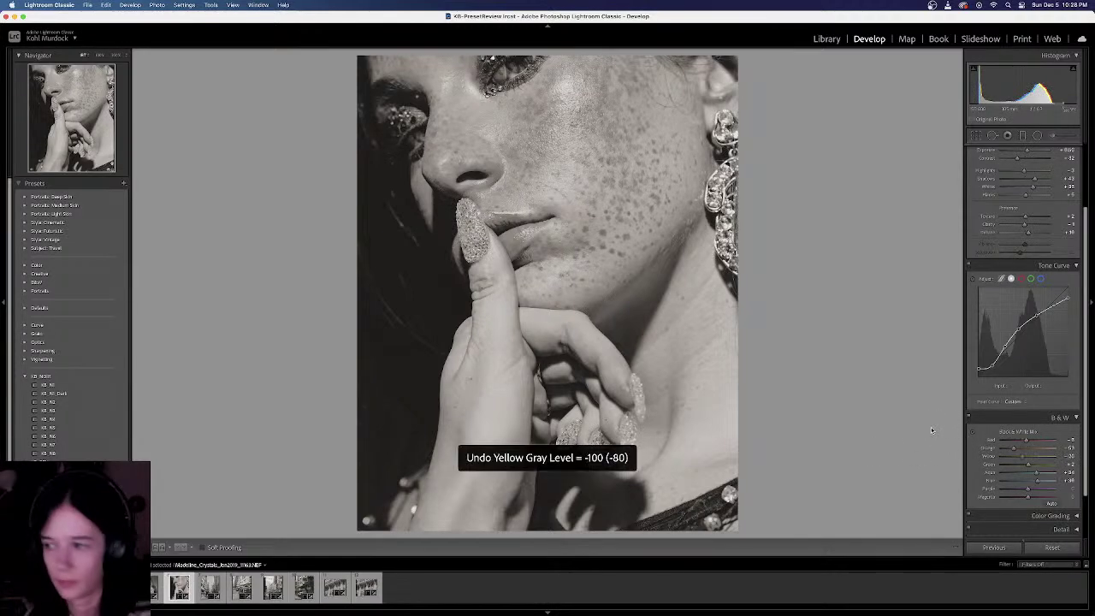
{"action": "left_click_drag", "start_coordinate": [1026, 440], "coordinate": [1015, 447]}
{"action": "key", "text": "super+z"}
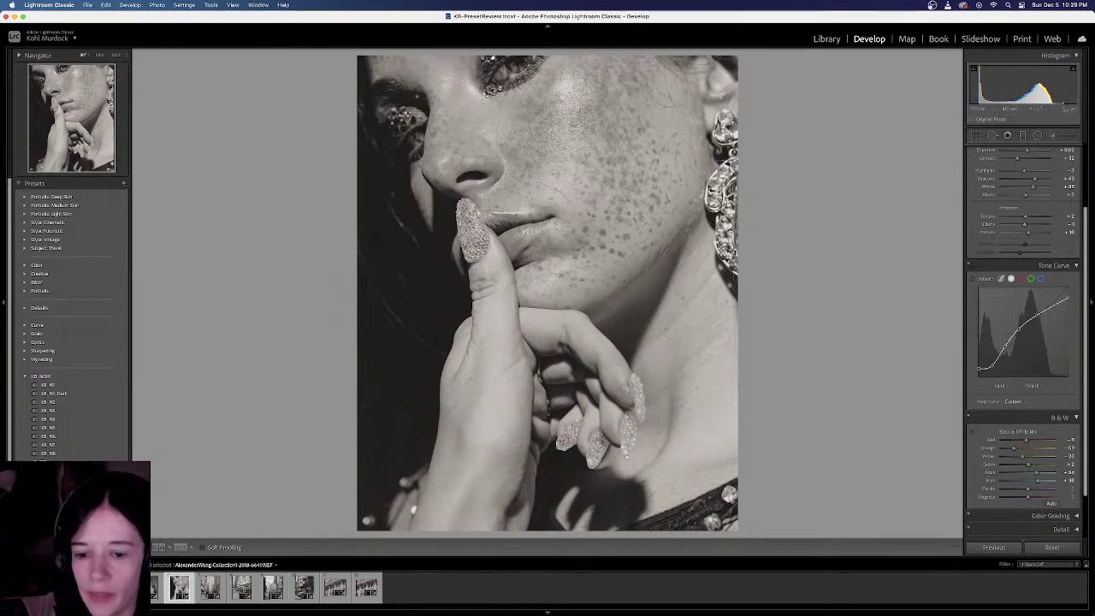
Apply the KB_N1 Dark preset from the KB_NOIR group to all the photos in the filmstrip
{"action": "left_click", "coordinate": [83, 587]}
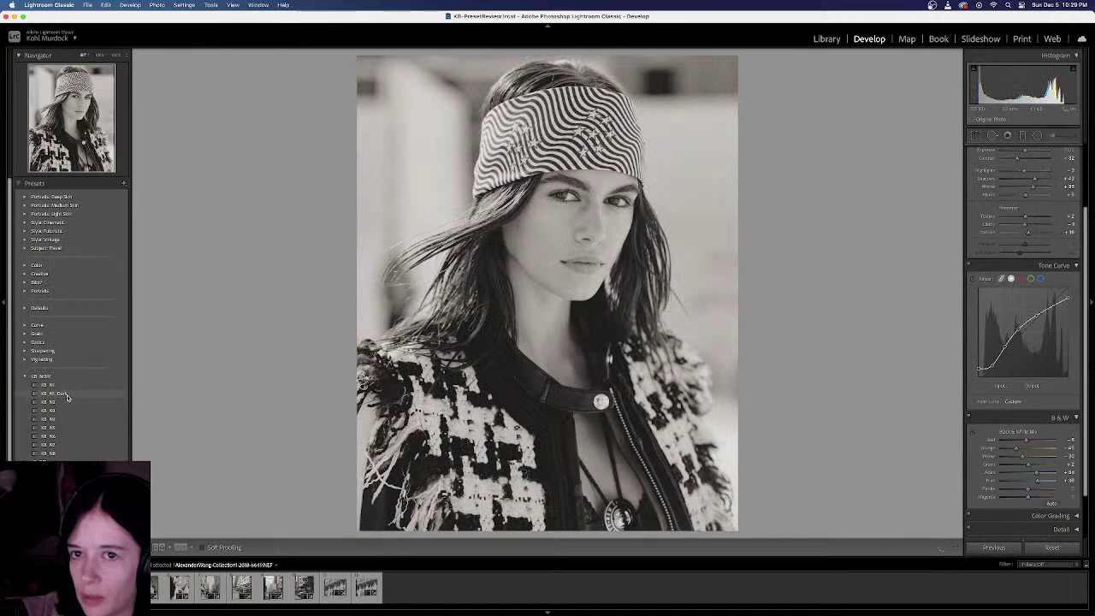
{"action": "left_click", "coordinate": [68, 395]}
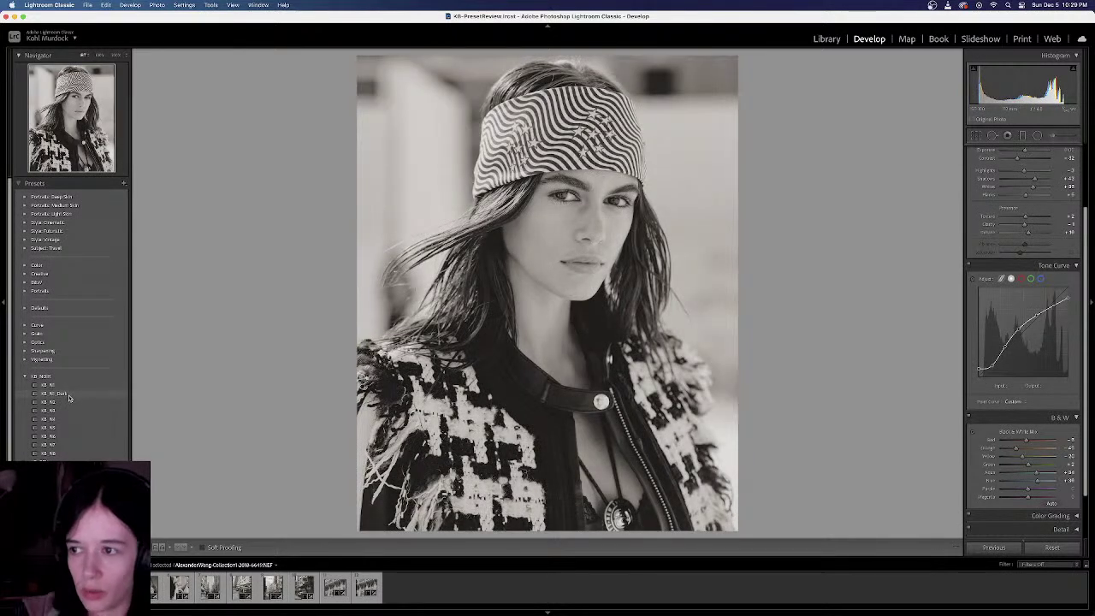
{"action": "key", "text": "super+a"}
{"action": "left_click", "coordinate": [69, 395]}
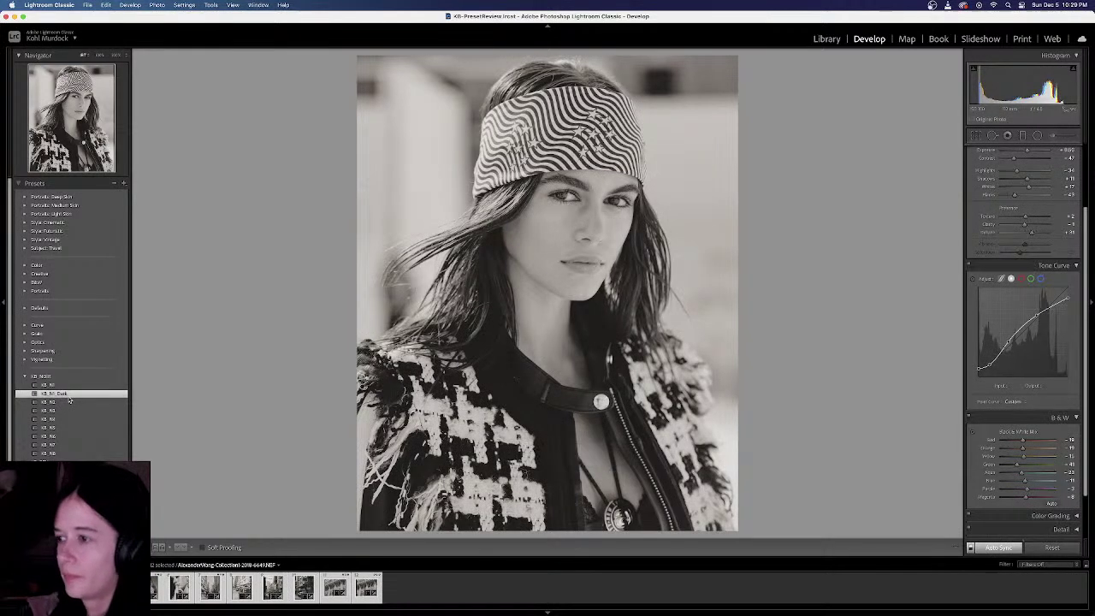
Deselect the group of photos and individually lower the Exposure of the bandana portrait and the striped-headband portrait
{"action": "scroll", "coordinate": [1080, 130], "scroll_direction": "up", "scroll_amount": 2}
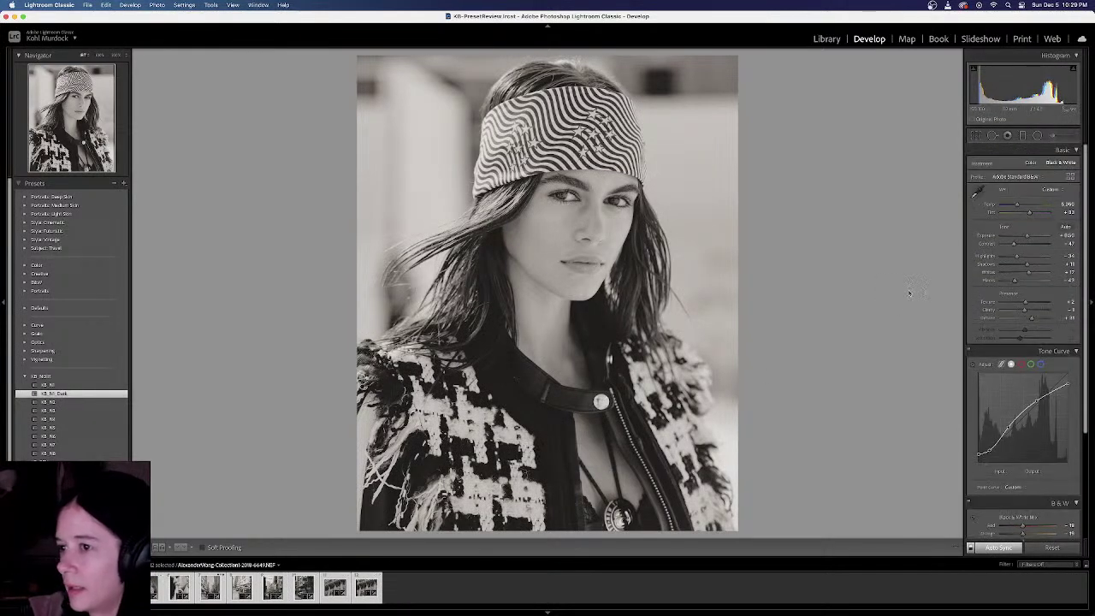
{"action": "left_click", "coordinate": [493, 596]}
{"action": "key", "text": "Right"}
{"action": "key", "text": "Right"}
{"action": "key", "text": "Right"}
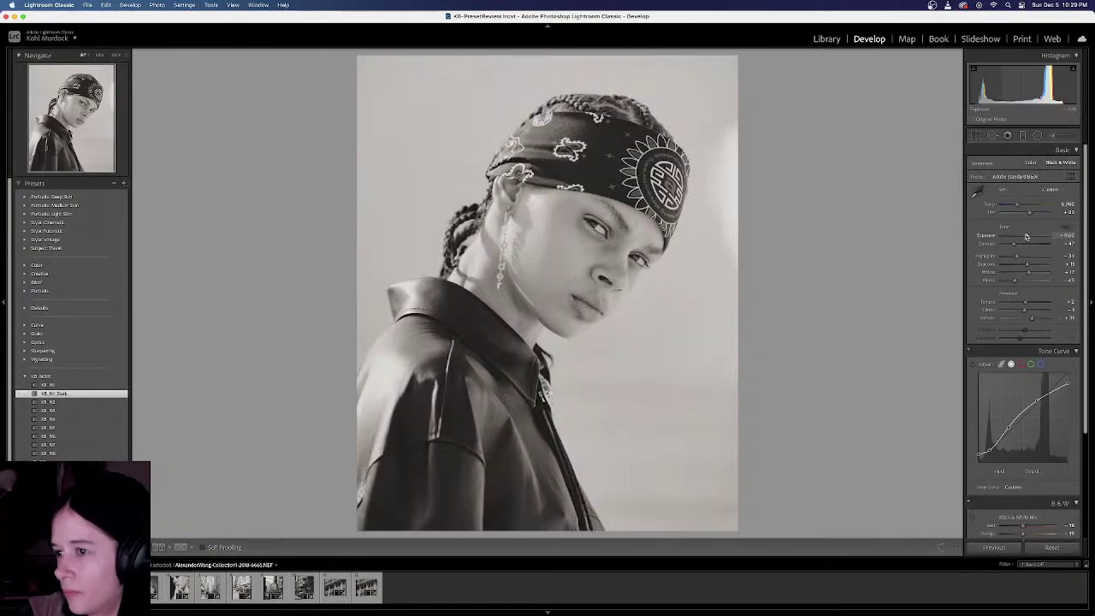
{"action": "left_click_drag", "start_coordinate": [1028, 237], "coordinate": [1024, 237]}
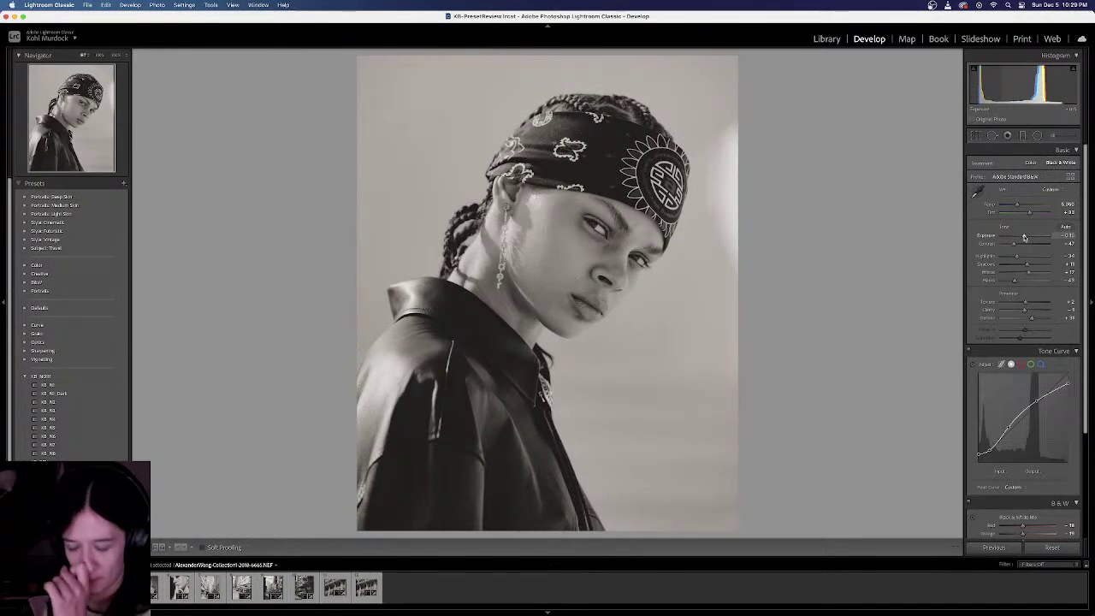
{"action": "key", "text": "Left"}
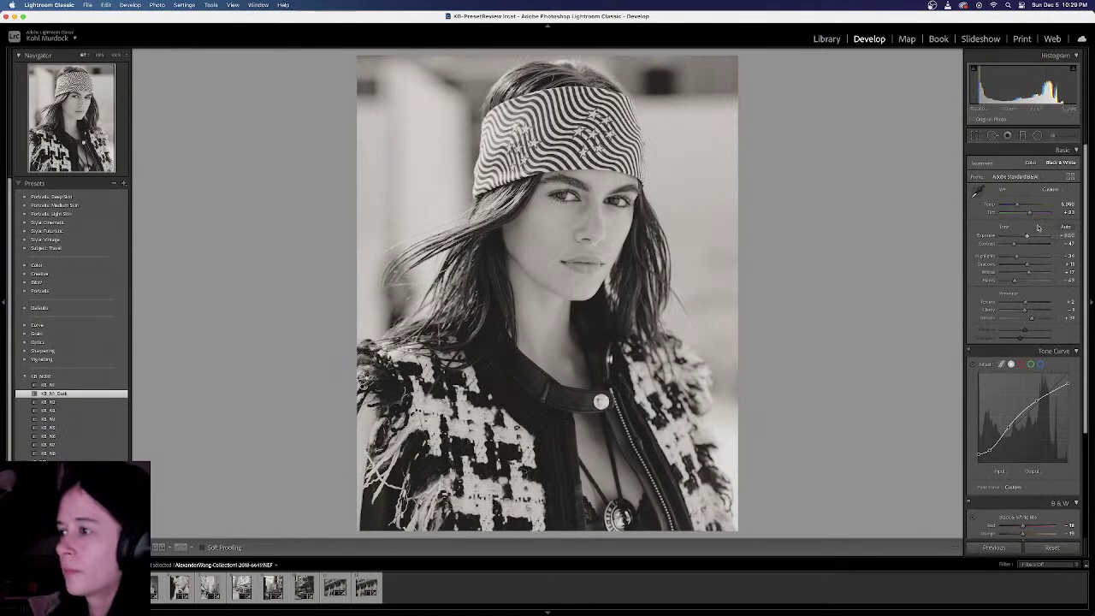
{"action": "left_click_drag", "start_coordinate": [1027, 237], "coordinate": [1025, 237]}
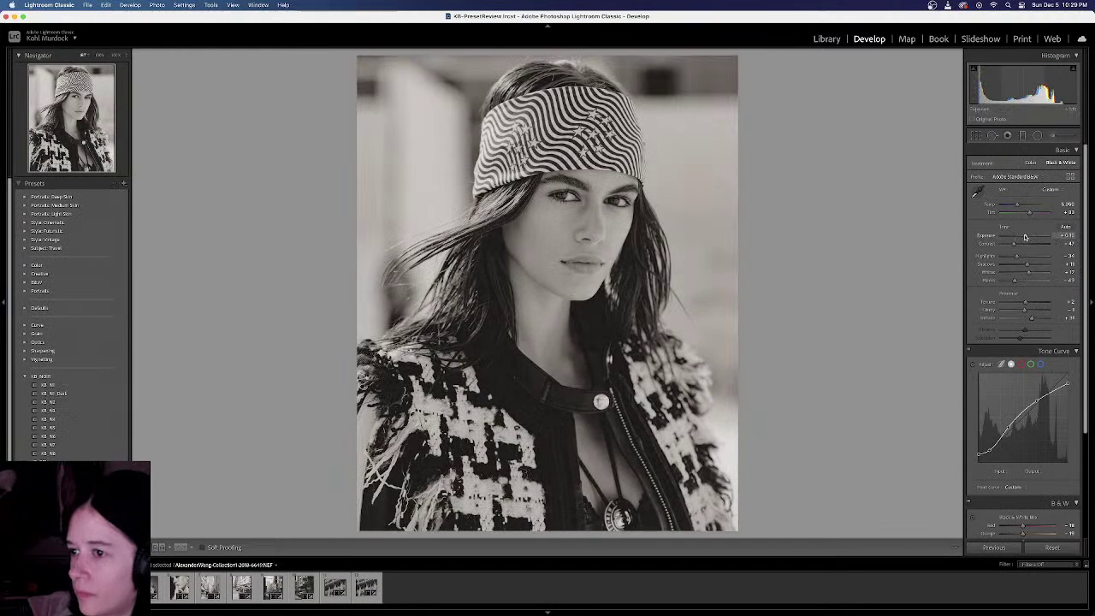
Individually lower the Exposure of the flower-garland portrait and of the close-up crystal-nail portrait
{"action": "key", "text": "Right"}
{"action": "key", "text": "Right"}
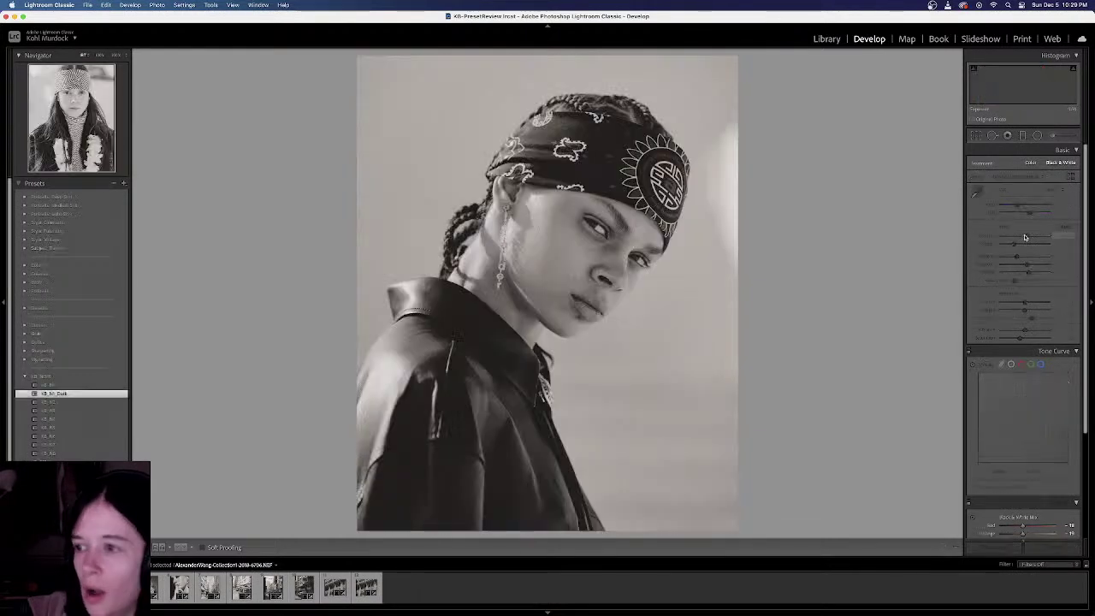
{"action": "left_click_drag", "start_coordinate": [1027, 238], "coordinate": [1022, 237]}
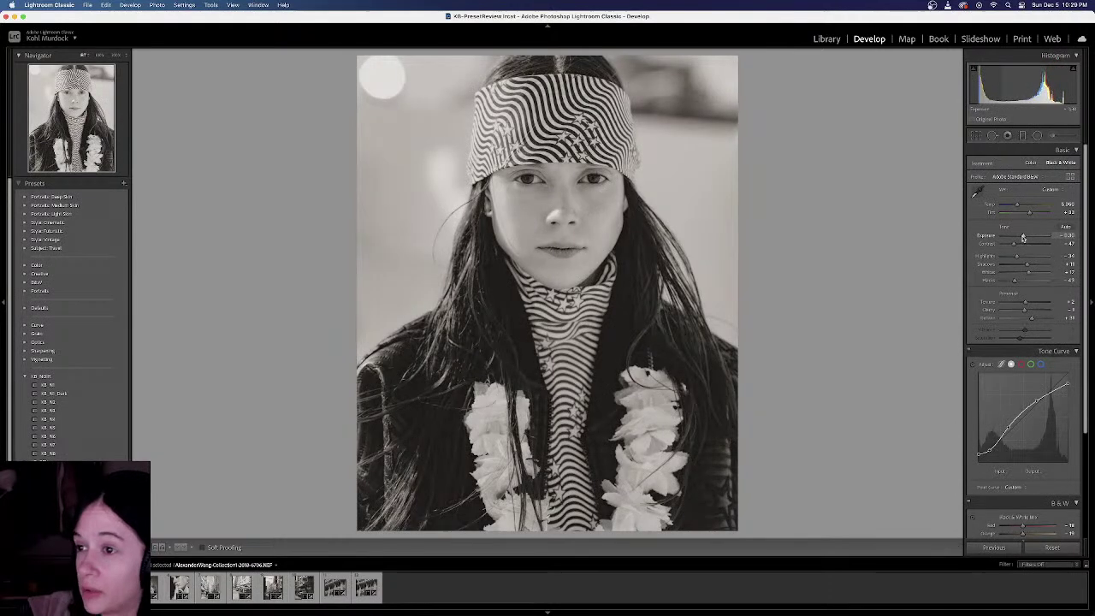
{"action": "key", "text": "Right"}
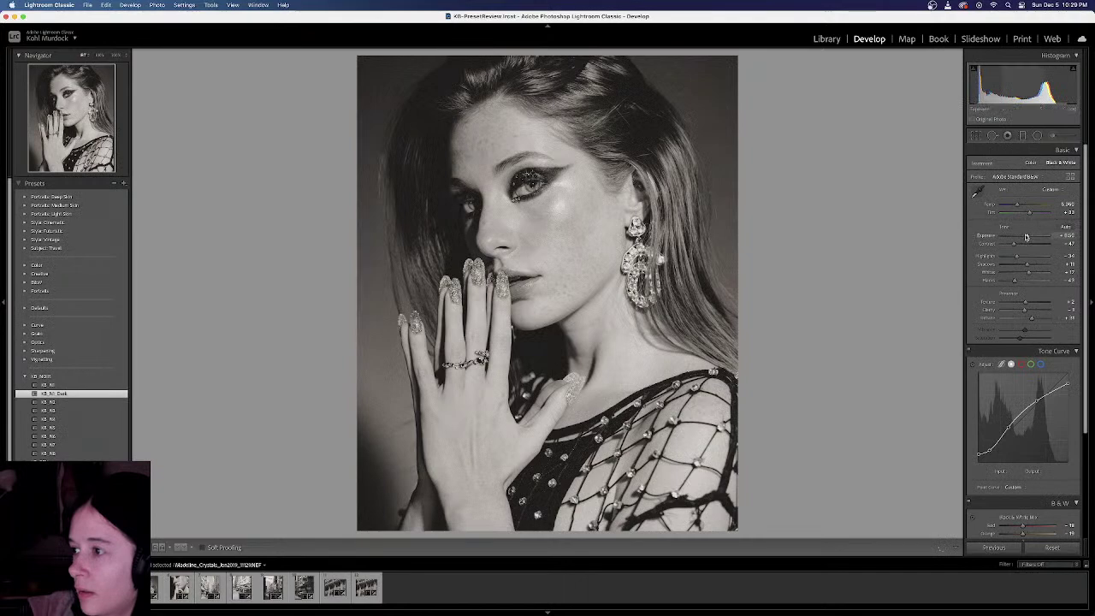
{"action": "left_click_drag", "start_coordinate": [1025, 237], "coordinate": [1025, 238]}
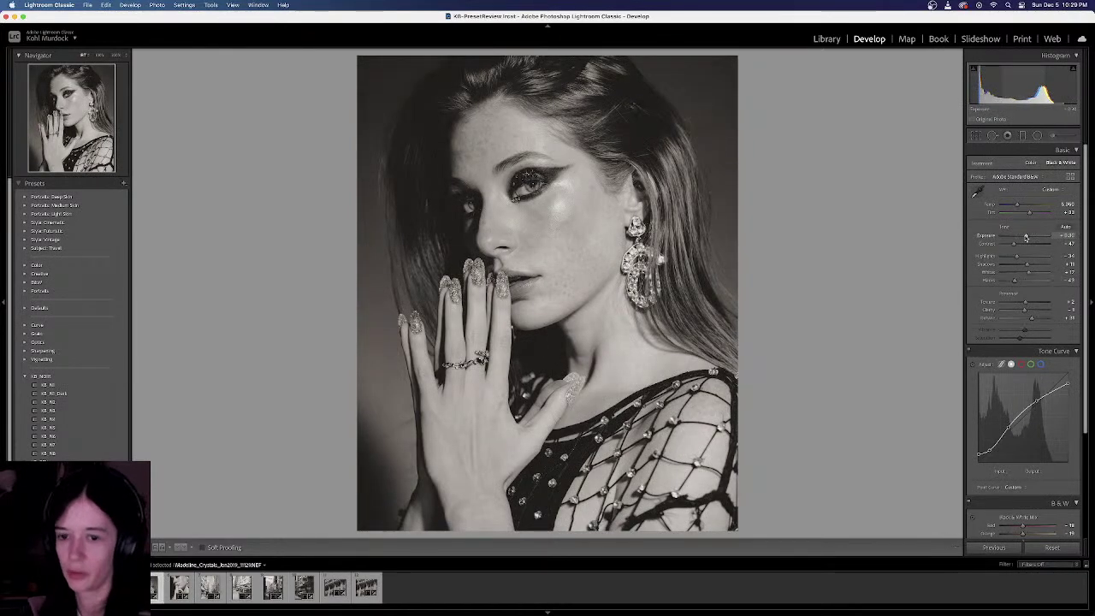
Review the fishnet portrait and the street taxi photos, and raise the Exposure of the building facade with shuttered windows
{"action": "key", "text": "Right"}
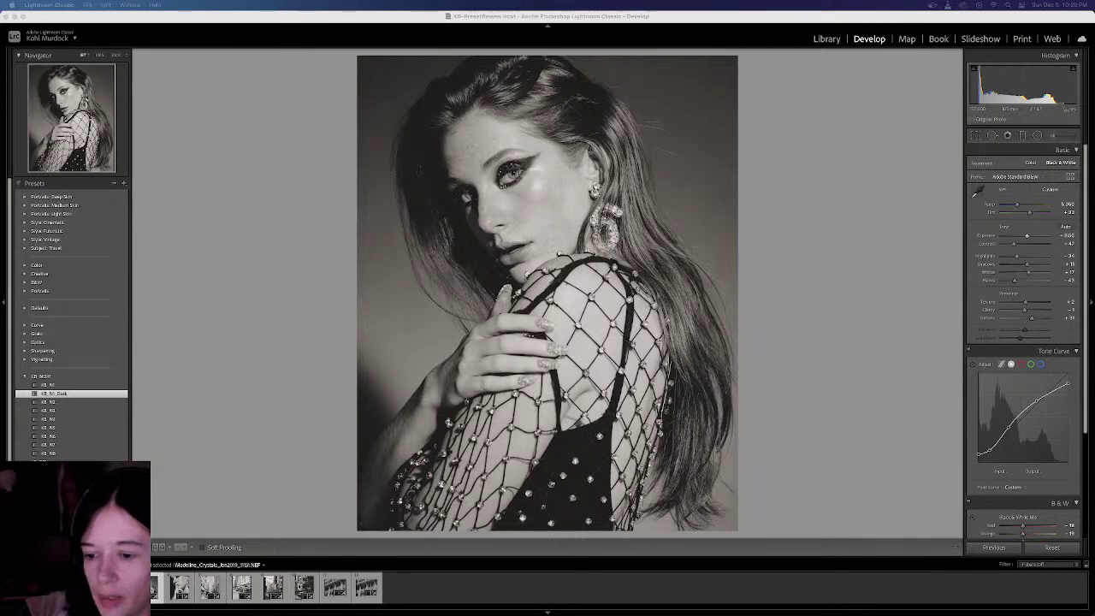
{"action": "left_click", "coordinate": [301, 587]}
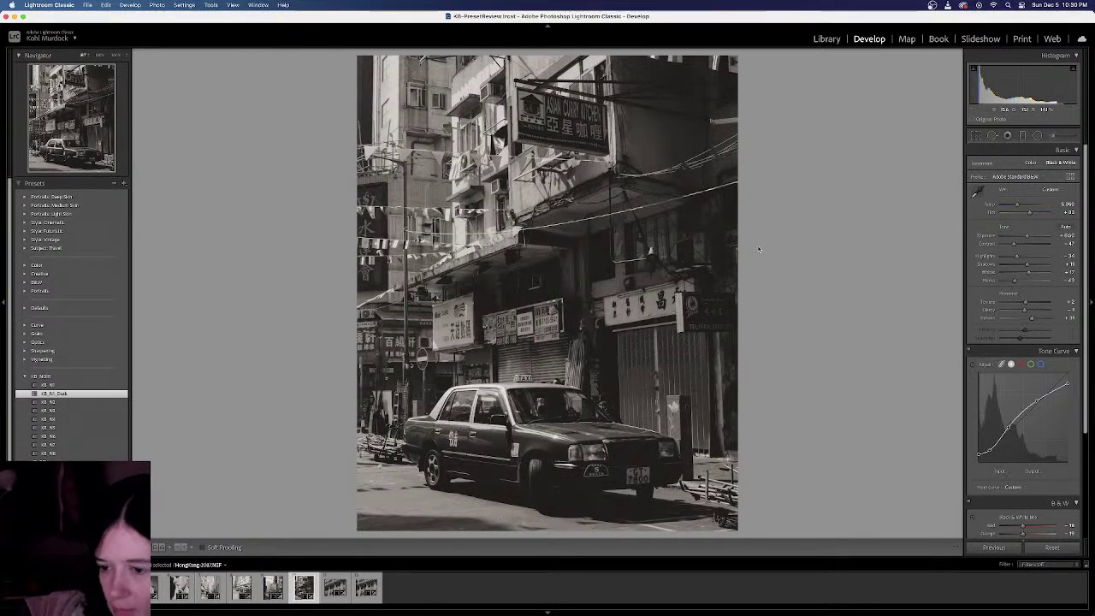
{"action": "key", "text": "Left"}
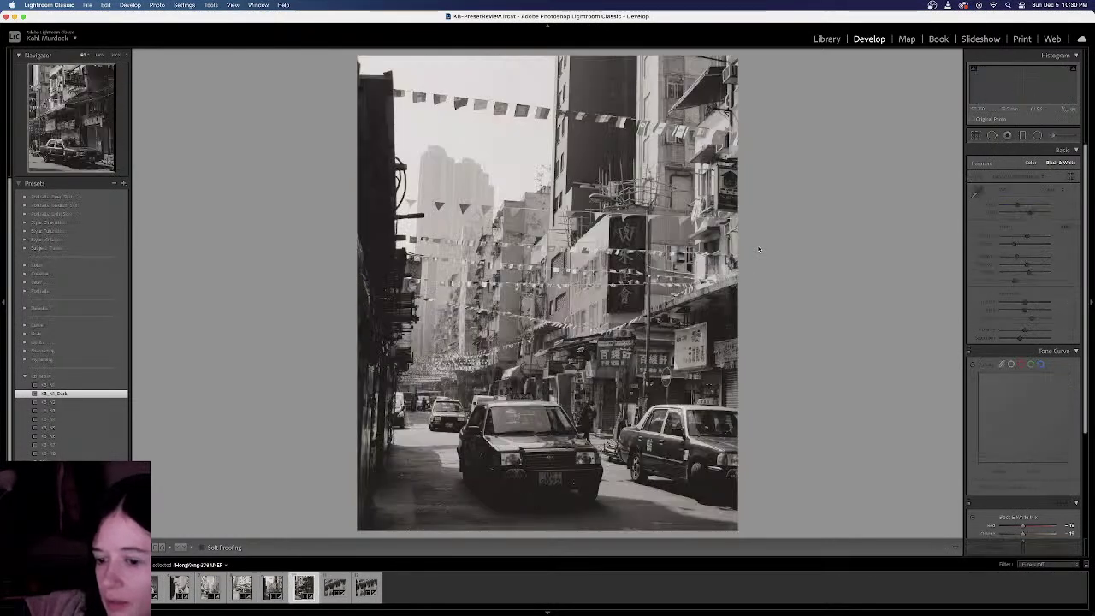
{"action": "key", "text": "Right"}
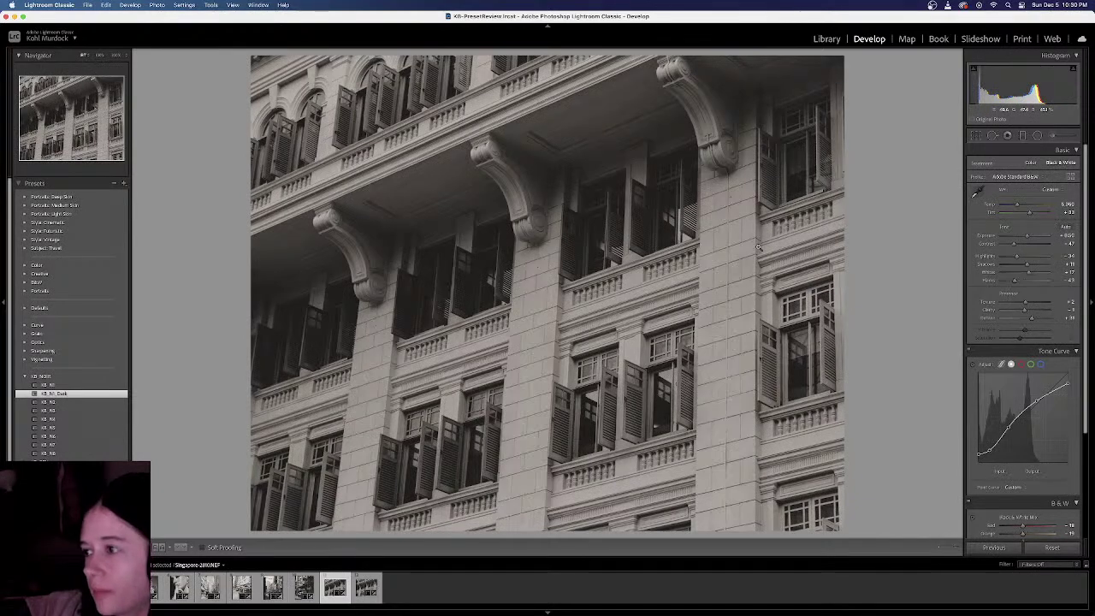
{"action": "left_click_drag", "start_coordinate": [1026, 236], "coordinate": [1031, 237]}
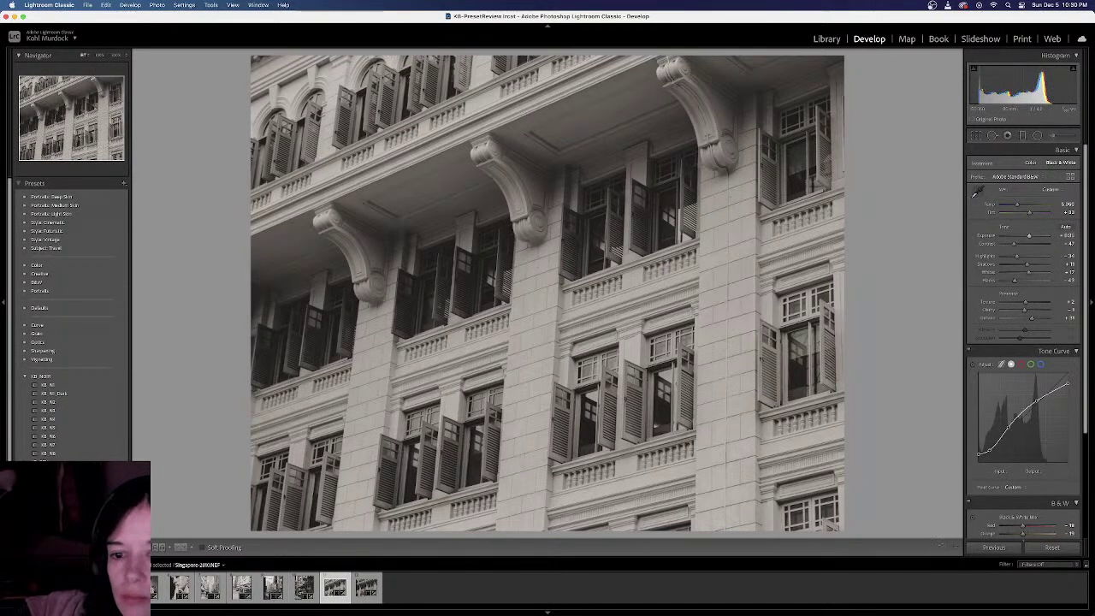
Apply the KB_N2 preset to all the photos in the filmstrip and deselect the group
{"action": "key", "text": "super+a"}
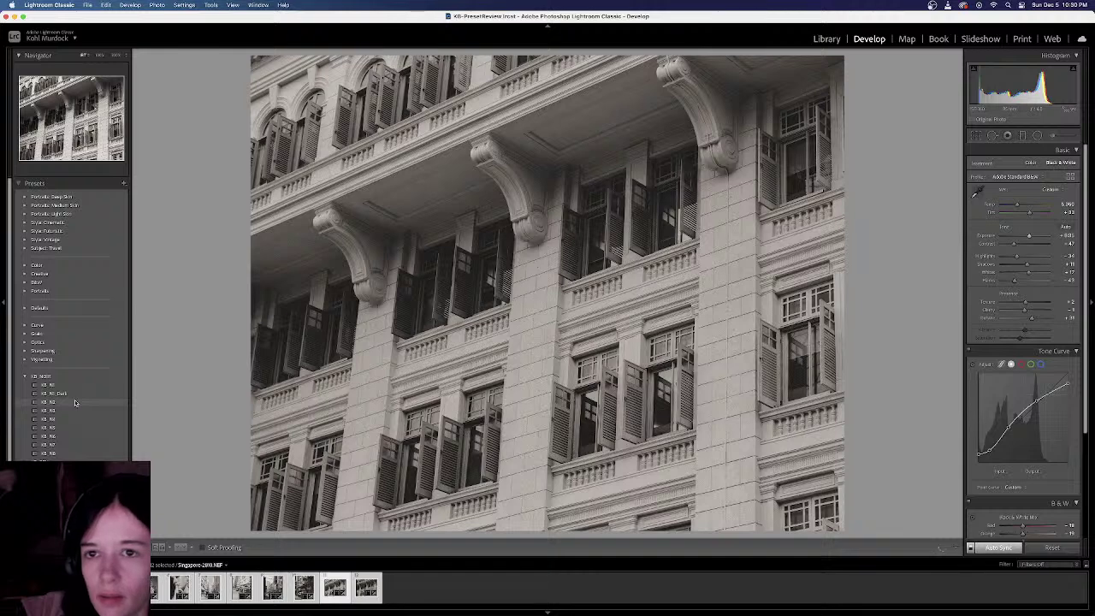
{"action": "left_click", "coordinate": [74, 401]}
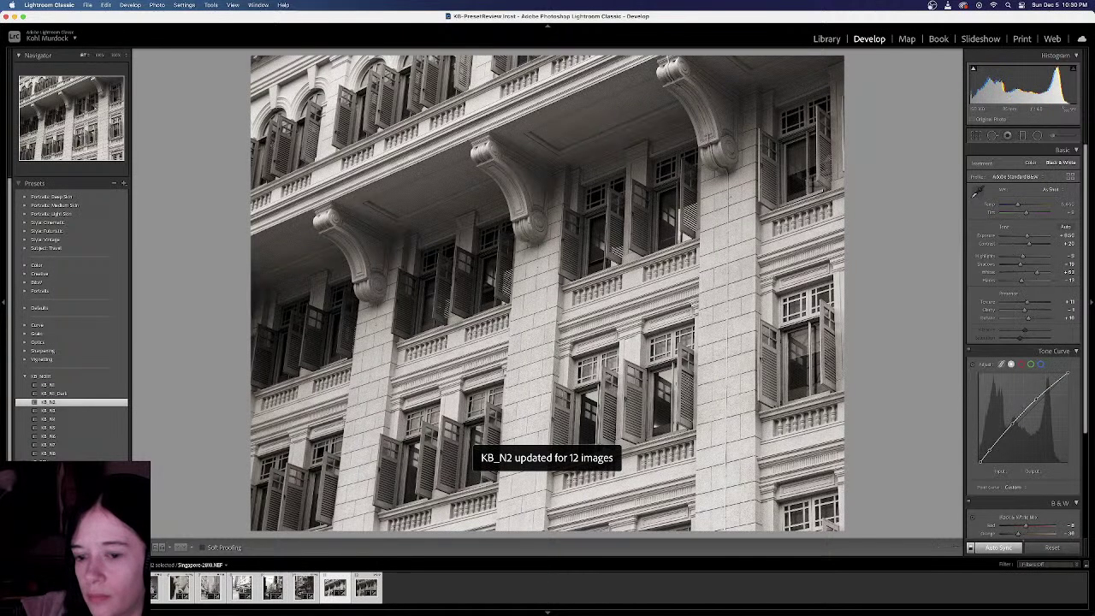
{"action": "left_click", "coordinate": [413, 589]}
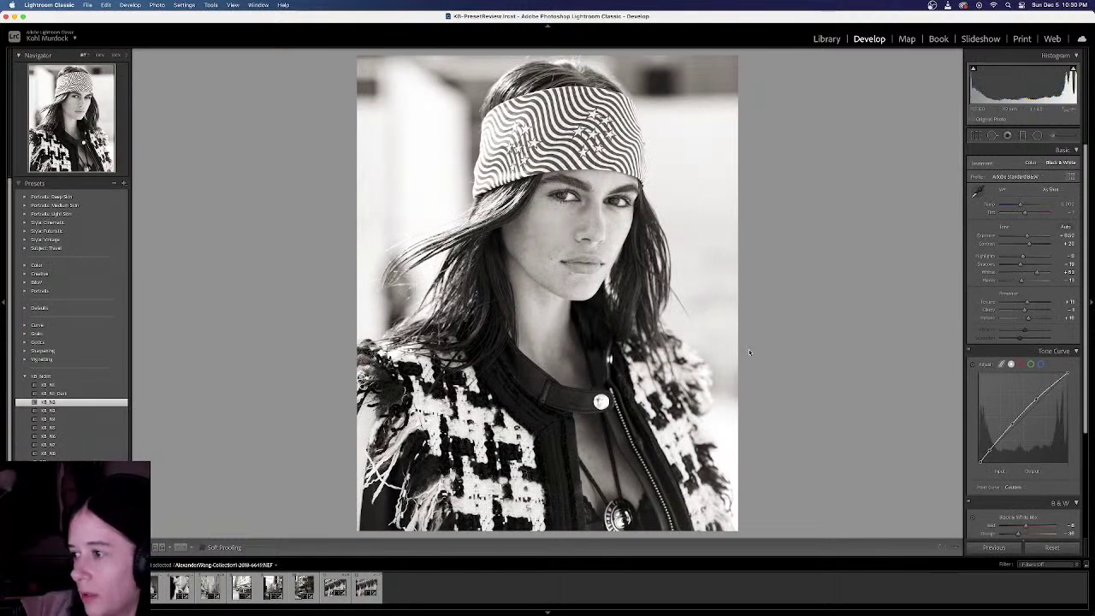
Lower Red and Orange in the B&W mix of the striped-headband portrait with the tweed jacket
{"action": "scroll", "coordinate": [1007, 286], "scroll_direction": "down", "scroll_amount": 3}
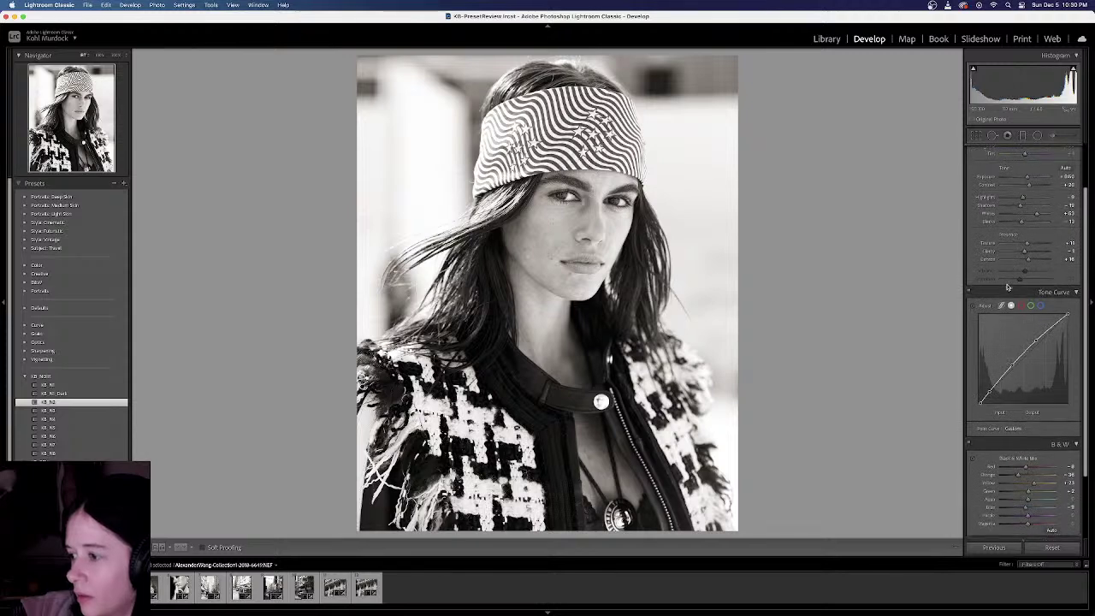
{"action": "scroll", "coordinate": [1006, 286], "scroll_direction": "down", "scroll_amount": 1}
{"action": "mouse_move", "coordinate": [1026, 443]}
{"action": "left_mouse_down"}
{"action": "mouse_move", "coordinate": [1020, 454]}
{"action": "mouse_move", "coordinate": [1041, 459]}
{"action": "mouse_move", "coordinate": [1014, 451]}
{"action": "left_mouse_up"}
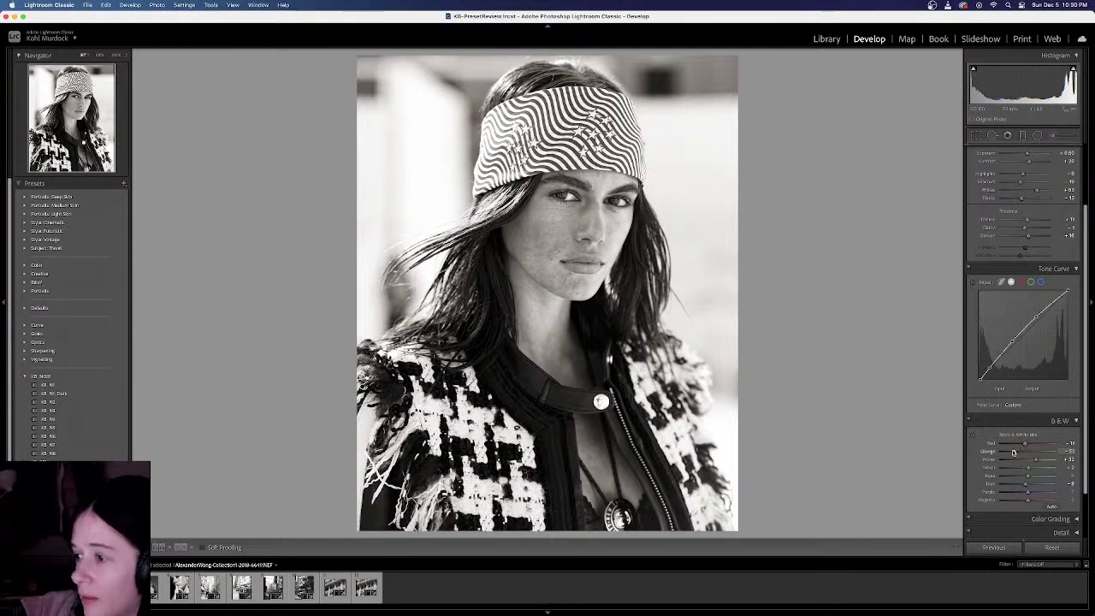
Apply the KB_N3 preset to the tweed-jacket portrait, inspect the face up close, and compare it with the original
{"action": "left_click", "coordinate": [83, 410]}
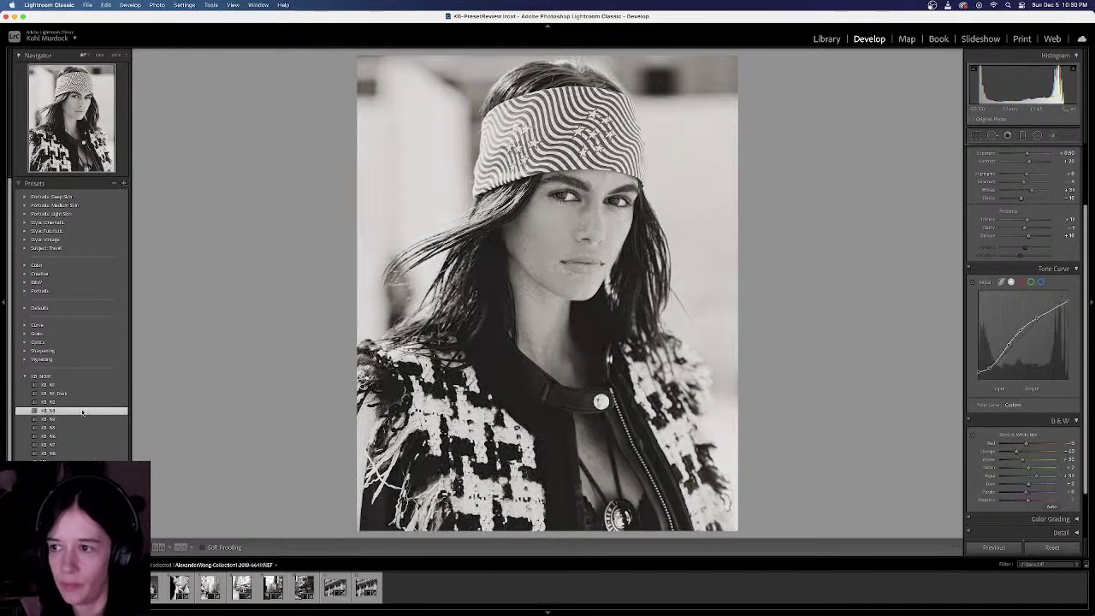
{"action": "left_click", "coordinate": [539, 257]}
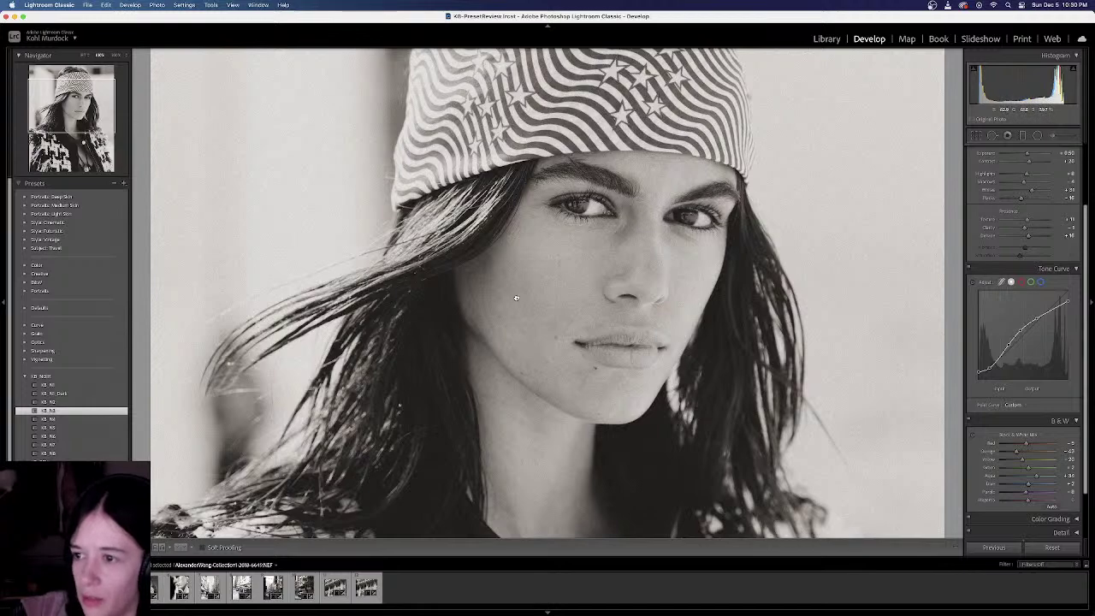
{"action": "left_click", "coordinate": [548, 301]}
{"action": "key", "text": "backslash"}
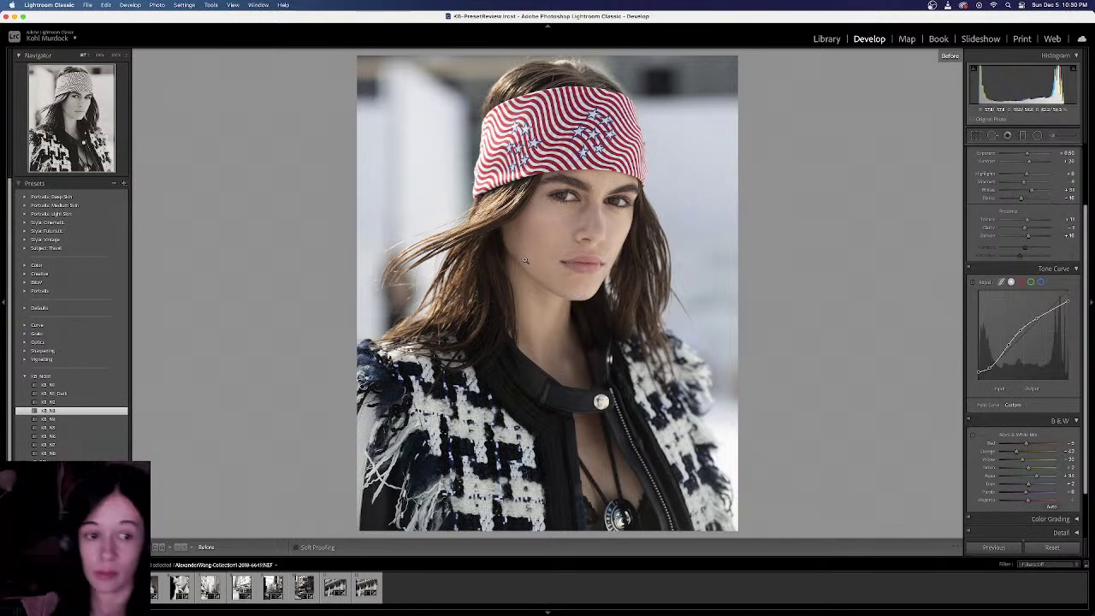
{"action": "key", "text": "backslash"}
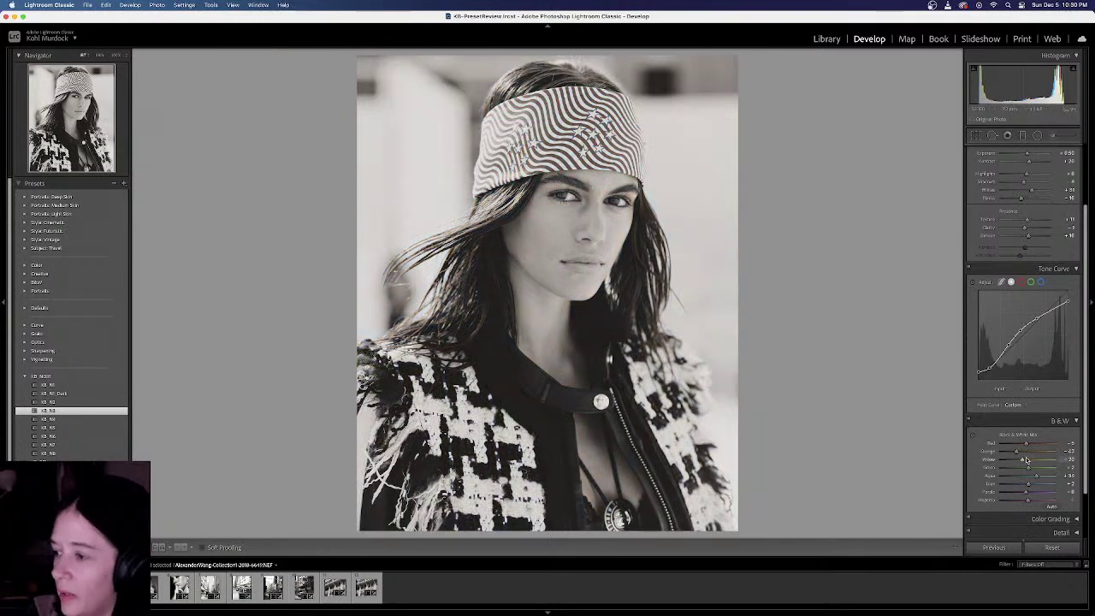
Lower Yellow and slightly raise Orange in the tweed-jacket portrait's B&W mix, and compare the result with the original
{"action": "left_click_drag", "start_coordinate": [1023, 459], "coordinate": [1015, 462]}
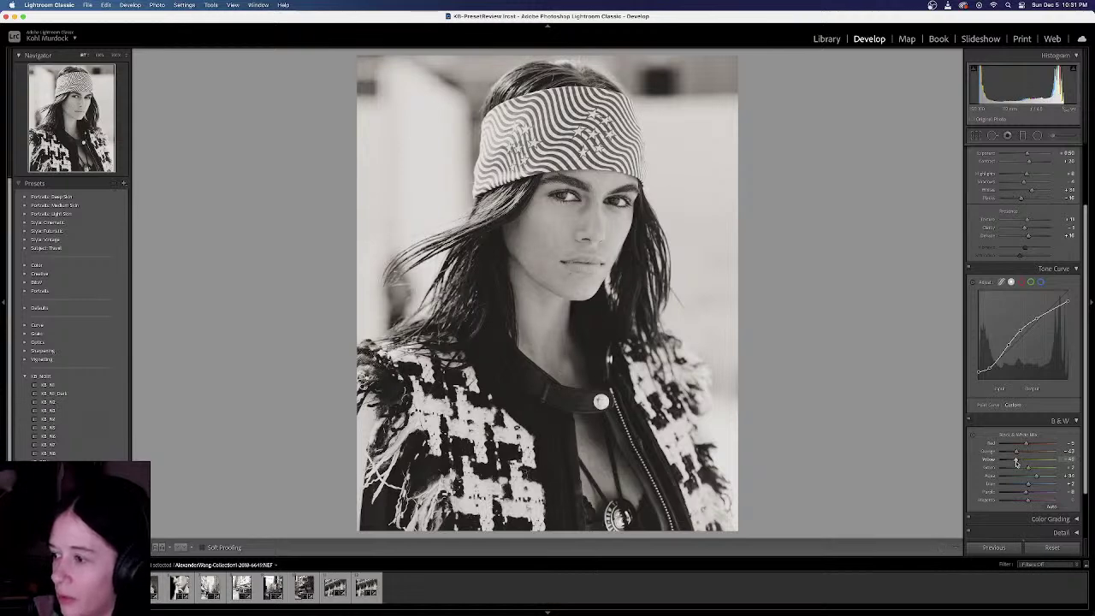
{"action": "left_click_drag", "start_coordinate": [1016, 452], "coordinate": [1018, 453]}
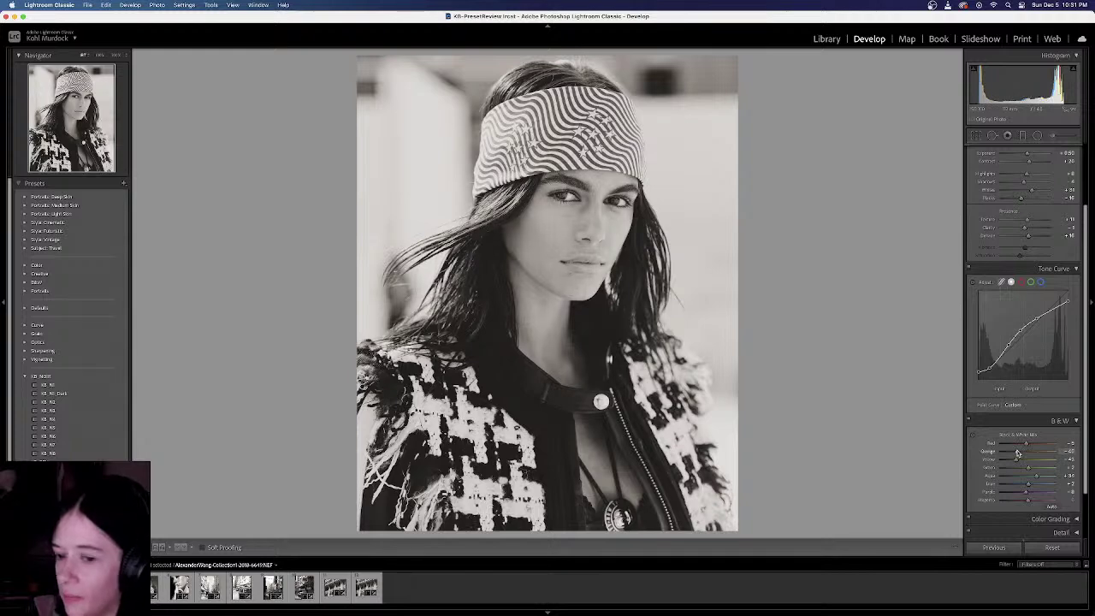
{"action": "key", "text": "backslash"}
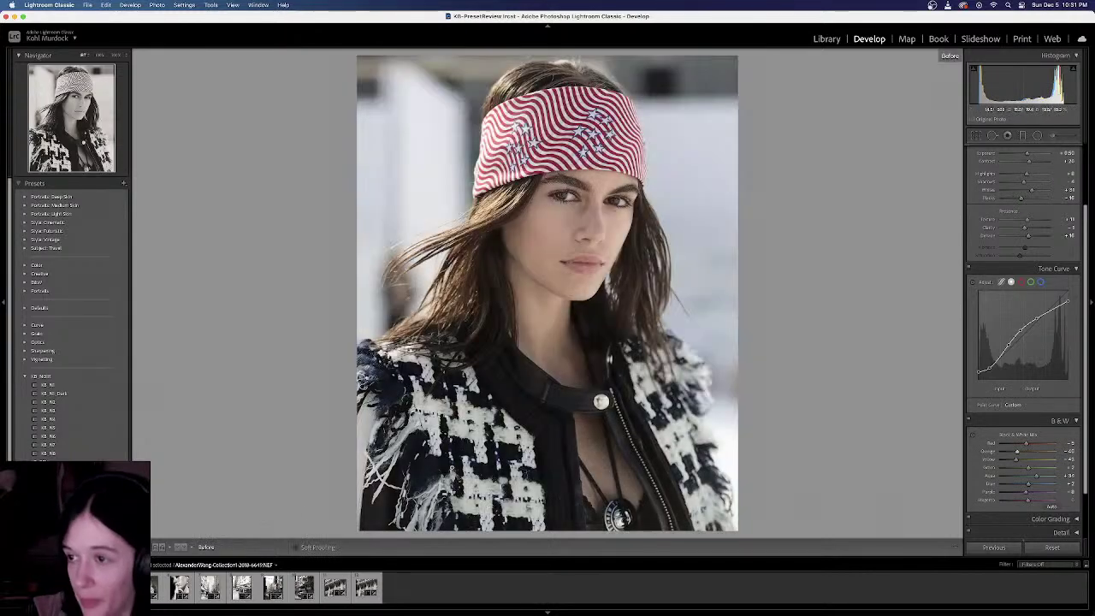
{"action": "key", "text": "backslash"}
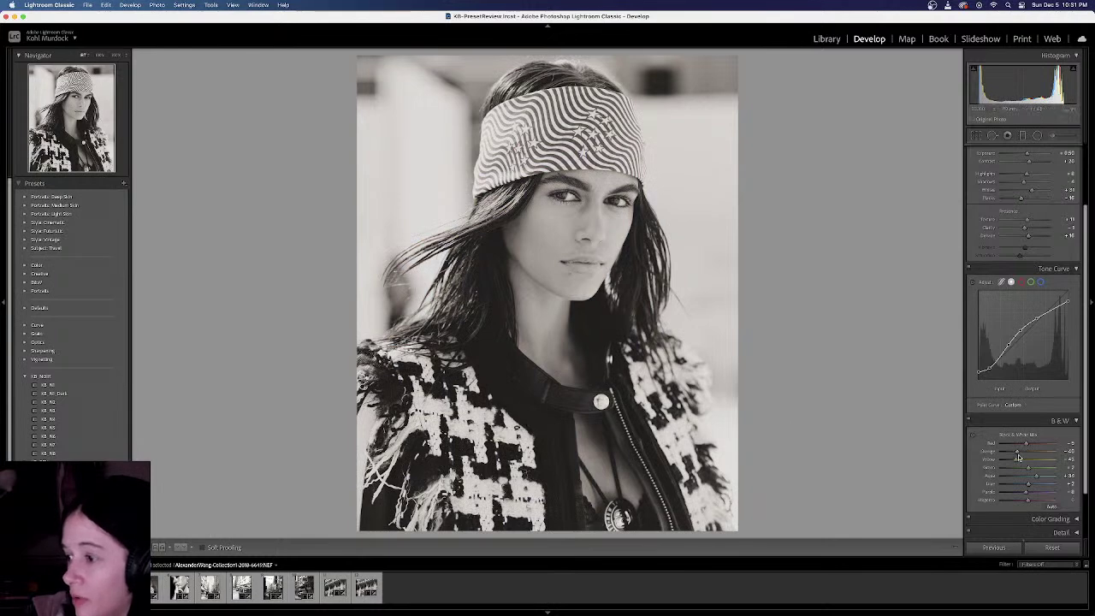
Try a strongly raised Yellow in the portrait's B&W mix, bring it back well below zero, and show the original
{"action": "left_click_drag", "start_coordinate": [1016, 461], "coordinate": [1045, 442]}
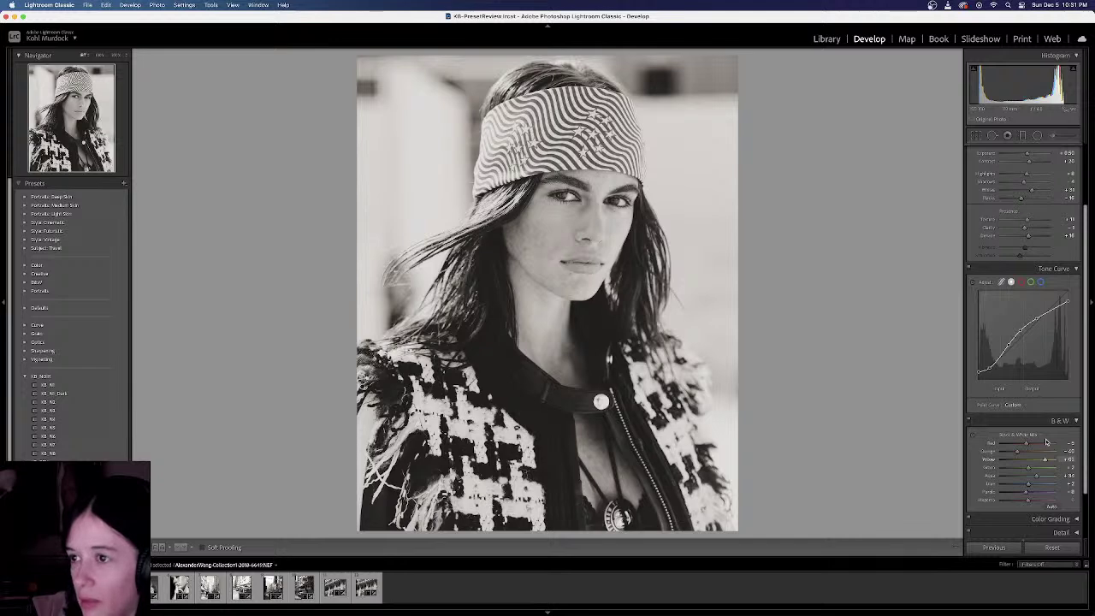
{"action": "left_click_drag", "start_coordinate": [1045, 441], "coordinate": [1015, 448]}
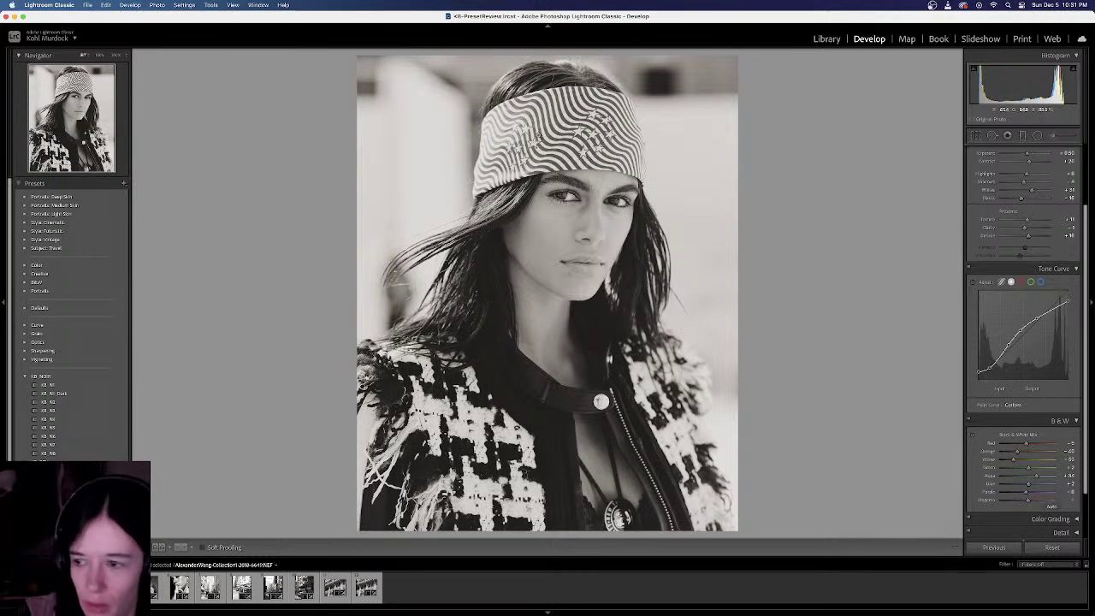
{"action": "key", "text": "backslash"}
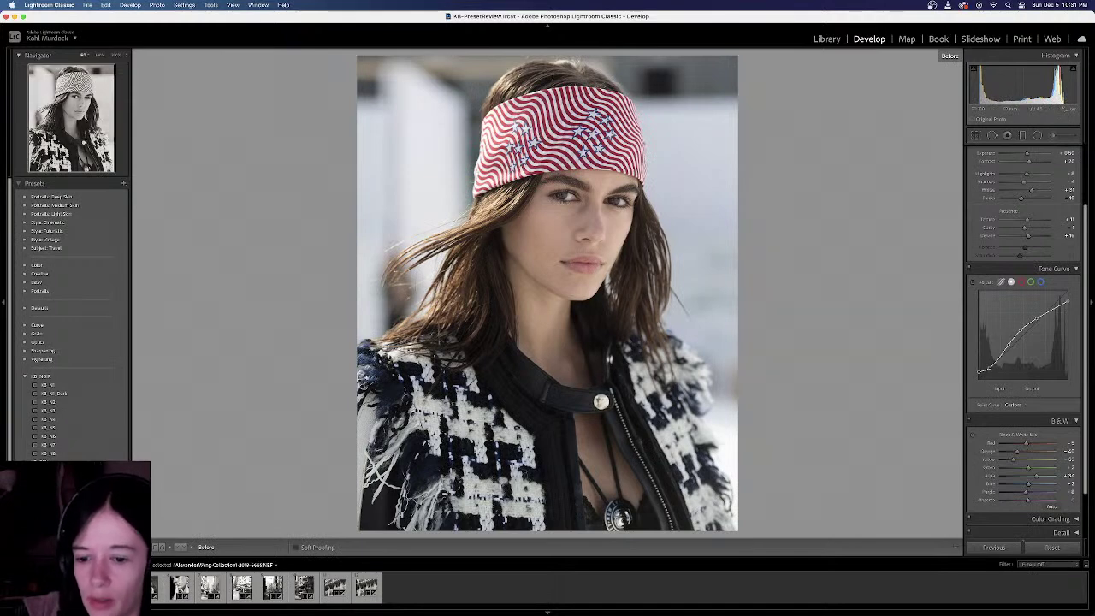
Examine the KB_N2 look on the crystal-nail portraits and the close-up taxi photo, comparing them with their originals
{"action": "key", "text": "Right"}
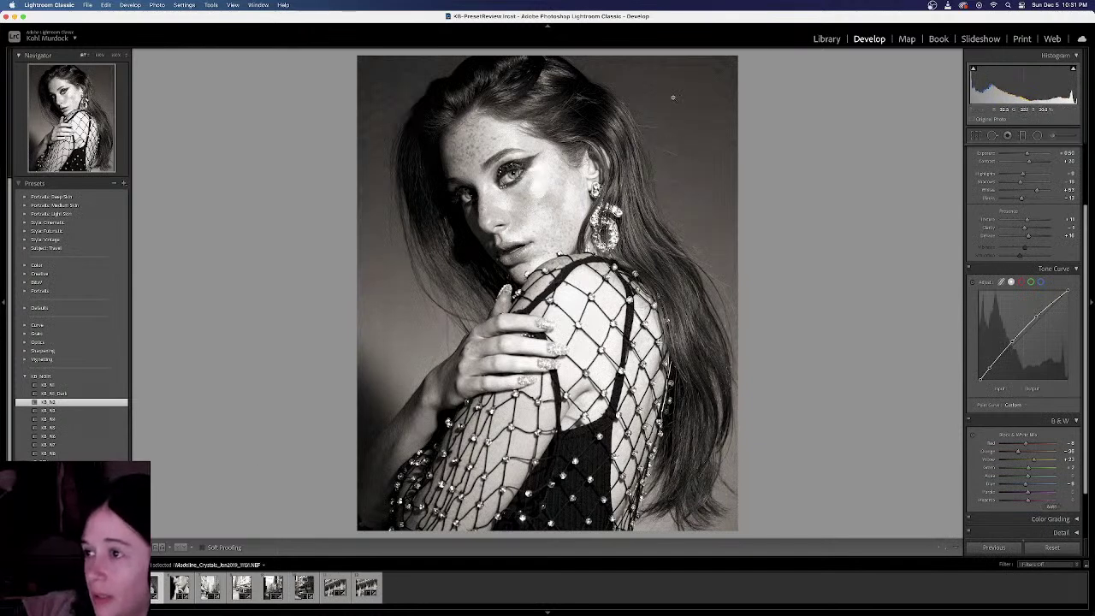
{"action": "key", "text": "Right"}
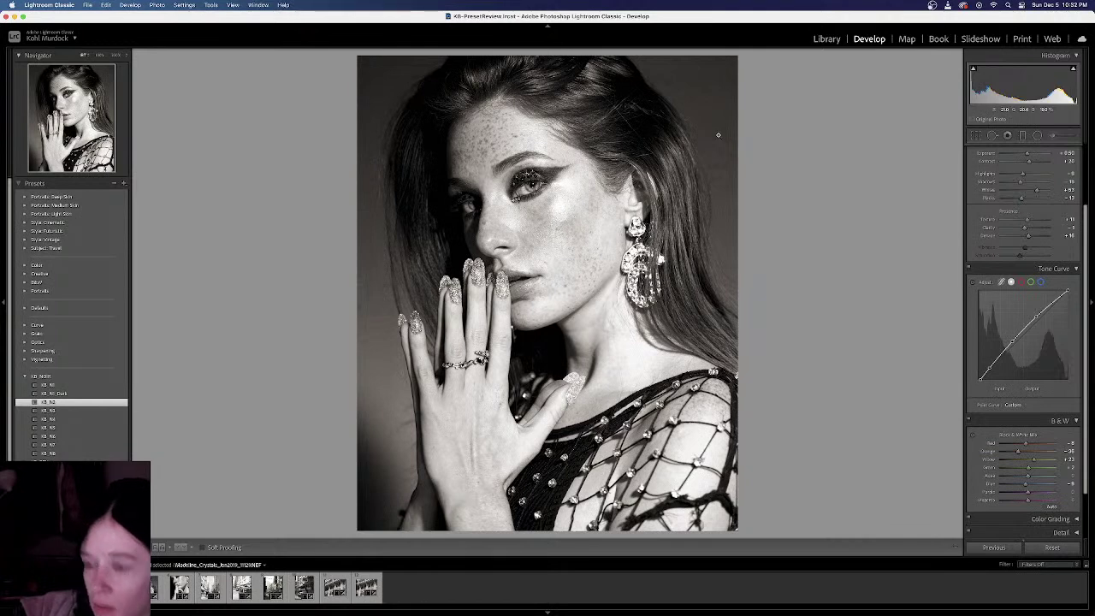
{"action": "key", "text": "backslash"}
{"action": "key", "text": "backslash"}
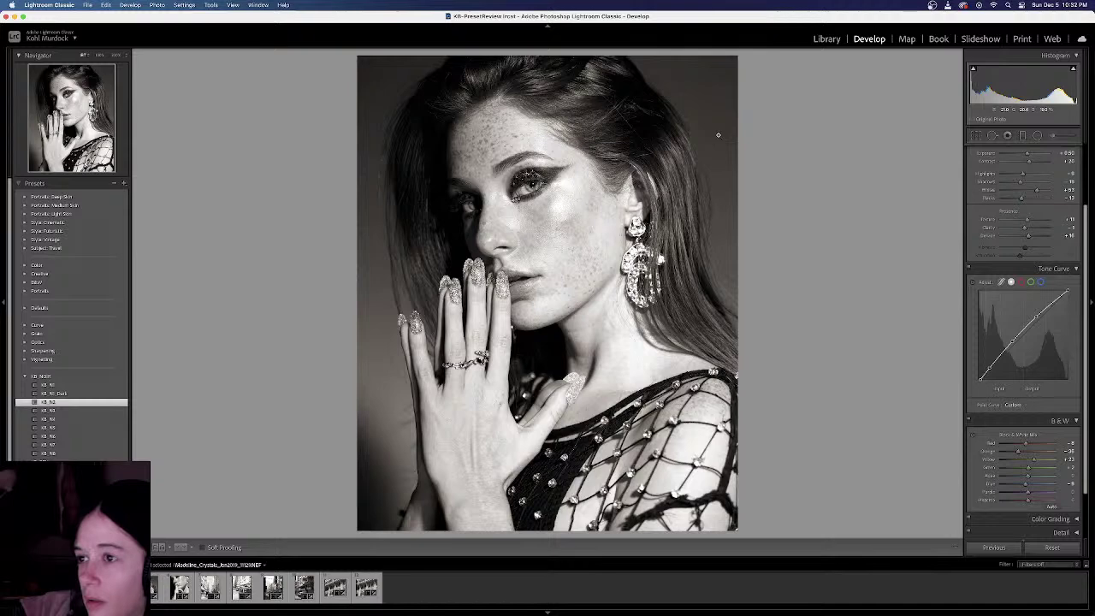
{"action": "key", "text": "backslash"}
{"action": "key", "text": "backslash"}
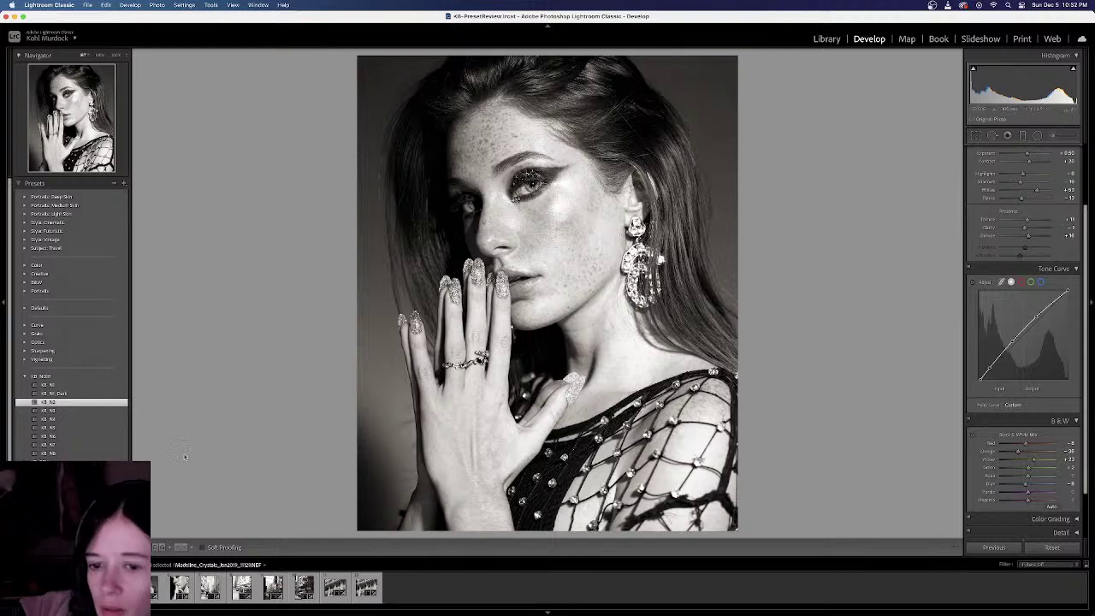
{"action": "left_click", "coordinate": [236, 587]}
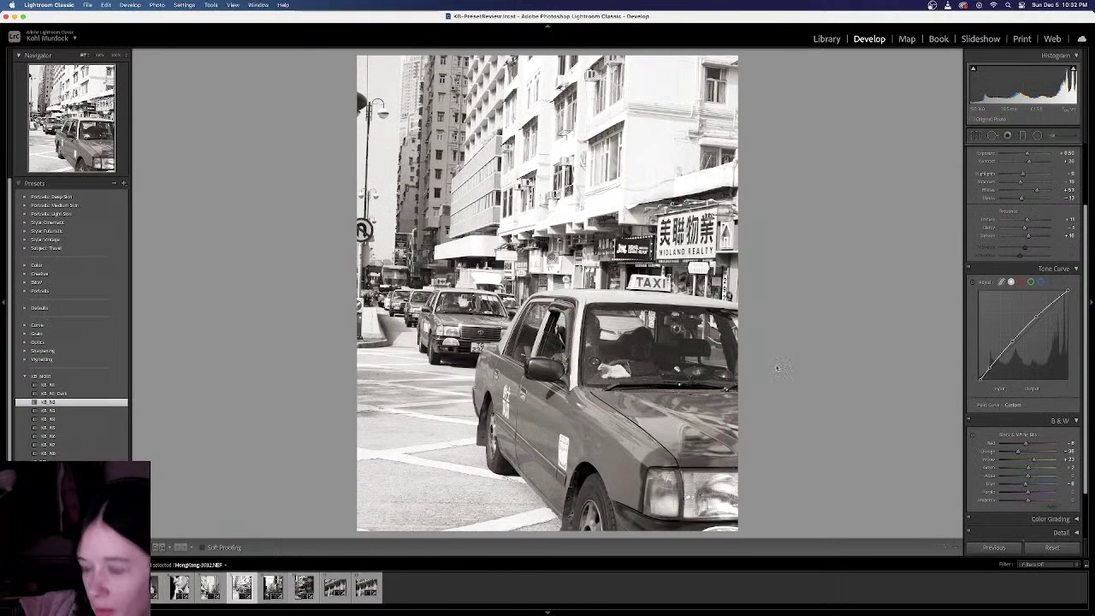
{"action": "key", "text": "backslash"}
{"action": "key", "text": "backslash"}
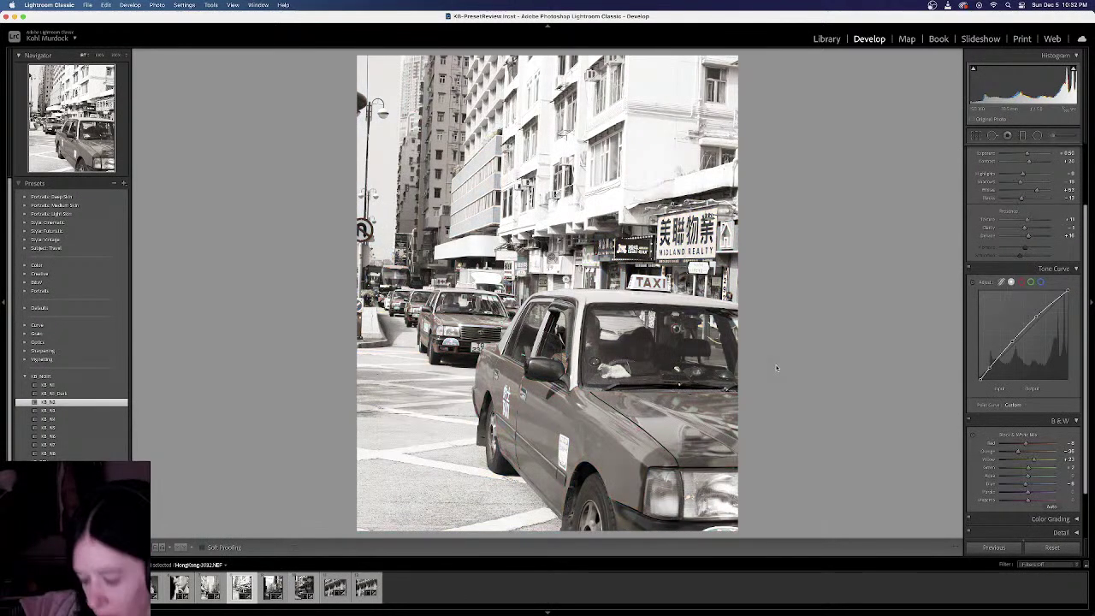
Lower the Exposure of the photo with the taxi crossing between tall buildings to -0.15
{"action": "key", "text": "Left"}
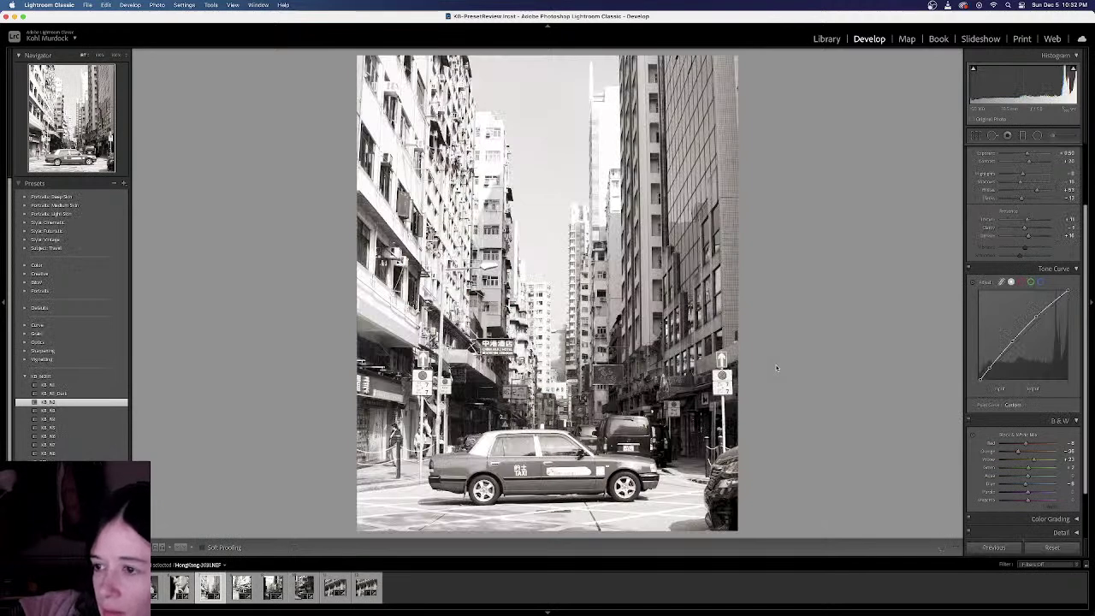
{"action": "scroll", "coordinate": [1026, 223], "scroll_direction": "up", "scroll_amount": 4}
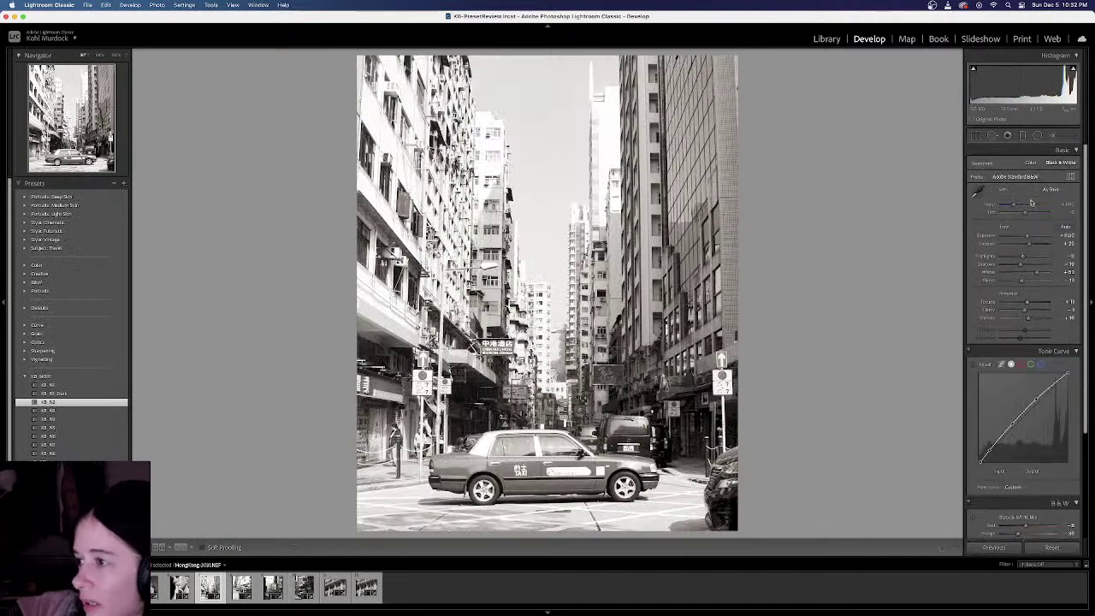
{"action": "double_click", "coordinate": [1026, 236]}
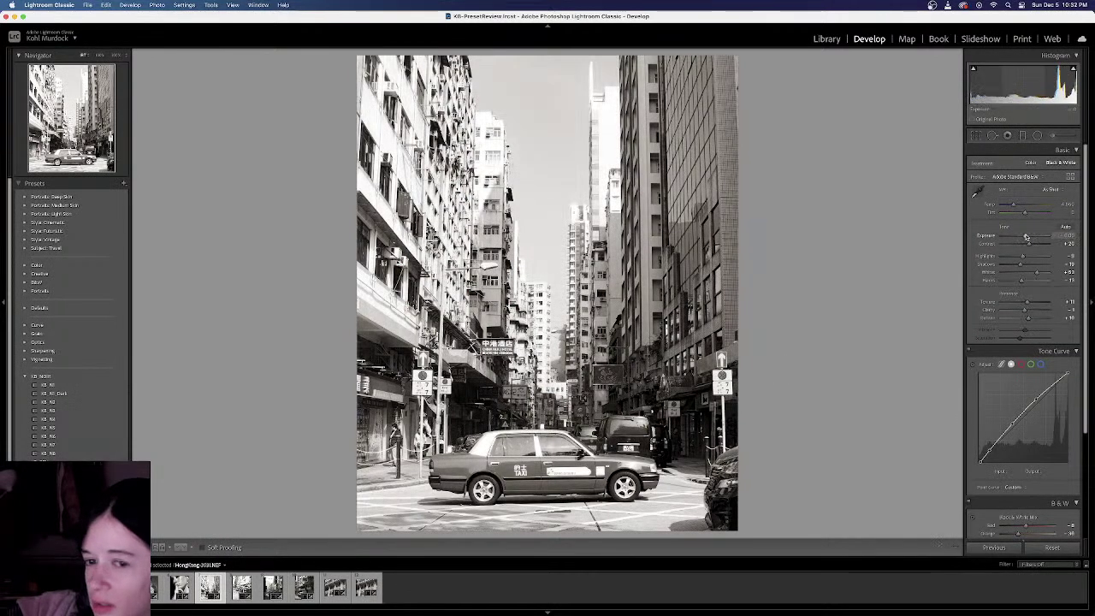
{"action": "left_click_drag", "start_coordinate": [1026, 237], "coordinate": [1024, 237]}
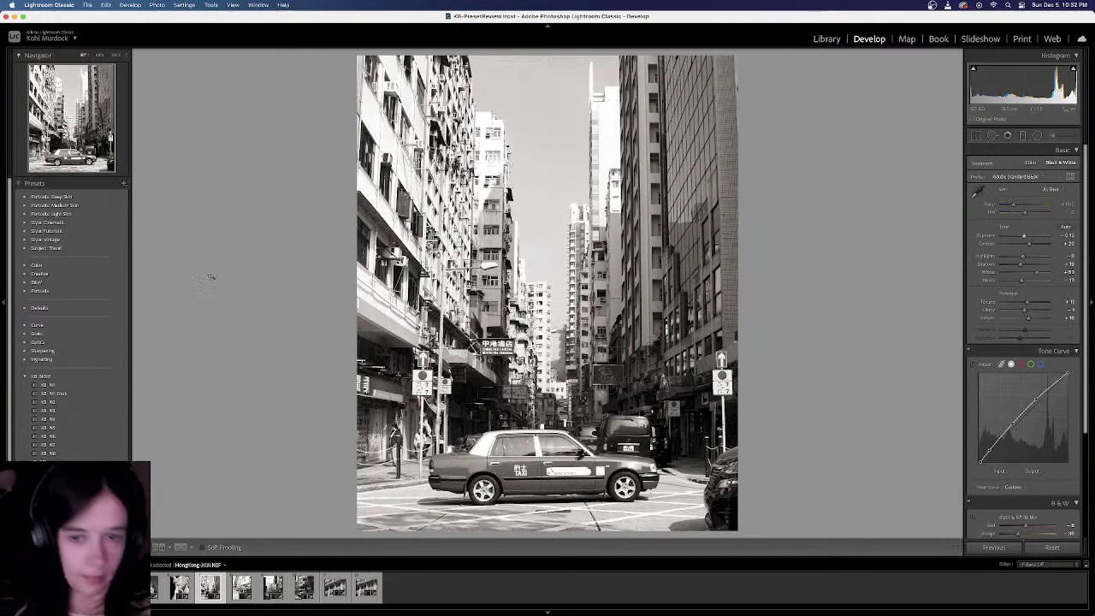
Apply the KB_N4 preset to all the photos, and open only the tweed-jacket portrait
{"action": "key", "text": "super+a"}
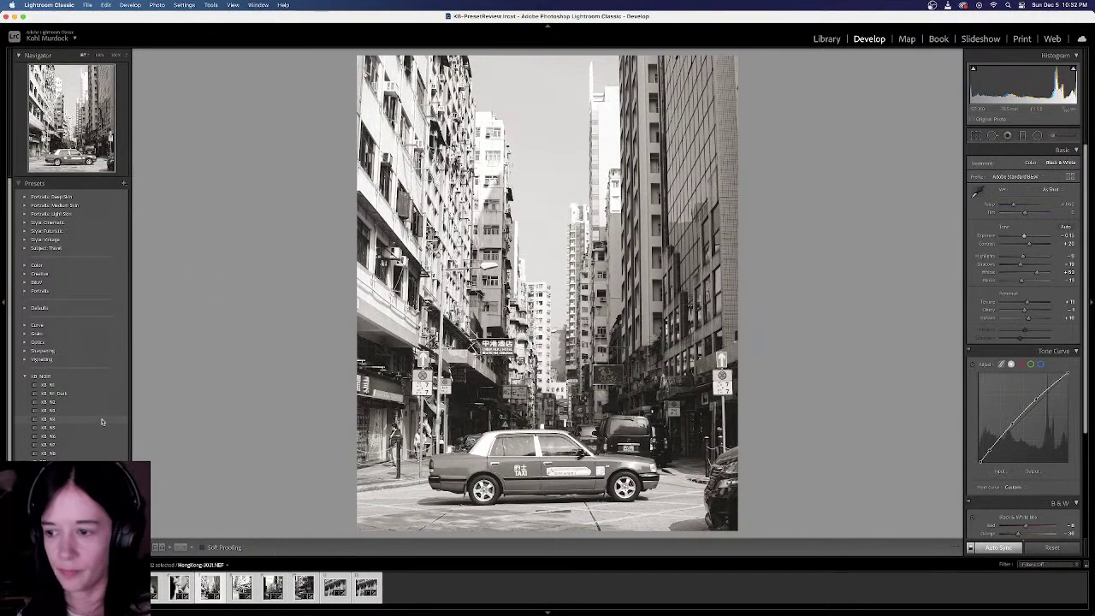
{"action": "left_click", "coordinate": [101, 421]}
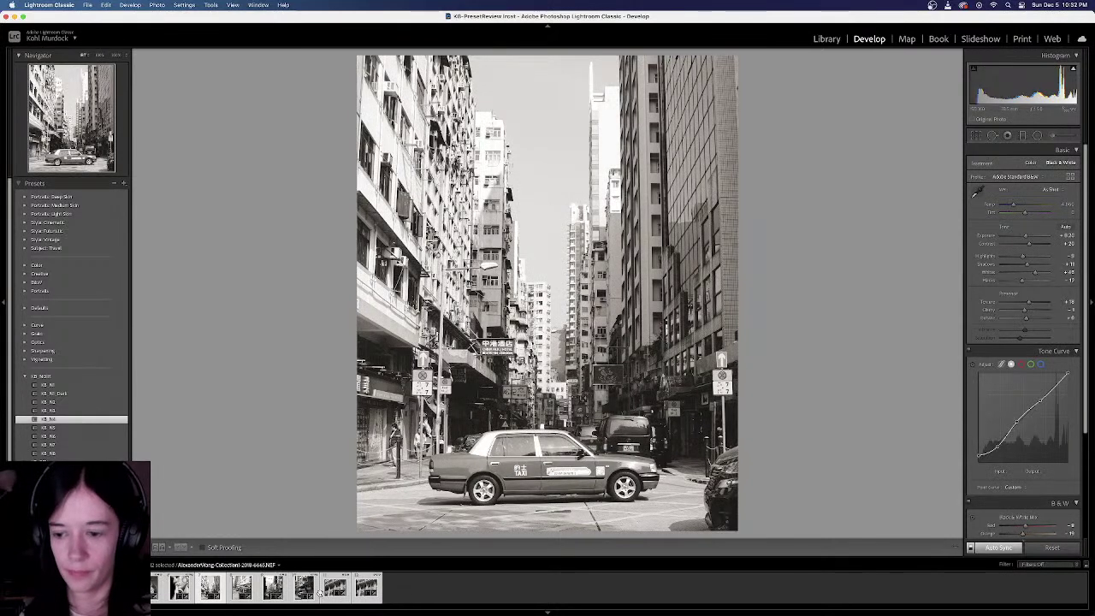
{"action": "left_click", "coordinate": [434, 590]}
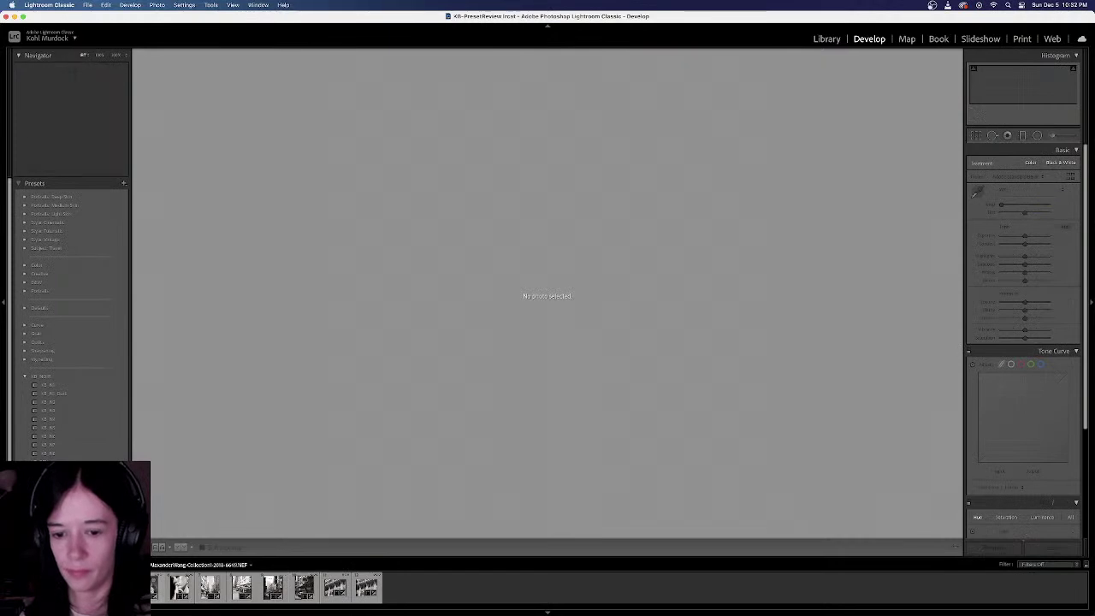
{"action": "left_click", "coordinate": [120, 588]}
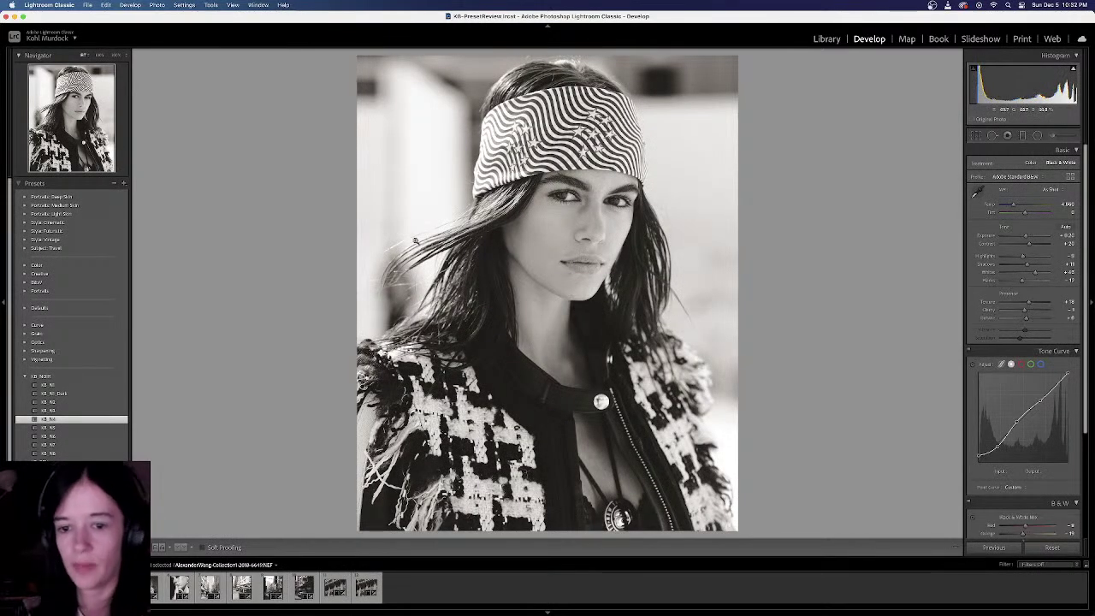
Try KB_N3 on the tweed-jacket portrait, return it to KB_N4, and look through the photo's edit history
{"action": "left_click", "coordinate": [103, 412]}
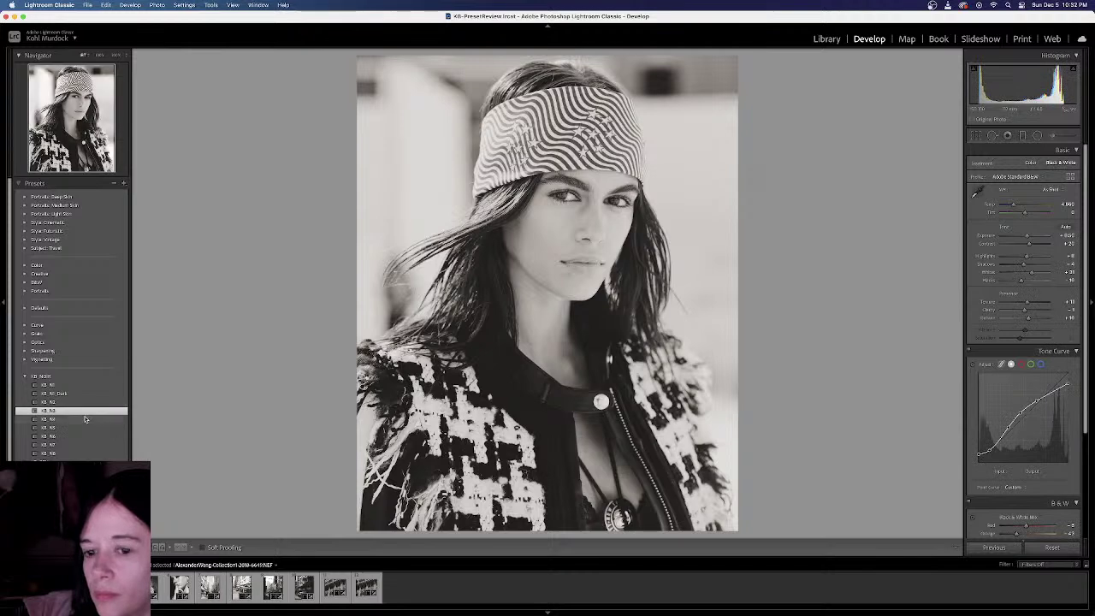
{"action": "left_click", "coordinate": [72, 421]}
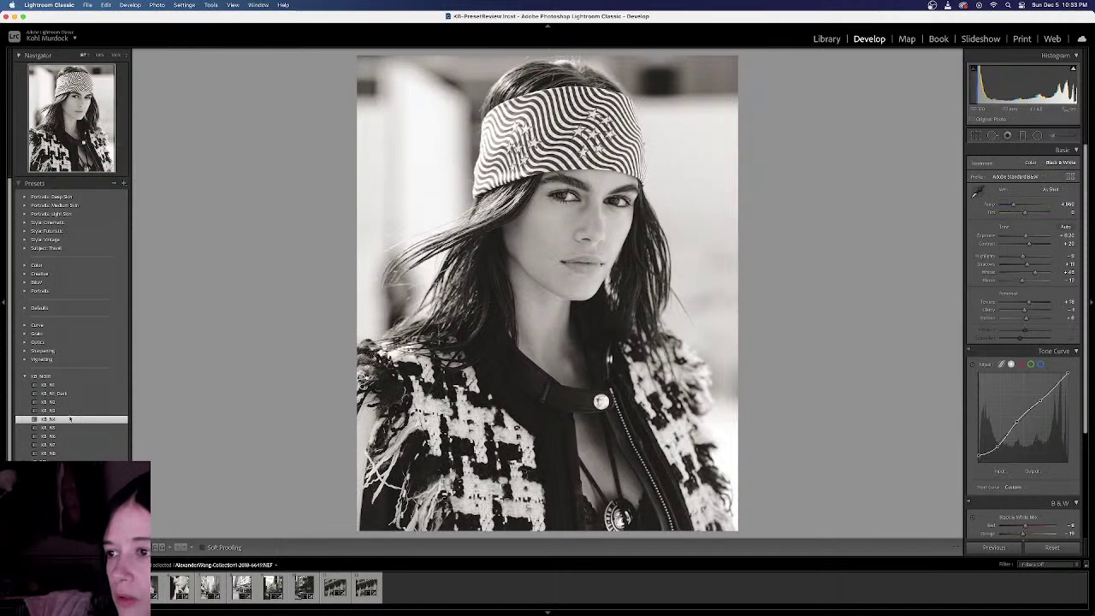
{"action": "left_click", "coordinate": [34, 183]}
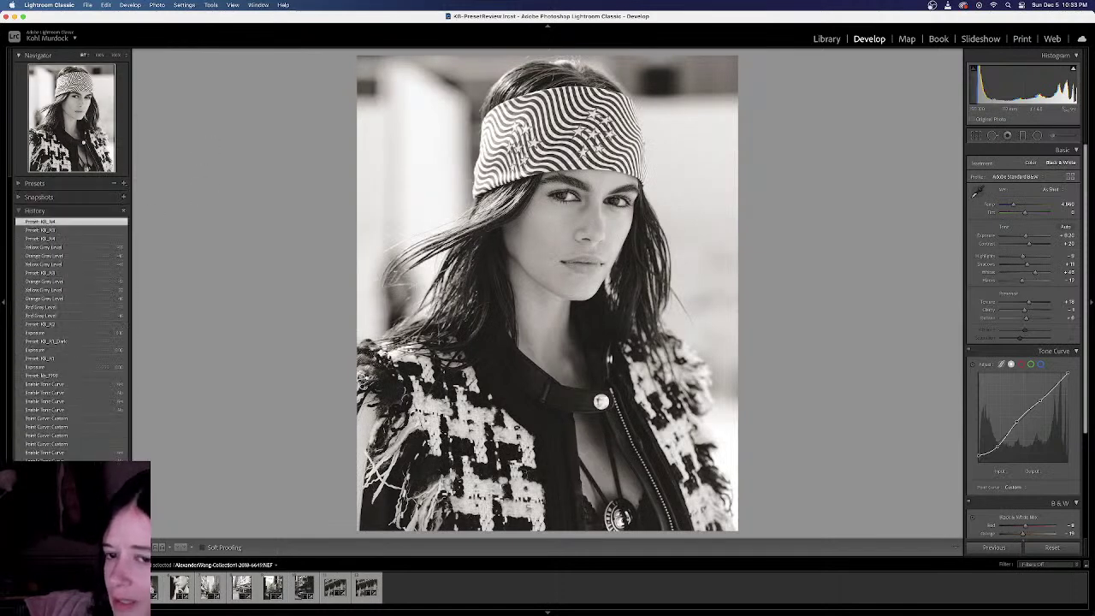
{"action": "scroll", "coordinate": [68, 409], "scroll_direction": "down", "scroll_amount": 1}
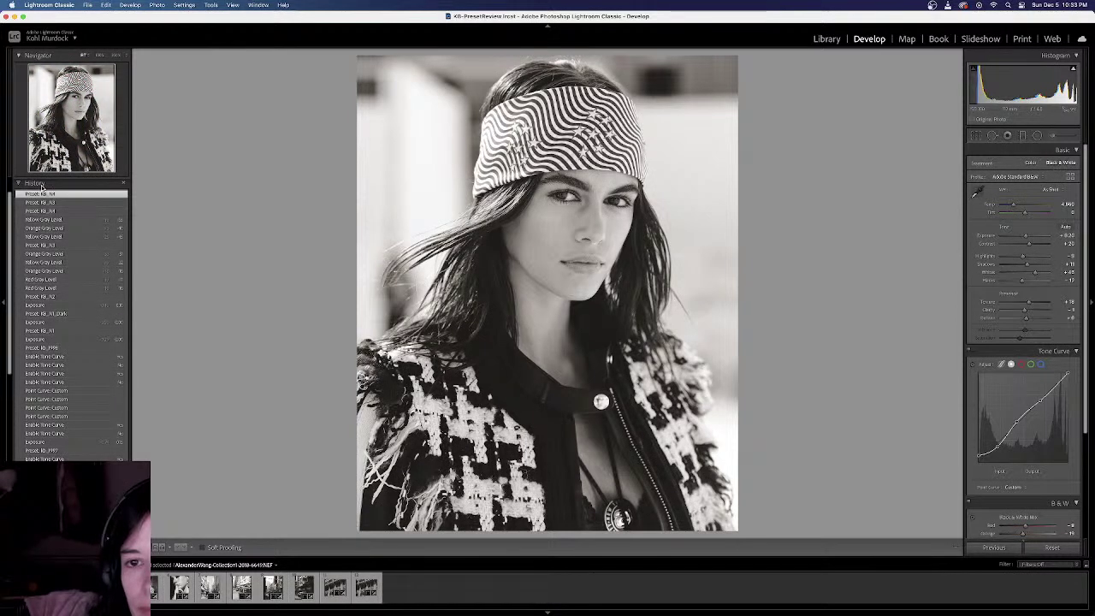
{"action": "scroll", "coordinate": [38, 184], "scroll_direction": "up", "scroll_amount": 2}
{"action": "left_click", "coordinate": [34, 210]}
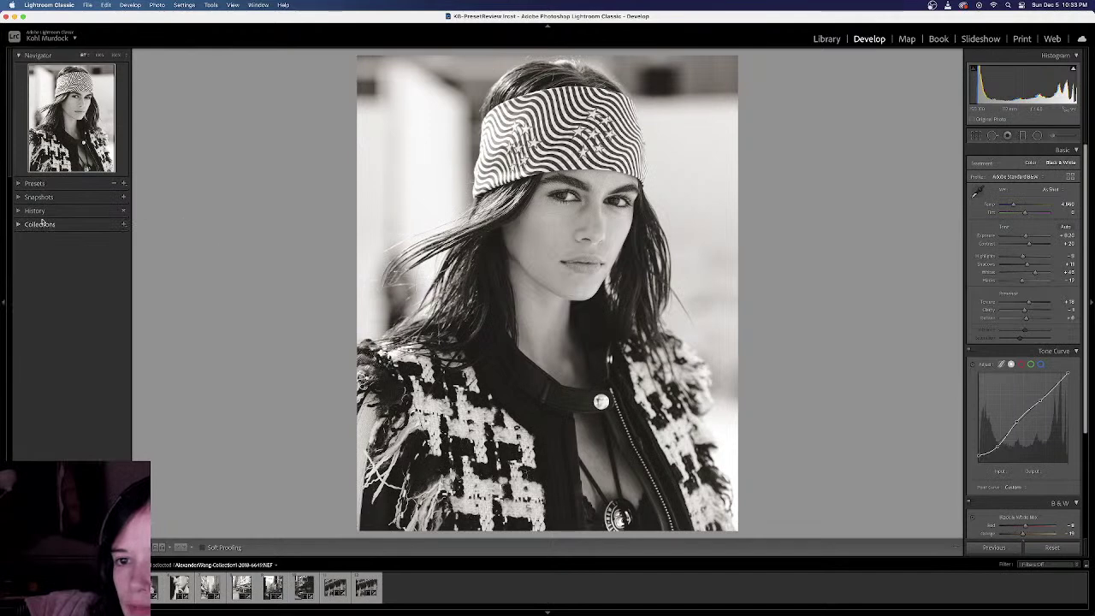
{"action": "left_click", "coordinate": [43, 183]}
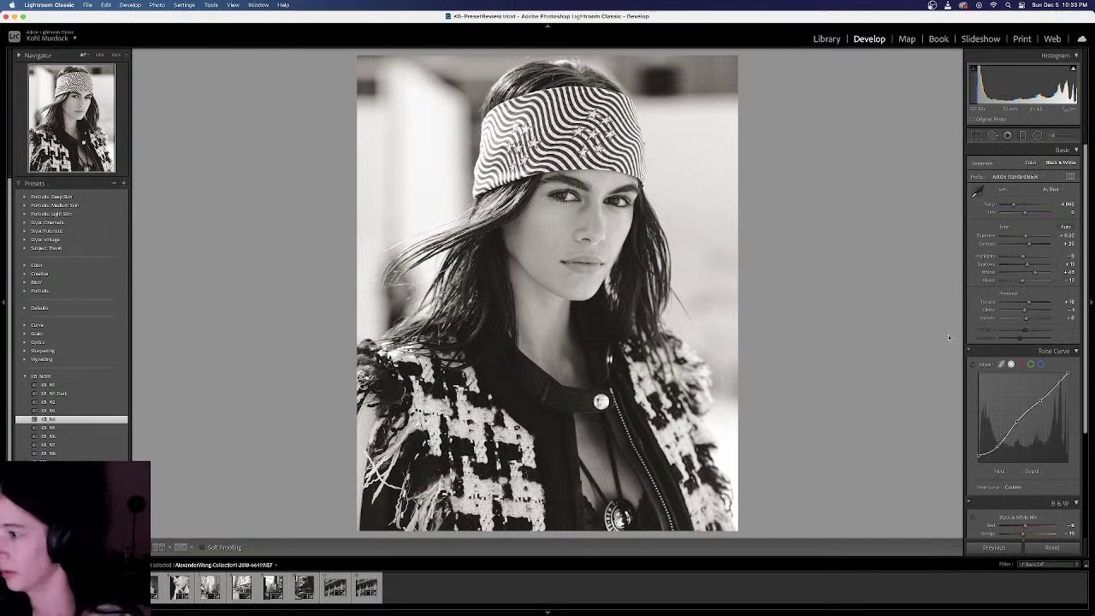
Compare the KB_N4 look on the tweed-jacket portrait with its original several times
{"action": "key", "text": "backslash"}
{"action": "key", "text": "backslash"}
{"action": "key", "text": "backslash"}
{"action": "key", "text": "backslash"}
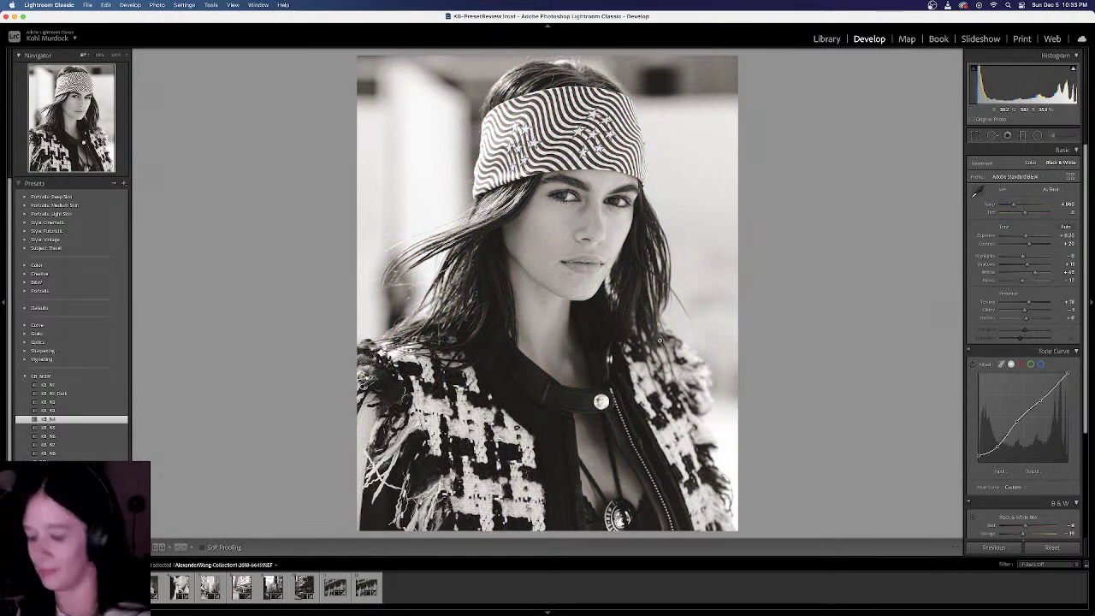
{"action": "key", "text": "backslash"}
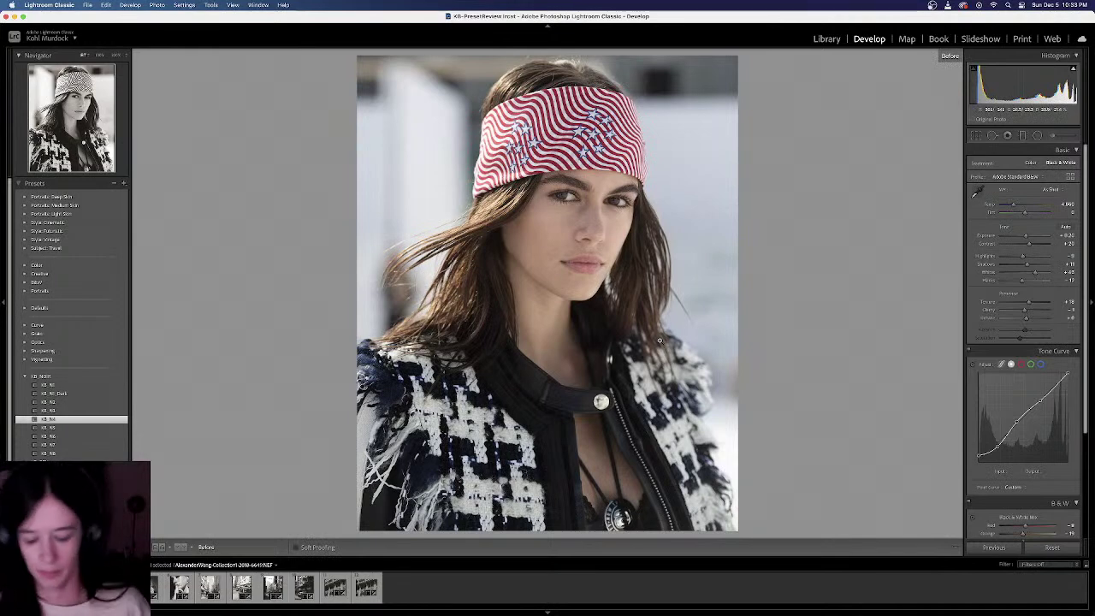
{"action": "key", "text": "backslash"}
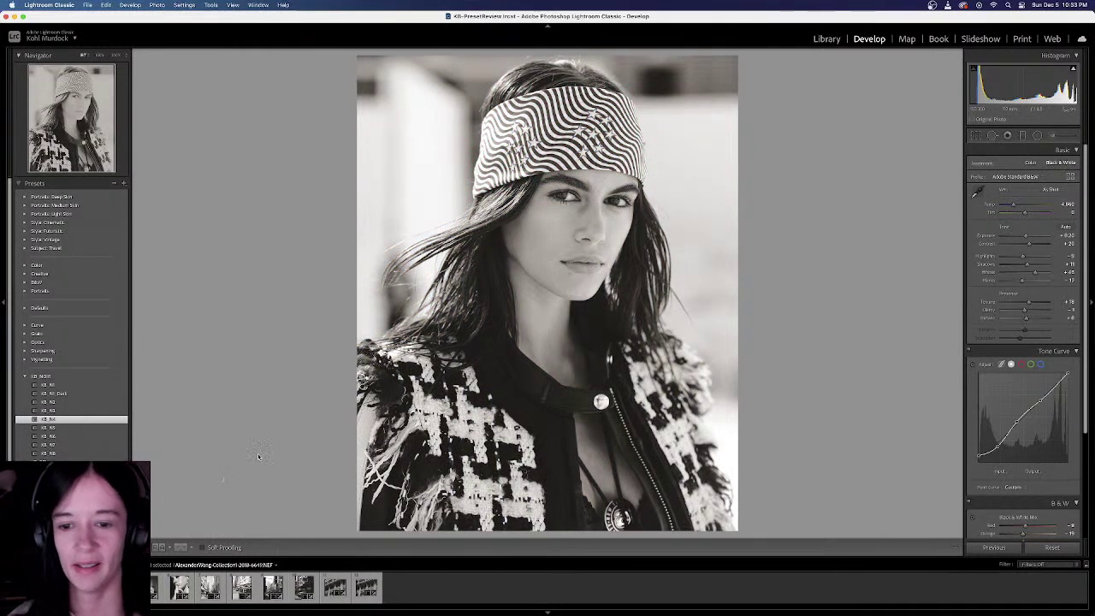
Open the portrait with the crystal nails held at the chin and compare its KB_N4 look with the original
{"action": "key", "text": "Right"}
{"action": "key", "text": "Right"}
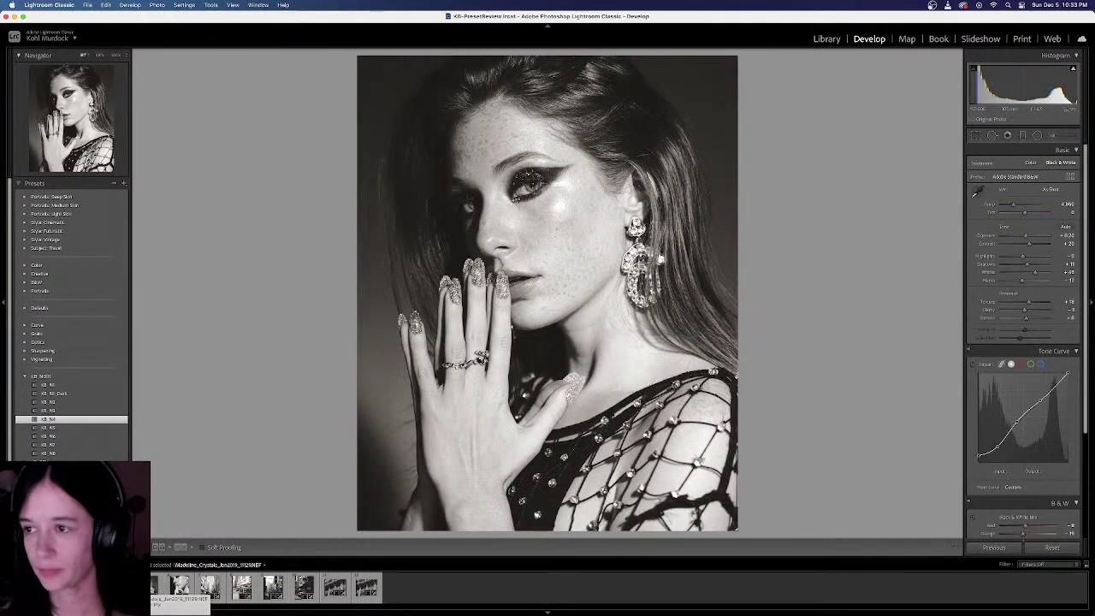
{"action": "key", "text": "backslash"}
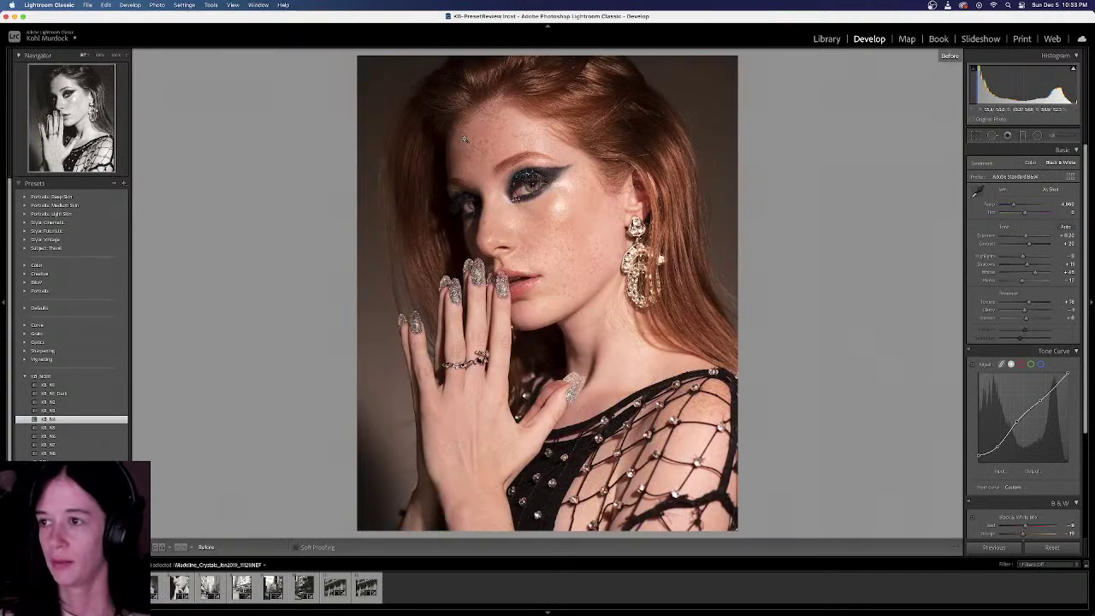
{"action": "key", "text": "backslash"}
{"action": "key", "text": "backslash"}
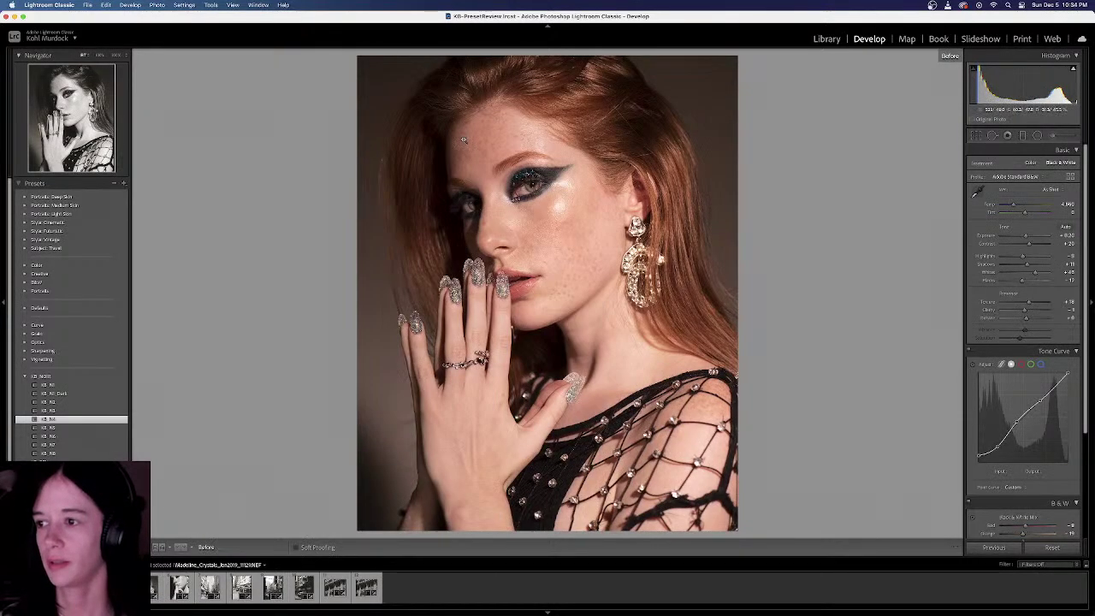
{"action": "key", "text": "backslash"}
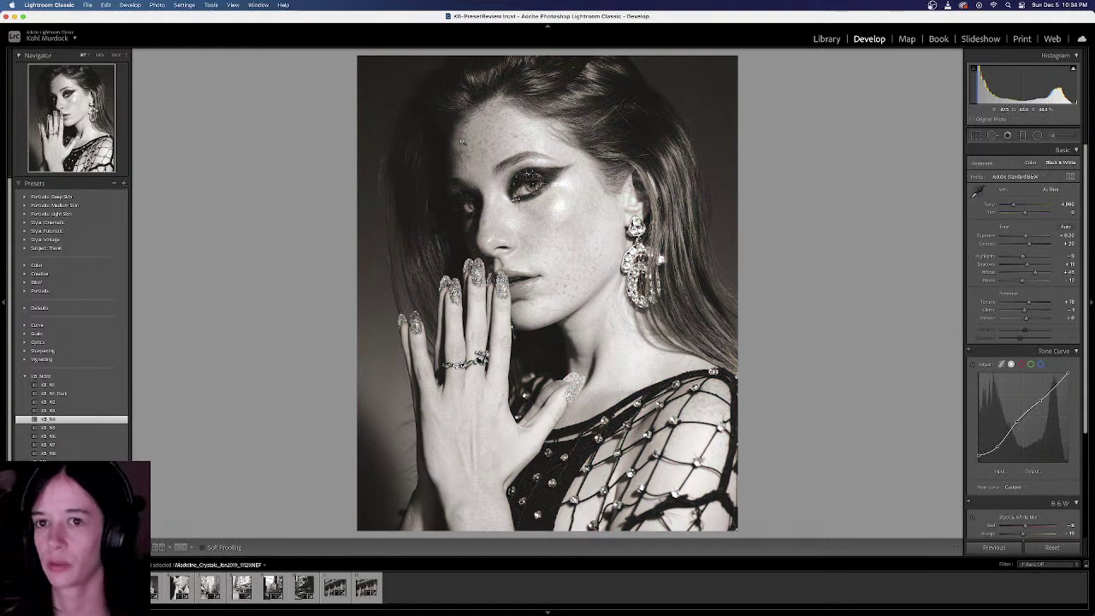
Review KB_N4 on the remaining crystal-nail portraits and compare the photo of the taxi between tall buildings with its original
{"action": "key", "text": "Right"}
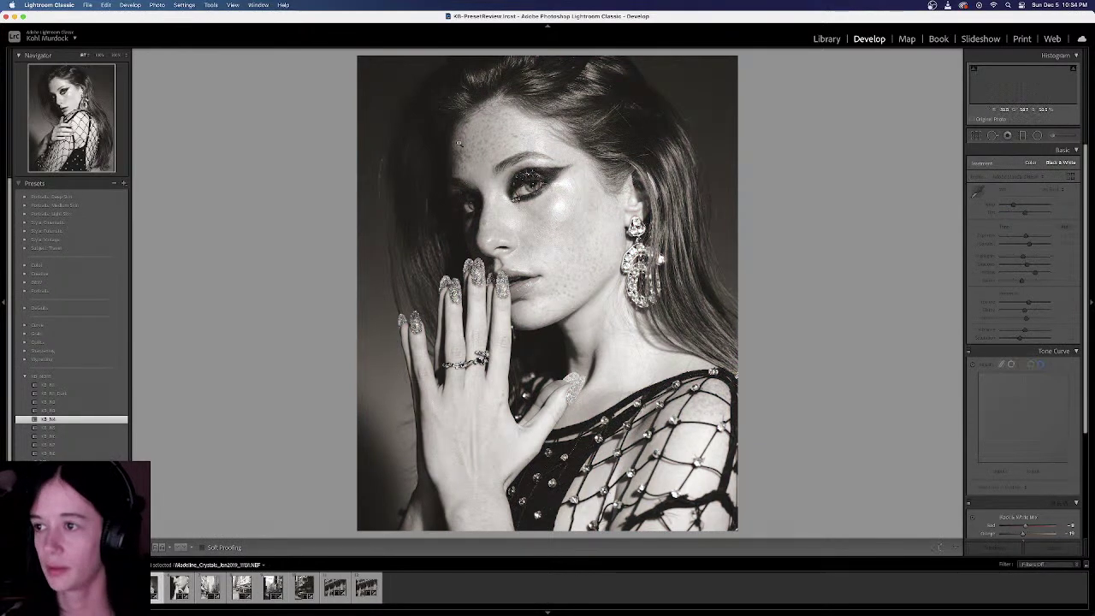
{"action": "key", "text": "Right"}
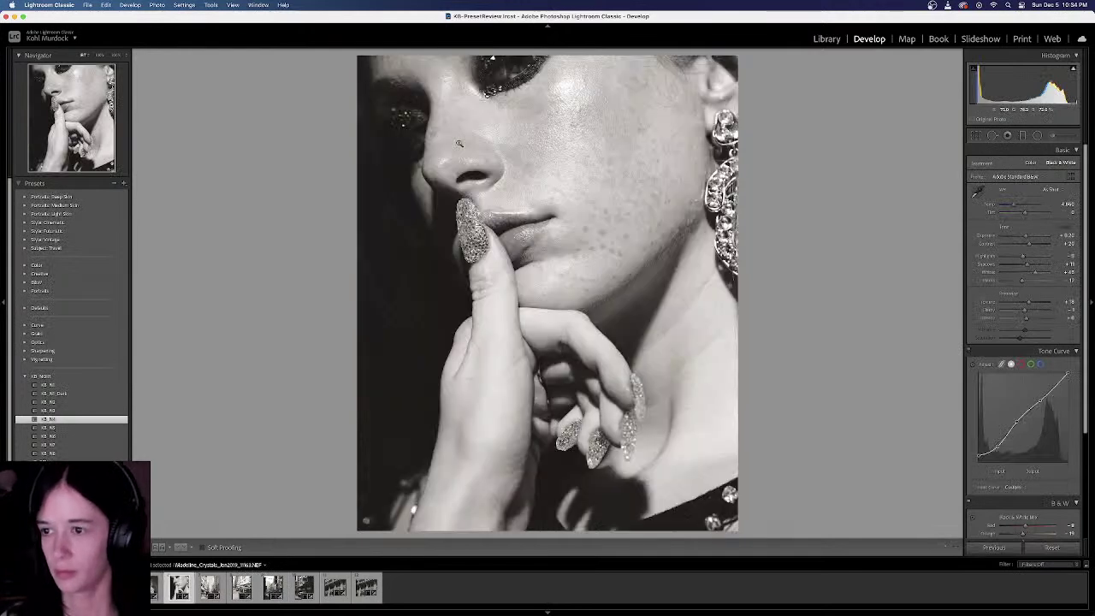
{"action": "key", "text": "Right"}
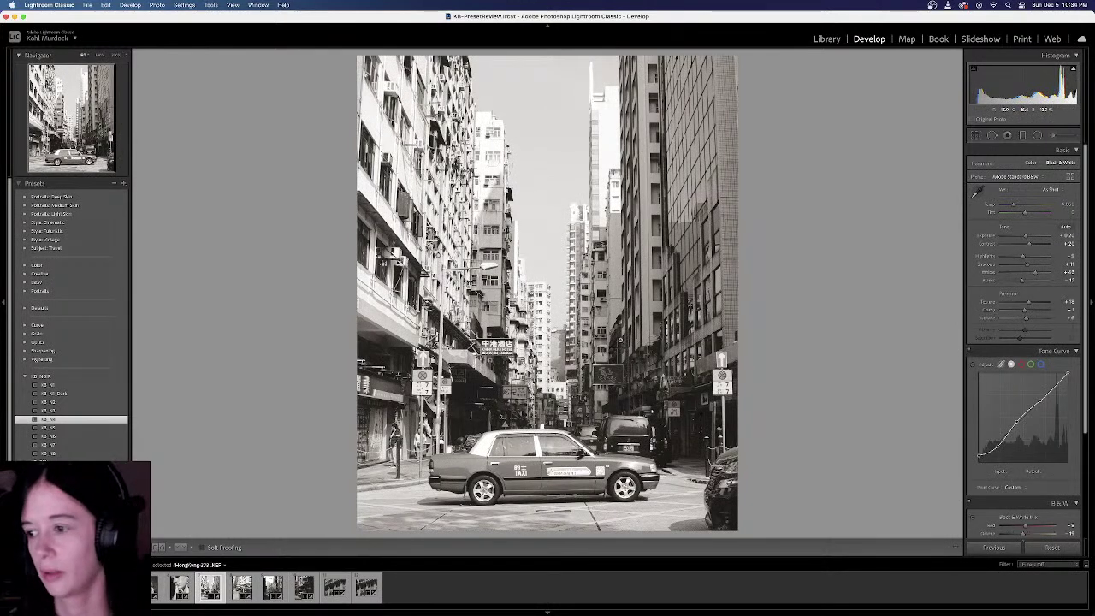
{"action": "key", "text": "backslash"}
{"action": "key", "text": "backslash"}
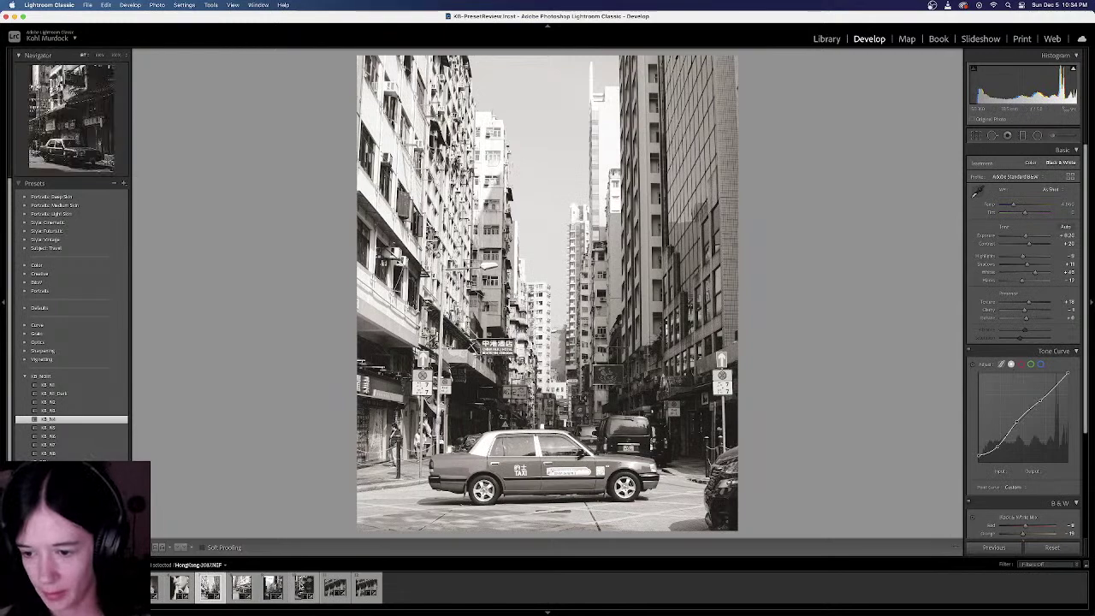
Compare KB_N4 on the close-up photo of the parked taxi with its original, keeping the photo in the catalog
{"action": "left_click", "coordinate": [300, 584]}
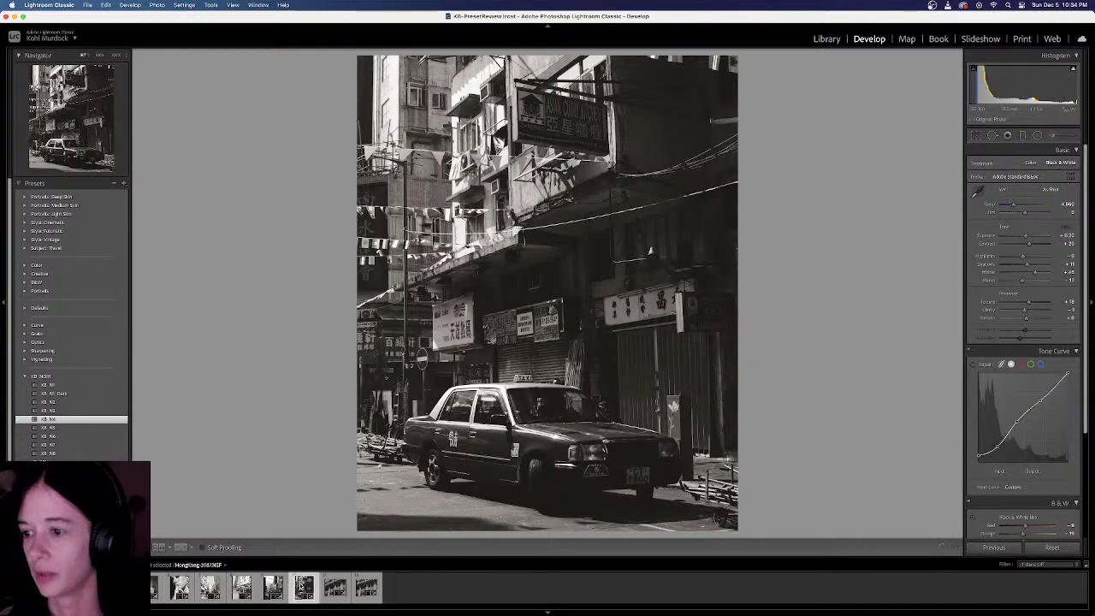
{"action": "key", "text": "backslash"}
{"action": "key", "text": "Delete"}
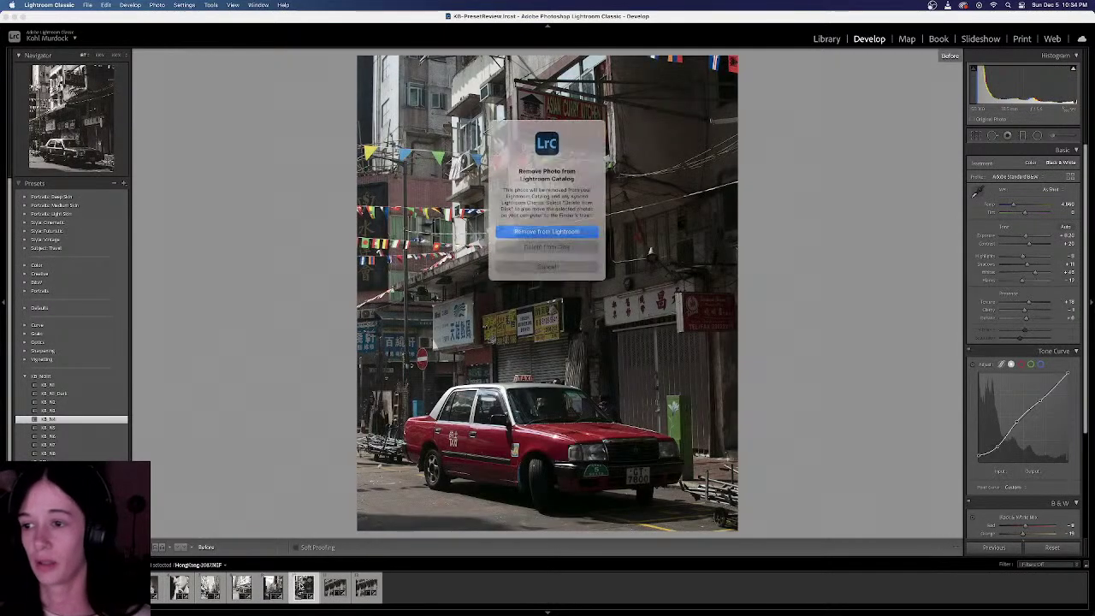
{"action": "key", "text": "Escape"}
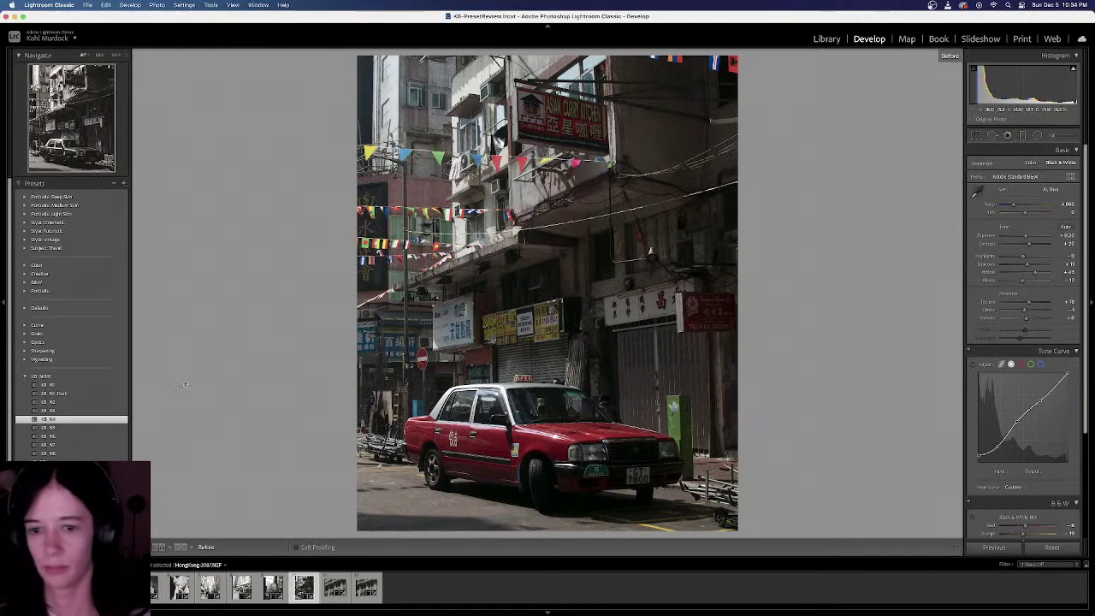
{"action": "key", "text": "backslash"}
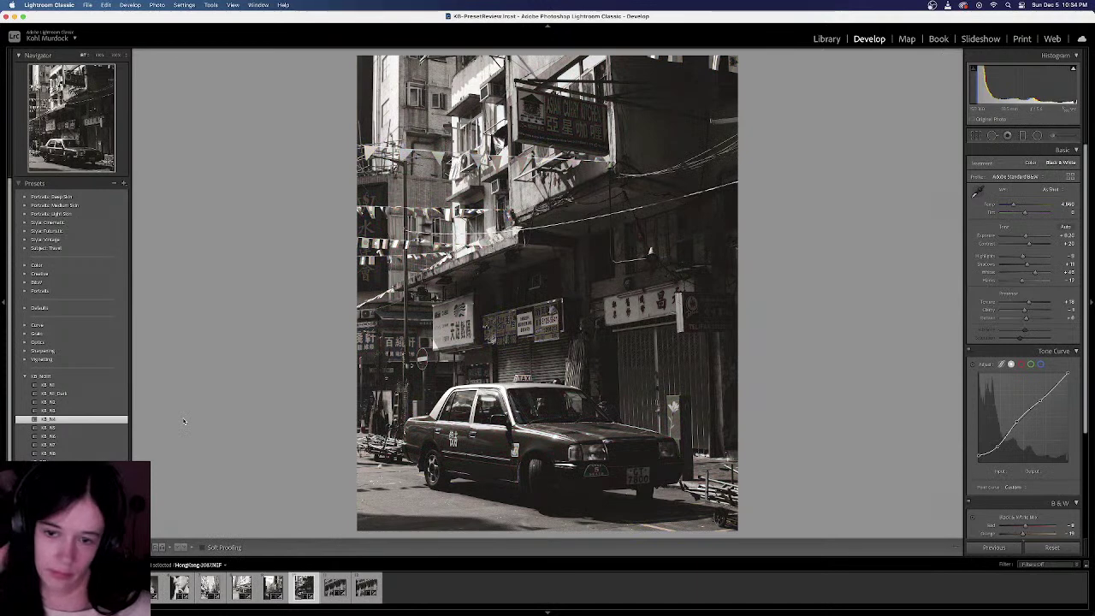
Undo the quick collection change, apply KB_N4 to all the photos again, and open only the tweed-jacket portrait
{"action": "key", "text": "super+a"}
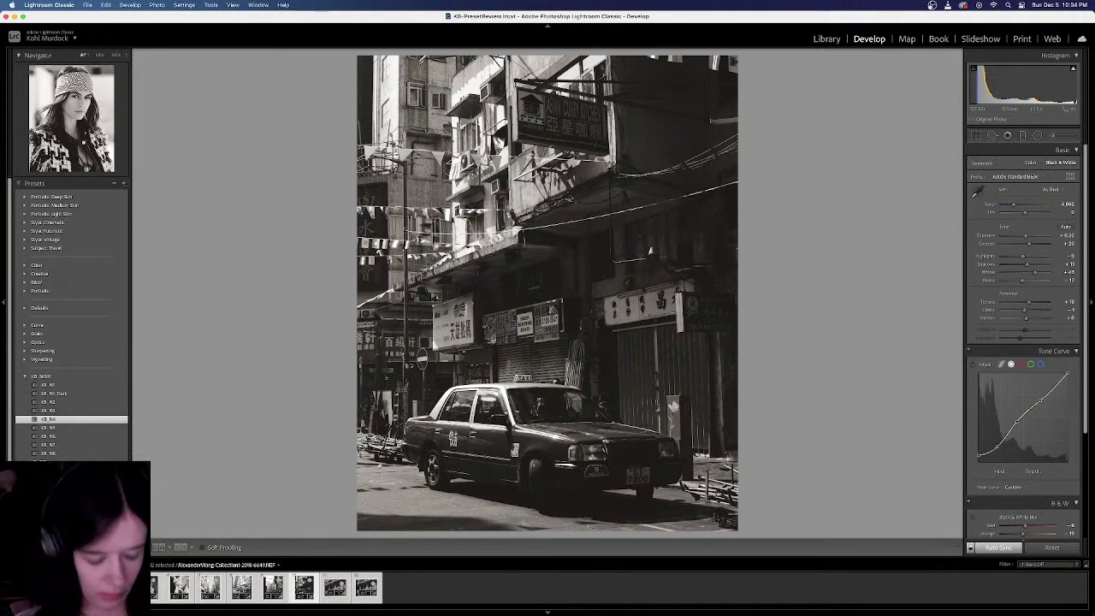
{"action": "key", "text": "super+z"}
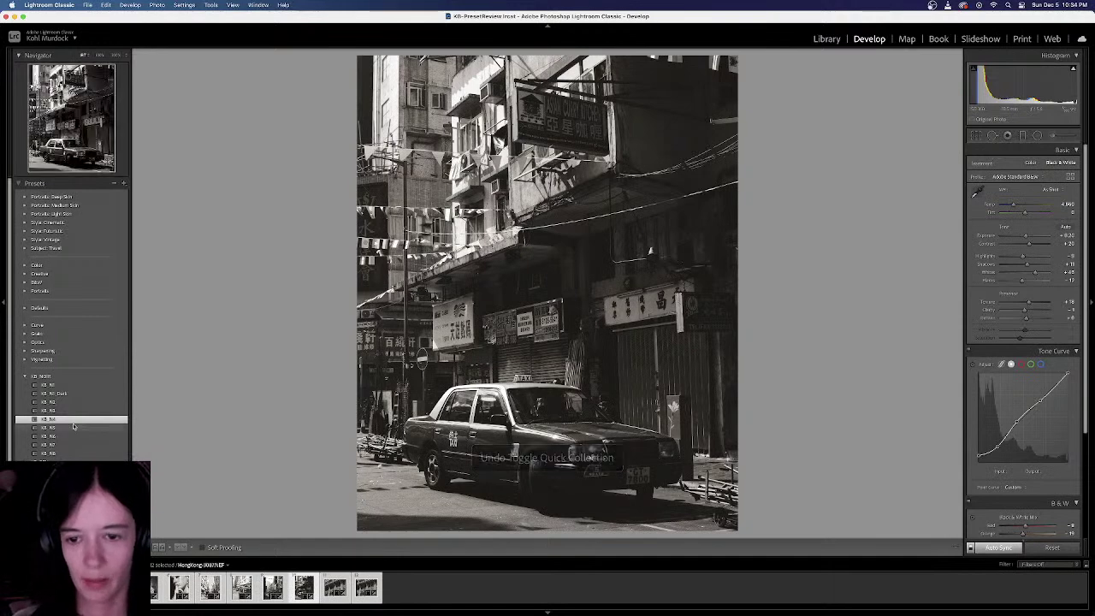
{"action": "left_click", "coordinate": [73, 422]}
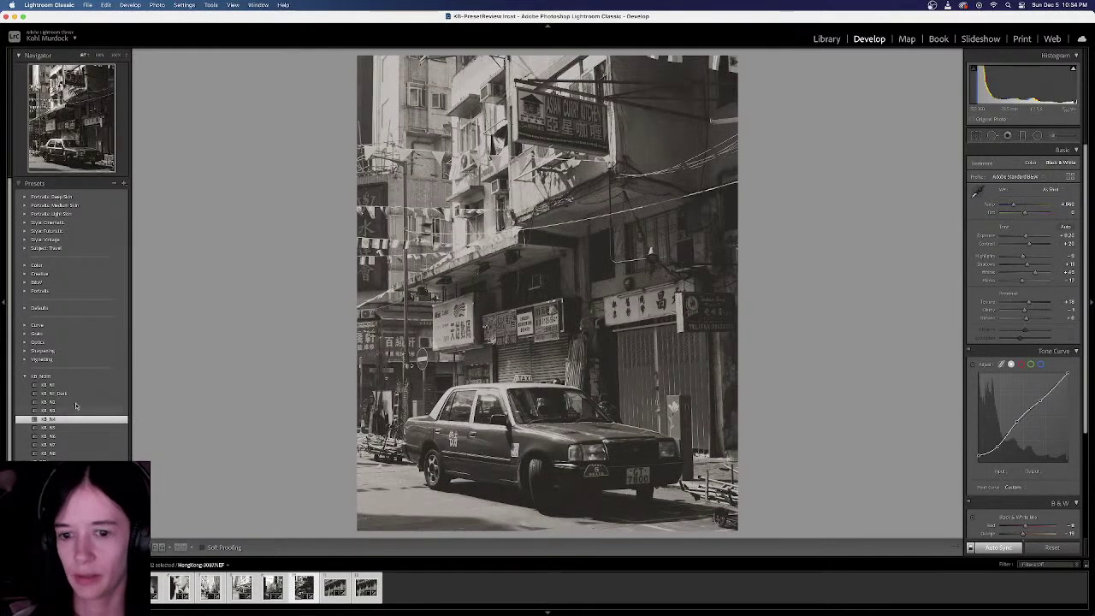
{"action": "left_click", "coordinate": [456, 581]}
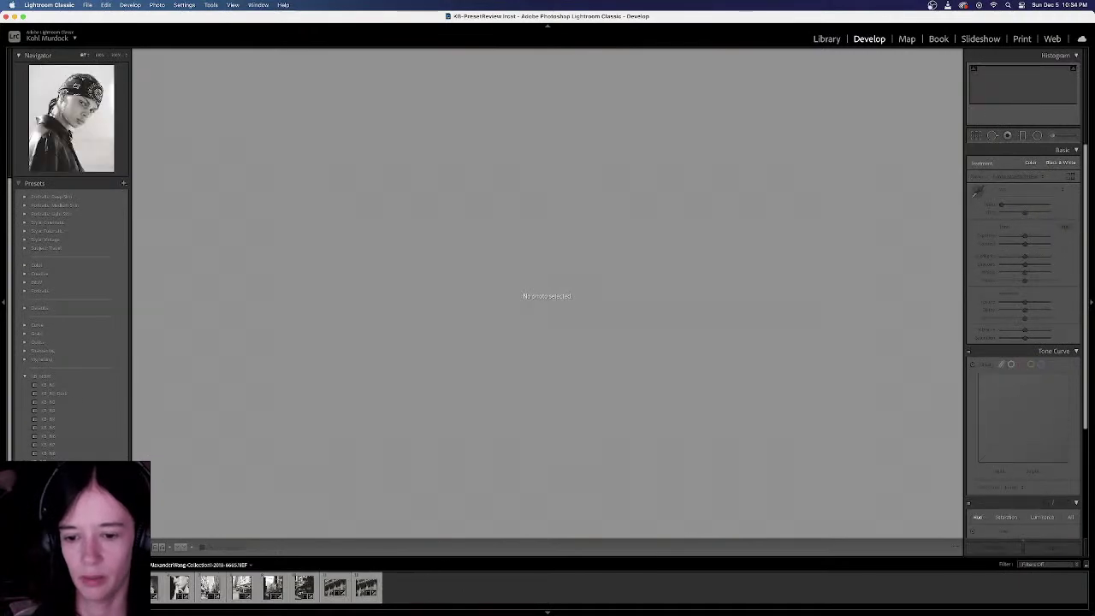
{"action": "left_click", "coordinate": [48, 419]}
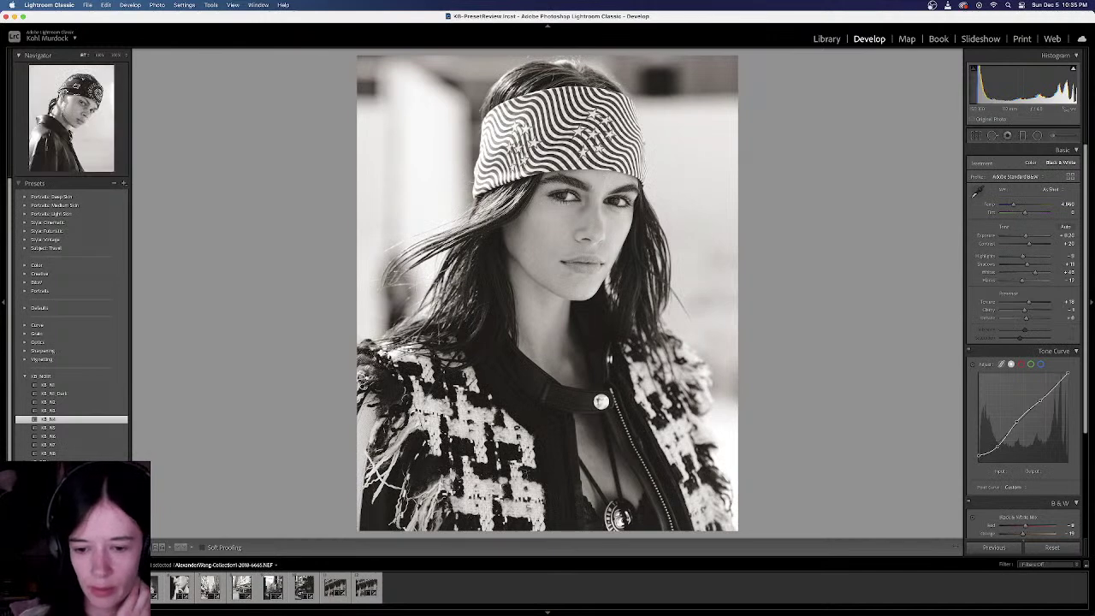
Apply the KB_N7 preset to the portrait with the dark bandana and lower its Exposure to slightly below zero
{"action": "key", "text": "Right"}
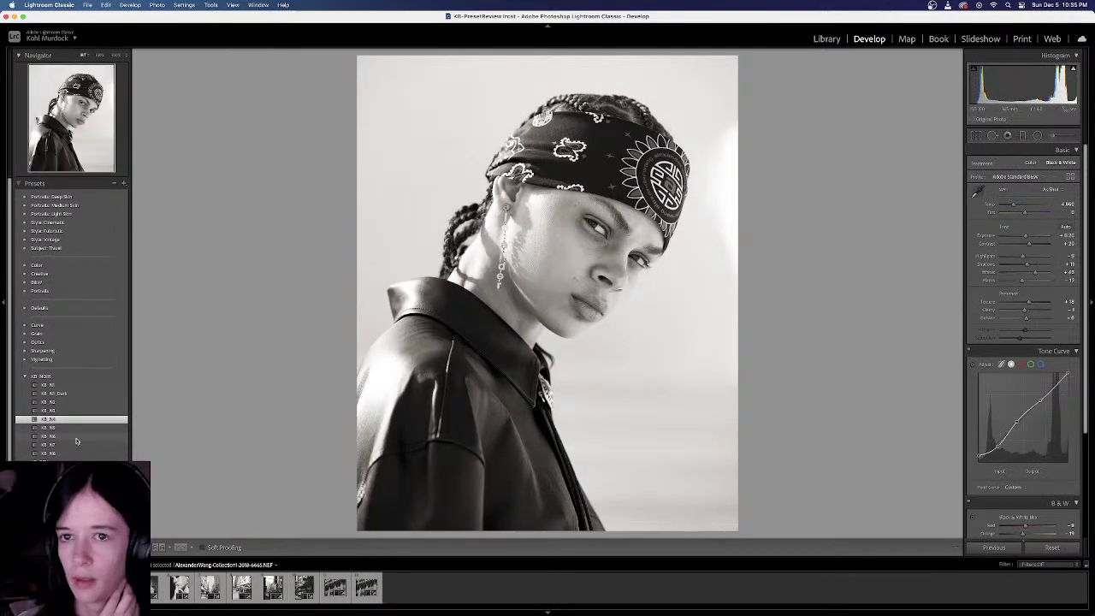
{"action": "left_click", "coordinate": [75, 446]}
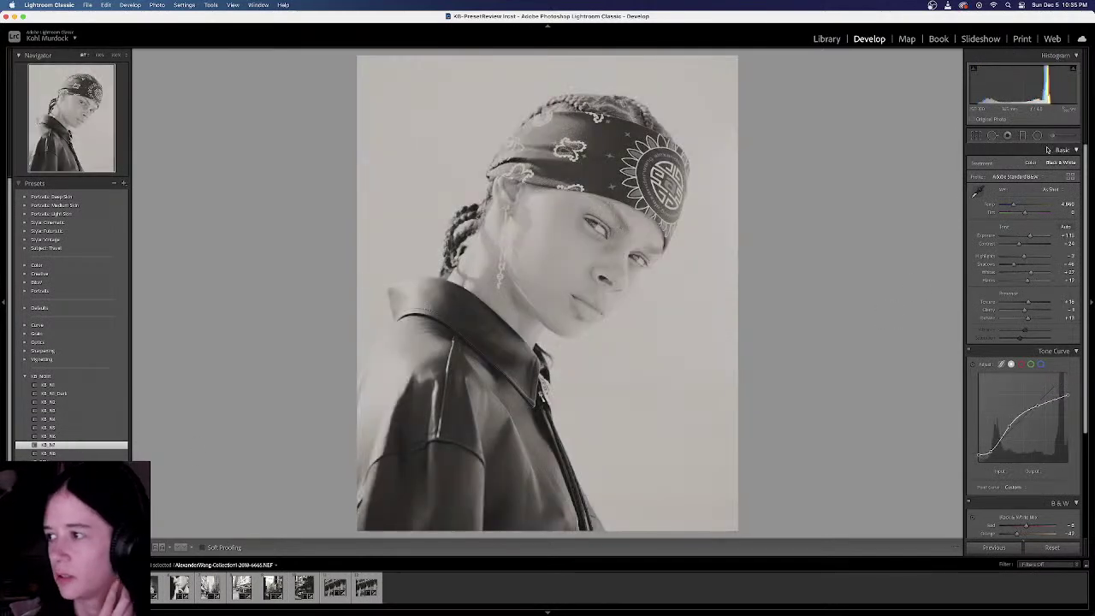
{"action": "left_click_drag", "start_coordinate": [1029, 238], "coordinate": [1025, 238]}
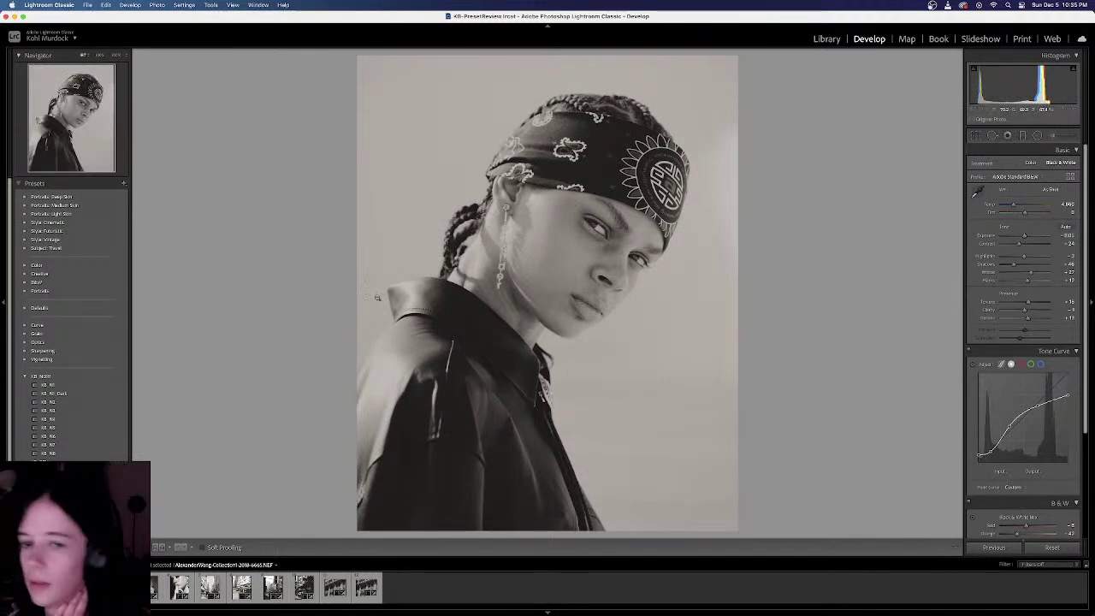
Preview other KB_NOIR presets on the bandana portrait and compare it with the B&W and Tone Curve adjustments switched off and on
{"action": "left_click", "coordinate": [69, 411]}
{"action": "left_click", "coordinate": [66, 417]}
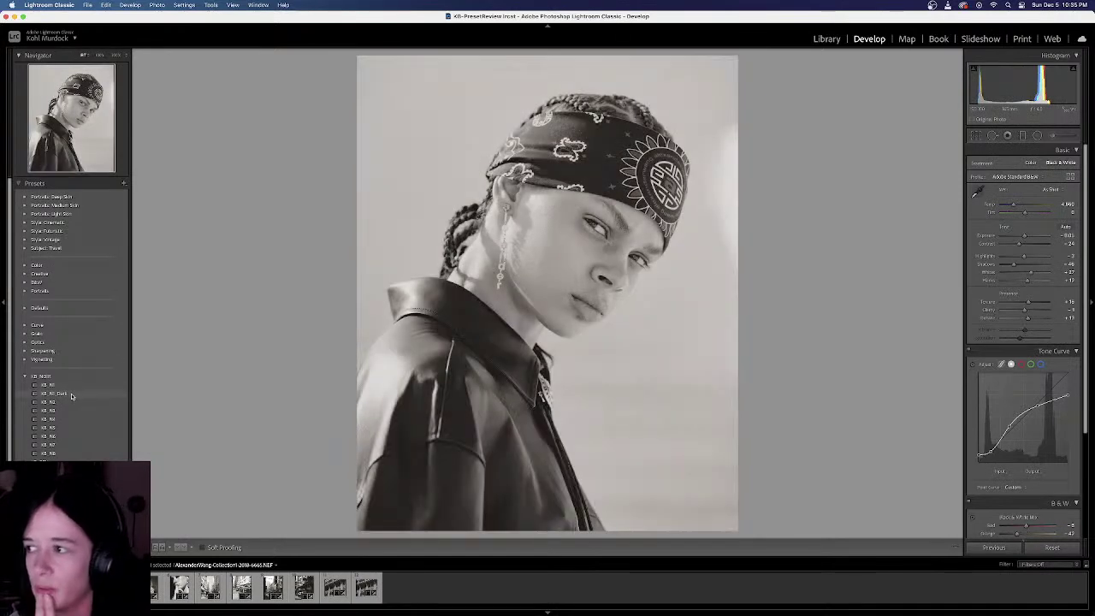
{"action": "scroll", "coordinate": [970, 462], "scroll_direction": "down", "scroll_amount": 5}
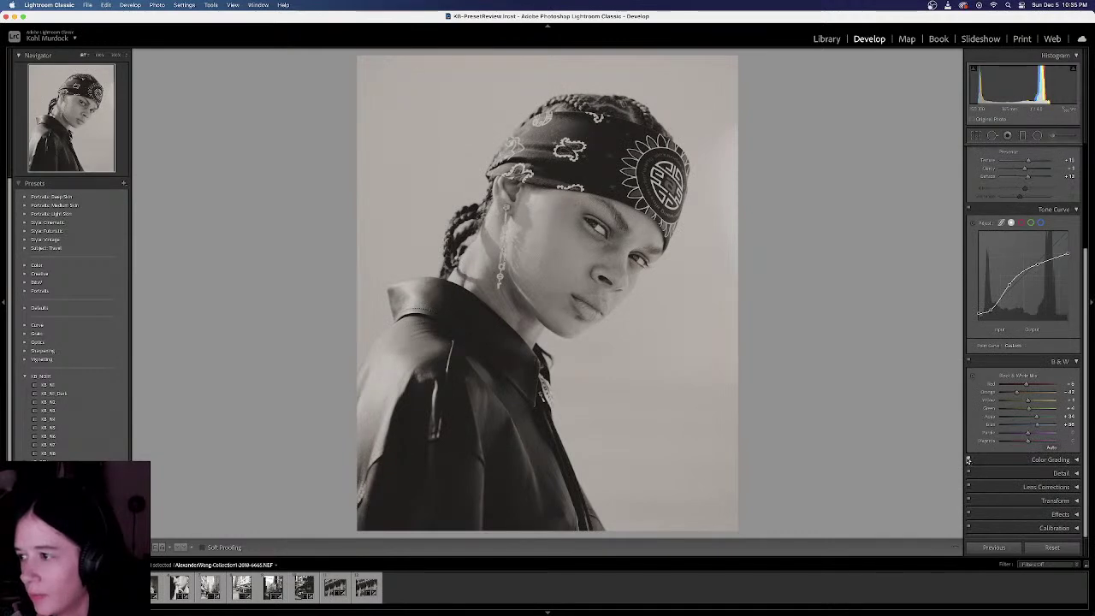
{"action": "left_click", "coordinate": [968, 362]}
{"action": "left_click", "coordinate": [969, 363]}
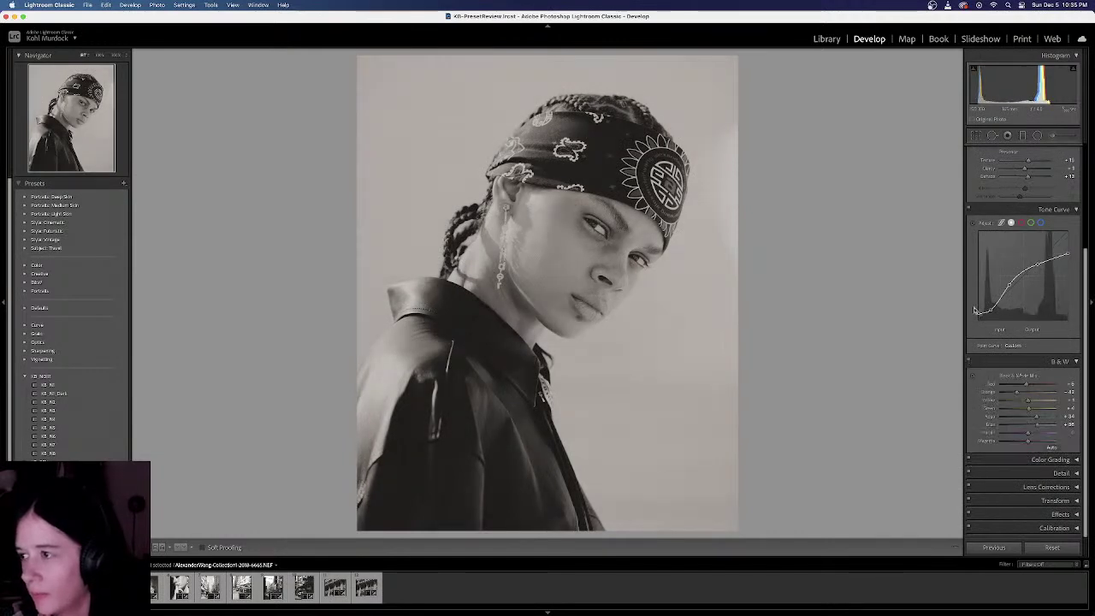
{"action": "left_click", "coordinate": [969, 209]}
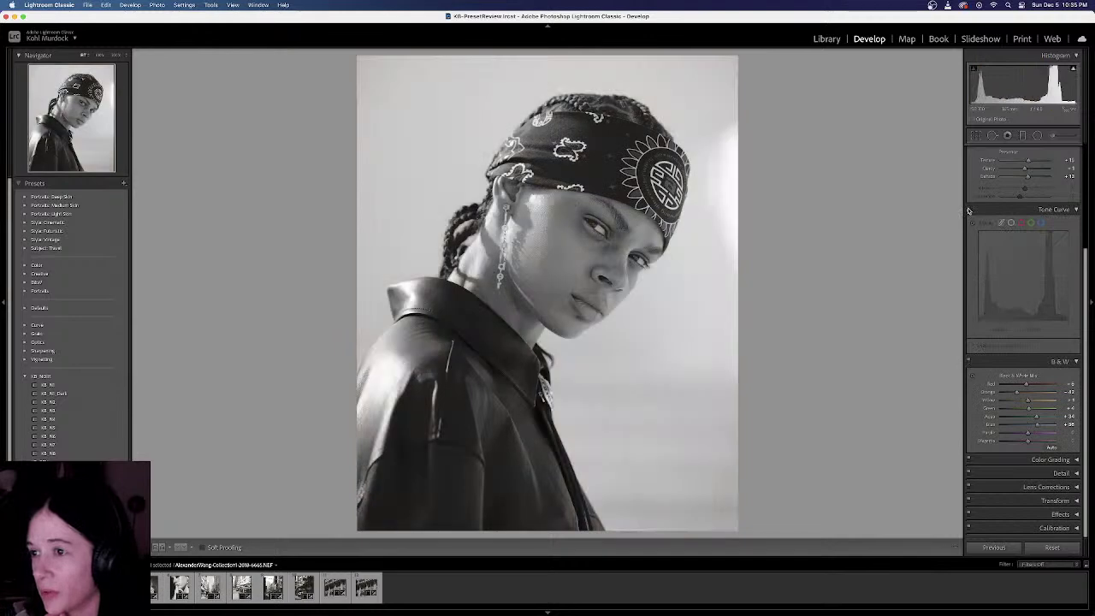
{"action": "left_click", "coordinate": [969, 210]}
{"action": "scroll", "coordinate": [975, 221], "scroll_direction": "up", "scroll_amount": 4}
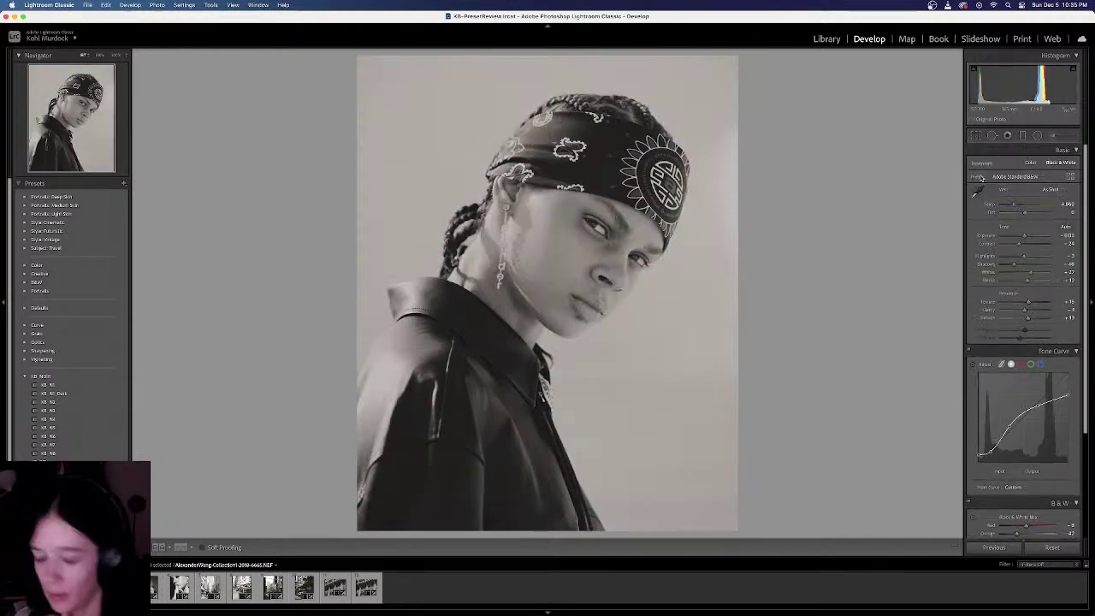
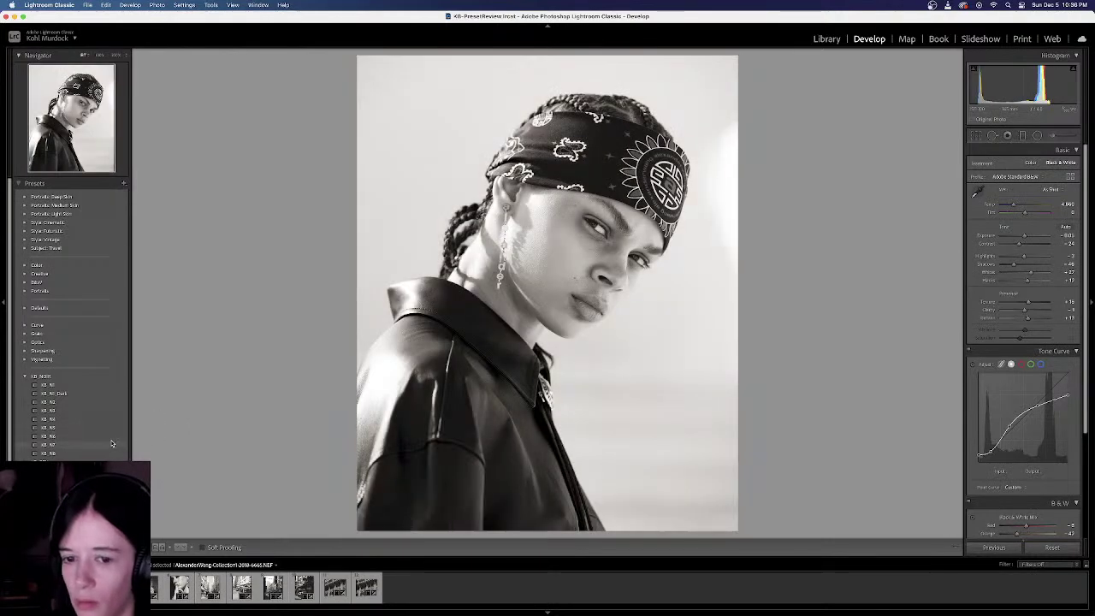
Reapply KB_N7 to the bandana portrait and open the crystal-nail portrait with the KB_N4 preset
{"action": "left_click", "coordinate": [112, 444]}
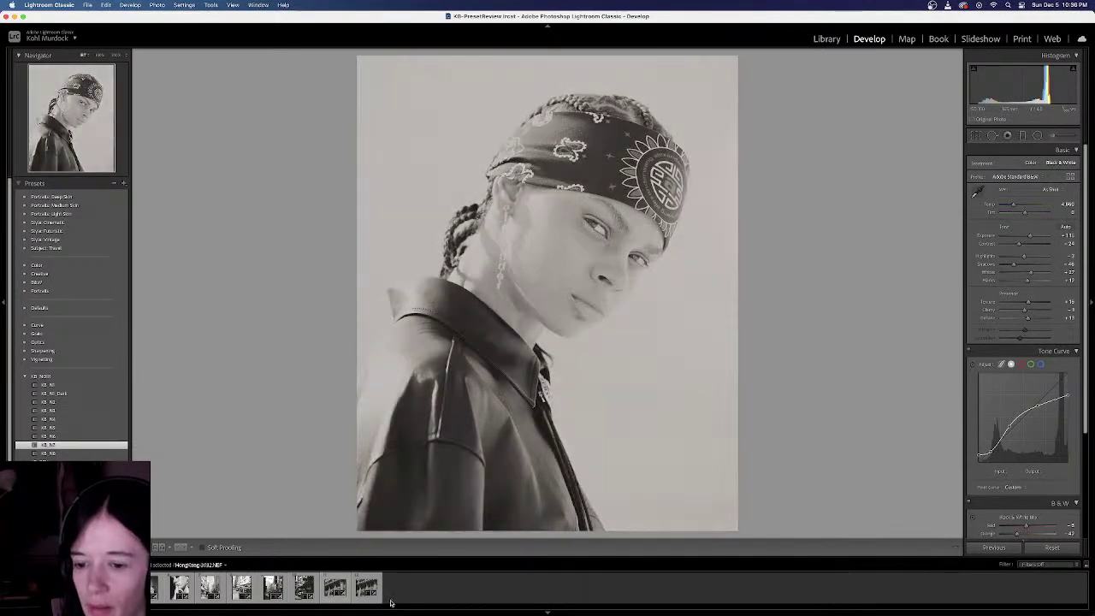
{"action": "key", "text": "Right"}
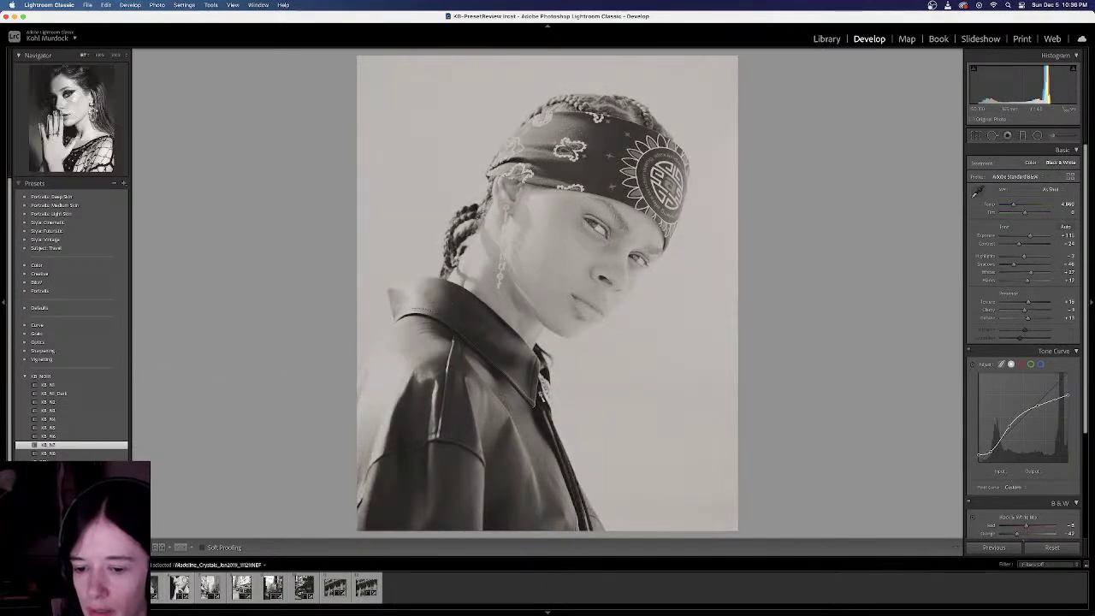
{"action": "left_click", "coordinate": [178, 588]}
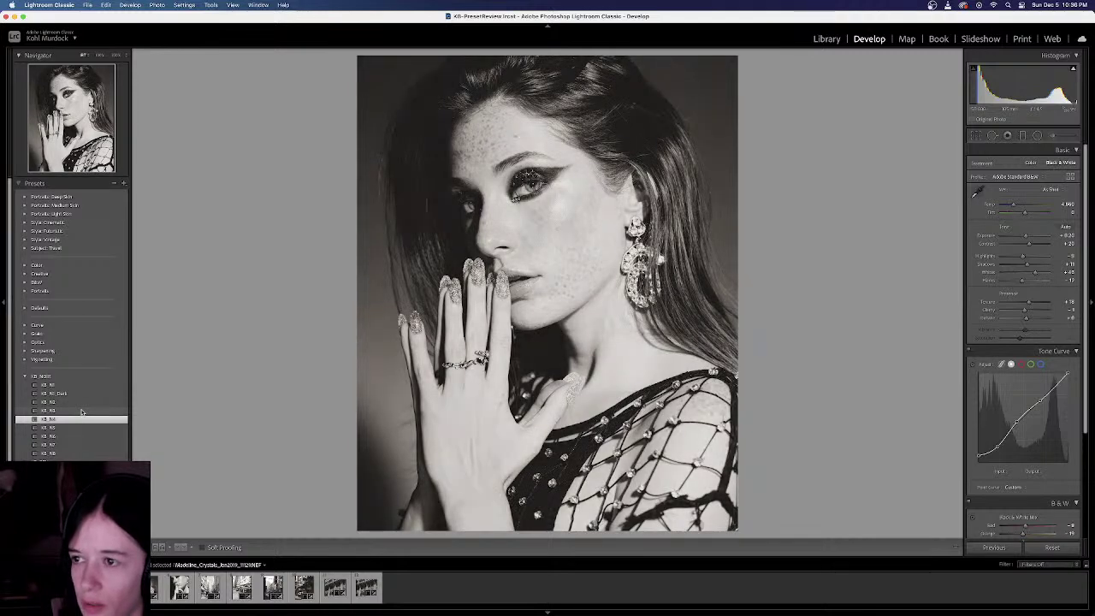
{"action": "left_click", "coordinate": [79, 418]}
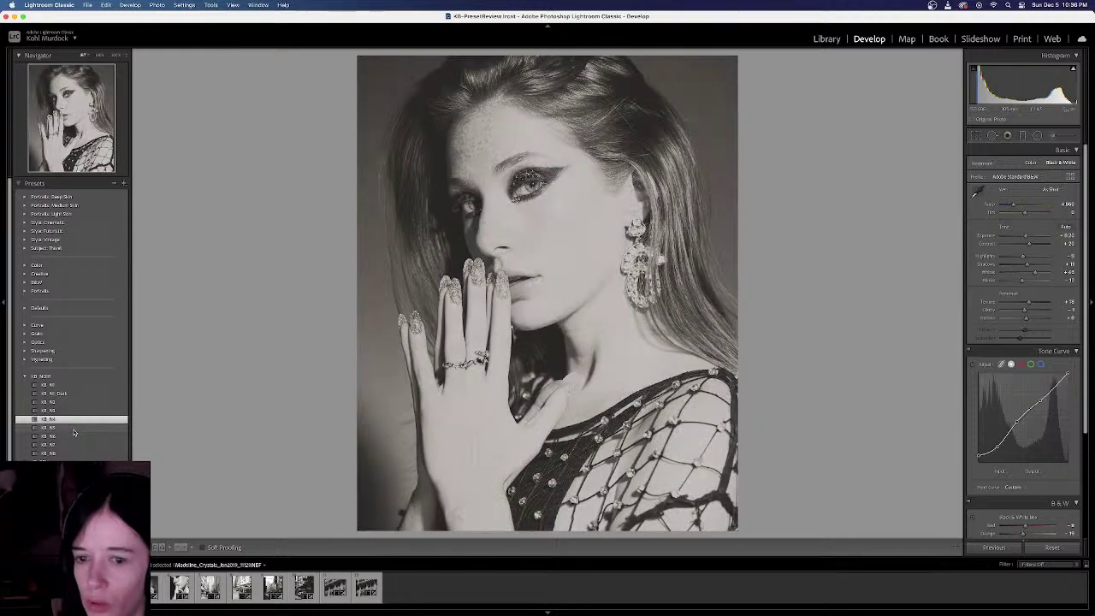
Try KB_N5 and KB_N7 on the crystal-nail portrait, raising each tone curve's white point and lowering KB_N5's Exposure slightly below zero
{"action": "left_click", "coordinate": [75, 428]}
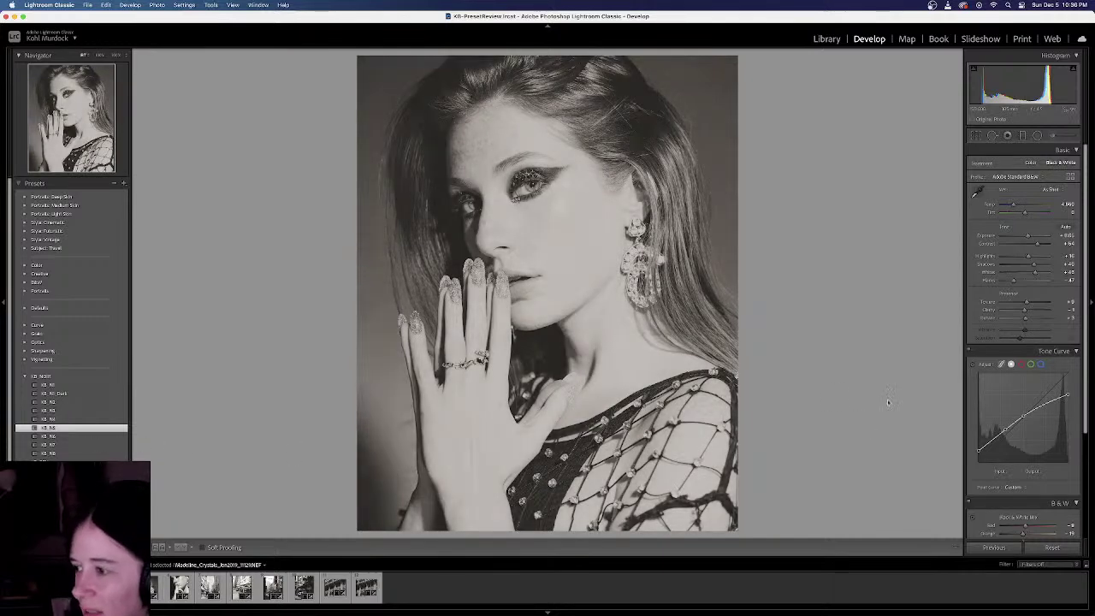
{"action": "left_click_drag", "start_coordinate": [1067, 394], "coordinate": [1062, 375]}
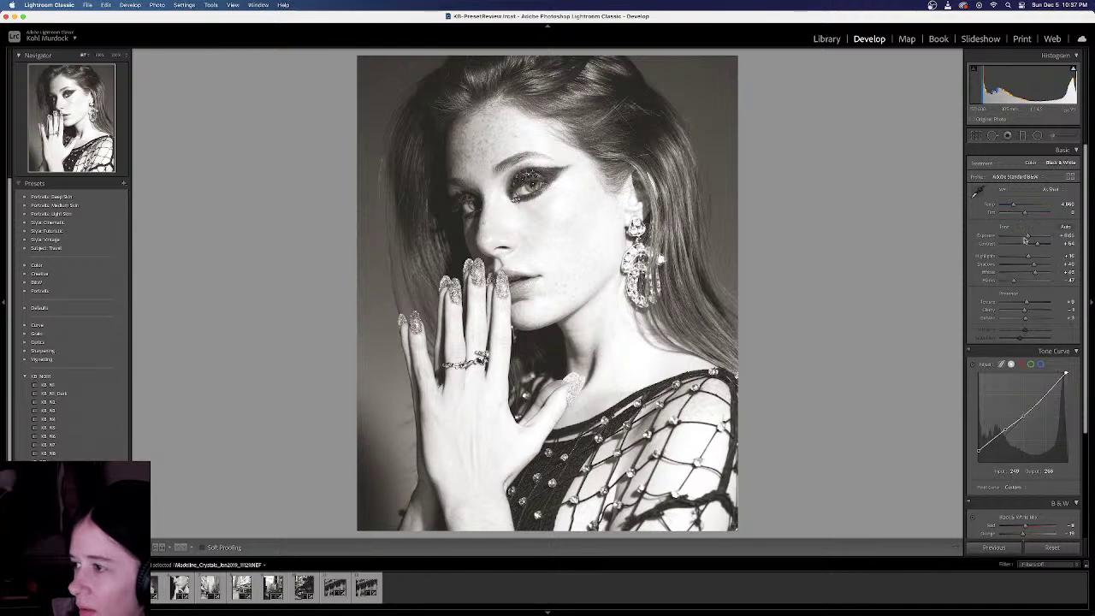
{"action": "left_click_drag", "start_coordinate": [1028, 236], "coordinate": [1025, 237]}
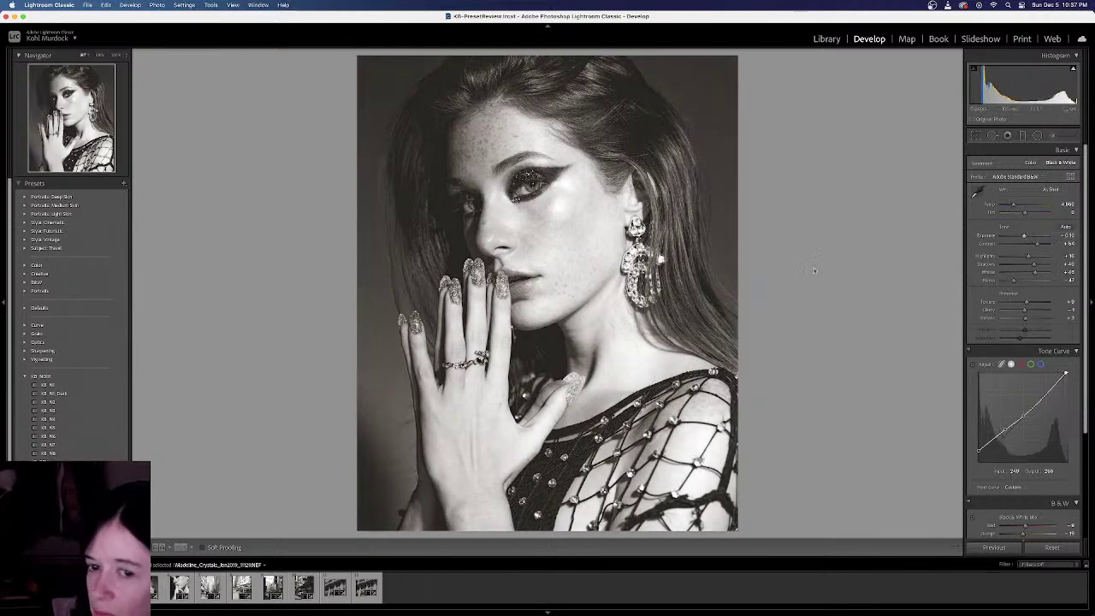
{"action": "left_click", "coordinate": [67, 447]}
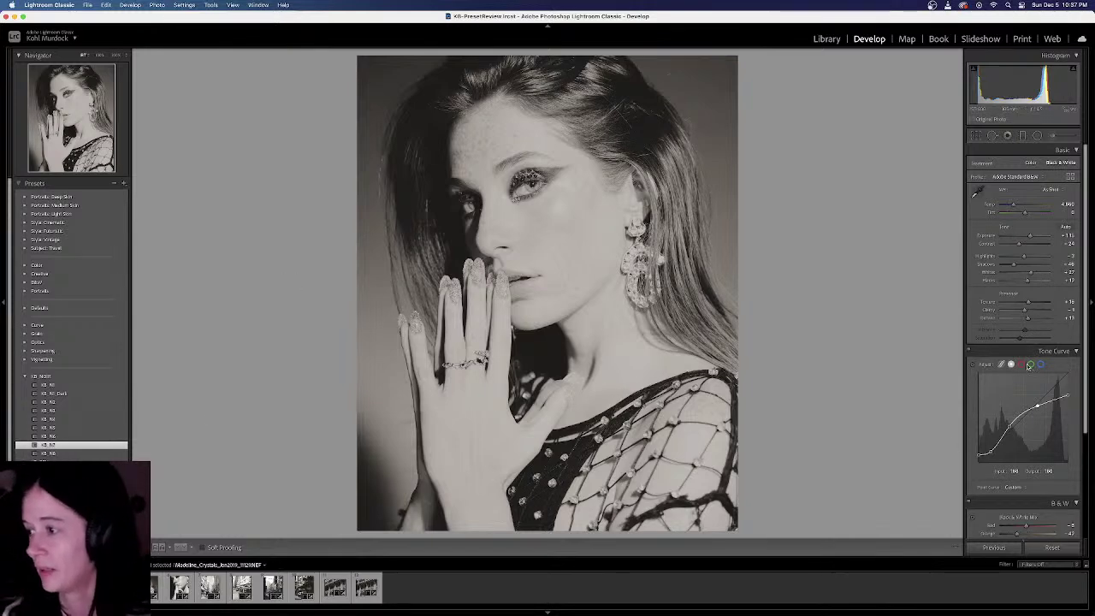
{"action": "left_click_drag", "start_coordinate": [1067, 396], "coordinate": [1071, 387]}
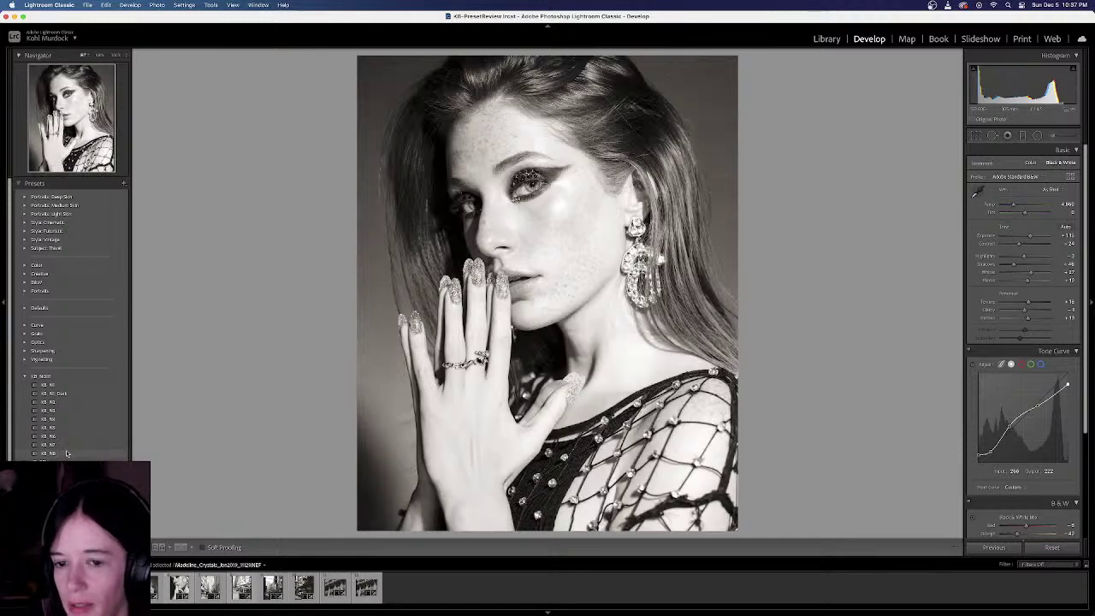
Delete the KB_NOIR preset group
{"action": "right_click", "coordinate": [46, 374]}
{"action": "left_click", "coordinate": [101, 389]}
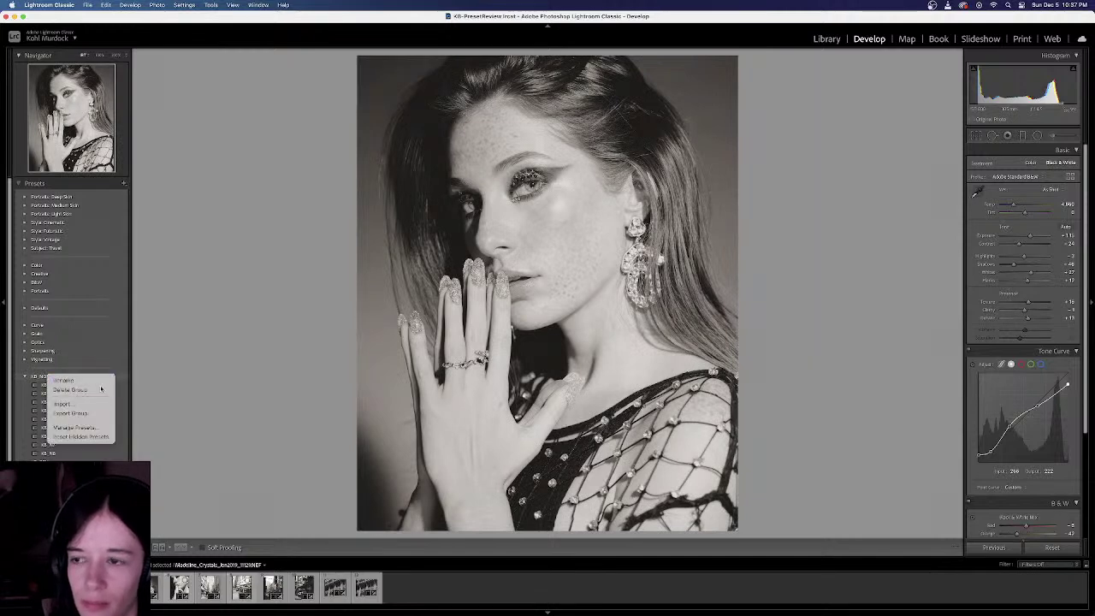
{"action": "left_click", "coordinate": [634, 201]}
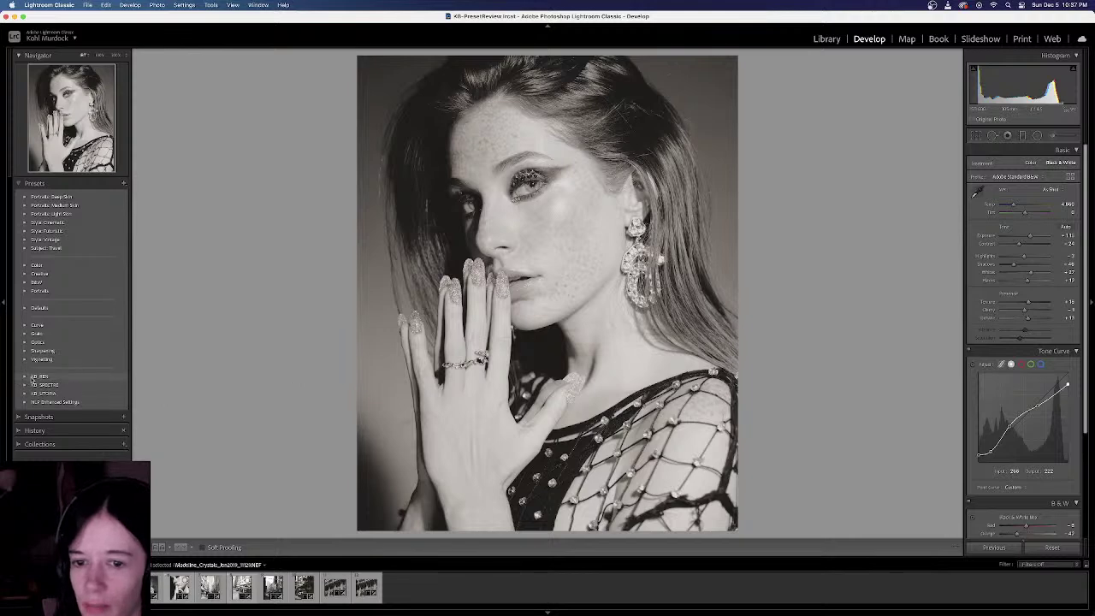
Open the tweed-jacket portrait, apply the Amorphous preset from the next KB group, and reset its Exposure to 0
{"action": "left_click", "coordinate": [53, 587]}
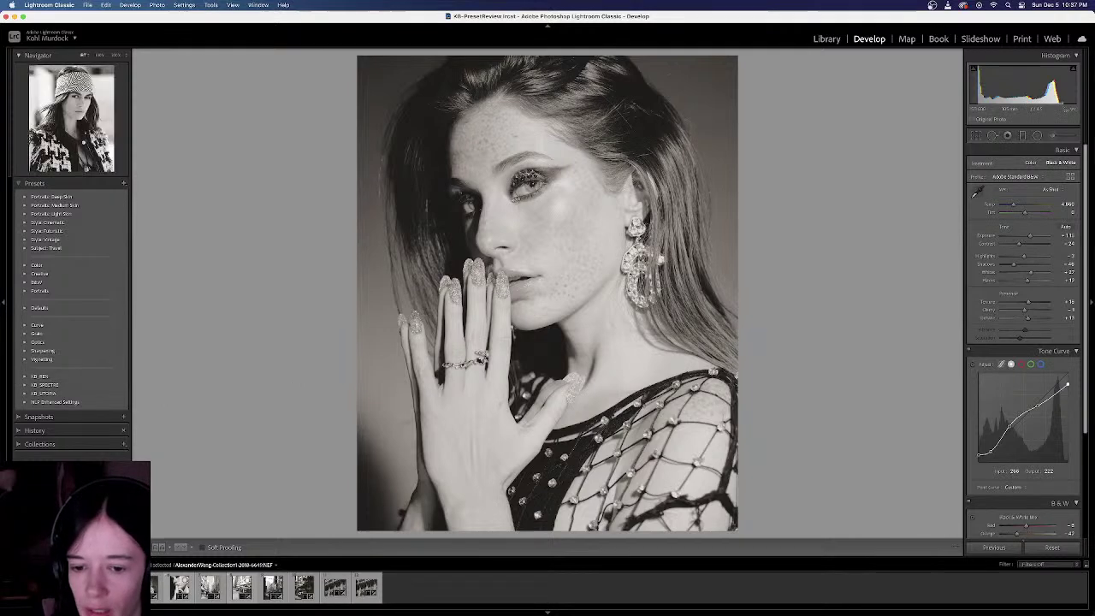
{"action": "left_click", "coordinate": [25, 377]}
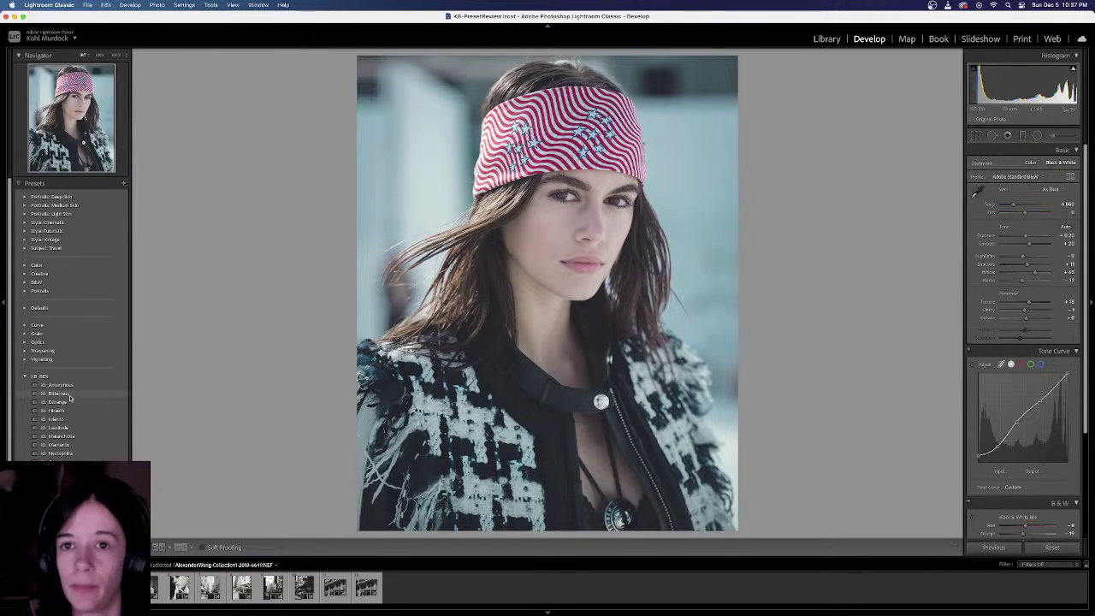
{"action": "left_click", "coordinate": [71, 395]}
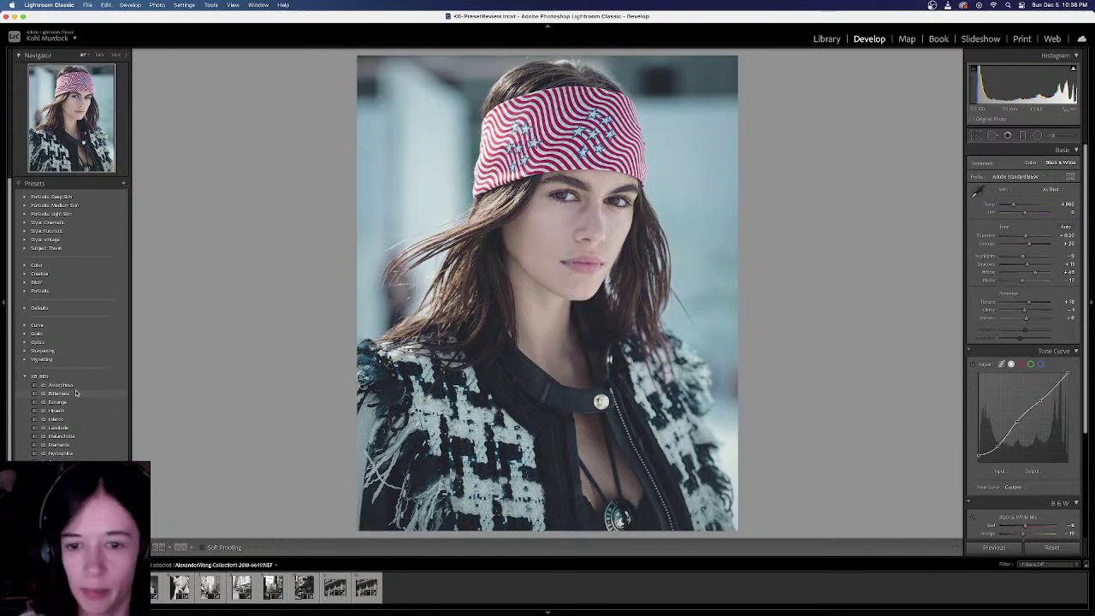
{"action": "left_click", "coordinate": [75, 386]}
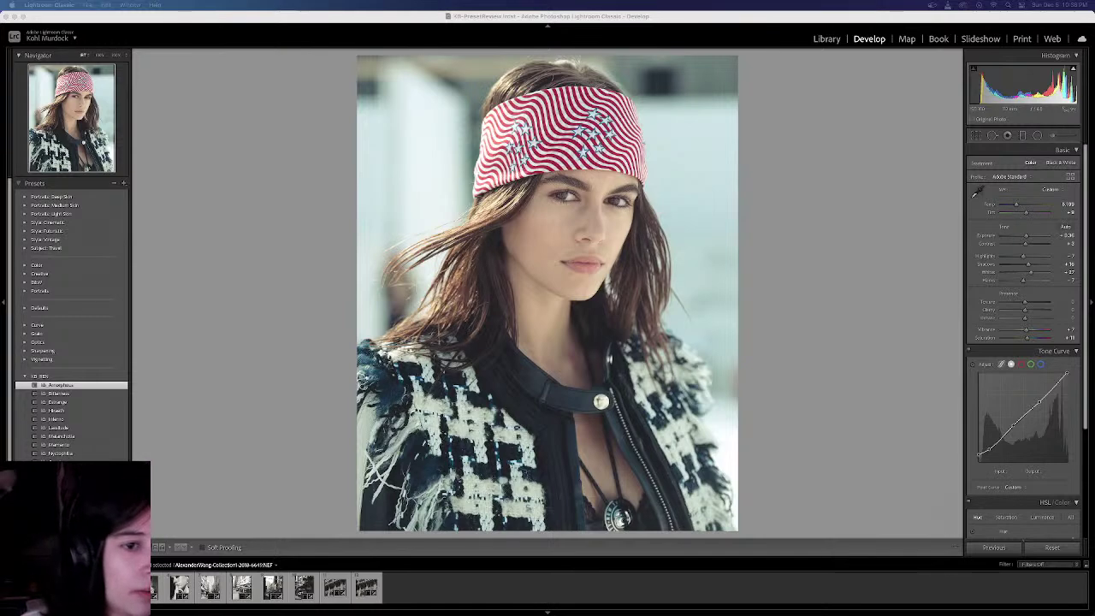
{"action": "left_click_drag", "start_coordinate": [0, 214], "coordinate": [976, 16]}
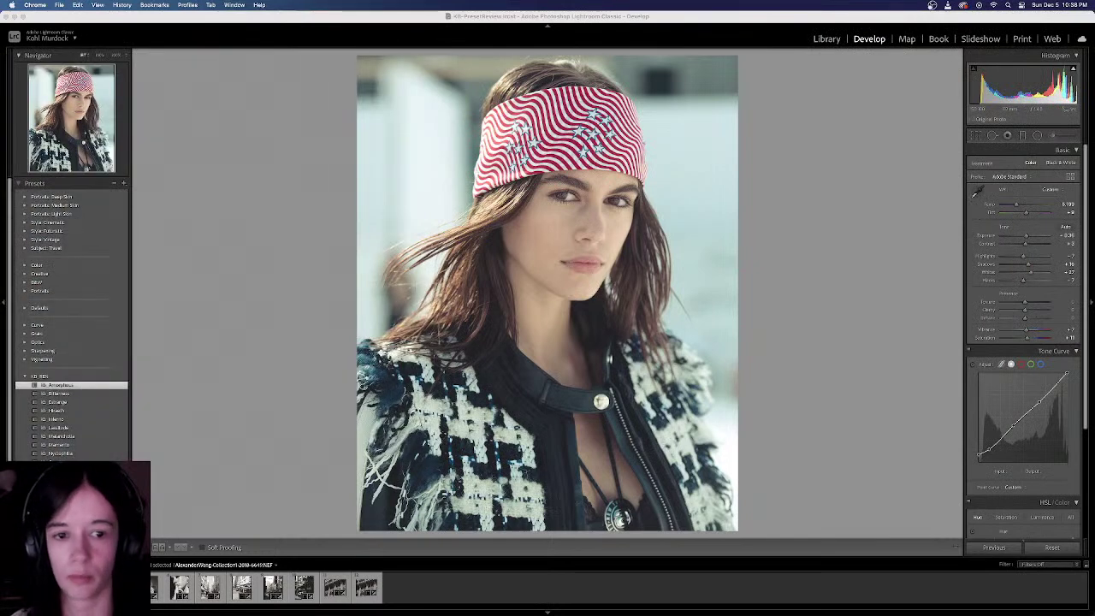
{"action": "double_click", "coordinate": [1027, 237]}
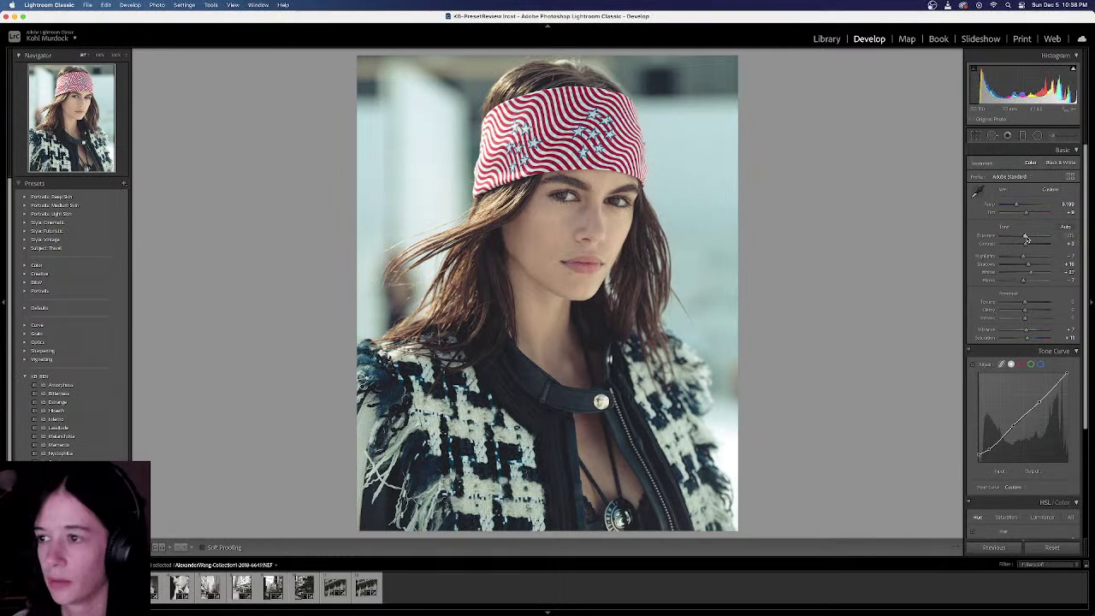
Preview the group's remaining presets, from Bitterness onward, on the tweed-jacket portrait
{"action": "left_click", "coordinate": [89, 398]}
{"action": "left_click", "coordinate": [88, 403]}
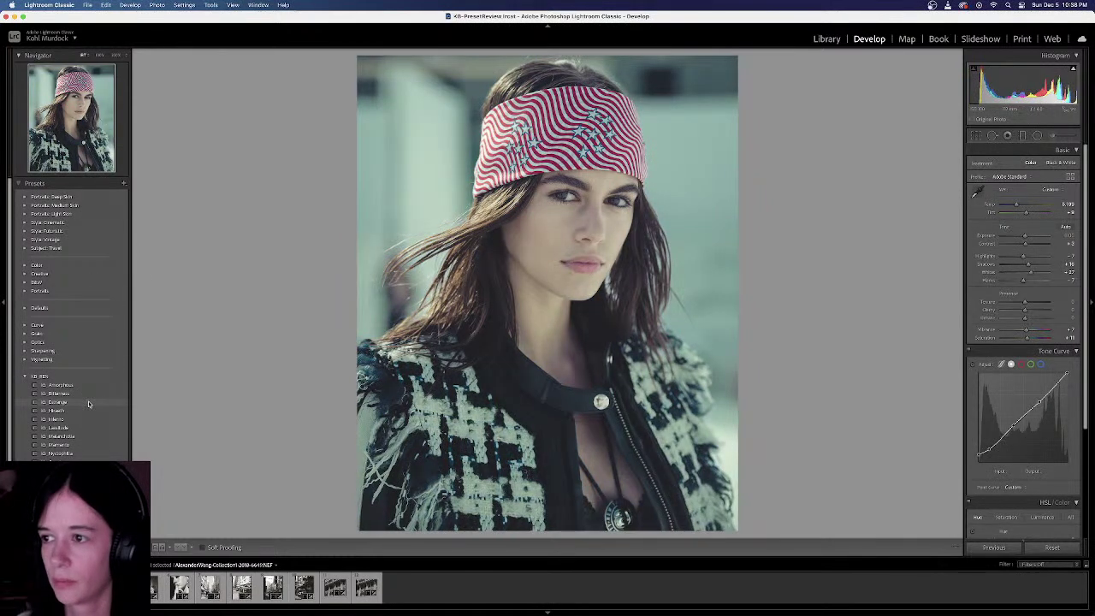
{"action": "left_click", "coordinate": [84, 410]}
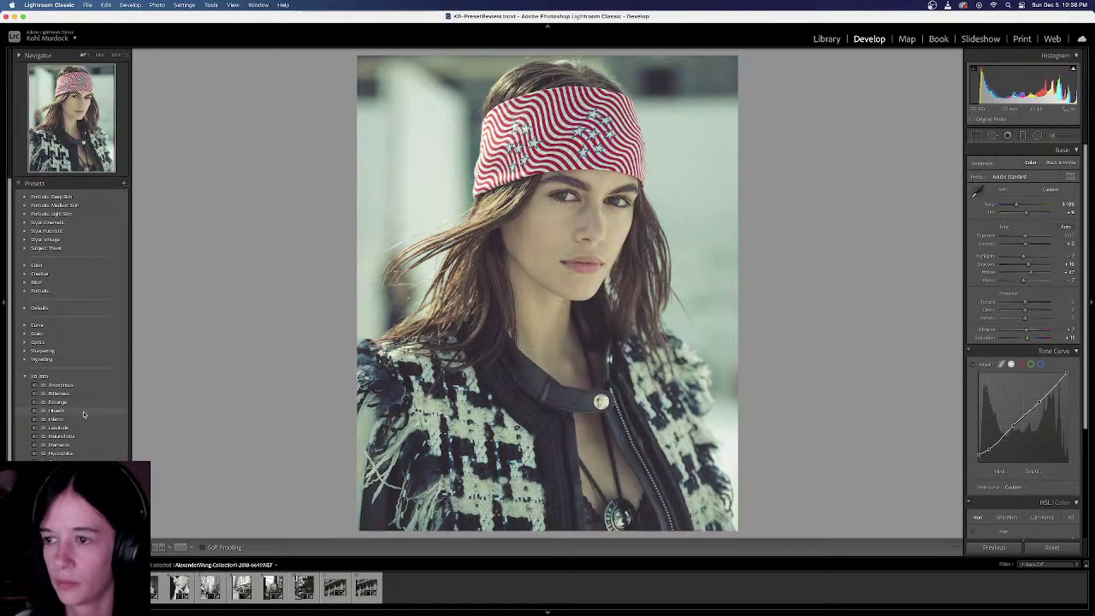
{"action": "left_click", "coordinate": [83, 419]}
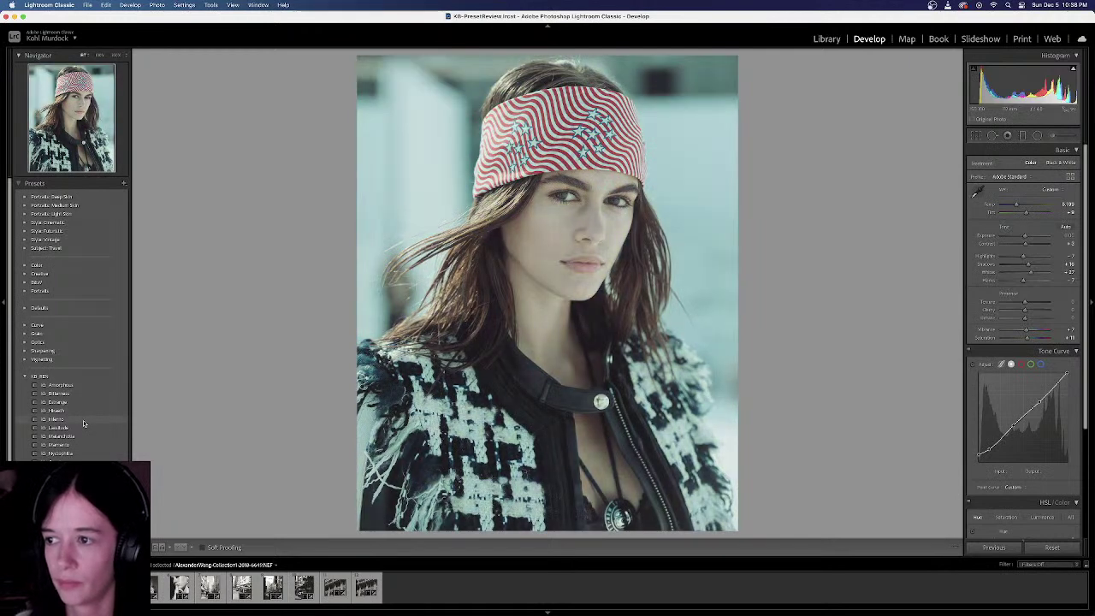
{"action": "left_click", "coordinate": [84, 430]}
{"action": "left_click", "coordinate": [83, 436]}
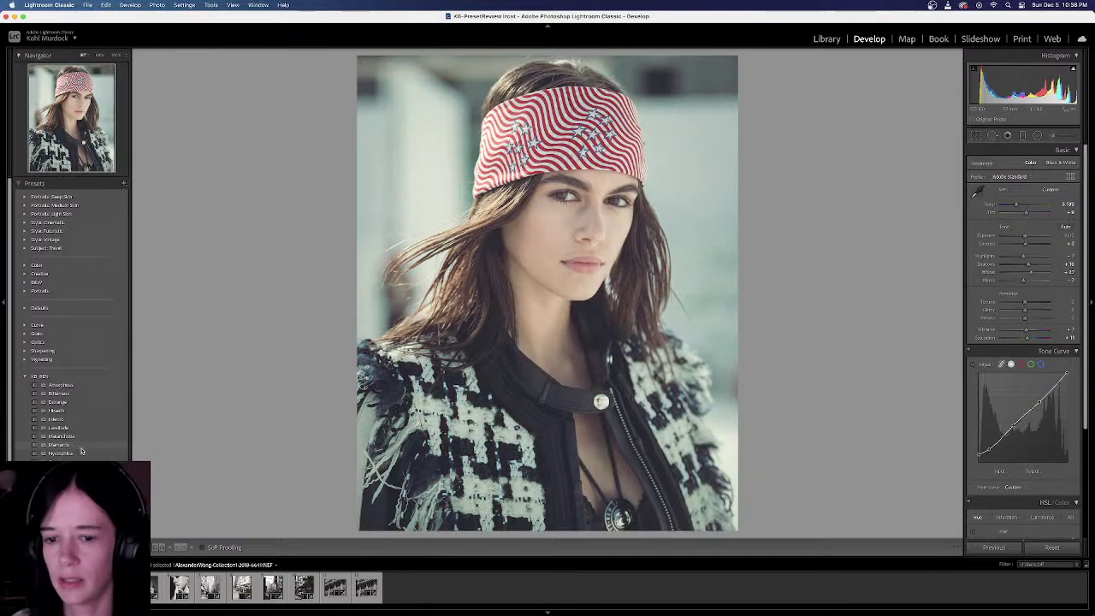
{"action": "left_click", "coordinate": [81, 452]}
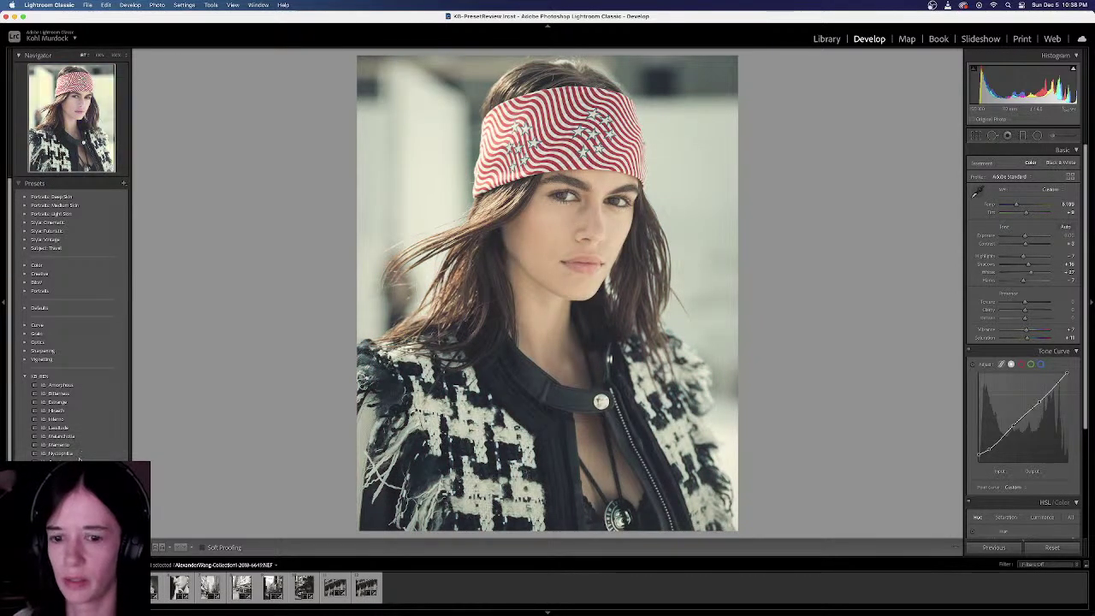
{"action": "left_click", "coordinate": [83, 461]}
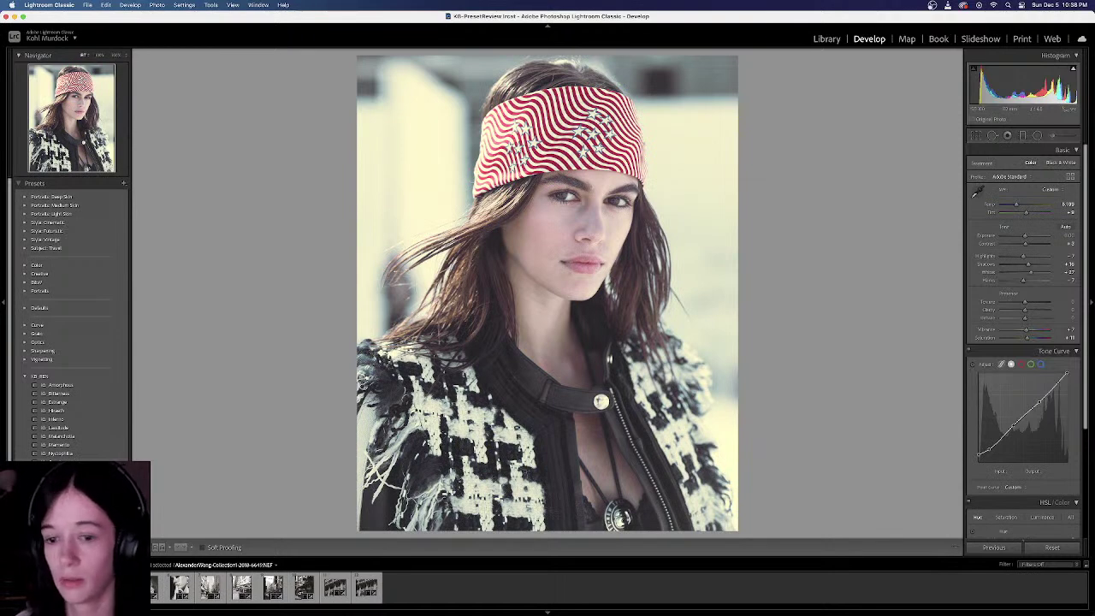
{"action": "left_click", "coordinate": [83, 470]}
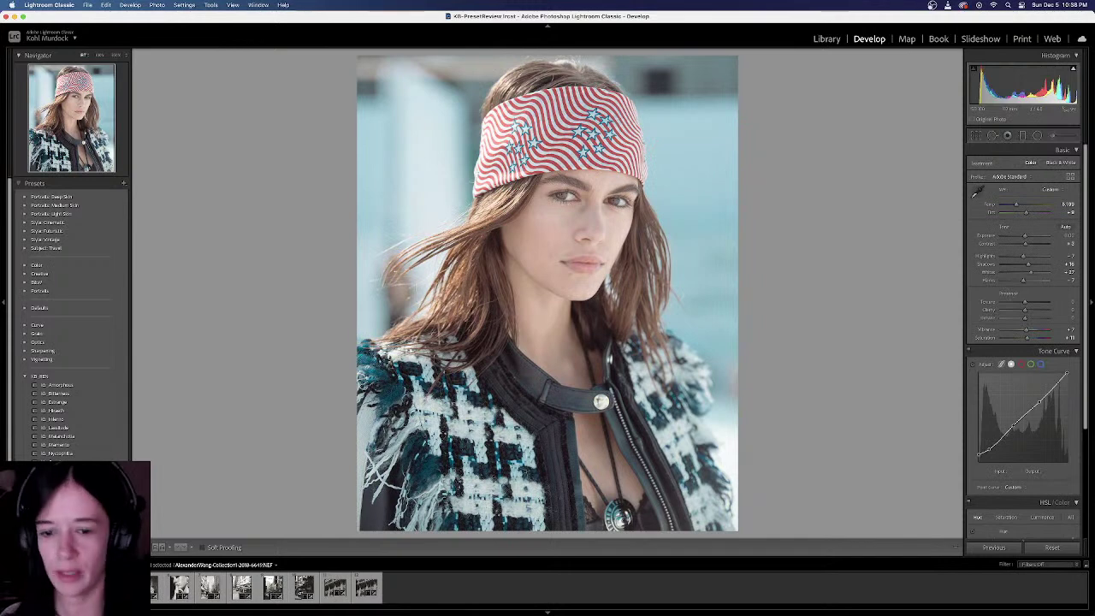
{"action": "left_click", "coordinate": [83, 470]}
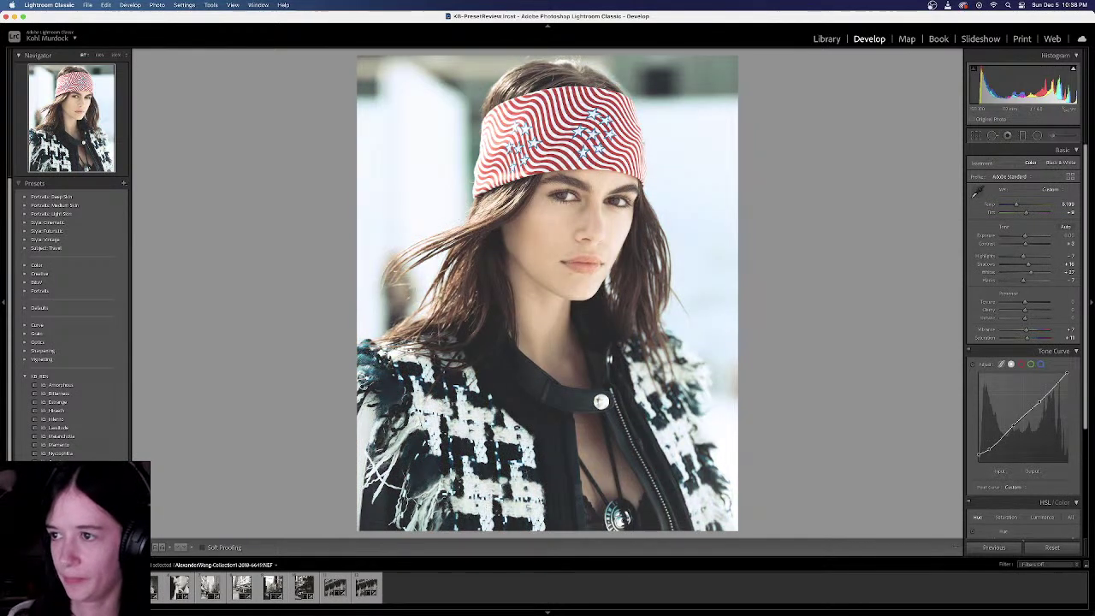
{"action": "left_click", "coordinate": [77, 473]}
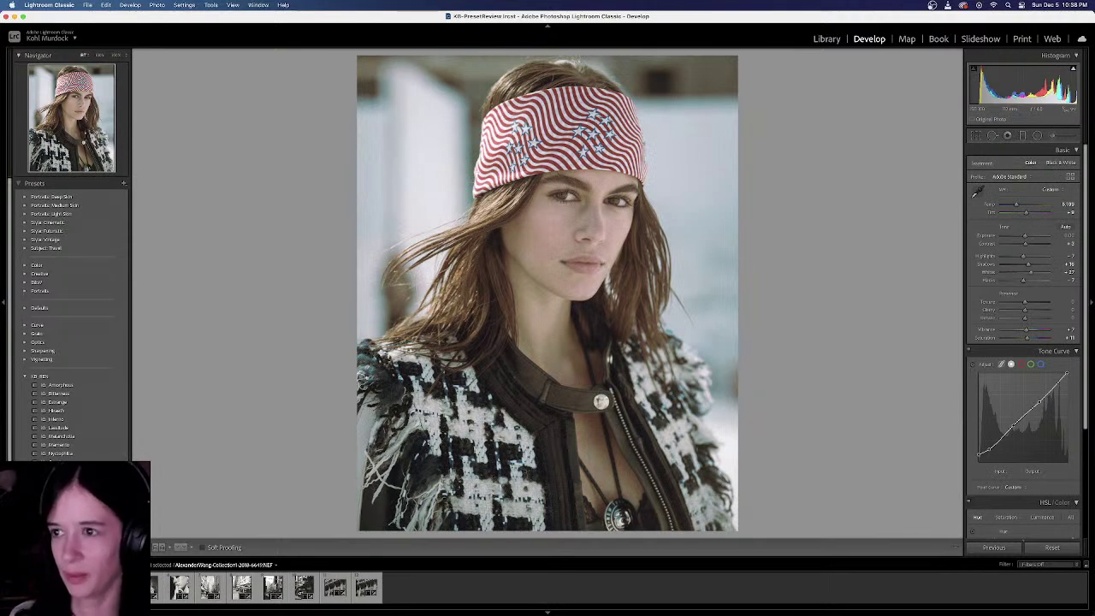
{"action": "left_click", "coordinate": [77, 473]}
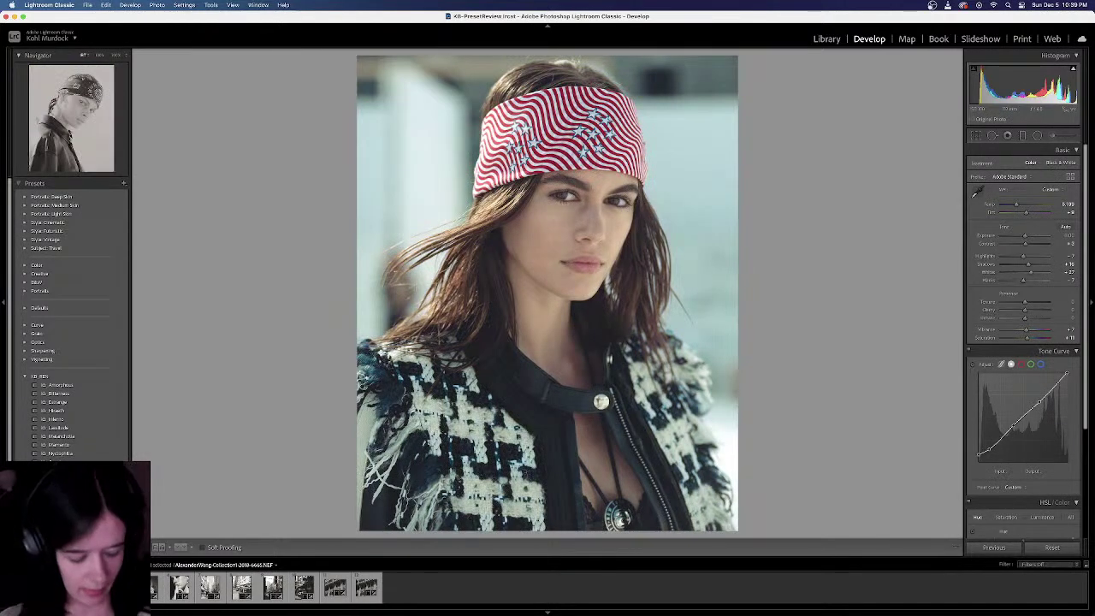
Apply one of the group's muted-color presets to all the photos at once and open only the bandana portrait
{"action": "key", "text": "super+a"}
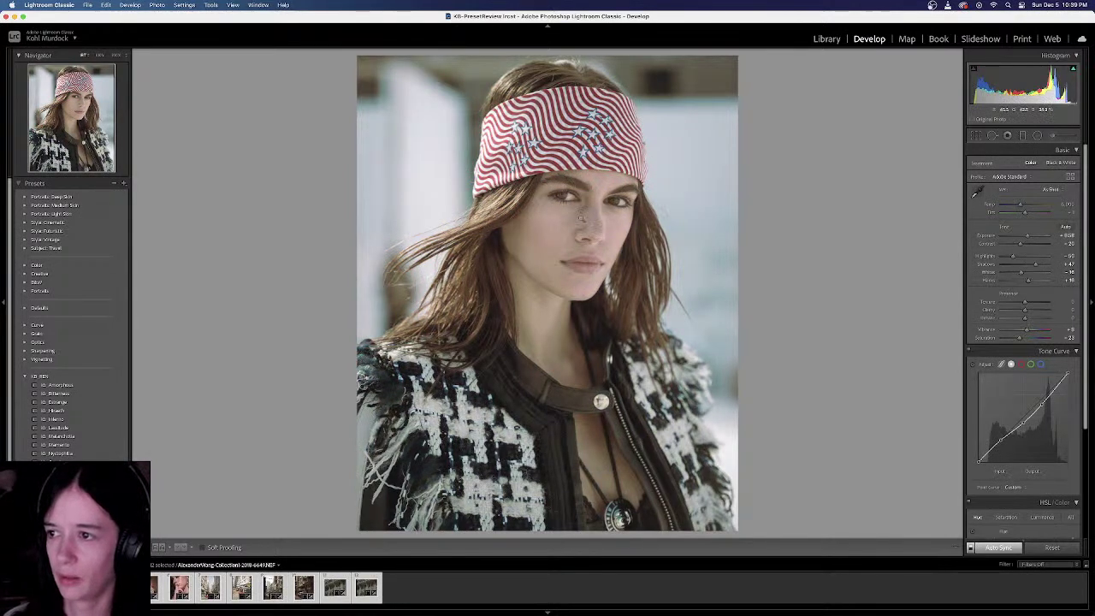
{"action": "left_click", "coordinate": [478, 582]}
{"action": "left_click", "coordinate": [24, 586]}
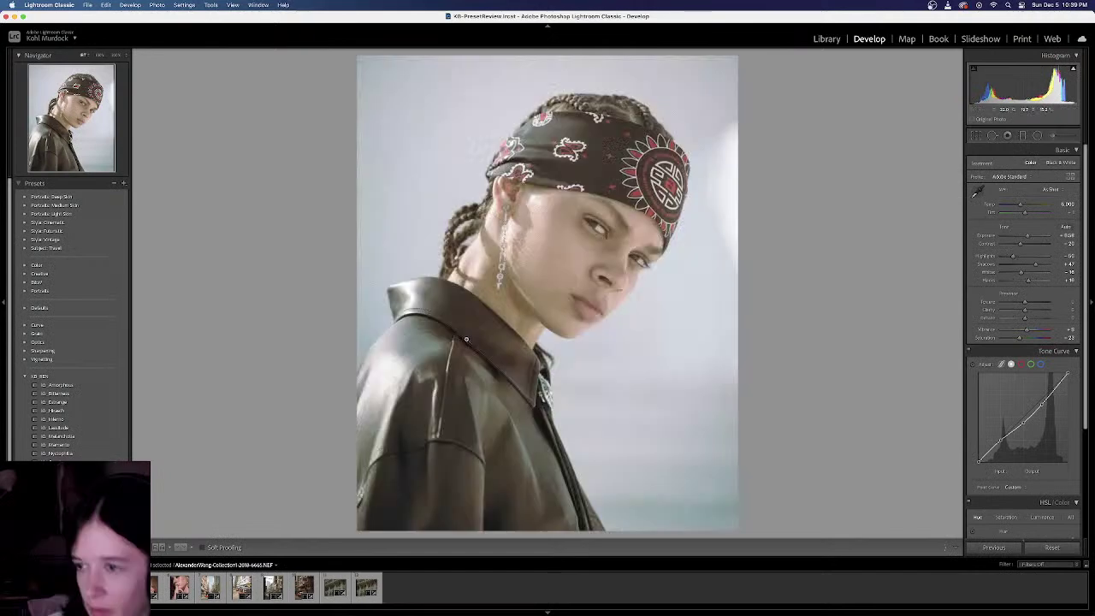
Check the muted-color preset on each remaining photo, from the crystal-nail portraits through the Hong Kong taxi streets to the Singapore facades
{"action": "key", "text": "Right"}
{"action": "key", "text": "Right"}
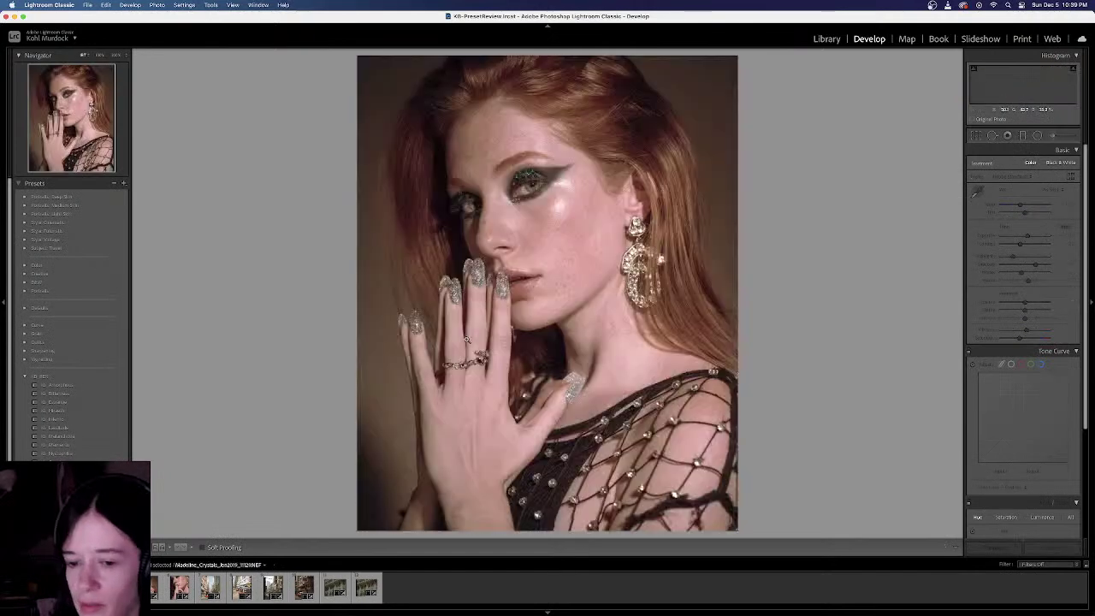
{"action": "key", "text": "Right"}
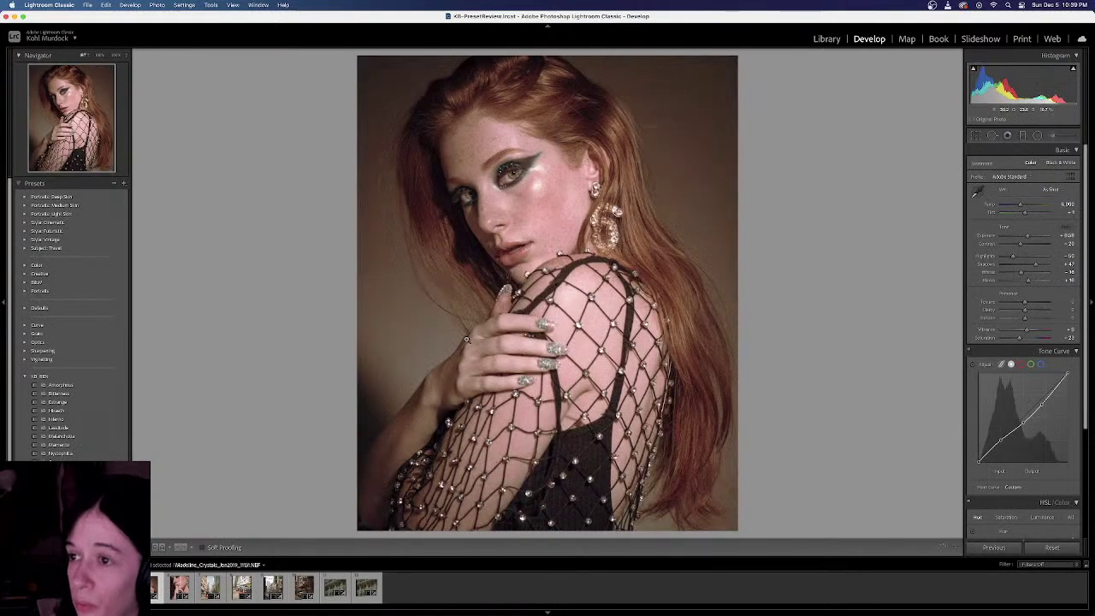
{"action": "key", "text": "Right"}
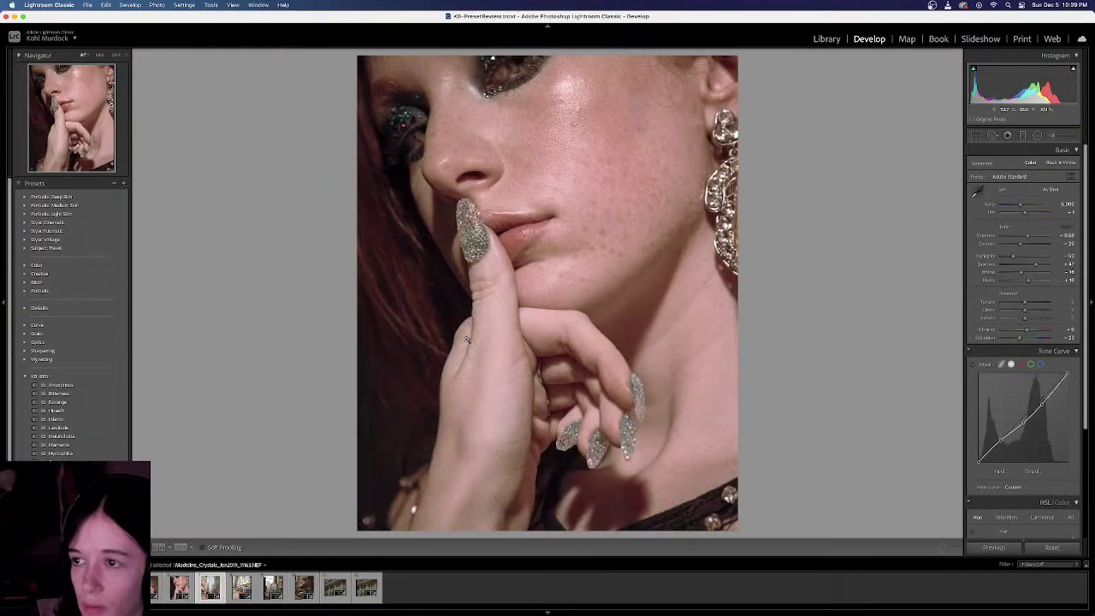
{"action": "key", "text": "Right"}
{"action": "key", "text": "Right"}
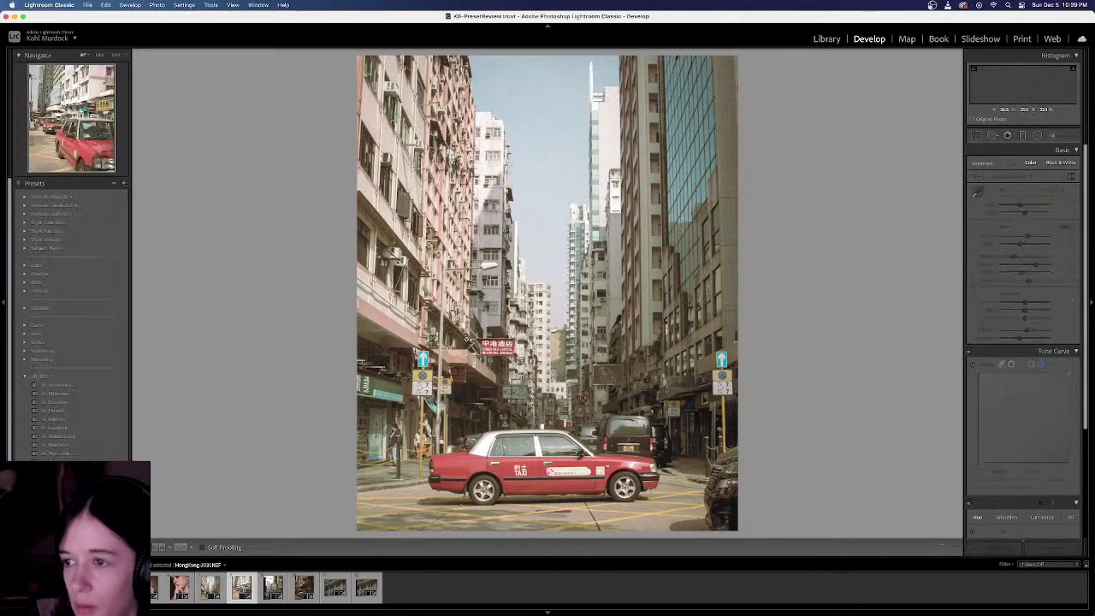
{"action": "key", "text": "Right"}
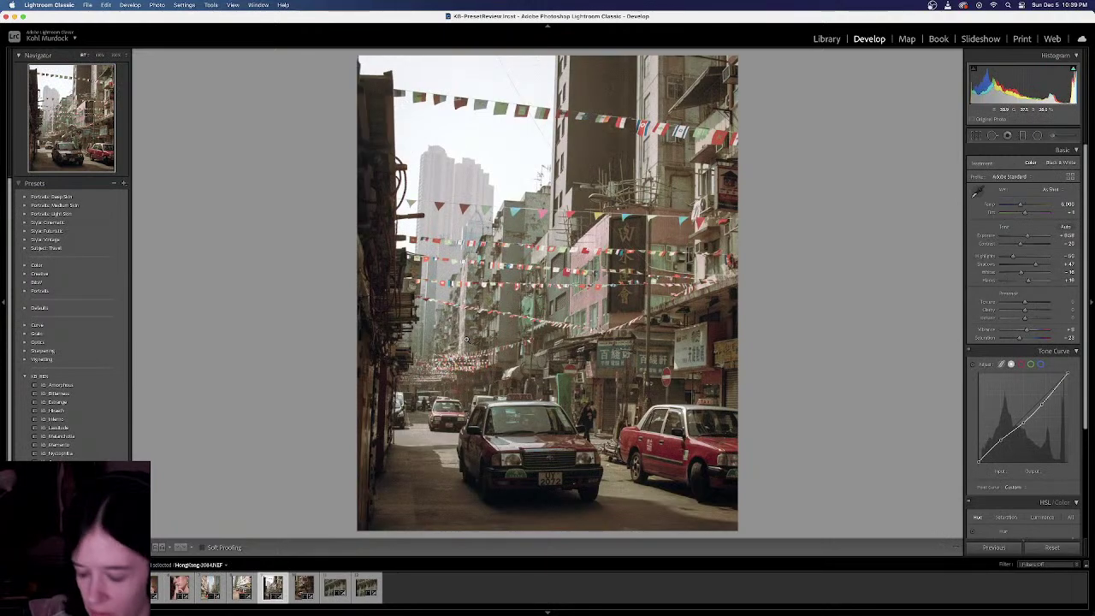
{"action": "key", "text": "Right"}
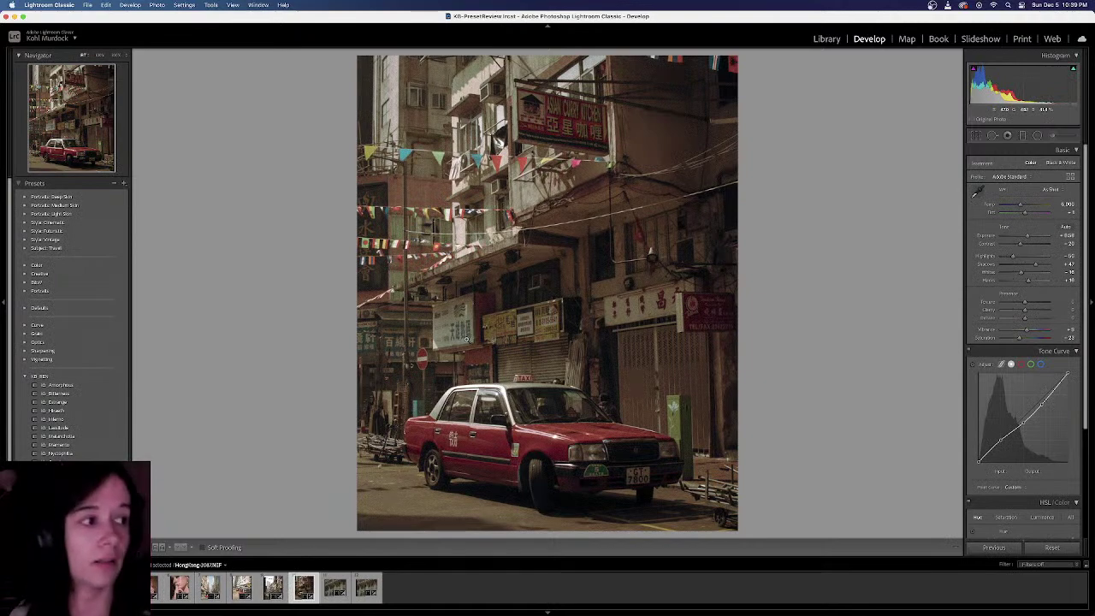
{"action": "key", "text": "Right"}
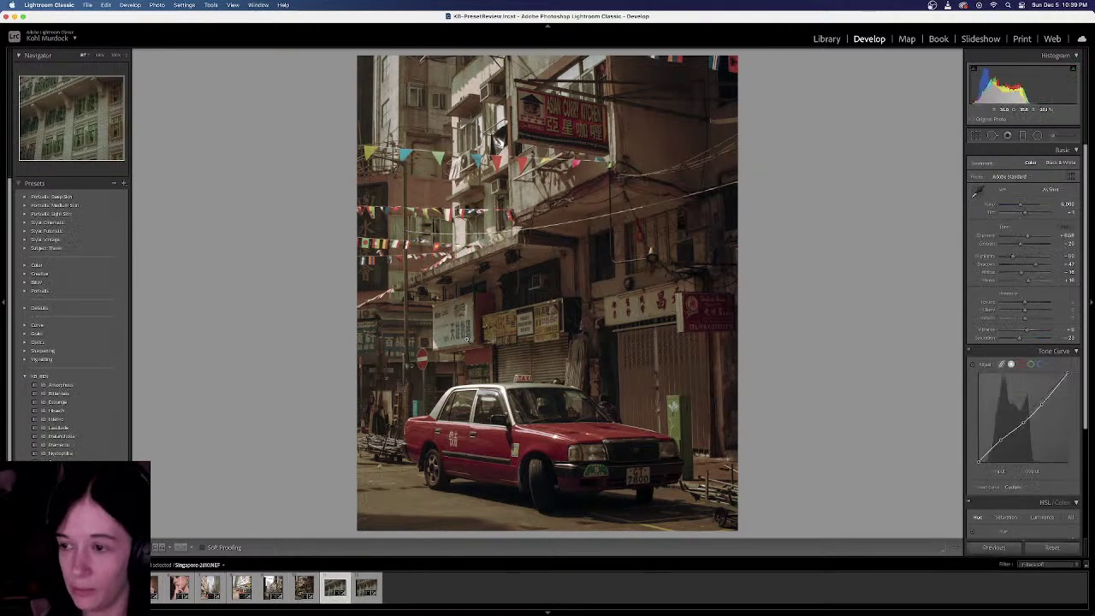
{"action": "key", "text": "Right"}
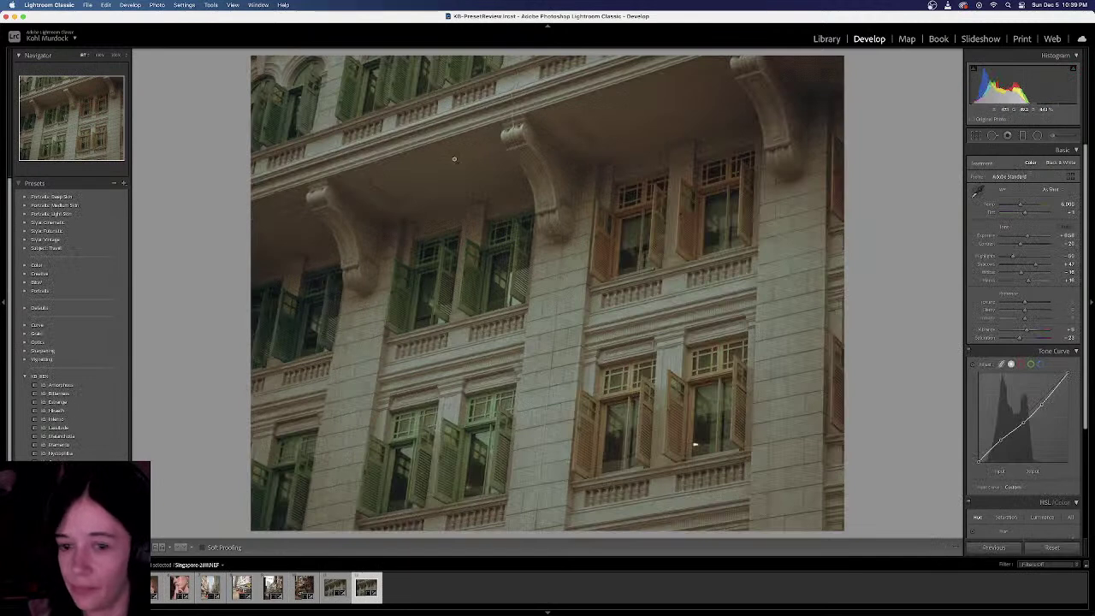
Apply the Amorphous preset to all the photos at once and open only the tweed-jacket portrait
{"action": "left_click", "coordinate": [78, 386]}
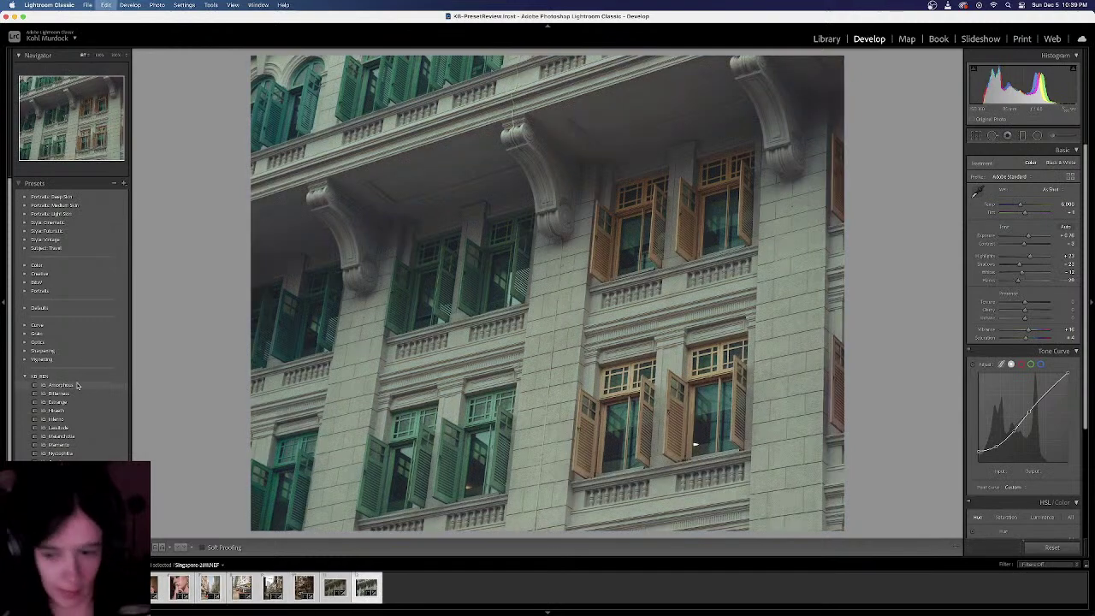
{"action": "left_click", "coordinate": [77, 386]}
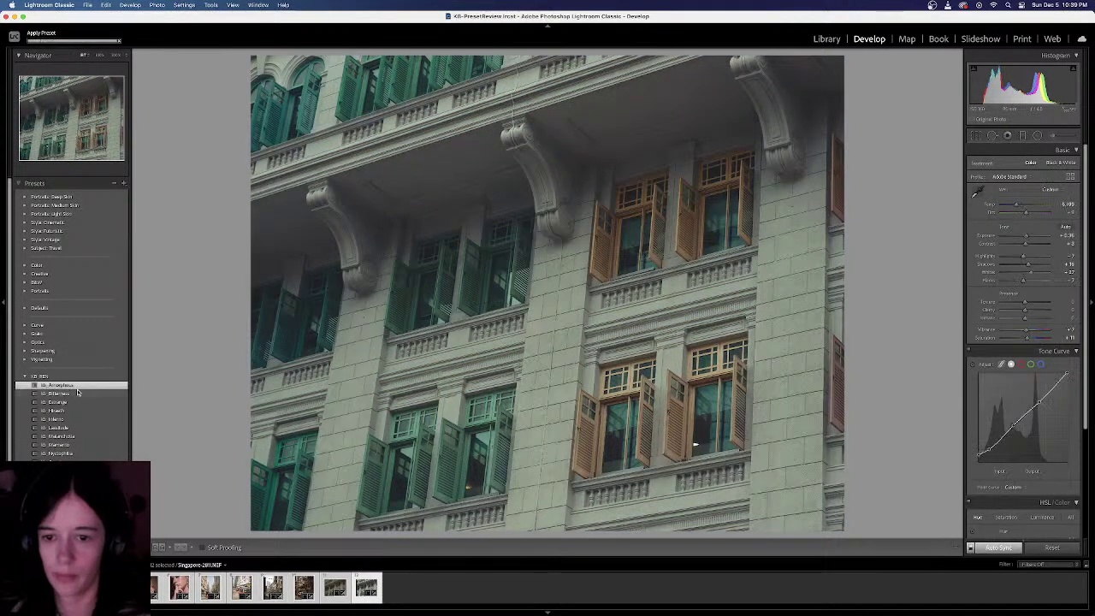
{"action": "left_click", "coordinate": [446, 594]}
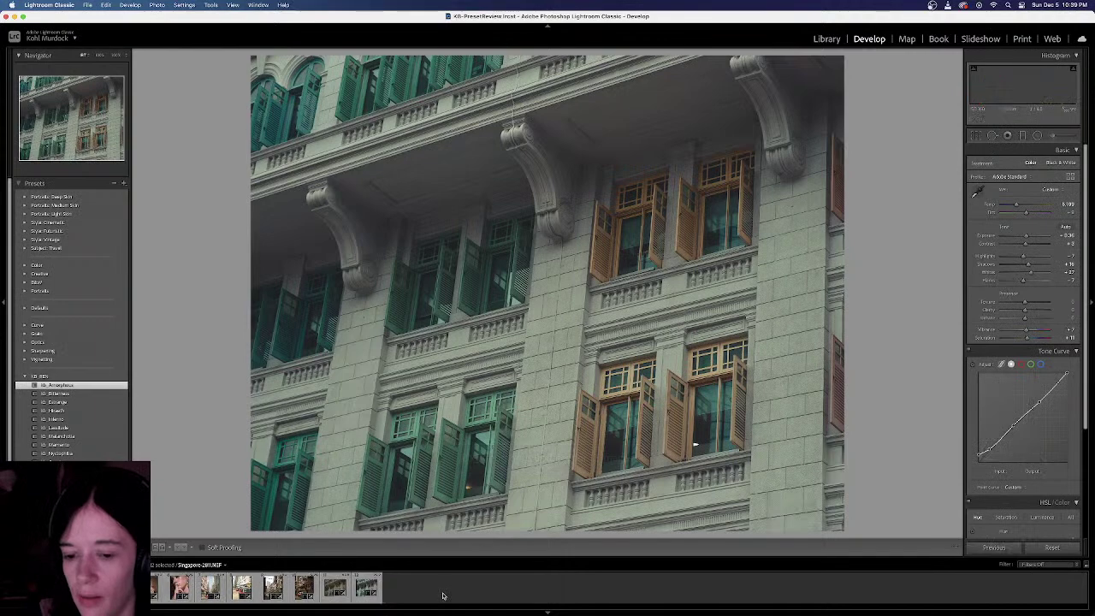
{"action": "left_click", "coordinate": [24, 588]}
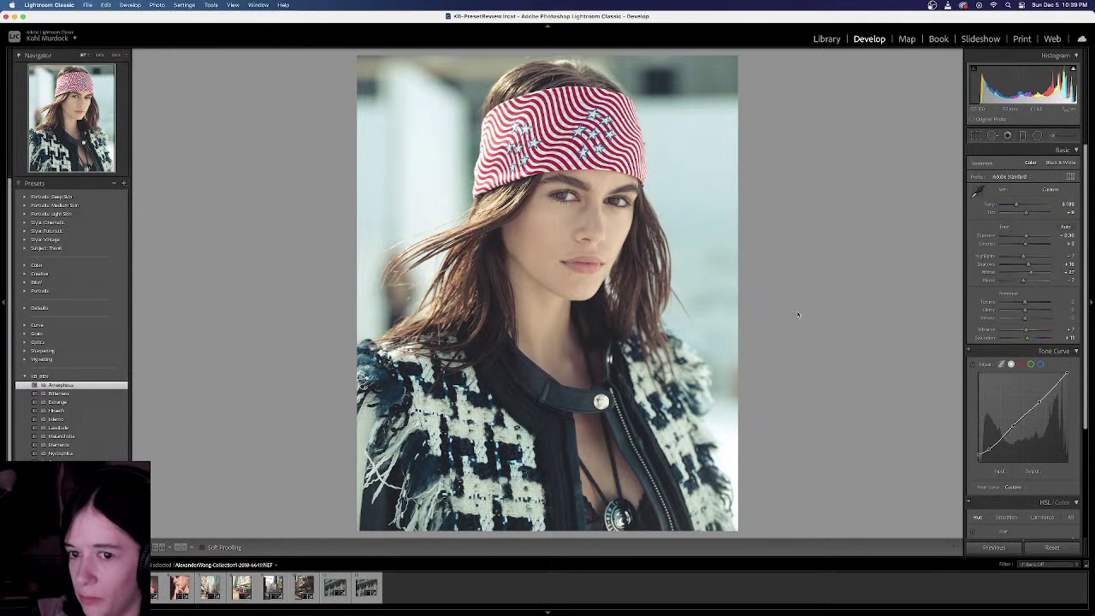
Bring up the Chrome window with the KB Cinematics gallery, compare its color grading with the portrait, and put the window away
{"action": "left_click_drag", "start_coordinate": [984, 615], "coordinate": [1035, 12]}
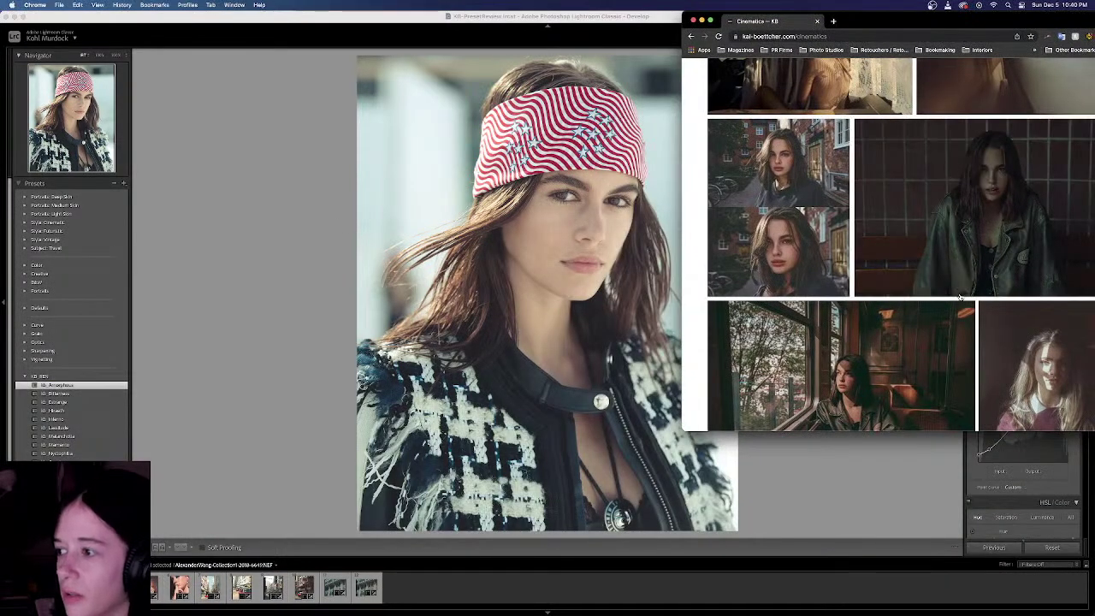
{"action": "scroll", "coordinate": [1013, 243], "scroll_direction": "up", "scroll_amount": 15}
{"action": "scroll", "coordinate": [960, 291], "scroll_direction": "down", "scroll_amount": 15}
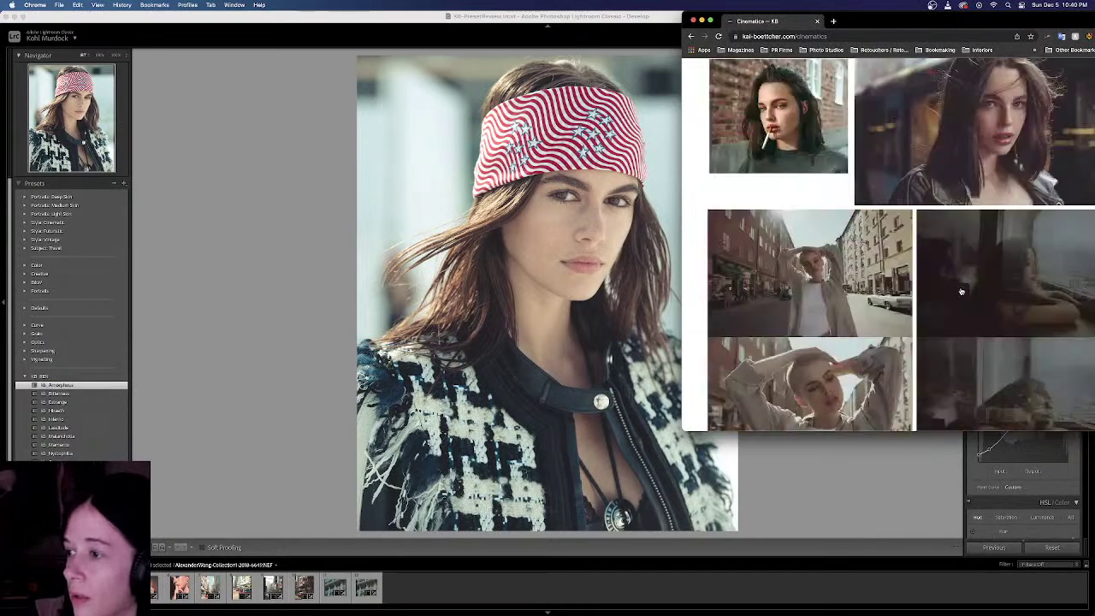
{"action": "scroll", "coordinate": [953, 292], "scroll_direction": "up", "scroll_amount": 5}
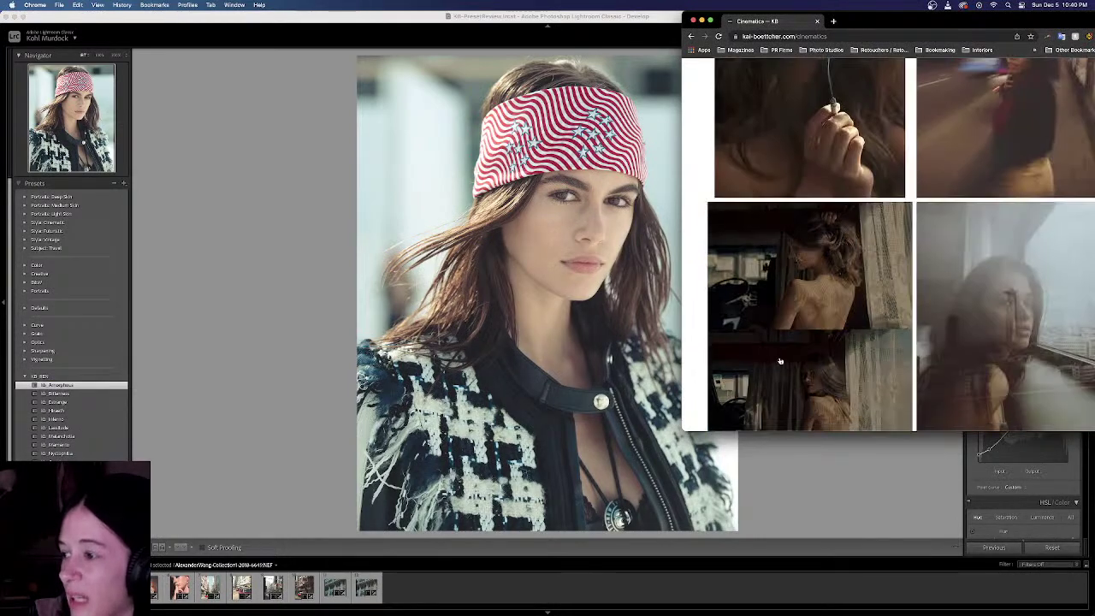
{"action": "scroll", "coordinate": [952, 292], "scroll_direction": "down", "scroll_amount": 5}
{"action": "scroll", "coordinate": [877, 305], "scroll_direction": "up", "scroll_amount": 5}
{"action": "scroll", "coordinate": [877, 305], "scroll_direction": "up", "scroll_amount": 10}
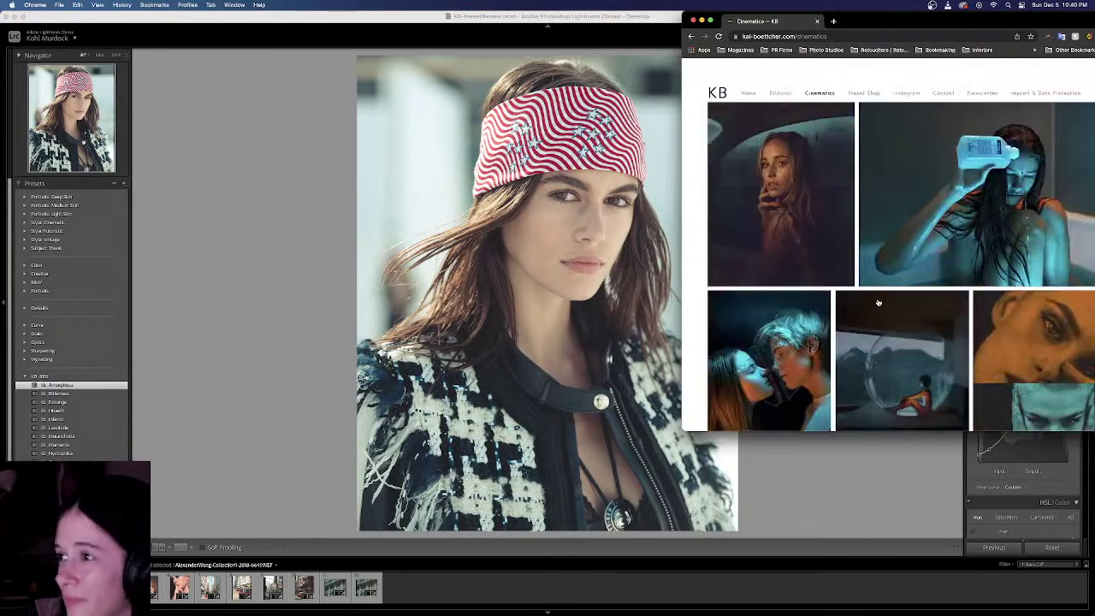
{"action": "double_click", "coordinate": [902, 25]}
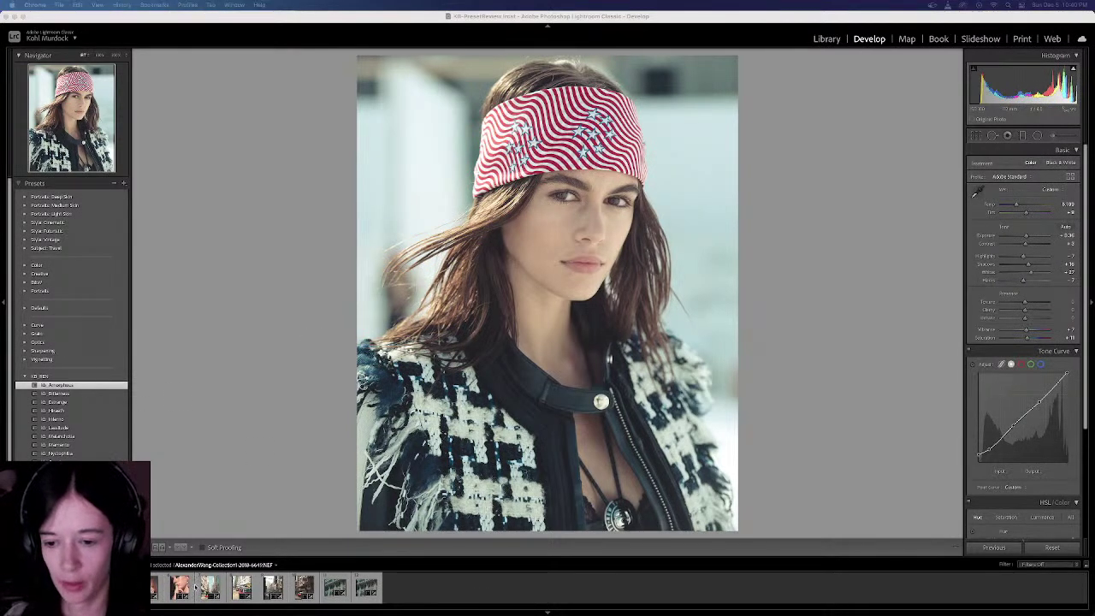
Open the Hong Kong street photo with the red taxi in profile and try to delete the KB_REN preset group
{"action": "left_click", "coordinate": [207, 587]}
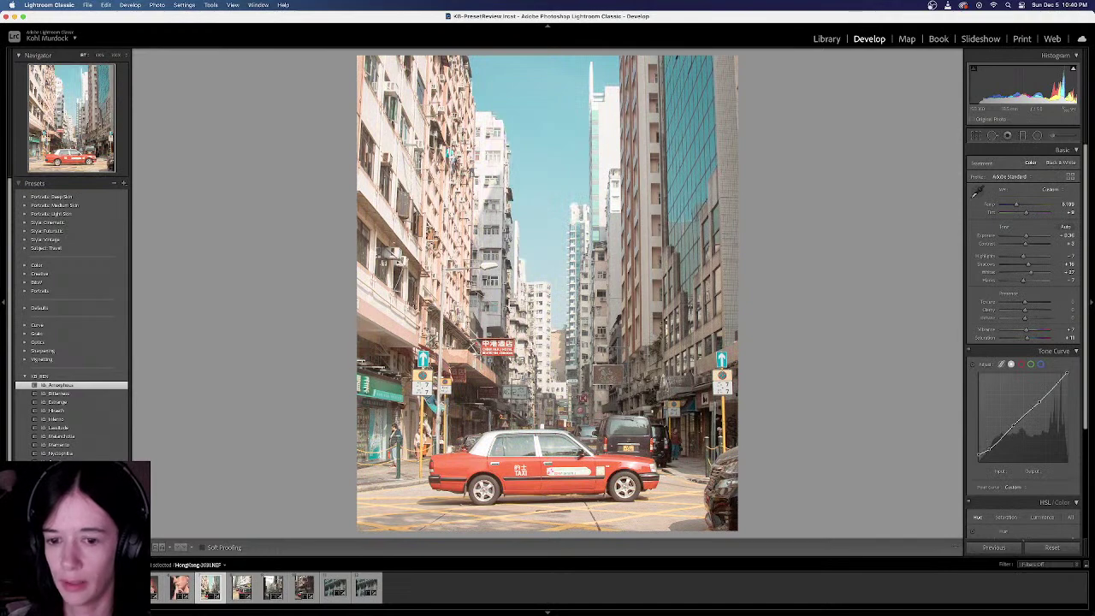
{"action": "left_click", "coordinate": [25, 376]}
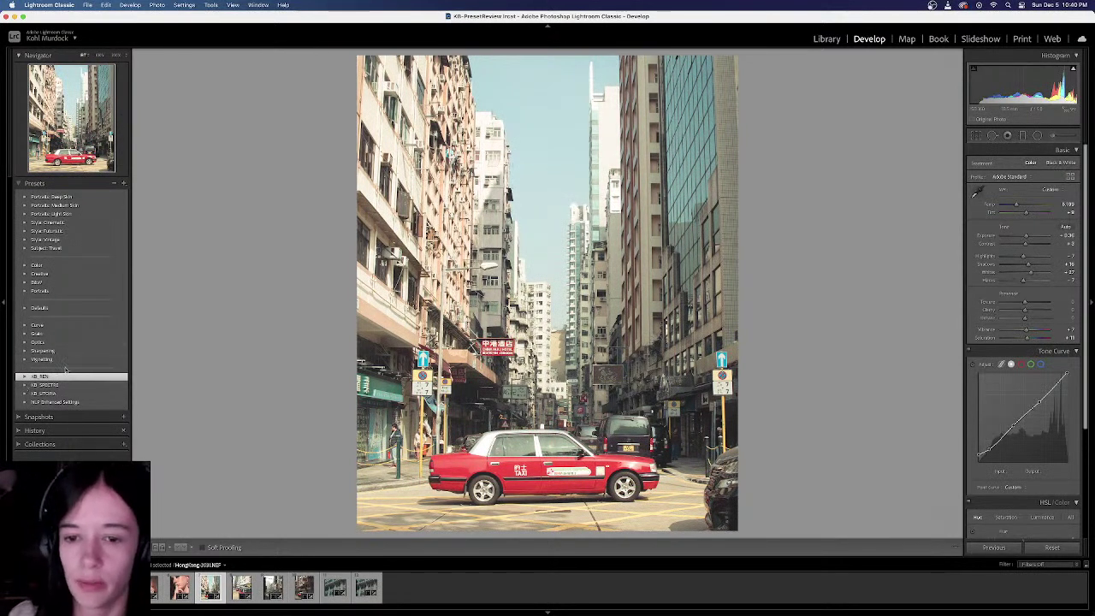
{"action": "right_click", "coordinate": [53, 376]}
{"action": "left_click", "coordinate": [98, 389]}
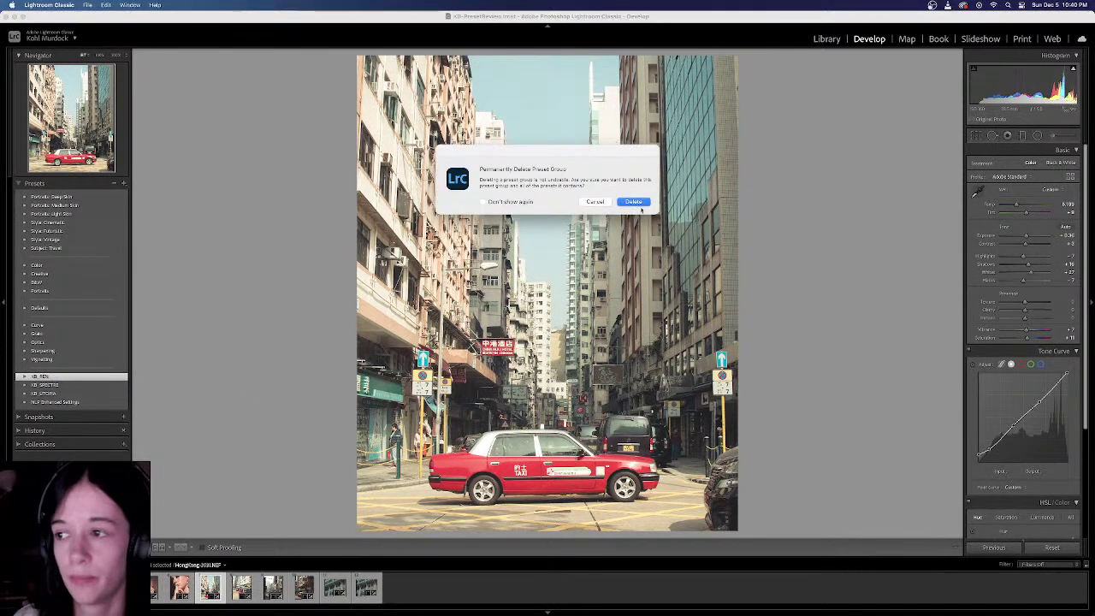
{"action": "left_click", "coordinate": [637, 201]}
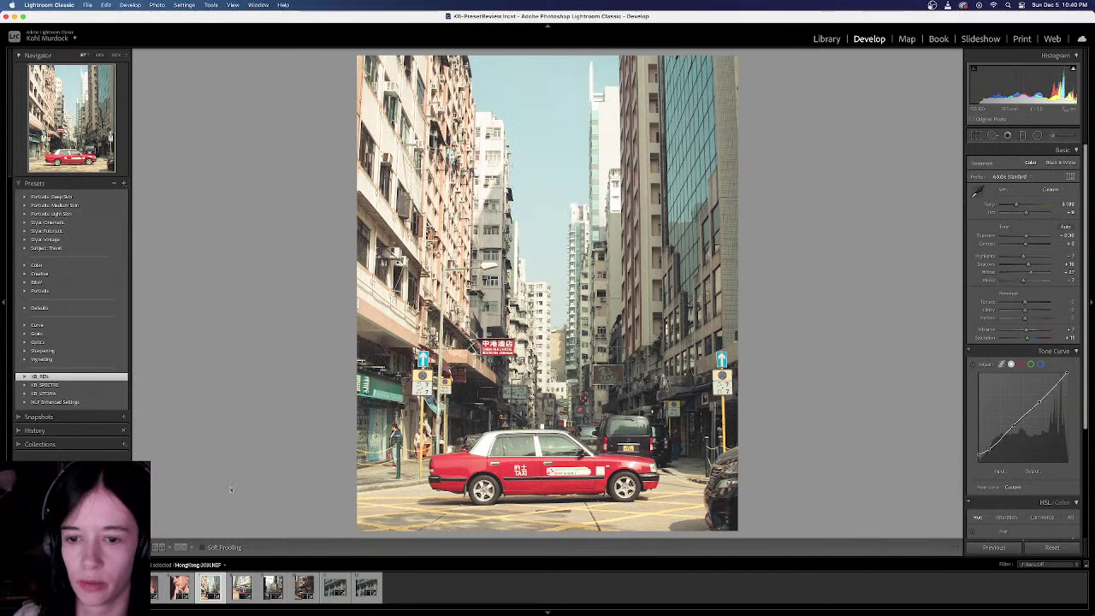
Try the KB_S1 preset from the KB_SPECTRE group on the redhead hand-to-face portrait and on all the photos at once
{"action": "left_click", "coordinate": [464, 598]}
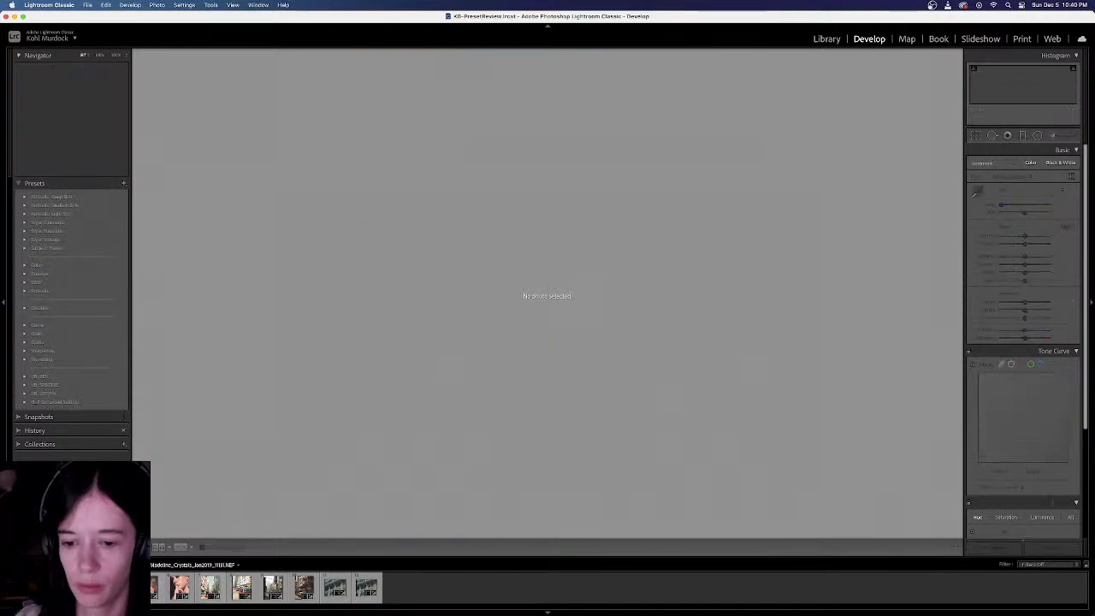
{"action": "left_click", "coordinate": [25, 384]}
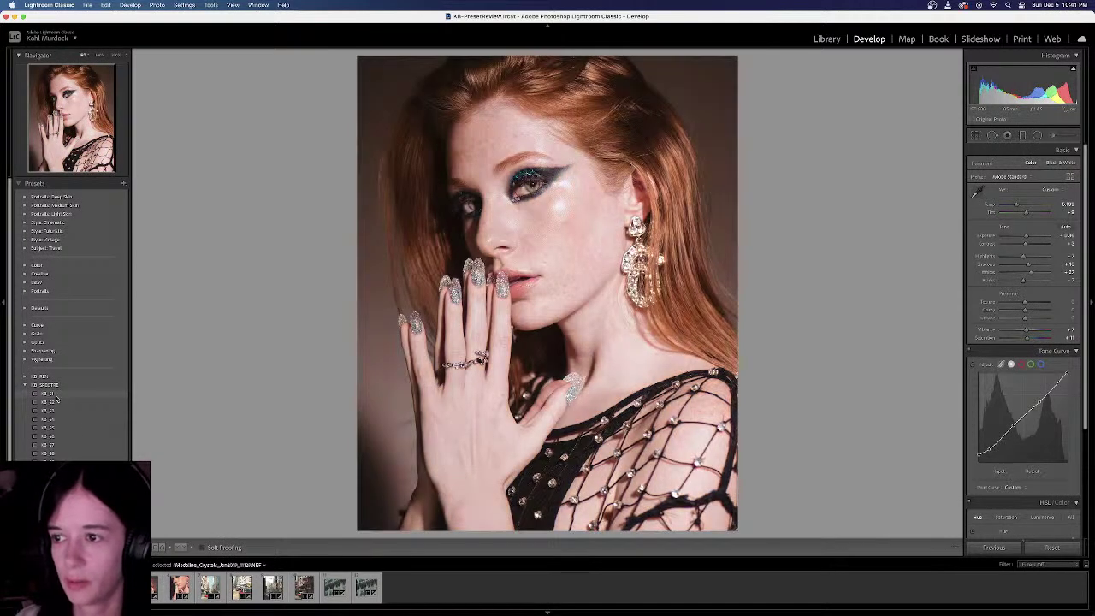
{"action": "left_click", "coordinate": [56, 395]}
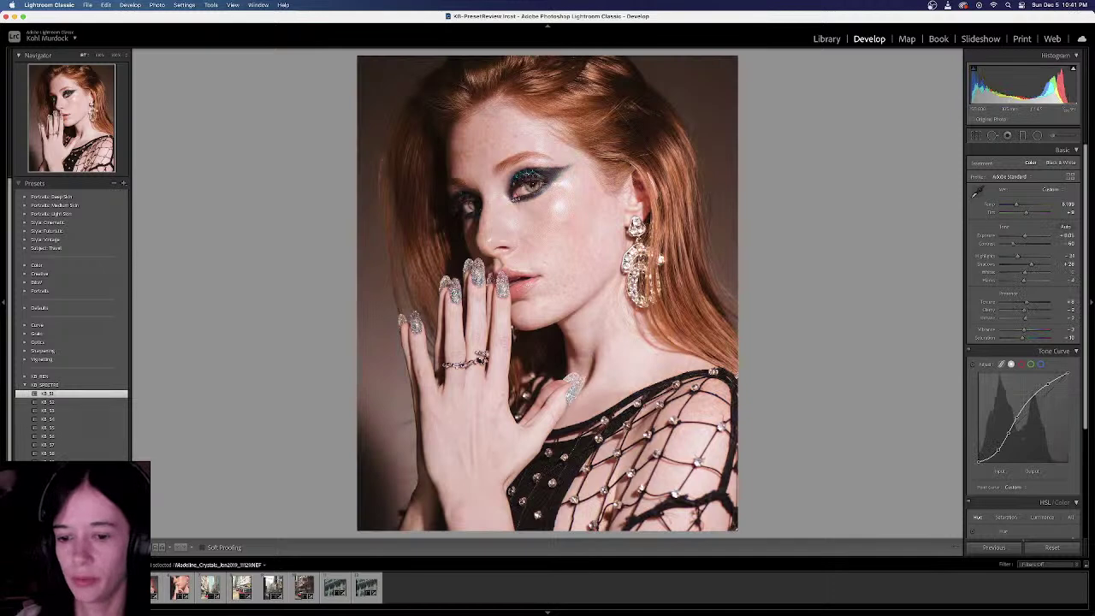
{"action": "key", "text": "super+a"}
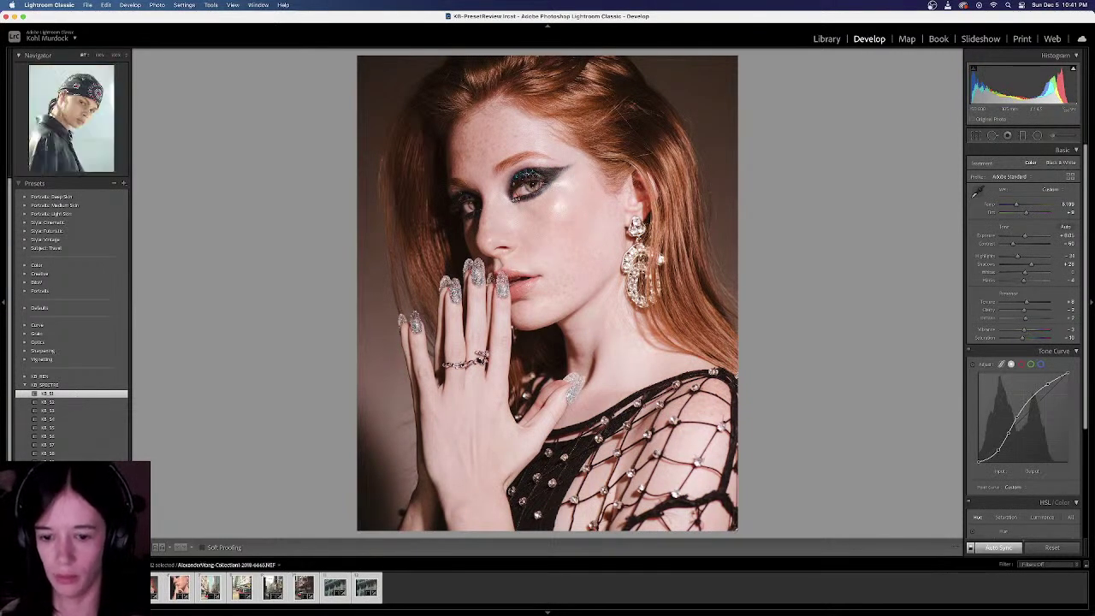
{"action": "left_click", "coordinate": [64, 394]}
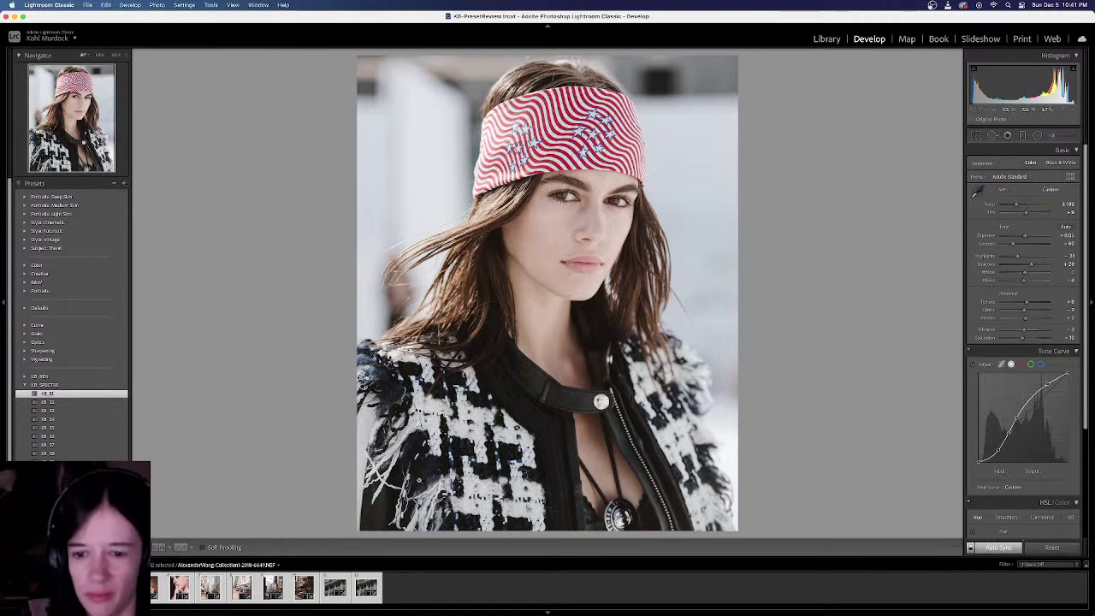
Reapply the Amorphous preset from KB_REN to all the photos and open only the street photo with the red taxi in profile
{"action": "left_click", "coordinate": [25, 378]}
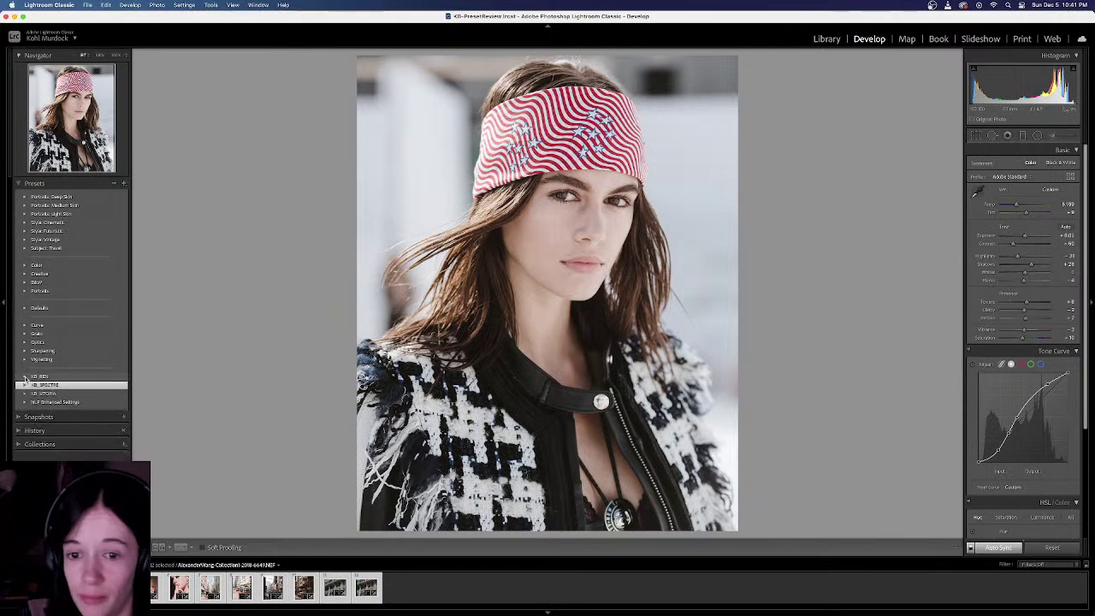
{"action": "left_click", "coordinate": [53, 385]}
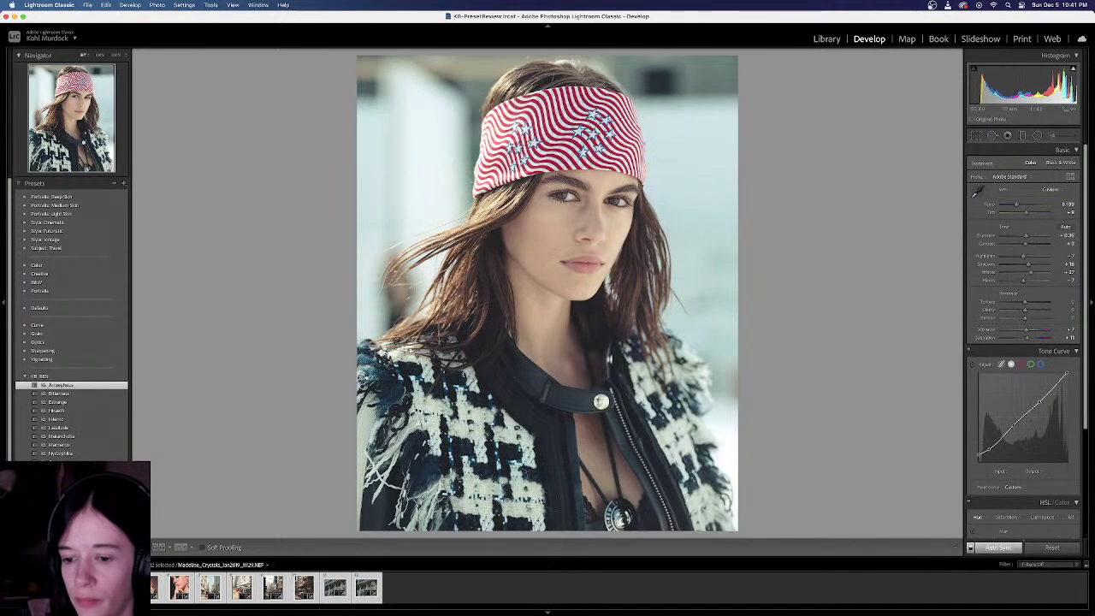
{"action": "left_click", "coordinate": [392, 589]}
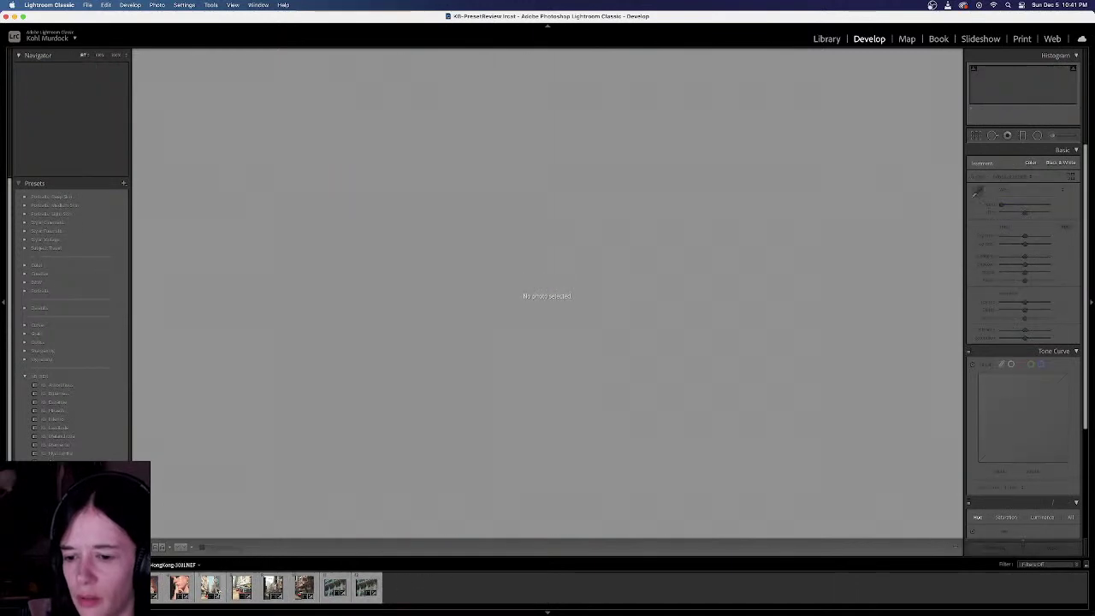
{"action": "left_click", "coordinate": [215, 587]}
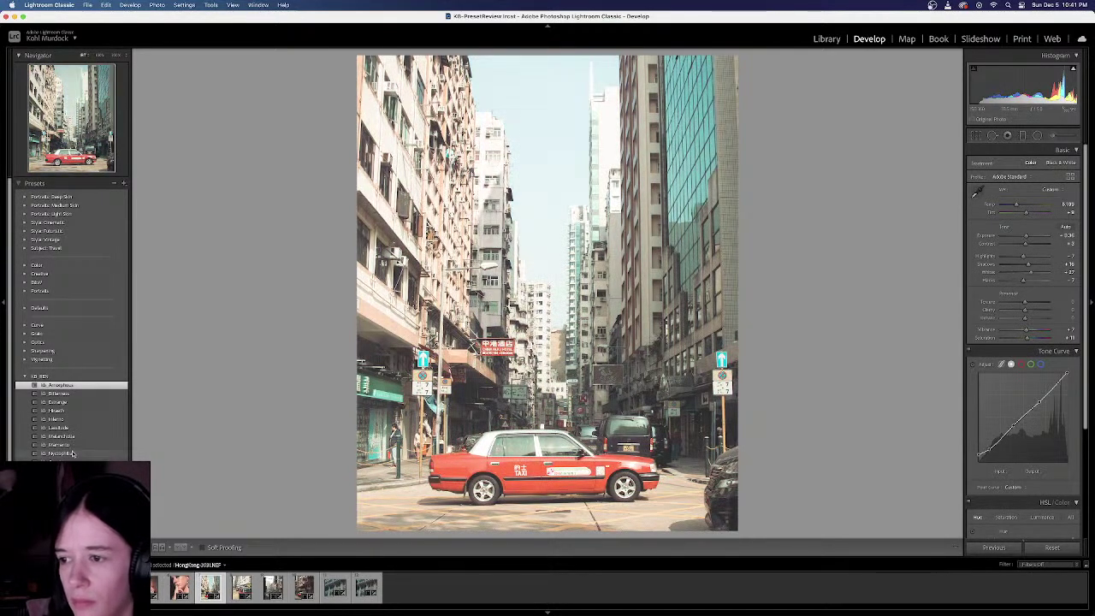
Open the redhead hand-to-face portrait and lower its Exposure to about +0.15
{"action": "left_click", "coordinate": [26, 377]}
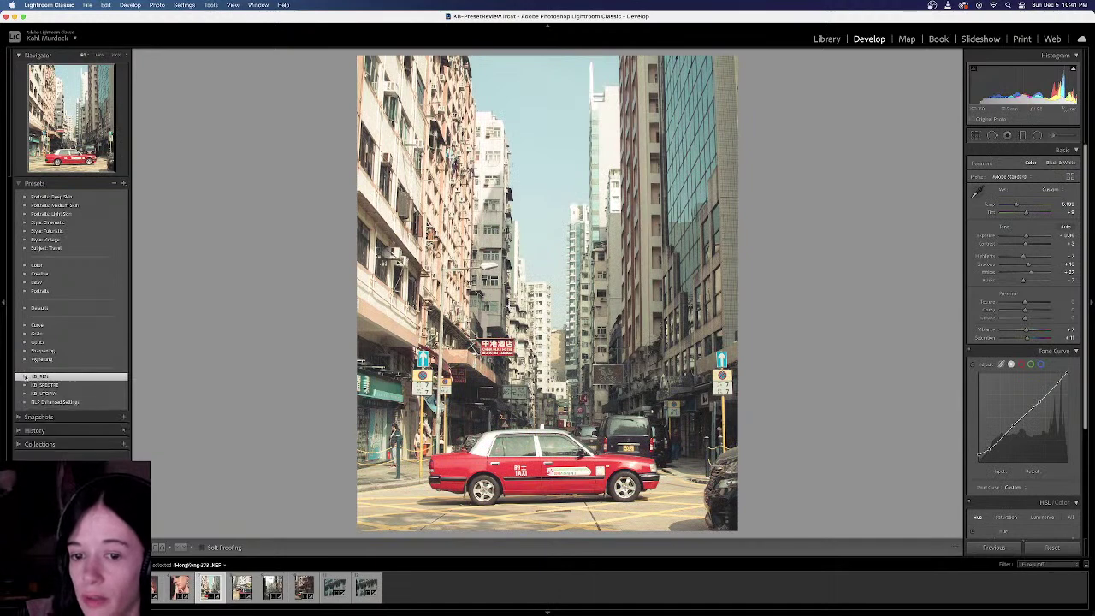
{"action": "key", "text": "Left"}
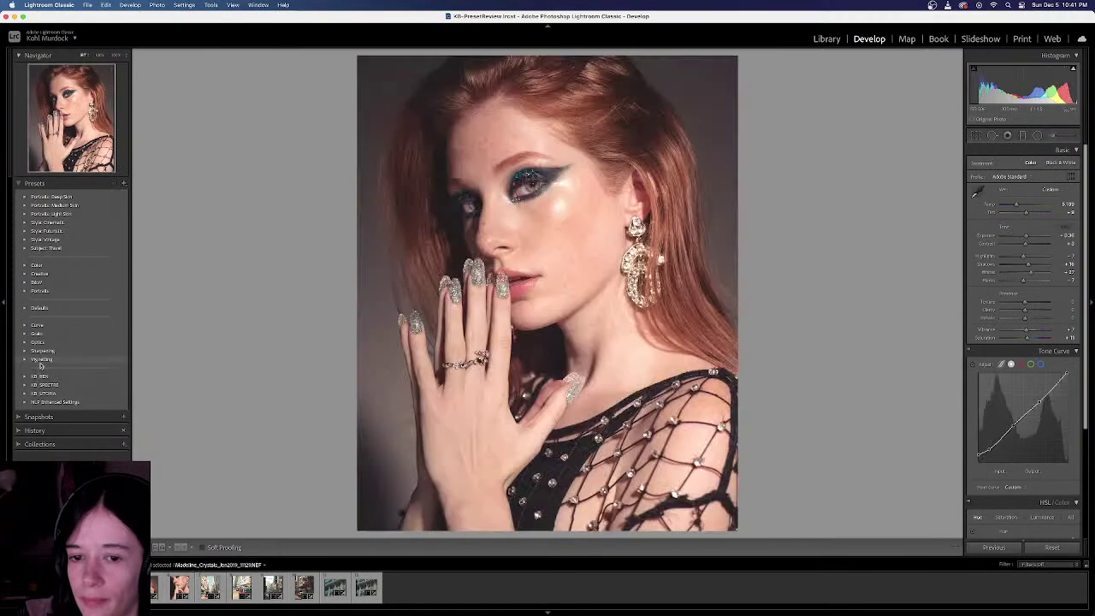
{"action": "left_click", "coordinate": [26, 376]}
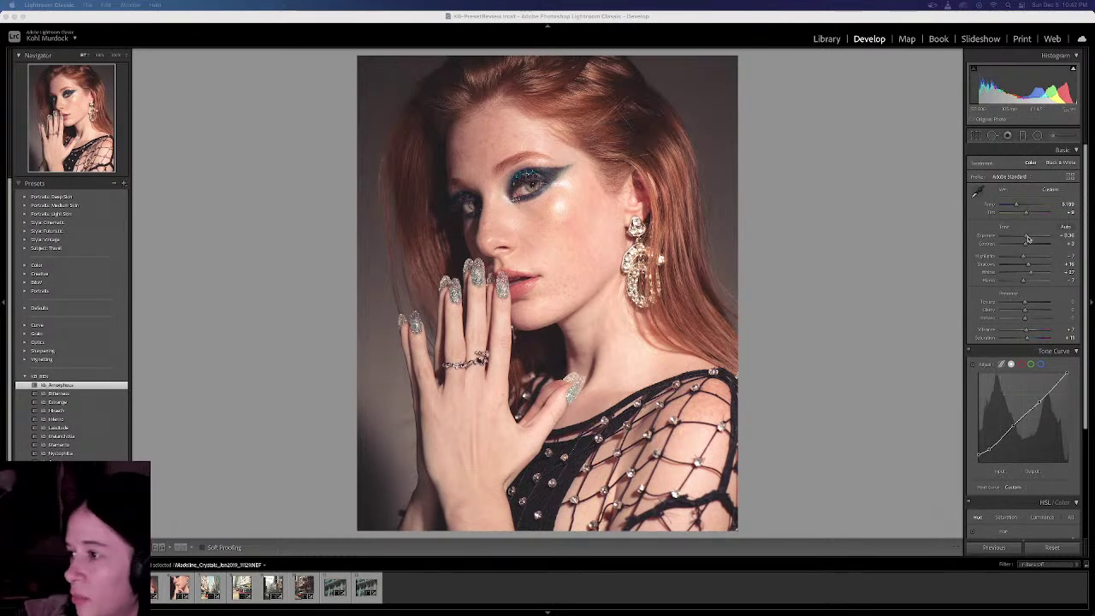
{"action": "left_click_drag", "start_coordinate": [1028, 237], "coordinate": [1027, 237]}
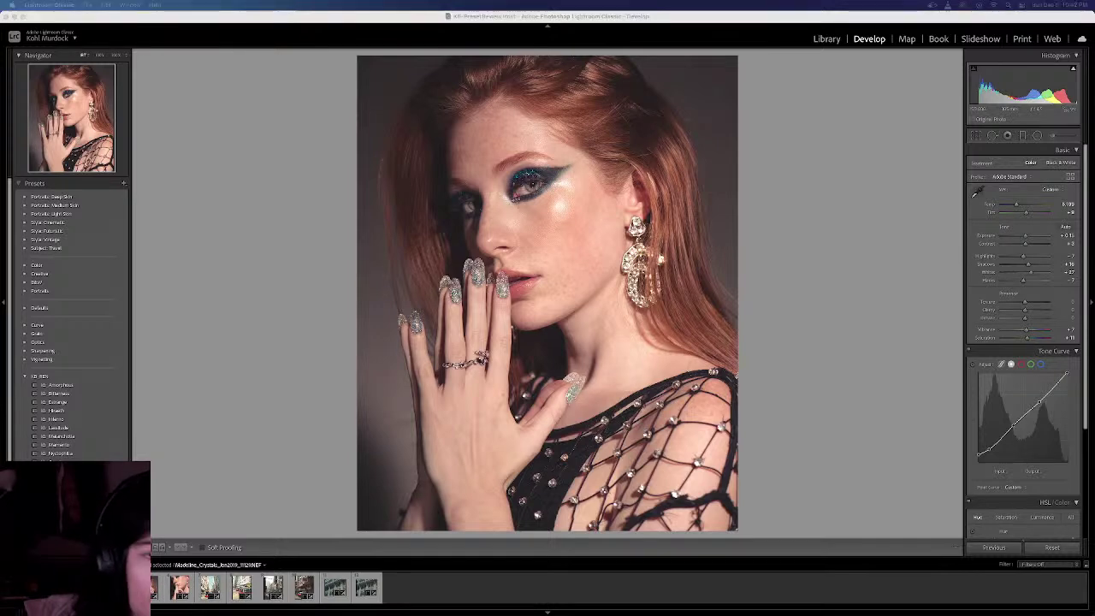
Check the creator's website portrait, and lower the redhead hand-to-face portrait's Highlights to about -18 and Exposure to about -0.23
{"action": "left_click_drag", "start_coordinate": [656, 183], "coordinate": [205, 56]}
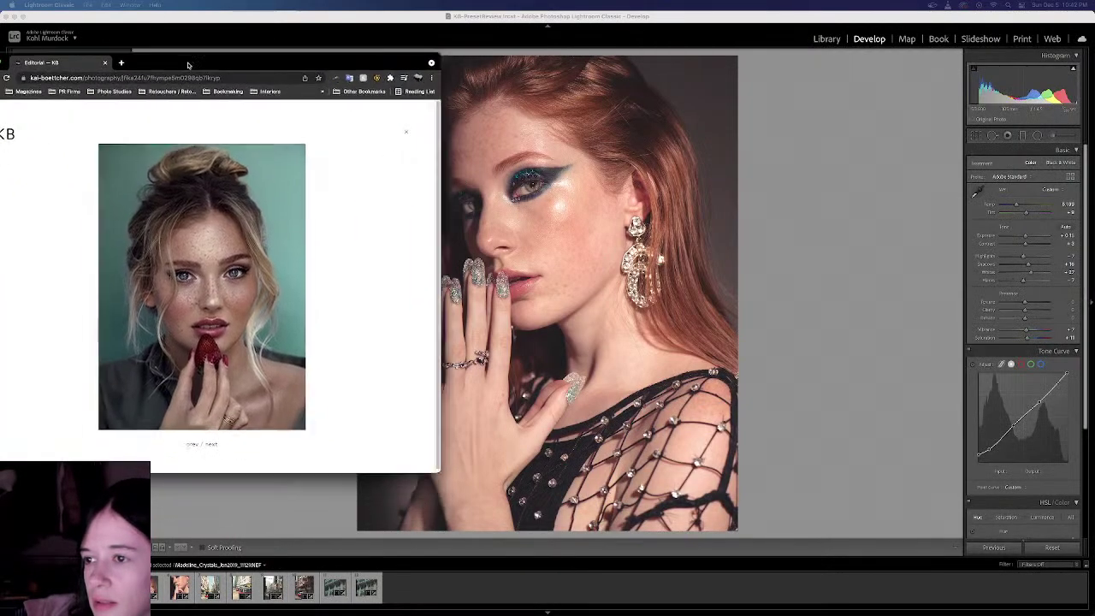
{"action": "left_click_drag", "start_coordinate": [288, 57], "coordinate": [0, 29]}
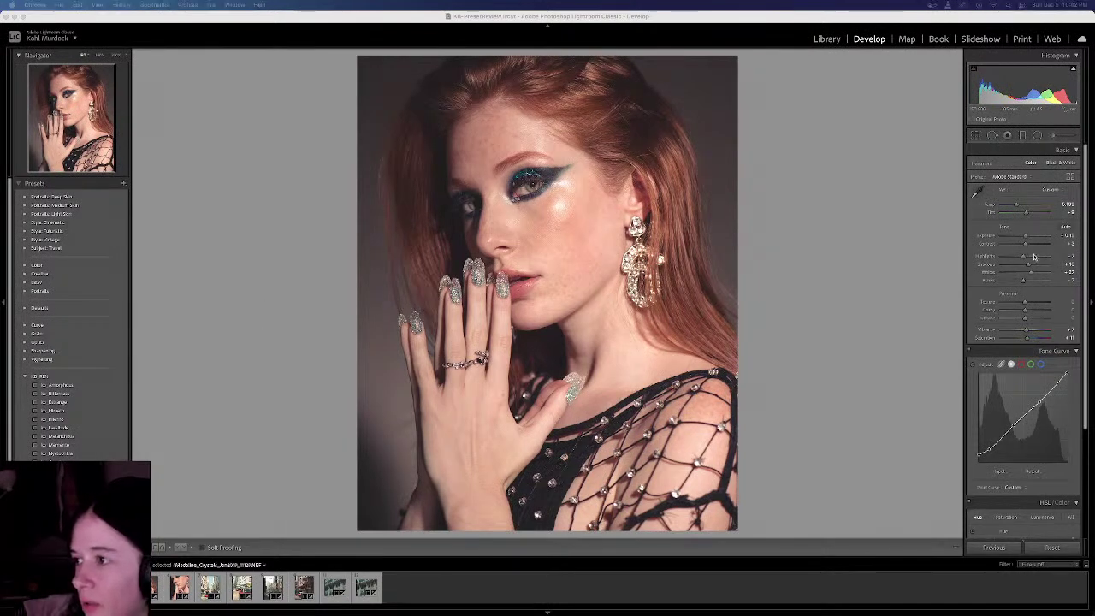
{"action": "left_click_drag", "start_coordinate": [1023, 257], "coordinate": [1023, 238]}
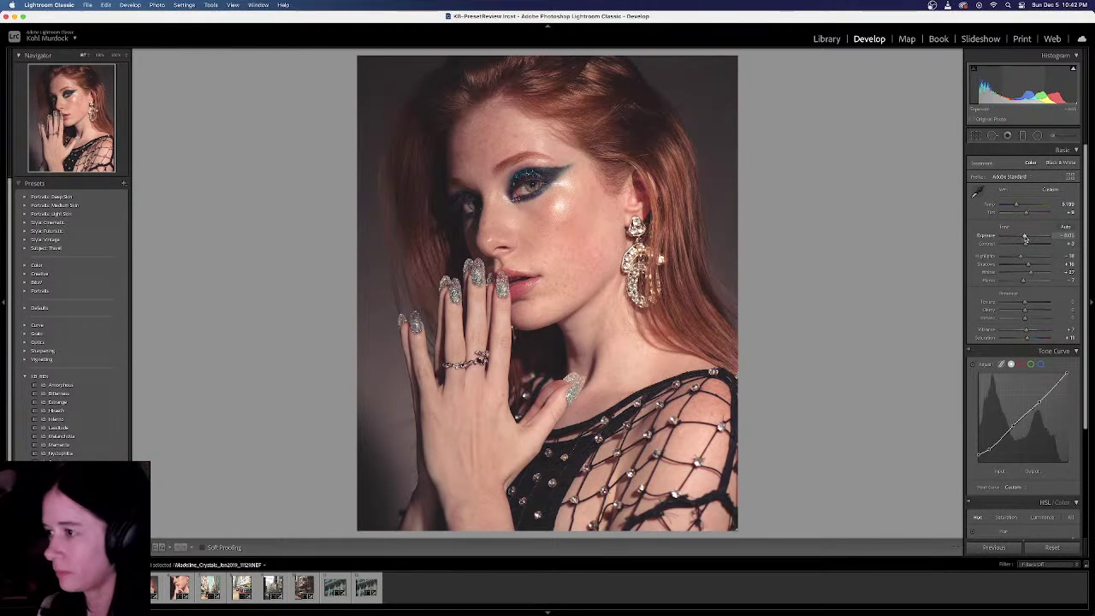
{"action": "left_click_drag", "start_coordinate": [1025, 238], "coordinate": [1024, 238]}
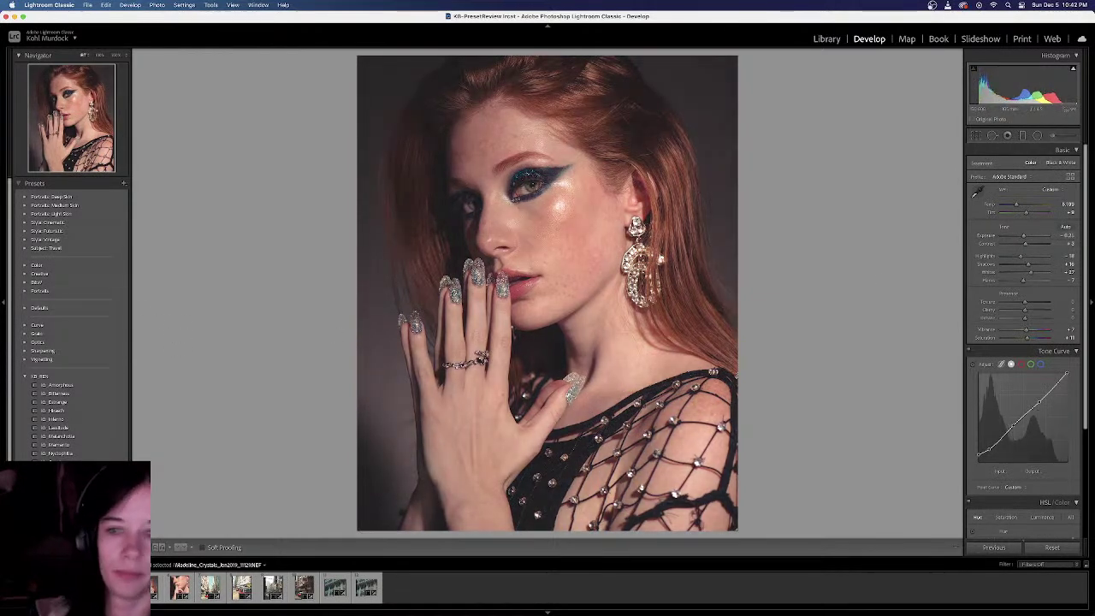
Compare the darkened redhead portrait side by side with the strawberry portrait on the creator's website in Chrome
{"action": "key", "text": "super+Tab"}
{"action": "left_click_drag", "start_coordinate": [370, 250], "coordinate": [844, 18]}
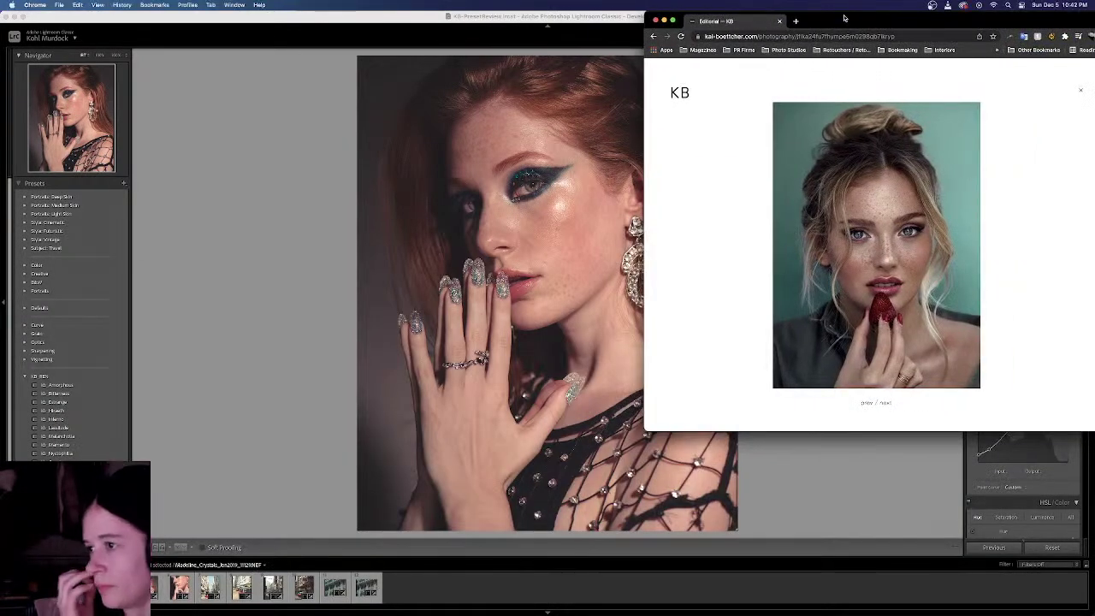
{"action": "left_click_drag", "start_coordinate": [844, 18], "coordinate": [0, 265]}
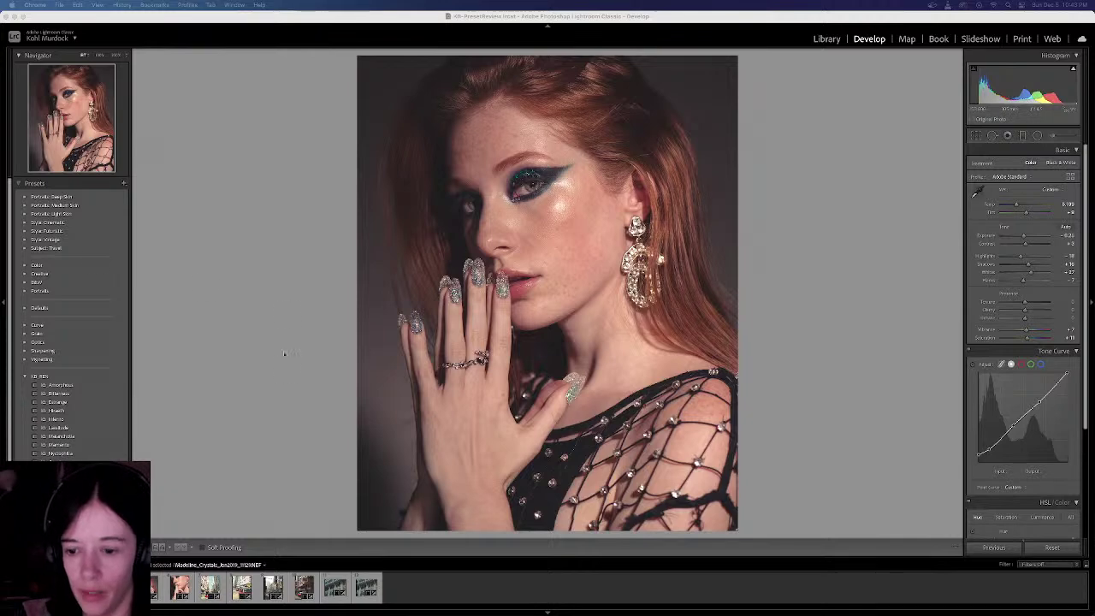
Preview the KB_REN presets one after another on the redhead portrait, from Bitterness down to the end of the visible list
{"action": "left_click", "coordinate": [26, 376]}
{"action": "left_click", "coordinate": [25, 385]}
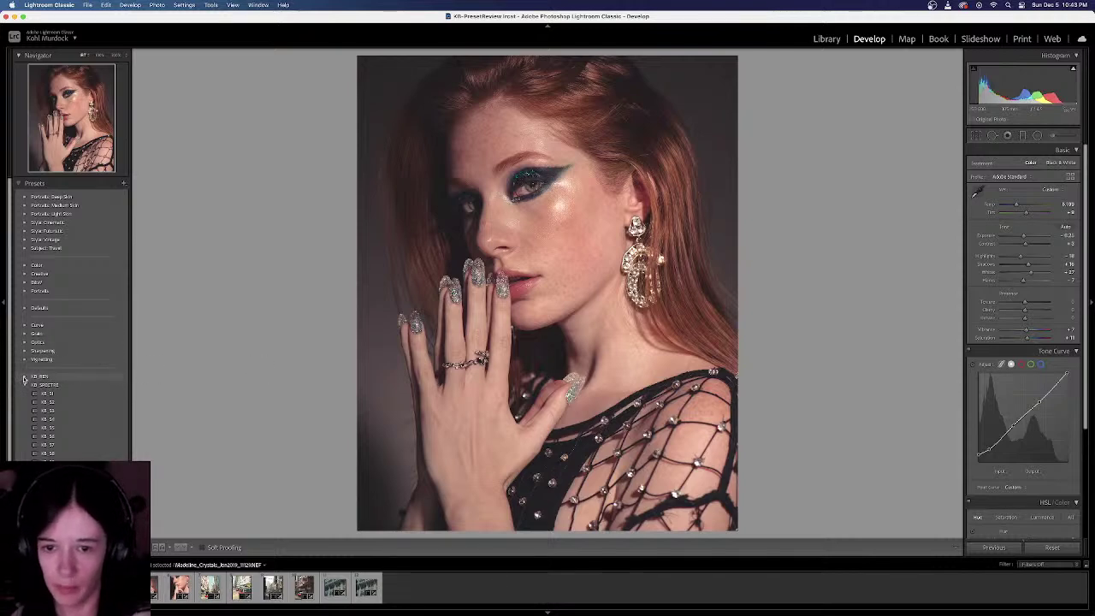
{"action": "left_click", "coordinate": [25, 377]}
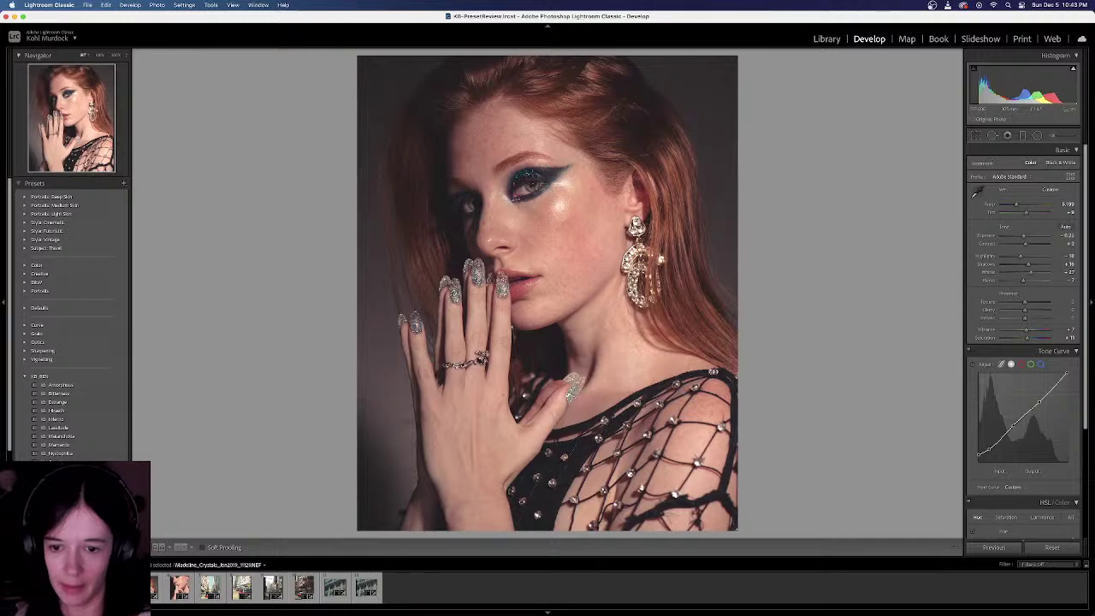
{"action": "left_click", "coordinate": [106, 402]}
{"action": "left_click", "coordinate": [108, 393]}
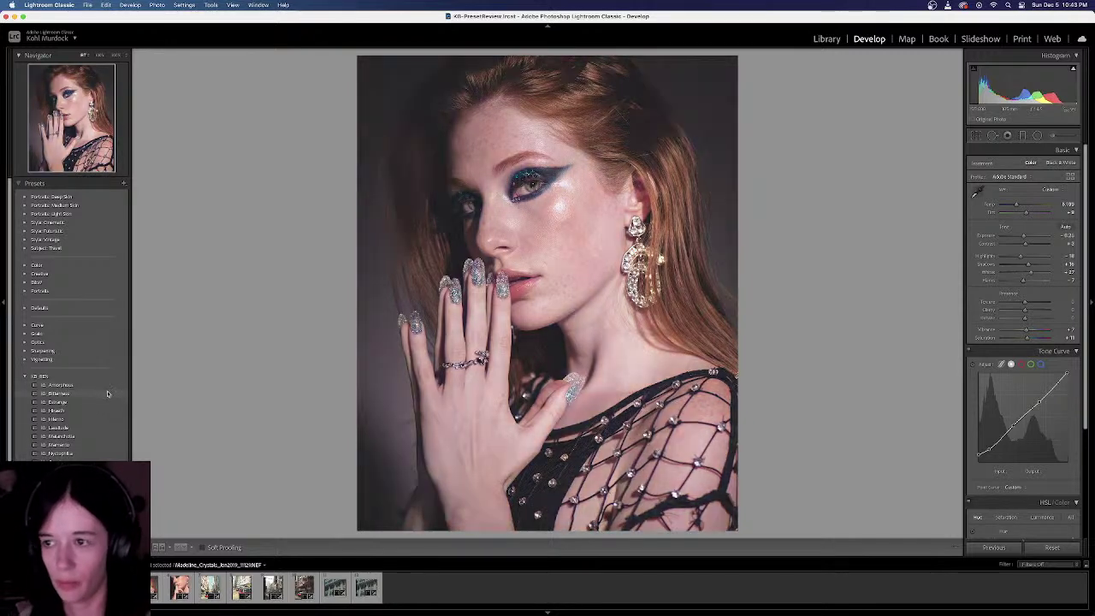
{"action": "left_click", "coordinate": [107, 400]}
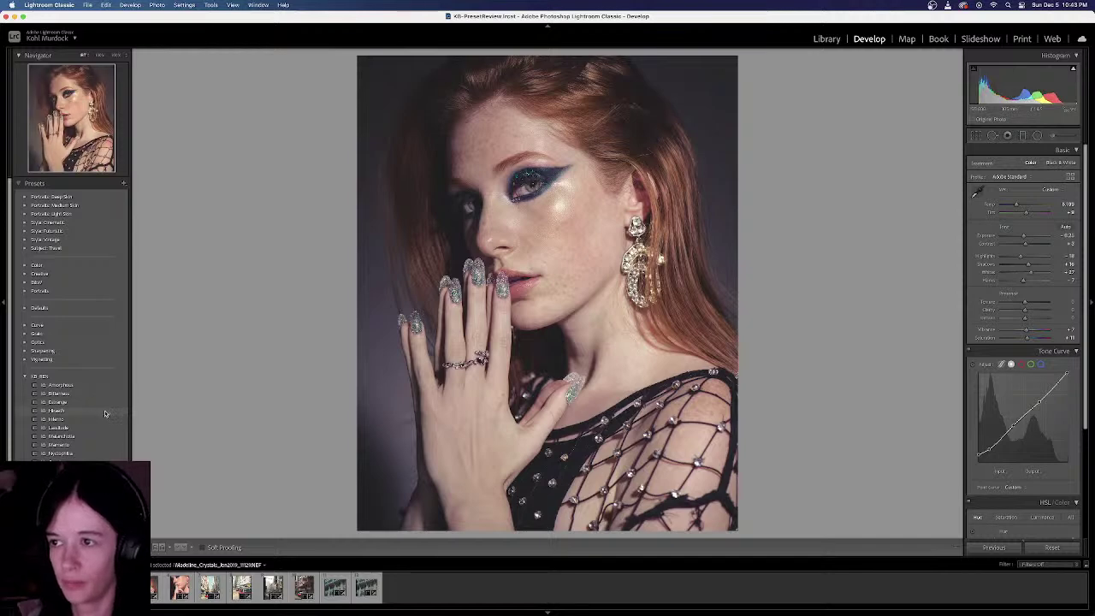
{"action": "left_click", "coordinate": [106, 413]}
{"action": "left_click", "coordinate": [94, 420]}
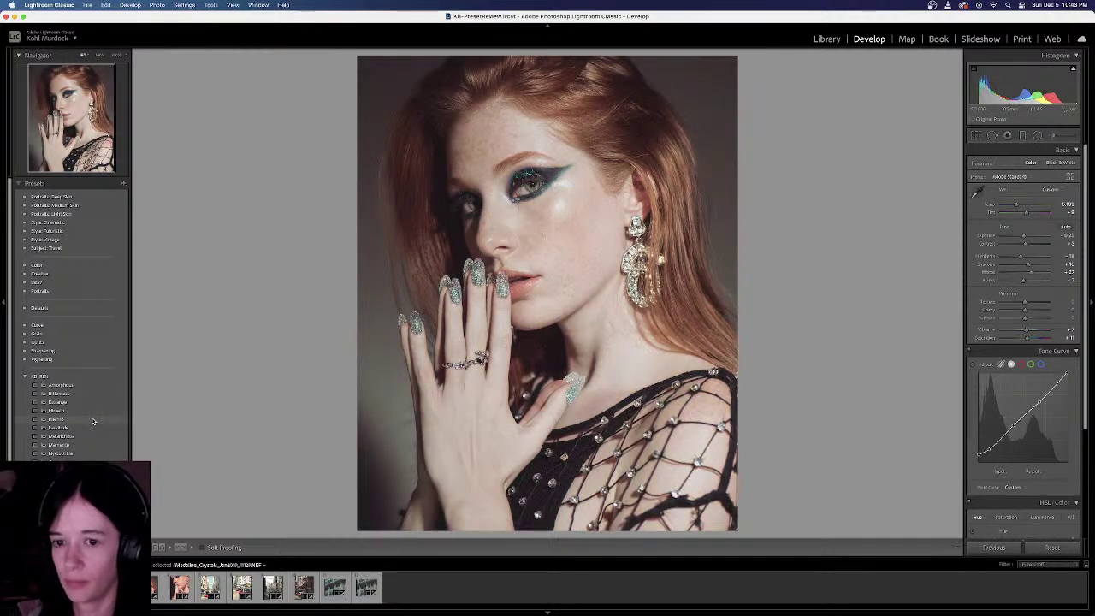
{"action": "left_click", "coordinate": [91, 429]}
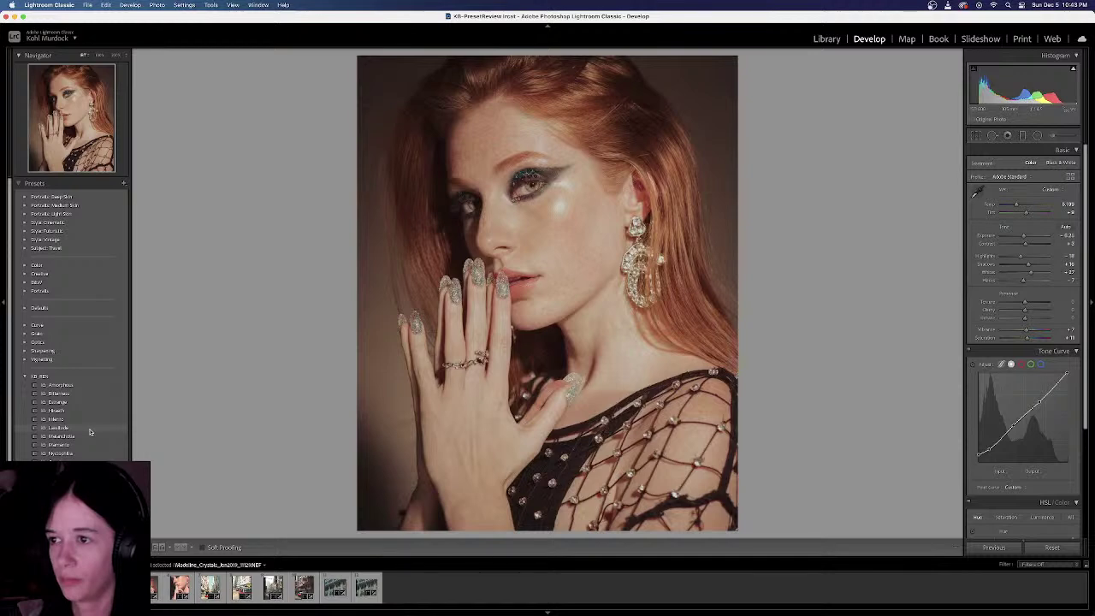
{"action": "left_click", "coordinate": [89, 437]}
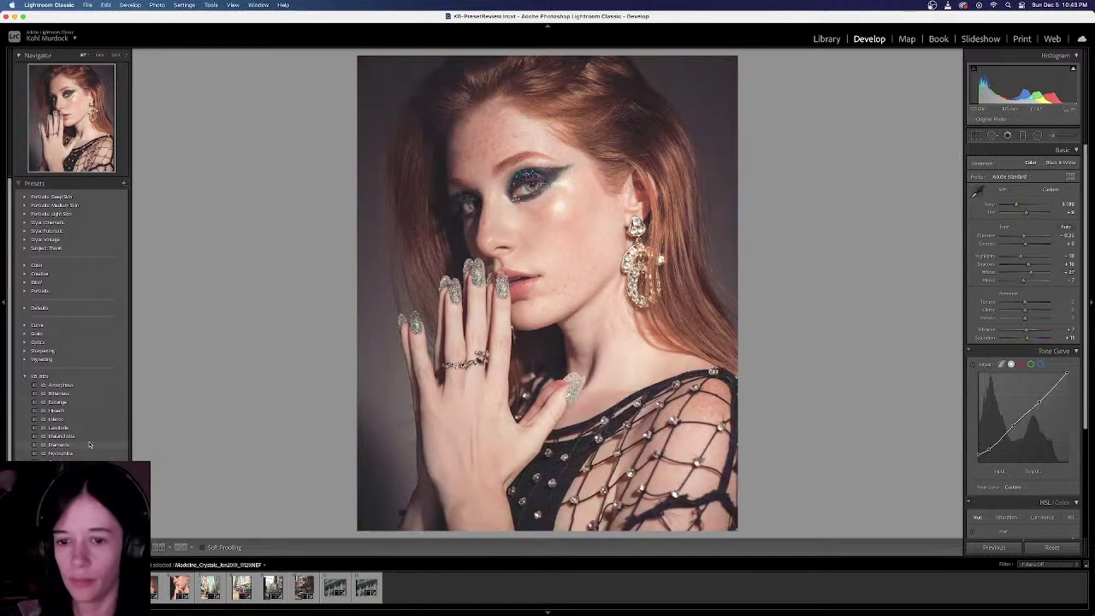
{"action": "left_click", "coordinate": [90, 444]}
{"action": "left_click", "coordinate": [88, 455]}
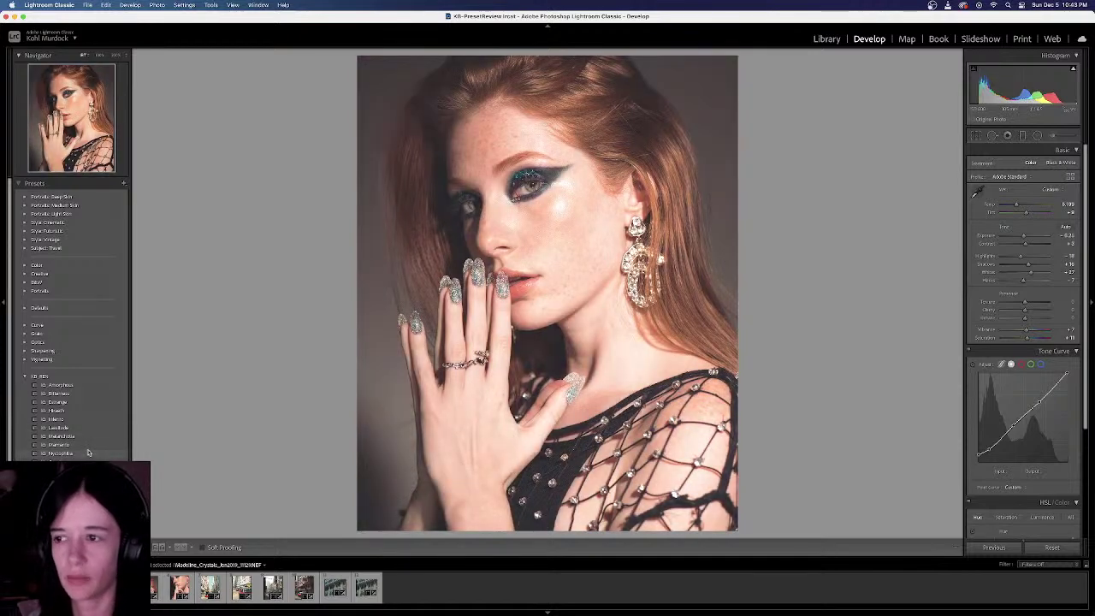
{"action": "left_click", "coordinate": [86, 456]}
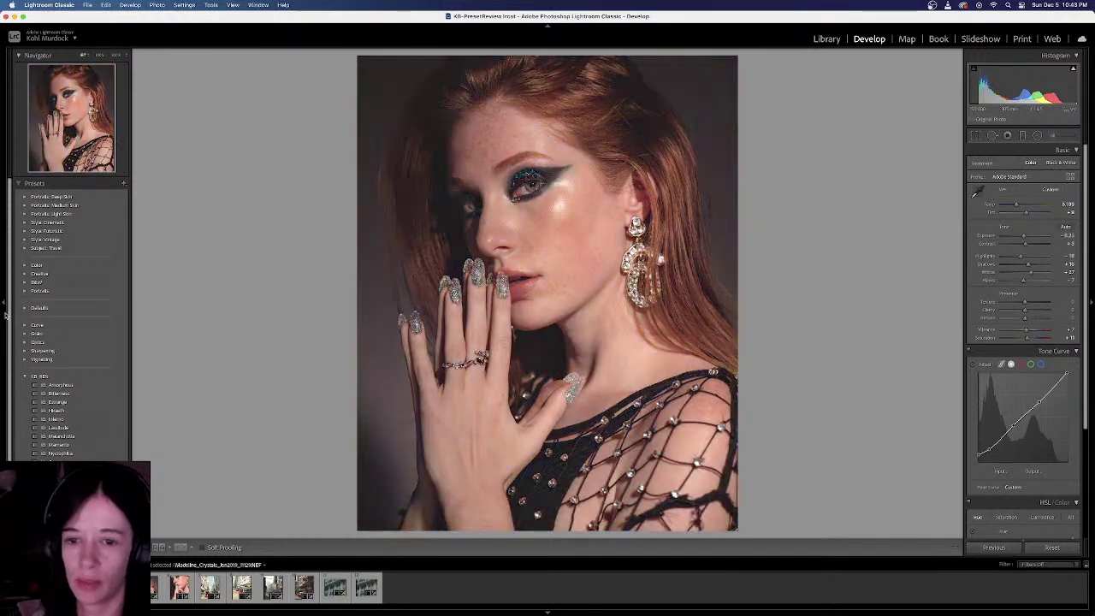
Permanently delete the KB_REN preset group
{"action": "left_click", "coordinate": [22, 378]}
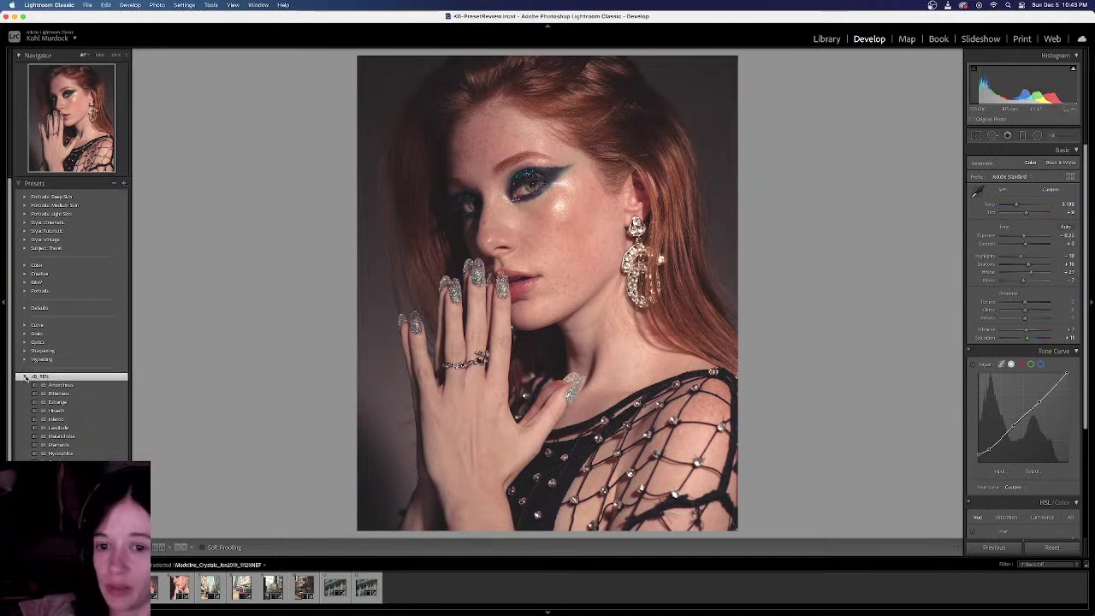
{"action": "left_click", "coordinate": [25, 377]}
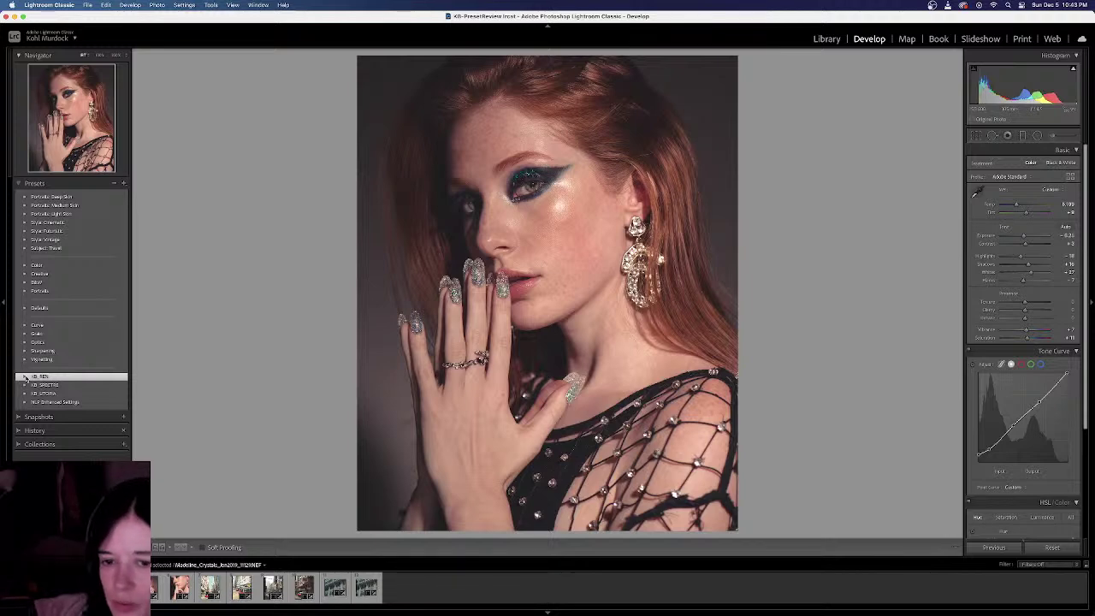
{"action": "right_click", "coordinate": [61, 377]}
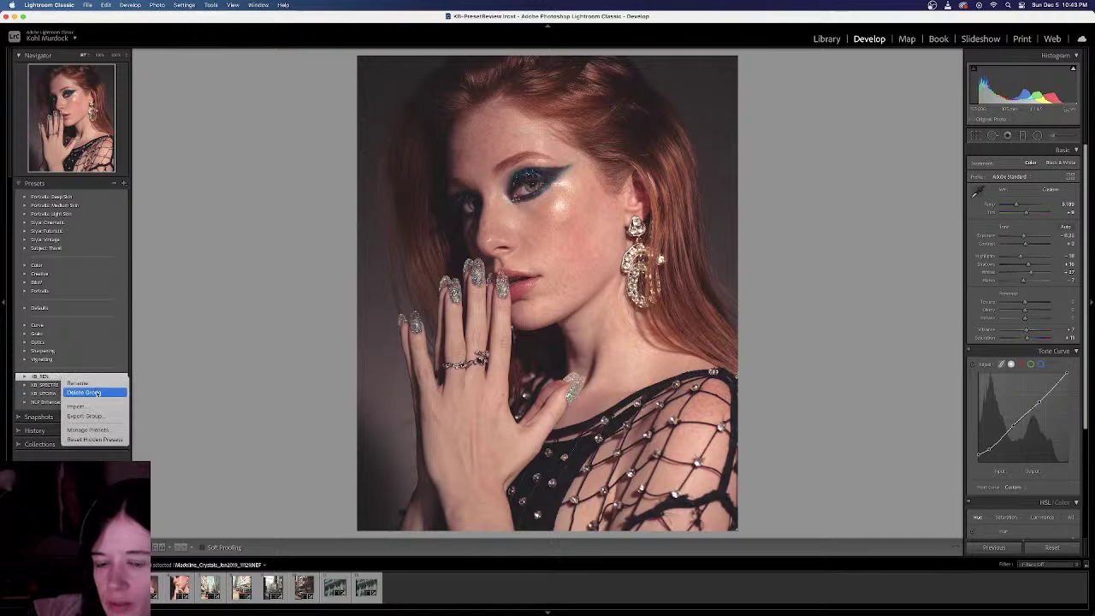
{"action": "left_click", "coordinate": [97, 392]}
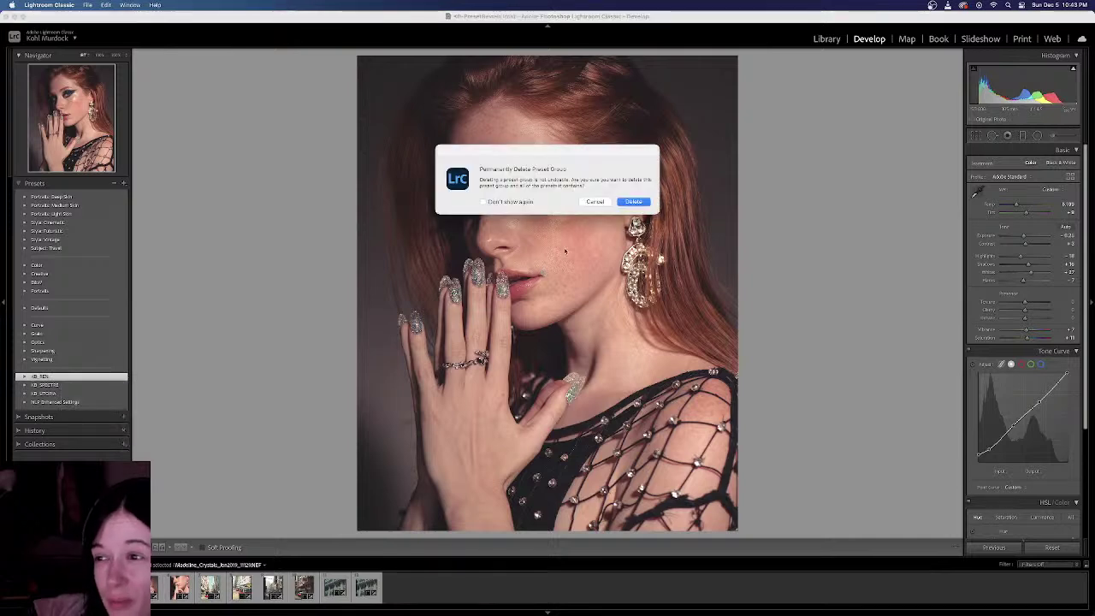
{"action": "left_click", "coordinate": [631, 202]}
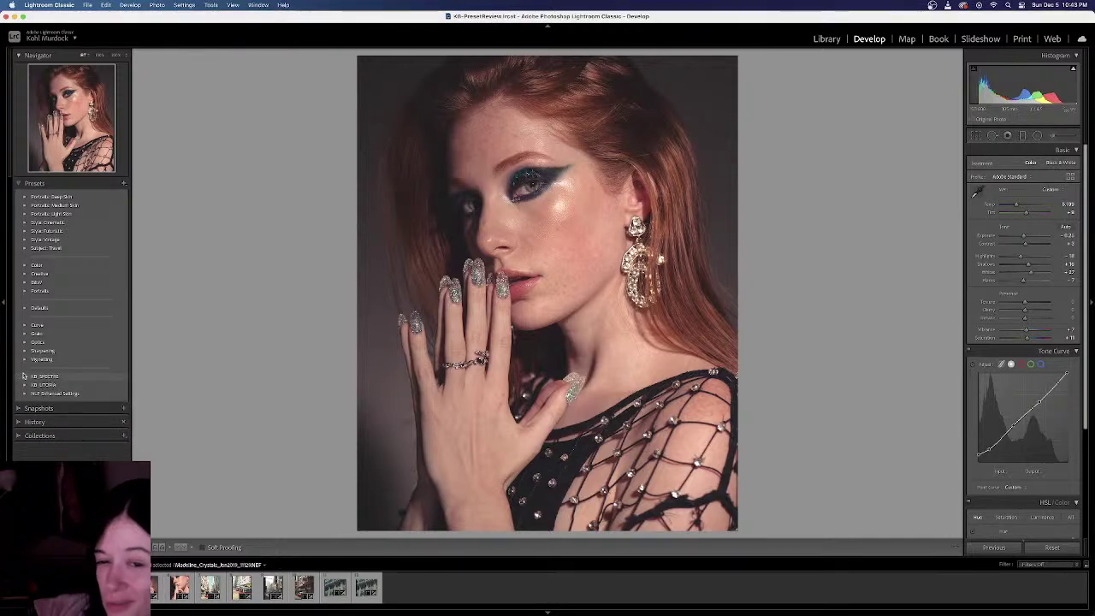
Apply the KB_S1 preset from the KB_SPECTRE group to all the photos at once, and clear the selection
{"action": "left_click", "coordinate": [25, 377]}
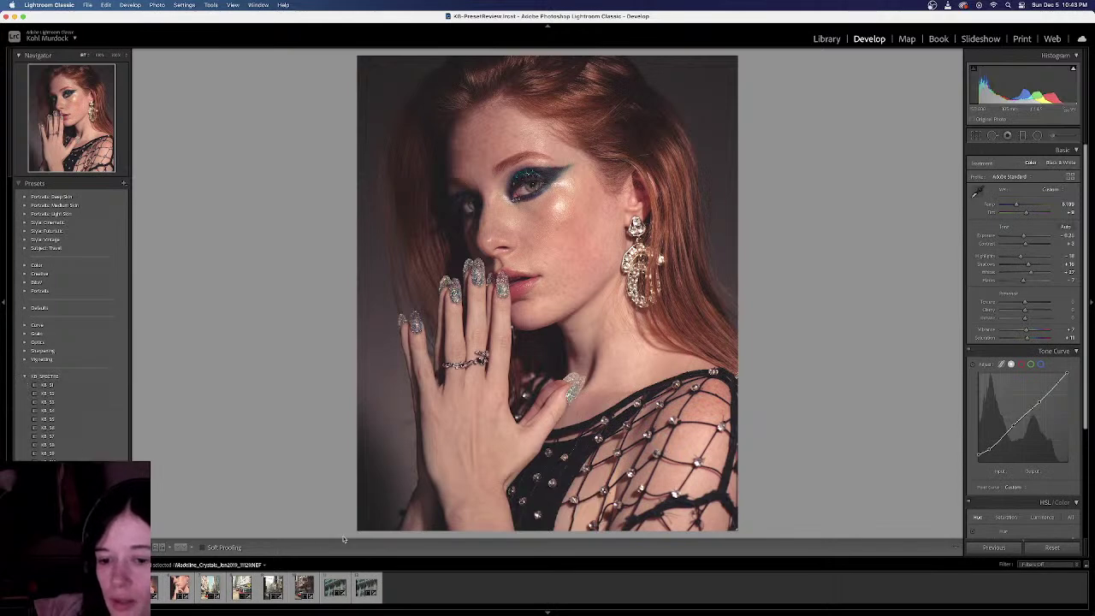
{"action": "key", "text": "Left"}
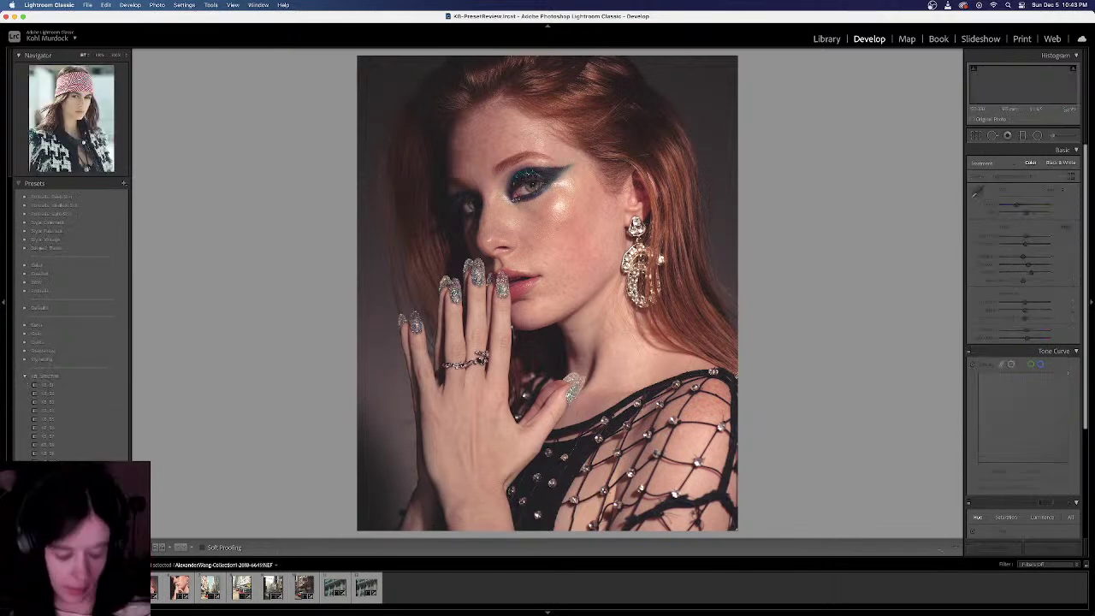
{"action": "key", "text": "super+a"}
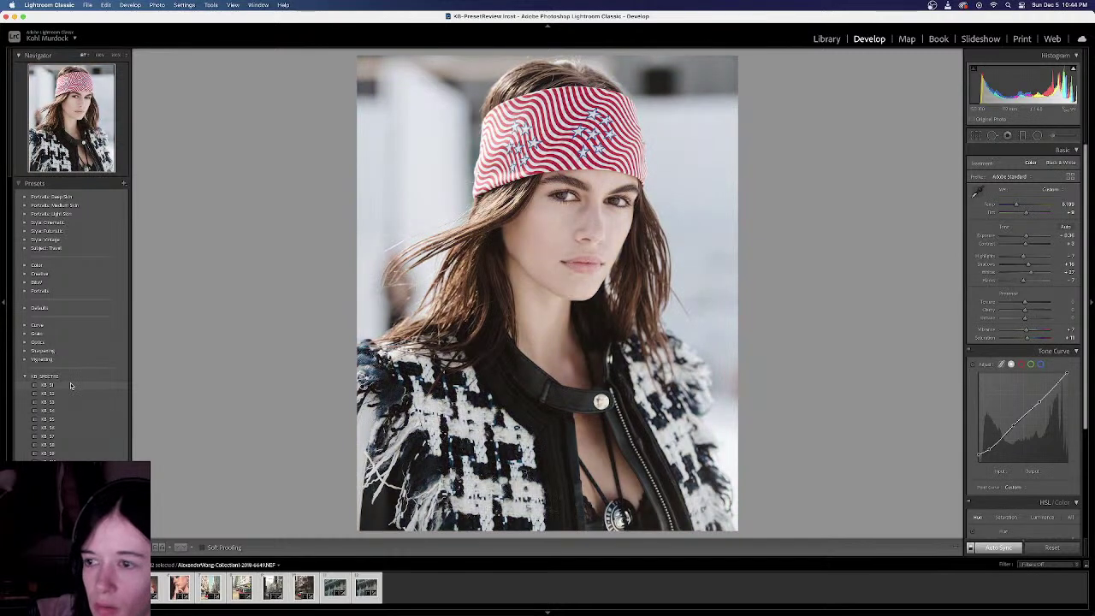
{"action": "left_click", "coordinate": [70, 385]}
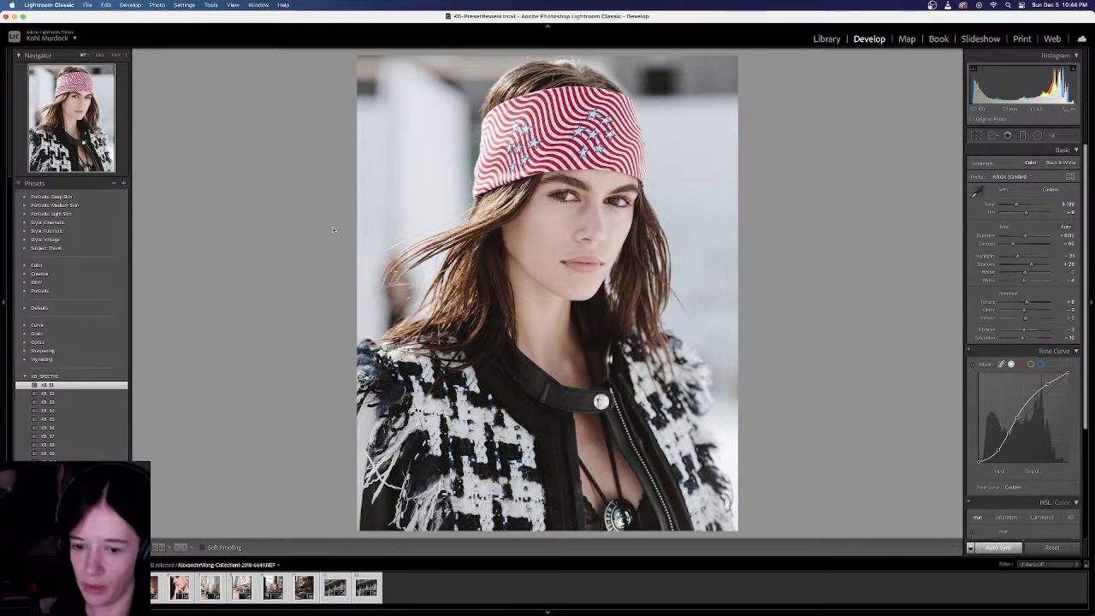
{"action": "left_click", "coordinate": [447, 588]}
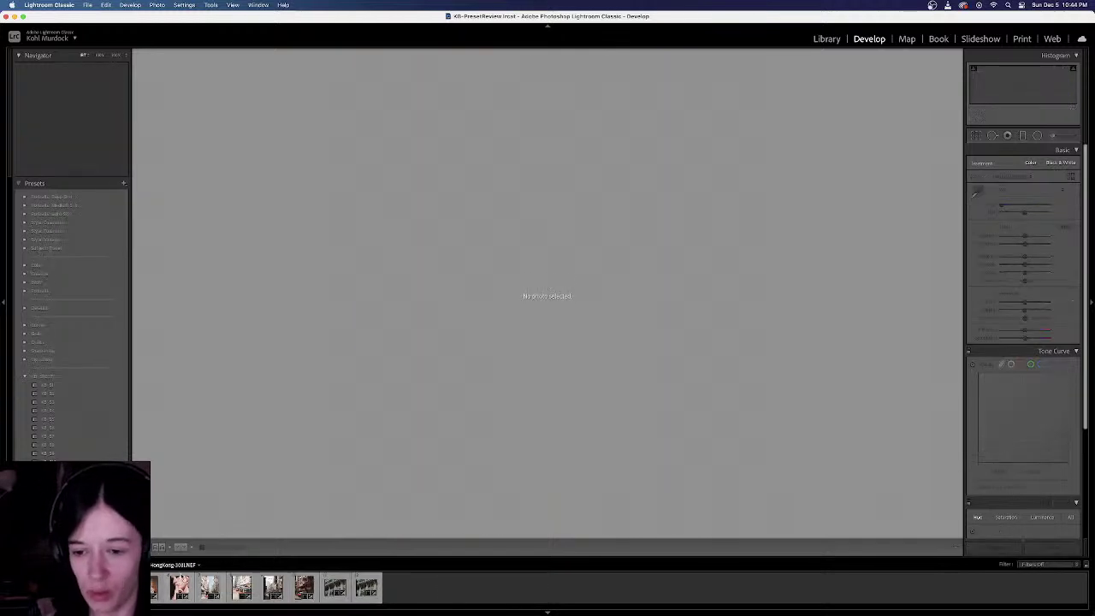
Apply the KB_S2 preset to only the redhead hand-to-face portrait and inspect the face up close
{"action": "left_click", "coordinate": [178, 587]}
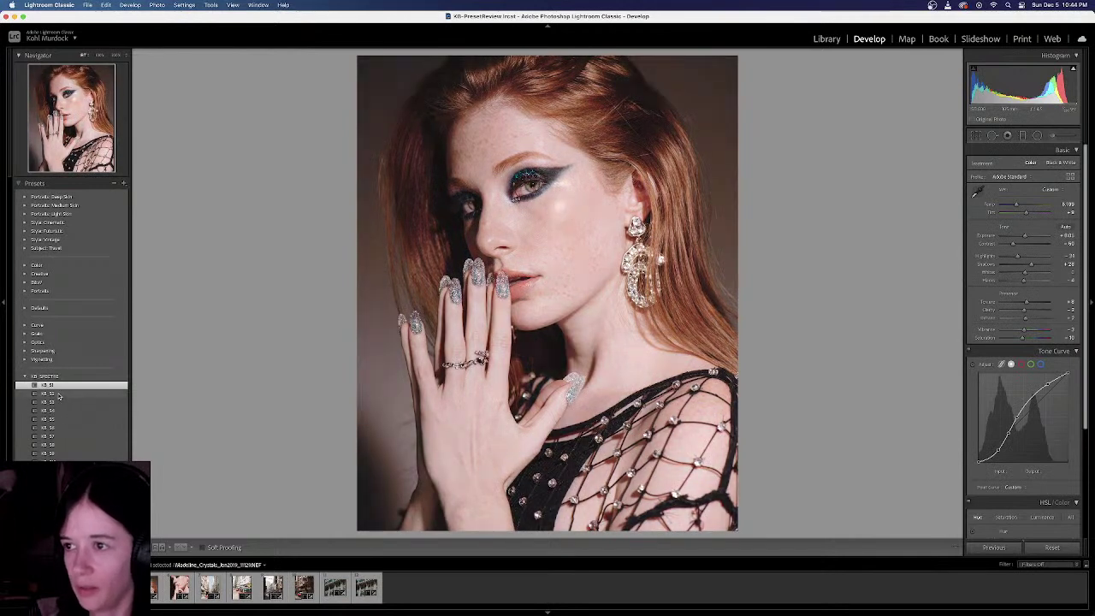
{"action": "left_click", "coordinate": [59, 394]}
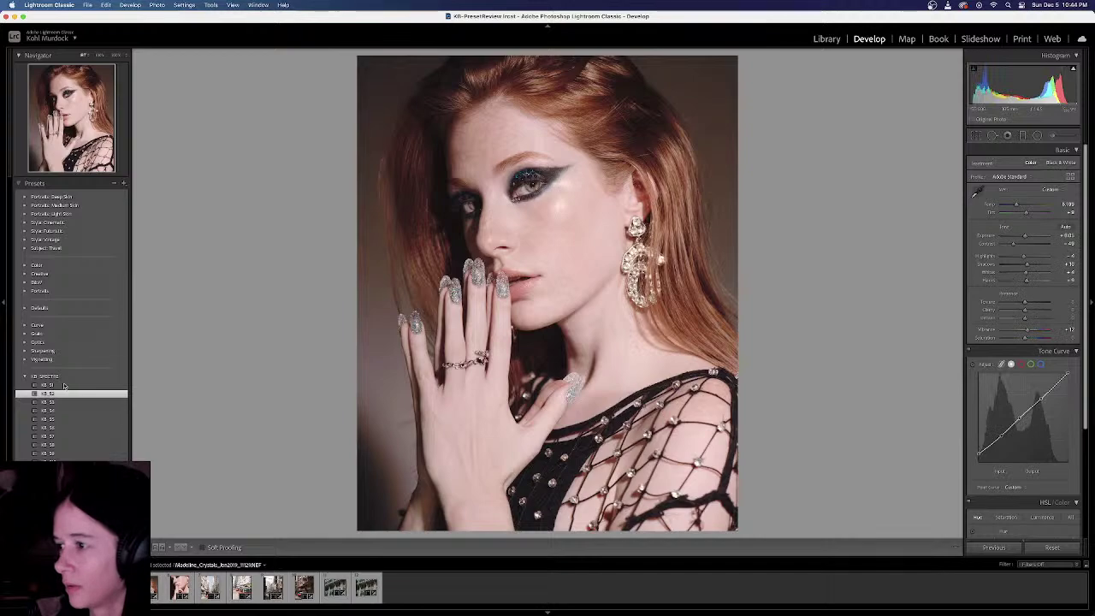
{"action": "left_click", "coordinate": [569, 190]}
{"action": "left_click", "coordinate": [539, 276]}
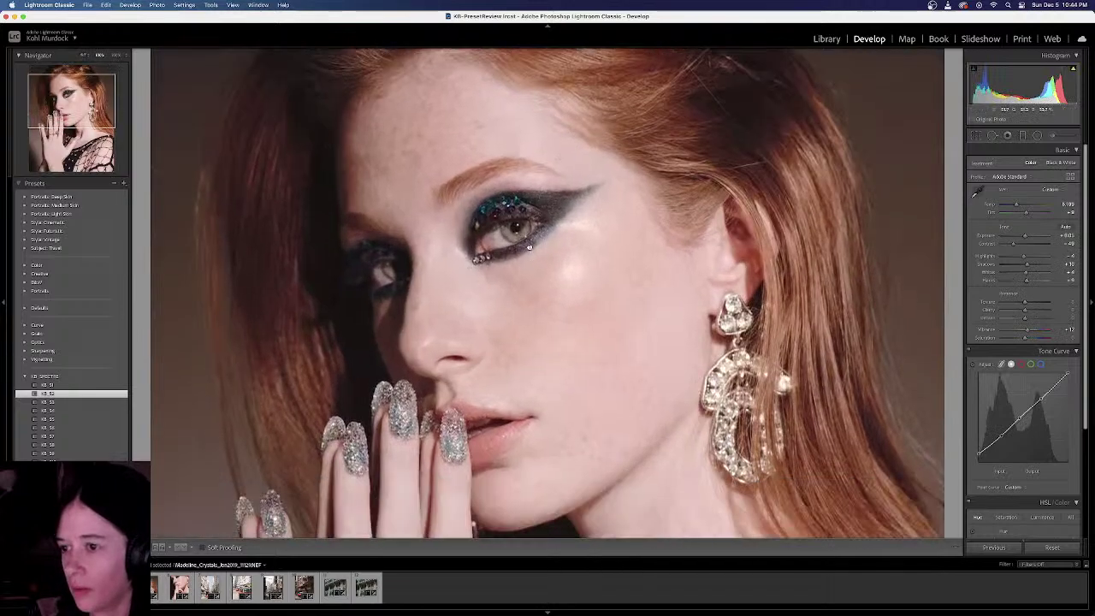
Review the HSL and sharpening settings of KB_S2, and collapse the Tone Curve, HSL/Color and Detail sections
{"action": "scroll", "coordinate": [1064, 427], "scroll_direction": "down", "scroll_amount": 3}
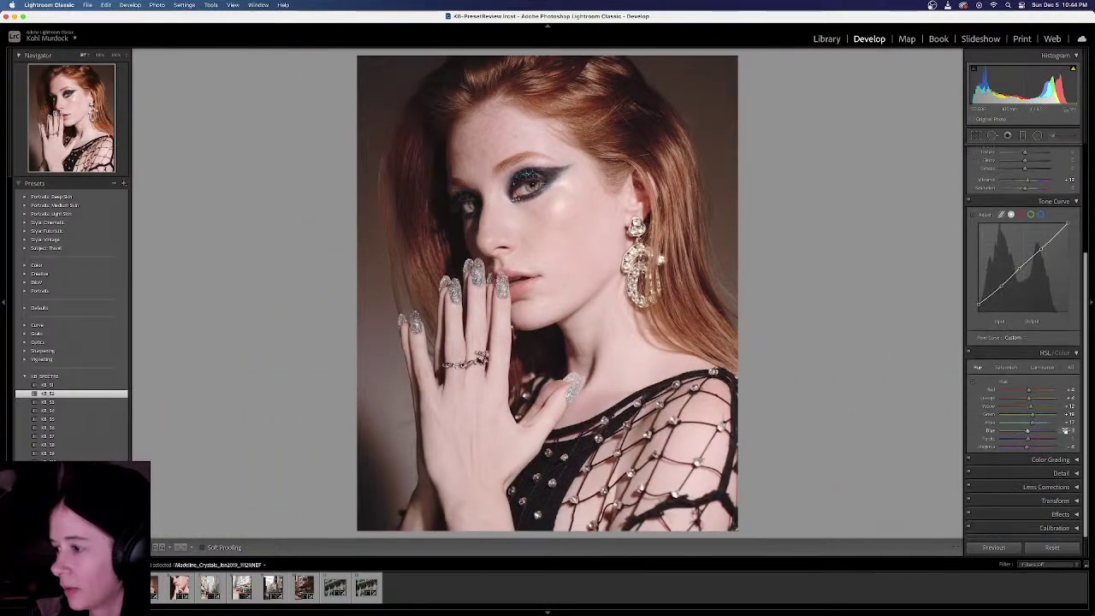
{"action": "scroll", "coordinate": [1007, 476], "scroll_direction": "down", "scroll_amount": 4}
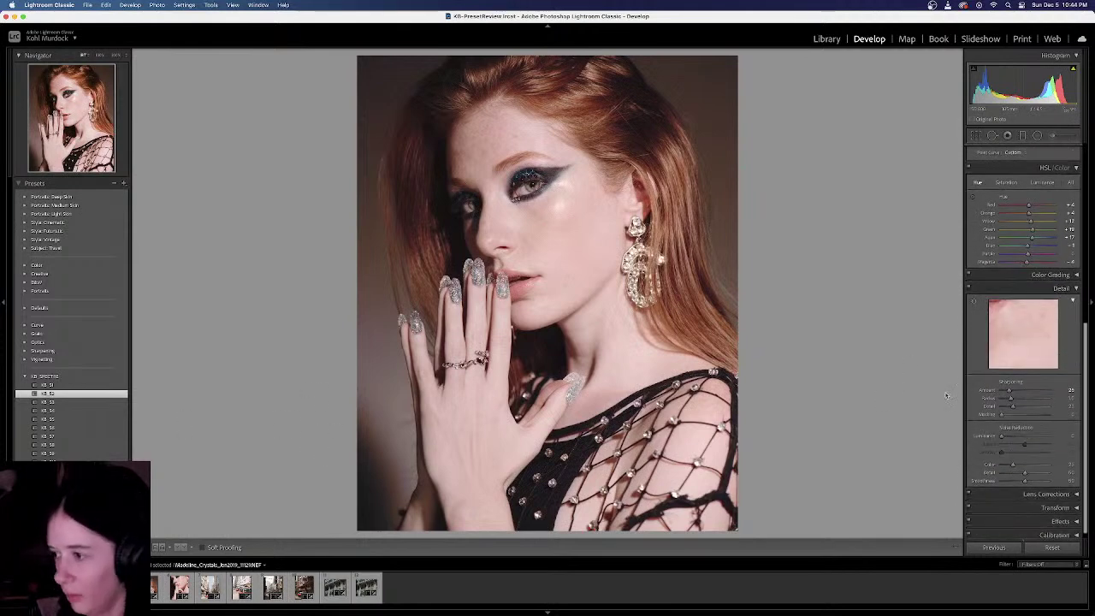
{"action": "scroll", "coordinate": [1008, 507], "scroll_direction": "up", "scroll_amount": 7}
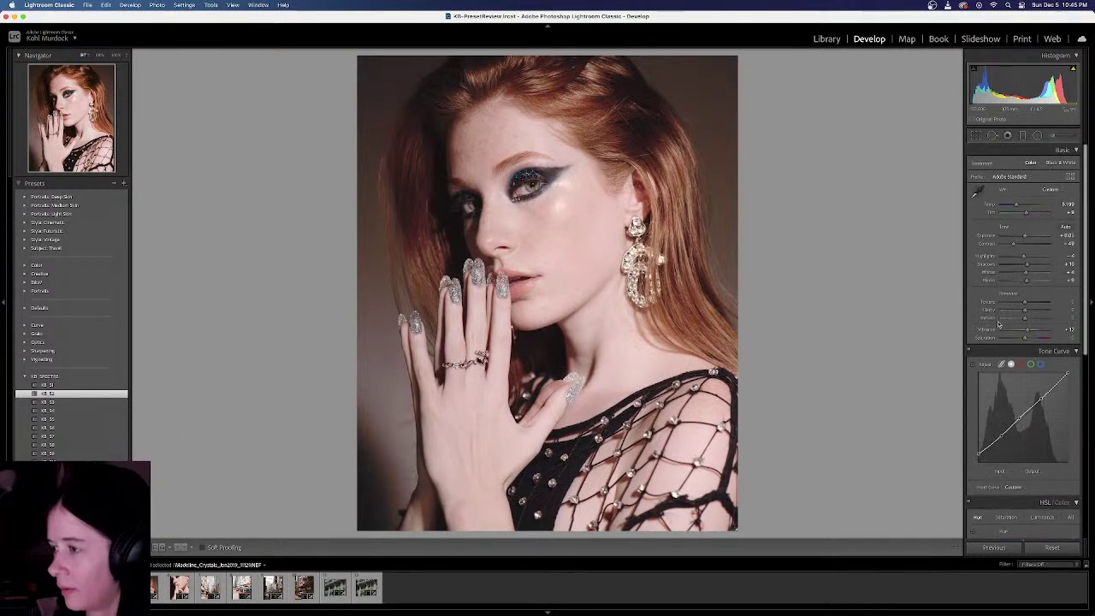
{"action": "left_click", "coordinate": [998, 350]}
{"action": "left_click", "coordinate": [998, 365]}
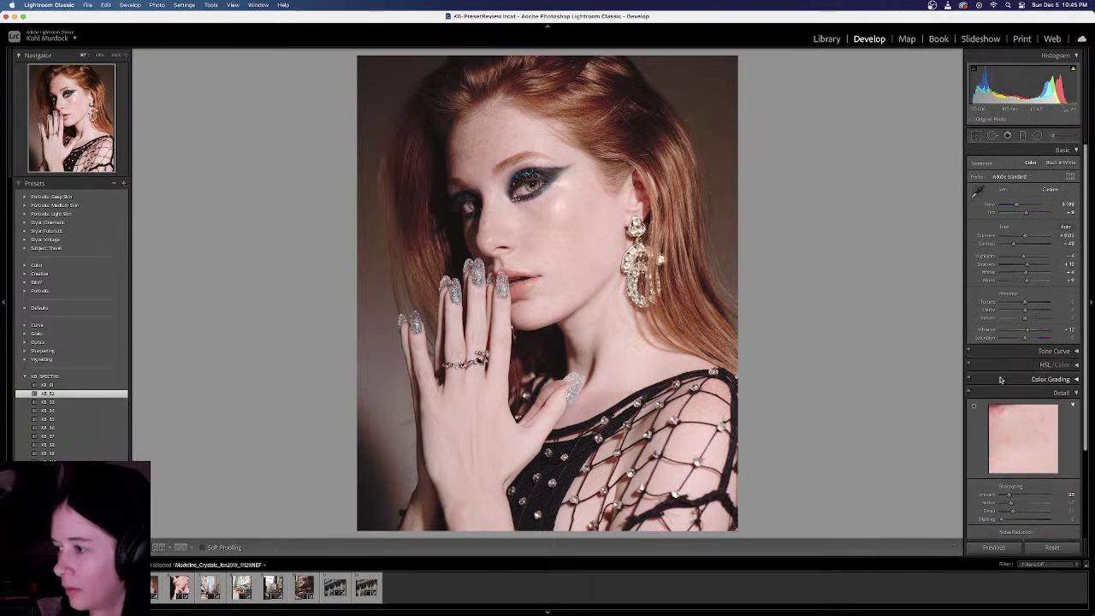
{"action": "left_click", "coordinate": [1005, 393]}
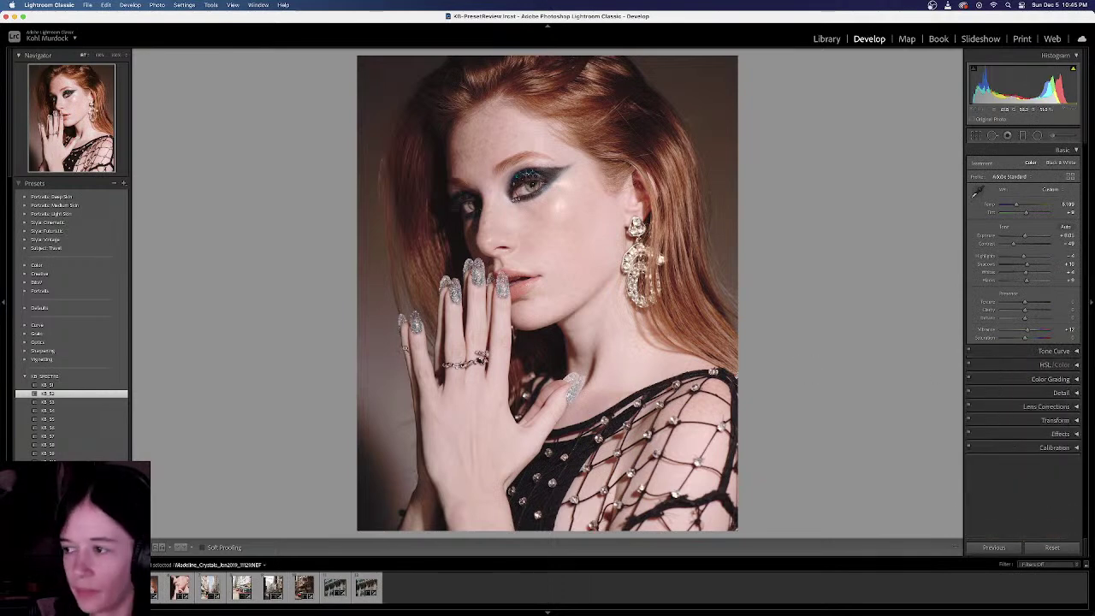
Try the KB_S3 preset on the redhead portrait and switch back to KB_S2 to compare them
{"action": "left_click", "coordinate": [53, 403]}
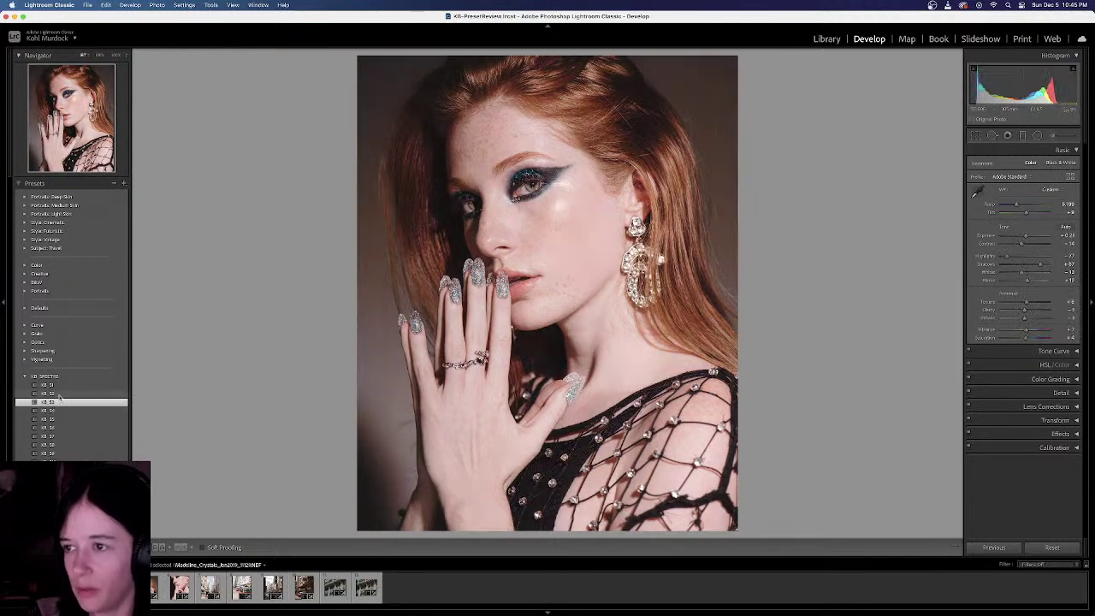
{"action": "left_click", "coordinate": [59, 394]}
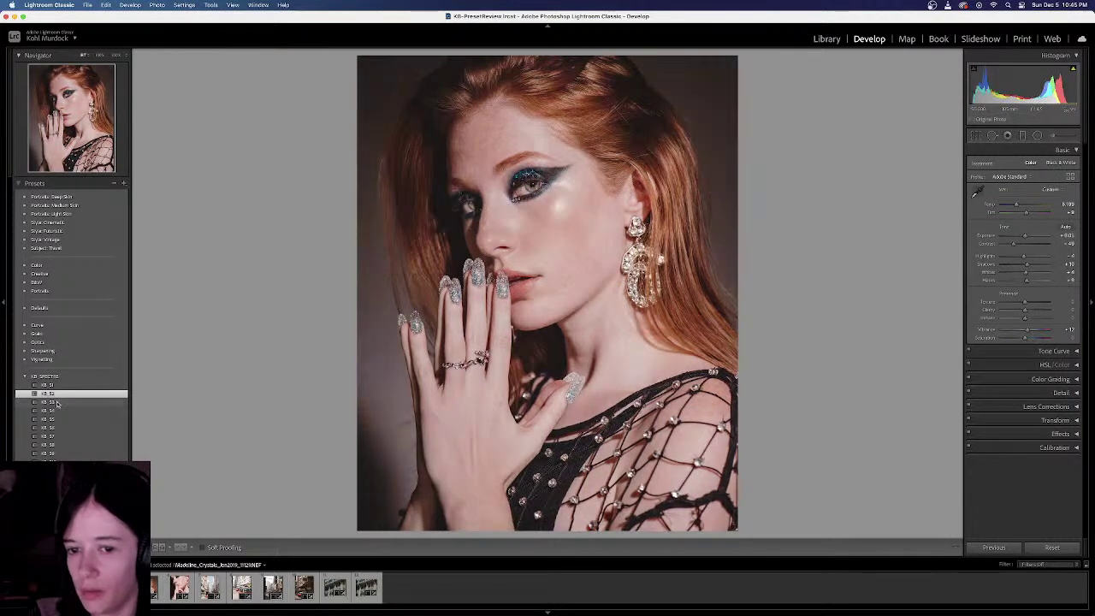
Apply KB_S3 to the redhead portrait, inspect the face up close, and switch to the preset below KB_S9
{"action": "left_click", "coordinate": [56, 402]}
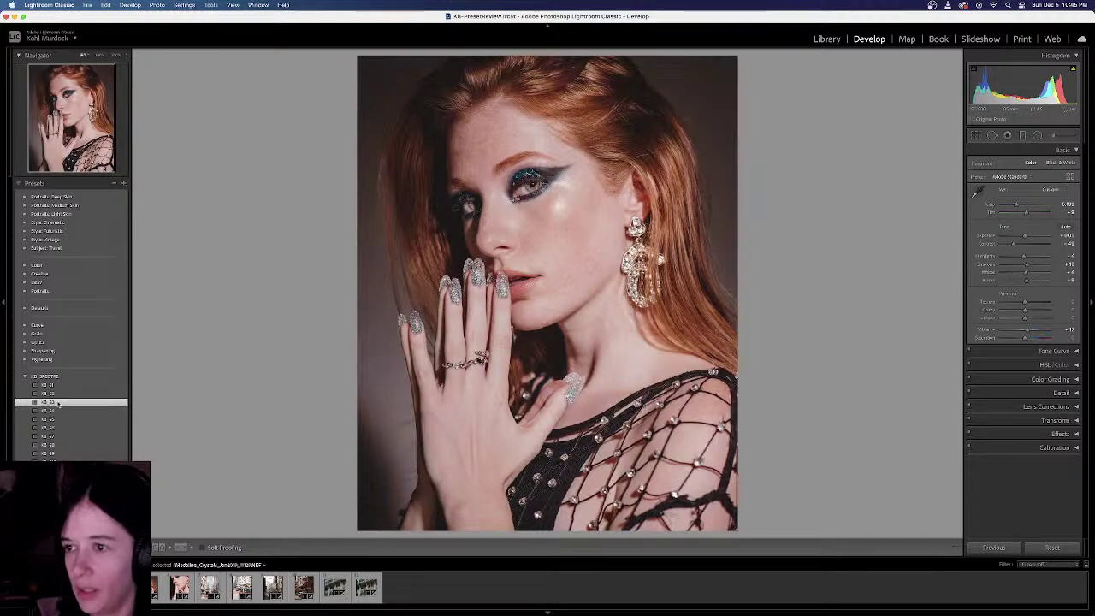
{"action": "left_click", "coordinate": [507, 203]}
{"action": "left_click", "coordinate": [551, 332]}
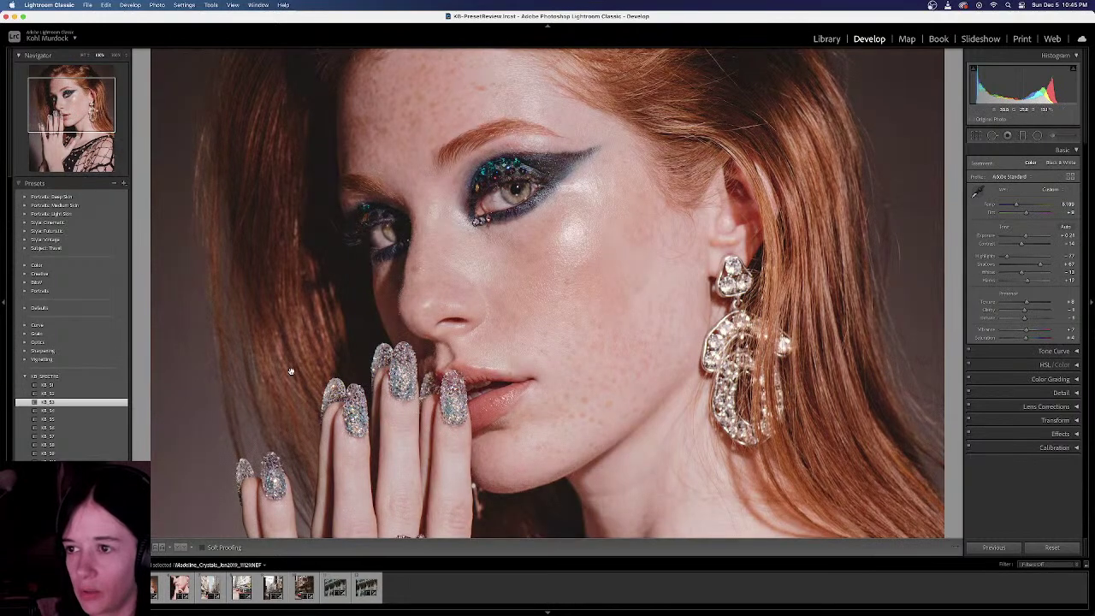
{"action": "left_click", "coordinate": [290, 371]}
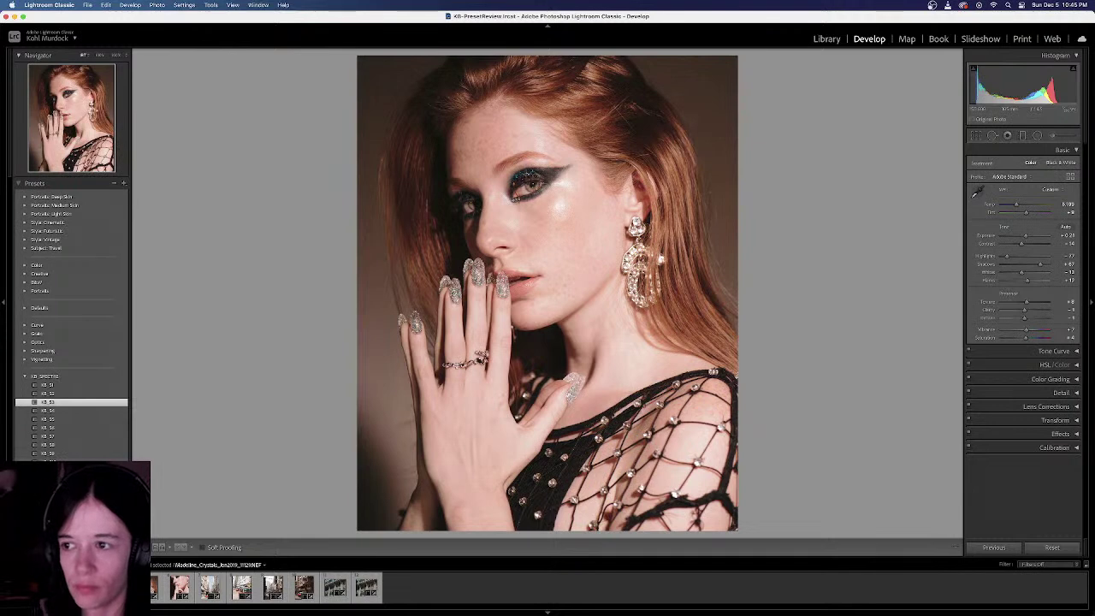
{"action": "left_click", "coordinate": [71, 460]}
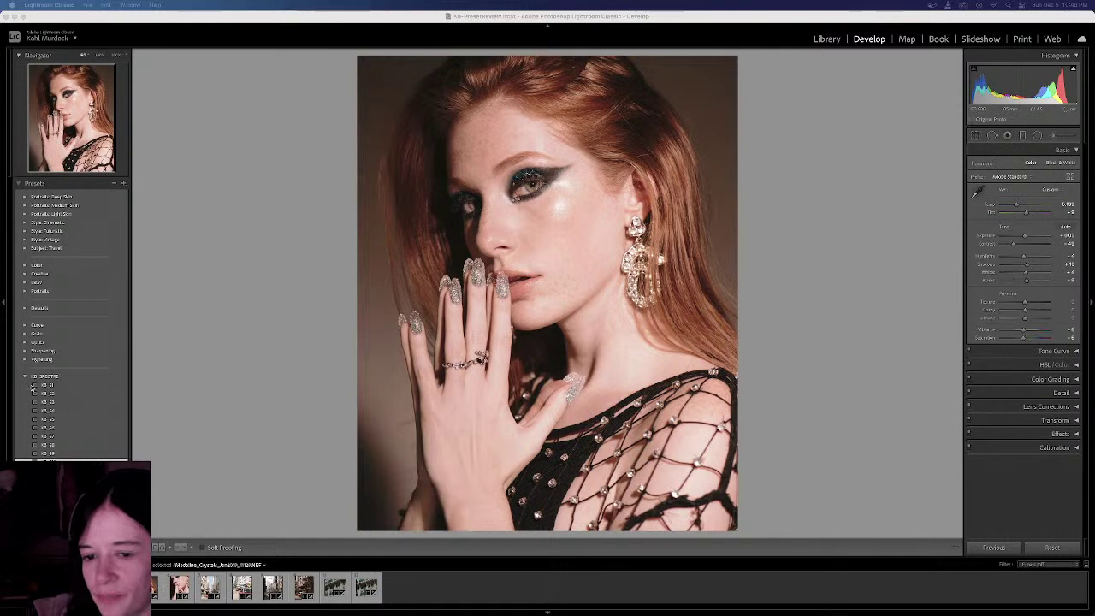
Apply KB_S3 to the close-up red taxi street photo and lower its Exposure to about -0.3
{"action": "left_click", "coordinate": [240, 586]}
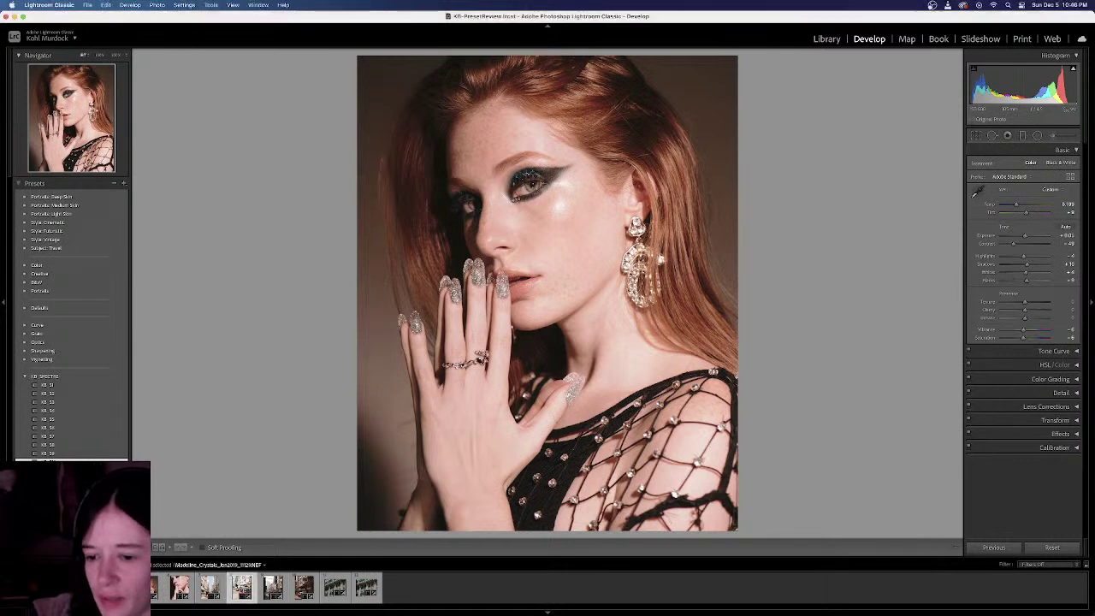
{"action": "left_click", "coordinate": [211, 587]}
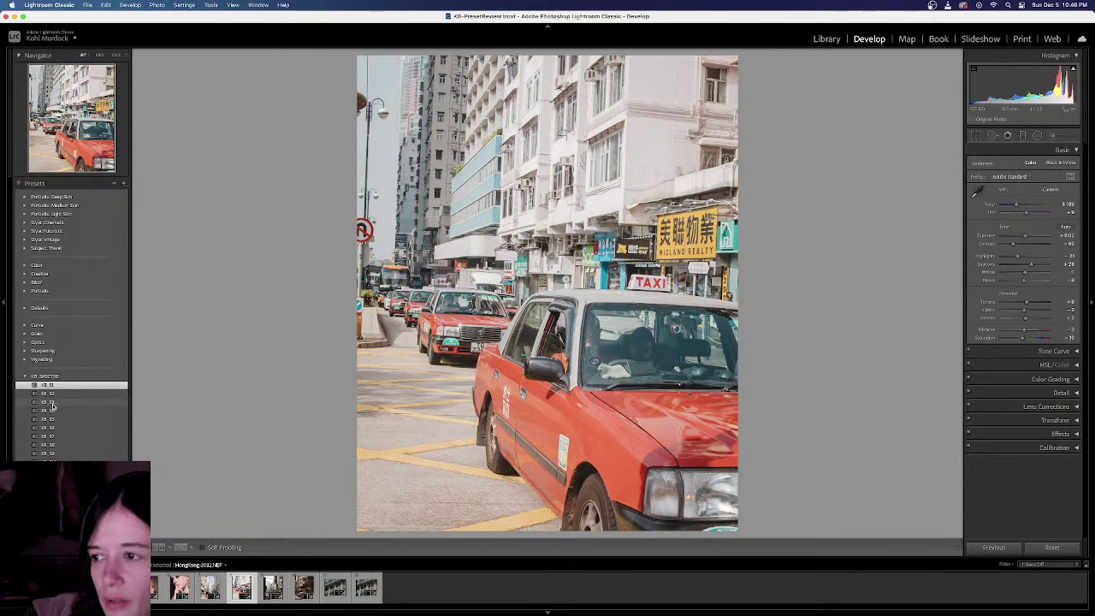
{"action": "left_click", "coordinate": [51, 403]}
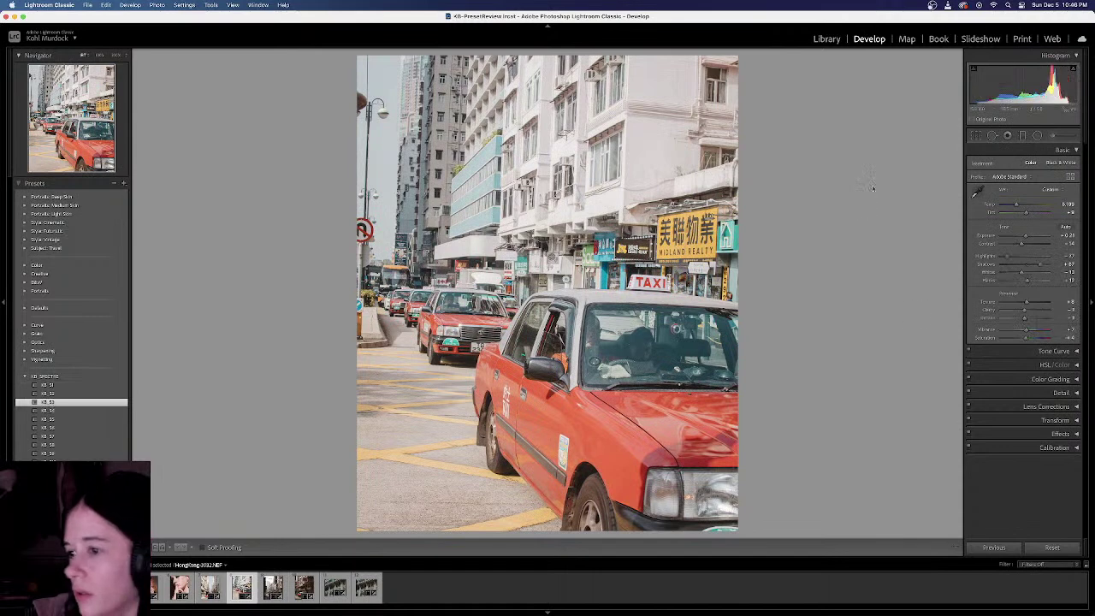
{"action": "left_click_drag", "start_coordinate": [1027, 237], "coordinate": [1024, 238]}
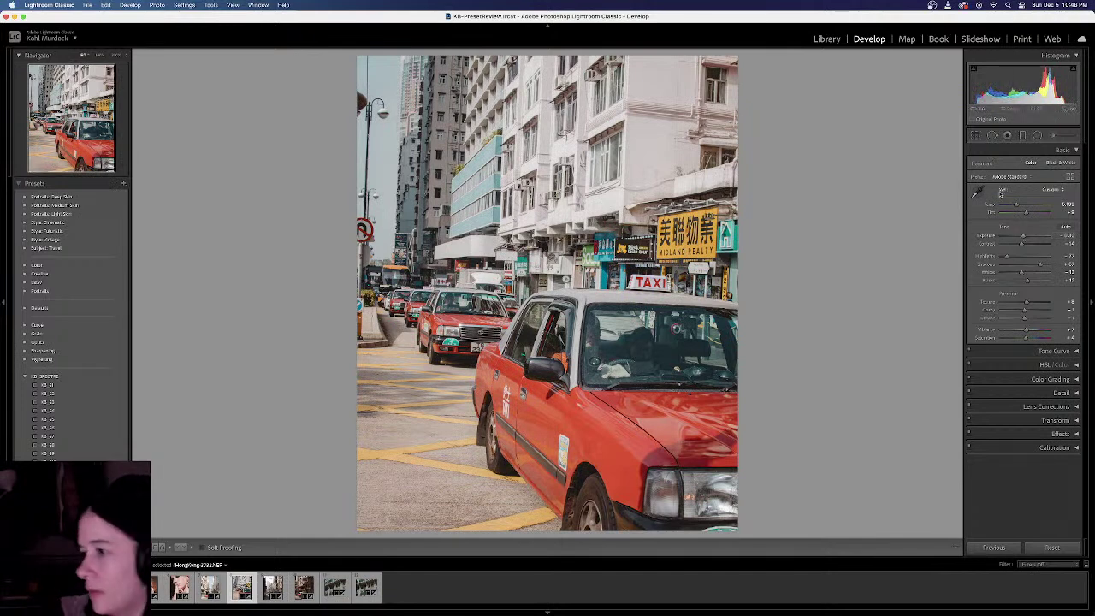
Review the Tone Curve and the HSL hue settings that KB_S3 gives the close-up taxi photo
{"action": "left_click", "coordinate": [996, 351]}
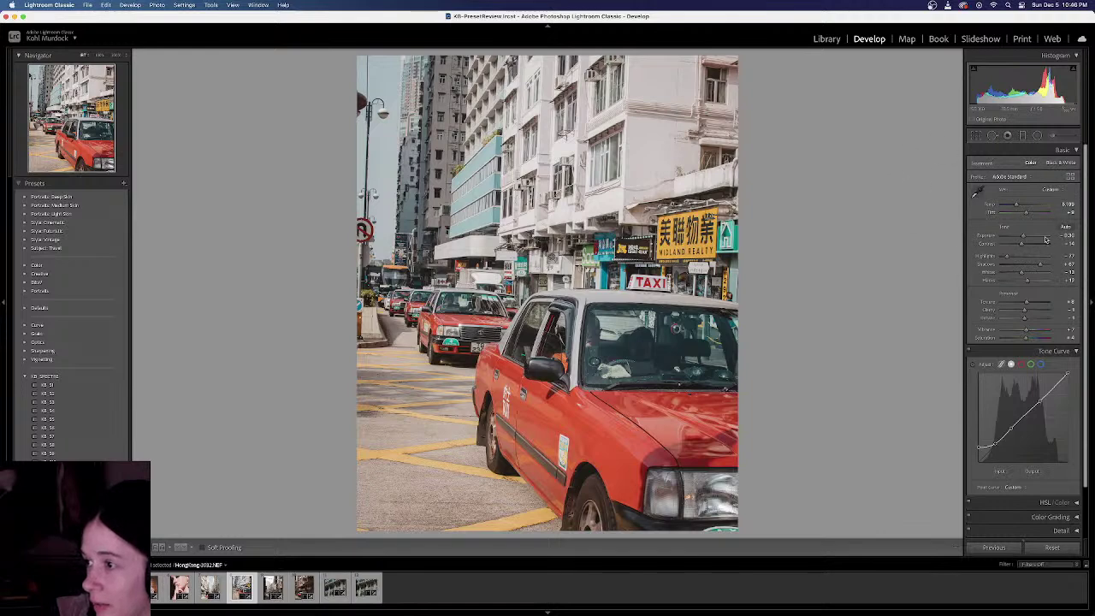
{"action": "scroll", "coordinate": [1045, 460], "scroll_direction": "down", "scroll_amount": 3}
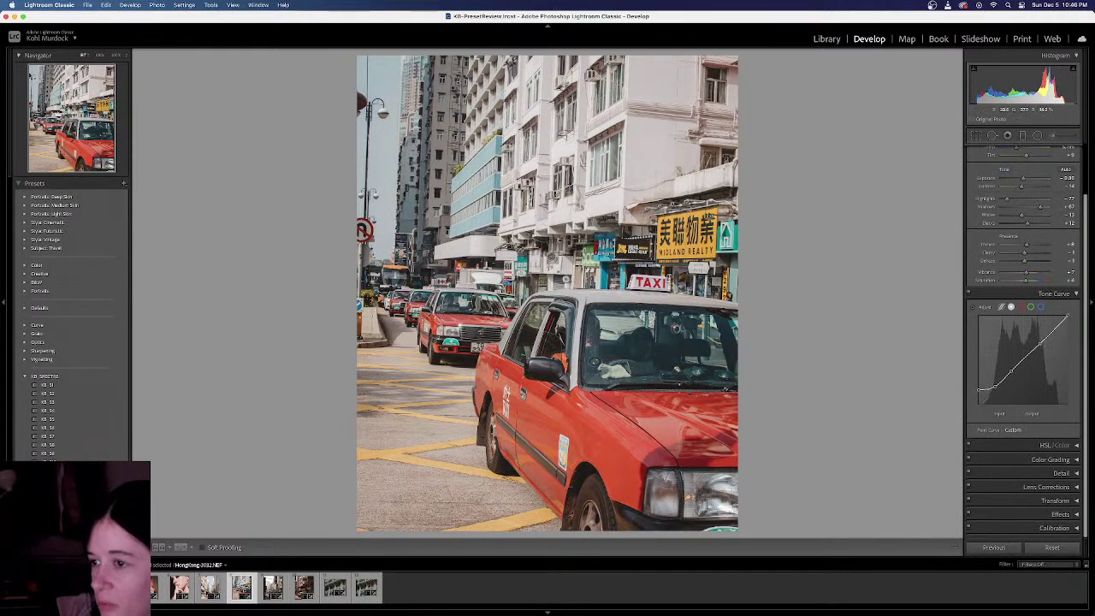
{"action": "left_click", "coordinate": [992, 445]}
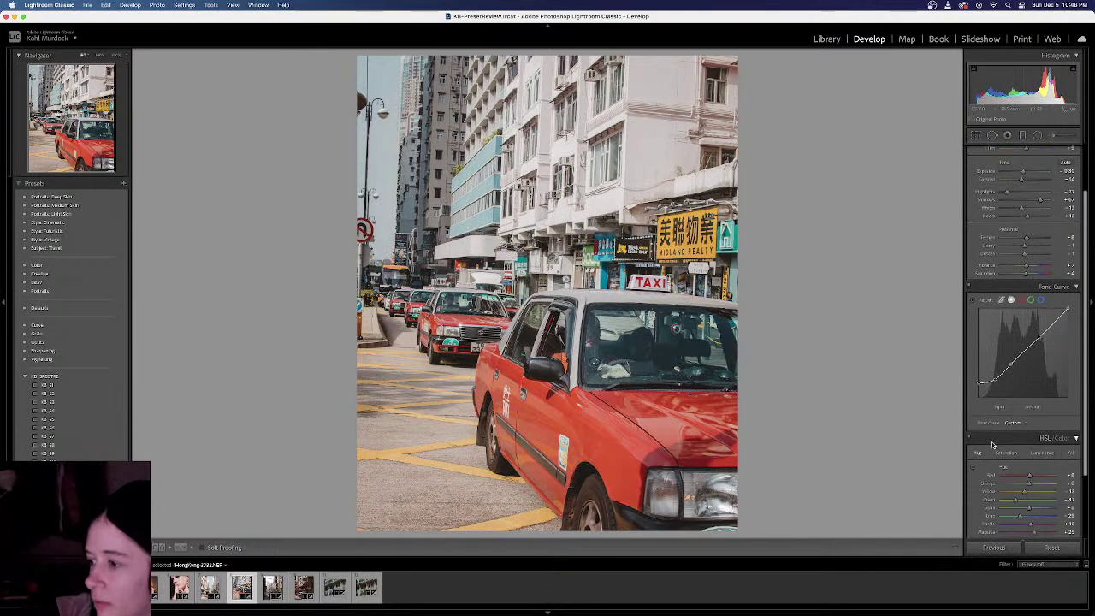
{"action": "scroll", "coordinate": [1018, 407], "scroll_direction": "down", "scroll_amount": 5}
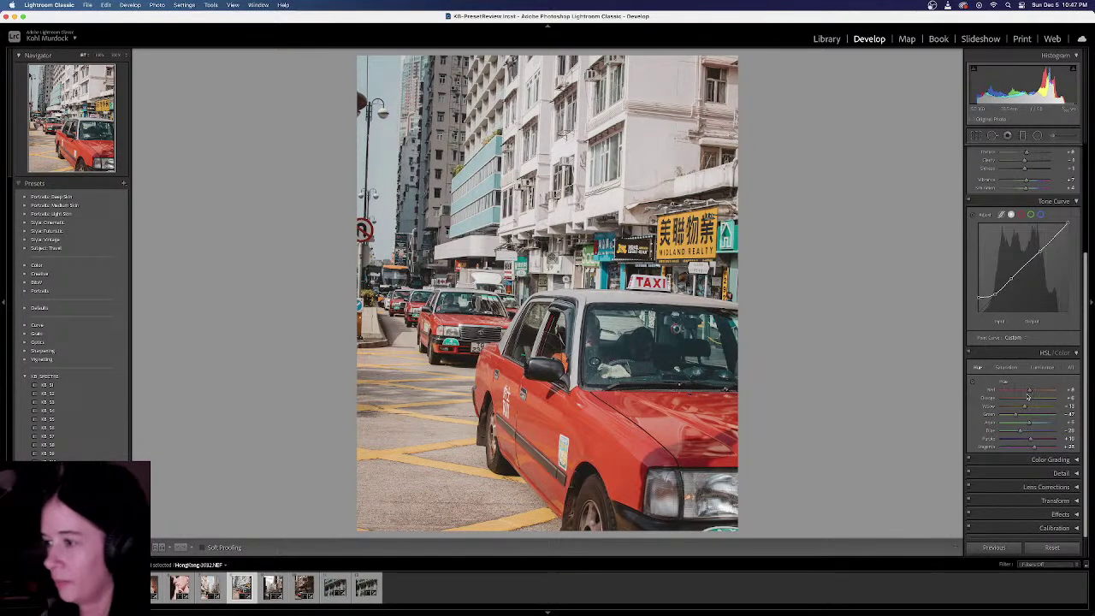
Apply the previous photo's settings to the street photo with the side-on red taxi and compare before and after
{"action": "key", "text": "Left"}
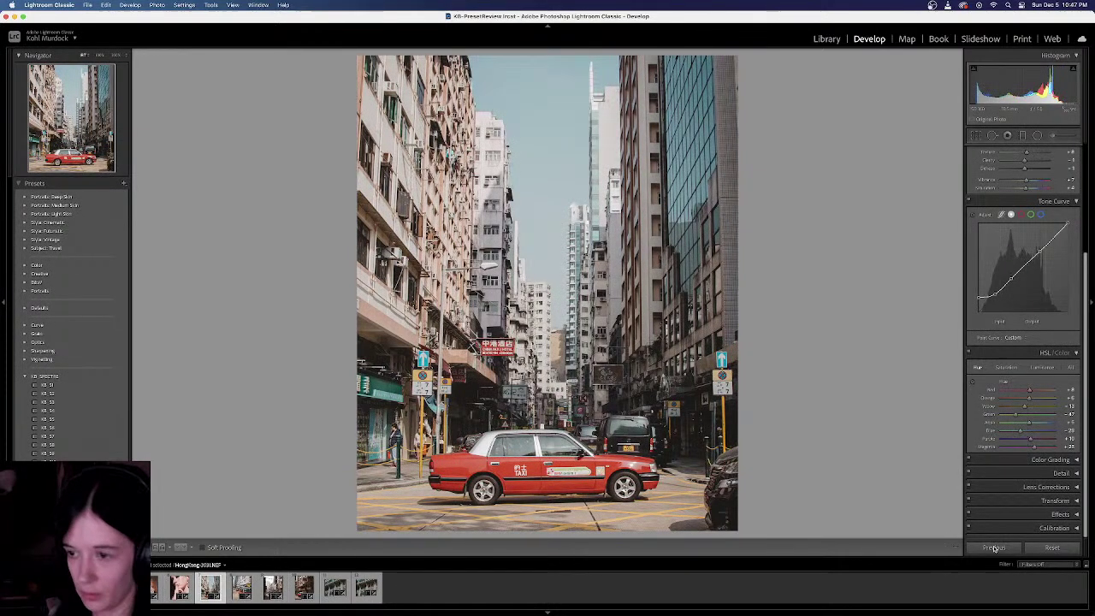
{"action": "key", "text": "backslash"}
{"action": "key", "text": "backslash"}
{"action": "key", "text": "backslash"}
{"action": "key", "text": "backslash"}
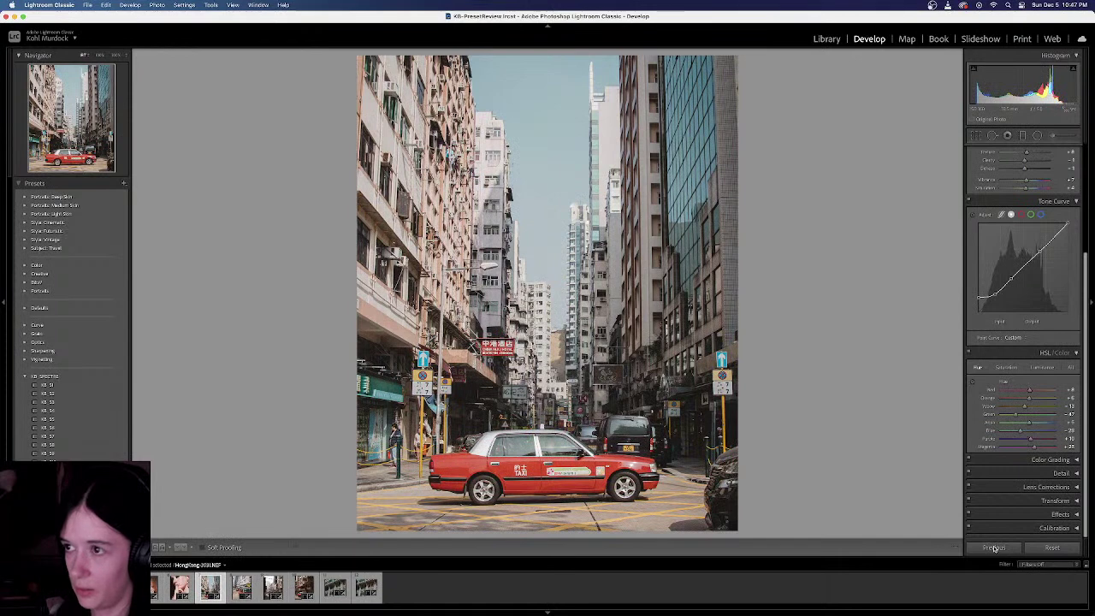
{"action": "key", "text": "backslash"}
{"action": "key", "text": "backslash"}
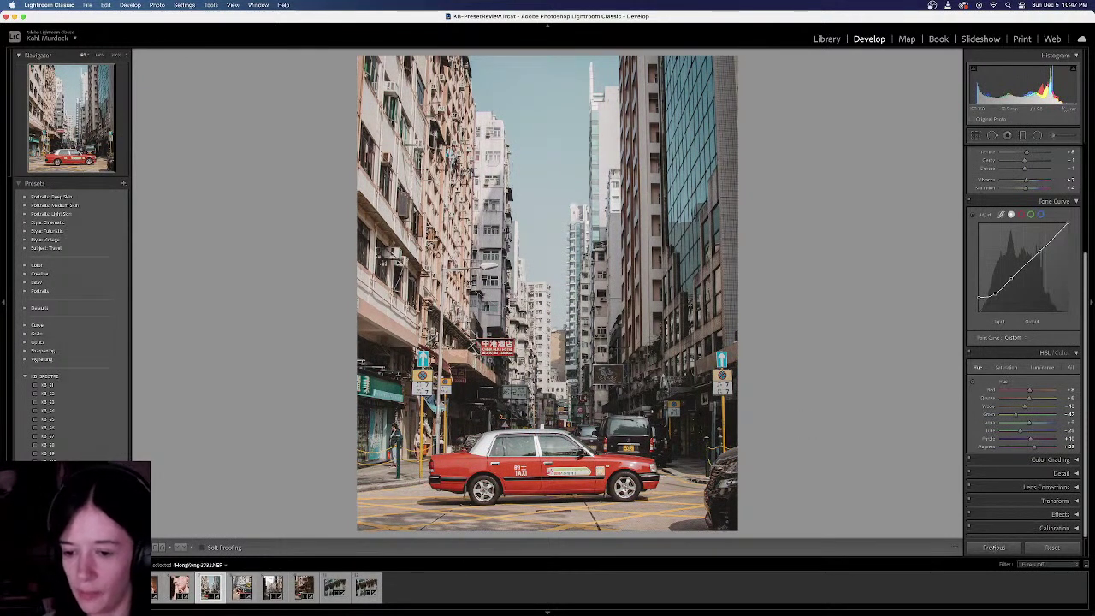
Preview the KB_SPECTRE presets from KB_S6 onward on the side-on taxi street photo
{"action": "left_click", "coordinate": [79, 433]}
{"action": "left_click", "coordinate": [84, 384]}
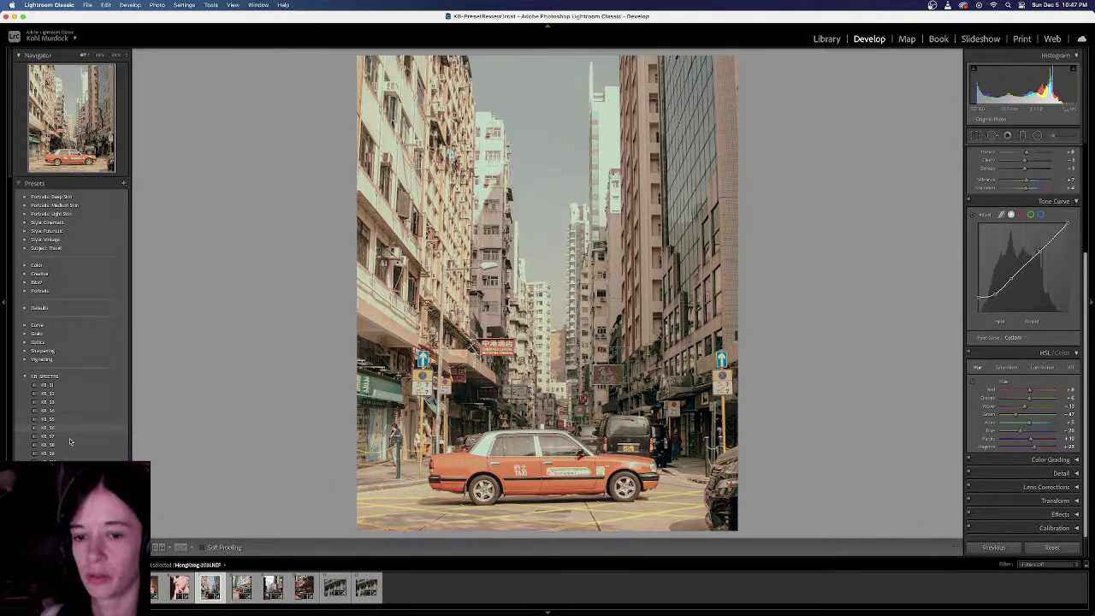
{"action": "left_click", "coordinate": [69, 438]}
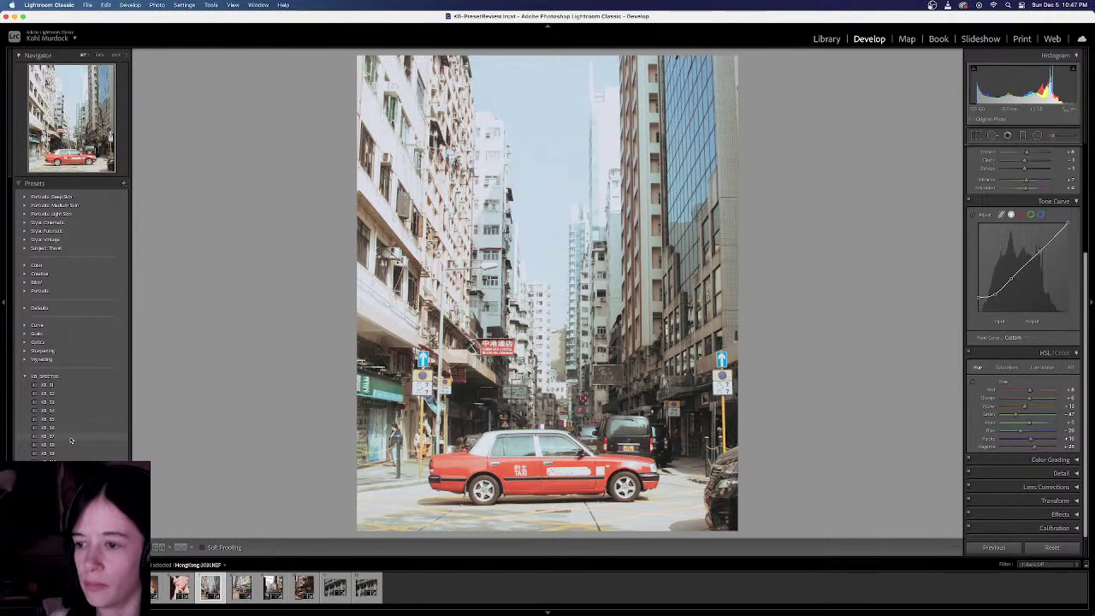
{"action": "left_click", "coordinate": [68, 444]}
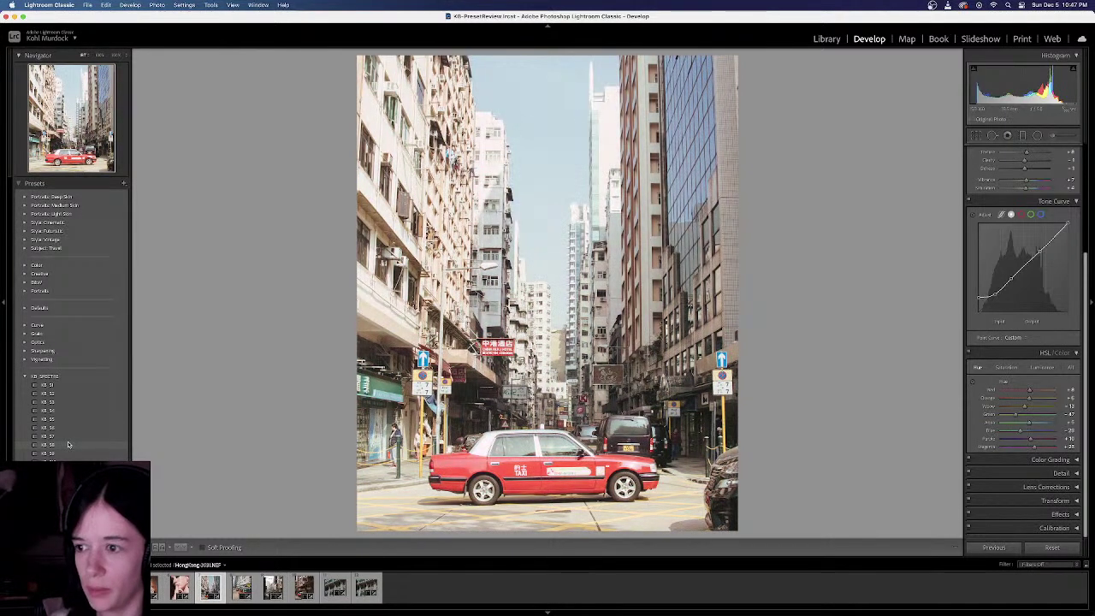
{"action": "left_click", "coordinate": [66, 453]}
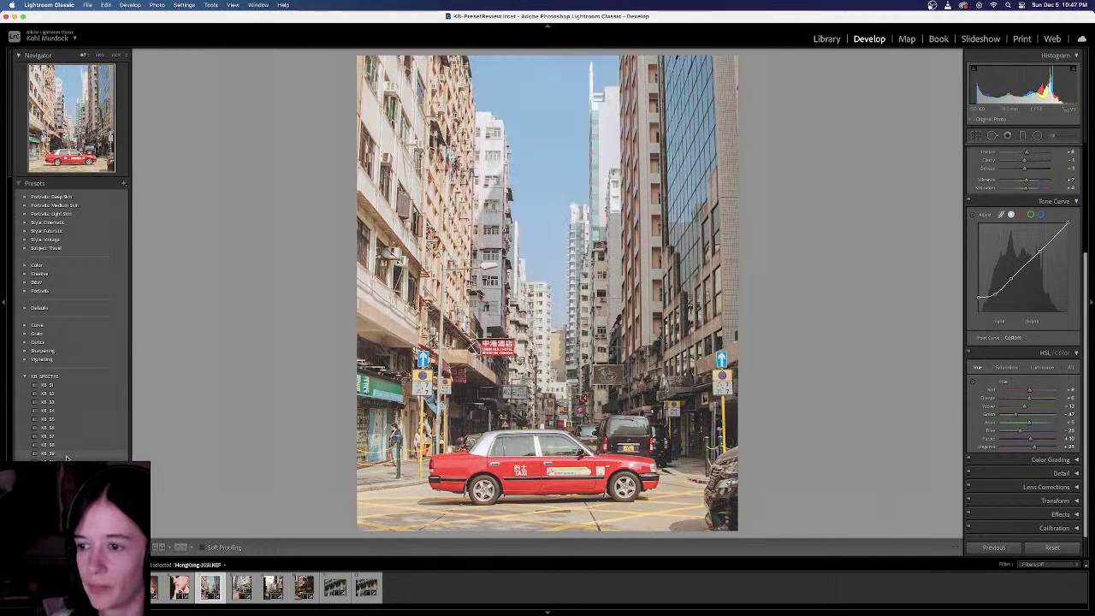
{"action": "left_click", "coordinate": [66, 458]}
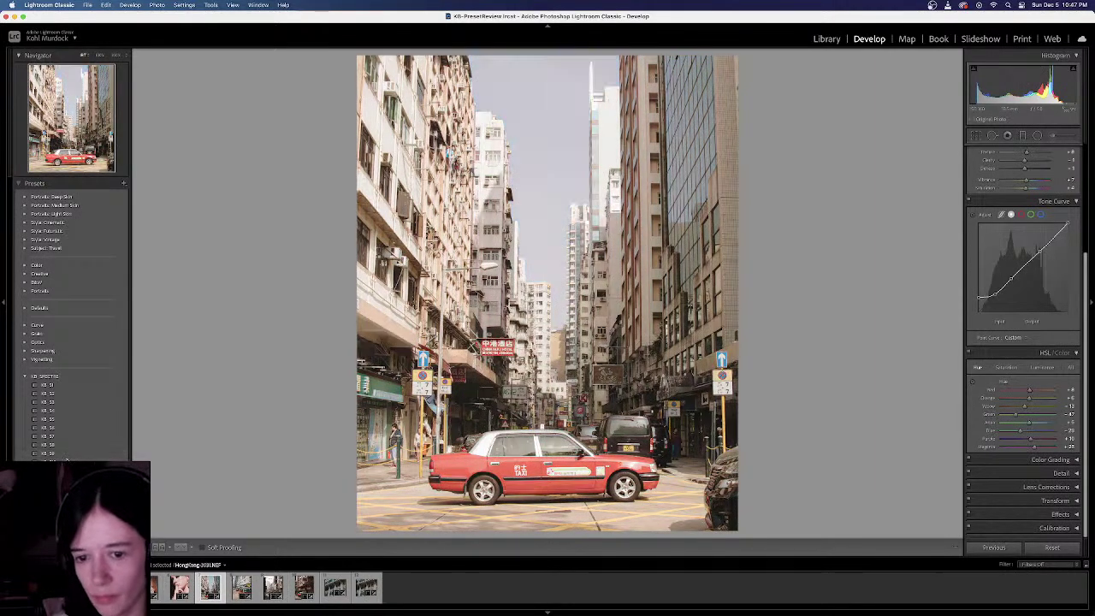
Try the presets KB_S1 to KB_S6 in turn on the first green-shuttered building photo to compare their looks
{"action": "left_click", "coordinate": [334, 587]}
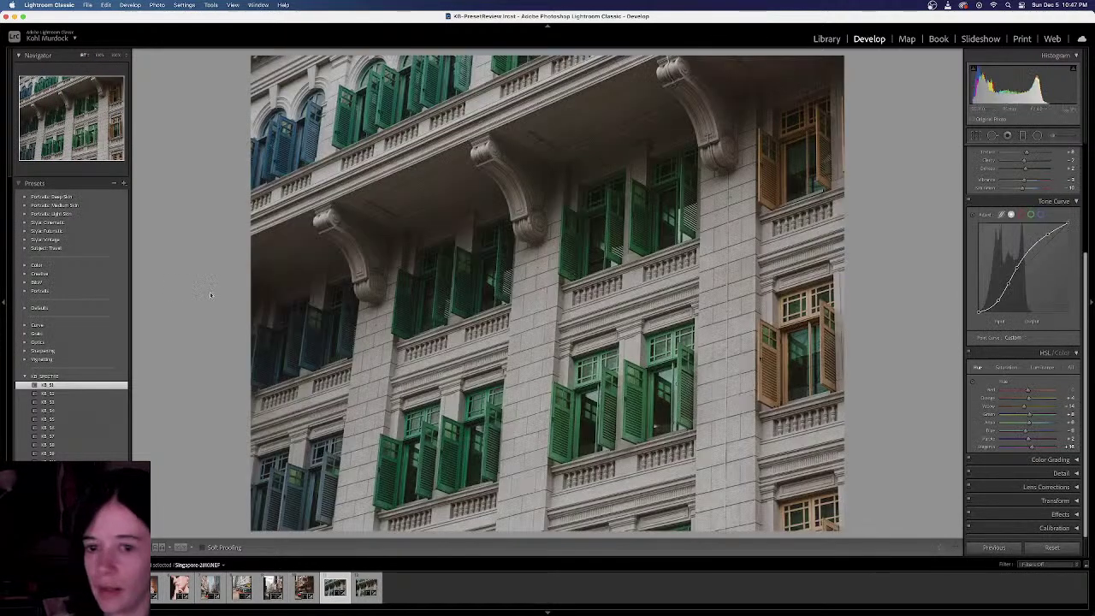
{"action": "scroll", "coordinate": [1012, 275], "scroll_direction": "up", "scroll_amount": 3}
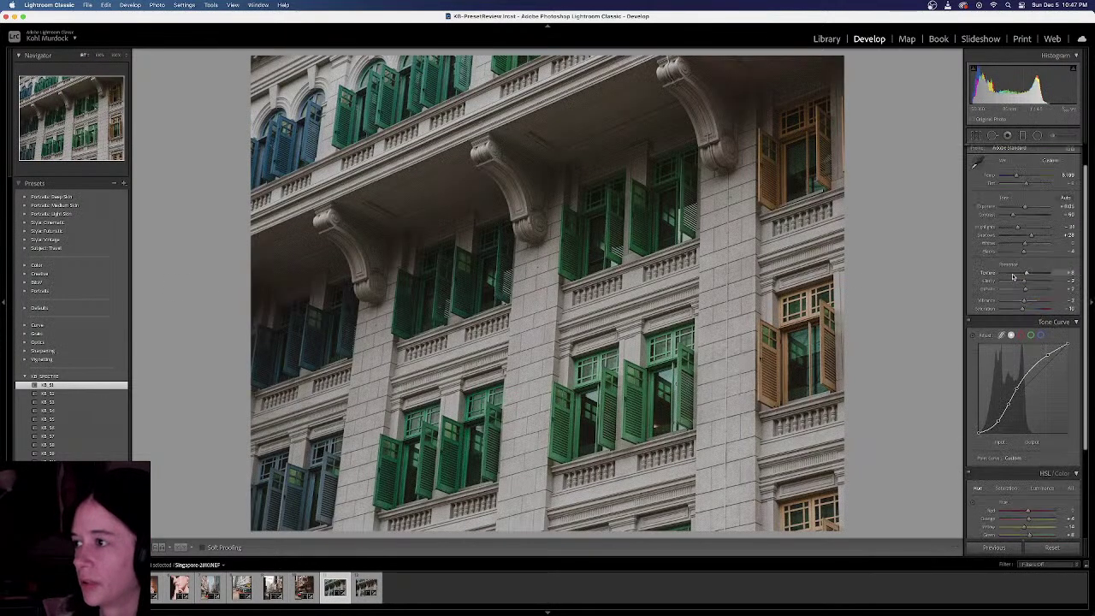
{"action": "left_click", "coordinate": [50, 393]}
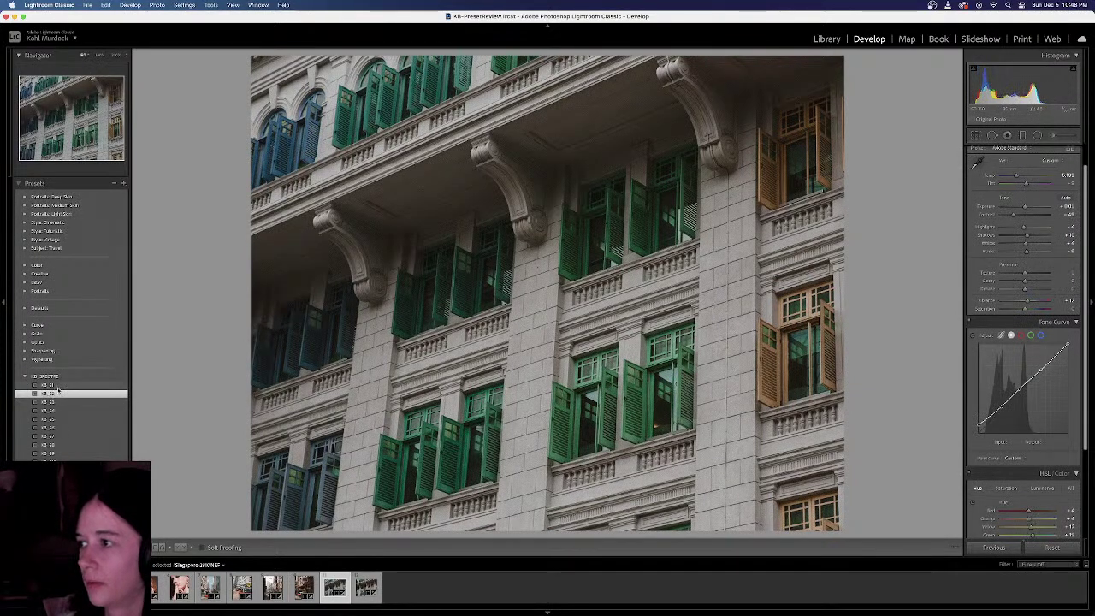
{"action": "left_click", "coordinate": [63, 385]}
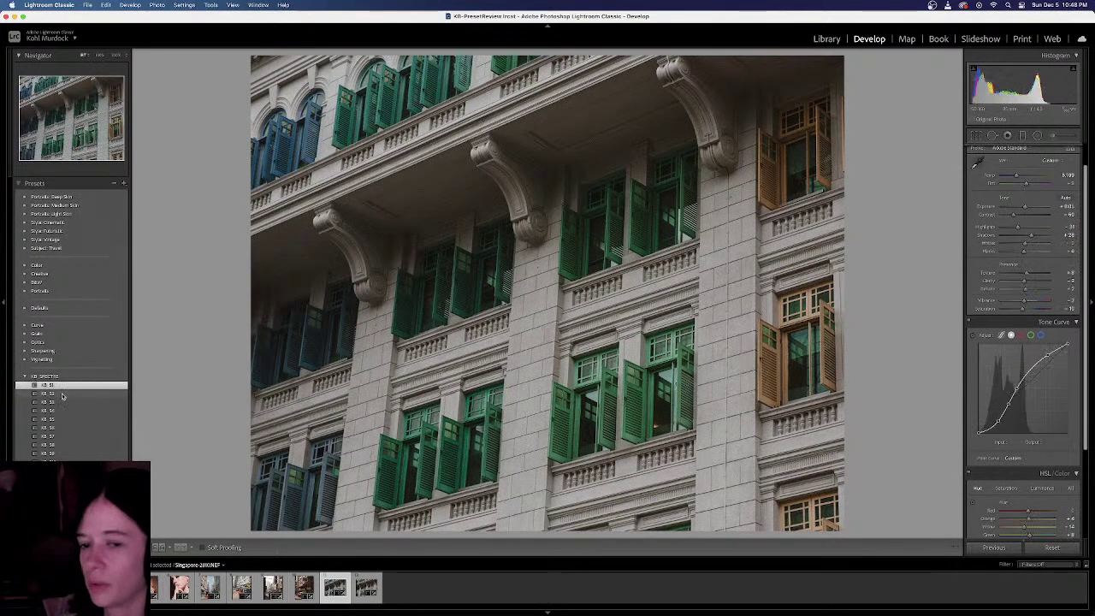
{"action": "left_click", "coordinate": [64, 402]}
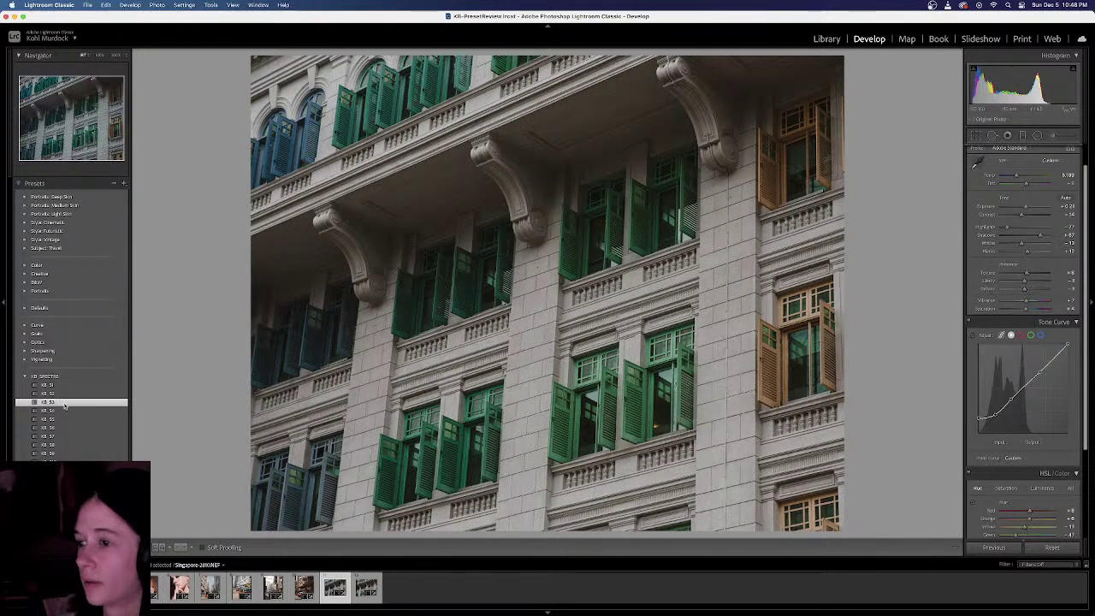
{"action": "left_click", "coordinate": [64, 411]}
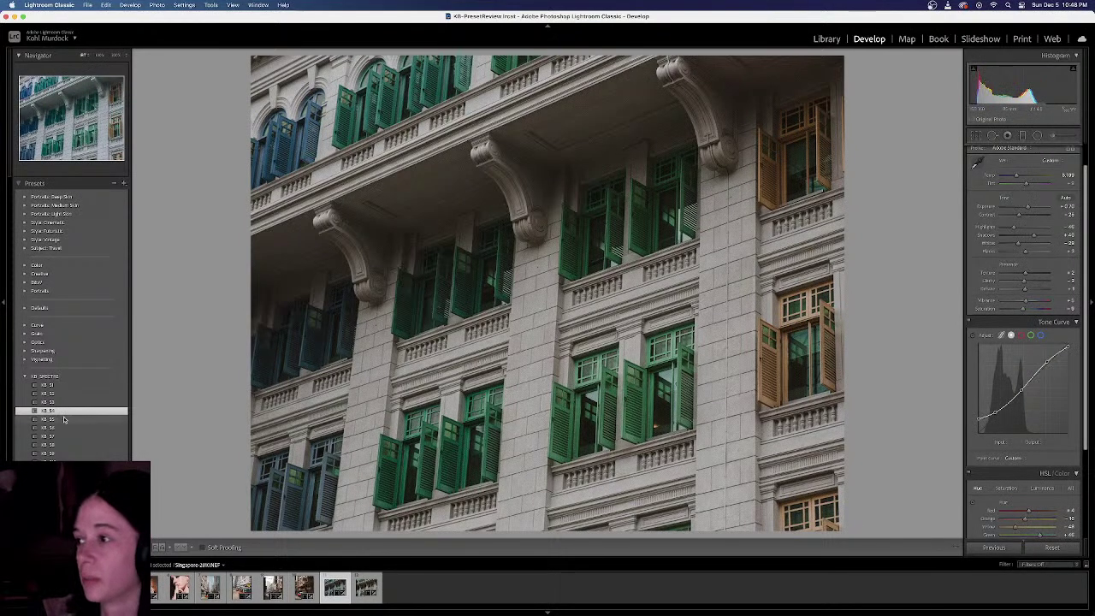
{"action": "left_click", "coordinate": [64, 419]}
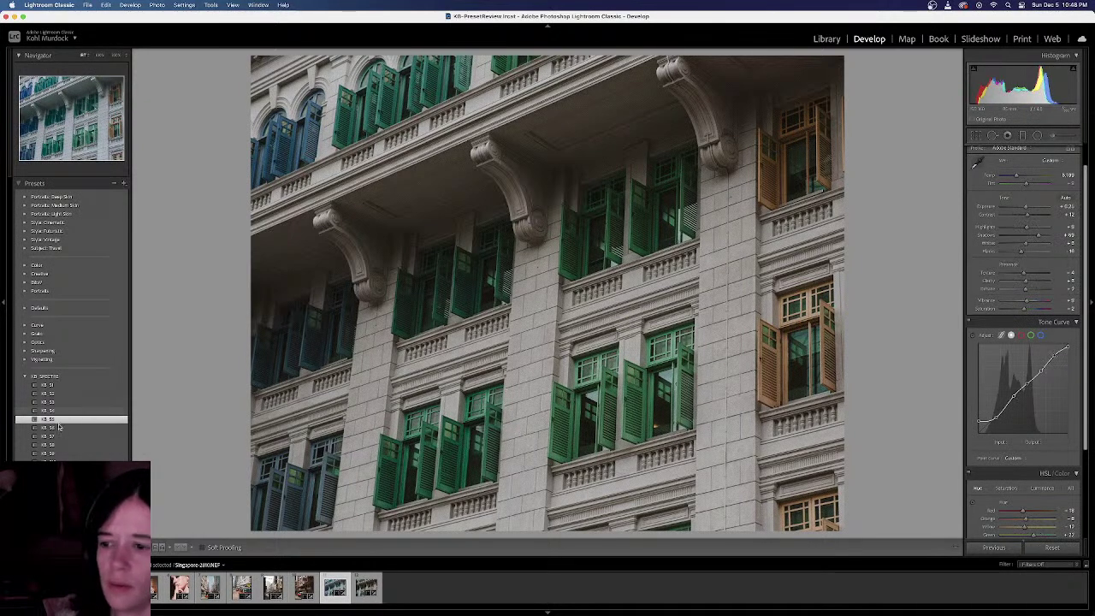
{"action": "left_click", "coordinate": [59, 426]}
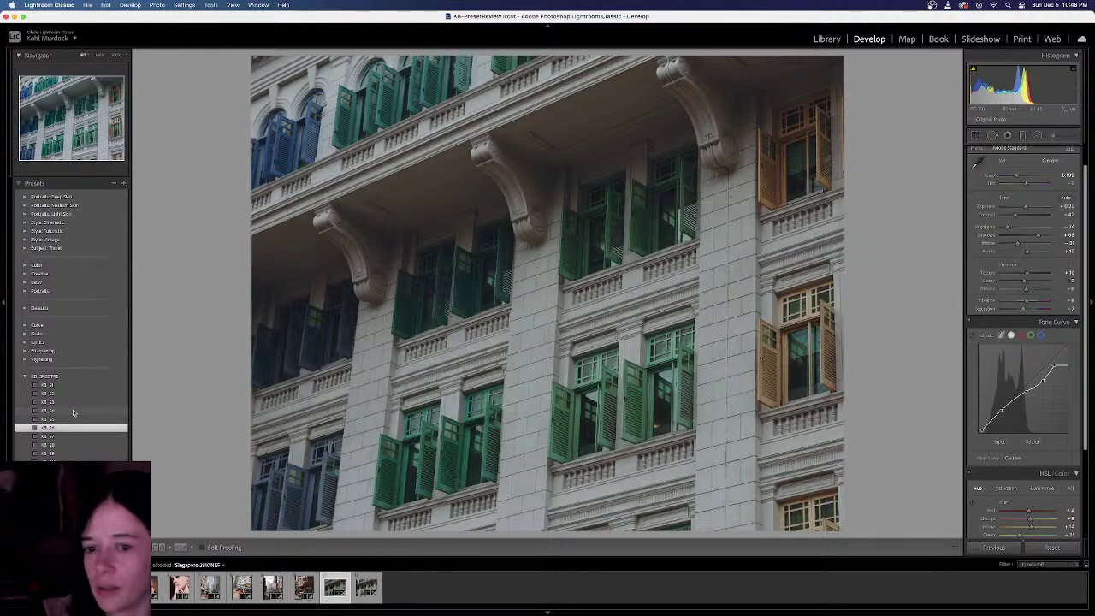
{"action": "left_click", "coordinate": [73, 411]}
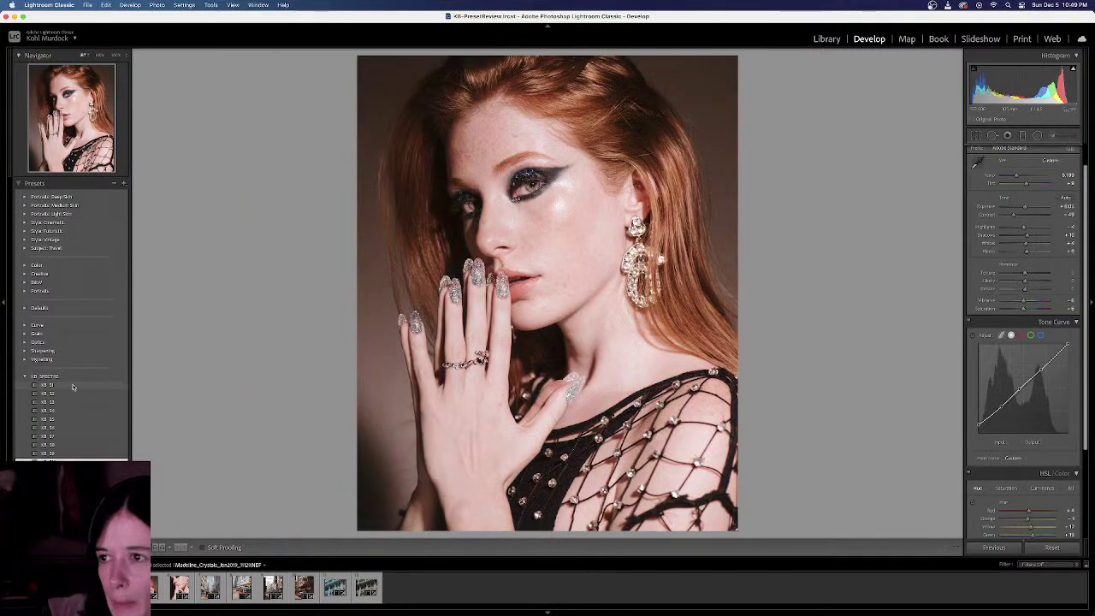
Apply KB_S1 to the redhead hand-to-face portrait and go back through the photos to the red-haired headband portrait
{"action": "left_click", "coordinate": [73, 387]}
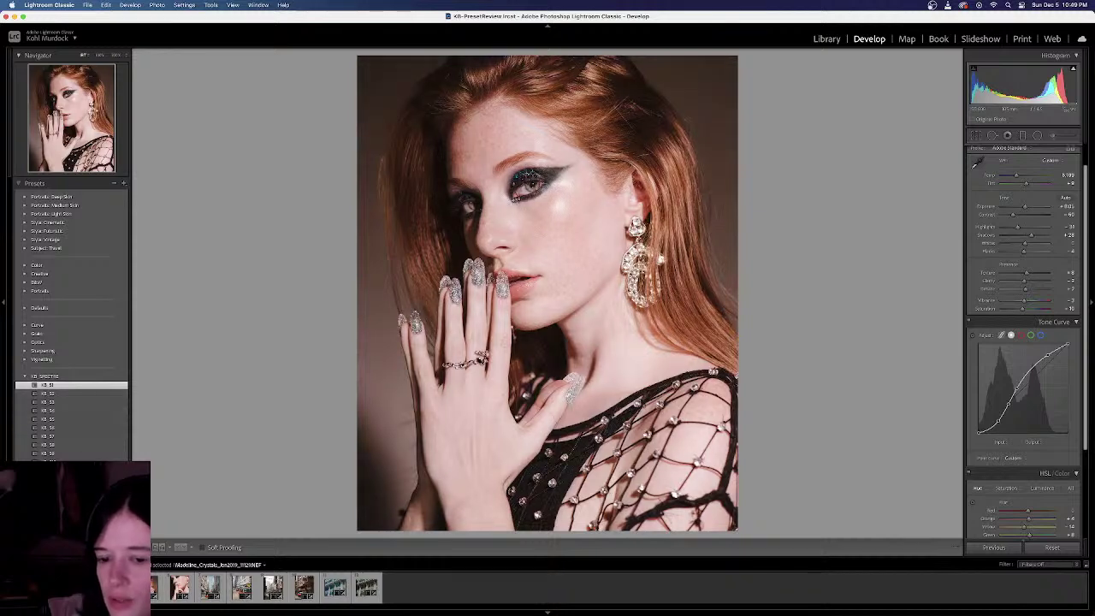
{"action": "key", "text": "Left"}
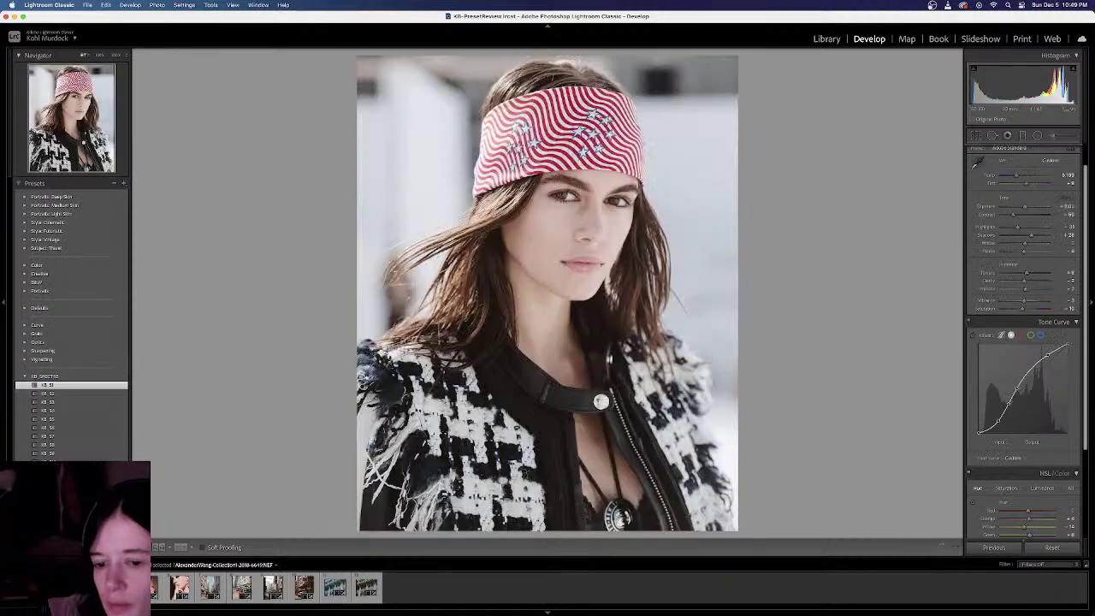
{"action": "key", "text": "Left"}
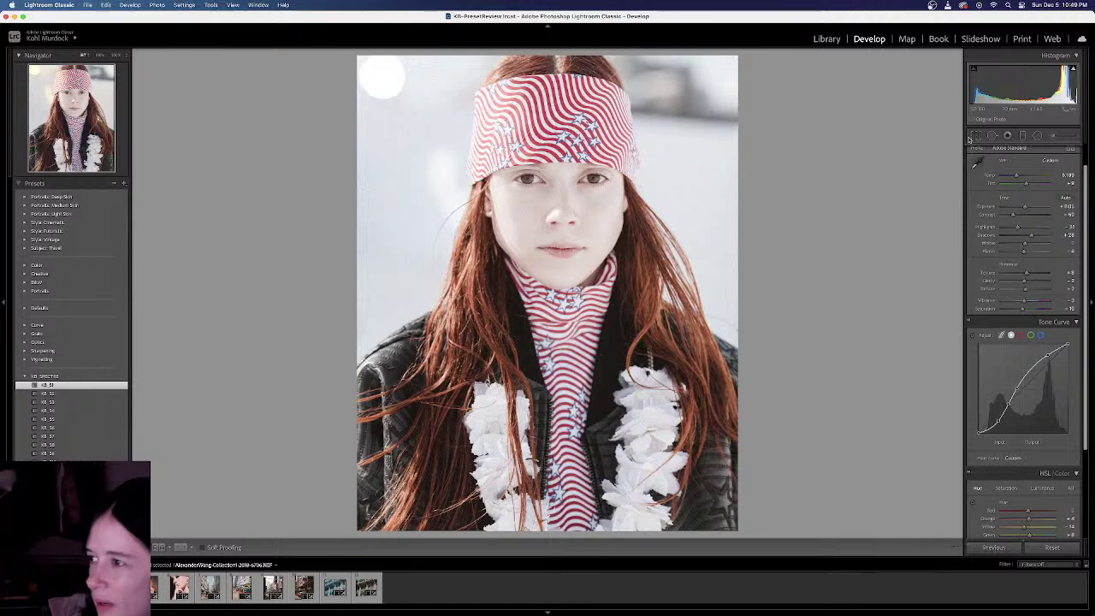
Reposition the crop of the red-haired headband portrait to include more space above the head
{"action": "left_click", "coordinate": [975, 135]}
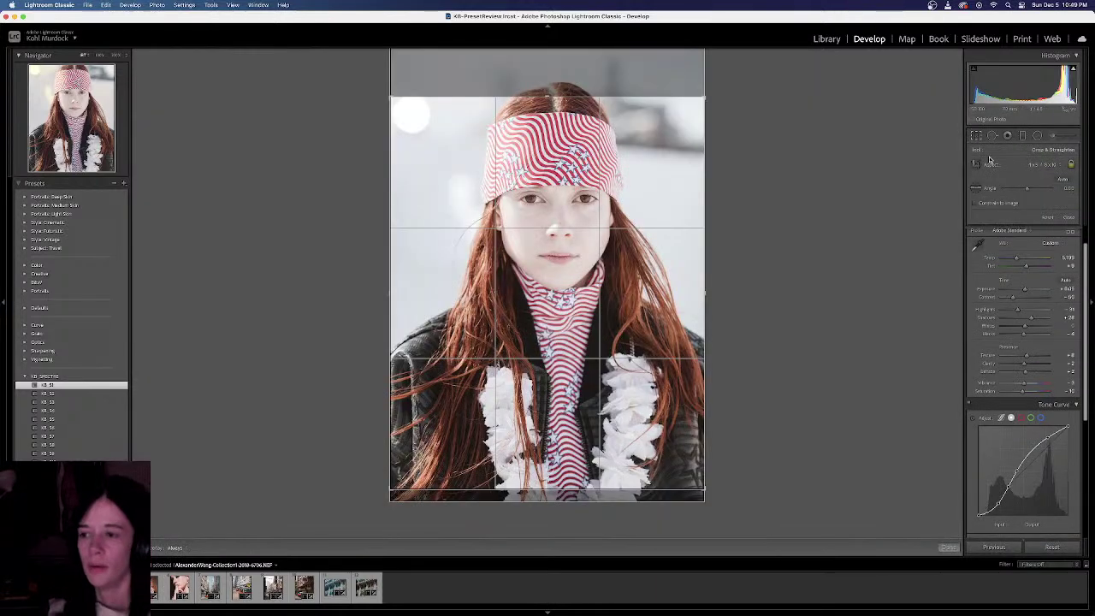
{"action": "left_click_drag", "start_coordinate": [527, 219], "coordinate": [518, 250]}
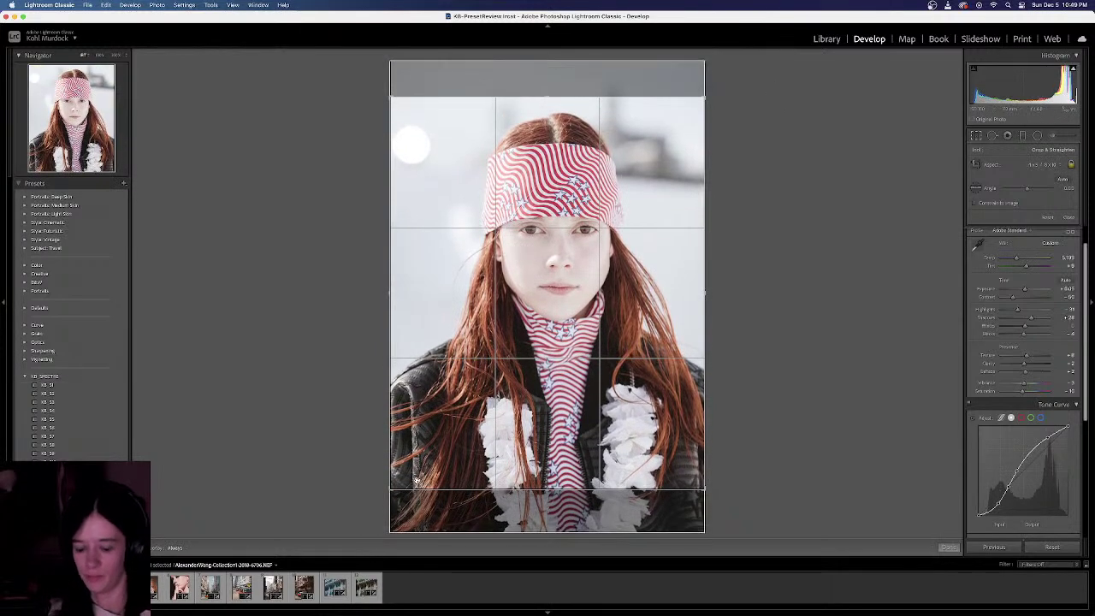
{"action": "key", "text": "Return"}
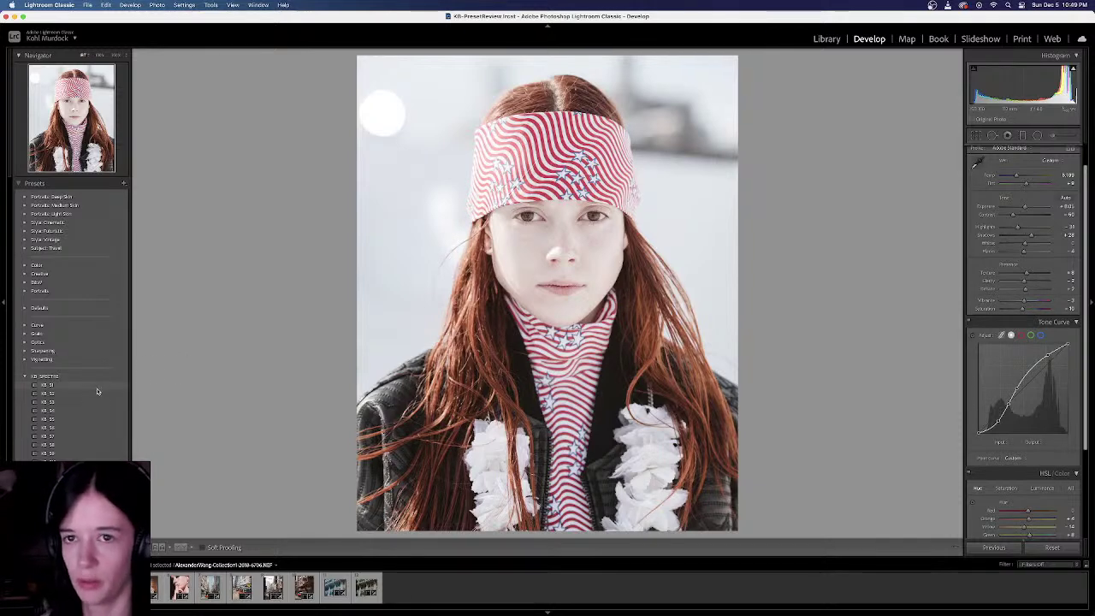
Try KB_S2 and KB_S3 on the red-haired headband portrait, and lower the exposure with KB_S3 applied
{"action": "left_click", "coordinate": [94, 391]}
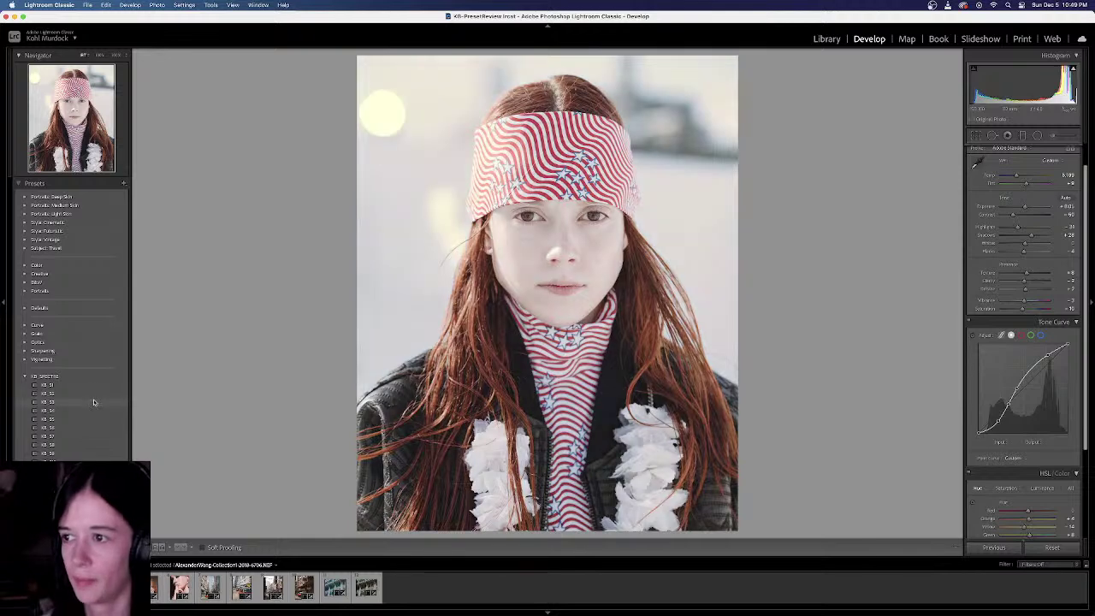
{"action": "left_click", "coordinate": [94, 403]}
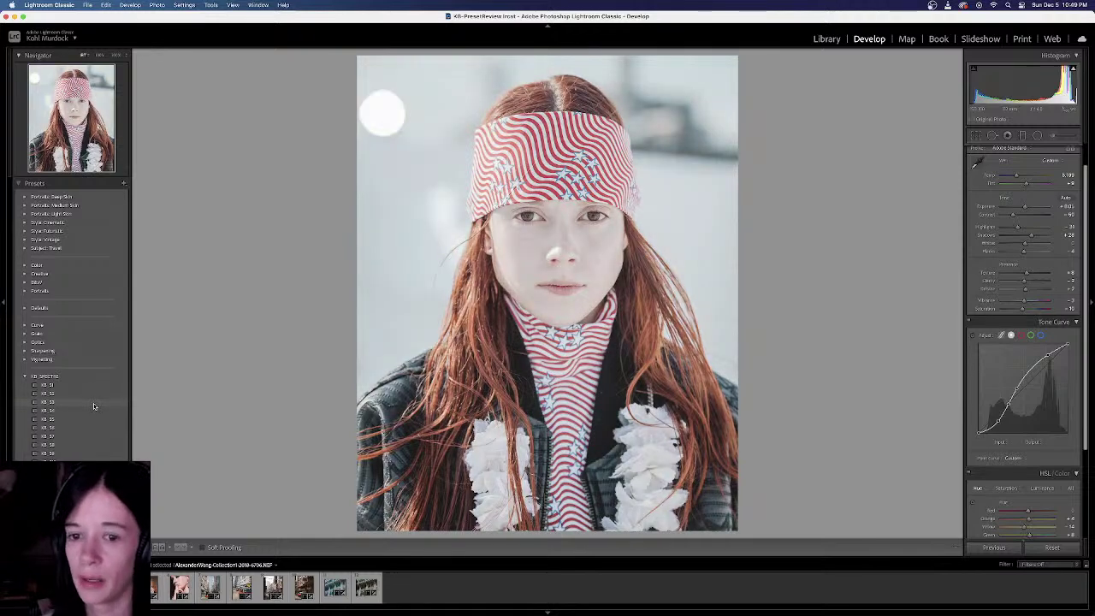
{"action": "left_click", "coordinate": [93, 403]}
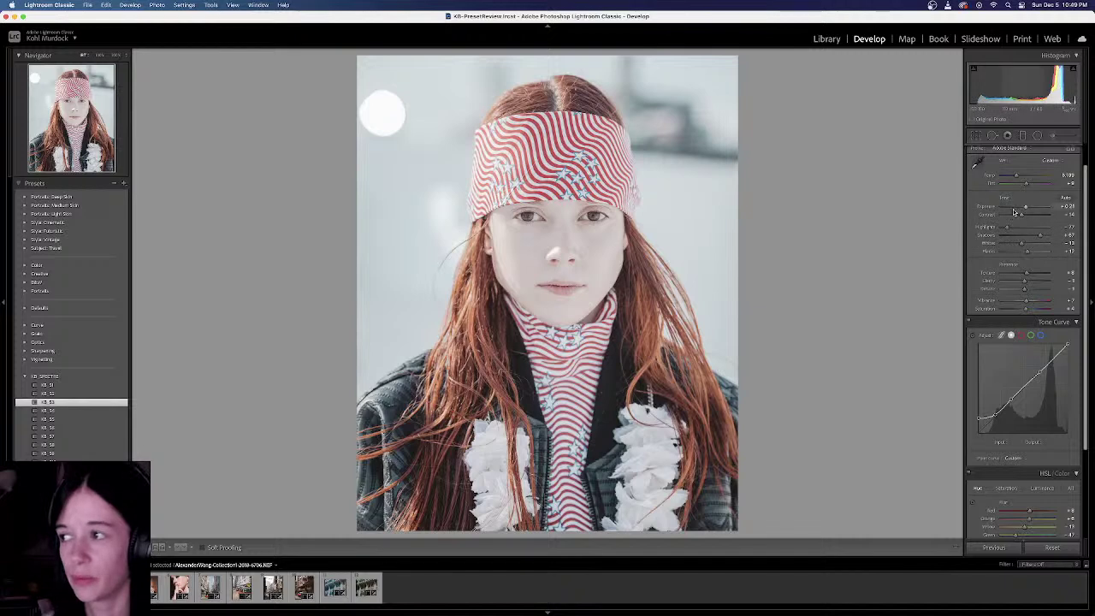
{"action": "left_click_drag", "start_coordinate": [1026, 207], "coordinate": [1022, 208]}
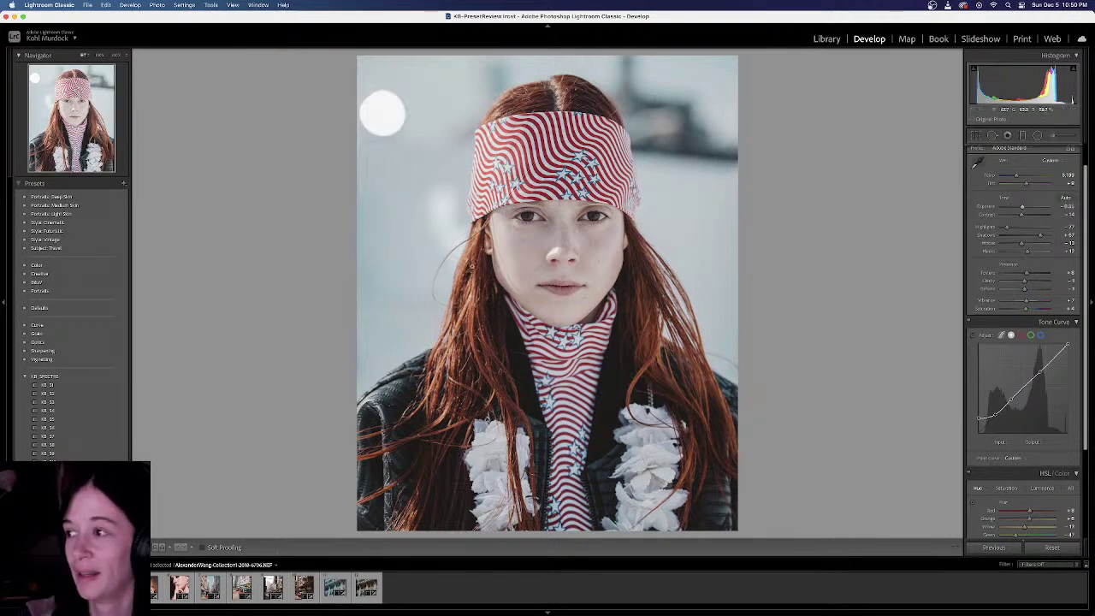
Apply KB_S4 to the red-haired headband portrait and reduce its exposure to recover the bright skin
{"action": "mouse_move", "coordinate": [71, 401]}
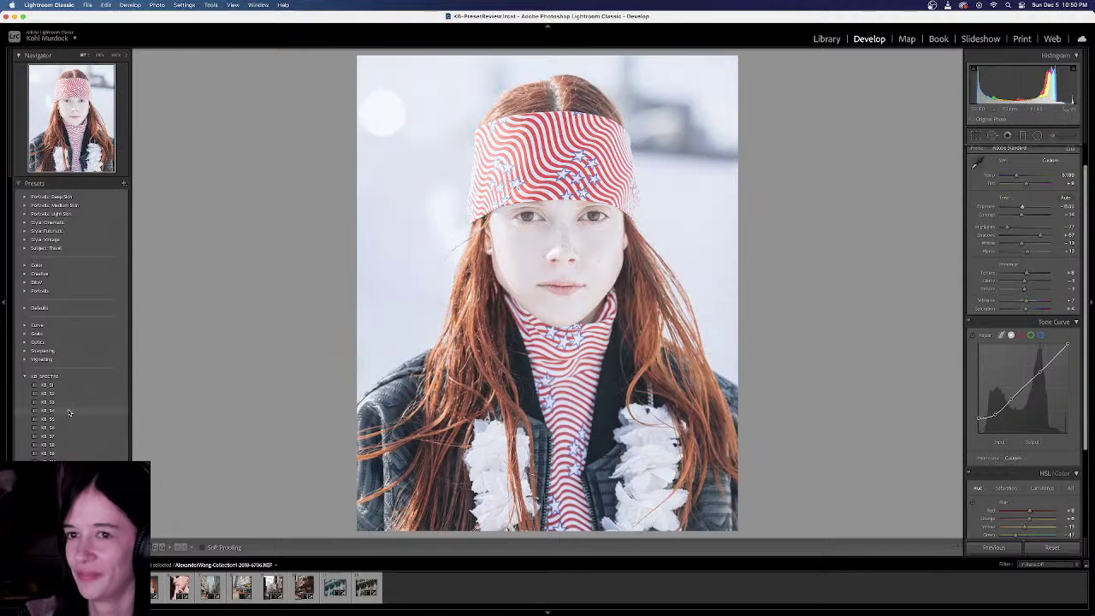
{"action": "left_click", "coordinate": [71, 410]}
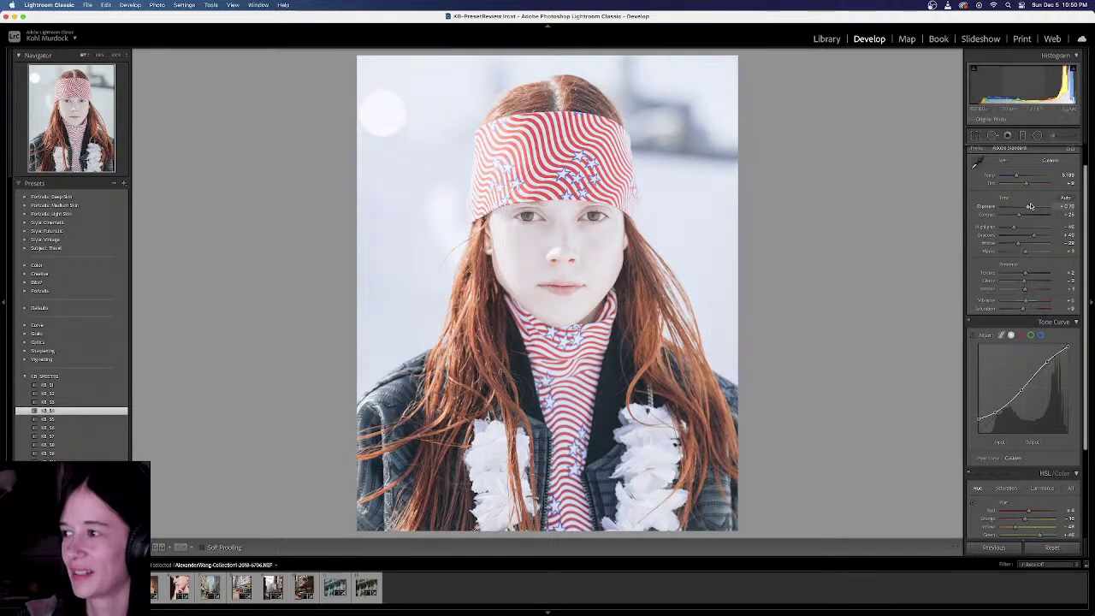
{"action": "left_click_drag", "start_coordinate": [1029, 206], "coordinate": [1024, 208]}
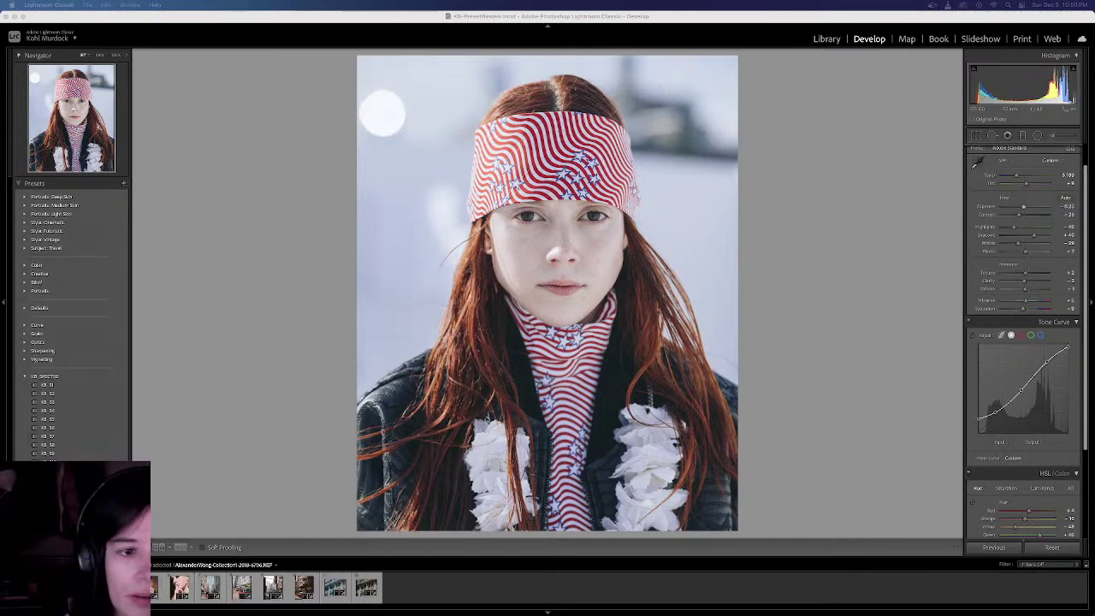
Move the browser window with the Cinematics gallery aside and return to Lightroom Classic
{"action": "left_click_drag", "start_coordinate": [807, 12], "coordinate": [1047, 34]}
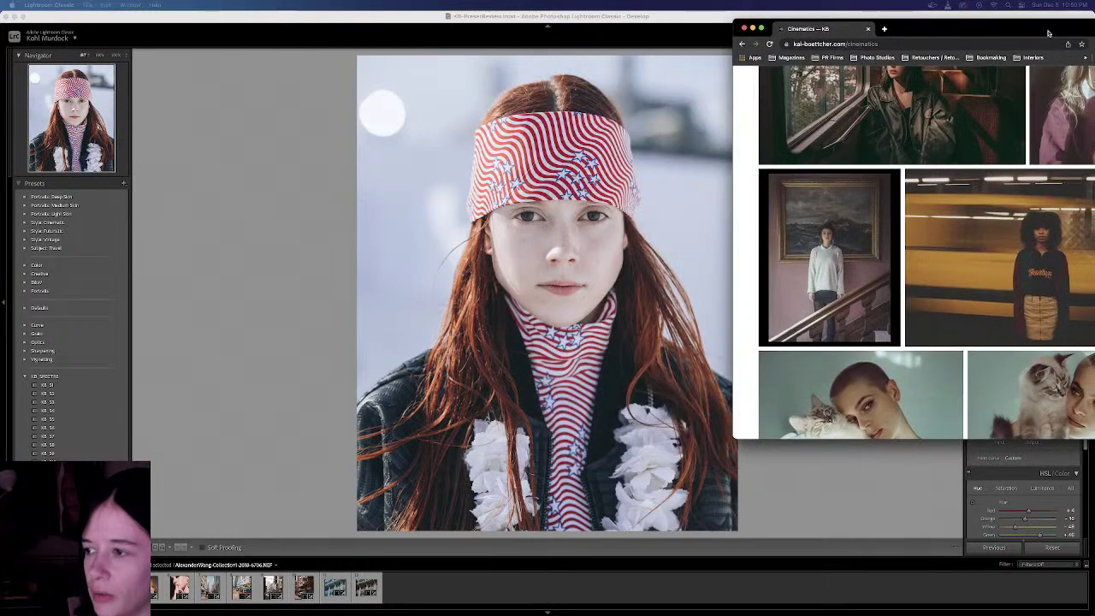
{"action": "key", "text": "super+Tab"}
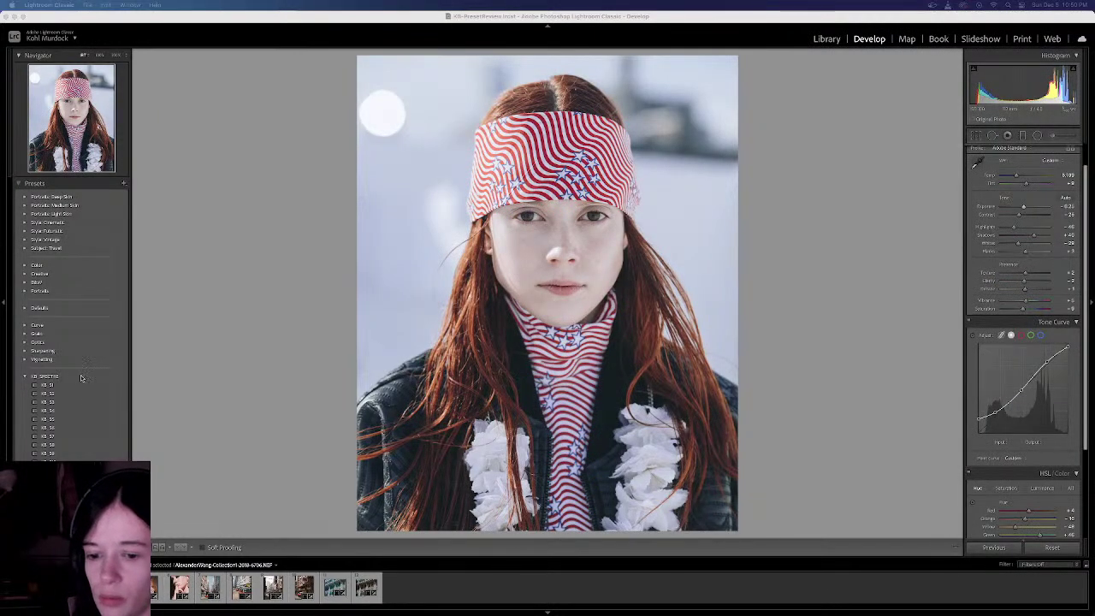
{"action": "left_click", "coordinate": [217, 372]}
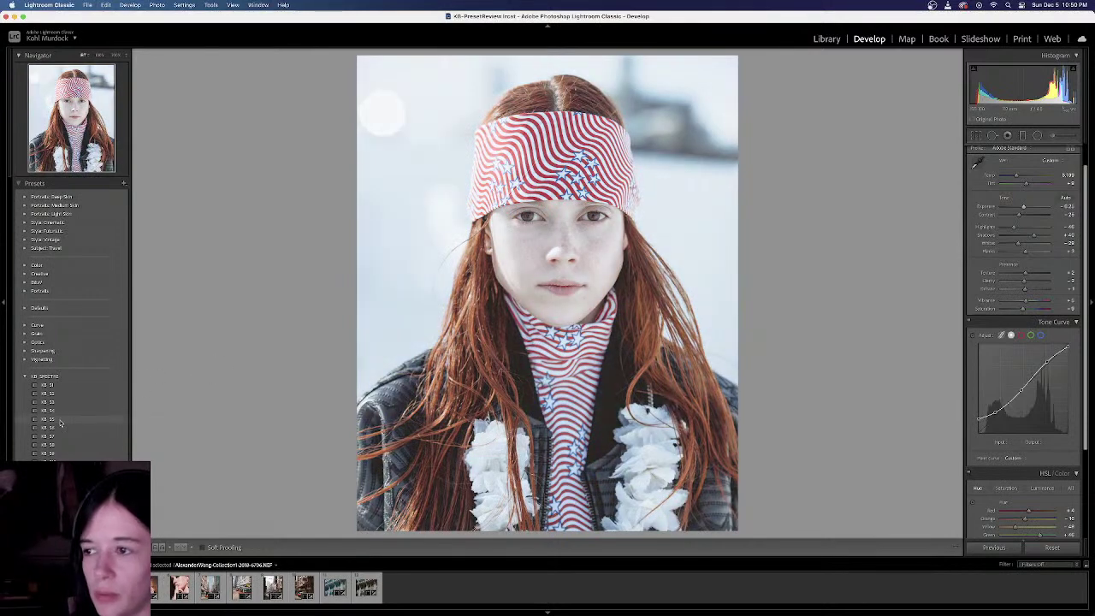
Try KB_S5 and KB_S6 in turn on the red-haired headband portrait, lowering the exposure after each
{"action": "left_click", "coordinate": [60, 422]}
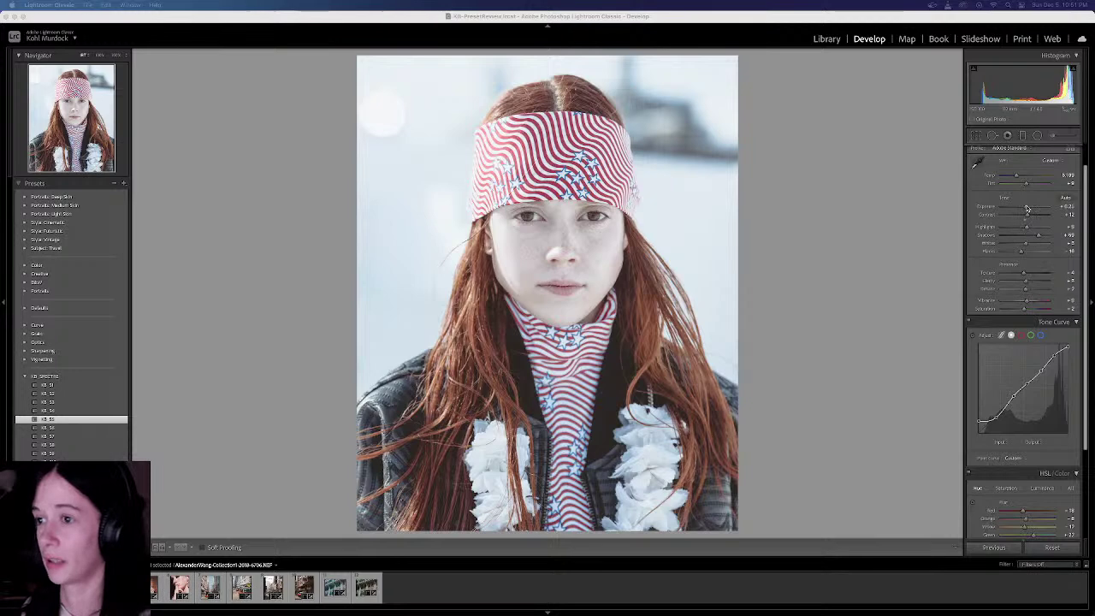
{"action": "left_click_drag", "start_coordinate": [1027, 208], "coordinate": [1023, 208]}
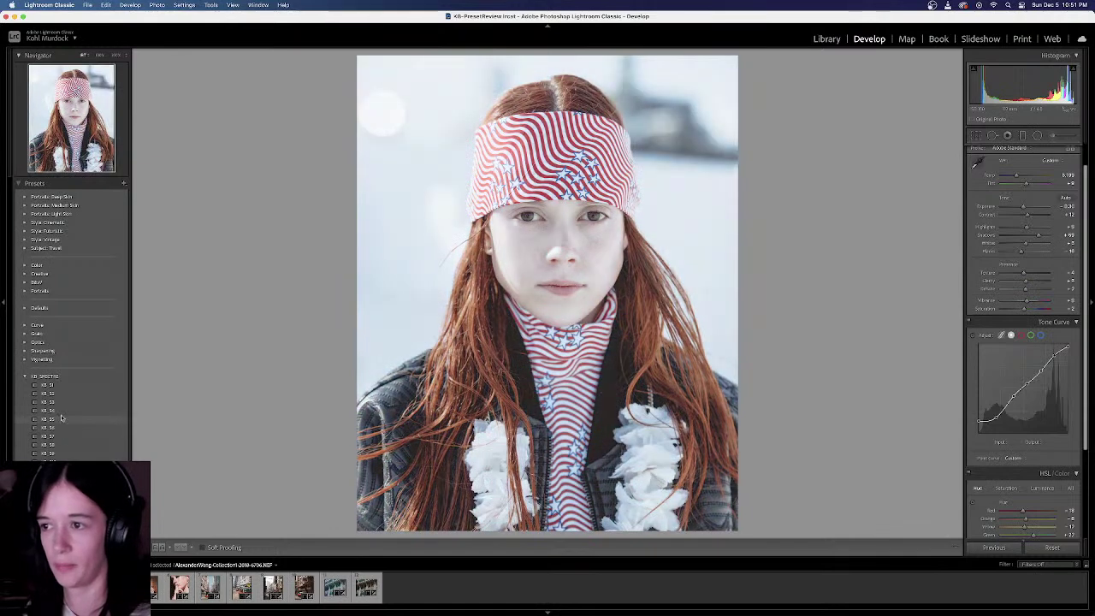
{"action": "left_click", "coordinate": [62, 426]}
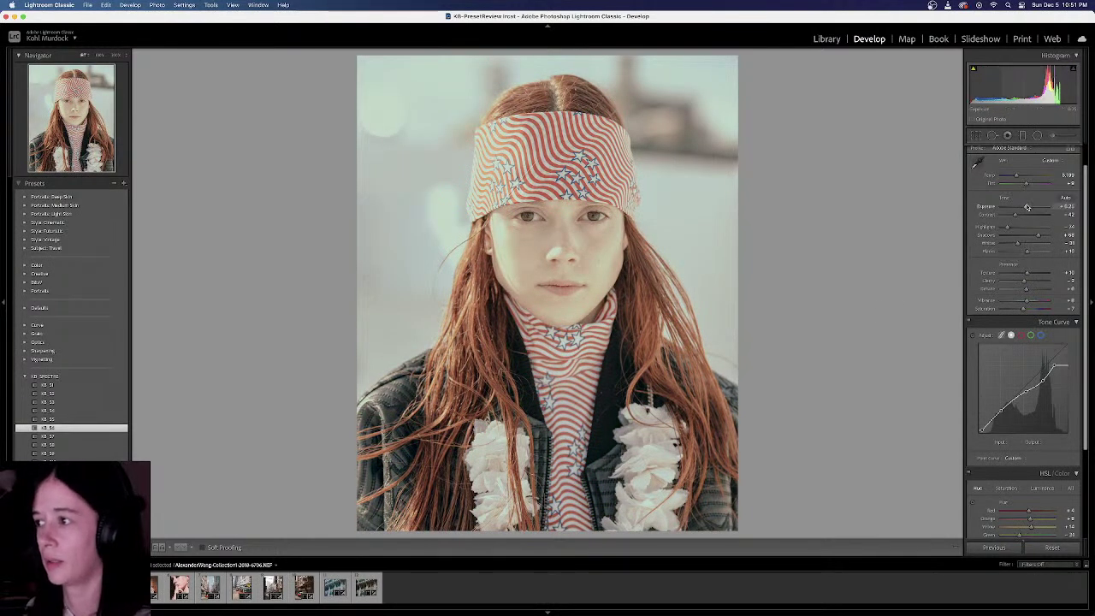
{"action": "left_click_drag", "start_coordinate": [1026, 207], "coordinate": [1023, 208]}
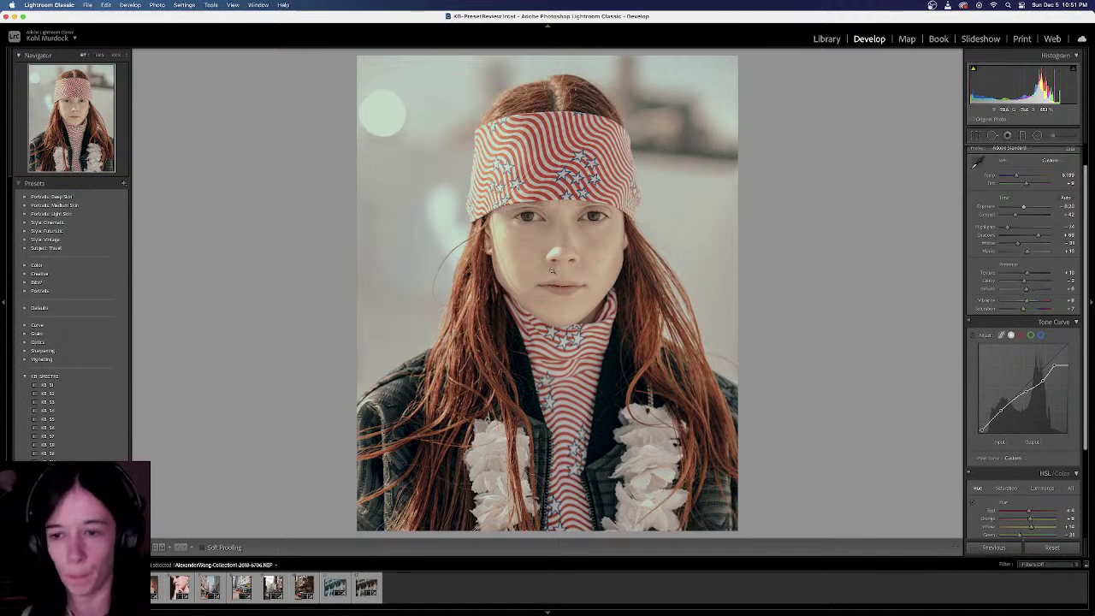
Try KB_S7 and KB_S9 in turn on the red-haired headband portrait, lowering the exposure after each
{"action": "left_click", "coordinate": [59, 439]}
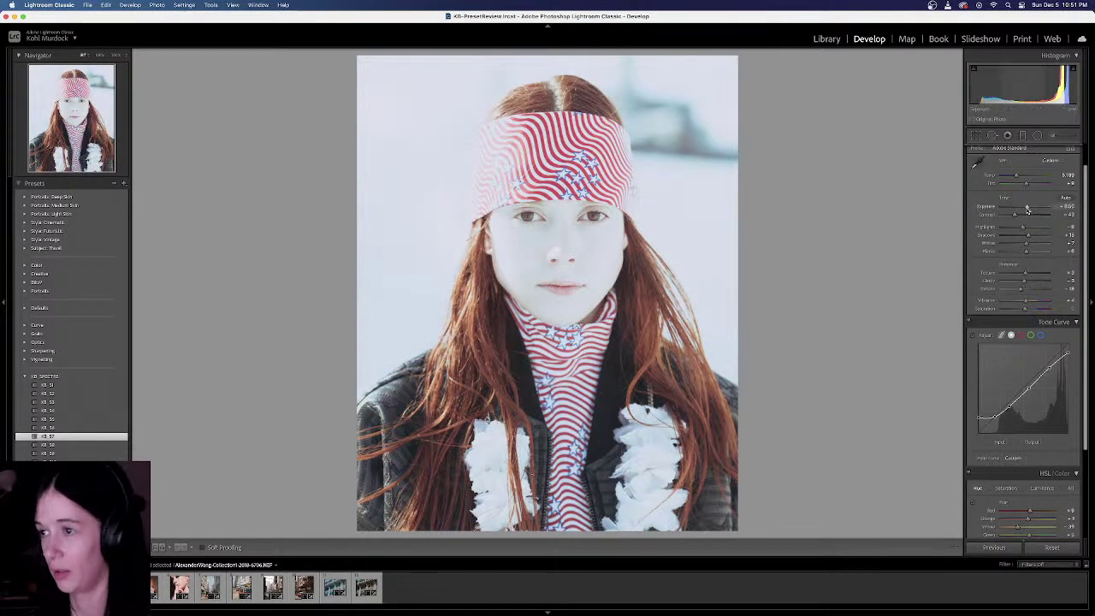
{"action": "left_click_drag", "start_coordinate": [1028, 209], "coordinate": [1021, 210]}
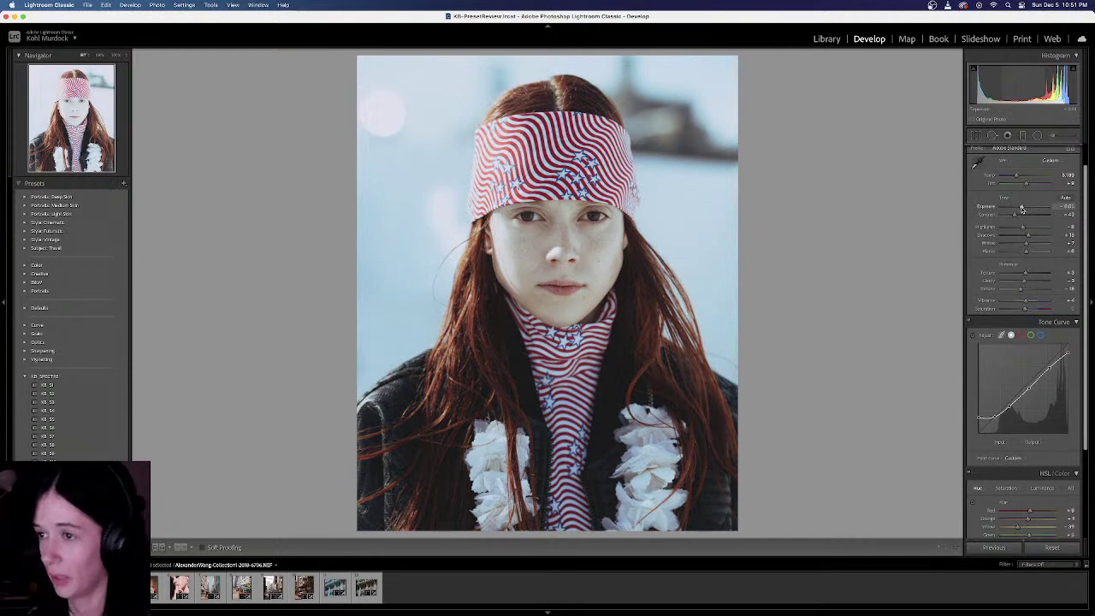
{"action": "left_click", "coordinate": [65, 454]}
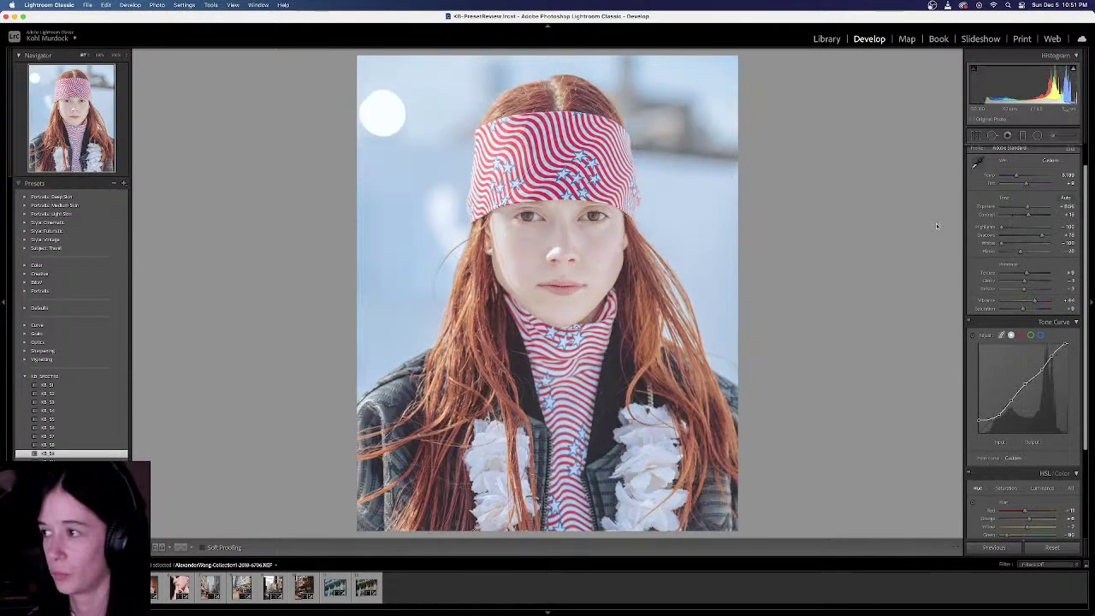
{"action": "left_click_drag", "start_coordinate": [1027, 208], "coordinate": [1025, 208]}
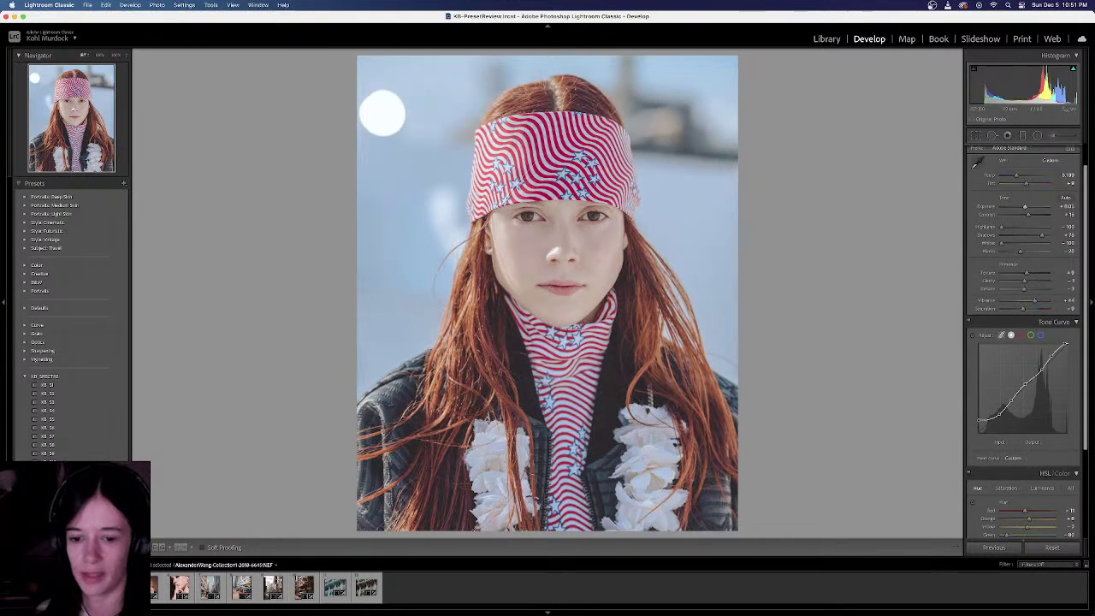
Apply KB_S1 to the brunette headband portrait, collapsing and reopening the KB_SPECTRE preset group
{"action": "left_click", "coordinate": [61, 385]}
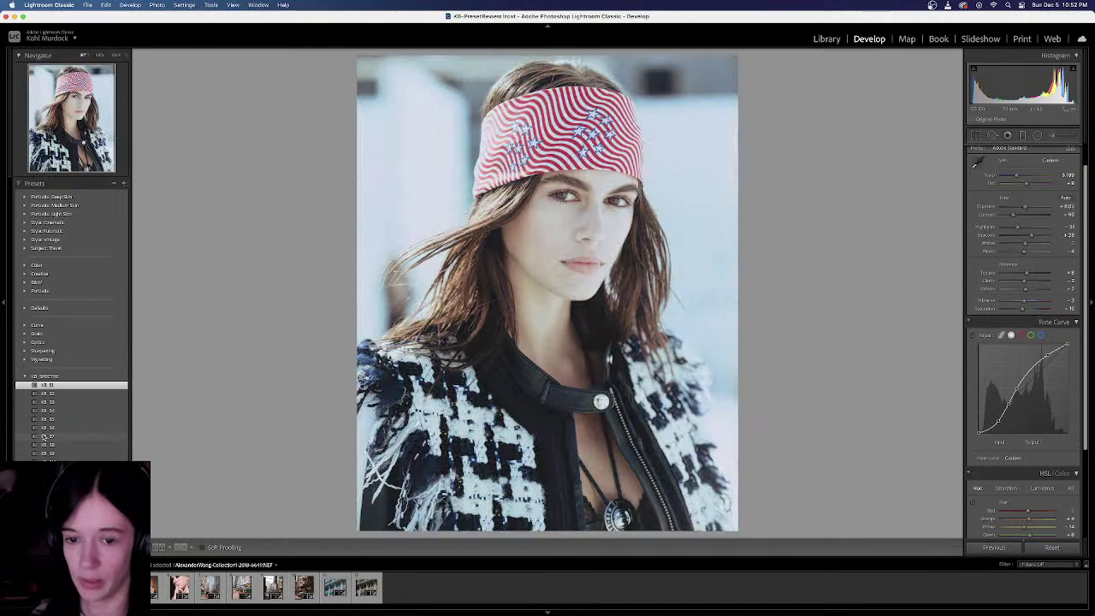
{"action": "left_click", "coordinate": [26, 377]}
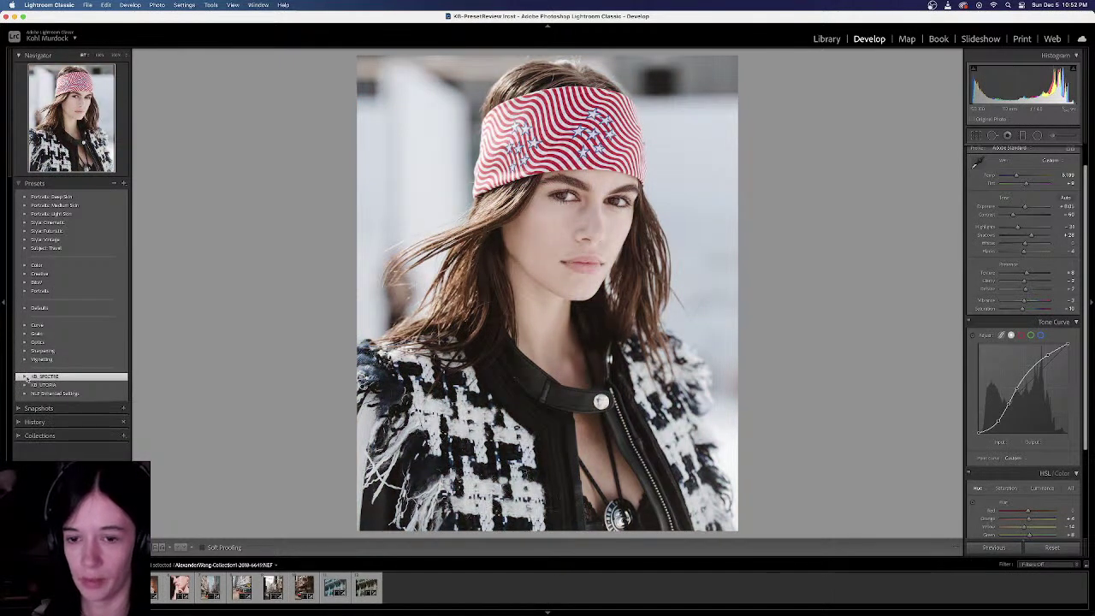
{"action": "left_click", "coordinate": [26, 377]}
{"action": "left_click", "coordinate": [43, 385]}
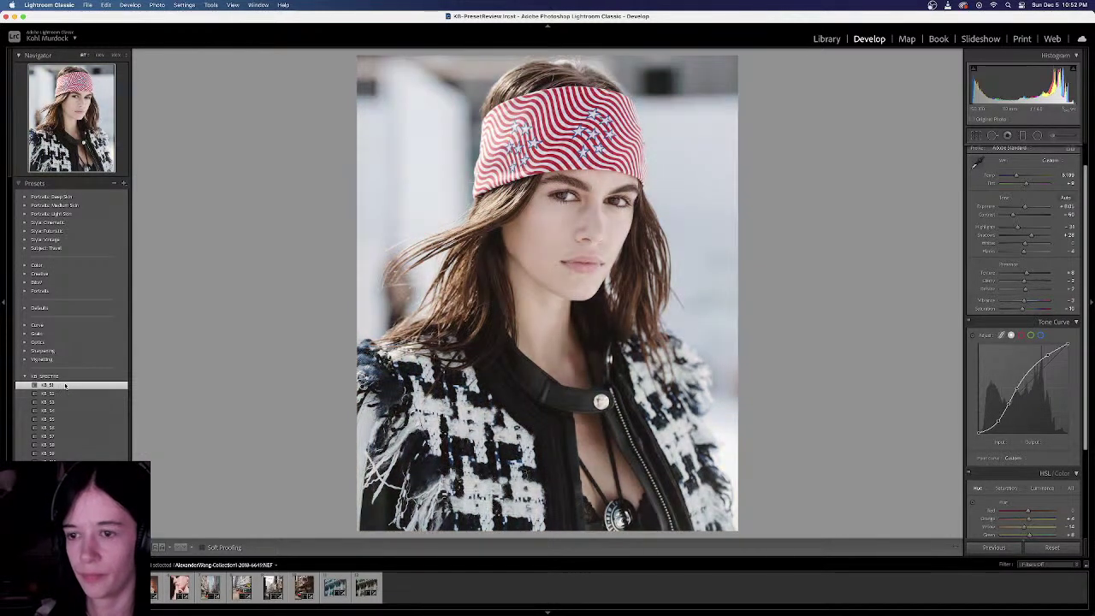
Collapse the KB_SPECTRE preset group and delete it permanently
{"action": "left_click", "coordinate": [26, 377]}
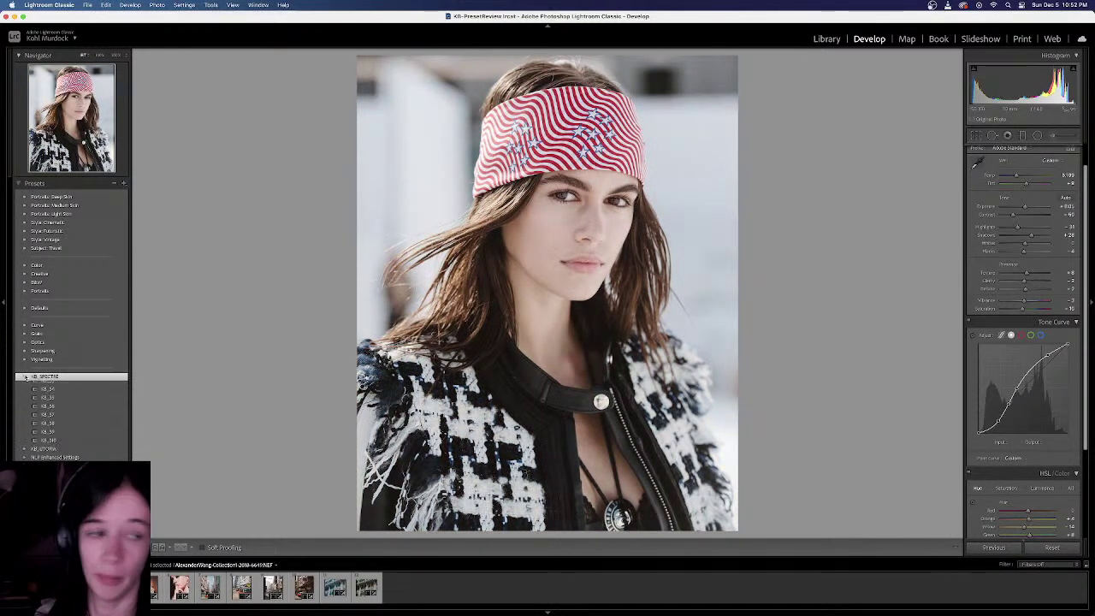
{"action": "left_click", "coordinate": [26, 377]}
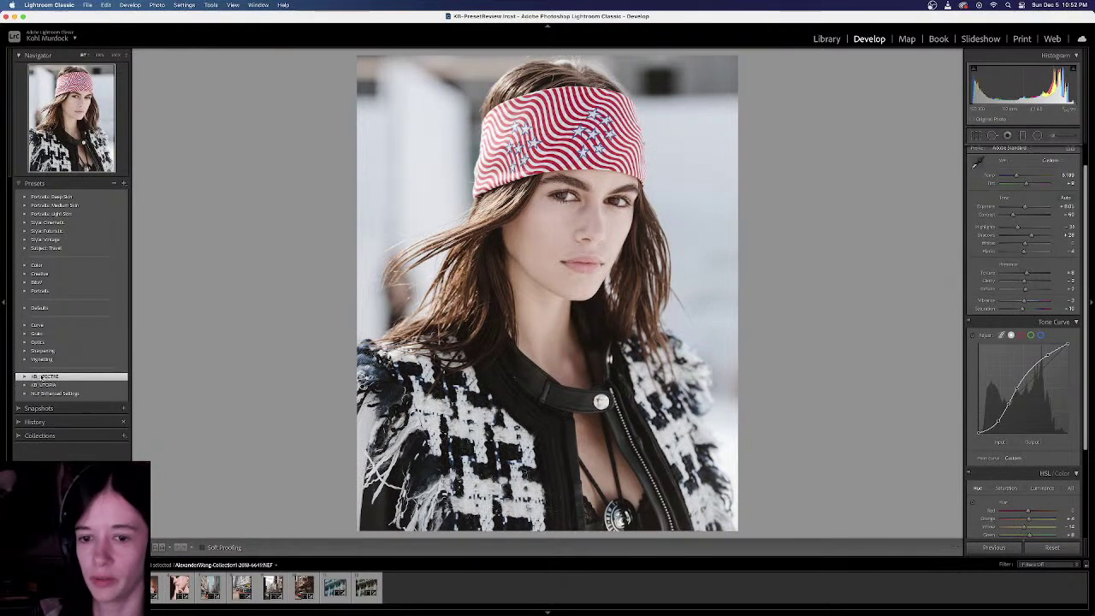
{"action": "right_click", "coordinate": [41, 377]}
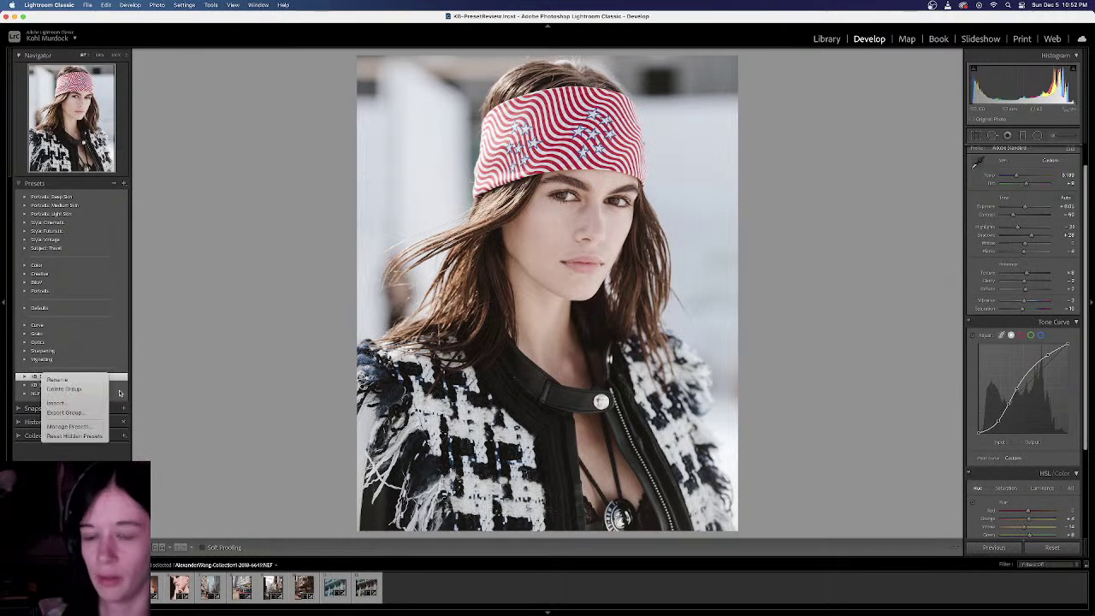
{"action": "left_click", "coordinate": [77, 389]}
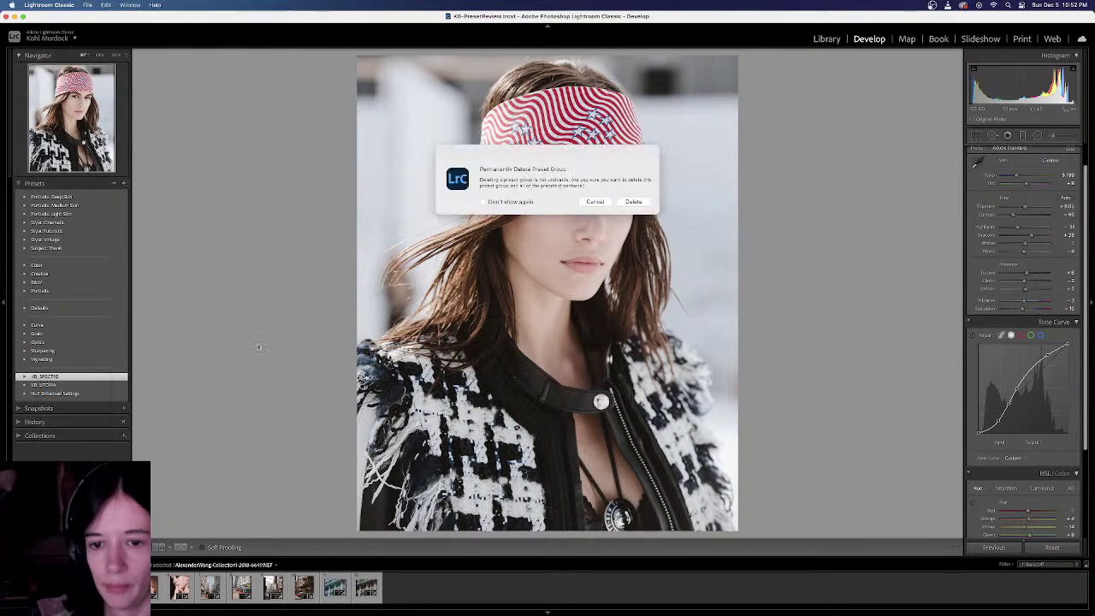
{"action": "left_click", "coordinate": [634, 201]}
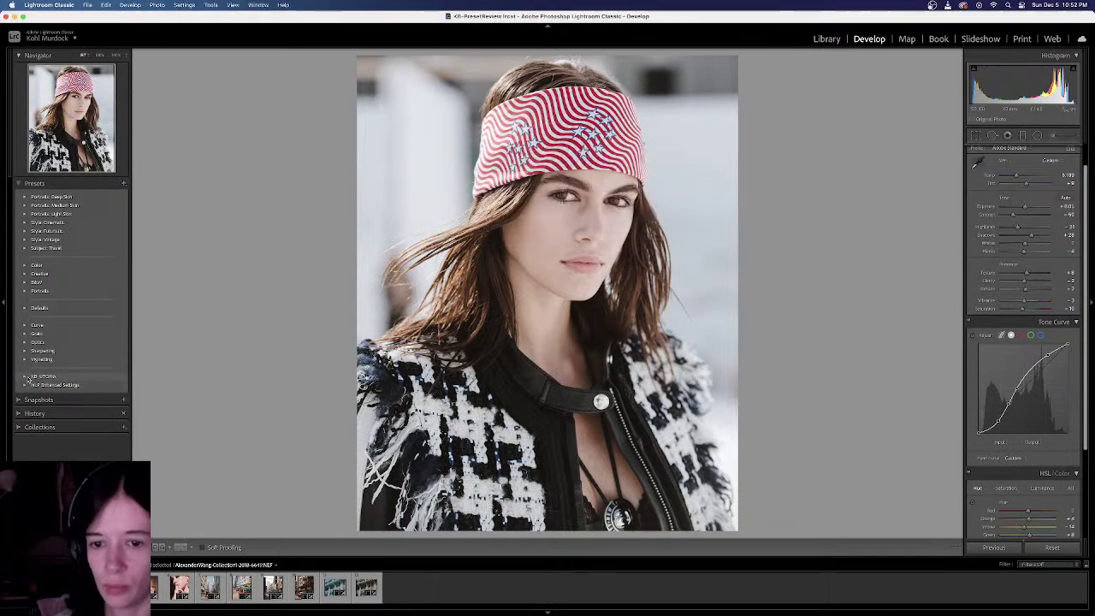
Expand the KB_UTOPIA preset group, apply KB_U1 to all the photos at once and clear the photo selection
{"action": "left_click", "coordinate": [27, 377]}
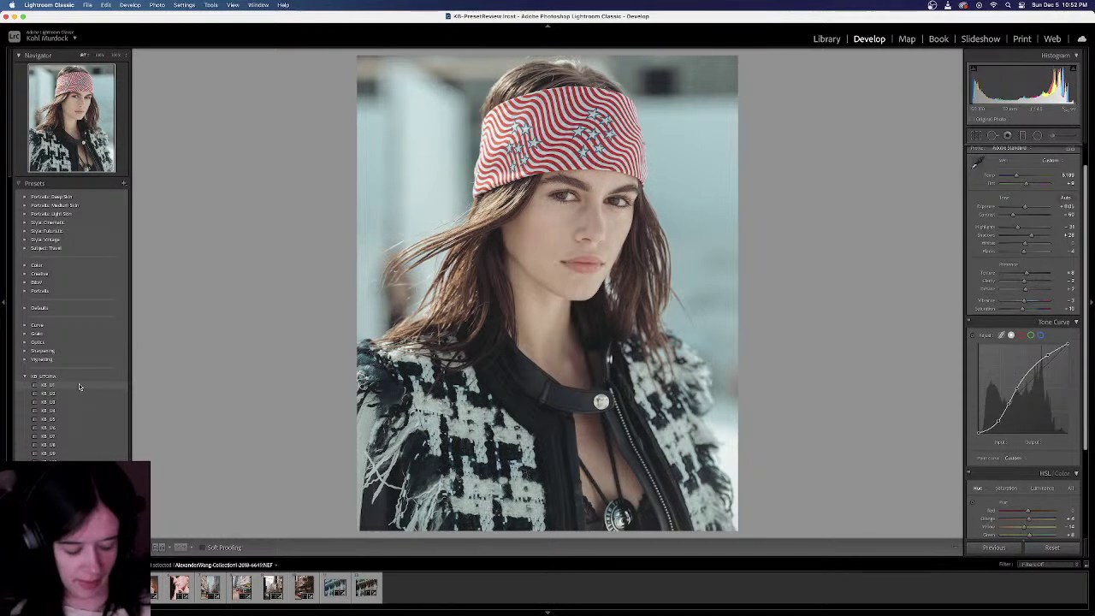
{"action": "key", "text": "super+a"}
{"action": "left_click", "coordinate": [79, 386]}
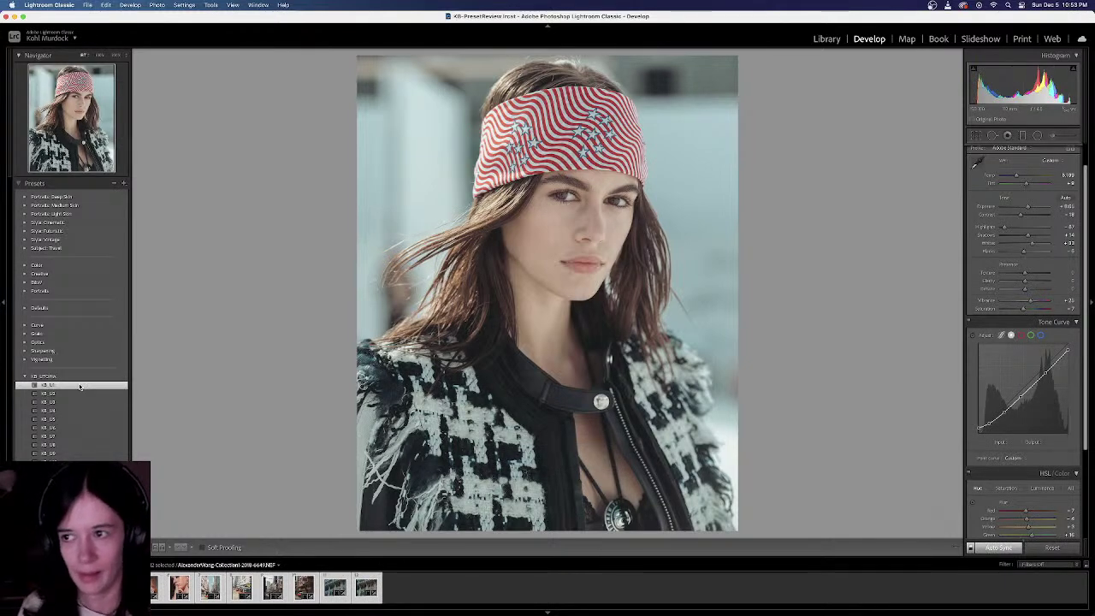
{"action": "left_click", "coordinate": [452, 594]}
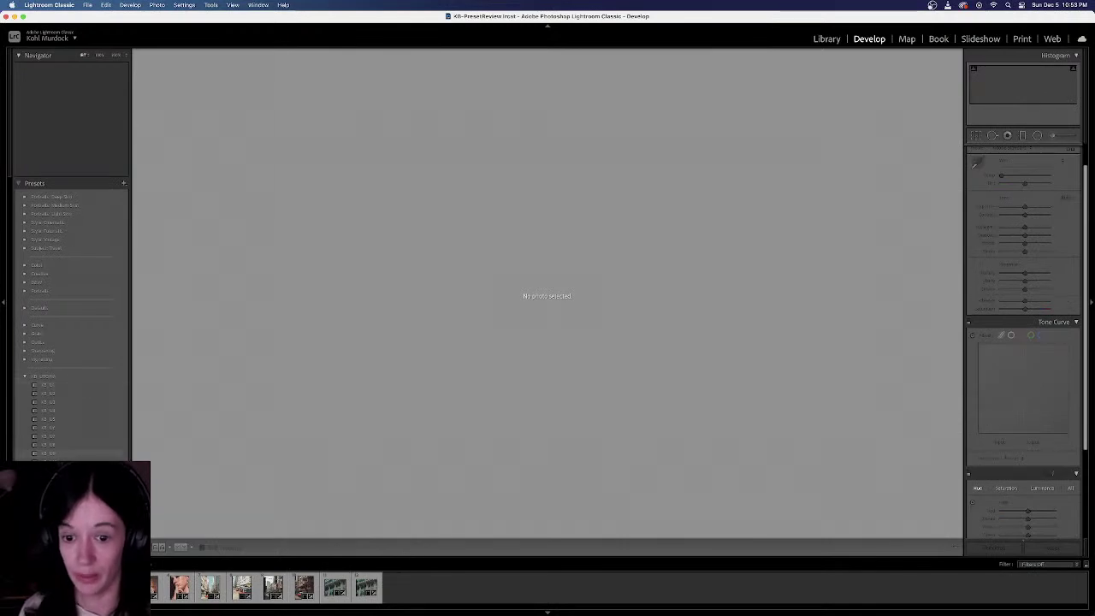
Advance from the brunette headband portrait to the braided black-bandana portrait and apply KB_U6 to it
{"action": "left_click", "coordinate": [34, 586]}
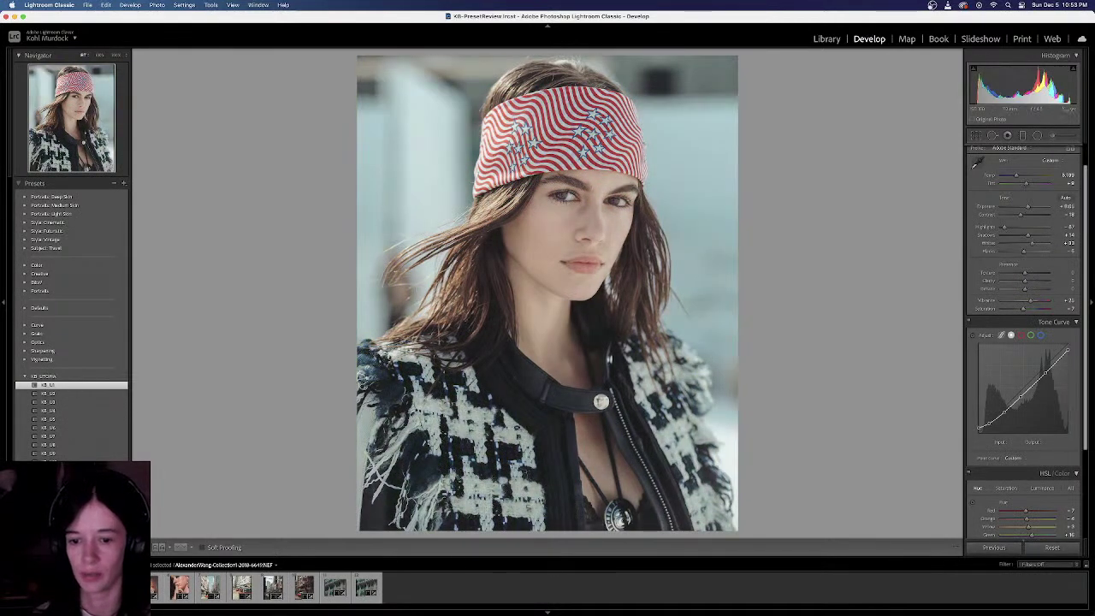
{"action": "key", "text": "Right"}
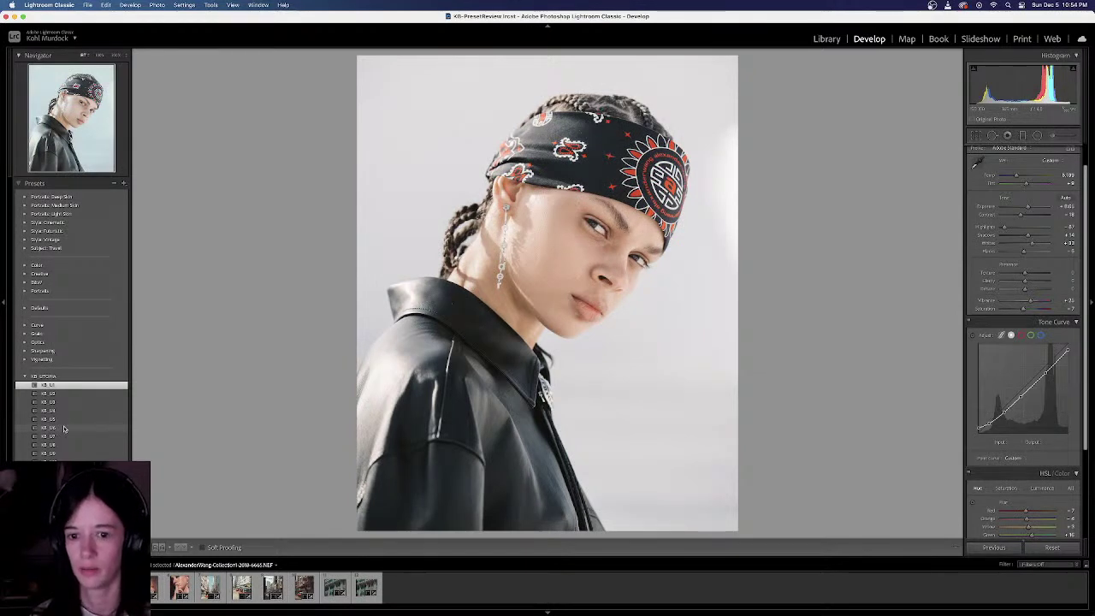
{"action": "left_click", "coordinate": [64, 428]}
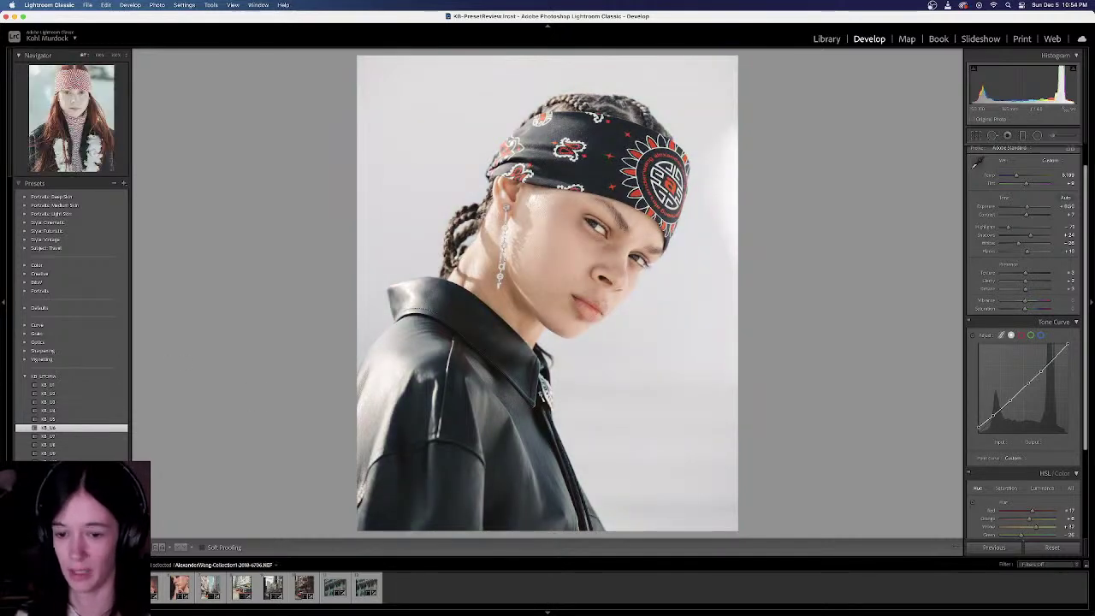
Try KB_U1 and KB_U7 on the red-haired headband portrait, then lower the exposure and warm the temperature with KB_U7
{"action": "left_click", "coordinate": [86, 385]}
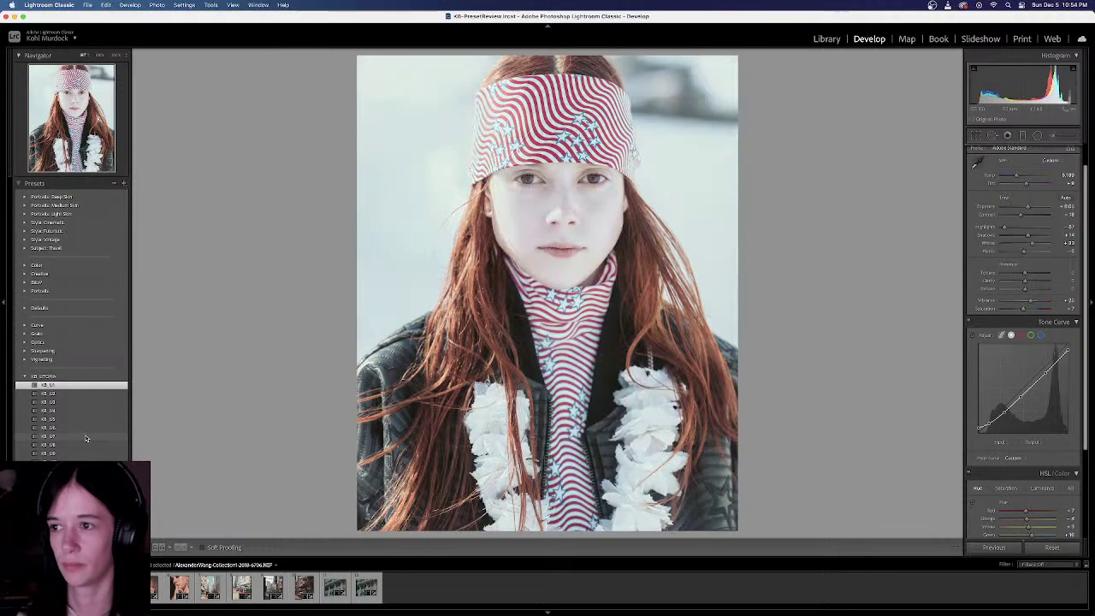
{"action": "left_click", "coordinate": [86, 438]}
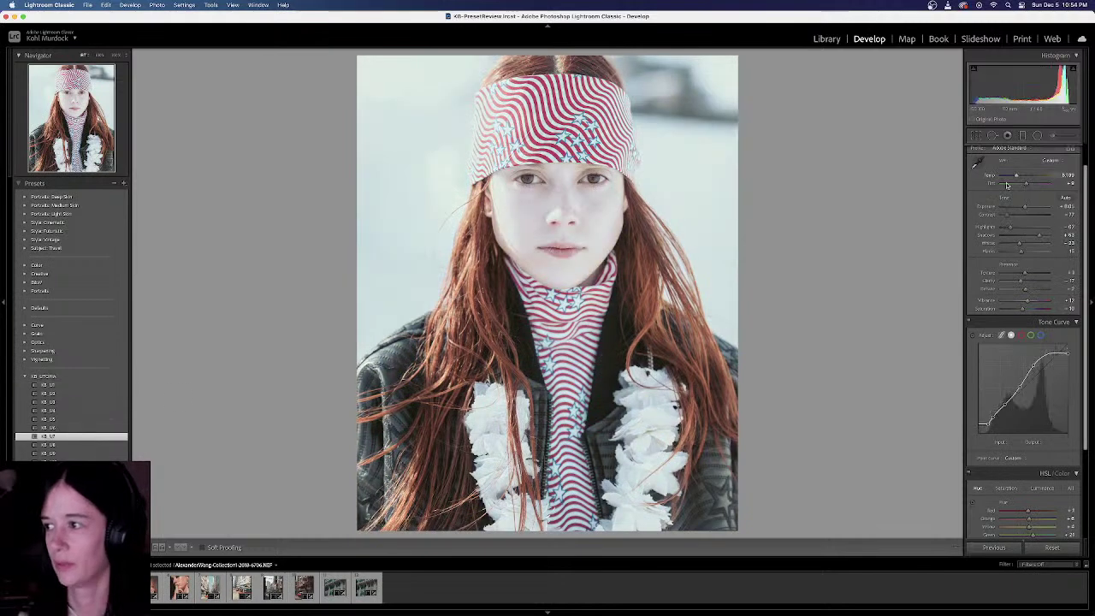
{"action": "left_click_drag", "start_coordinate": [1025, 207], "coordinate": [1018, 176]}
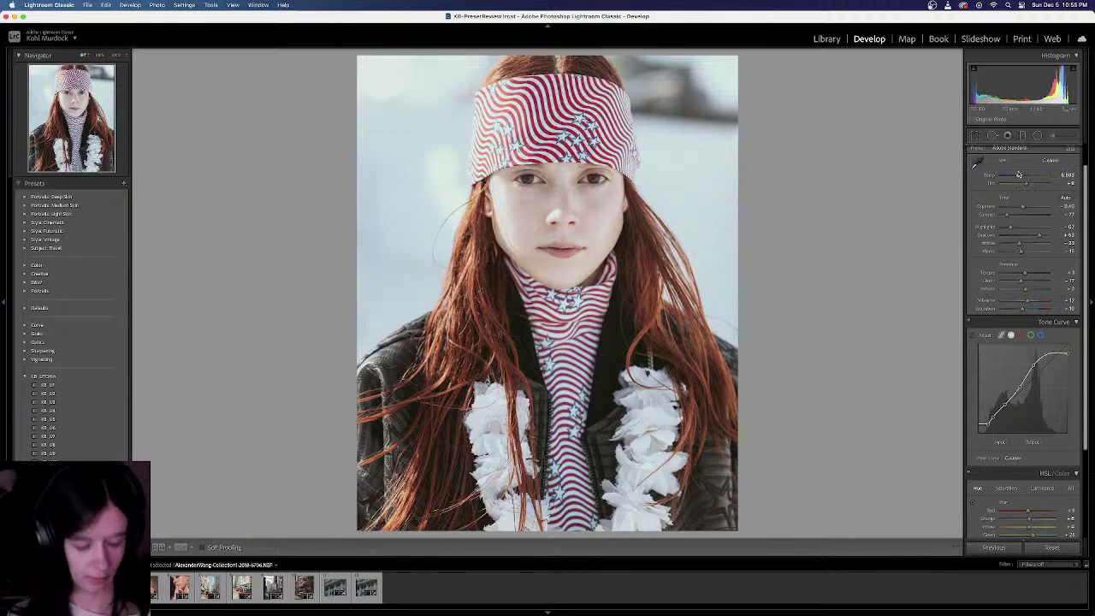
Undo the last temperature change and recrop the red-haired headband portrait to include more space above her head
{"action": "key", "text": "super+z"}
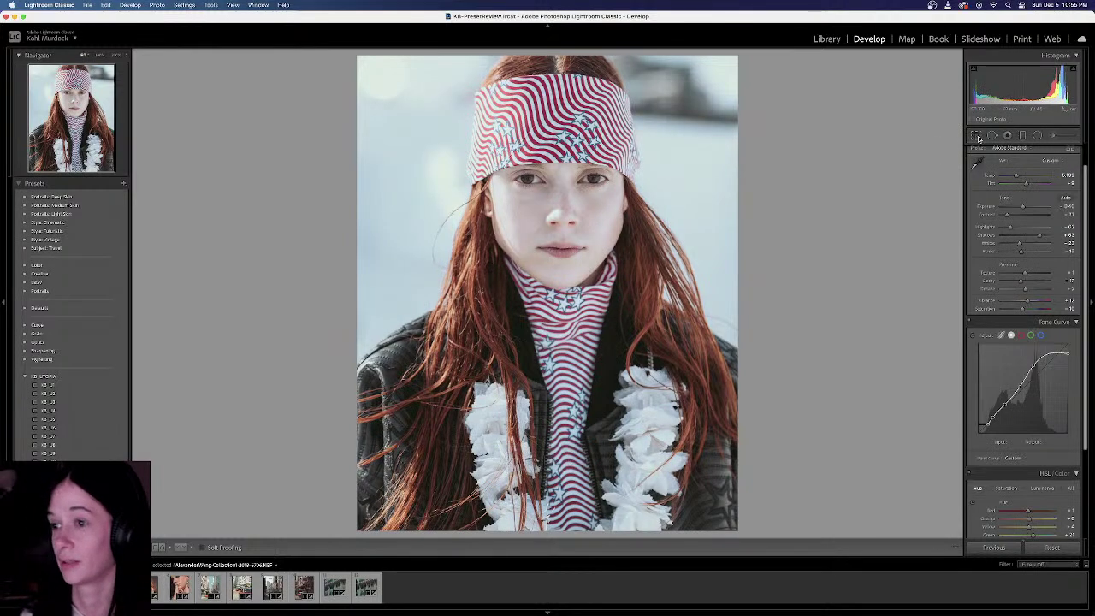
{"action": "left_click", "coordinate": [976, 137]}
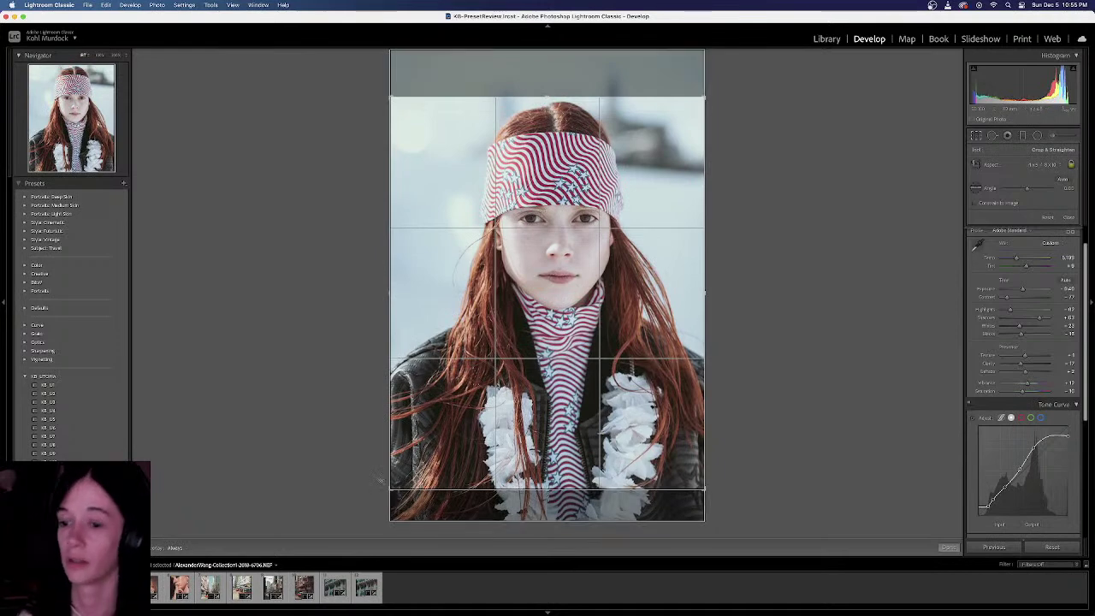
{"action": "left_click_drag", "start_coordinate": [389, 487], "coordinate": [401, 475]}
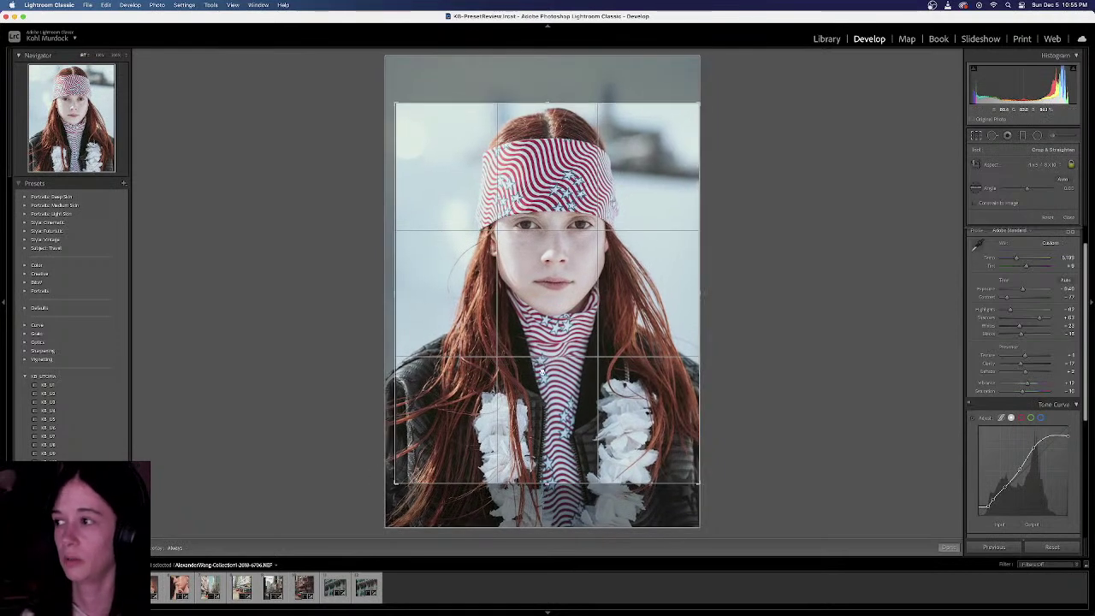
{"action": "key", "text": "Return"}
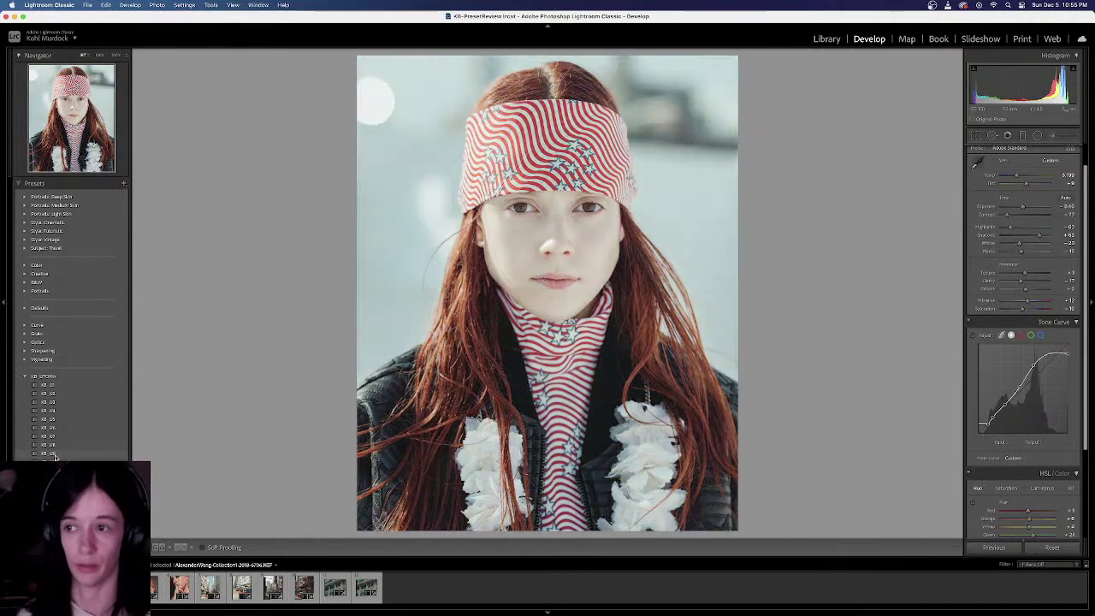
Try KB_U9 on the red-haired headband portrait and undo the last preset change
{"action": "left_click", "coordinate": [55, 455]}
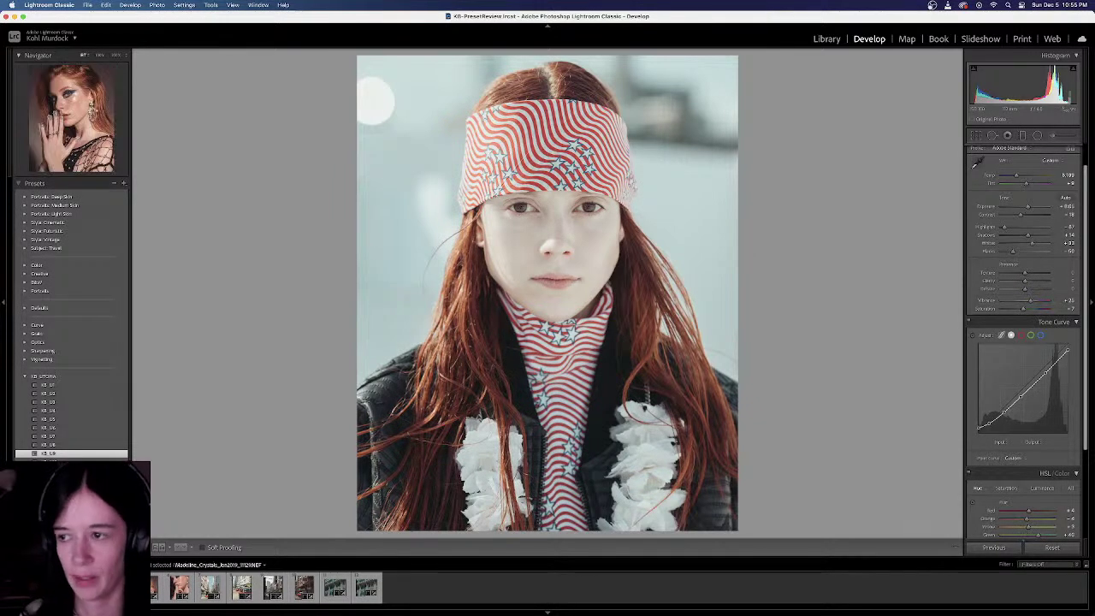
{"action": "left_click", "coordinate": [178, 586]}
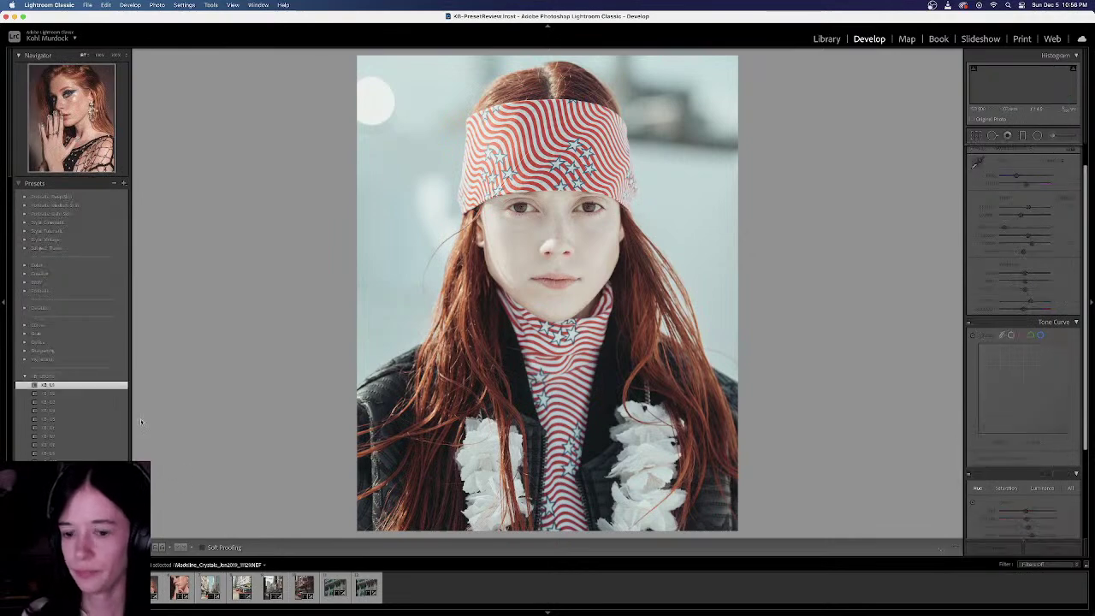
{"action": "key", "text": "Left"}
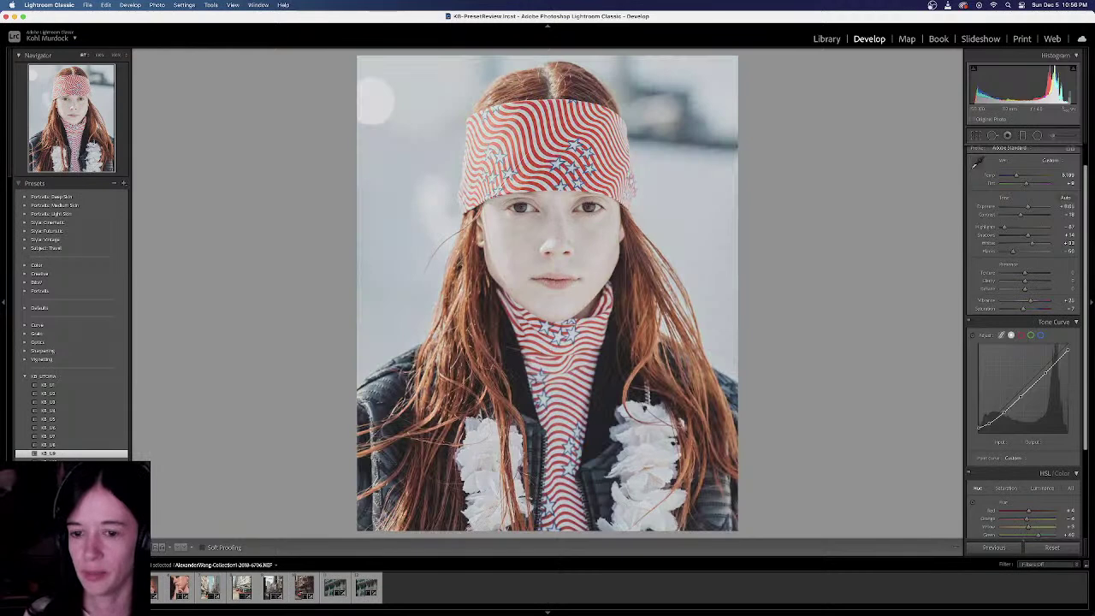
{"action": "key", "text": "ctrl+z"}
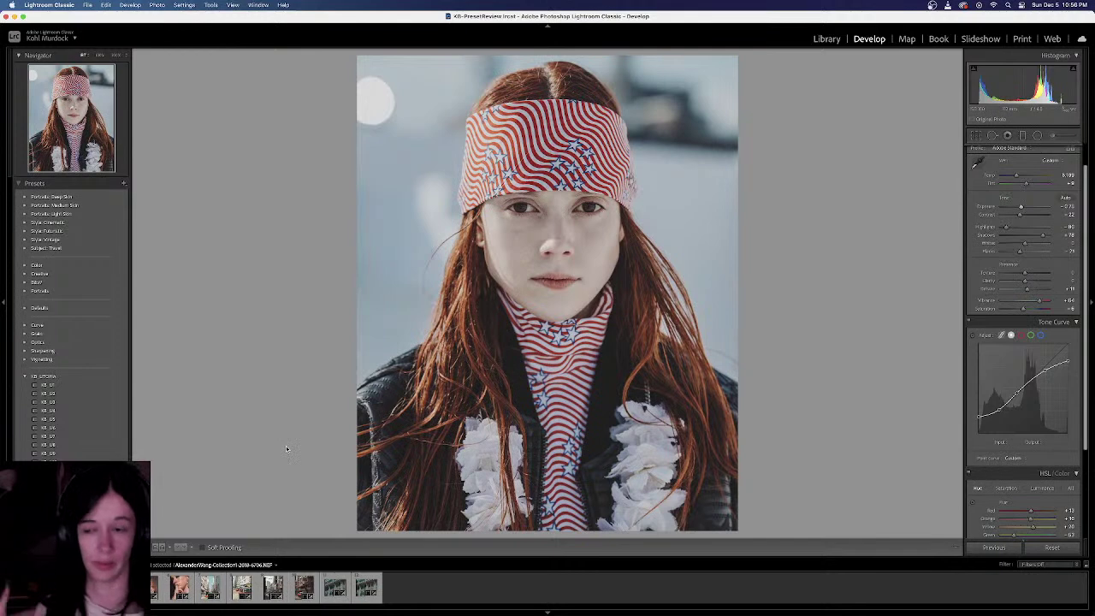
Review KB_U1 on the glitter-nails portrait and the red taxi street photos, finishing on the brunette headband portrait
{"action": "left_click", "coordinate": [179, 586]}
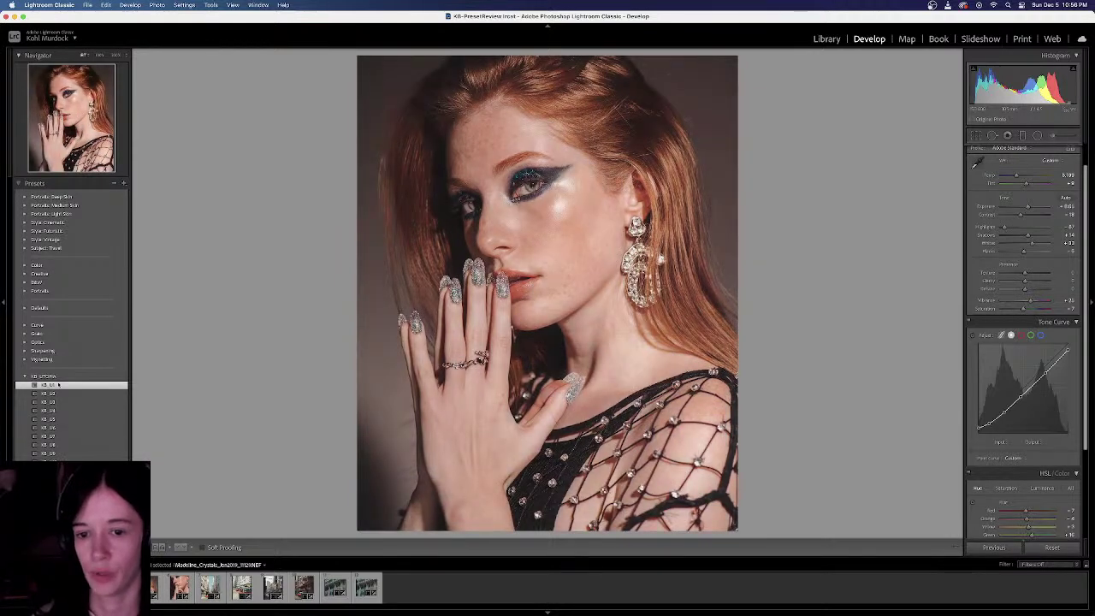
{"action": "key", "text": "Right"}
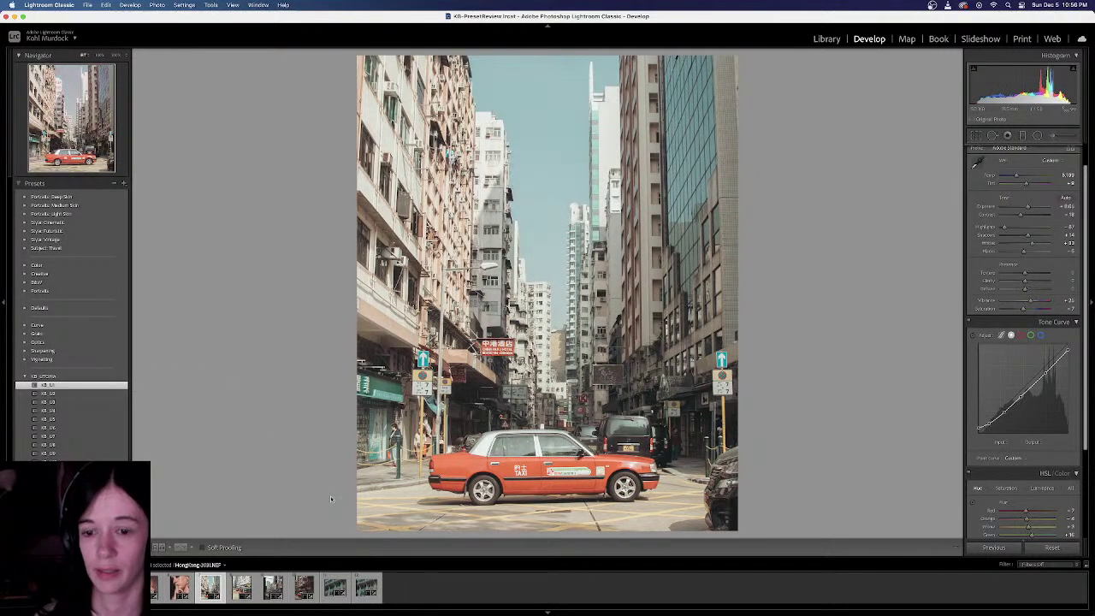
{"action": "key", "text": "Right"}
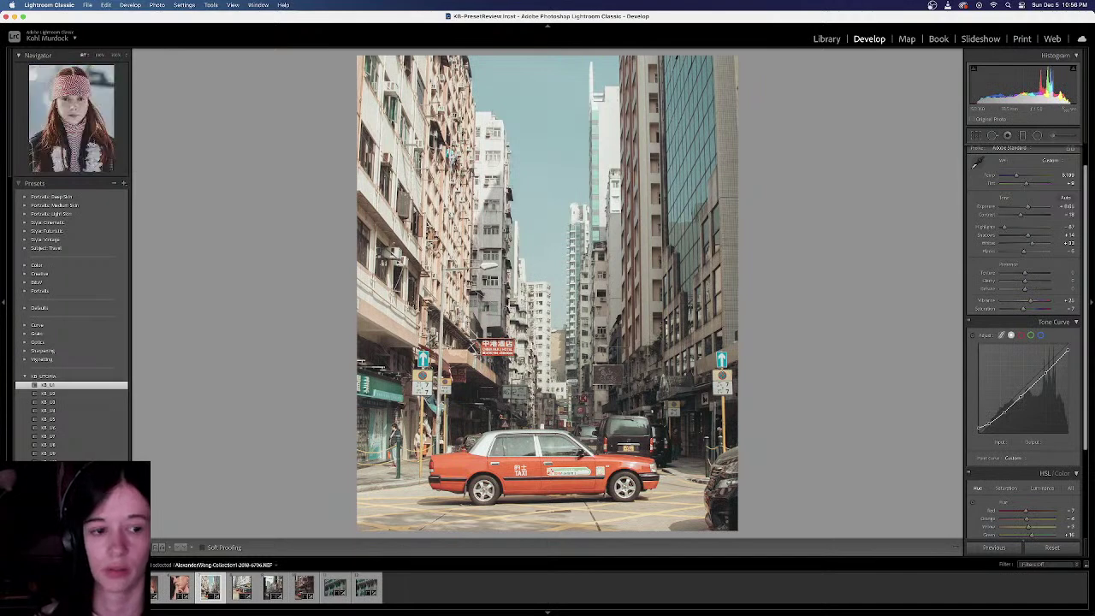
{"action": "key", "text": "Left"}
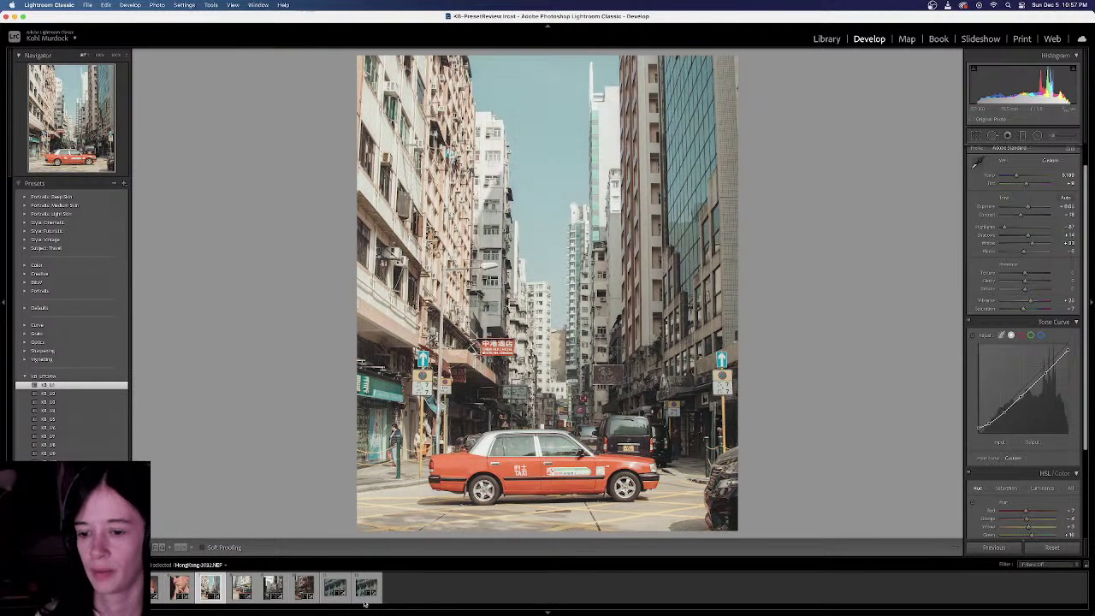
{"action": "left_click", "coordinate": [303, 586]}
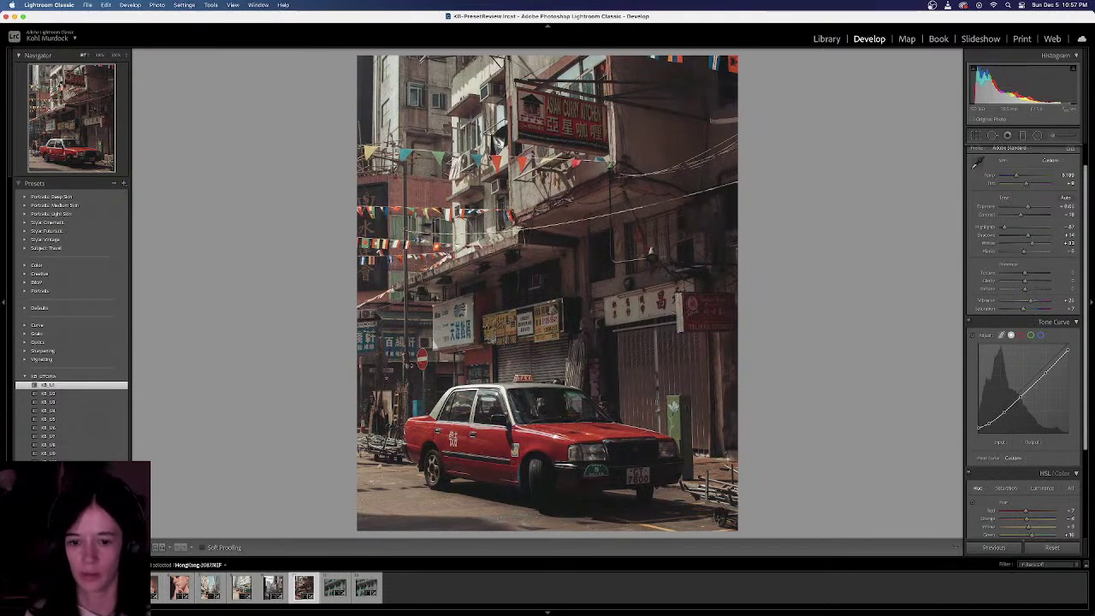
{"action": "left_click", "coordinate": [117, 586]}
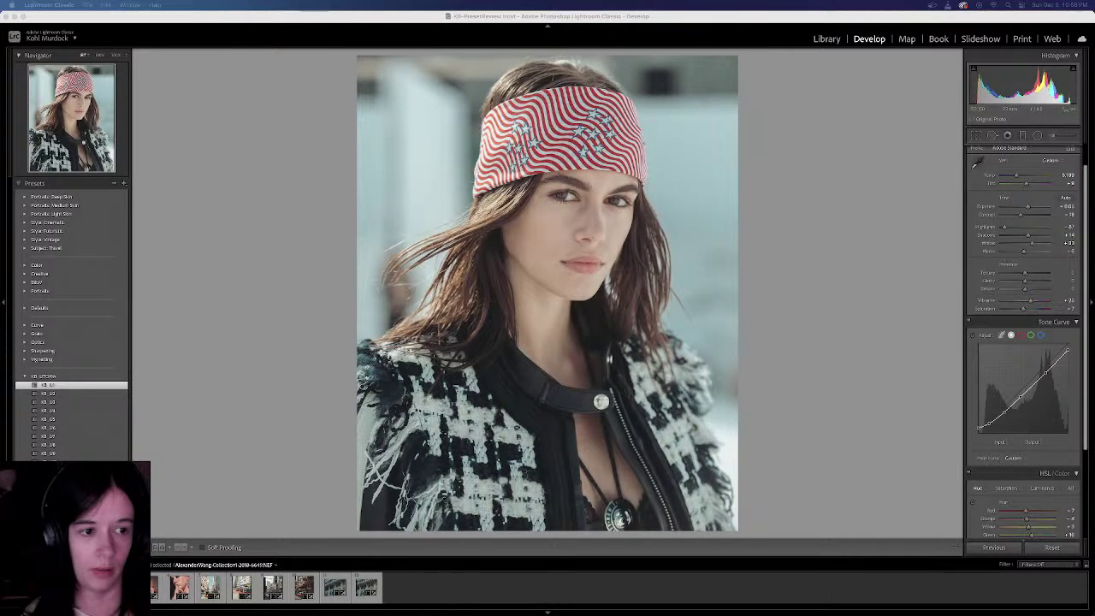
Switch to the Chrome window with the KB website, enlarge it over Lightroom and open the preset shop
{"action": "left_click_drag", "start_coordinate": [418, 2], "coordinate": [297, 64]}
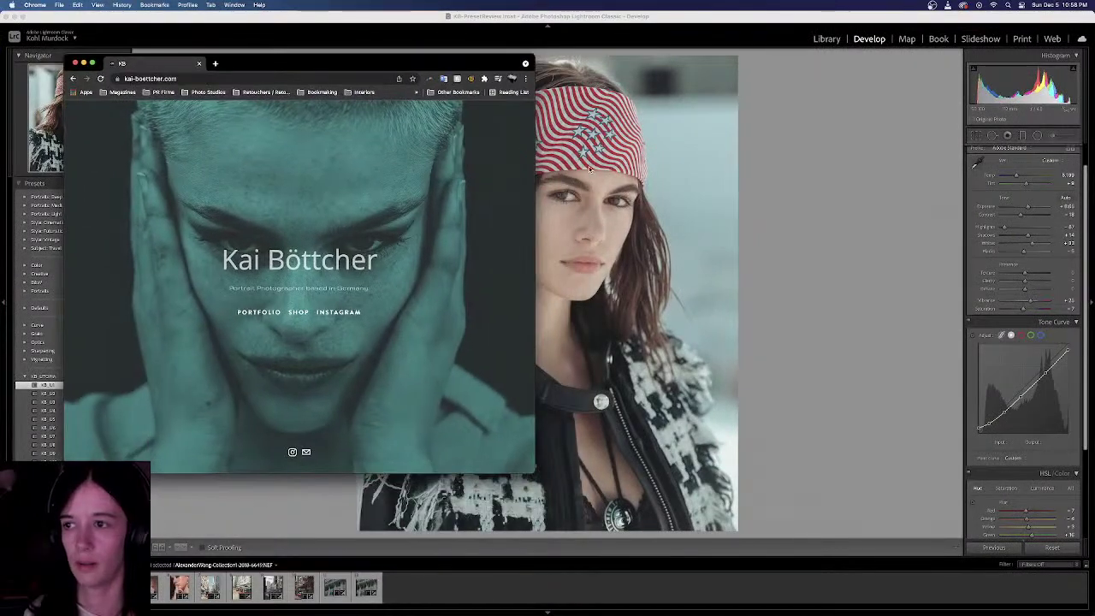
{"action": "left_click_drag", "start_coordinate": [534, 160], "coordinate": [1043, 143]}
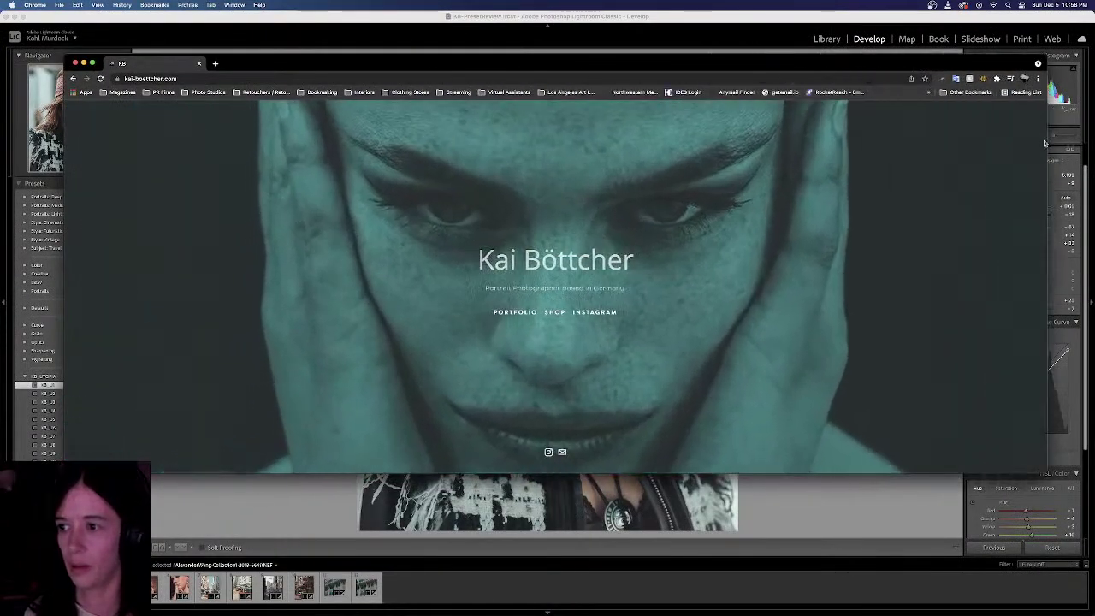
{"action": "left_click_drag", "start_coordinate": [680, 473], "coordinate": [692, 579]}
{"action": "left_click", "coordinate": [554, 366]}
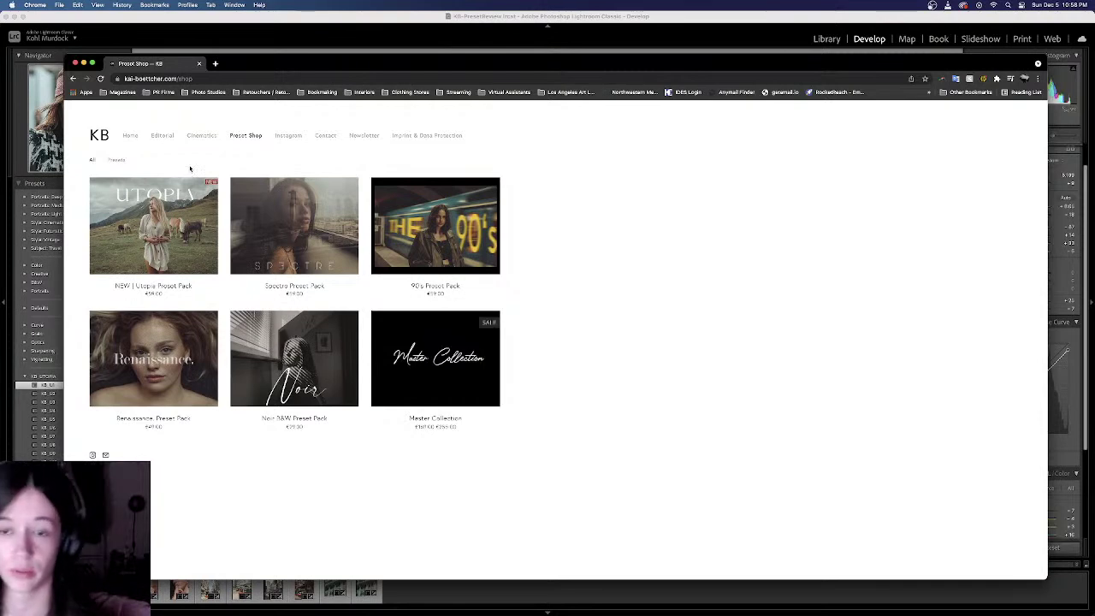
Open the Utopia and Noir B&W preset packs in separate browser tabs and view the Utopia product page
{"action": "right_click", "coordinate": [212, 233]}
{"action": "left_click", "coordinate": [239, 241]}
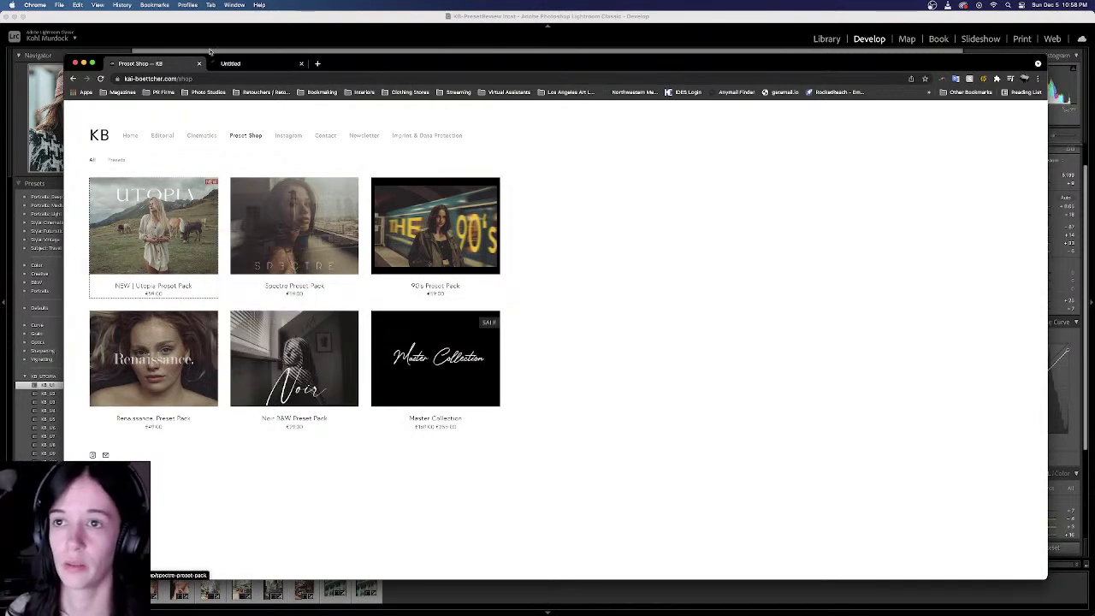
{"action": "right_click", "coordinate": [275, 333]}
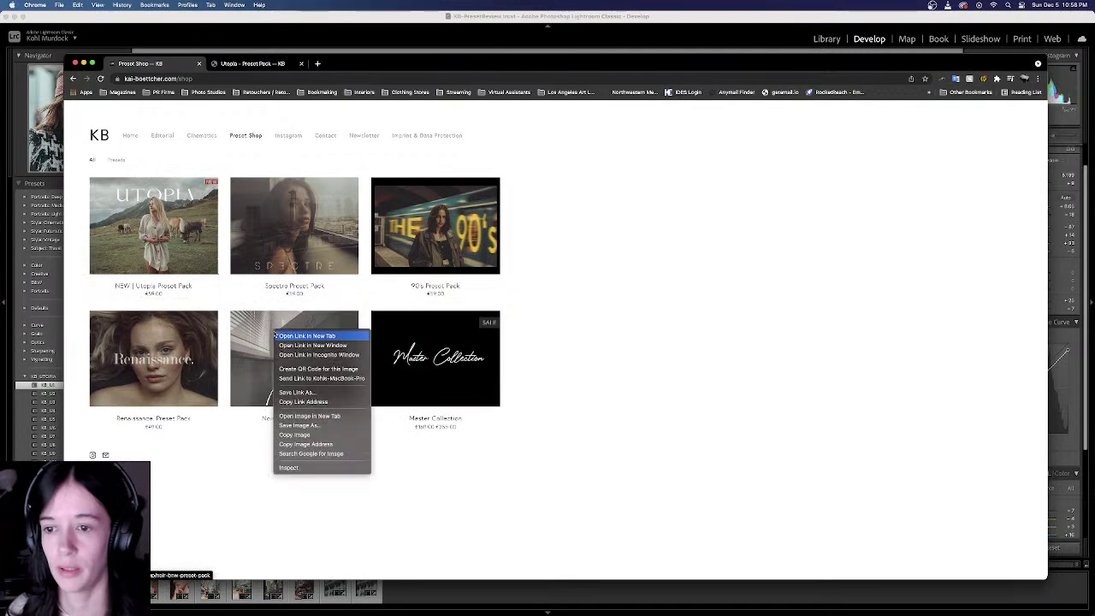
{"action": "left_click", "coordinate": [276, 335]}
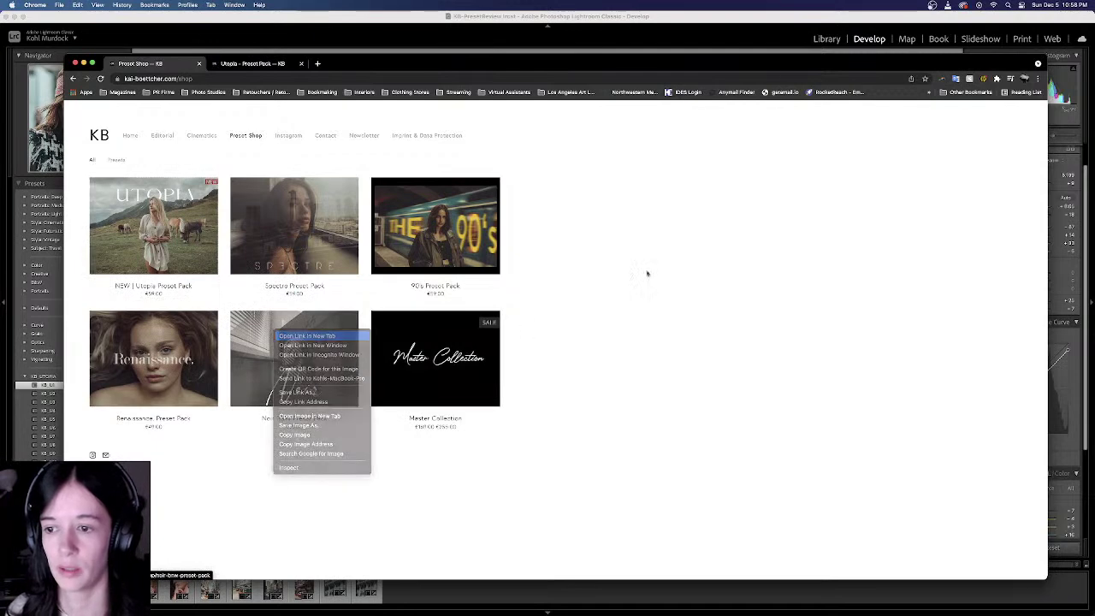
{"action": "left_click", "coordinate": [257, 65]}
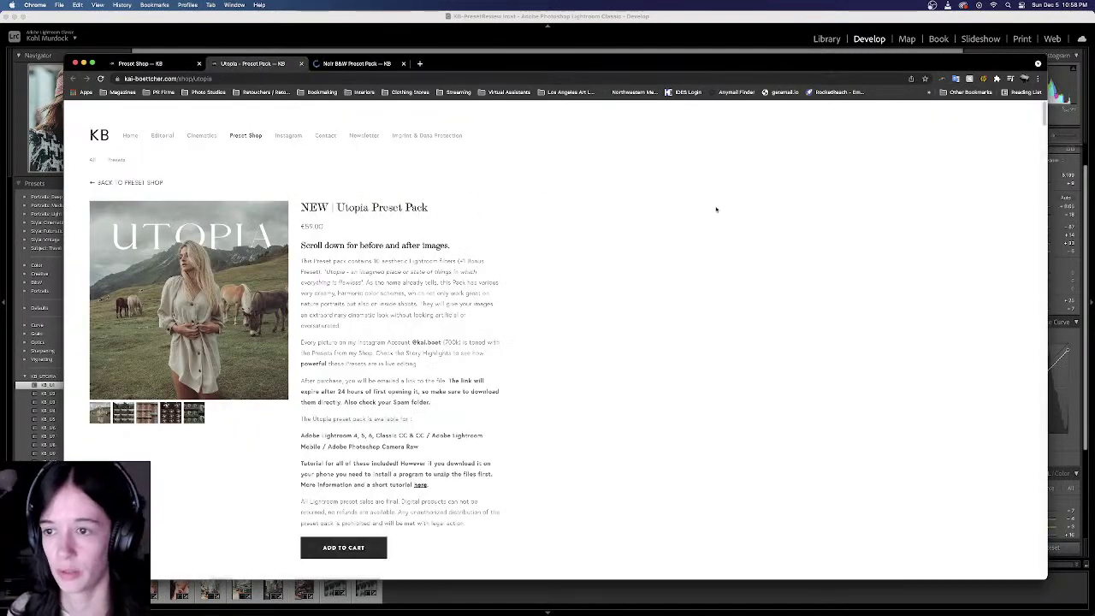
Return to the preset shop overview, reposition the browser window while reviewing the packs, and minimize it
{"action": "left_click", "coordinate": [134, 63]}
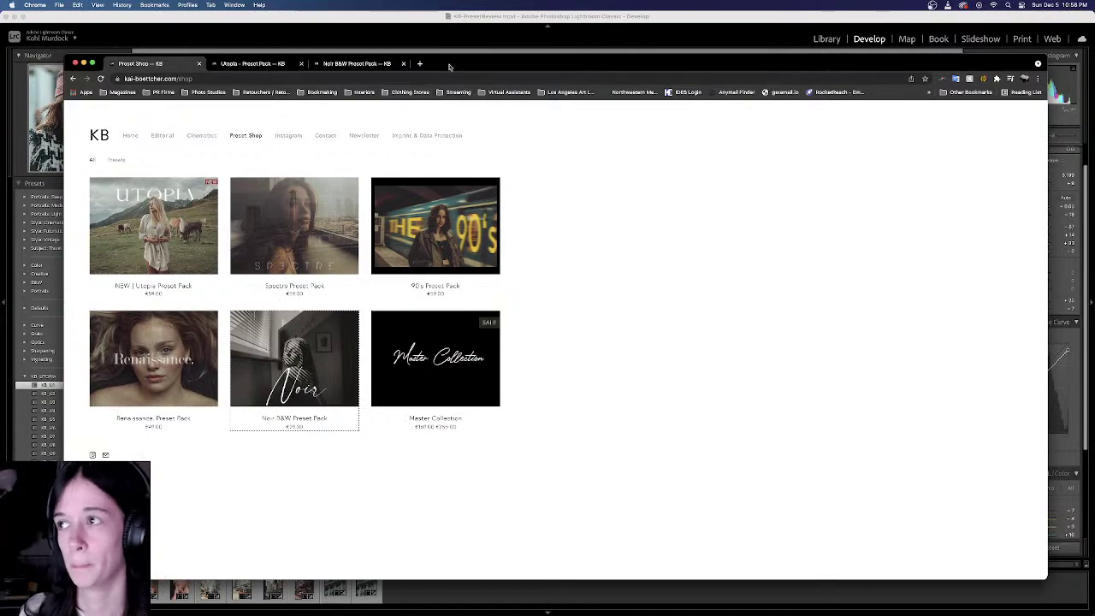
{"action": "left_click_drag", "start_coordinate": [448, 67], "coordinate": [437, 21]}
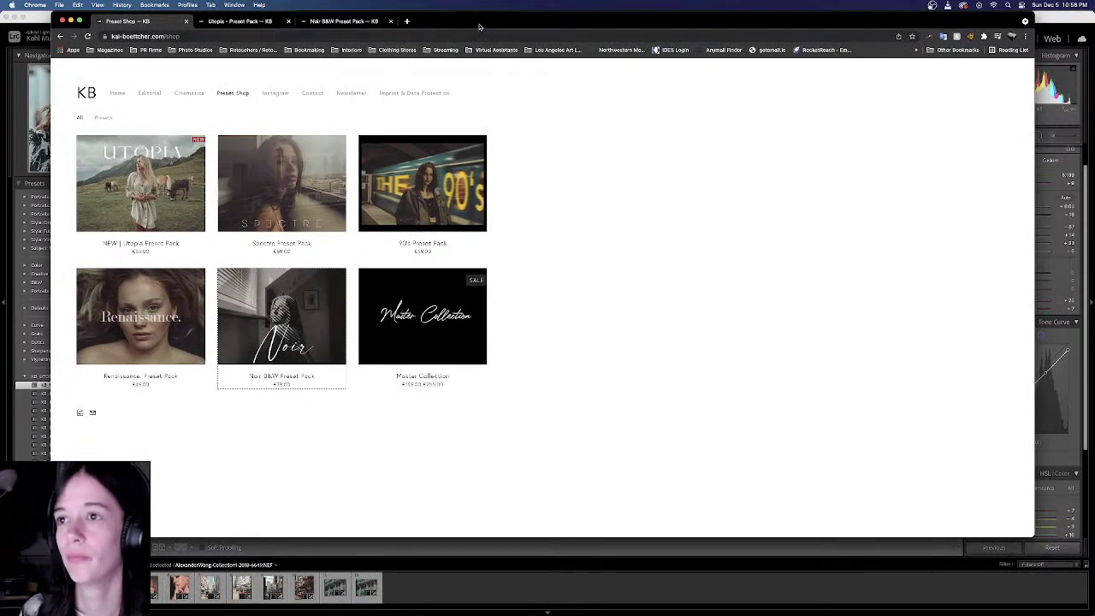
{"action": "left_click_drag", "start_coordinate": [484, 21], "coordinate": [451, 17]}
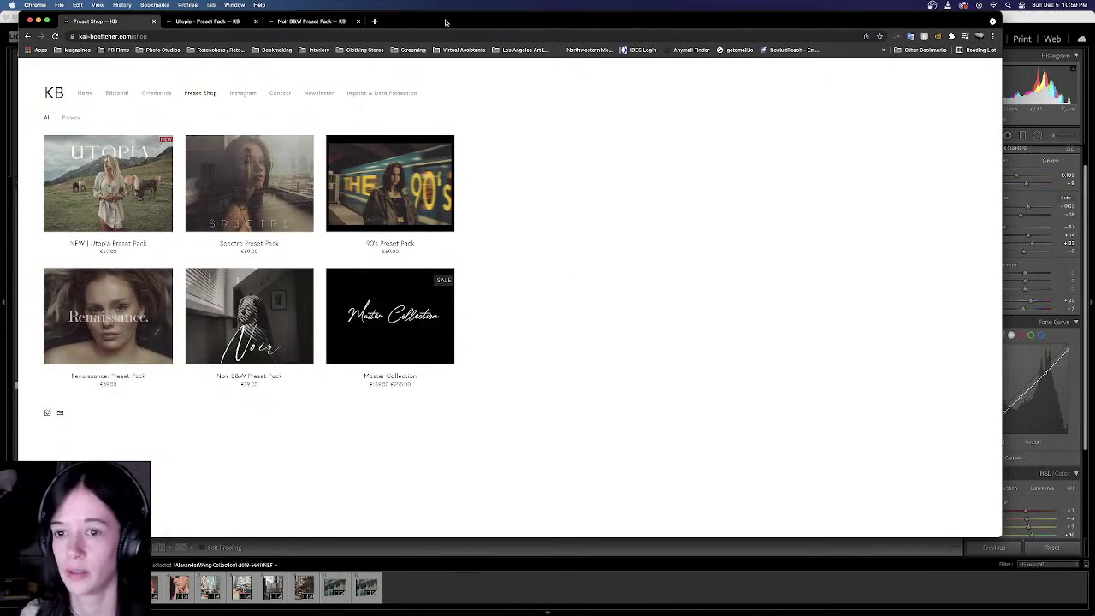
{"action": "key", "text": "super+m"}
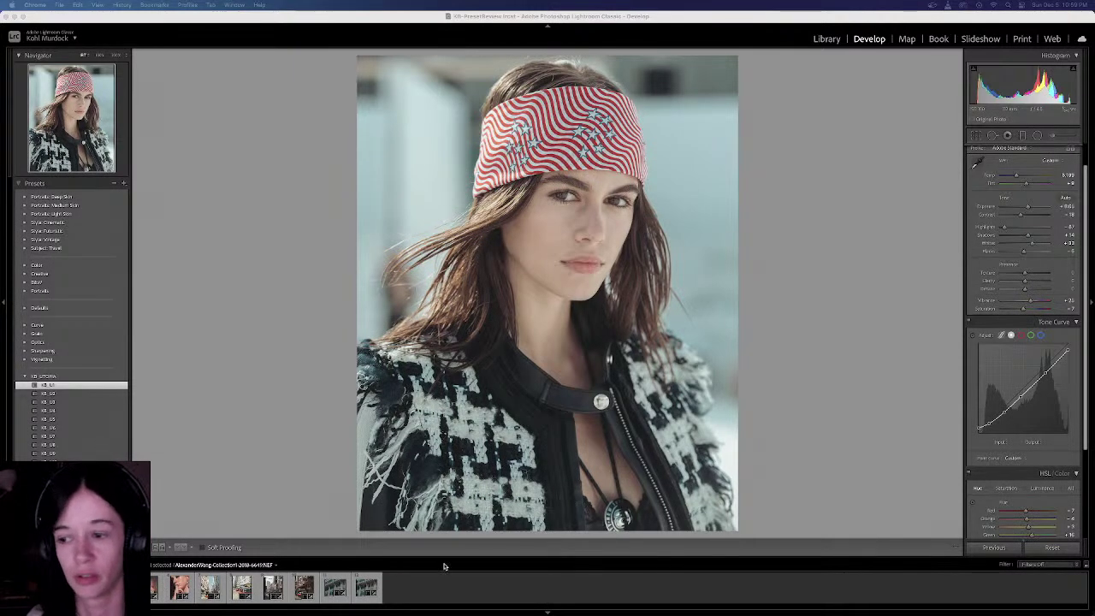
Bring the browser window back over Lightroom and look through the photos in the Cinematics gallery
{"action": "left_click", "coordinate": [261, 467]}
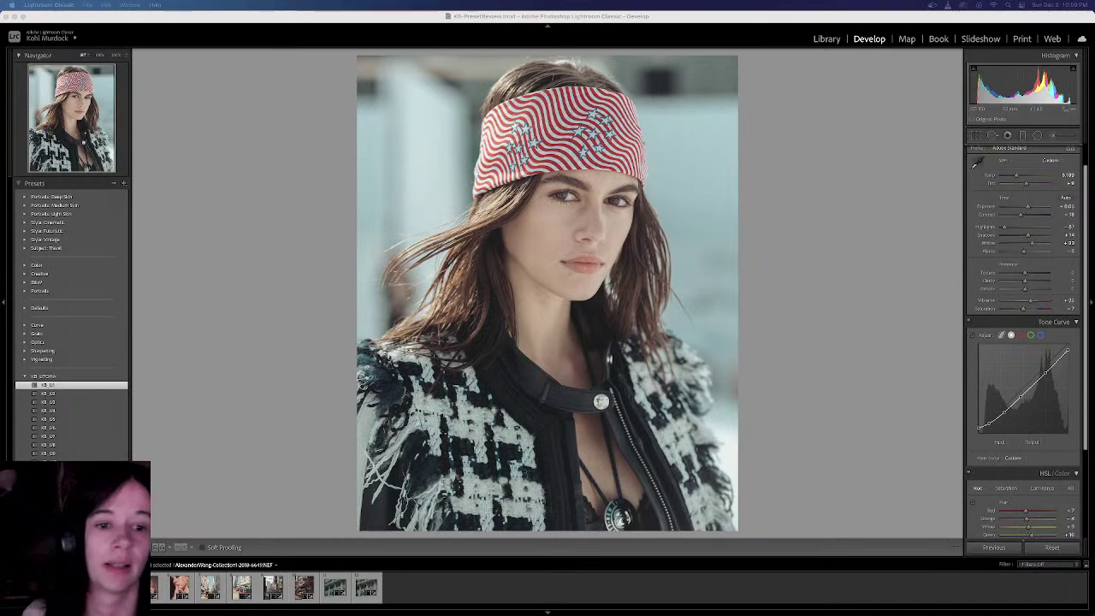
{"action": "left_click_drag", "start_coordinate": [599, 614], "coordinate": [408, 59]}
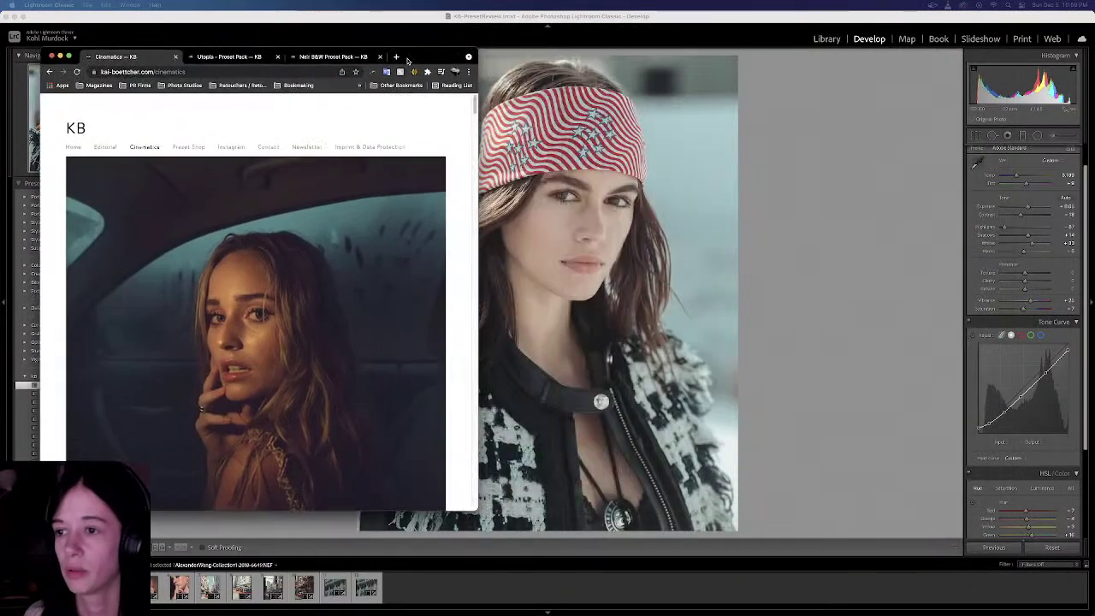
{"action": "scroll", "coordinate": [285, 237], "scroll_direction": "down", "scroll_amount": 10}
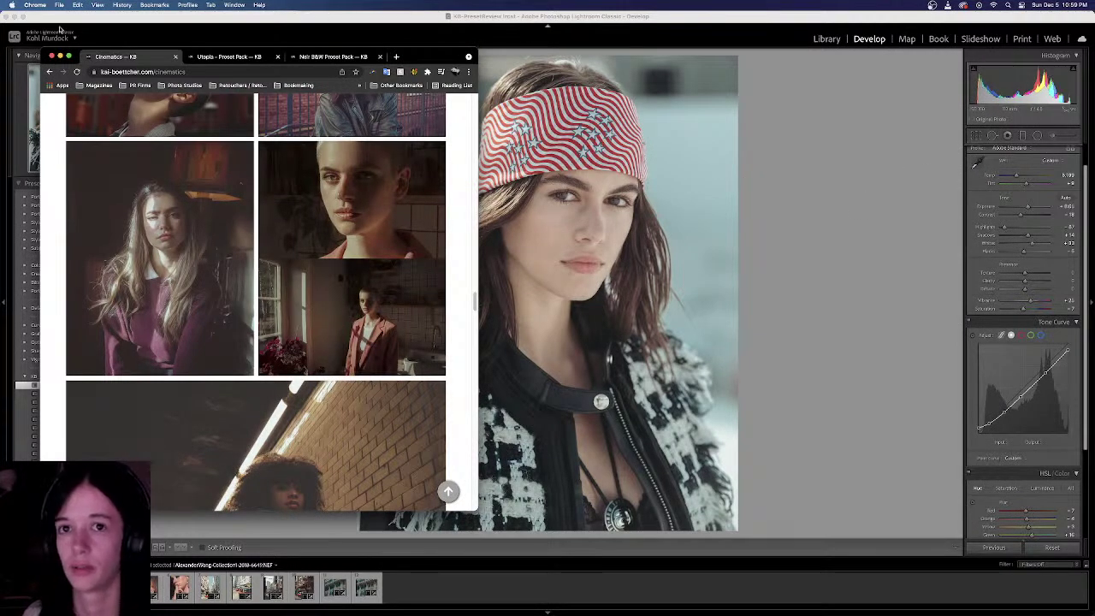
Move and narrow the Lightroom window so that it sits beside the browser with the Cinematics gallery
{"action": "left_click_drag", "start_coordinate": [83, 17], "coordinate": [295, 17]}
{"action": "left_click_drag", "start_coordinate": [371, 16], "coordinate": [273, 16]}
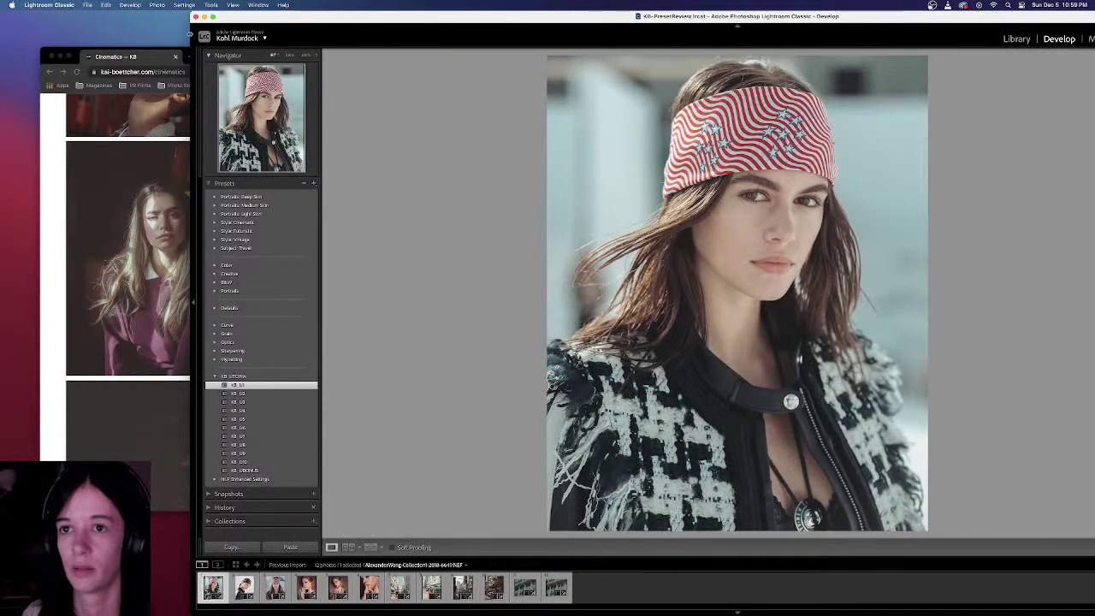
{"action": "left_click_drag", "start_coordinate": [281, 16], "coordinate": [567, 3]}
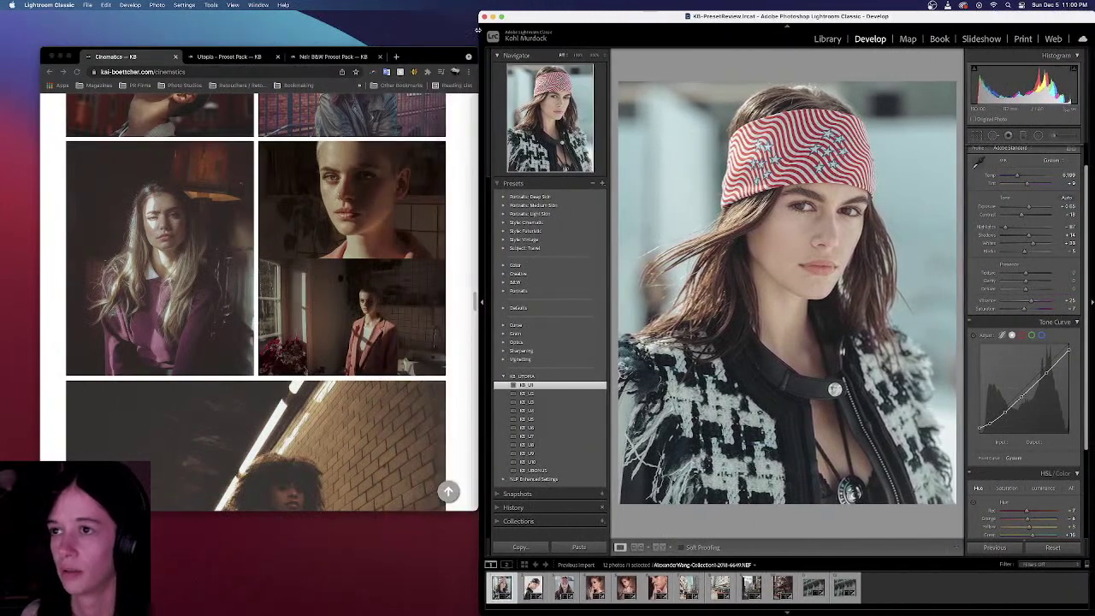
{"action": "left_click_drag", "start_coordinate": [478, 31], "coordinate": [371, 15]}
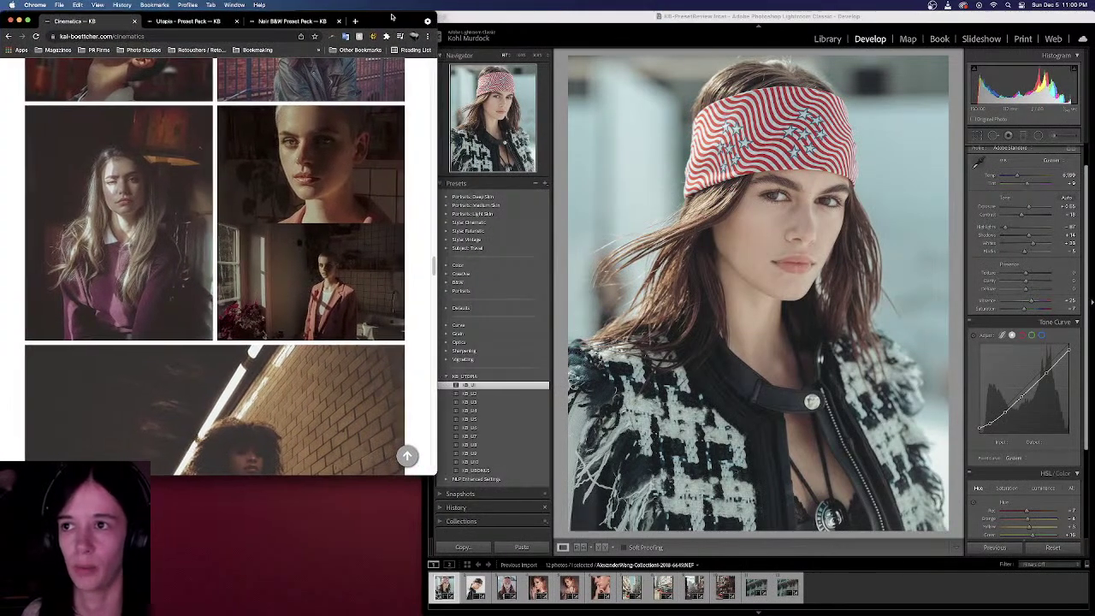
Fine-tune the side-by-side layout of Lightroom and the browser, and return the Cinematics gallery to its beginning
{"action": "left_click", "coordinate": [459, 12]}
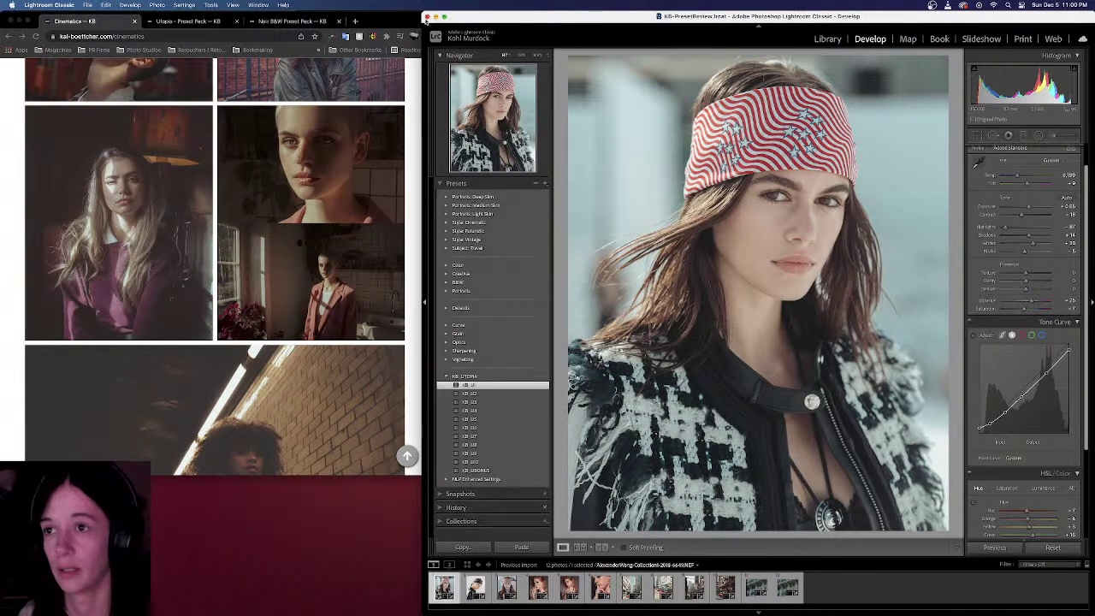
{"action": "mouse_move", "coordinate": [409, 24]}
{"action": "left_mouse_down"}
{"action": "mouse_move", "coordinate": [370, 21]}
{"action": "mouse_move", "coordinate": [403, 44]}
{"action": "left_mouse_up"}
{"action": "left_click", "coordinate": [494, 21]}
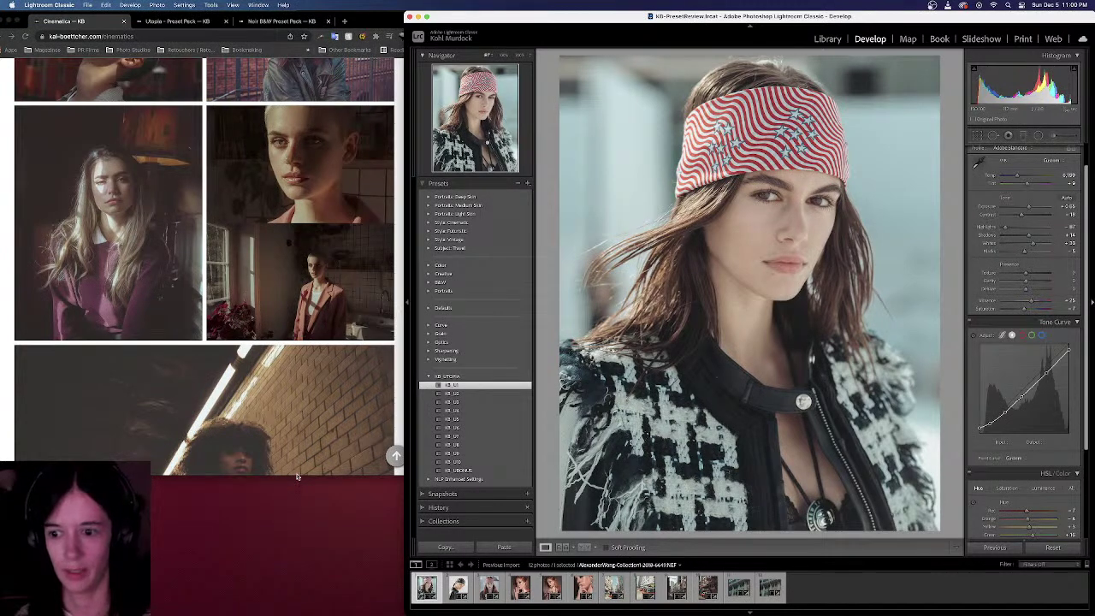
{"action": "left_click", "coordinate": [53, 451]}
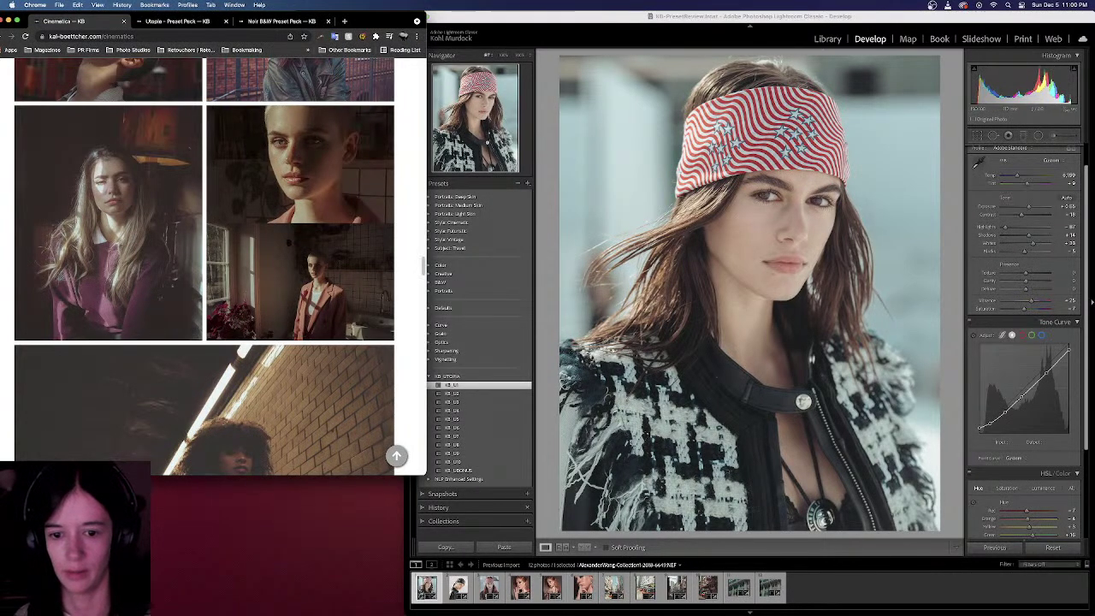
{"action": "left_click", "coordinate": [395, 456]}
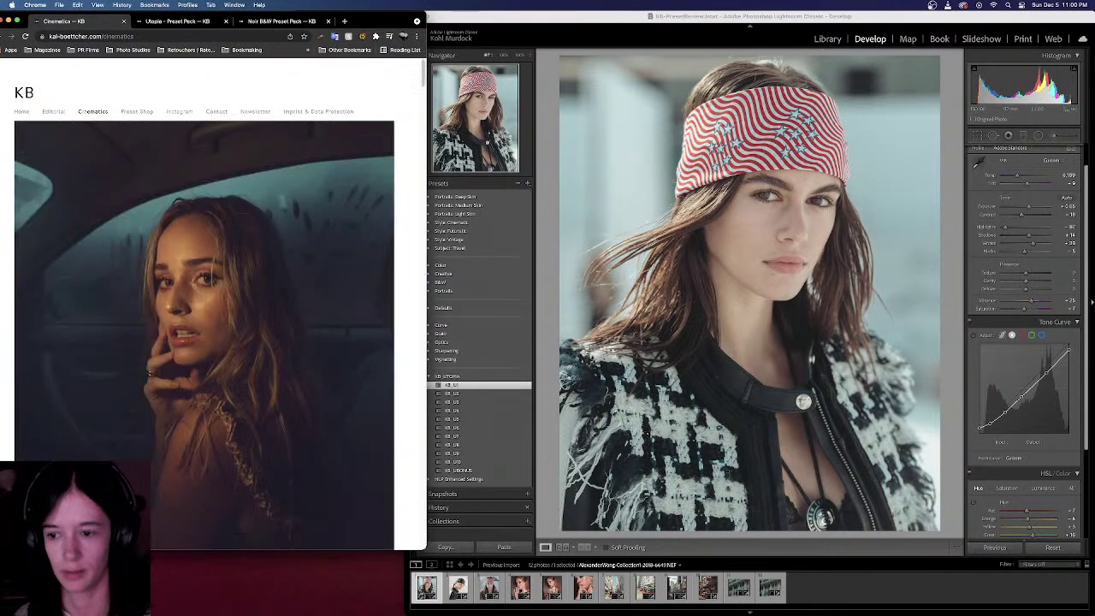
Look through the Cinematics gallery for reference, then lower the exposure to about +0.35 and reduce the shadows on the first headband portrait
{"action": "left_click", "coordinate": [507, 27]}
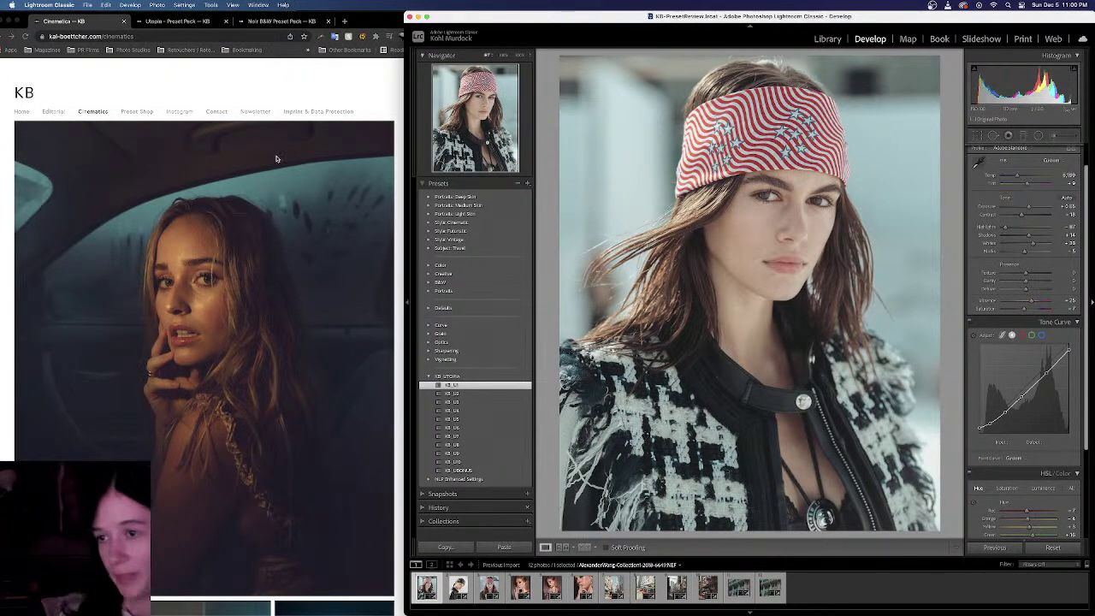
{"action": "scroll", "coordinate": [311, 387], "scroll_direction": "down", "scroll_amount": 20}
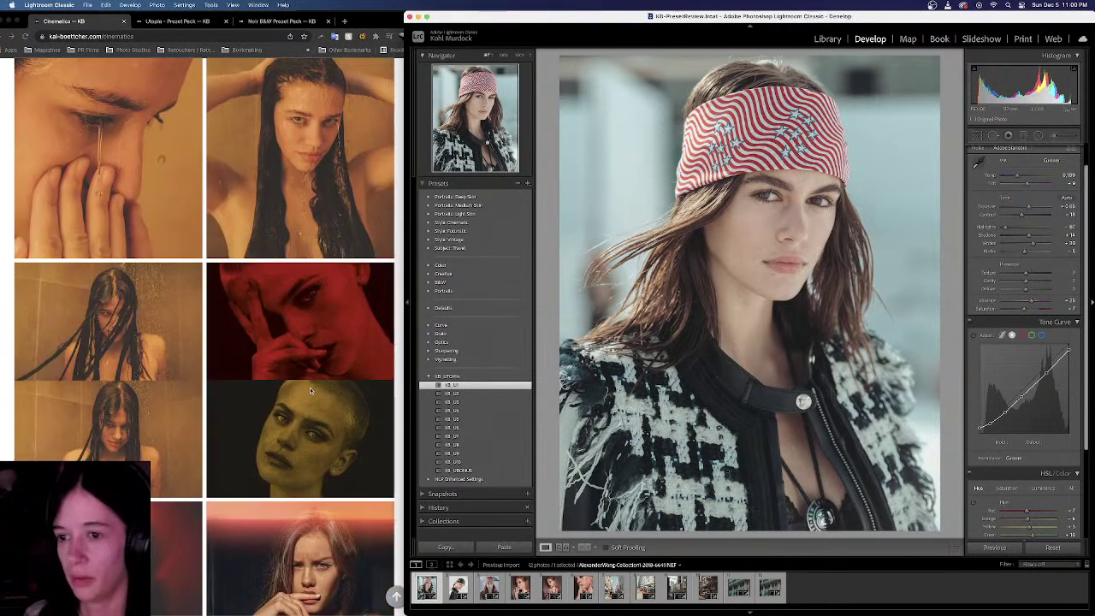
{"action": "scroll", "coordinate": [312, 387], "scroll_direction": "down", "scroll_amount": 5}
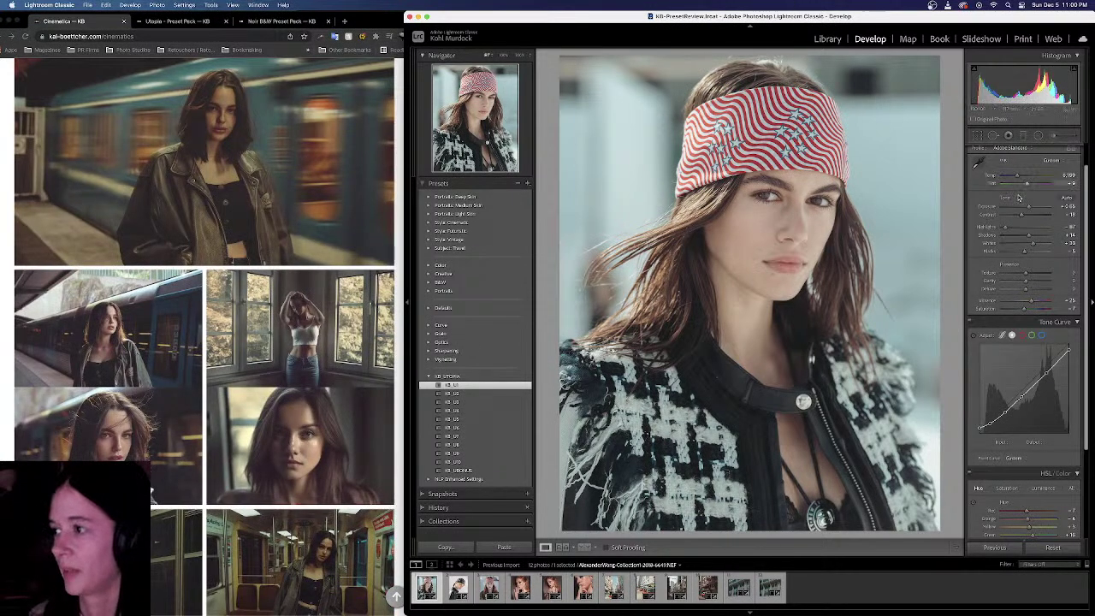
{"action": "left_click_drag", "start_coordinate": [1027, 207], "coordinate": [1026, 236]}
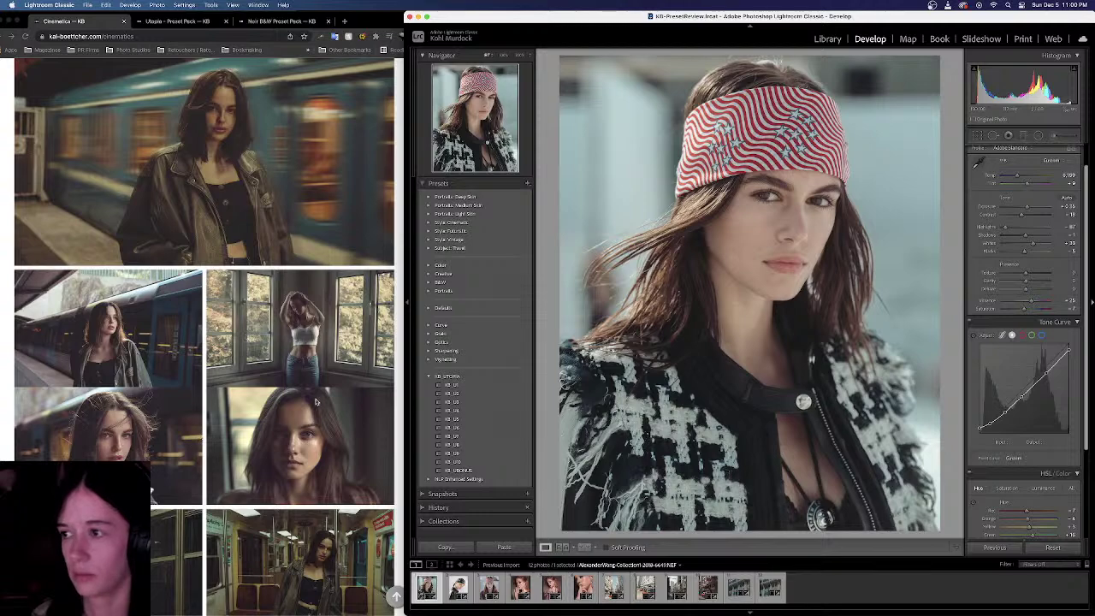
Compare the adjusted headband portrait with its original version and with more photos in the Cinematics gallery
{"action": "scroll", "coordinate": [262, 408], "scroll_direction": "down", "scroll_amount": 10}
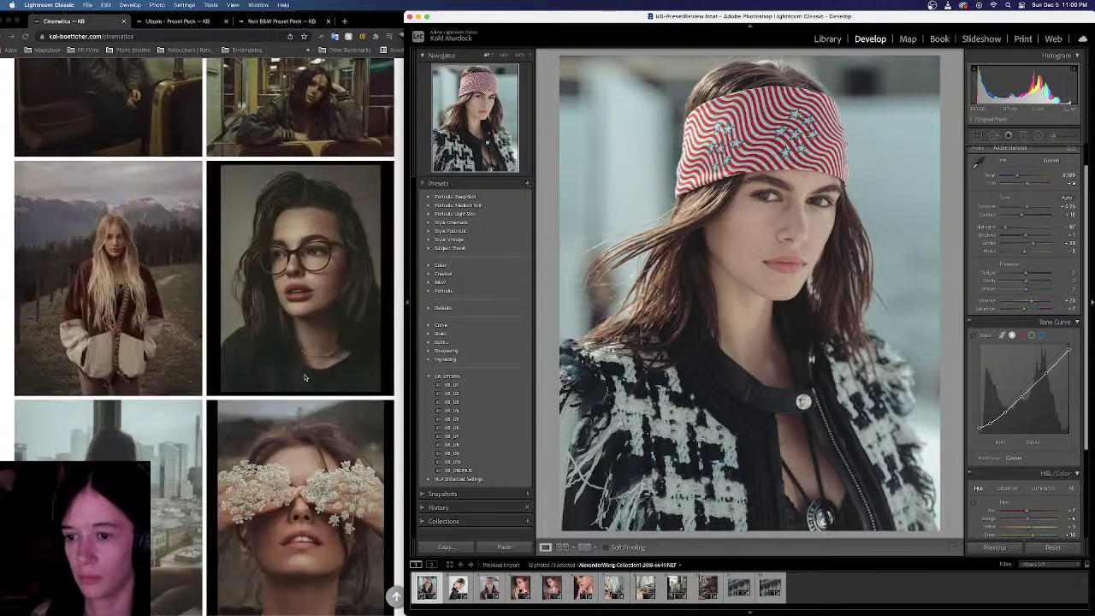
{"action": "scroll", "coordinate": [287, 565], "scroll_direction": "down", "scroll_amount": 1}
{"action": "scroll", "coordinate": [287, 564], "scroll_direction": "down", "scroll_amount": 5}
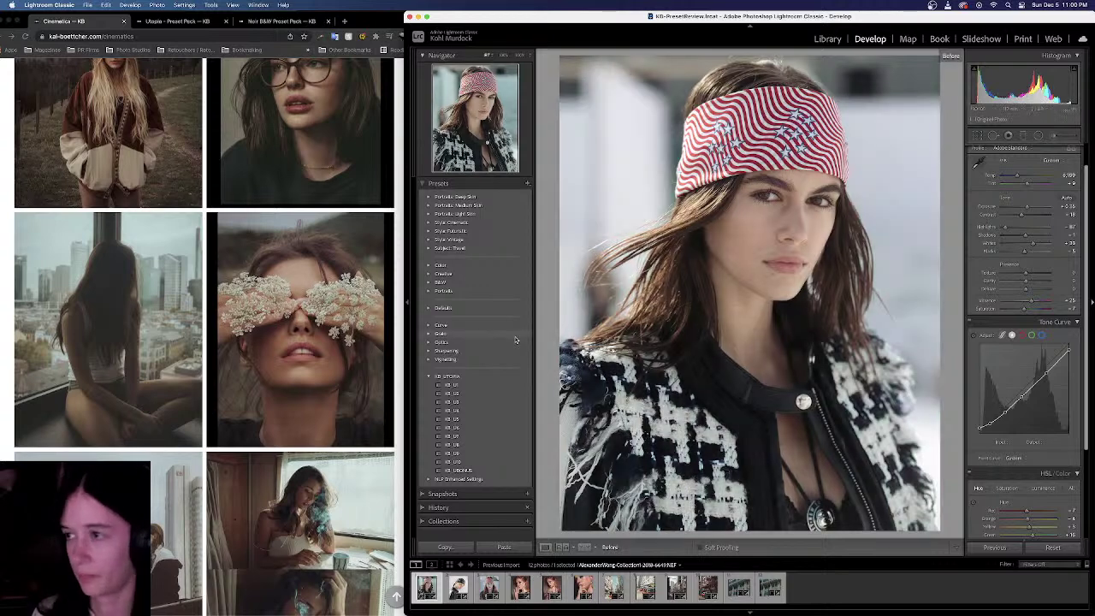
{"action": "left_click", "coordinate": [838, 577]}
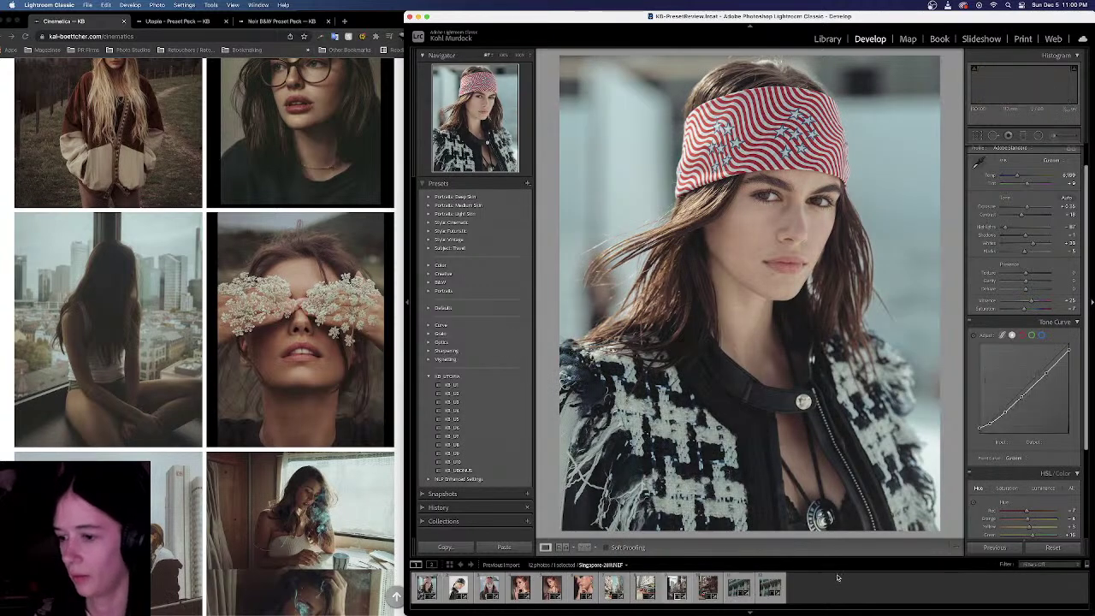
Apply the KB_U6 preset to the portrait of the red-haired model in a headband and lower its exposure to just below zero
{"action": "left_click", "coordinate": [490, 588]}
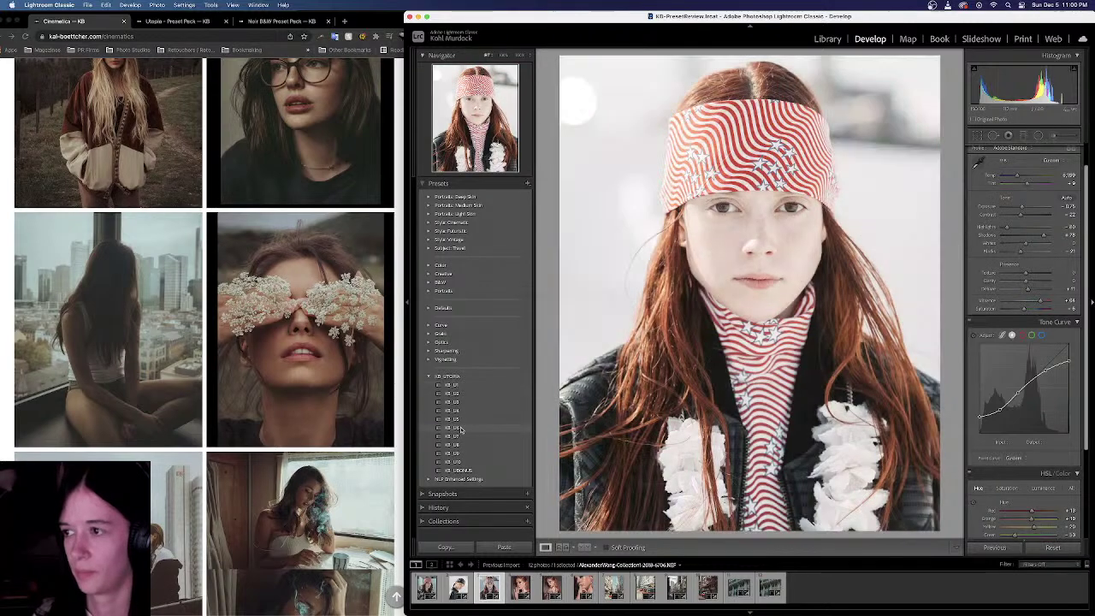
{"action": "left_click", "coordinate": [460, 429]}
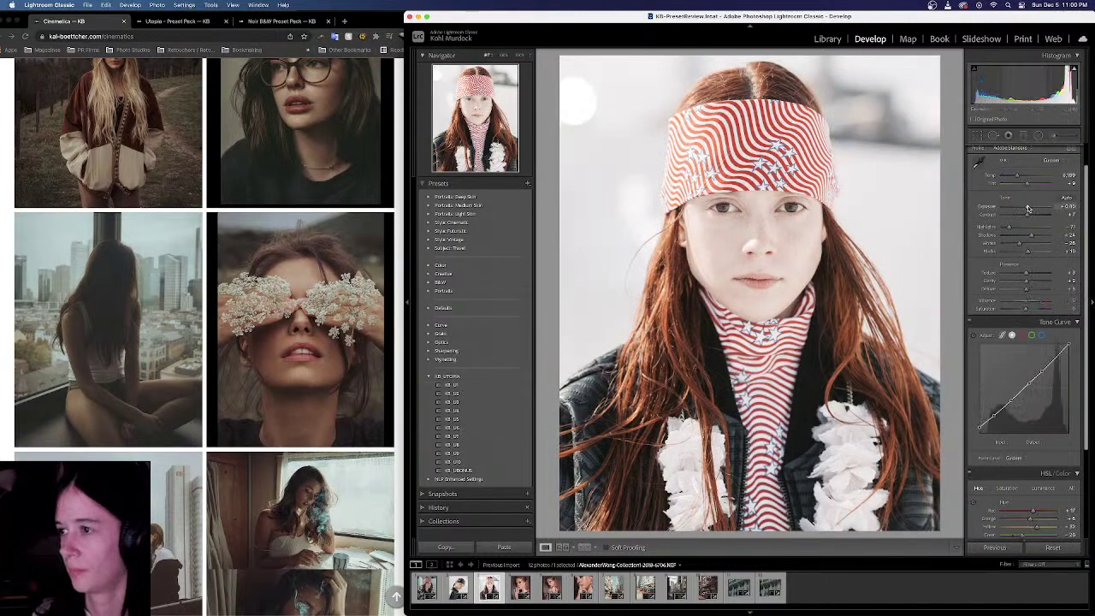
{"action": "left_click_drag", "start_coordinate": [1025, 207], "coordinate": [1027, 207]}
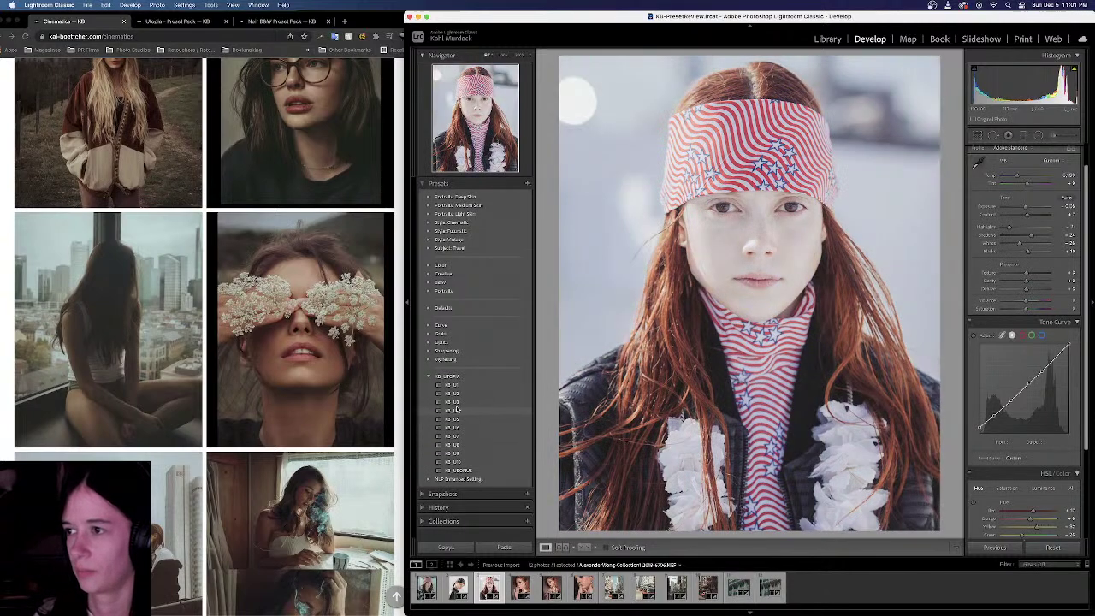
Examine the color grading of the photos across the Cinematics gallery beside the edited headband portrait
{"action": "scroll", "coordinate": [216, 381], "scroll_direction": "down", "scroll_amount": 10}
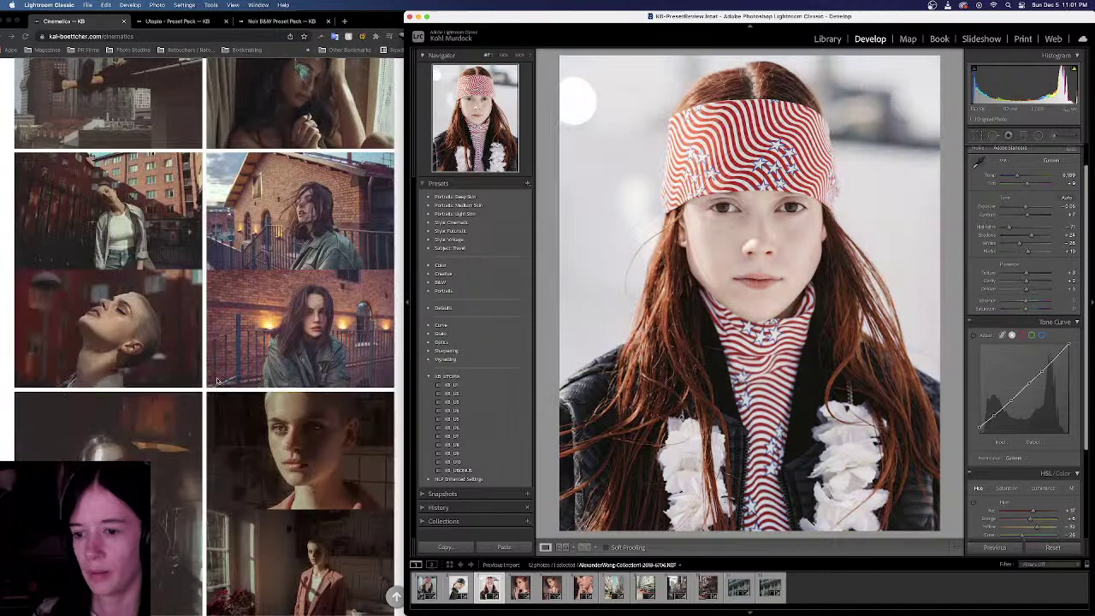
{"action": "scroll", "coordinate": [217, 381], "scroll_direction": "down", "scroll_amount": 4}
{"action": "scroll", "coordinate": [220, 384], "scroll_direction": "up", "scroll_amount": 10}
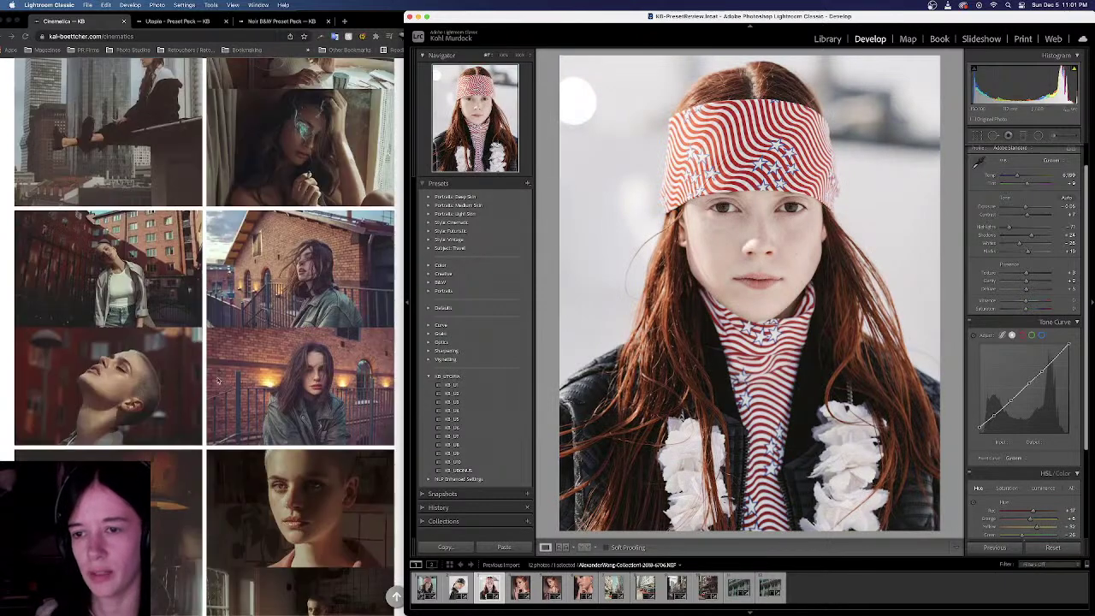
{"action": "scroll", "coordinate": [221, 384], "scroll_direction": "up", "scroll_amount": 10}
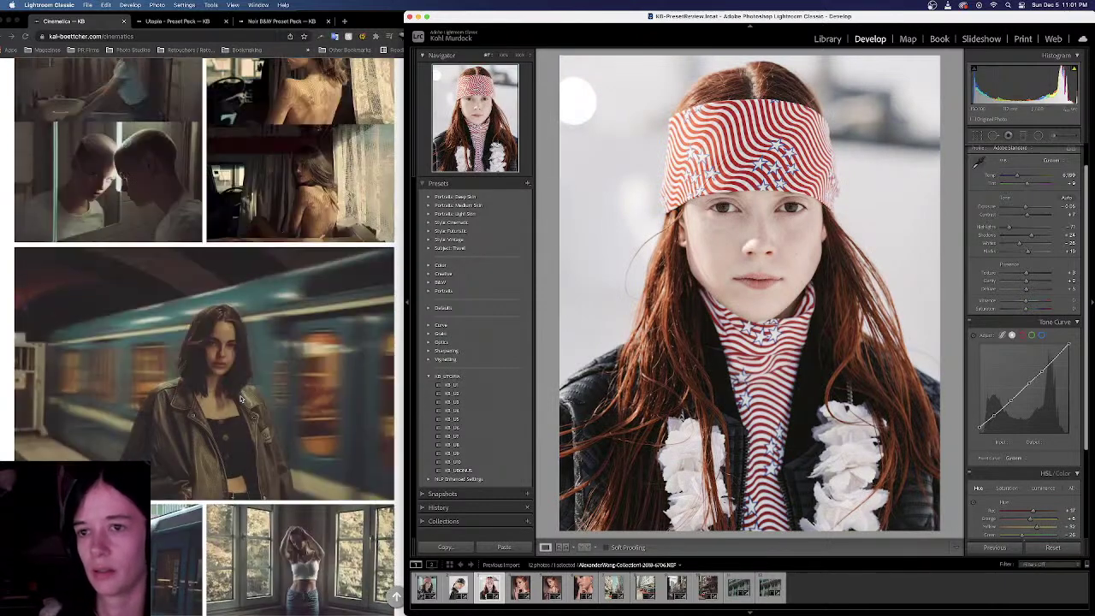
{"action": "scroll", "coordinate": [241, 398], "scroll_direction": "up", "scroll_amount": 5}
{"action": "scroll", "coordinate": [242, 387], "scroll_direction": "up", "scroll_amount": 4}
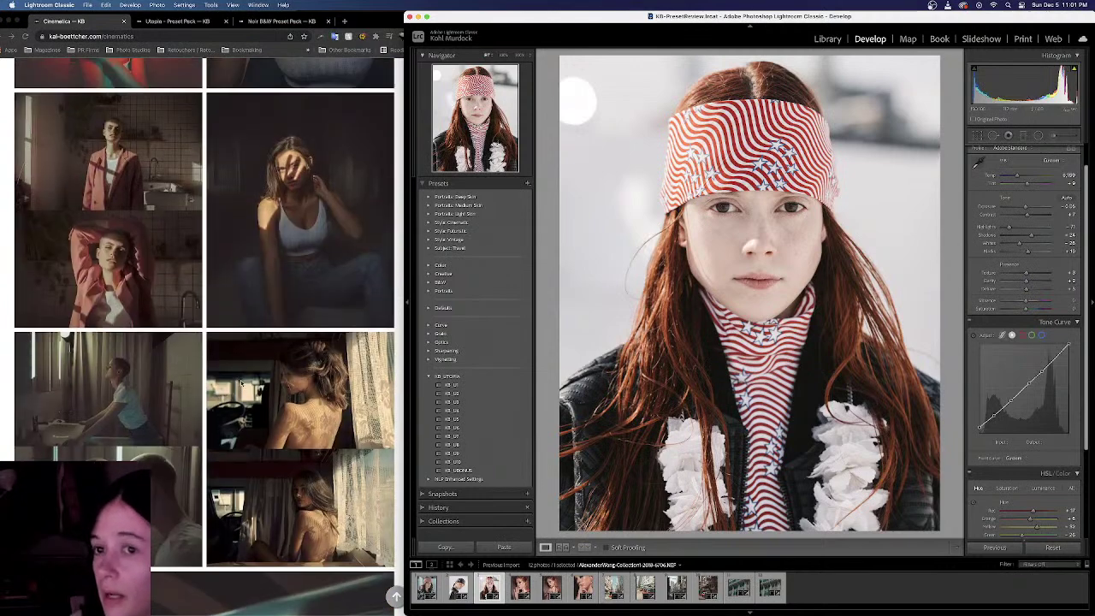
{"action": "scroll", "coordinate": [241, 385], "scroll_direction": "down", "scroll_amount": 15}
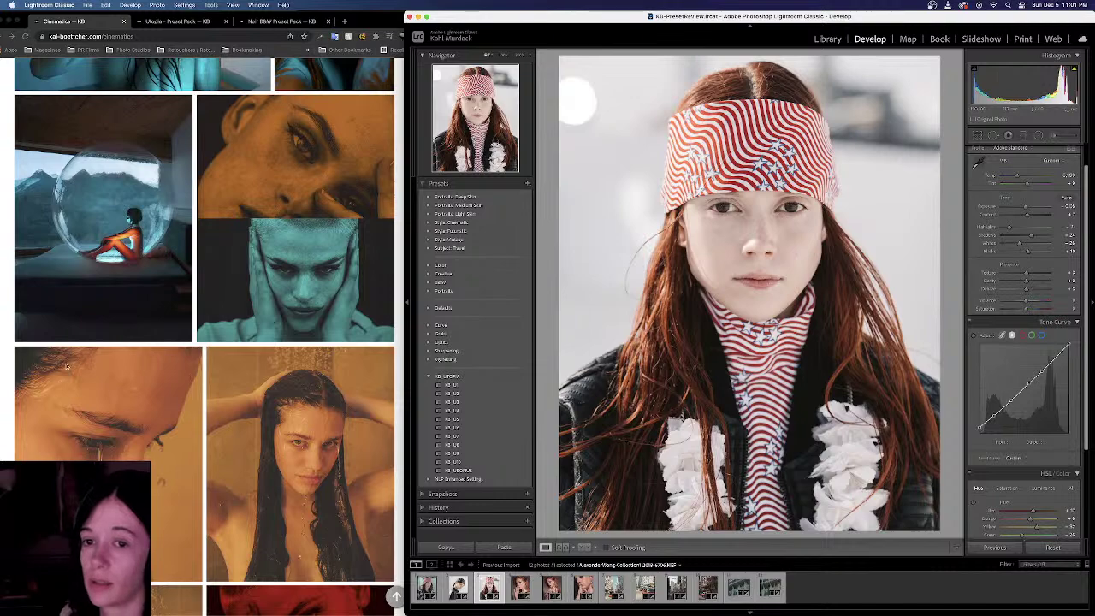
{"action": "scroll", "coordinate": [213, 441], "scroll_direction": "up", "scroll_amount": 10}
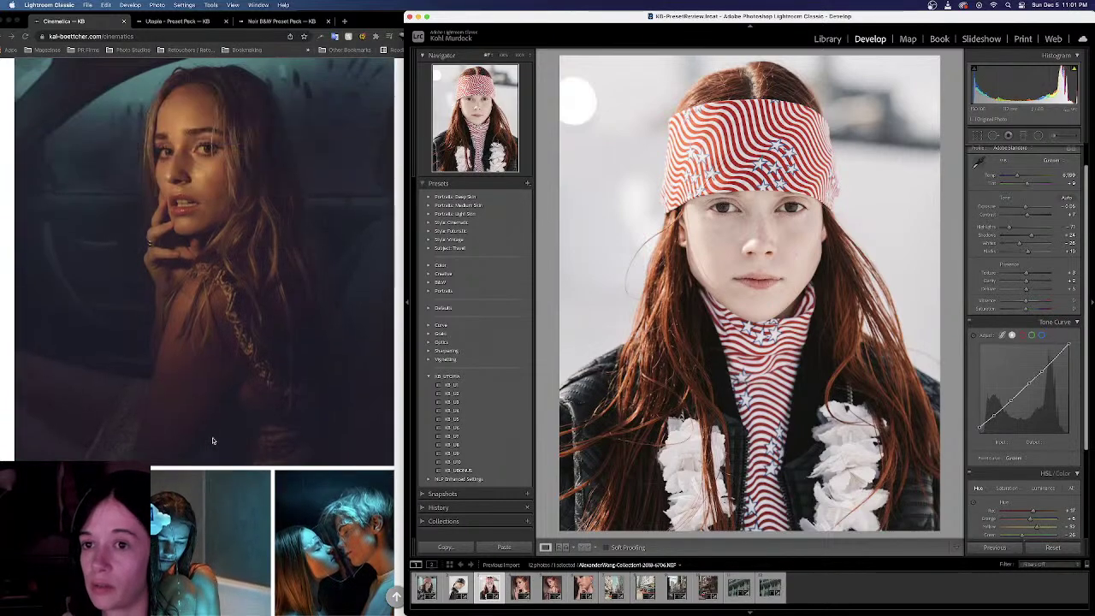
{"action": "scroll", "coordinate": [213, 439], "scroll_direction": "down", "scroll_amount": 15}
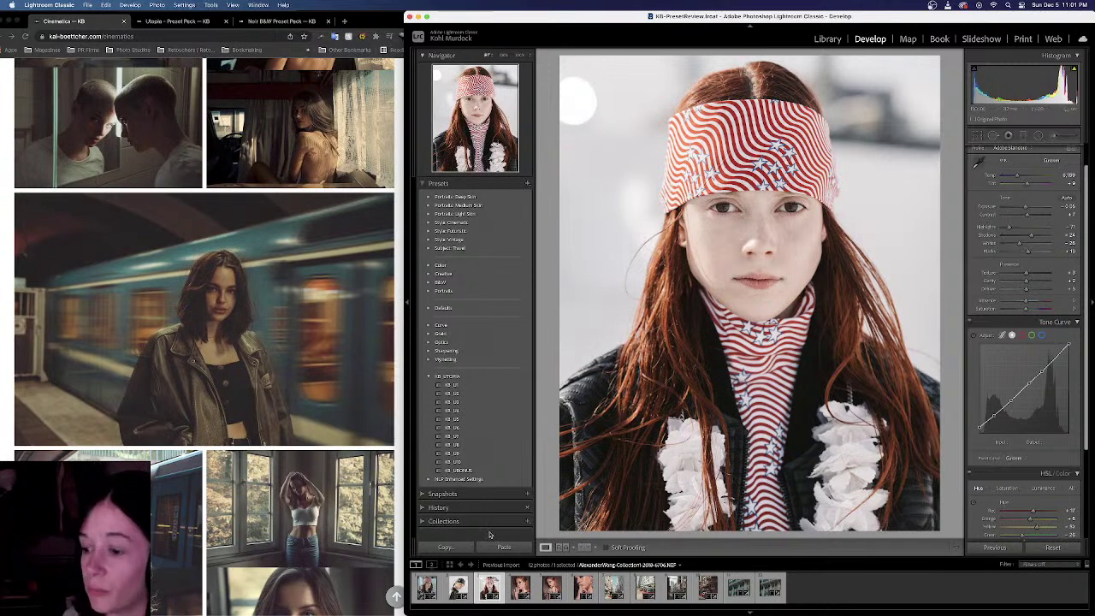
Apply the KB_U1 preset to the close-up portrait with glitter nails and compare it with the gallery's train and outdoor portraits
{"action": "left_click", "coordinate": [518, 587]}
{"action": "left_click", "coordinate": [451, 385]}
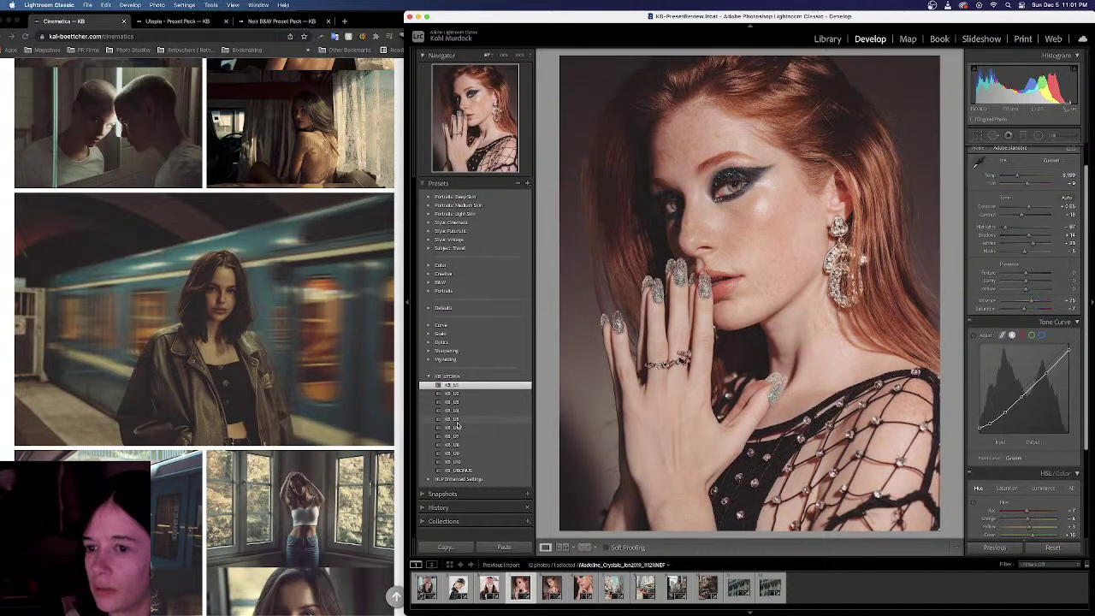
{"action": "scroll", "coordinate": [171, 394], "scroll_direction": "down", "scroll_amount": 10}
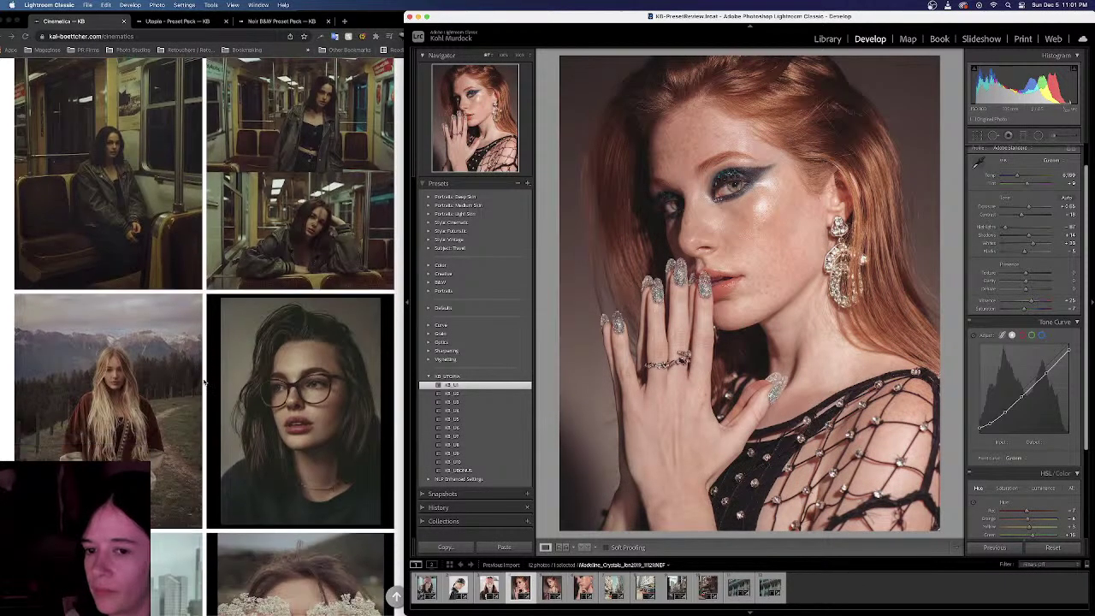
{"action": "scroll", "coordinate": [204, 382], "scroll_direction": "down", "scroll_amount": 1}
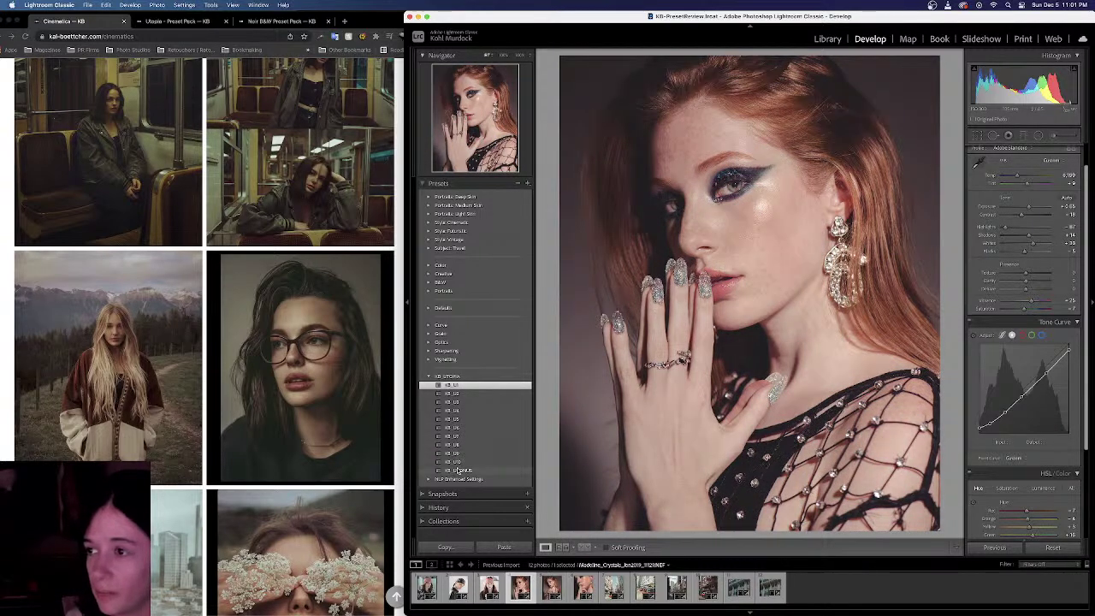
Apply the KB_U10 preset to the glitter-nails portrait and open the gallery photo of the blonde woman before mountains for comparison
{"action": "left_click", "coordinate": [456, 462]}
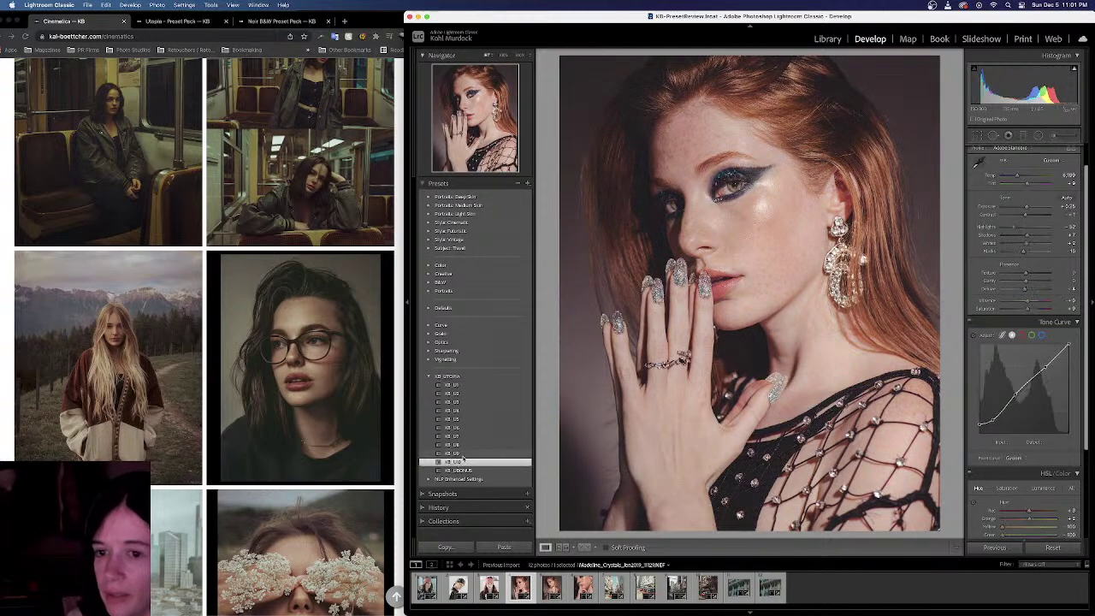
{"action": "left_click", "coordinate": [121, 366]}
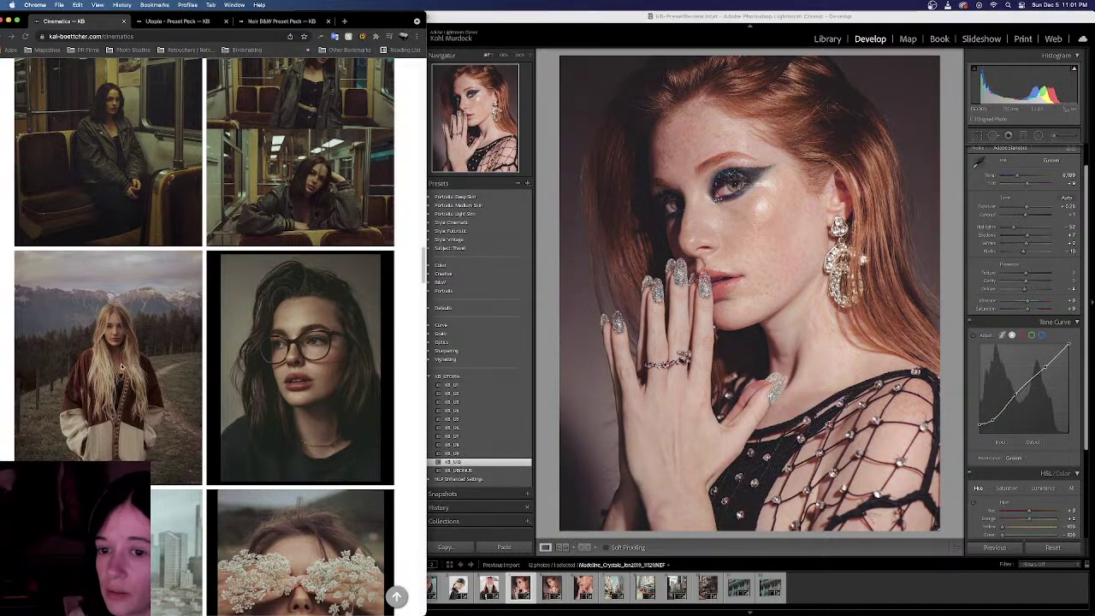
{"action": "left_click", "coordinate": [122, 365]}
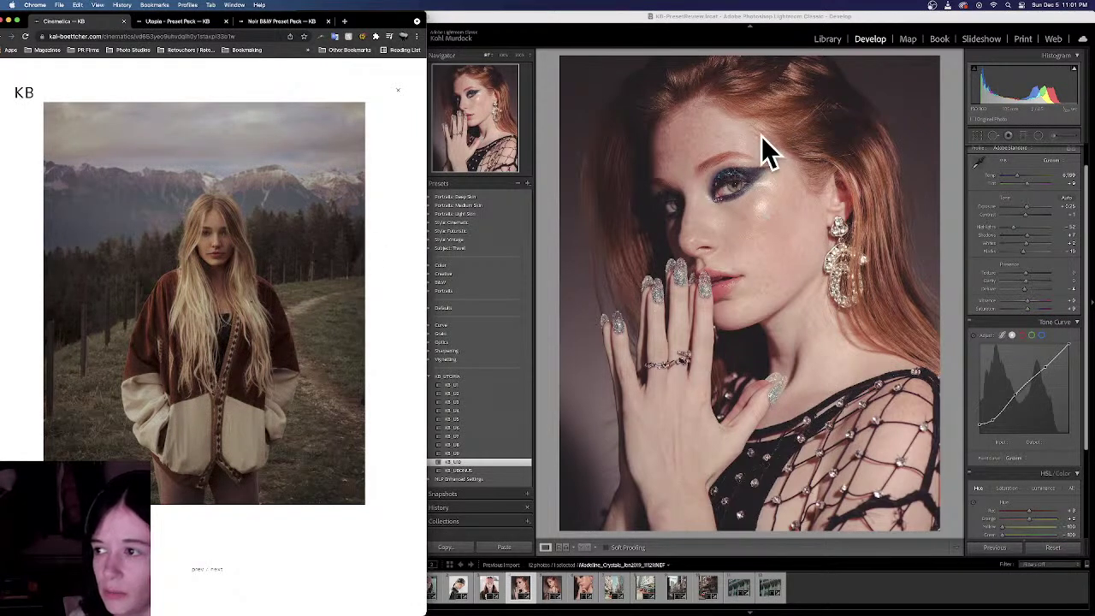
Apply the KB_U4 preset to the Hong Kong street photo with the red taxi and lower its exposure to just below zero
{"action": "left_click", "coordinate": [613, 587]}
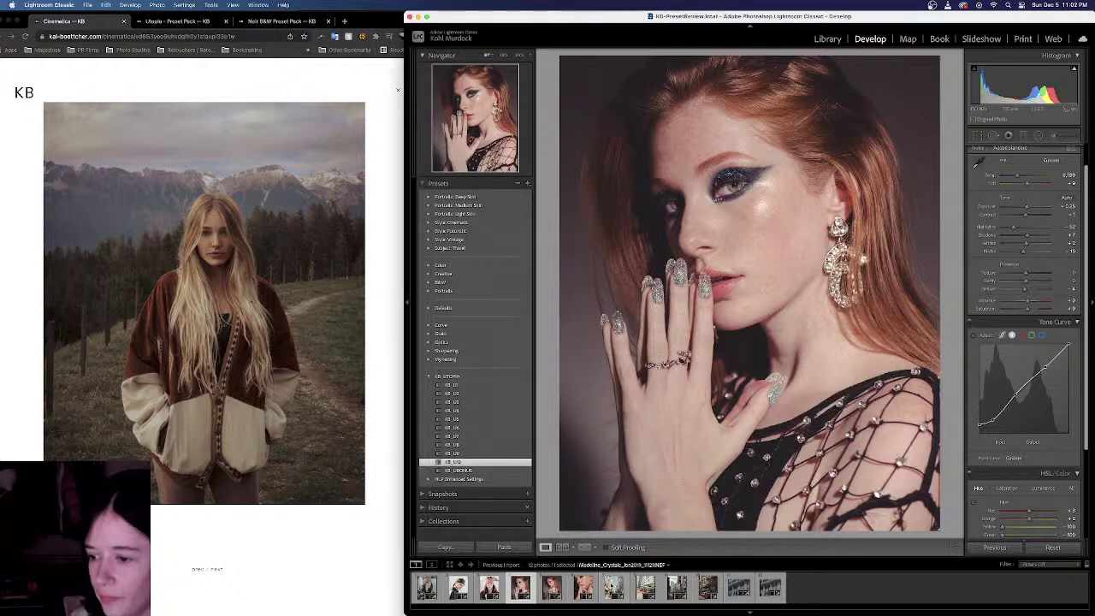
{"action": "left_click", "coordinate": [613, 587]}
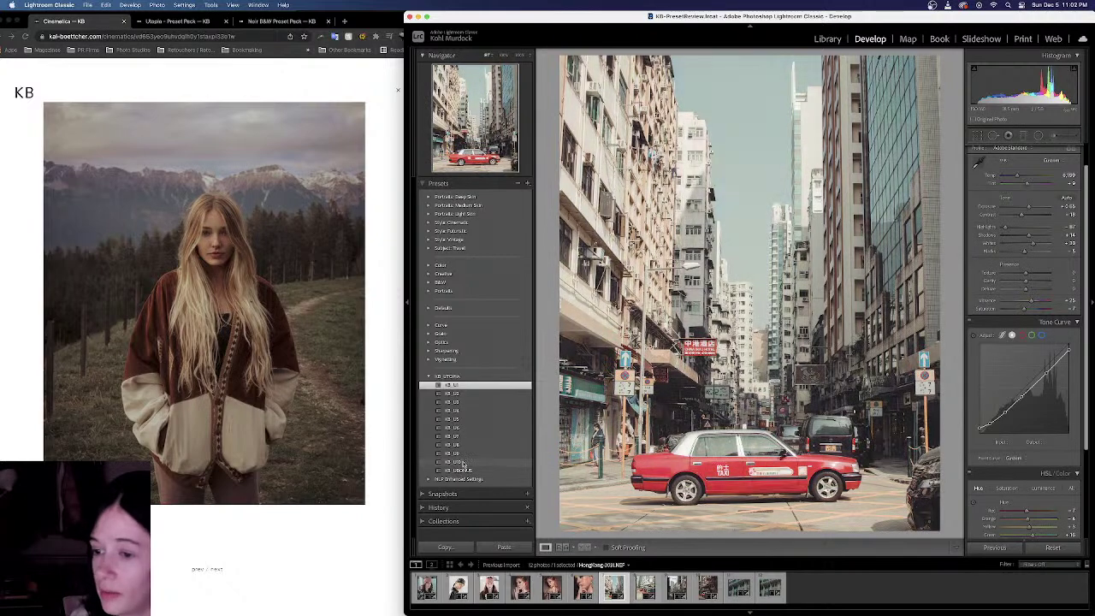
{"action": "left_click", "coordinate": [464, 412]}
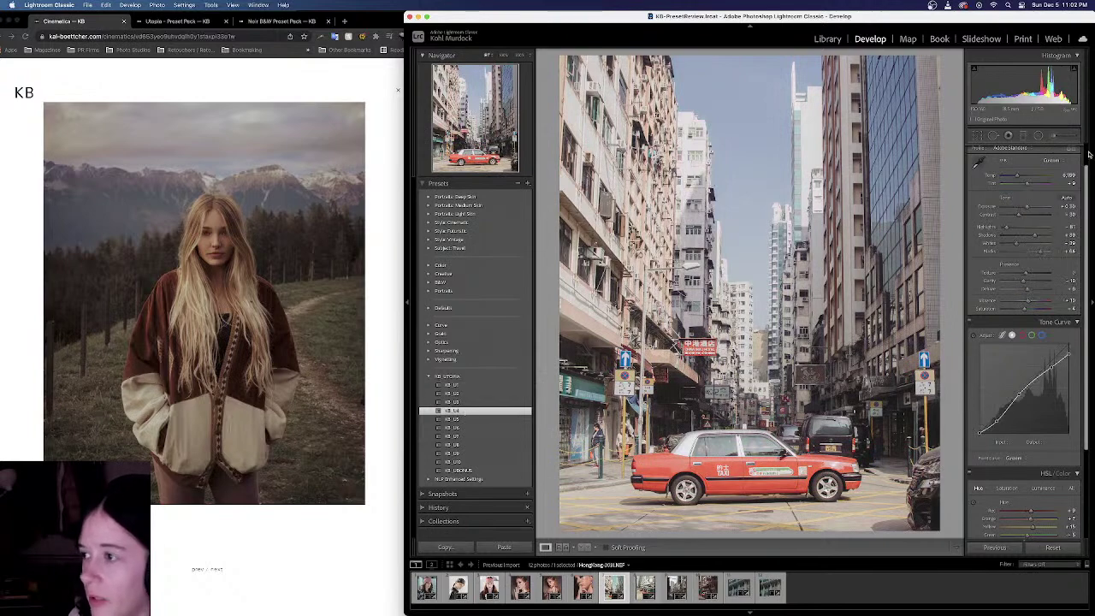
{"action": "left_click_drag", "start_coordinate": [1027, 208], "coordinate": [1025, 208]}
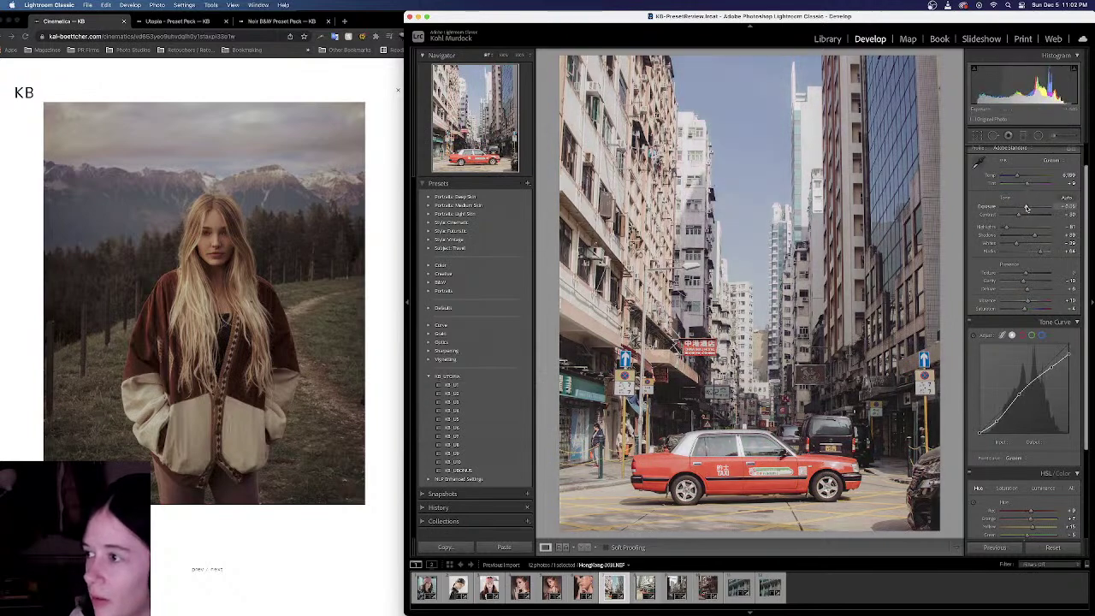